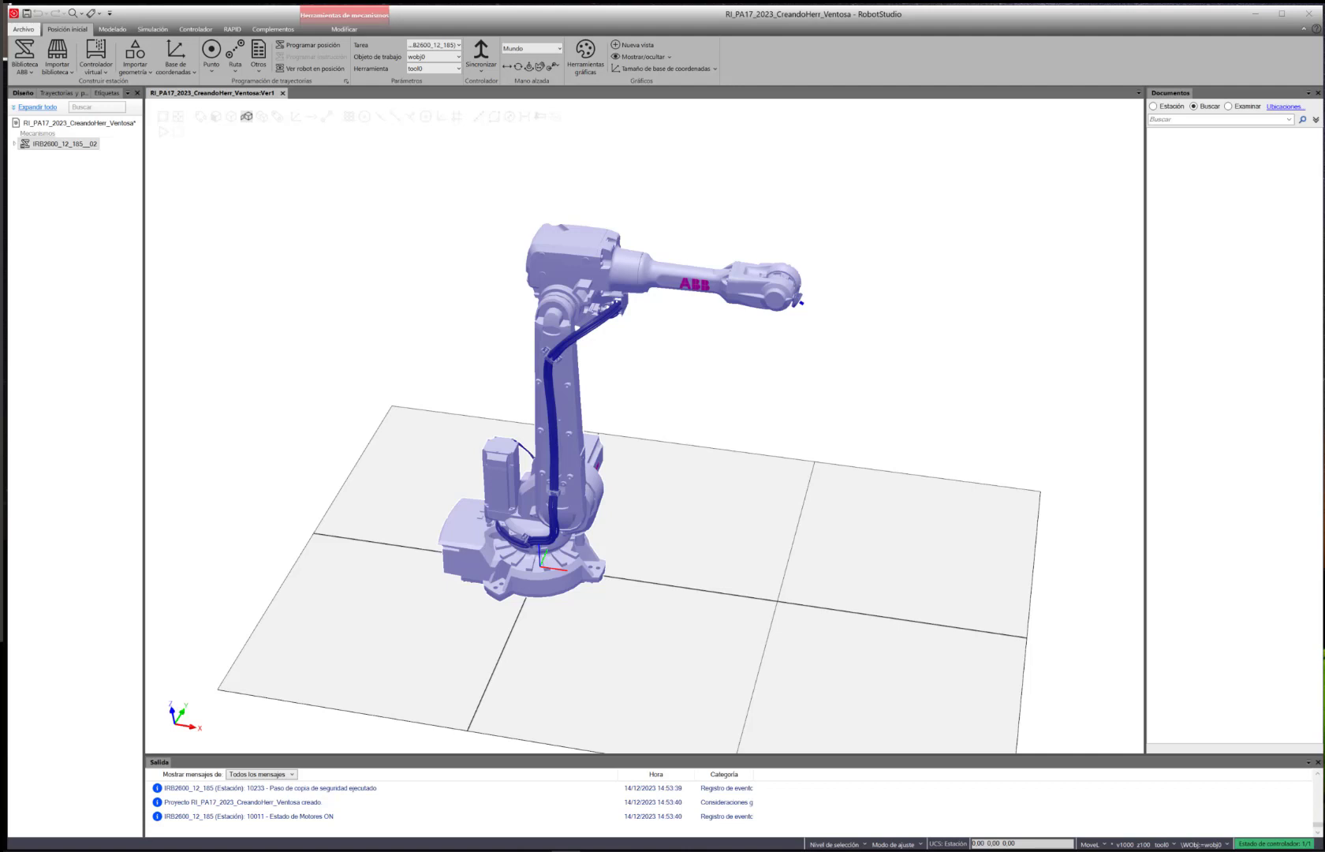
Switch to the RI_PA17 practice document in the browser and review the robot type, flange measurement and 3 mm disc instructions
left_click_drag(1324, 35, 811, 48)
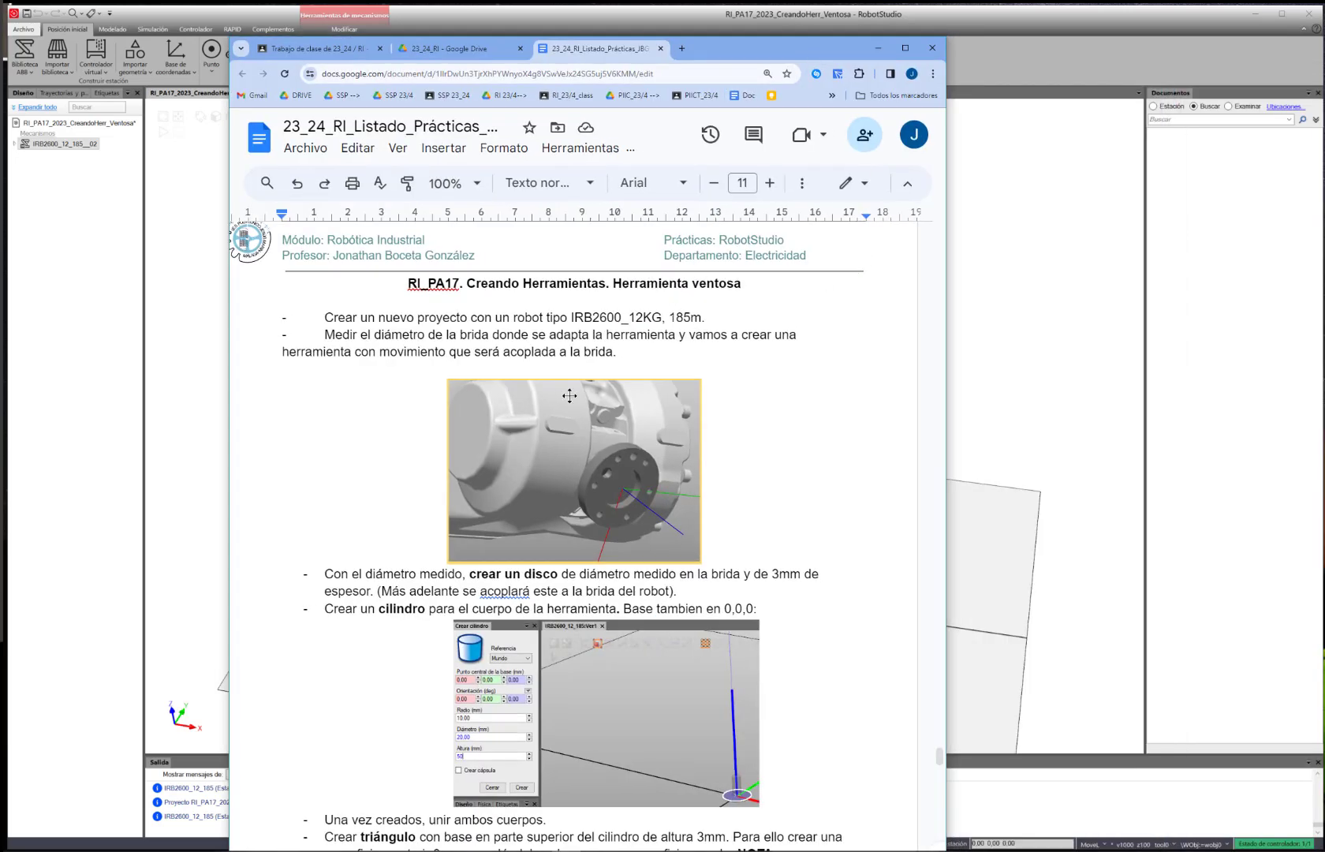
left_click_drag(564, 320, 708, 323)
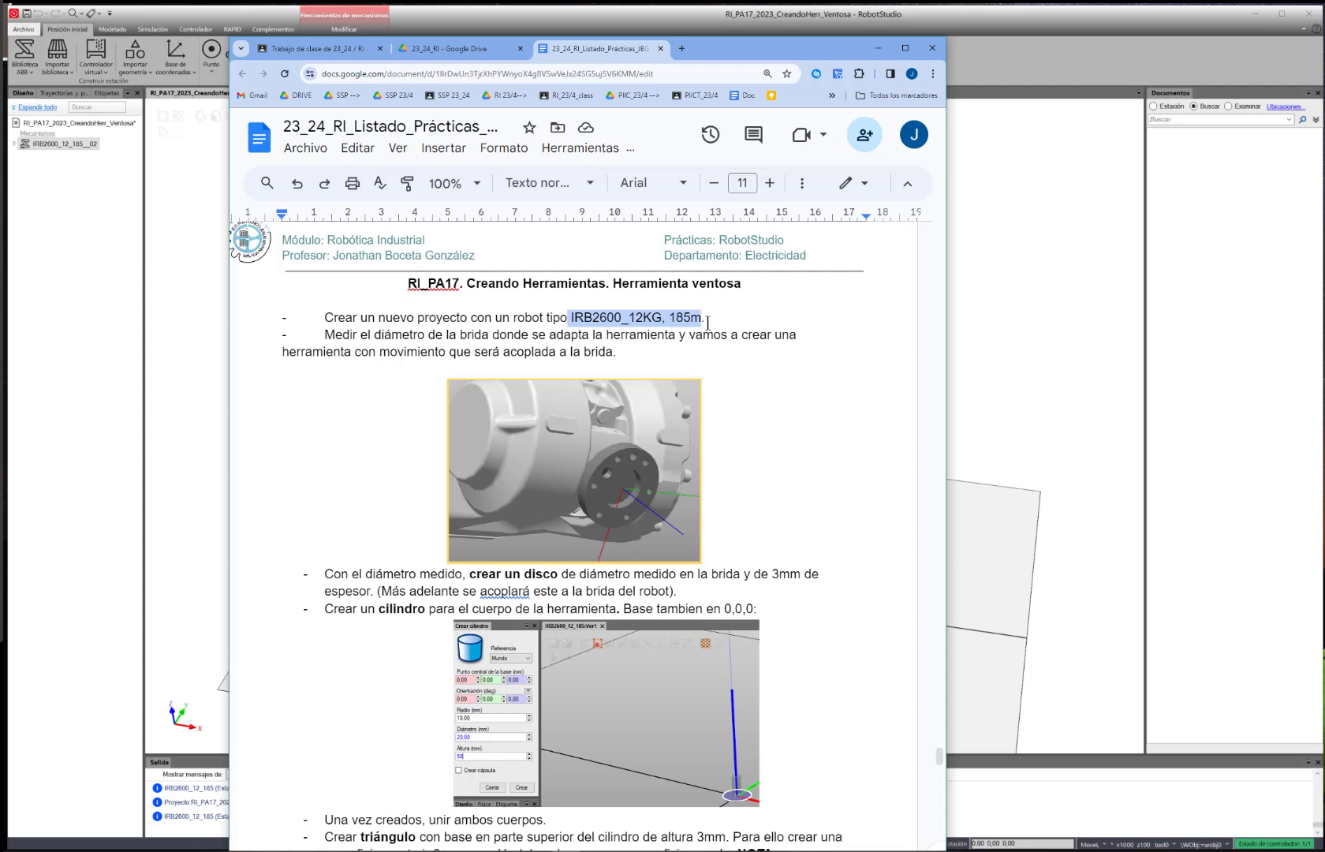
left_click(707, 322)
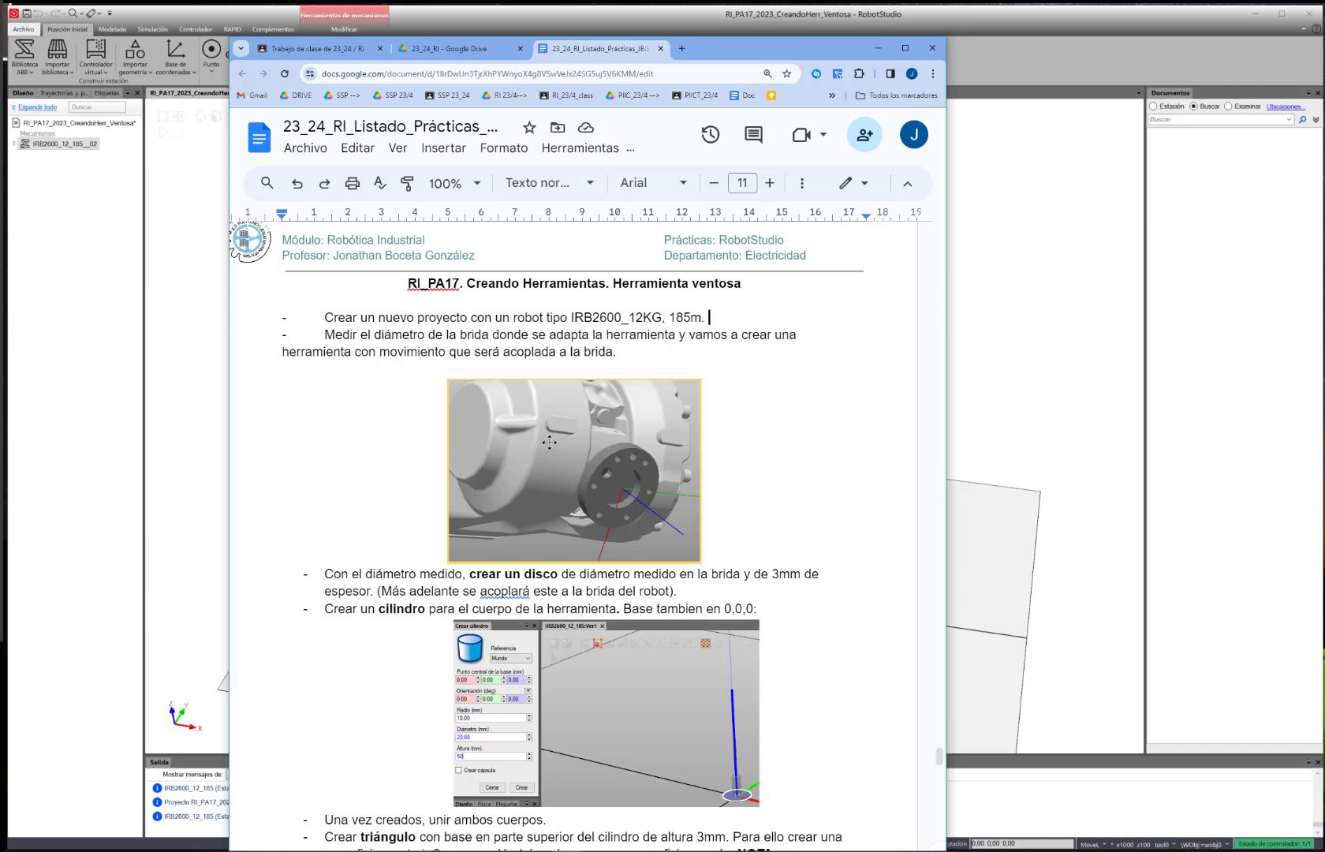
scroll(643, 605, "down", 2)
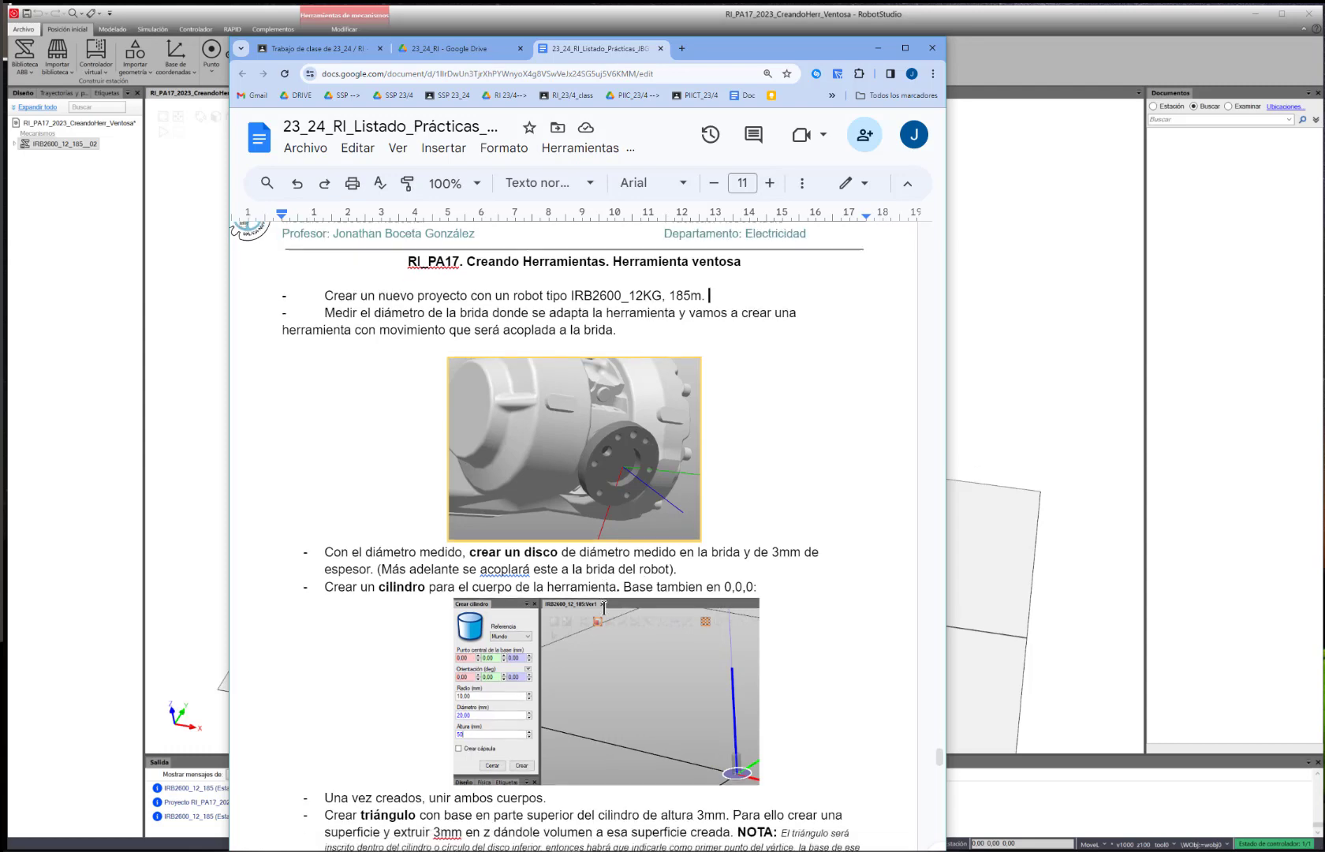
scroll(372, 328, "up", 2)
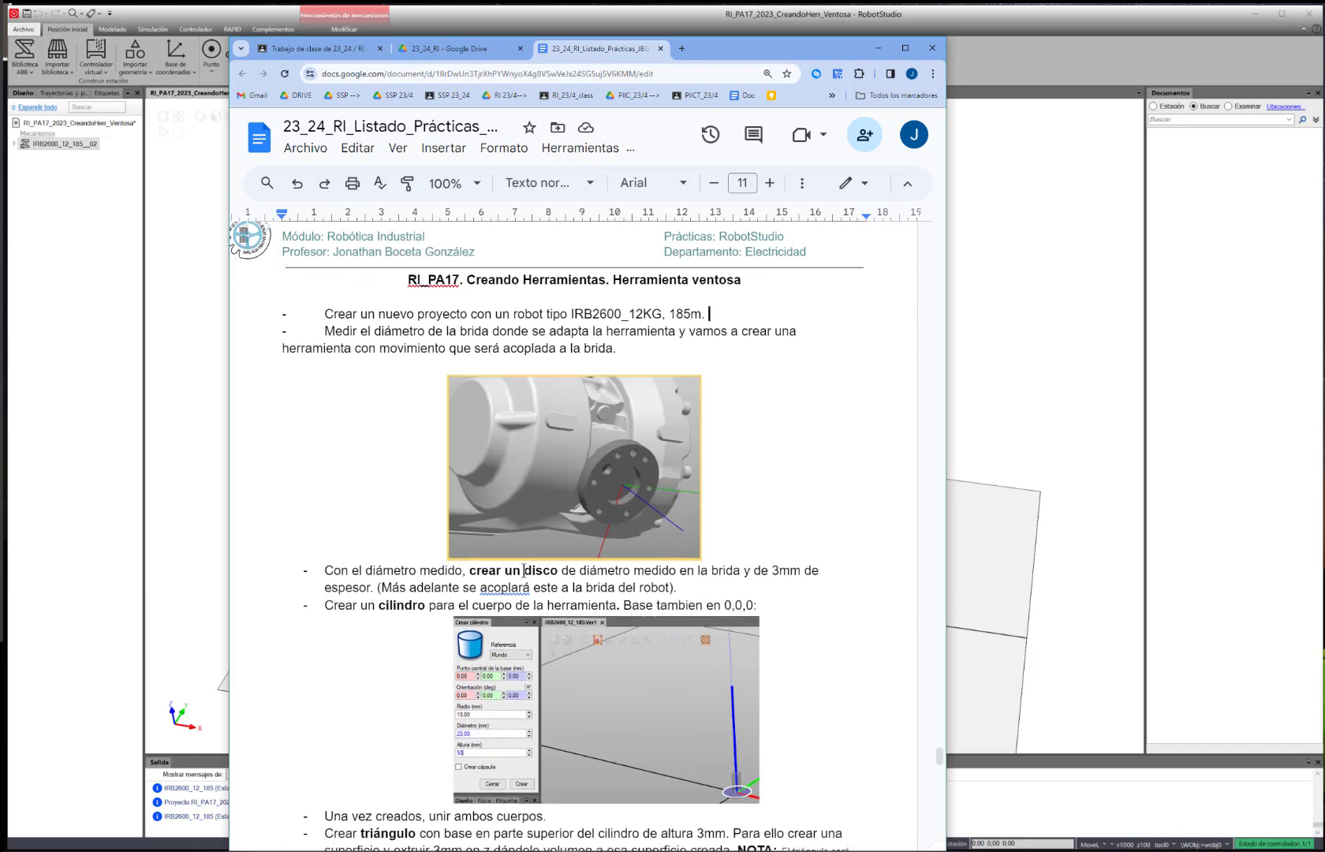
scroll(663, 495, "down", 3)
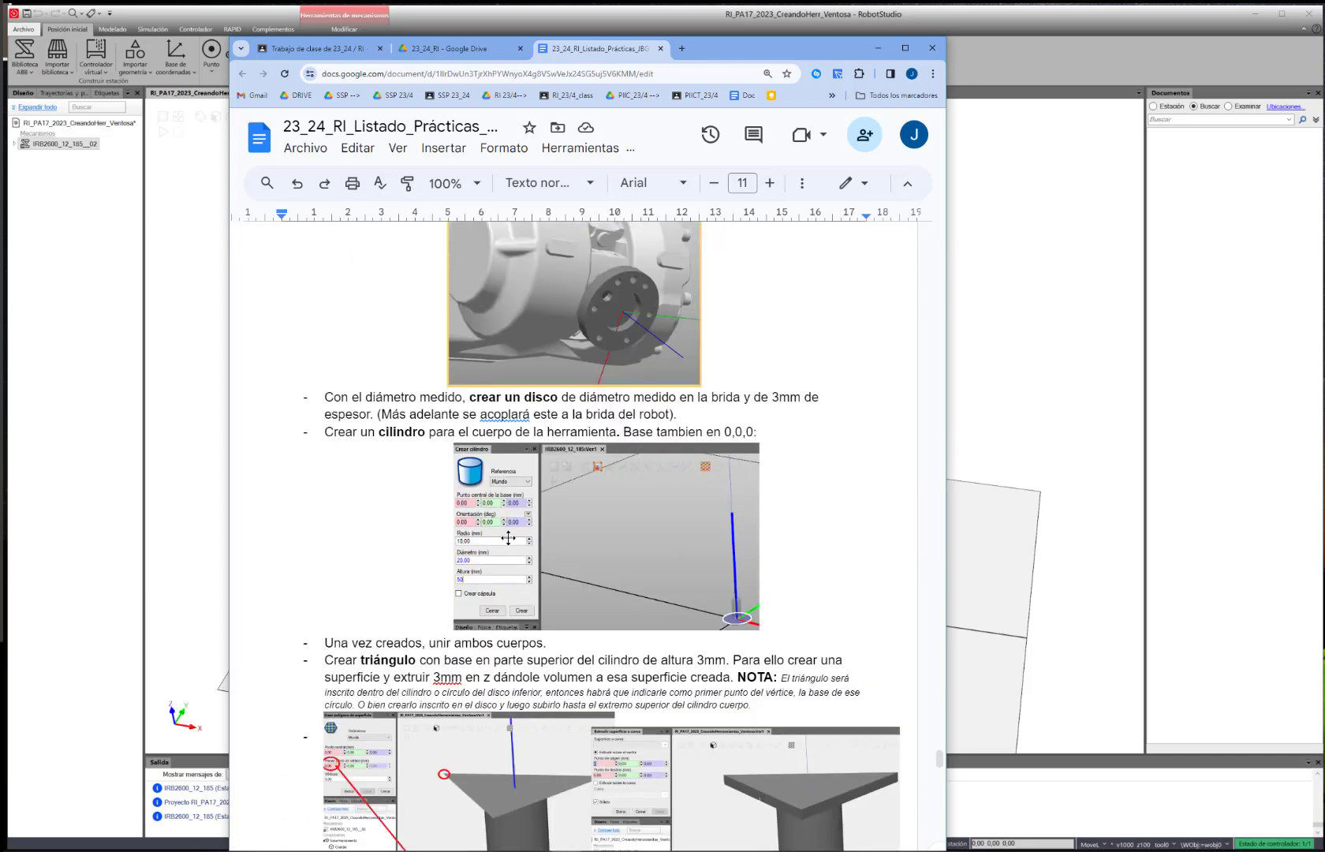
left_click(476, 398)
left_click_drag(471, 398, 557, 399)
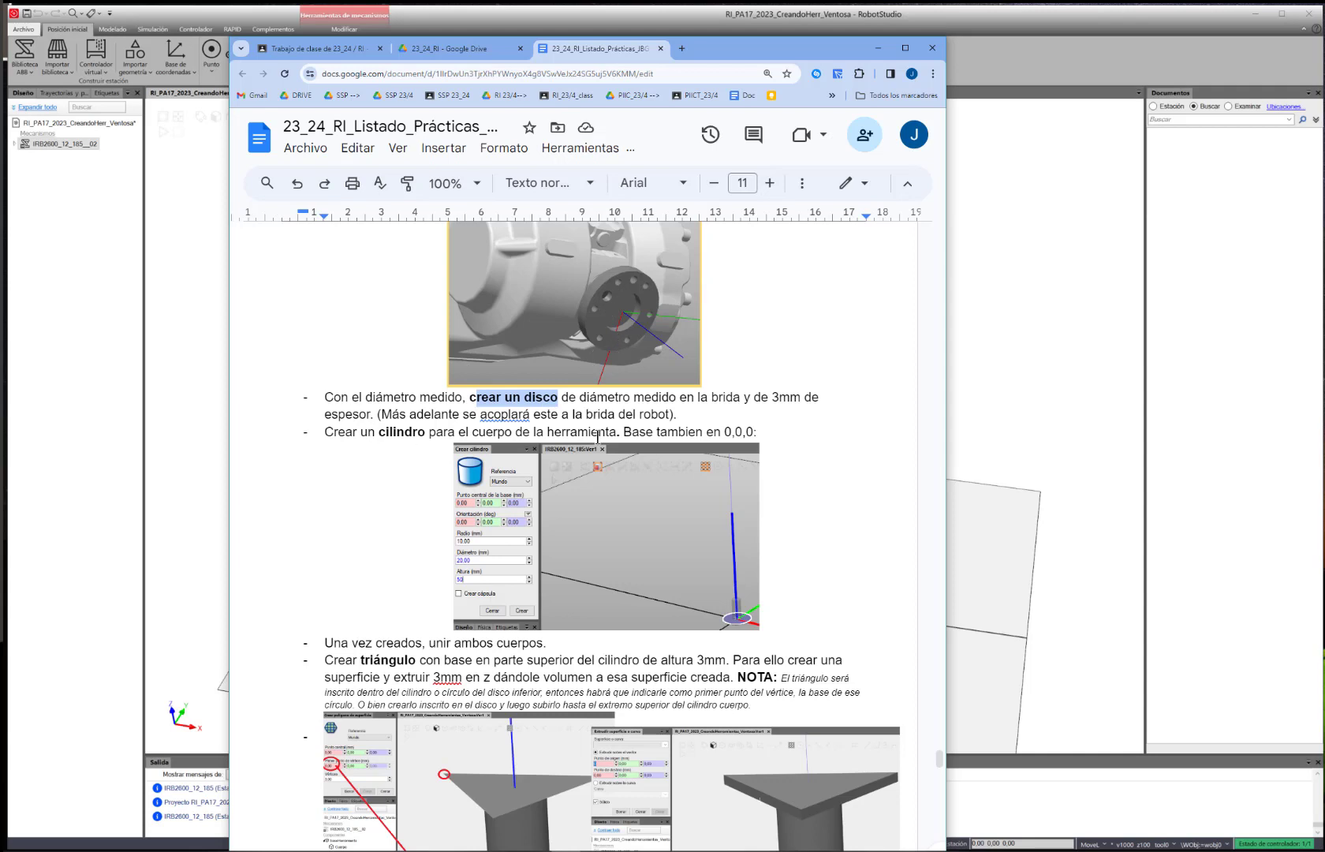
left_click(773, 399)
left_click_drag(774, 398, 786, 412)
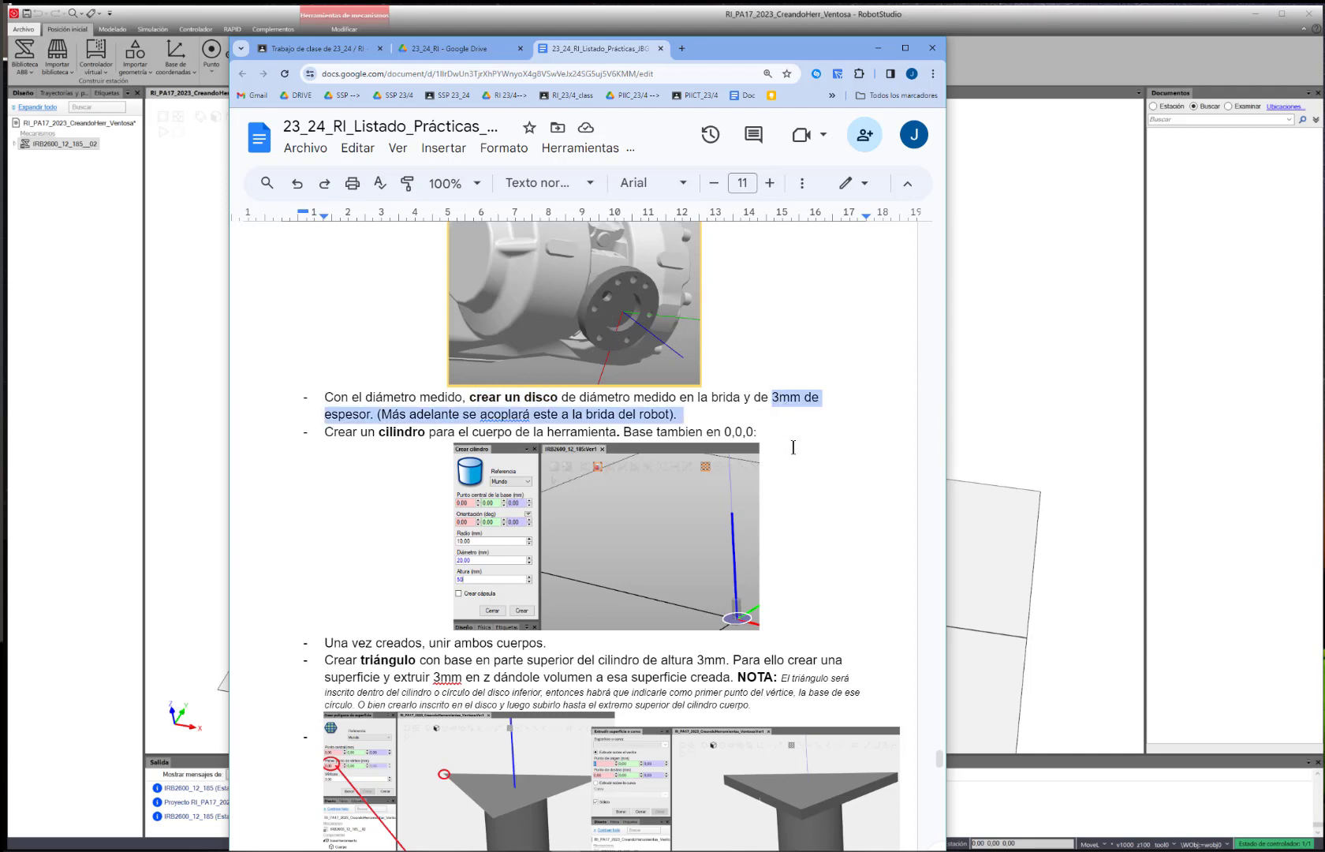
left_click(794, 448)
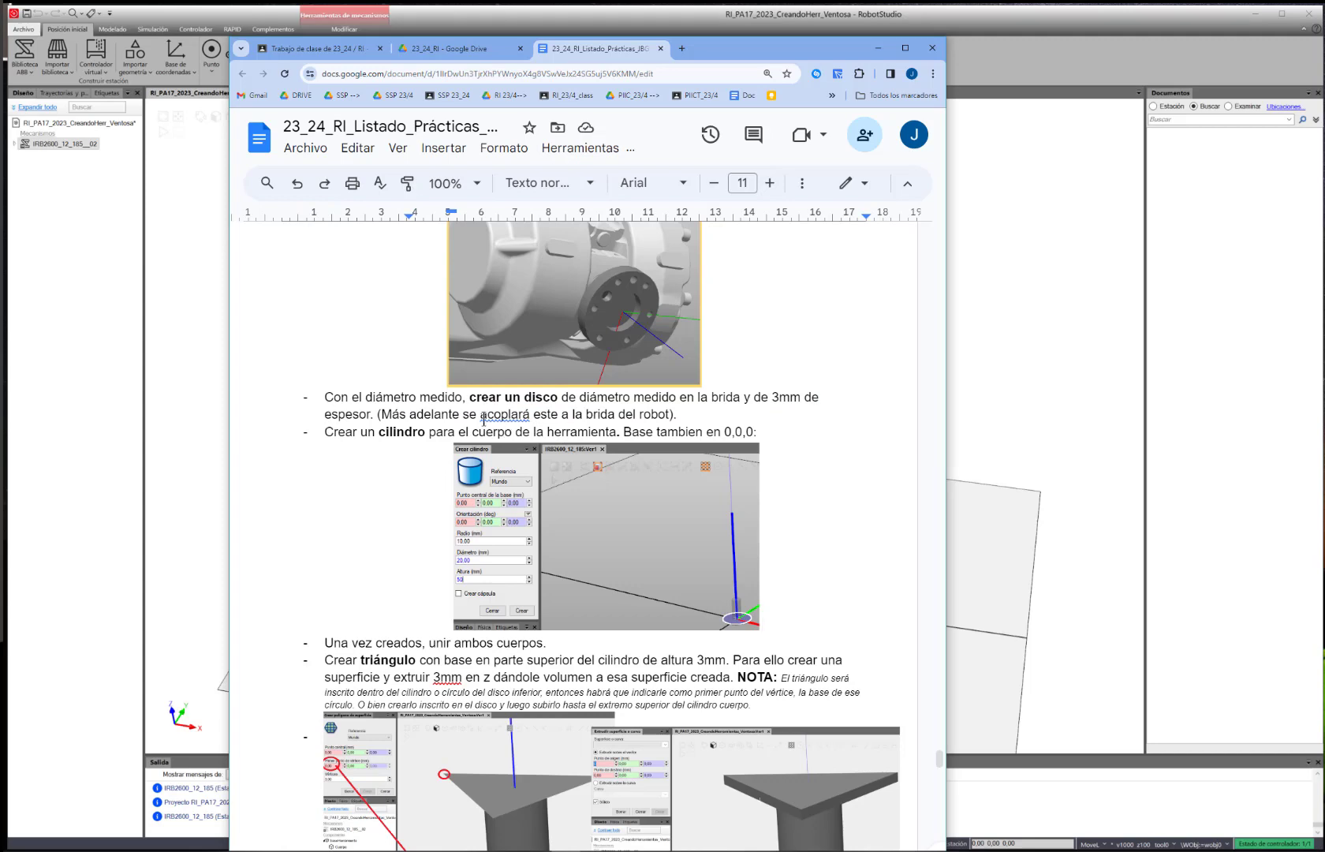
Read through the practice's remaining instructions on the cylinder body, triangle, three suction cups, component group and TCP
scroll(378, 492, "down", 1)
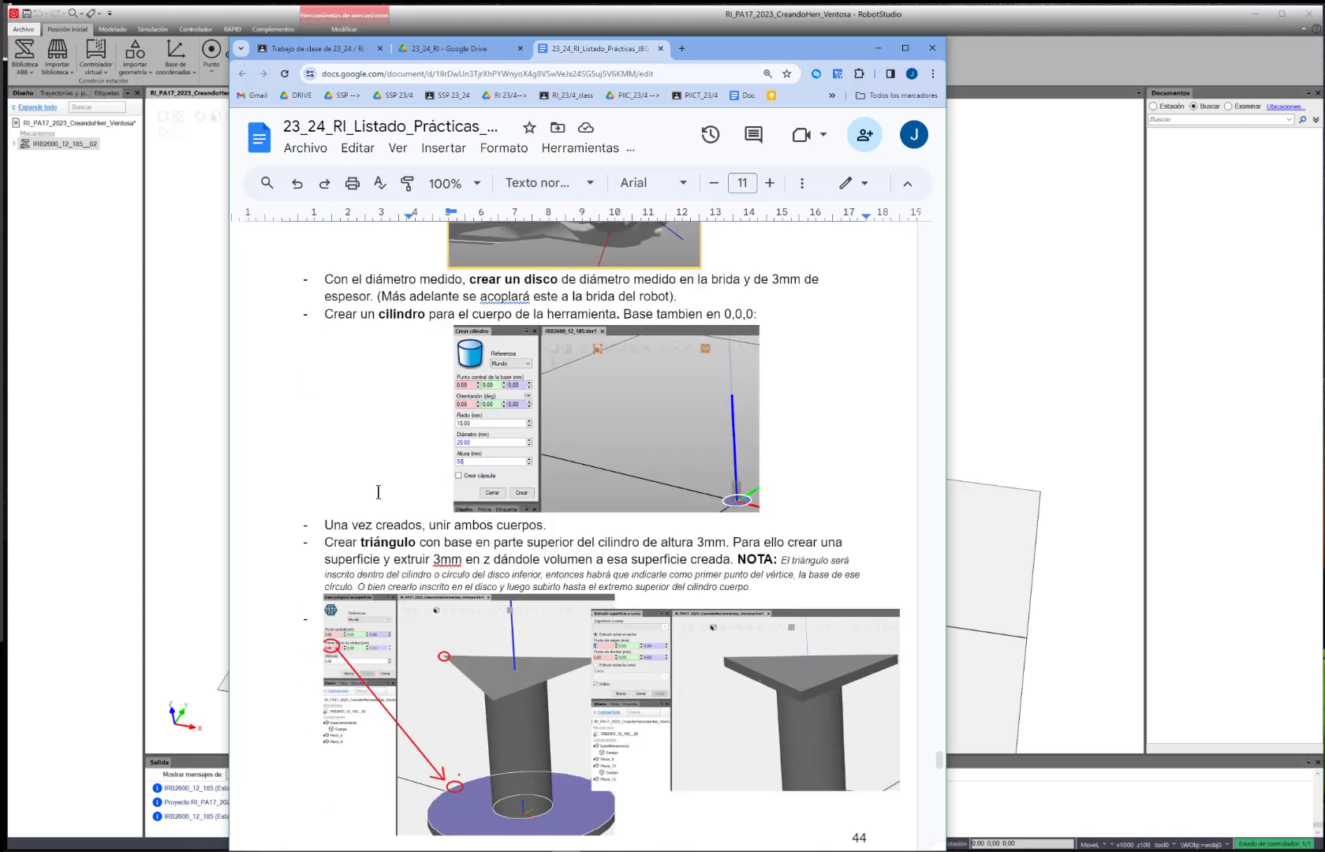
left_click(568, 425)
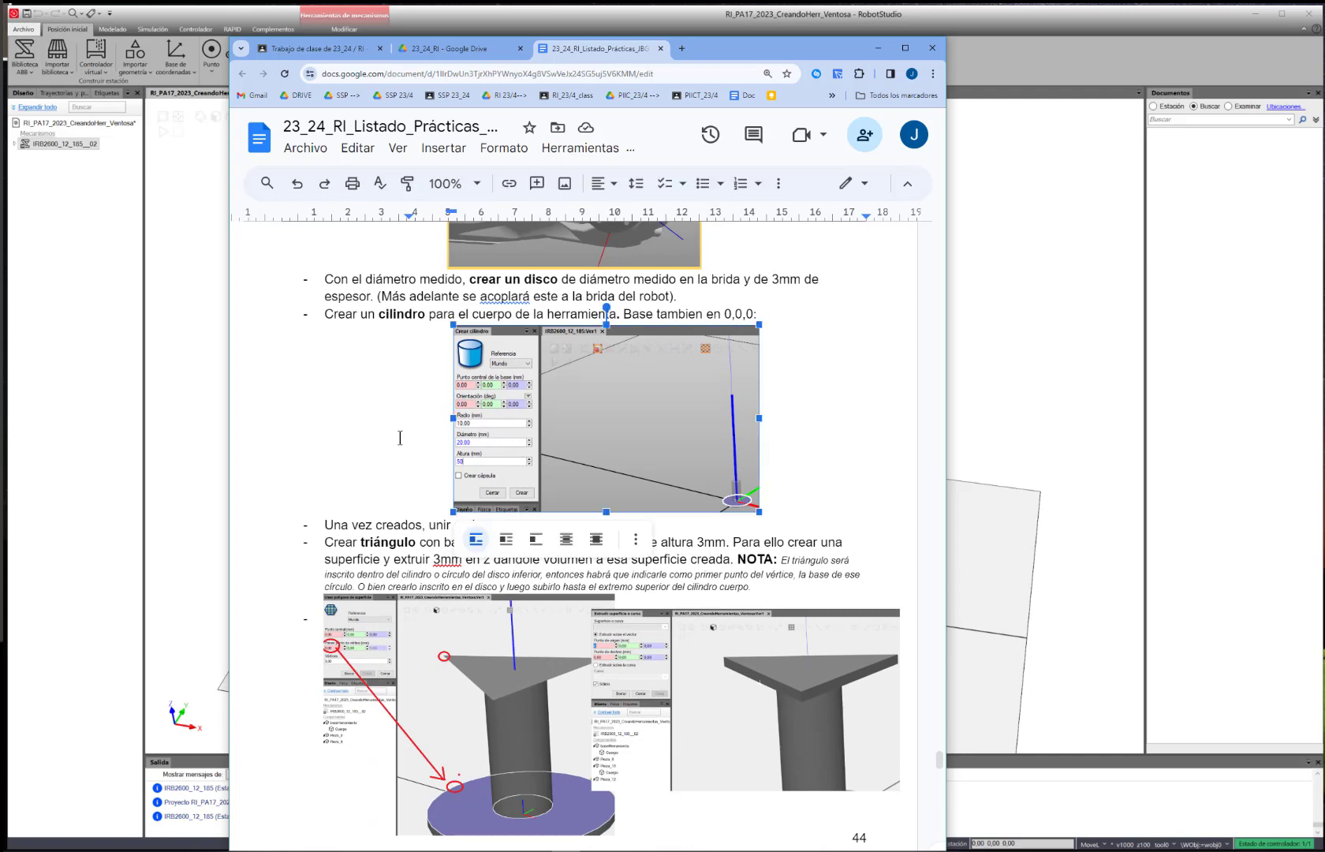
scroll(662, 559, "down", 2)
scroll(662, 559, "down", 8)
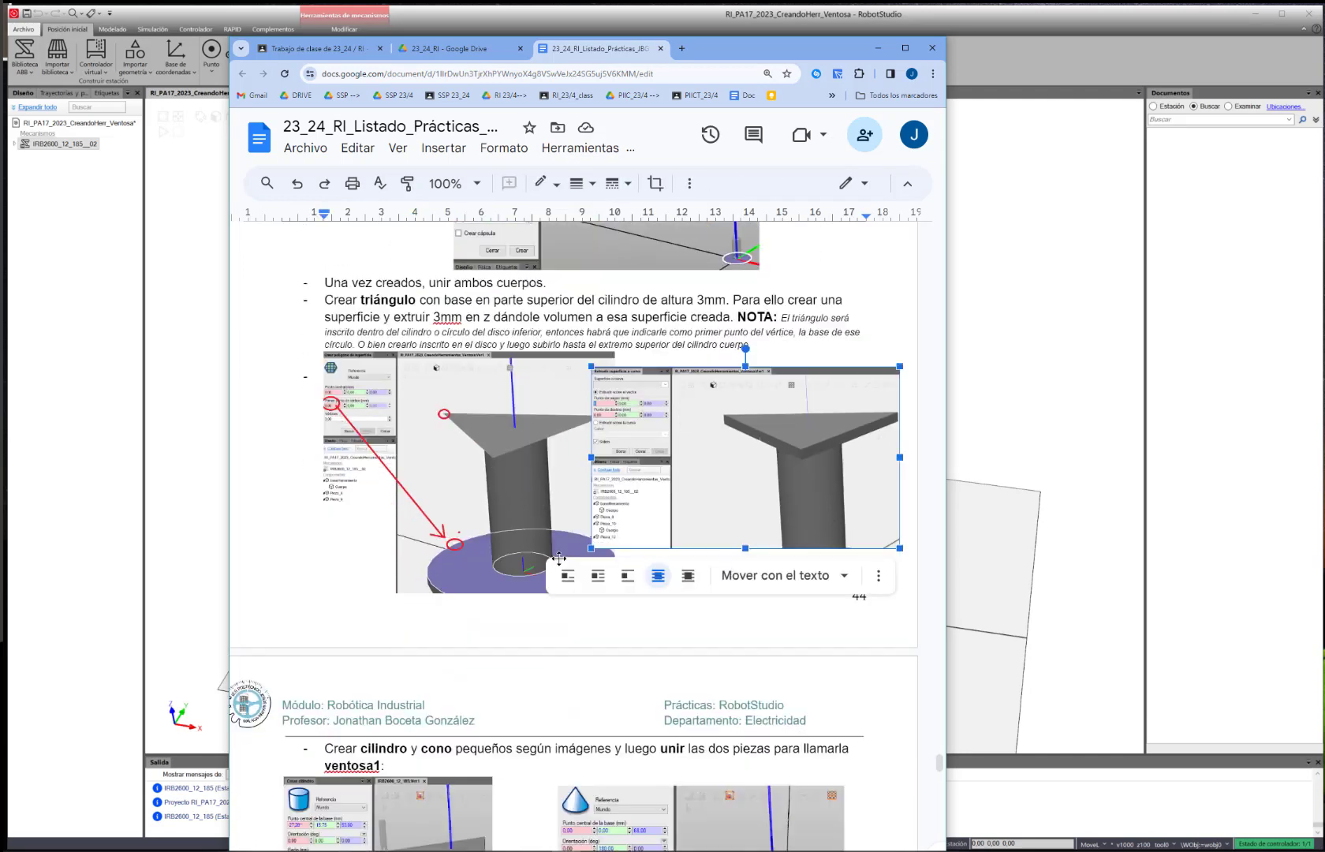
scroll(557, 558, "down", 2)
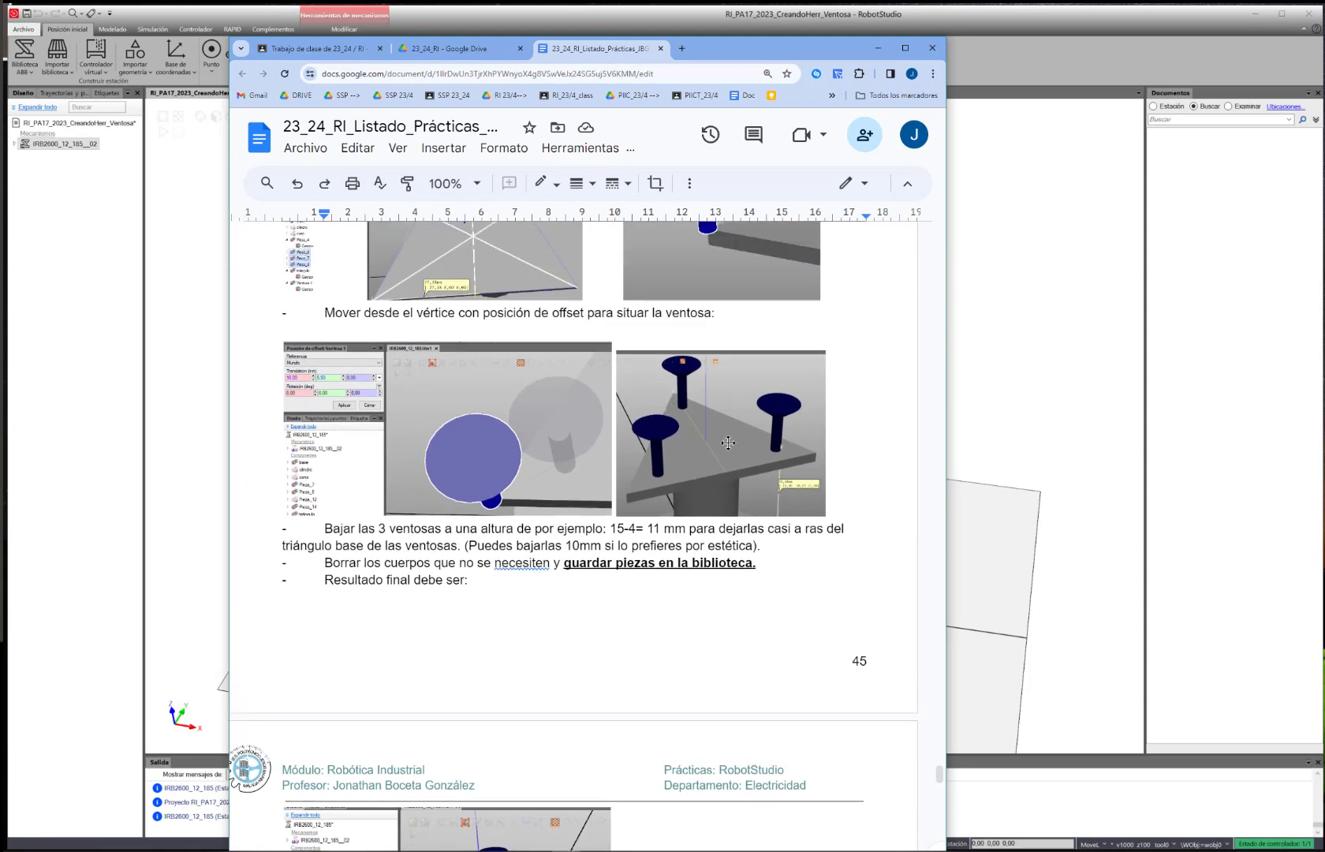
scroll(686, 473, "down", 4)
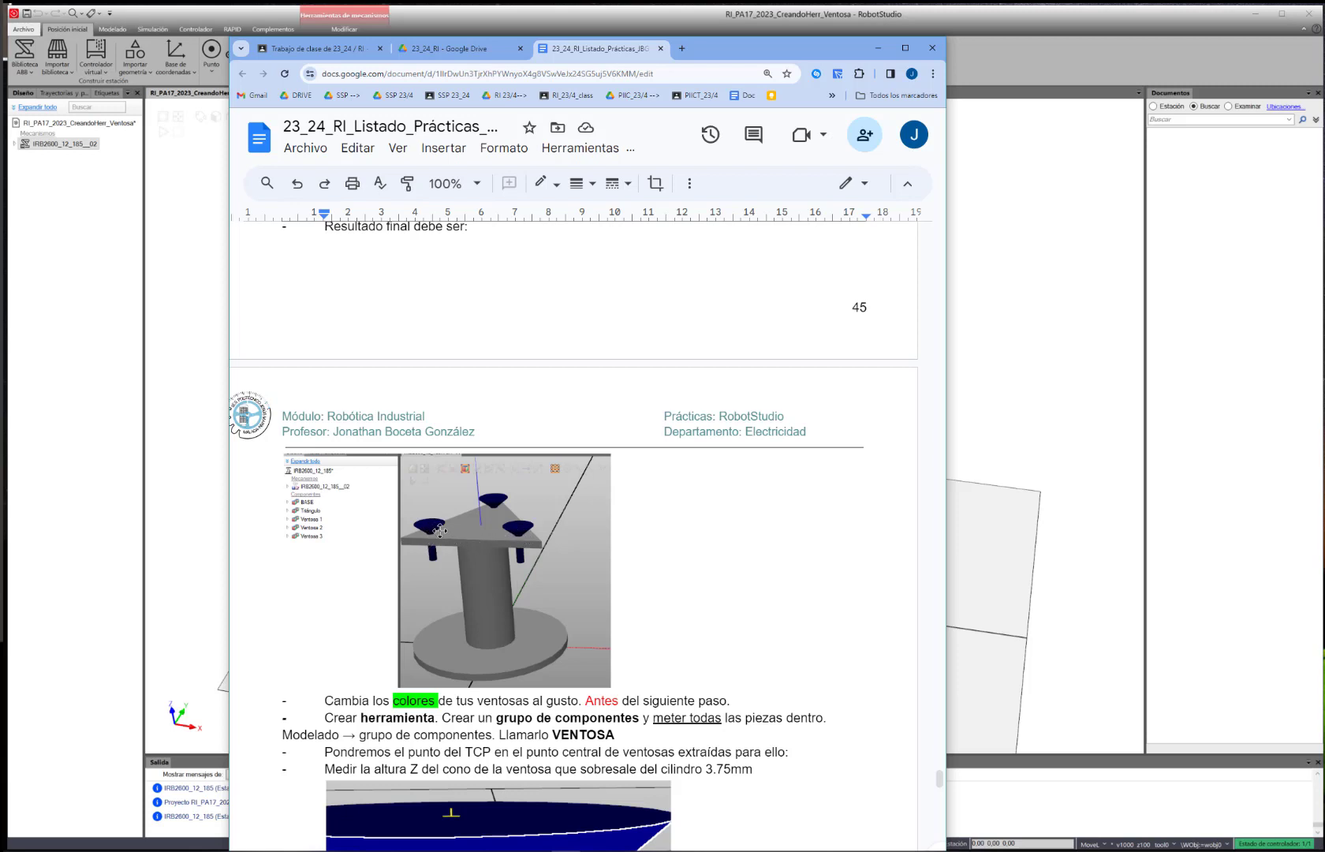
scroll(470, 612, "down", 4)
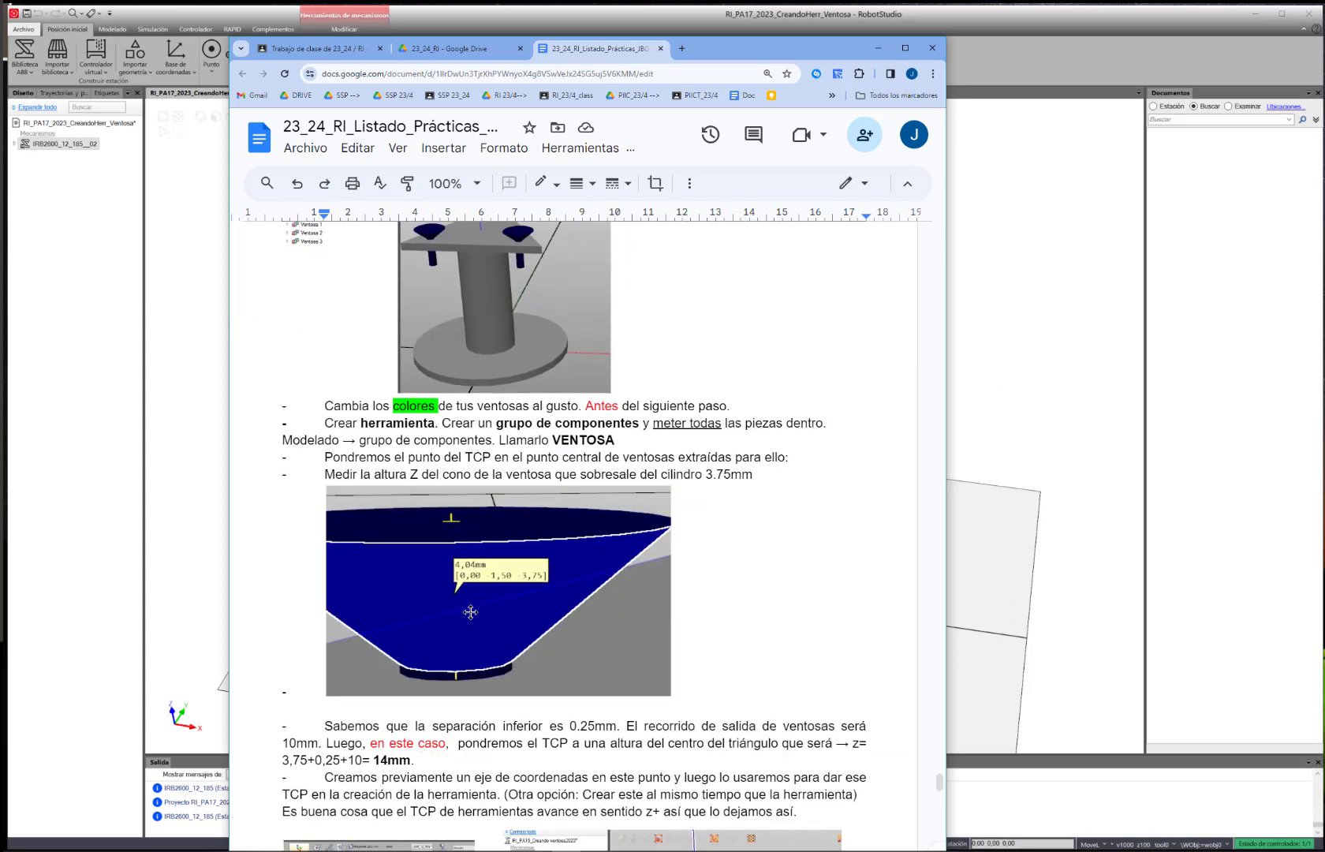
scroll(471, 611, "down", 5)
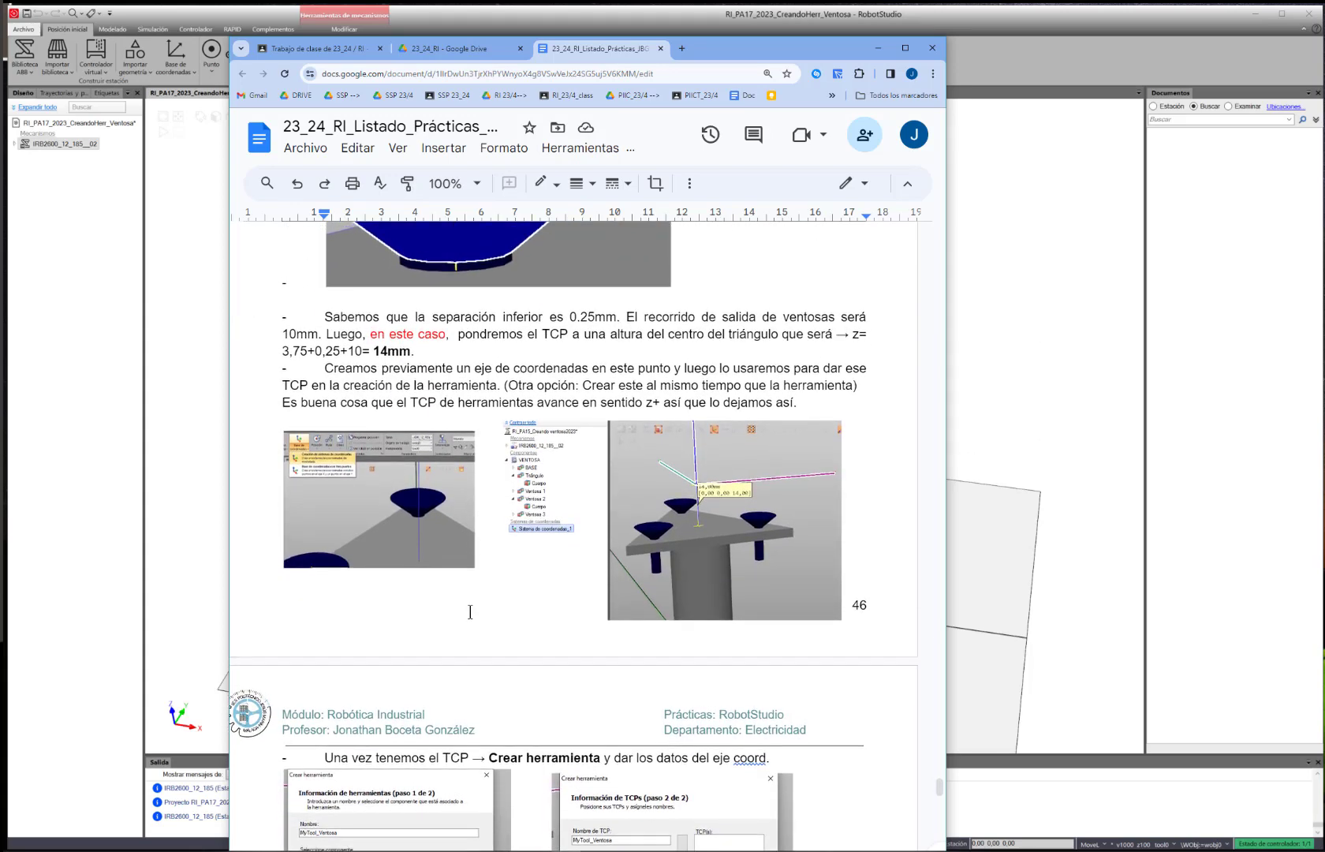
scroll(470, 612, "up", 10)
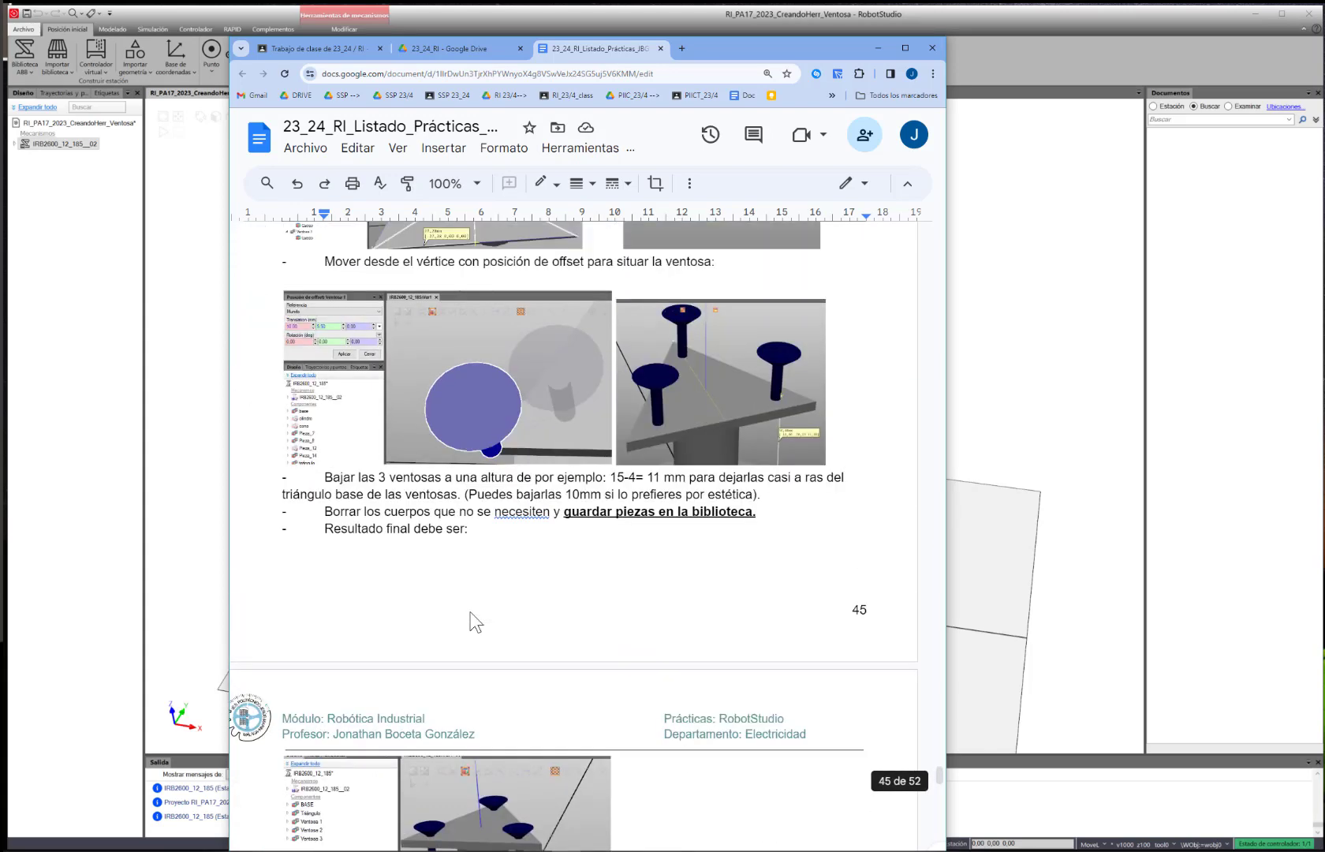
scroll(470, 610, "up", 6)
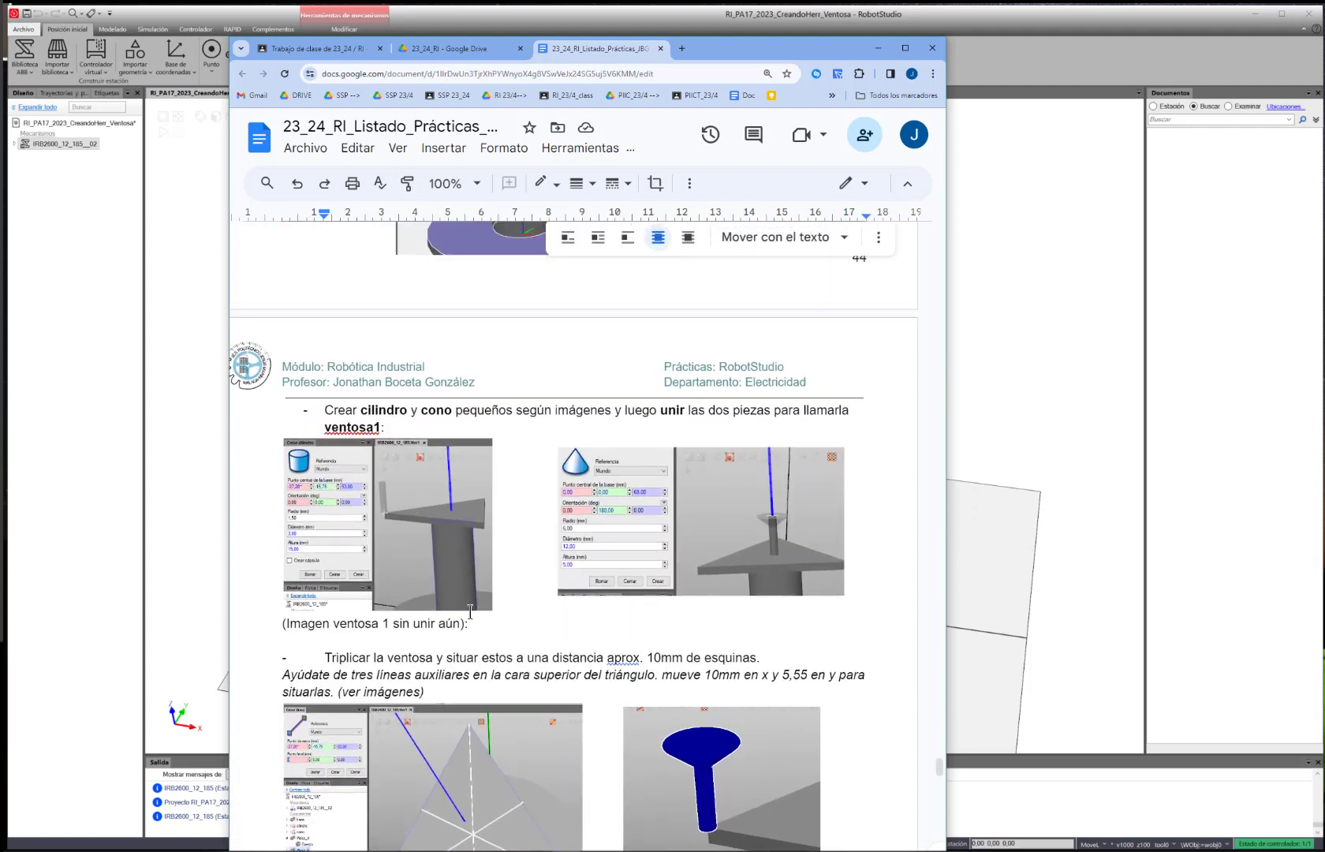
scroll(470, 612, "up", 1)
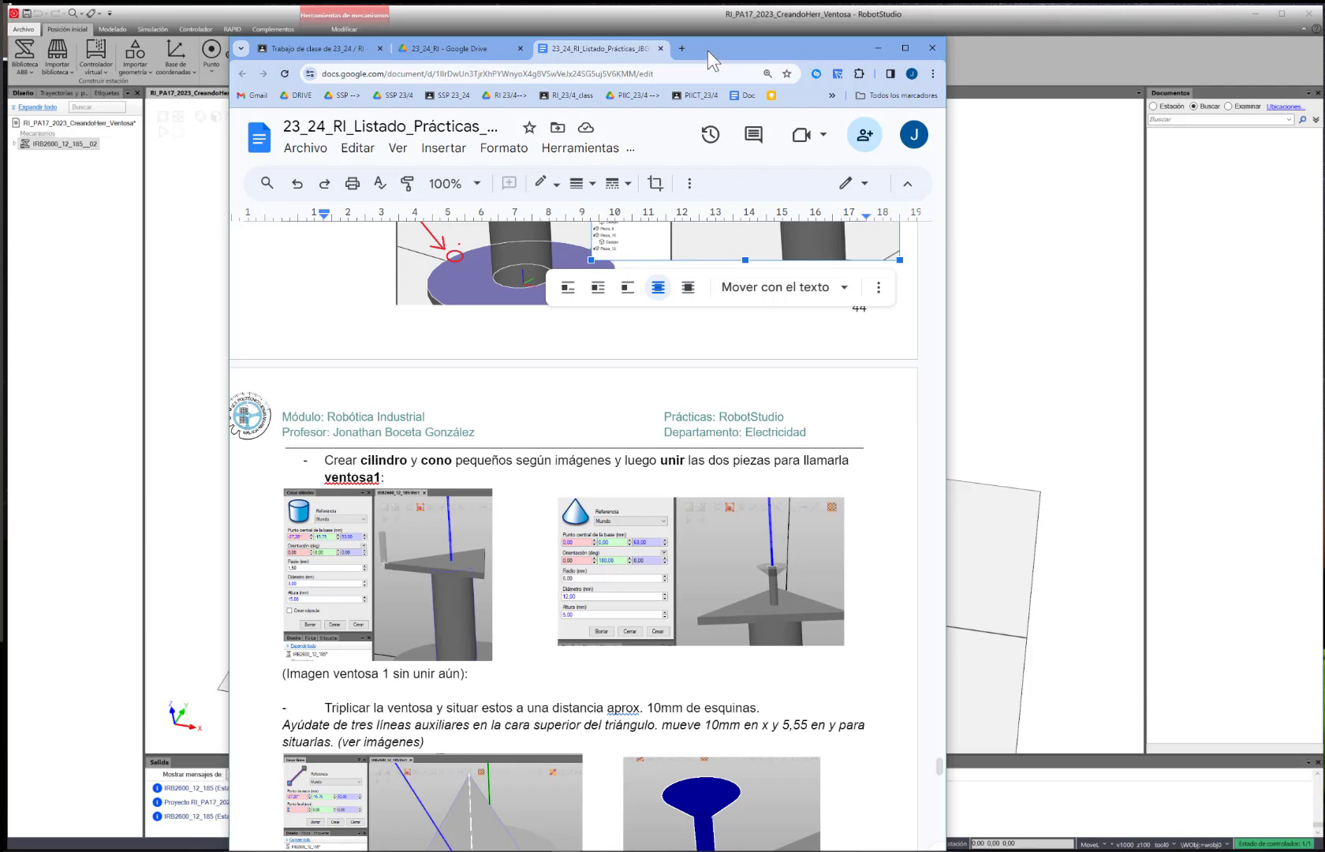
Return to RobotStudio and measure the outer diameter of the robot's wrist flange point to point
left_click_drag(707, 51, 1324, 43)
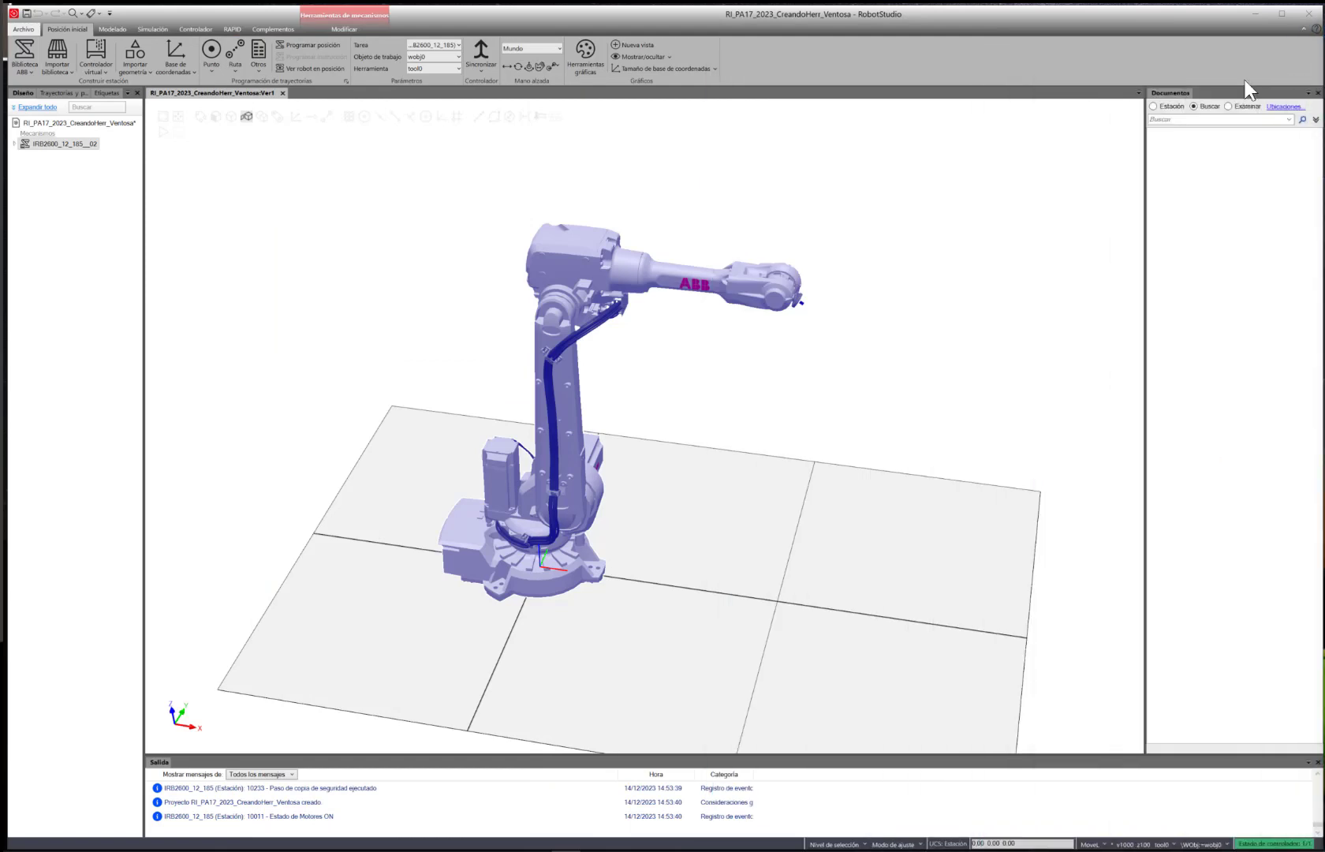
scroll(788, 347, "up", 3)
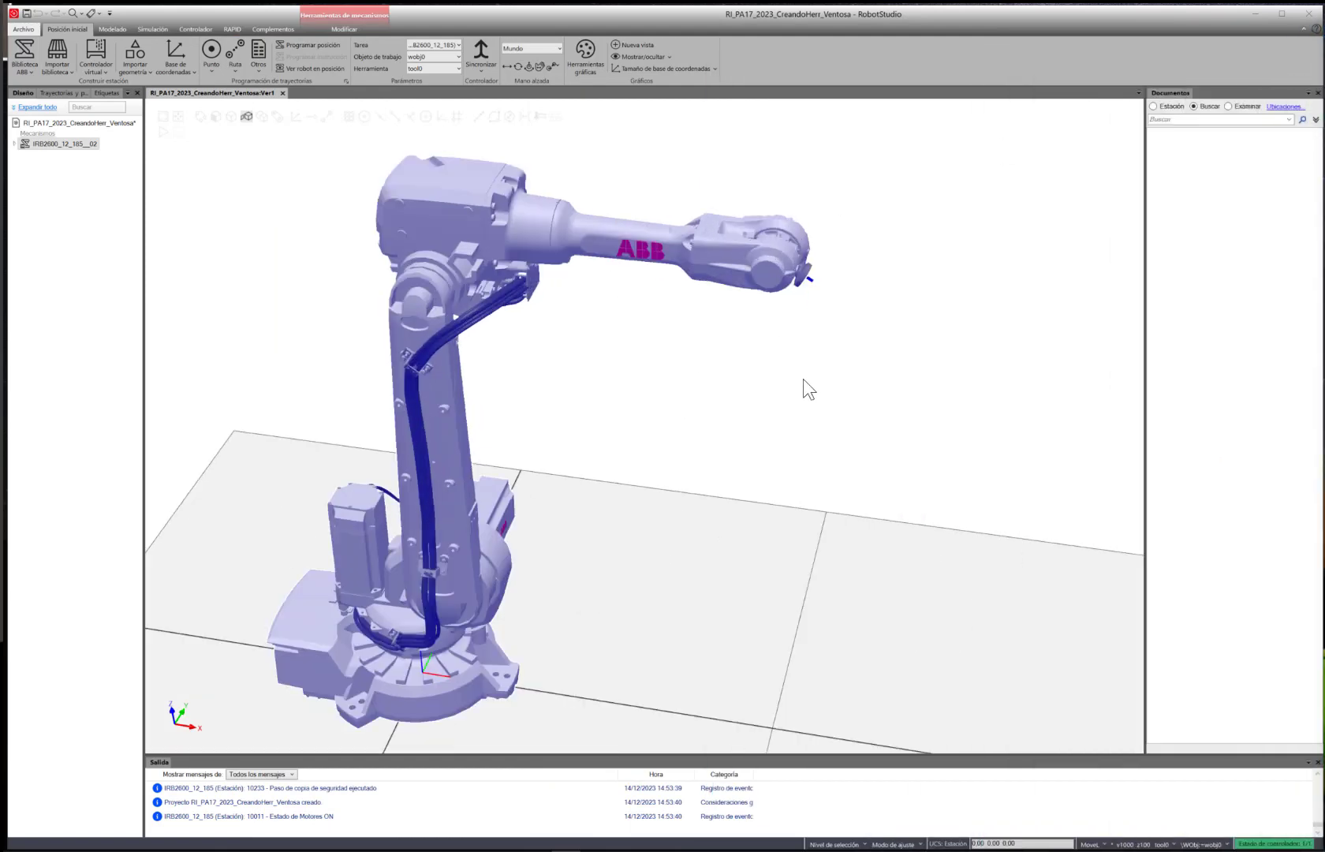
left_click_drag(801, 387, 669, 412, "ctrl+shift")
left_click_drag(669, 412, 671, 393, "ctrl+shift")
scroll(580, 351, "up", 3)
left_click_drag(598, 305, 864, 654, "ctrl")
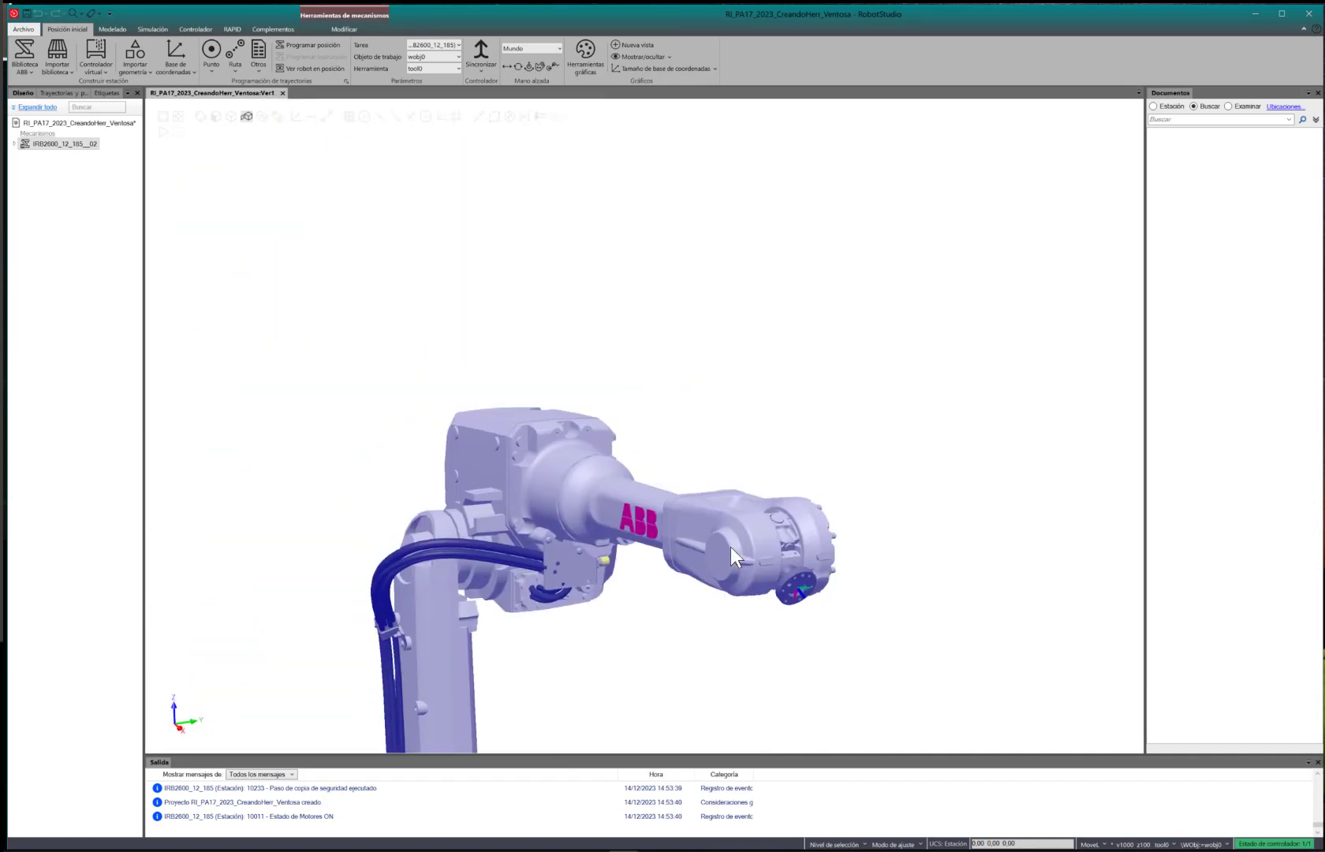
scroll(867, 651, "up", 6)
scroll(541, 479, "down", 3)
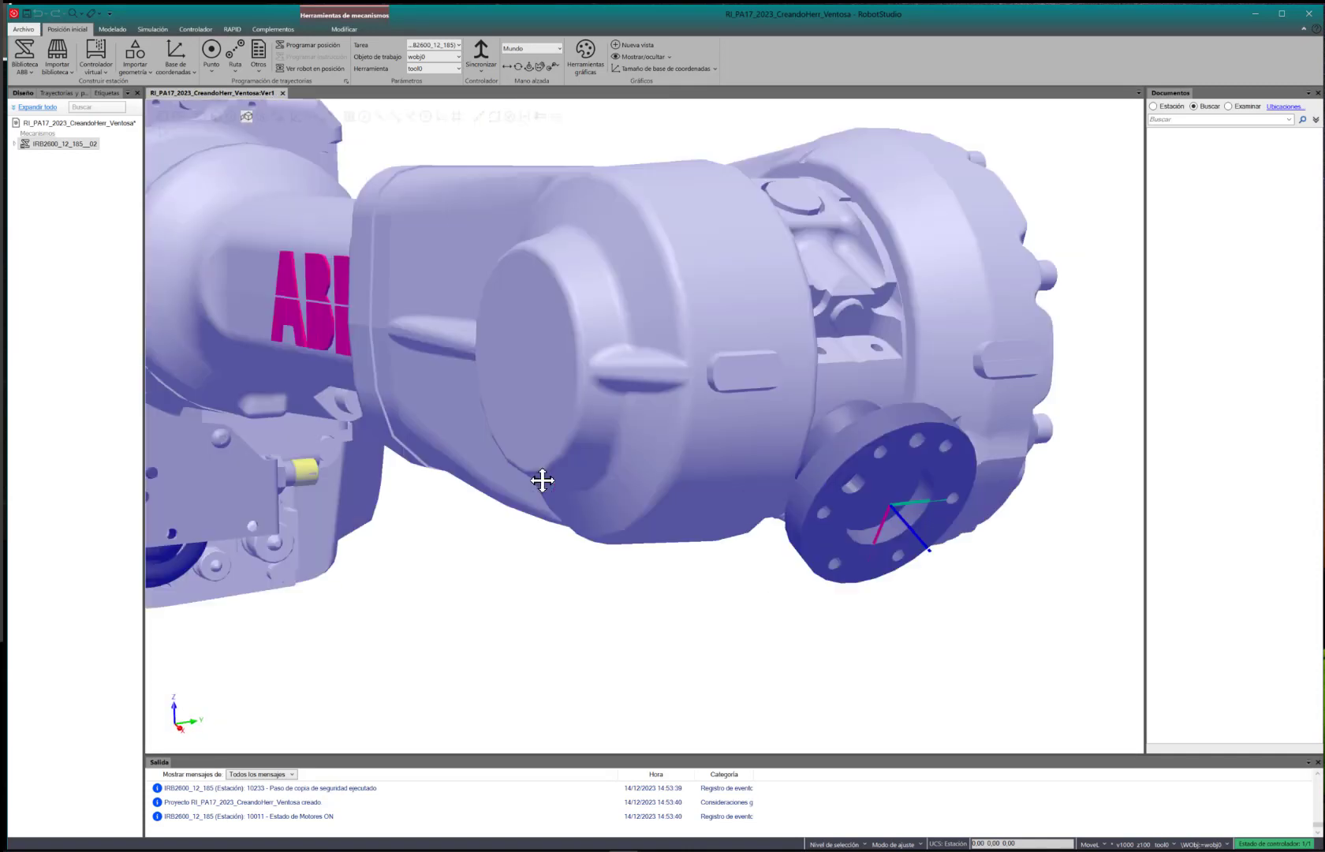
scroll(774, 535, "up", 6)
left_click(57, 292)
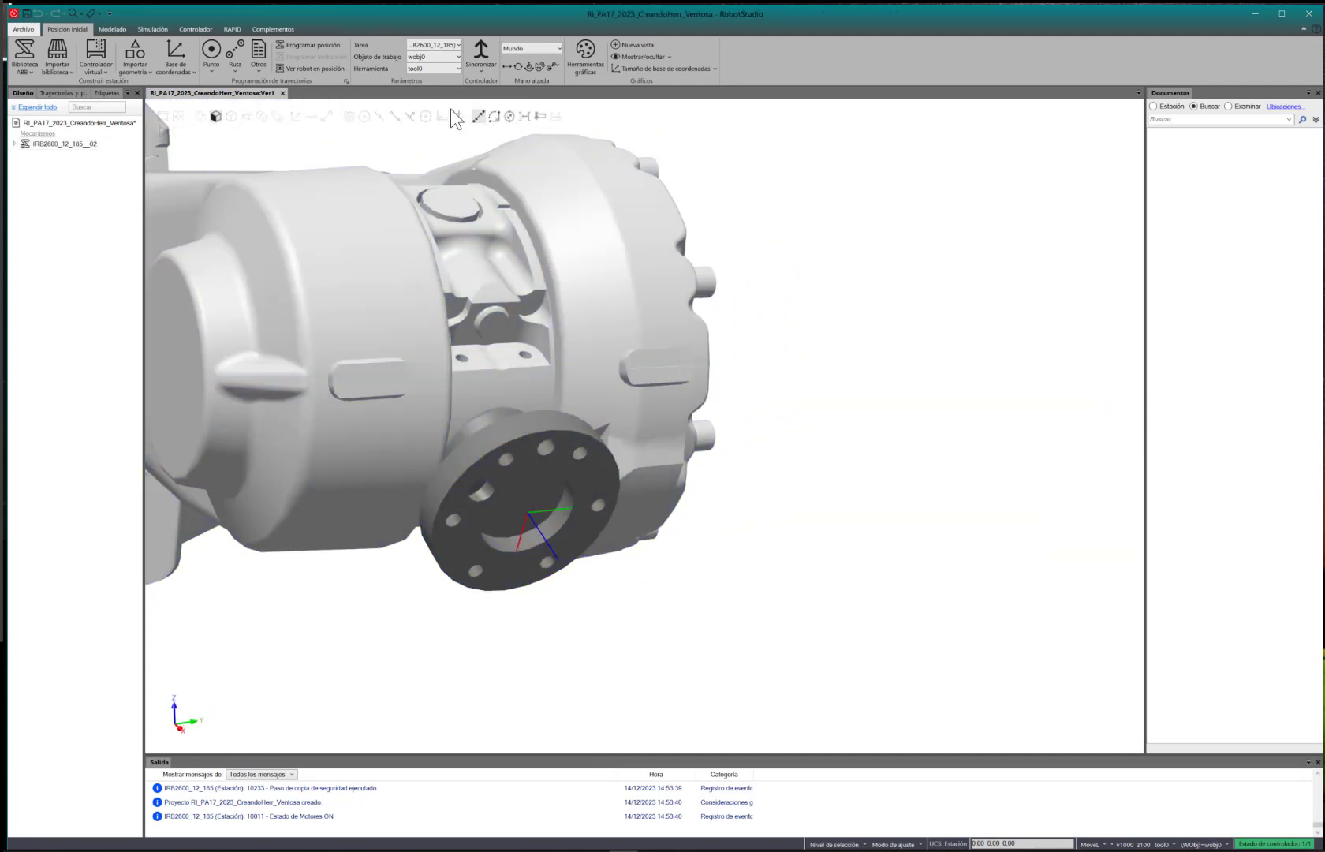
left_click(477, 117)
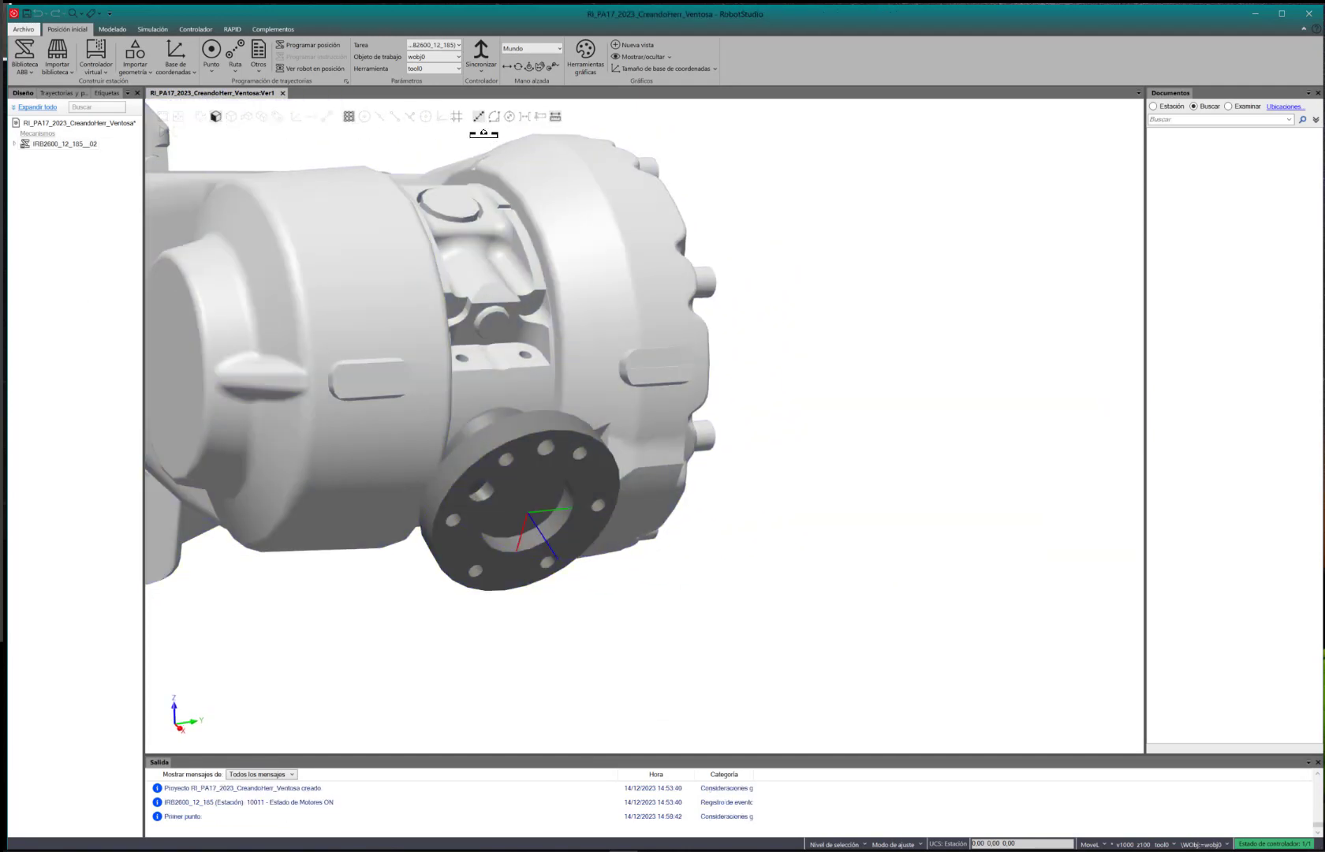
left_click(435, 522)
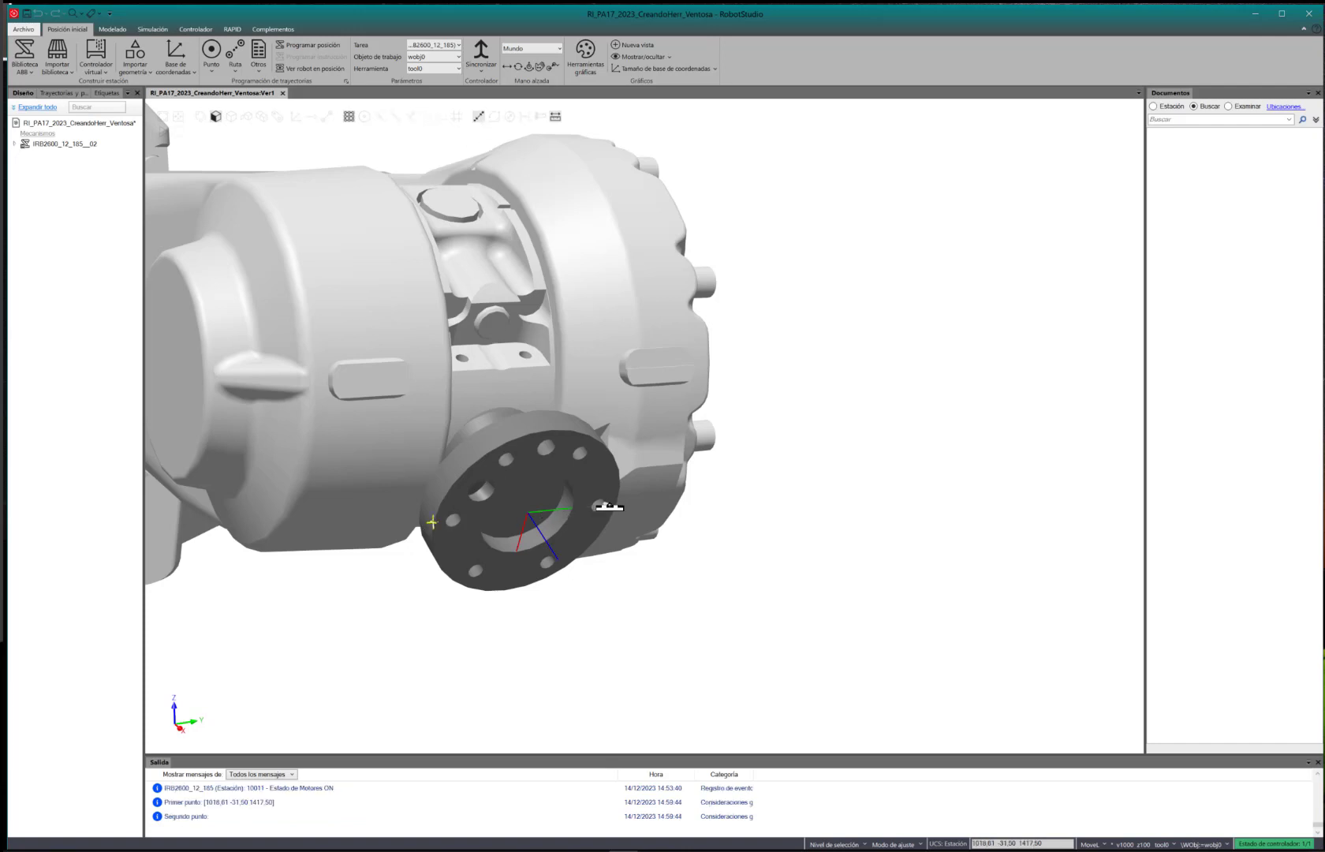
scroll(615, 501, "up", 2)
left_click(615, 504)
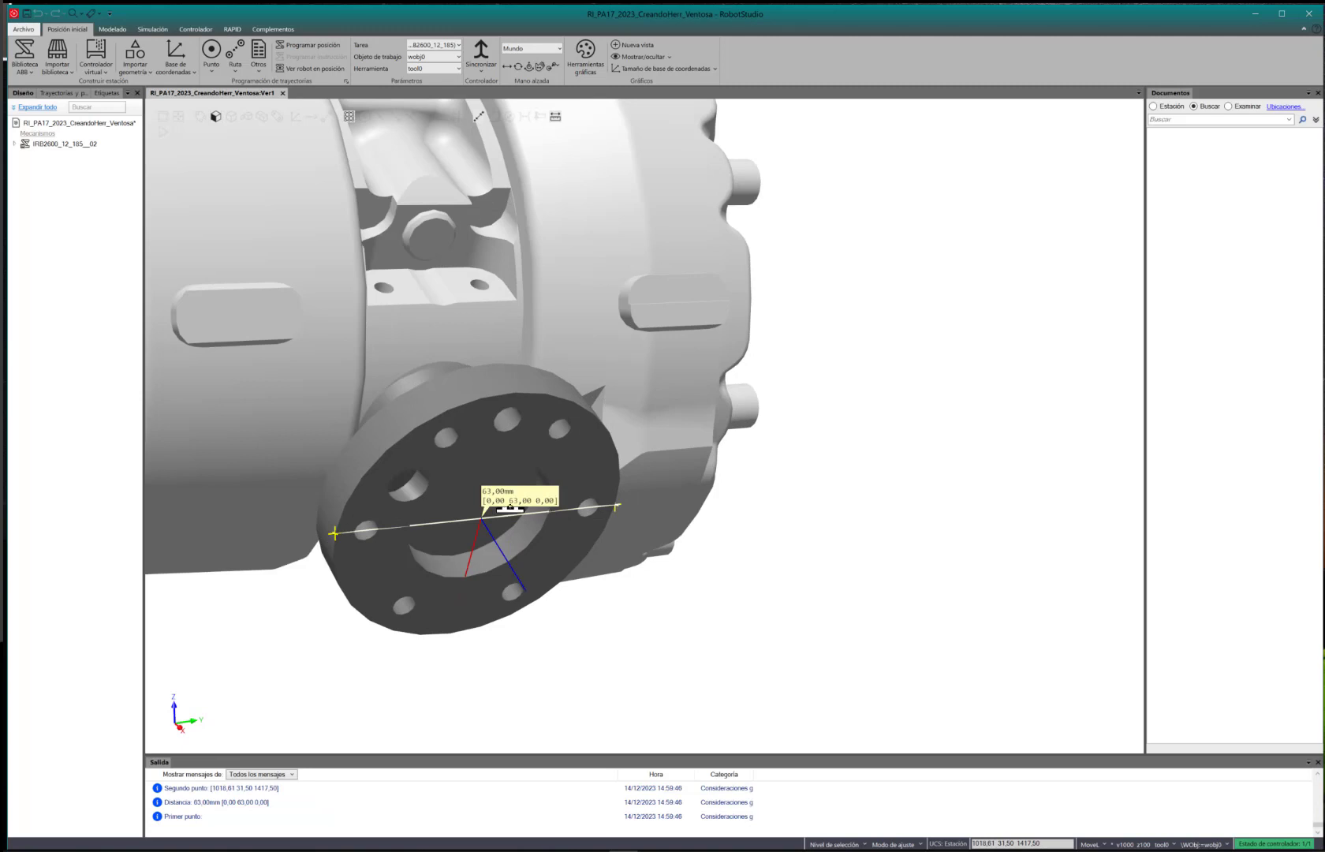
Expand the IRB2600_12_185__02 mechanism and hide the robot so only the station floor is shown
scroll(508, 510, "down", 4)
left_click_drag(345, 539, 369, 534, "ctrl")
scroll(444, 509, "down", 4)
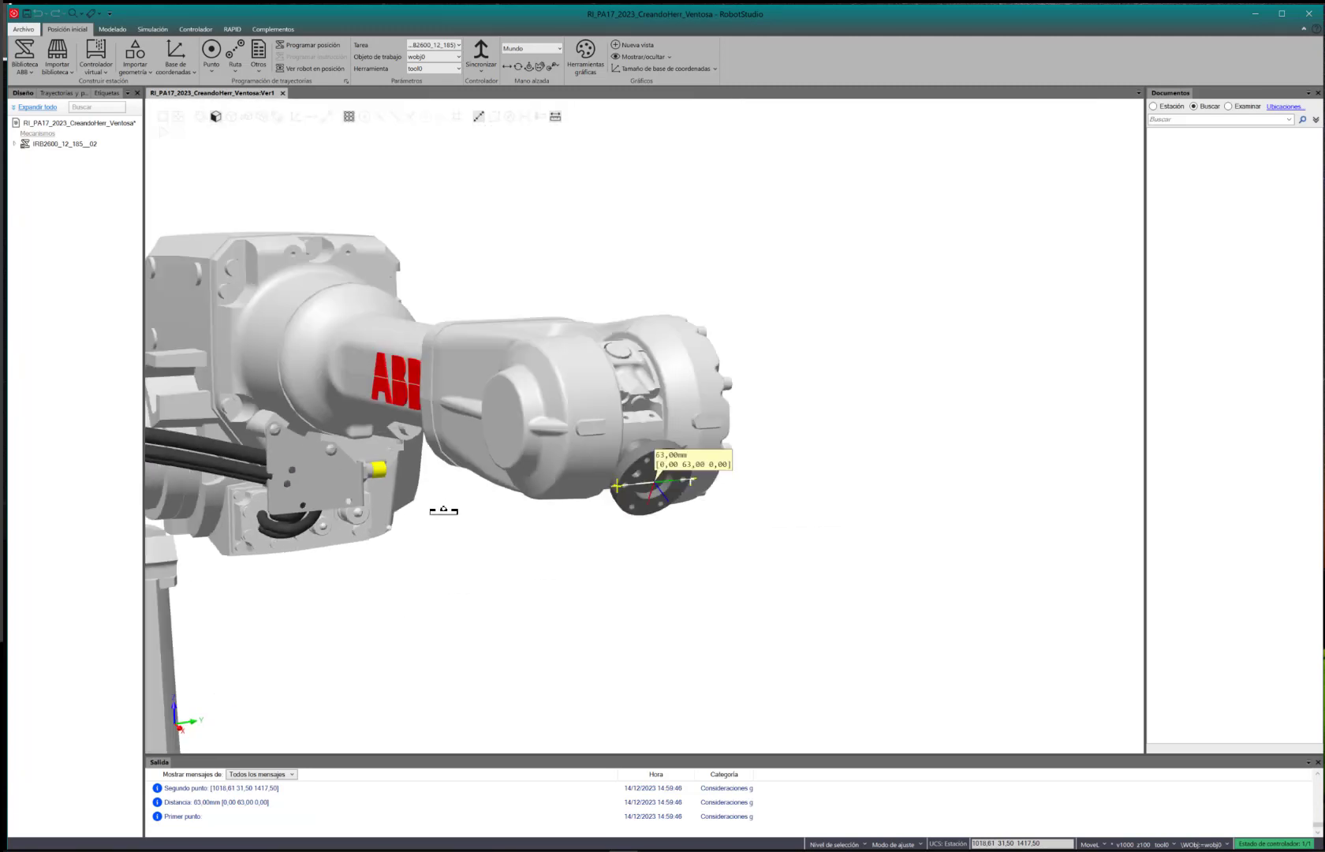
left_click_drag(635, 481, 561, 511, "ctrl")
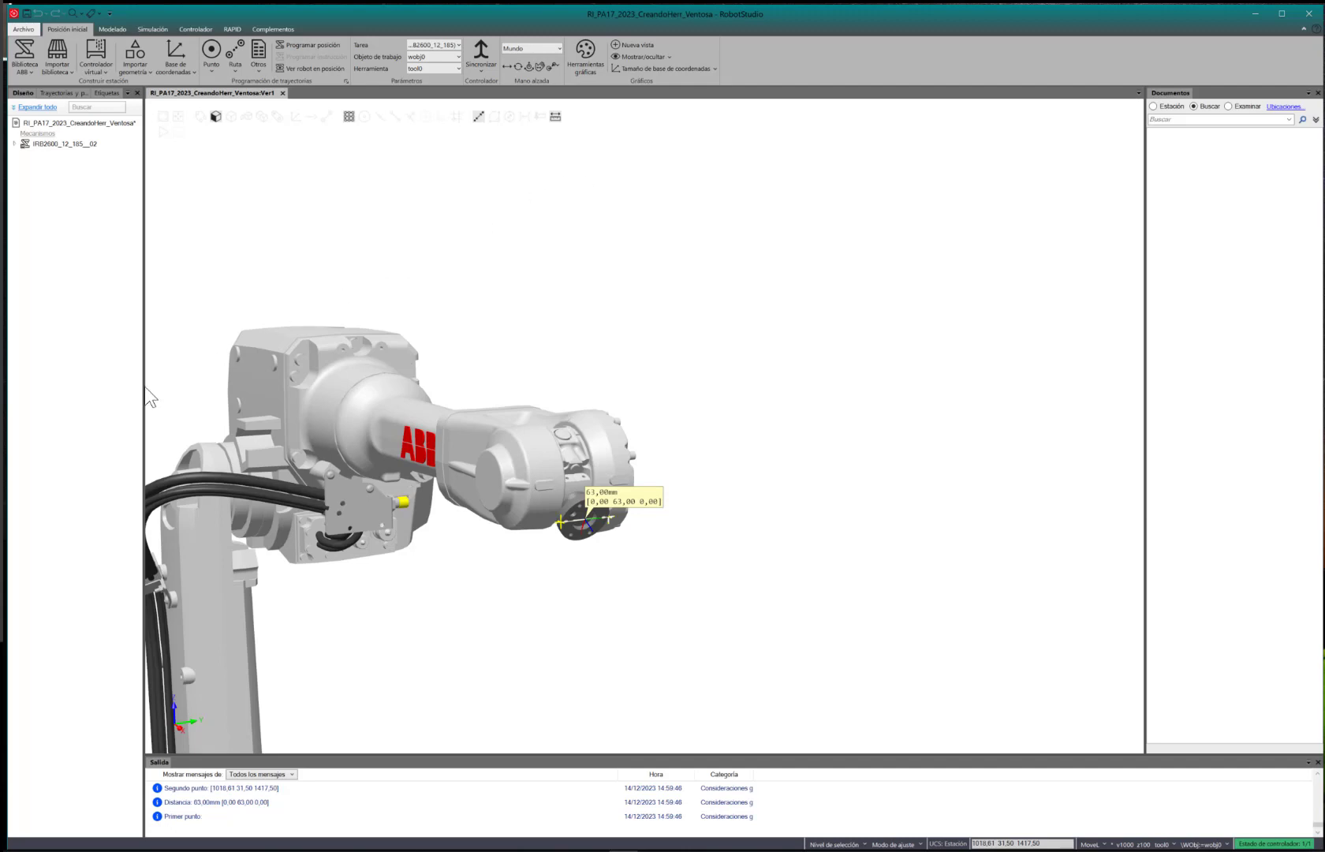
left_click(14, 144)
scroll(447, 532, "down", 5)
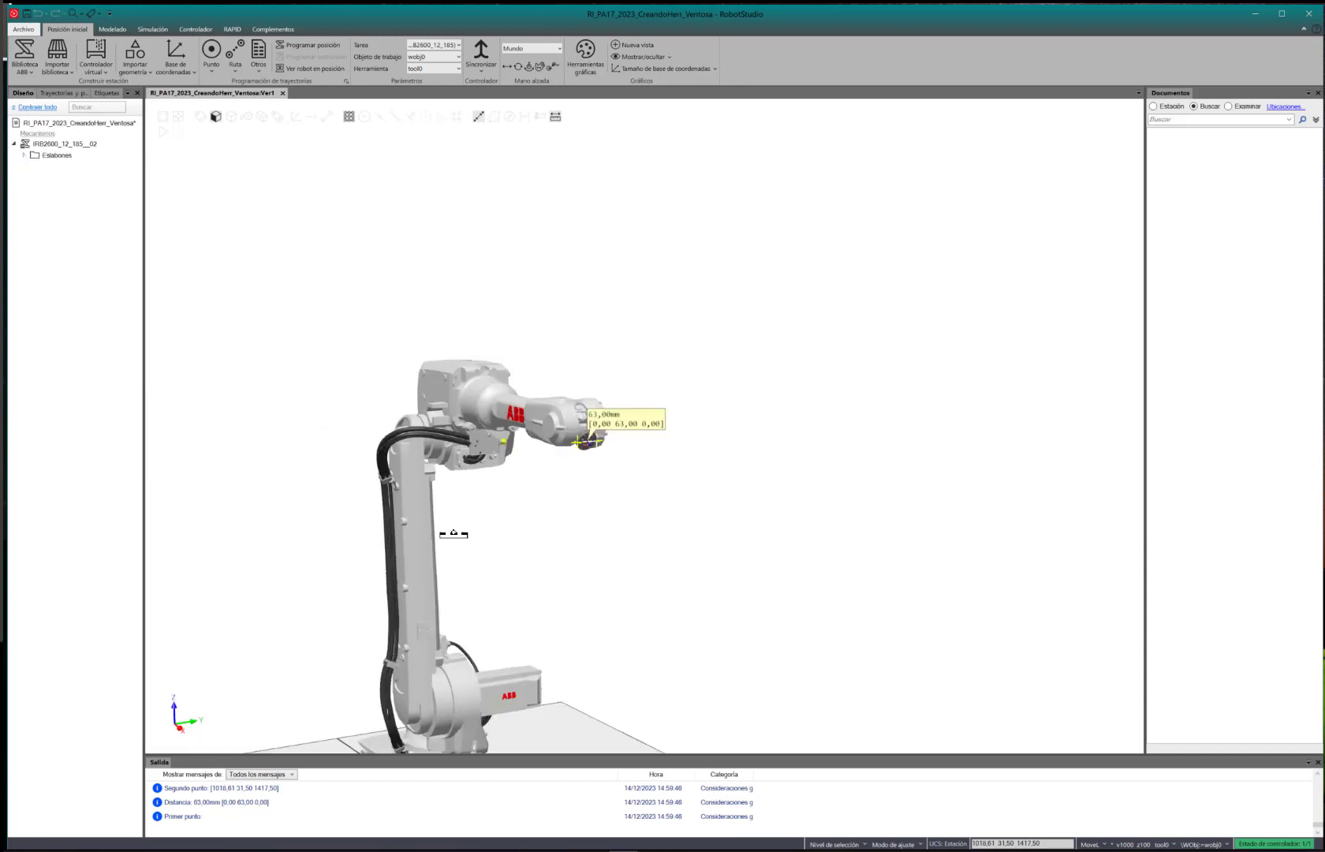
scroll(505, 529, "down", 5)
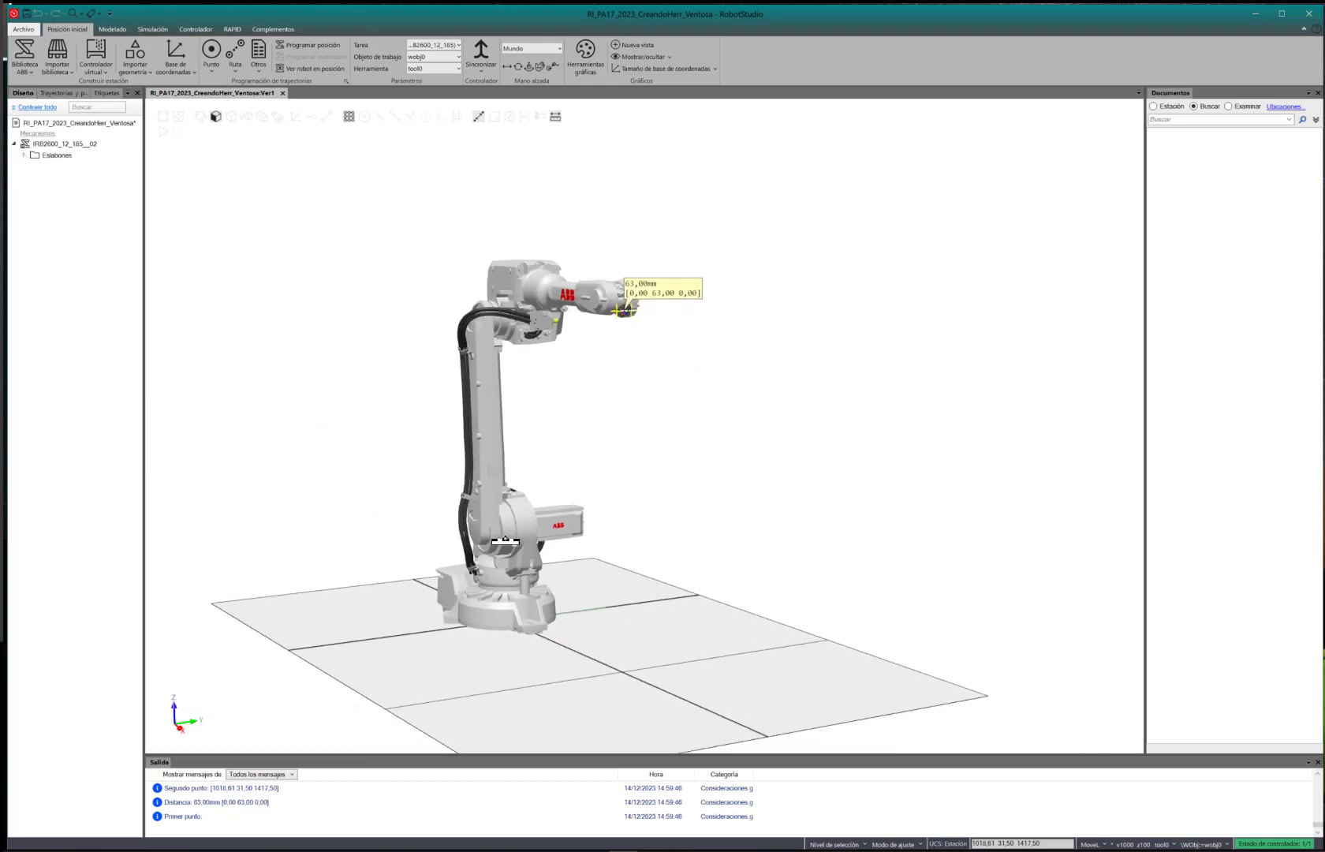
left_click_drag(496, 531, 591, 553, "ctrl+shift")
scroll(547, 552, "up", 3)
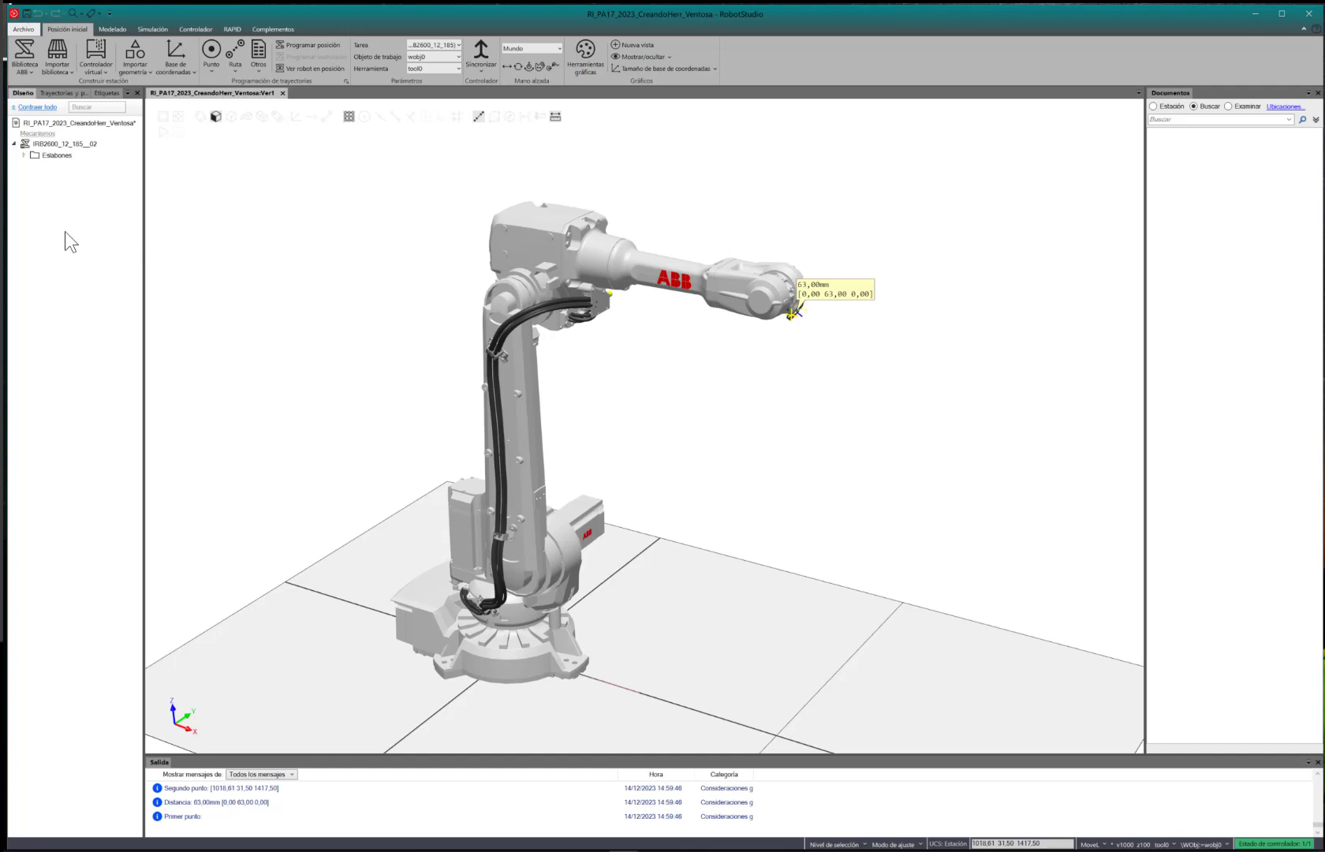
left_click(35, 143)
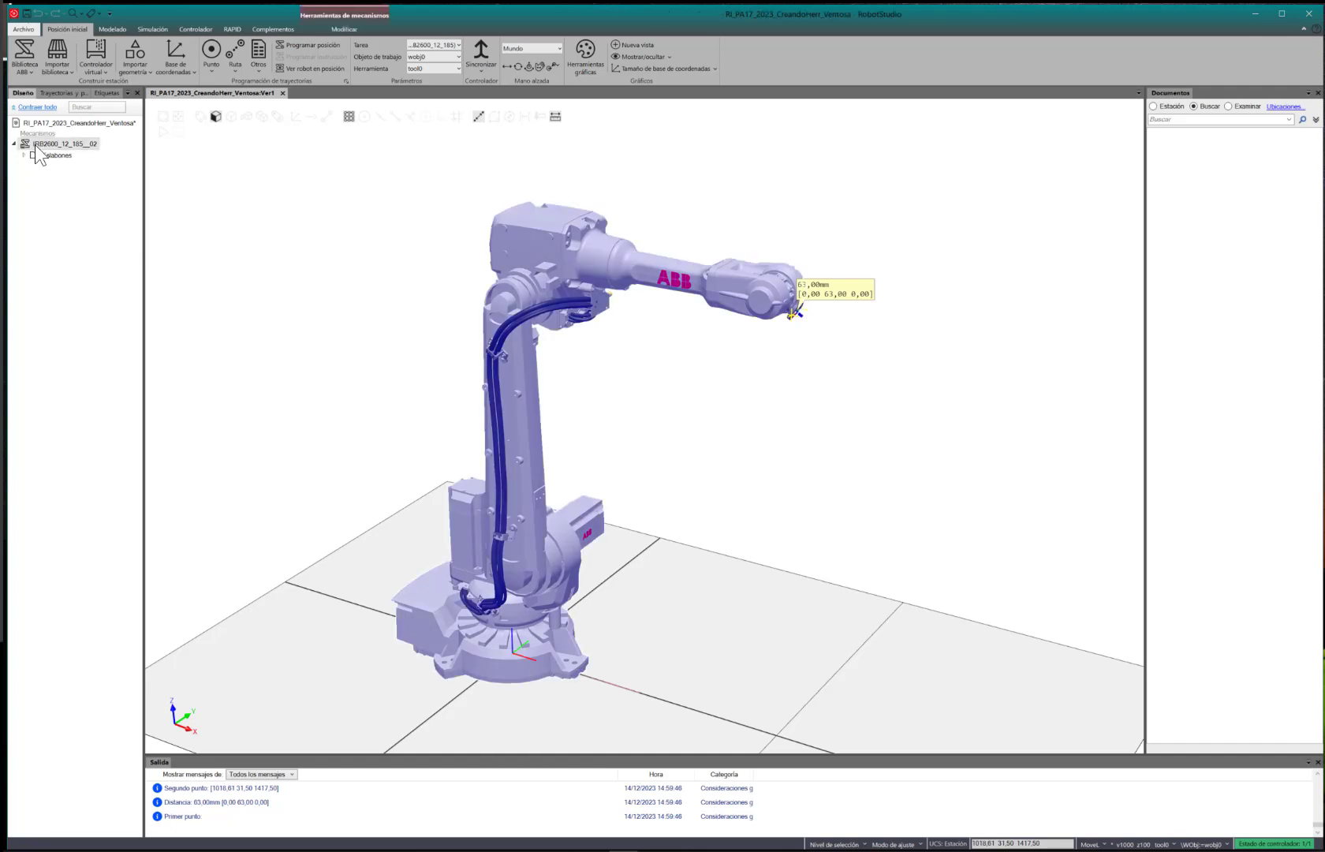
key("space")
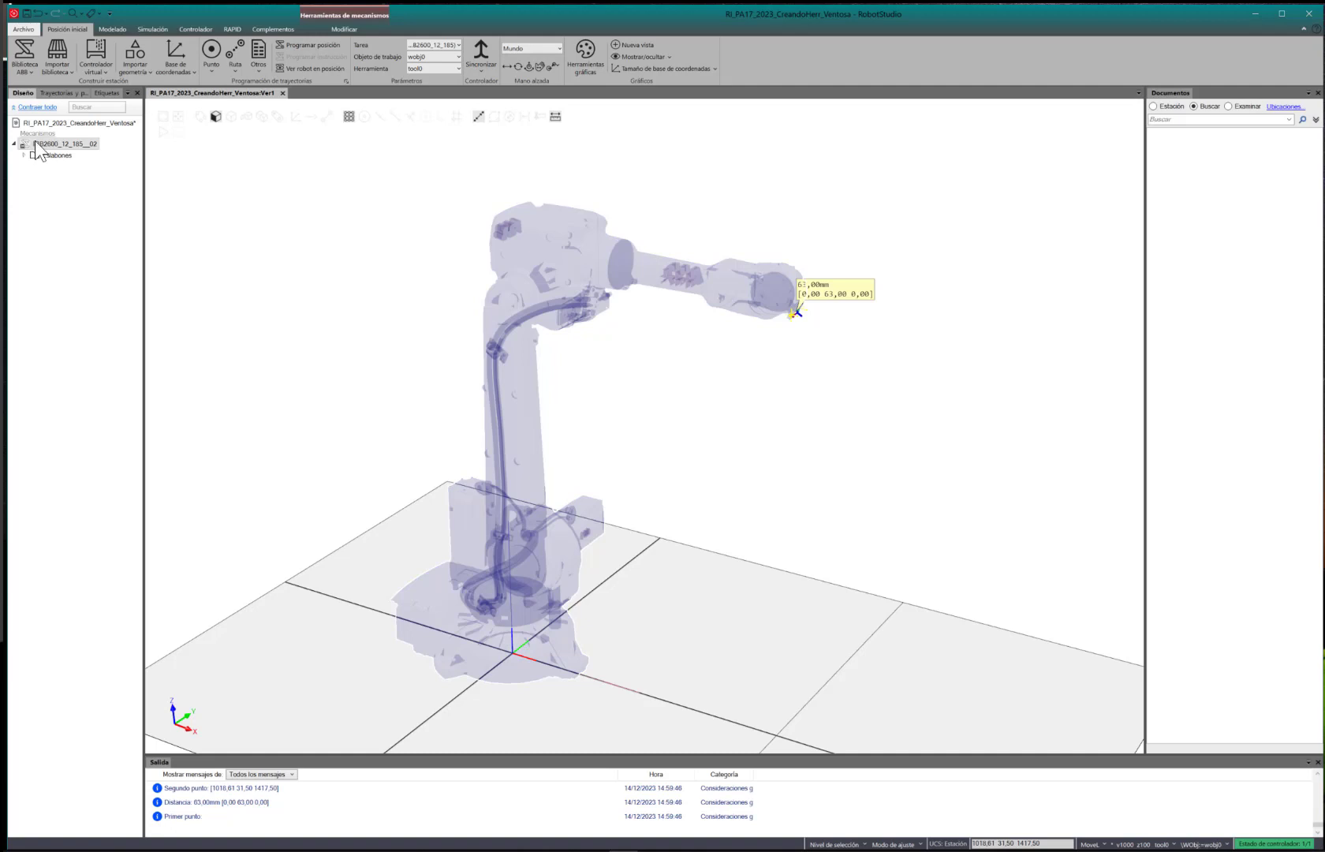
left_click(50, 170)
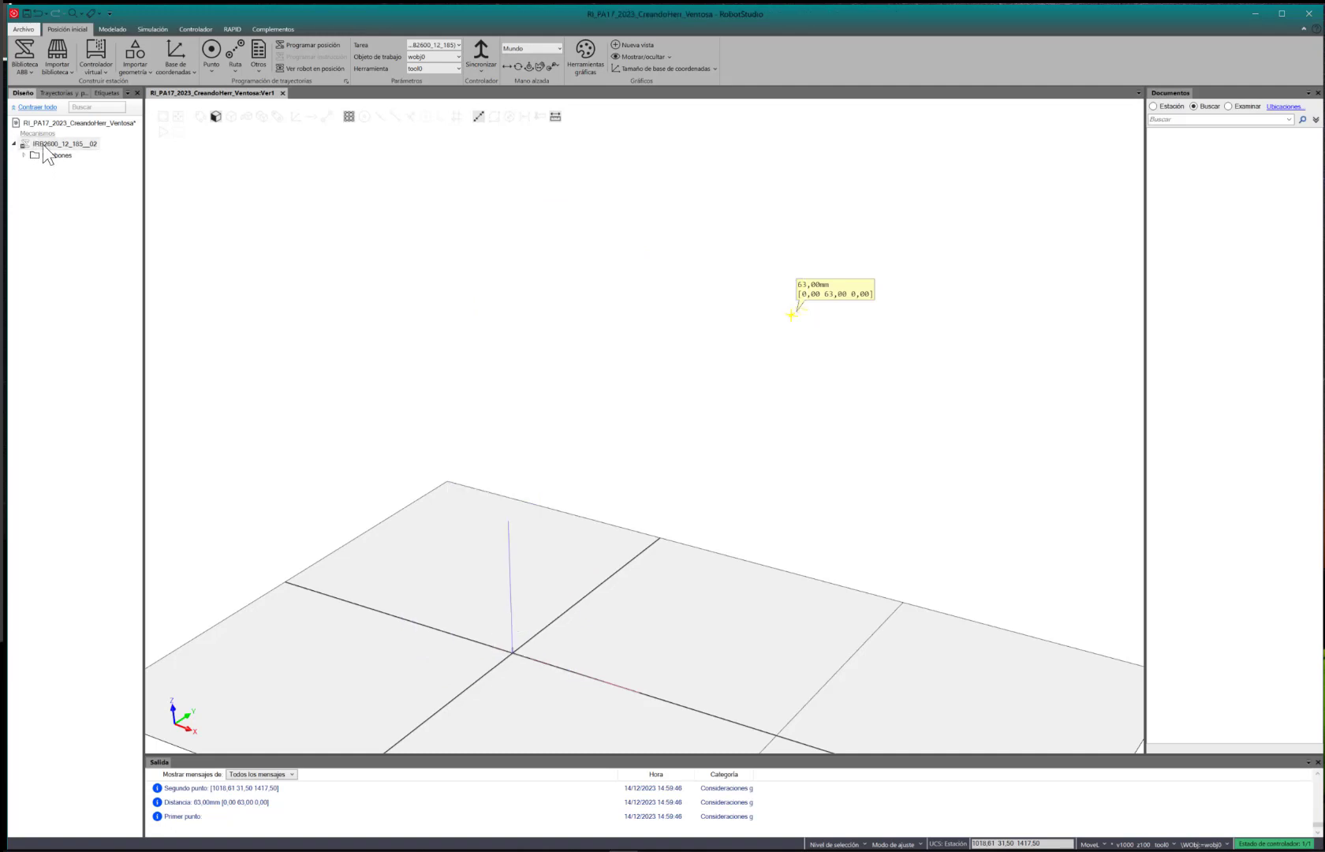
right_click(44, 147)
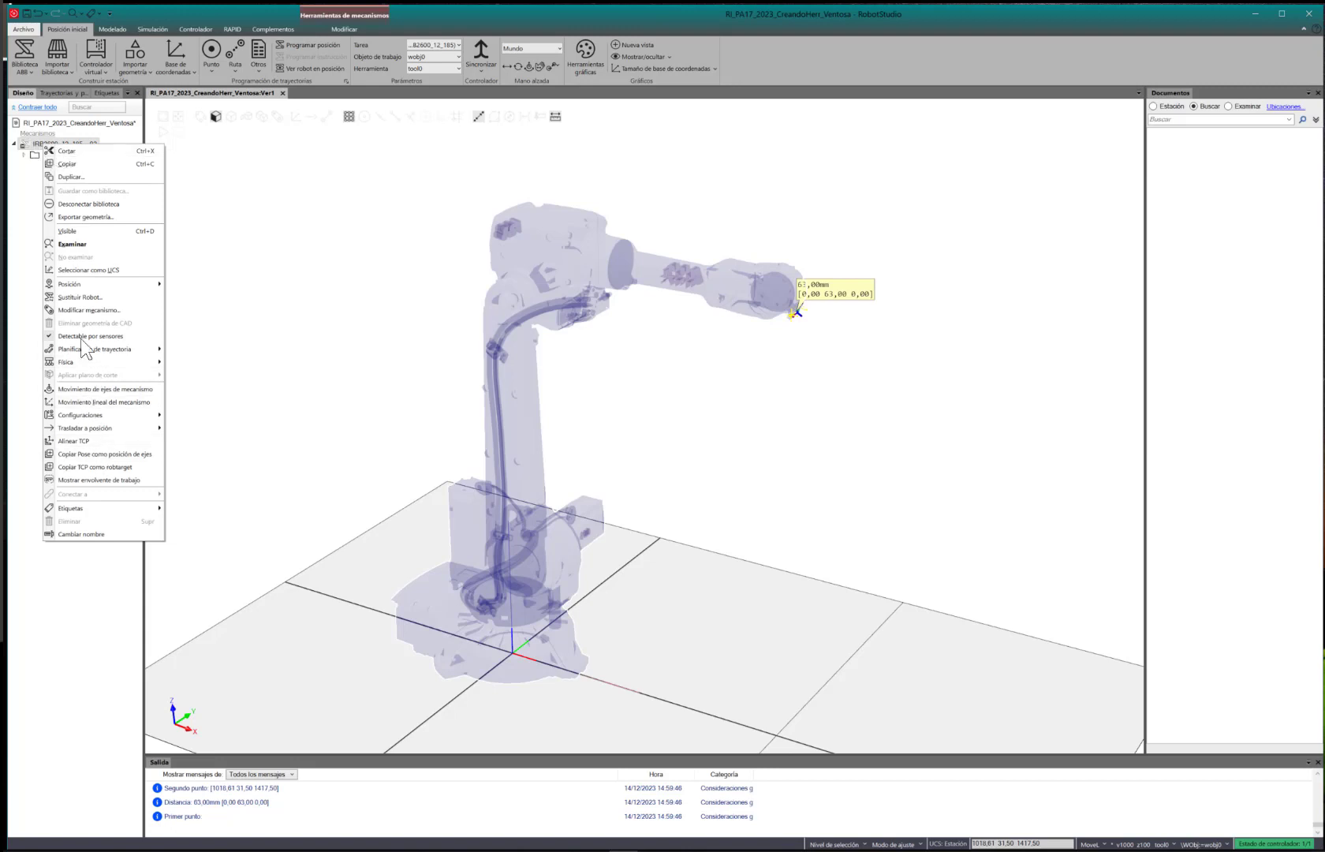
left_click(53, 716)
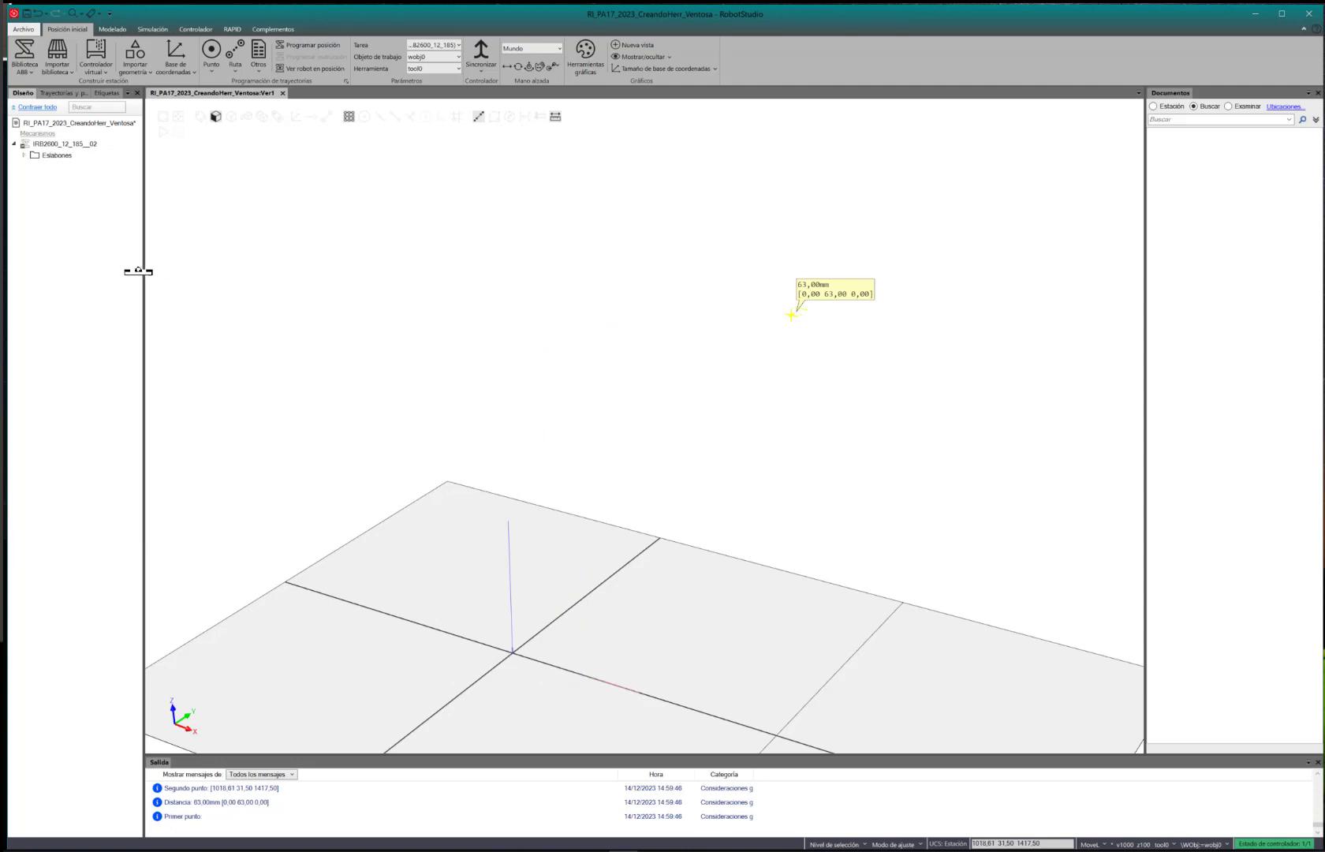
Create a solid cylinder at the world origin with a 63 mm diameter and 3 mm height
left_click(120, 28)
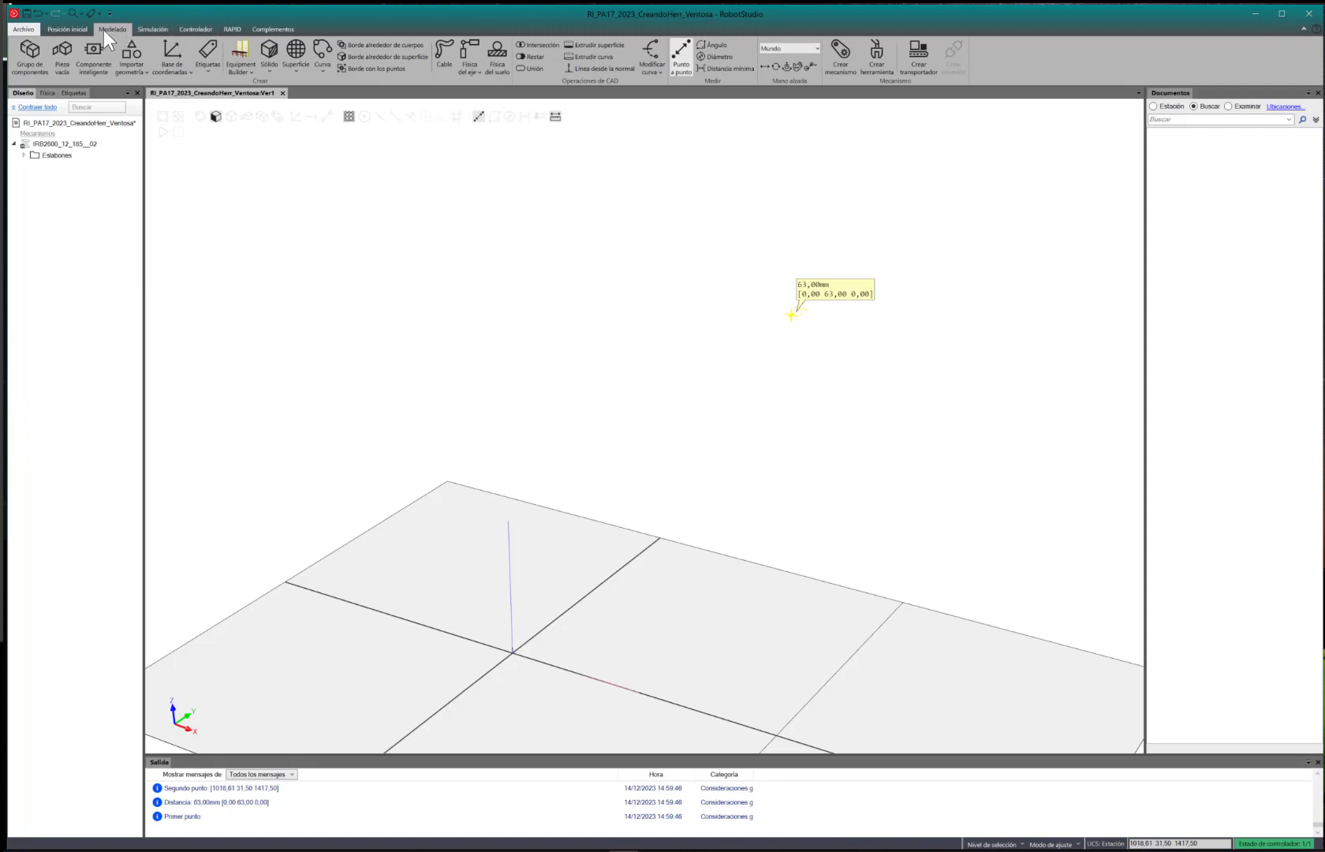
left_click(268, 66)
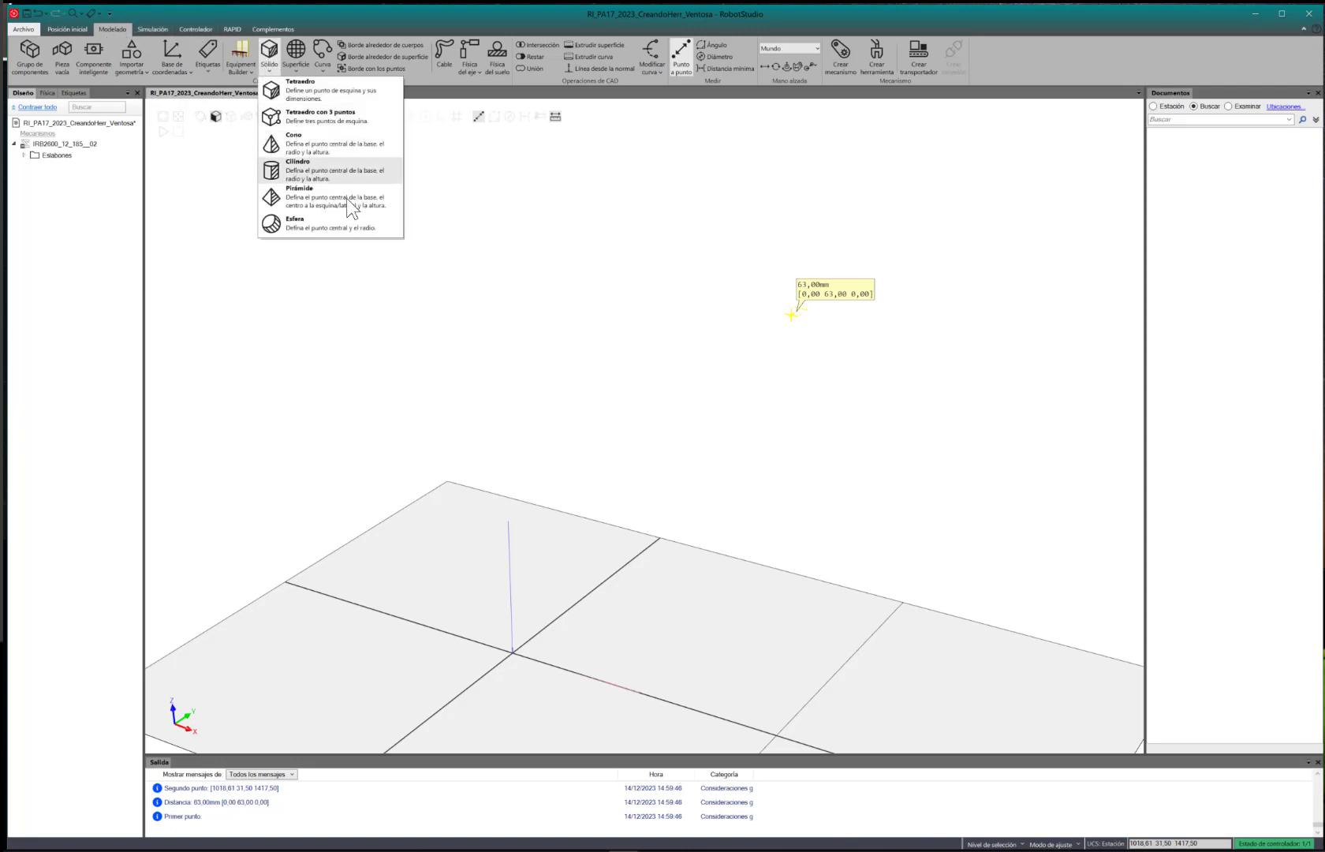
left_click(317, 174)
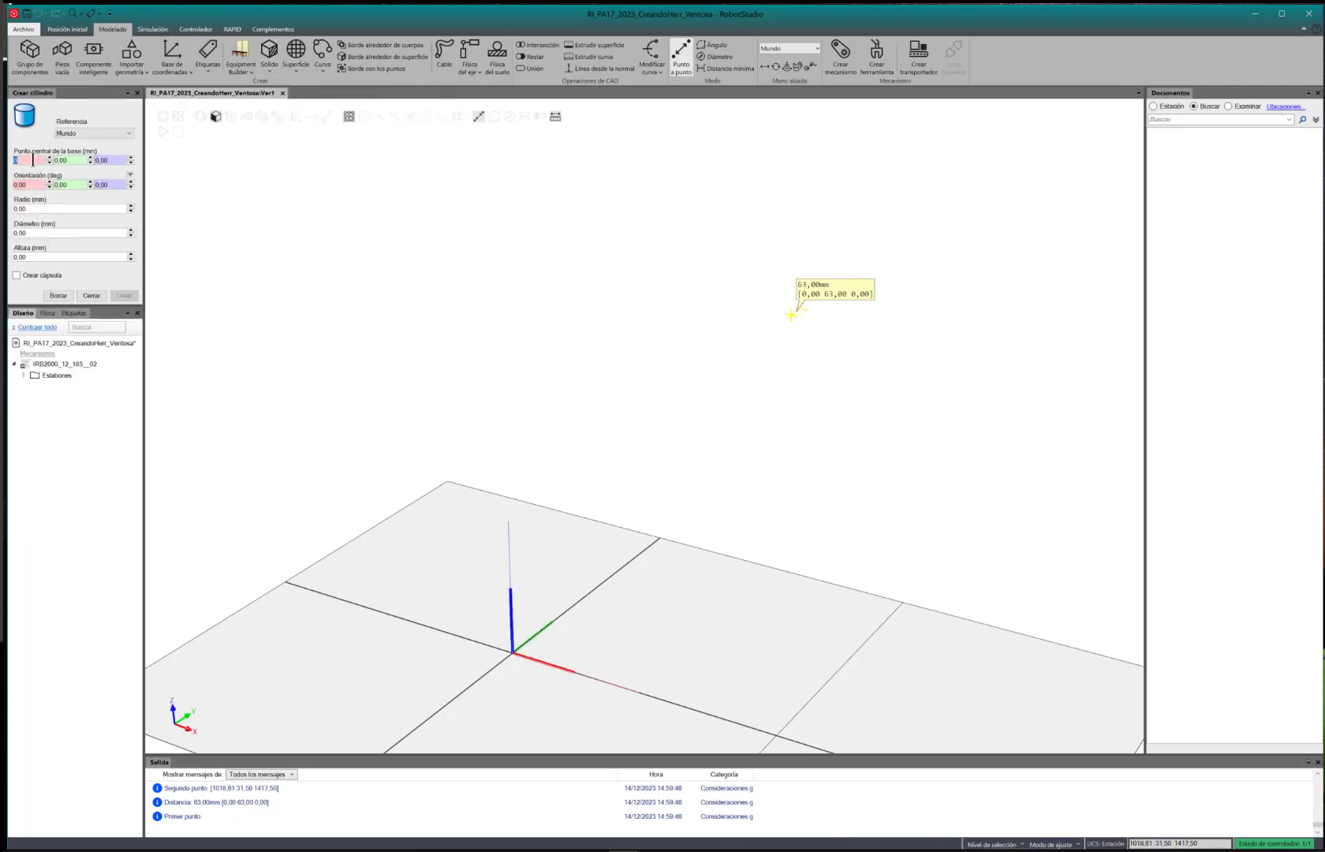
scroll(512, 631, "up", 3)
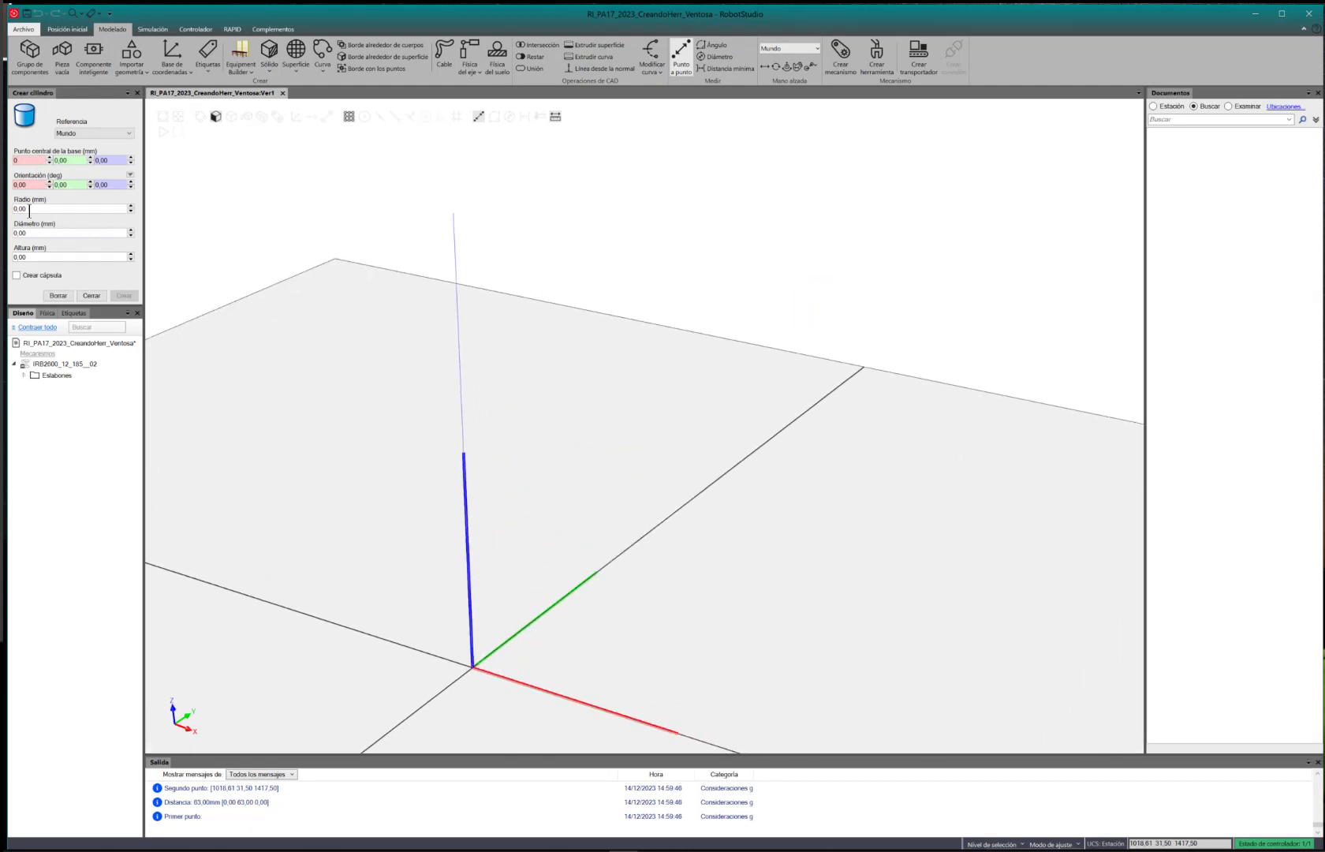
left_click(29, 233)
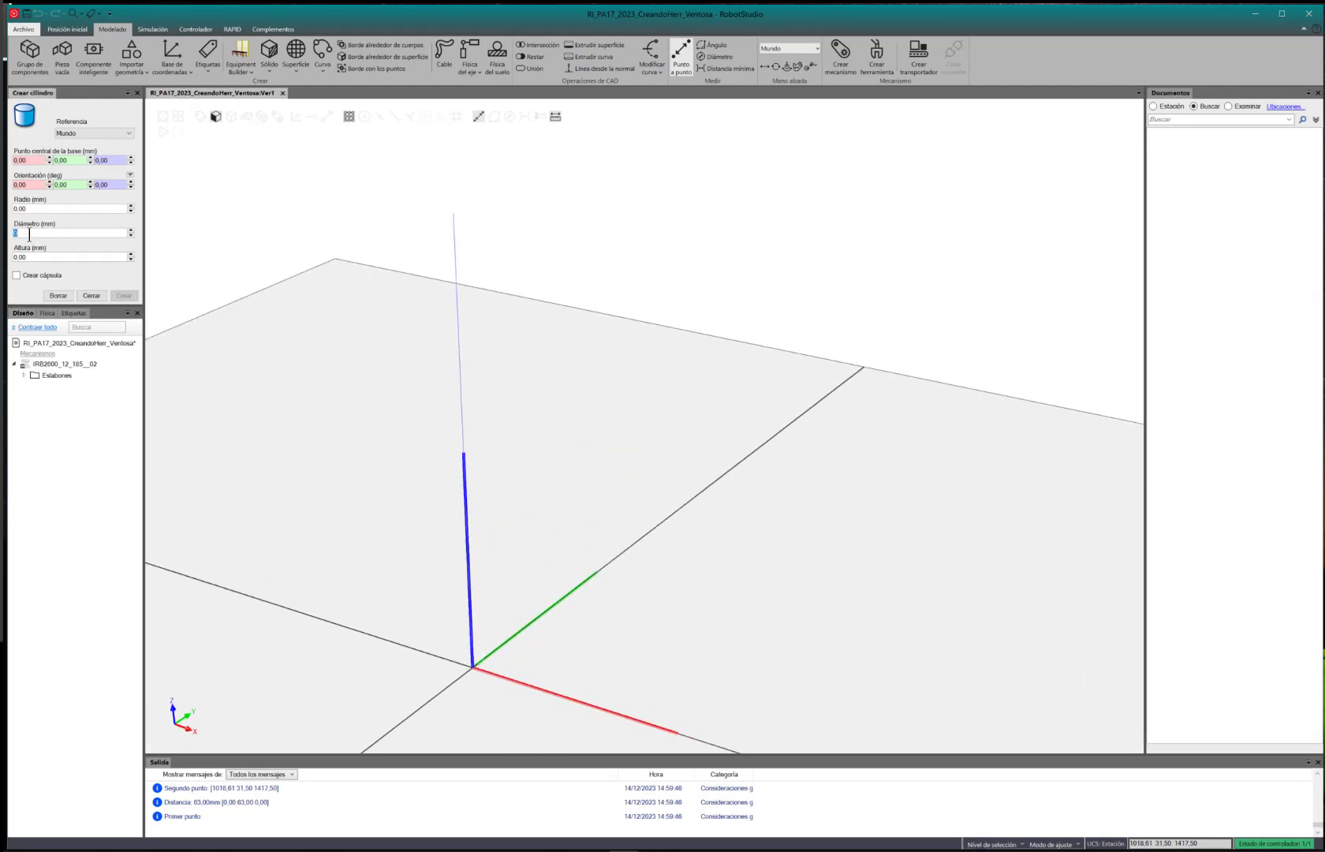
type("63")
left_click(45, 256)
type("3")
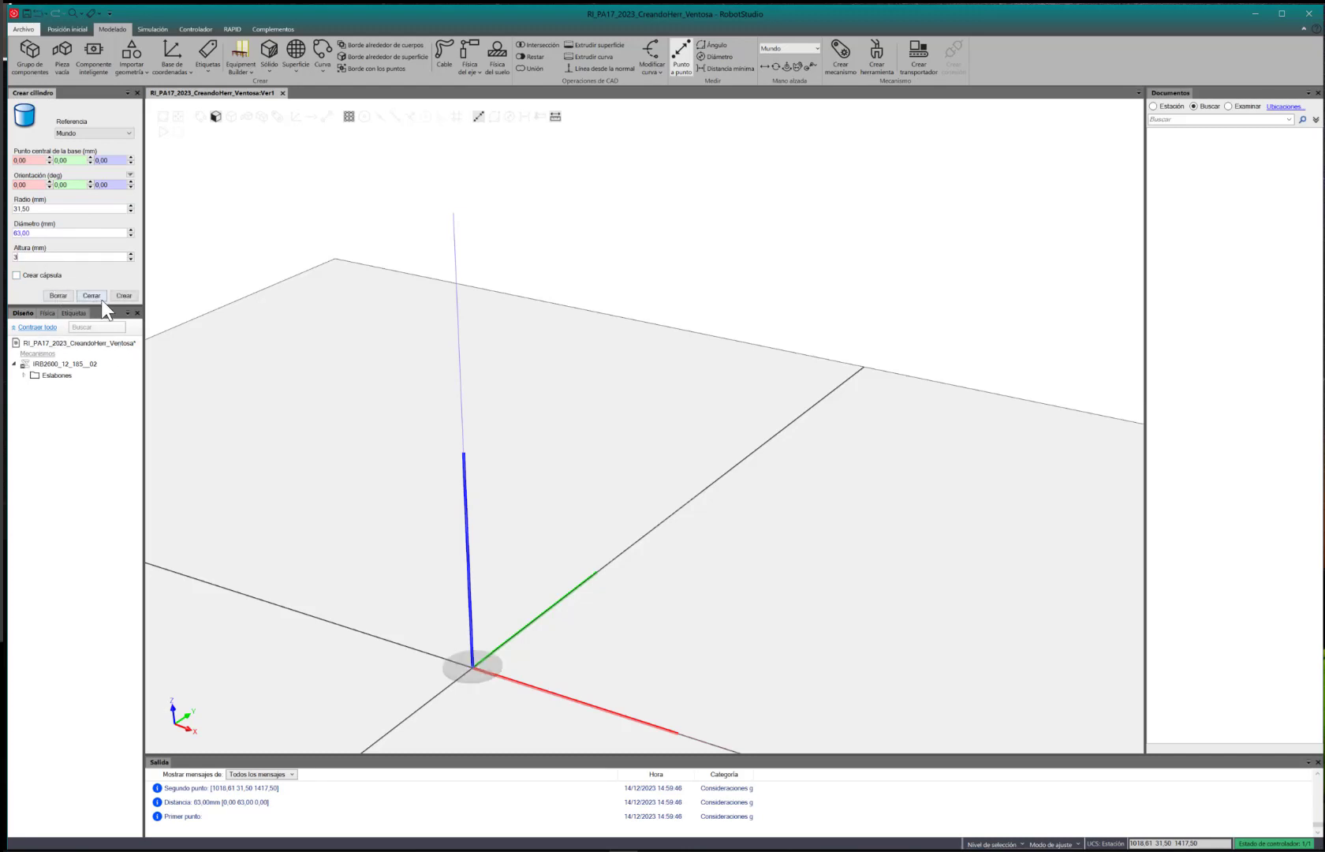
left_click(122, 296)
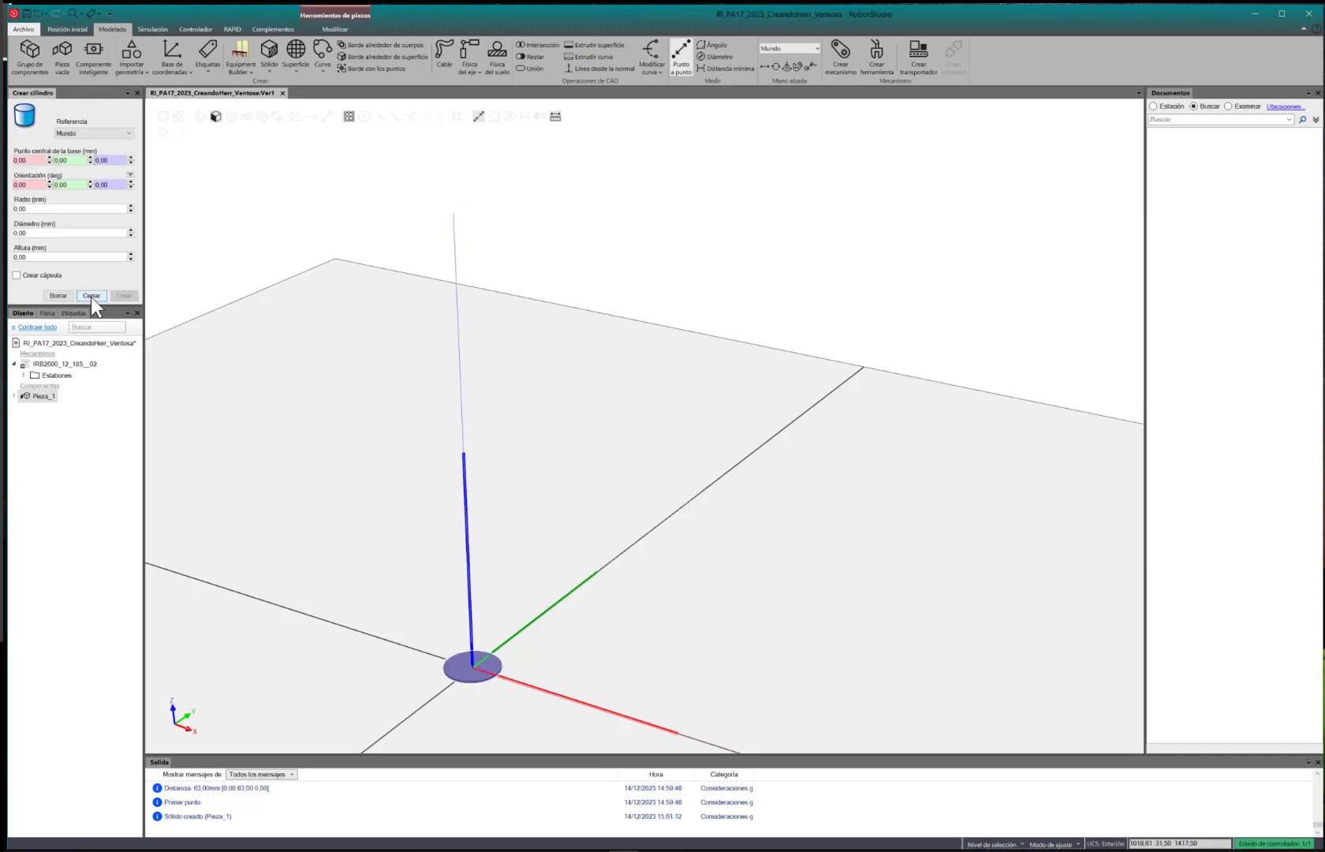
left_click(92, 296)
Rename the new flat cylinder part as disco
scroll(505, 686, "up", 4)
left_click_drag(364, 672, 565, 585, "ctrl")
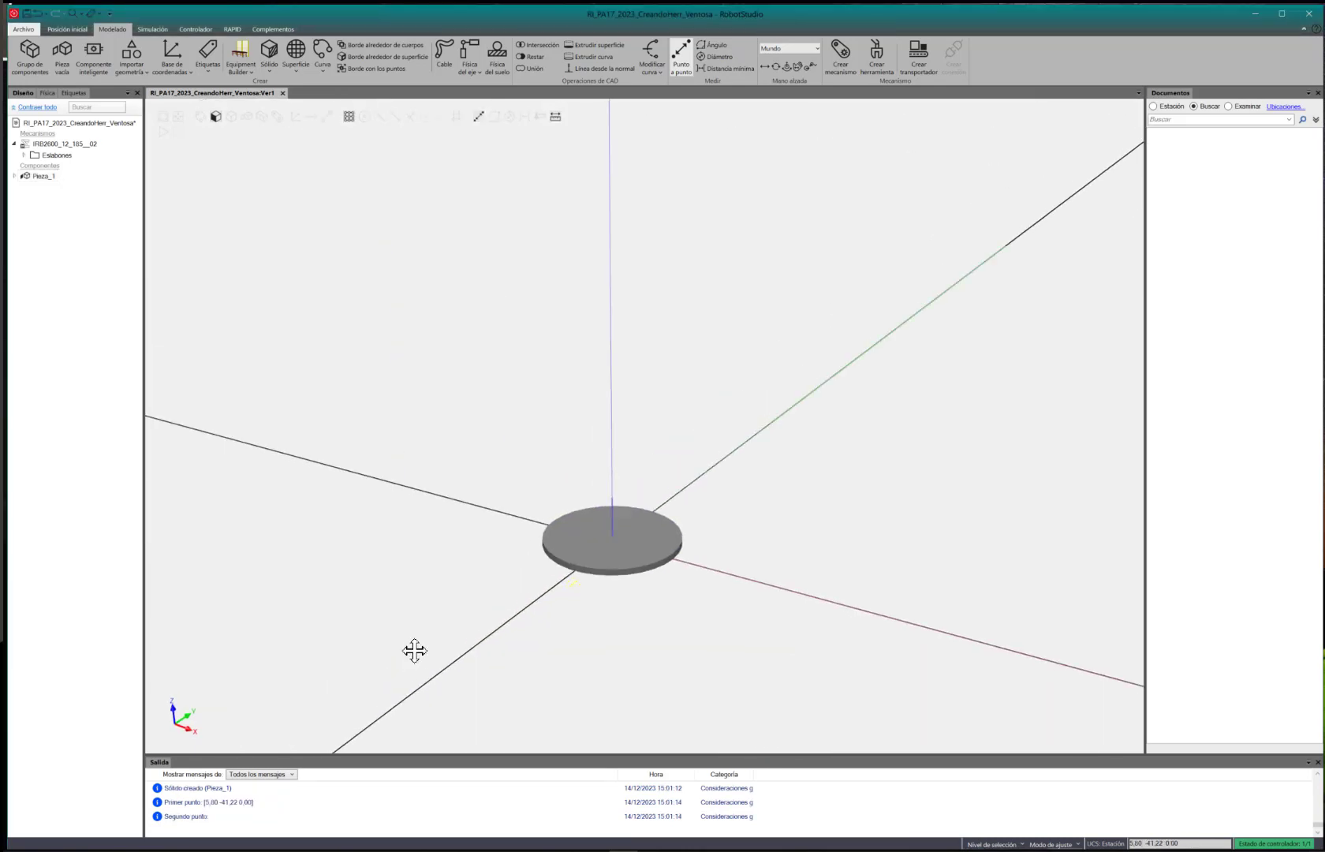
scroll(581, 583, "up", 2)
scroll(623, 570, "up", 2)
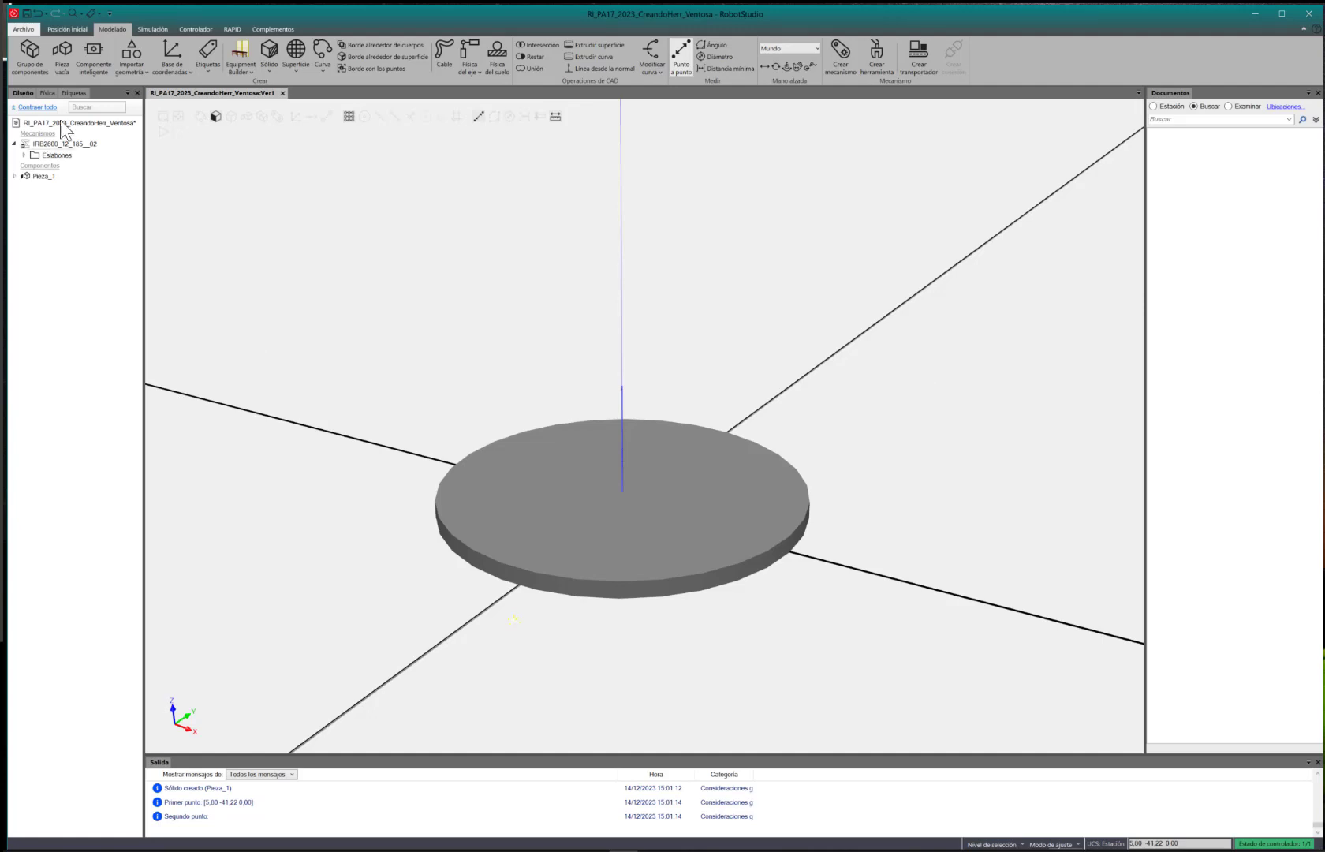
left_click(40, 176)
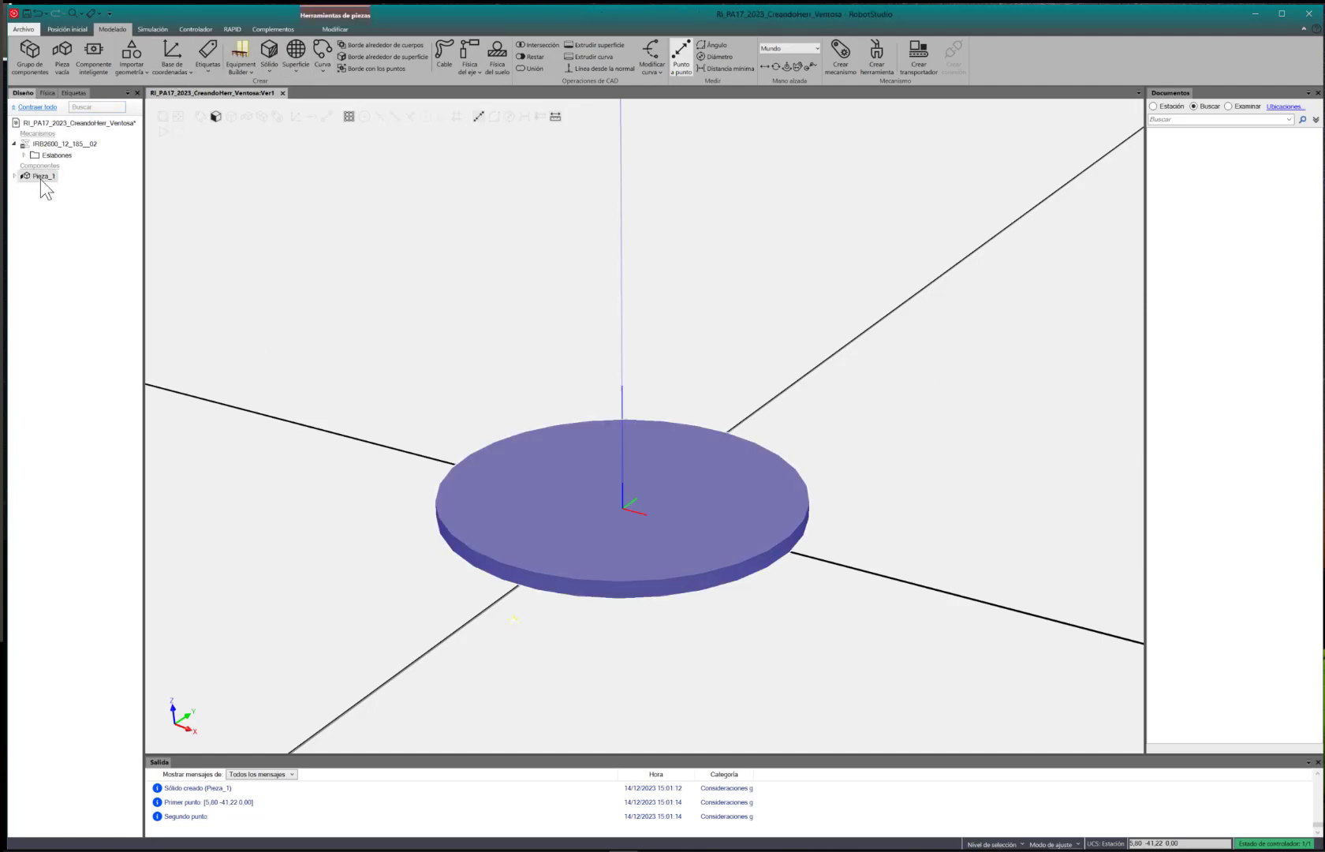
type("disco")
key("Return")
Create a second solid cylinder at the world origin with a 20 mm diameter and 50 mm height
left_click(266, 59)
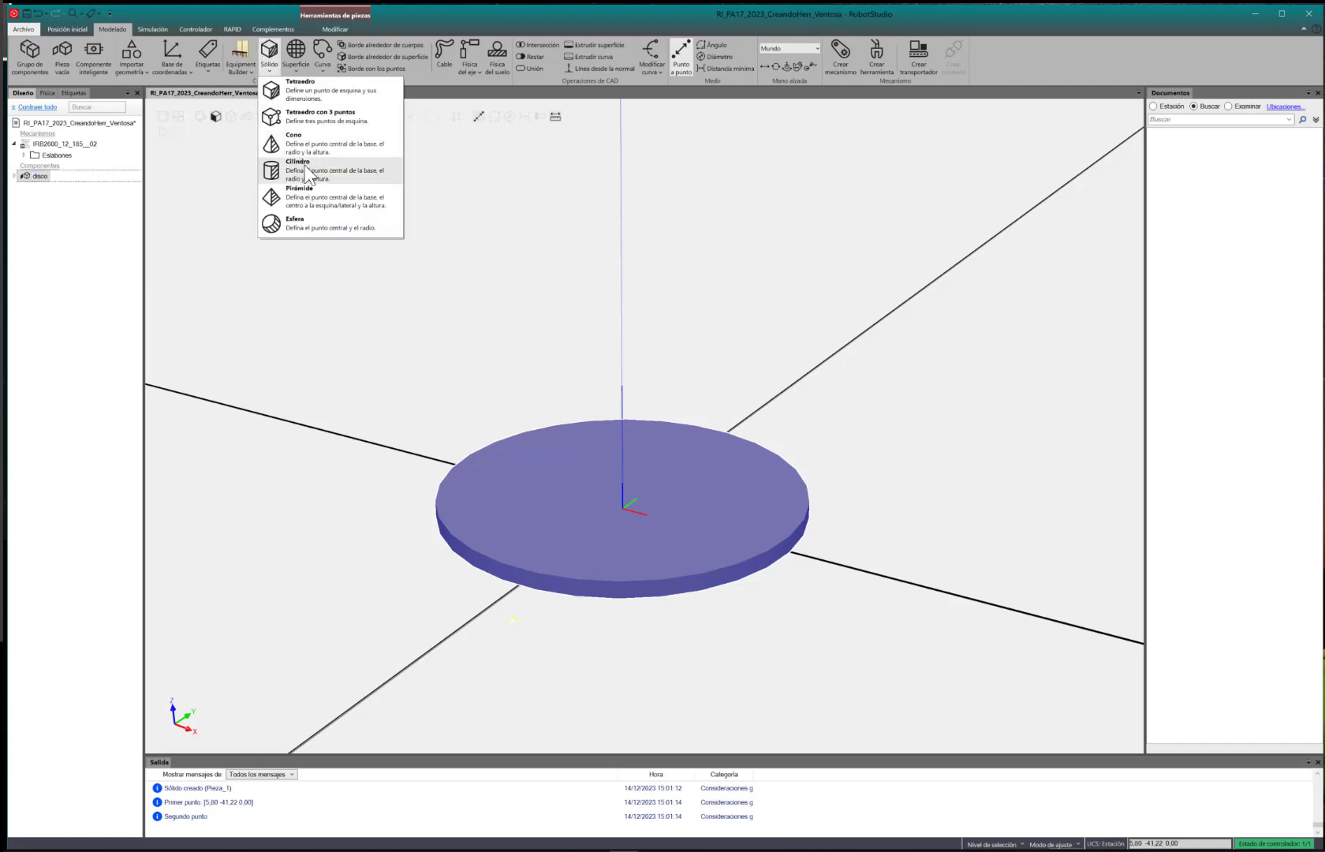
left_click(315, 168)
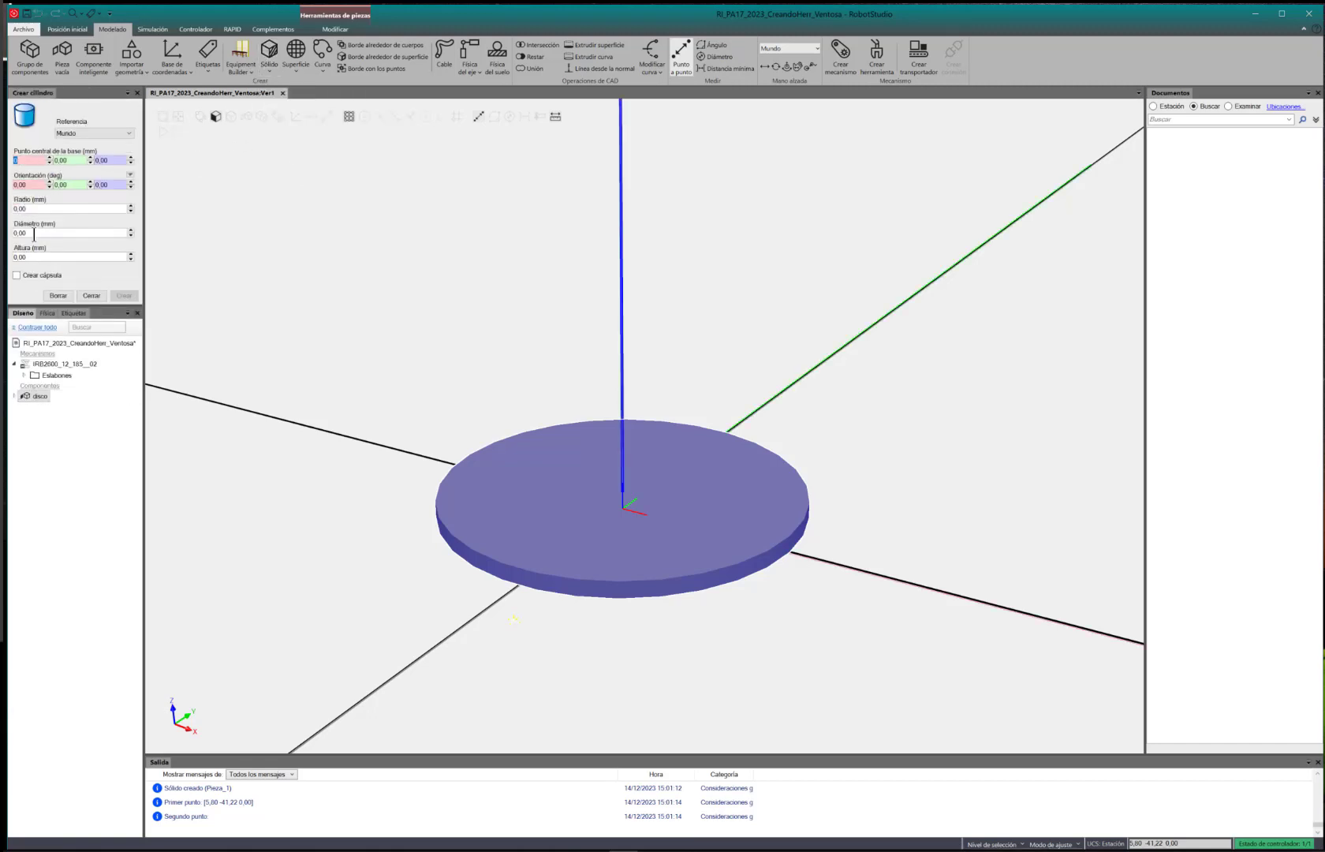
left_click(29, 232)
type("3")
left_click(45, 257)
type("50")
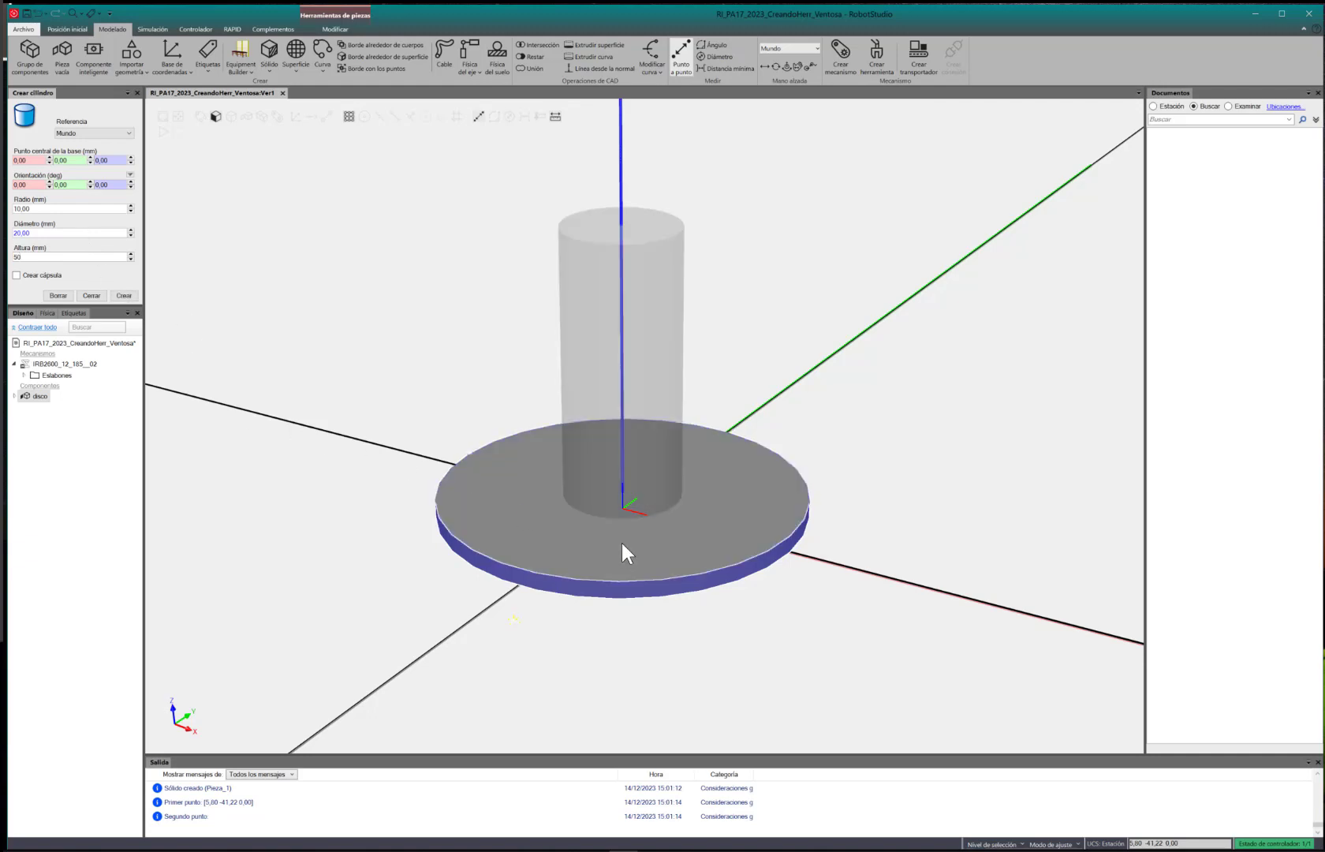
scroll(611, 547, "up", 2)
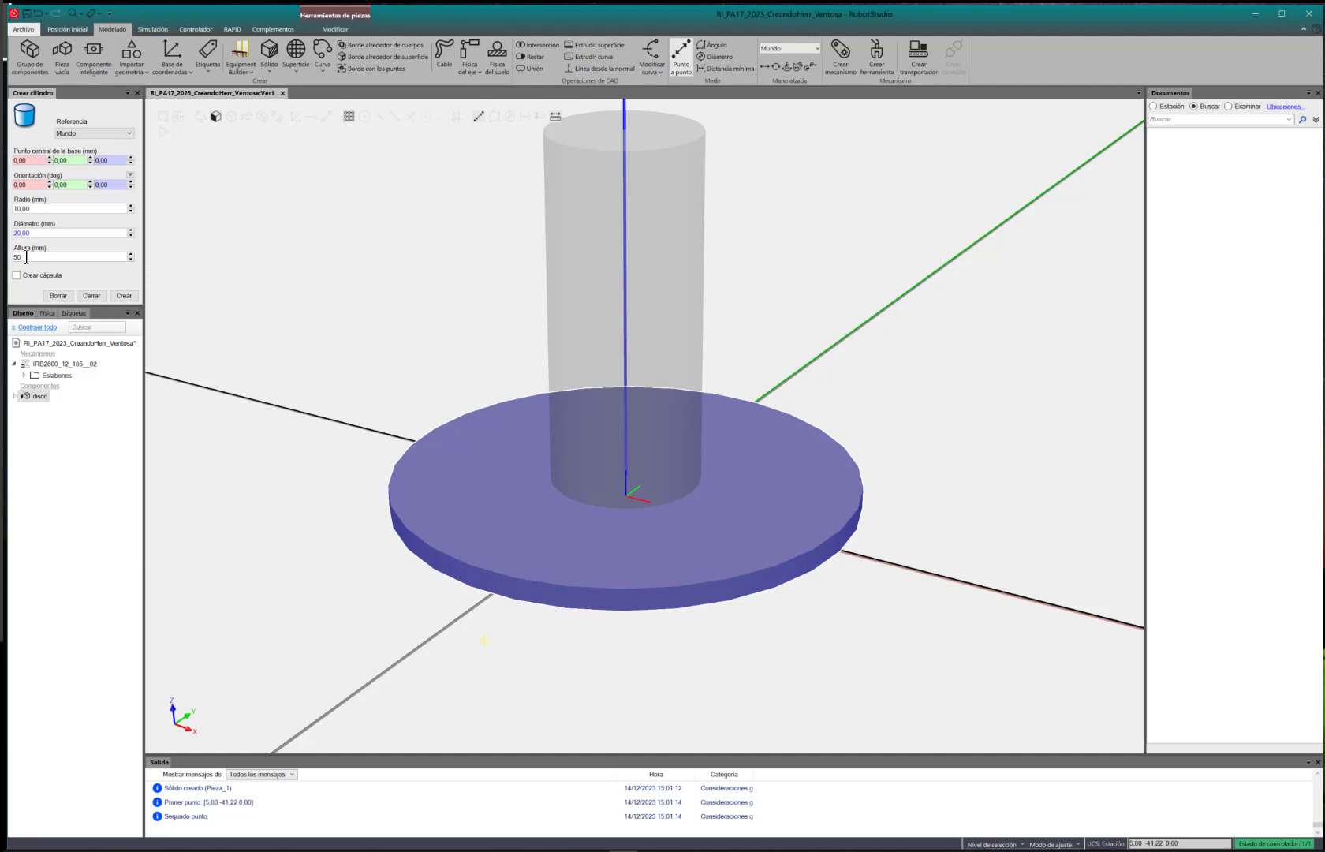
left_click_drag(30, 256, 13, 256)
left_click(123, 295)
left_click(90, 295)
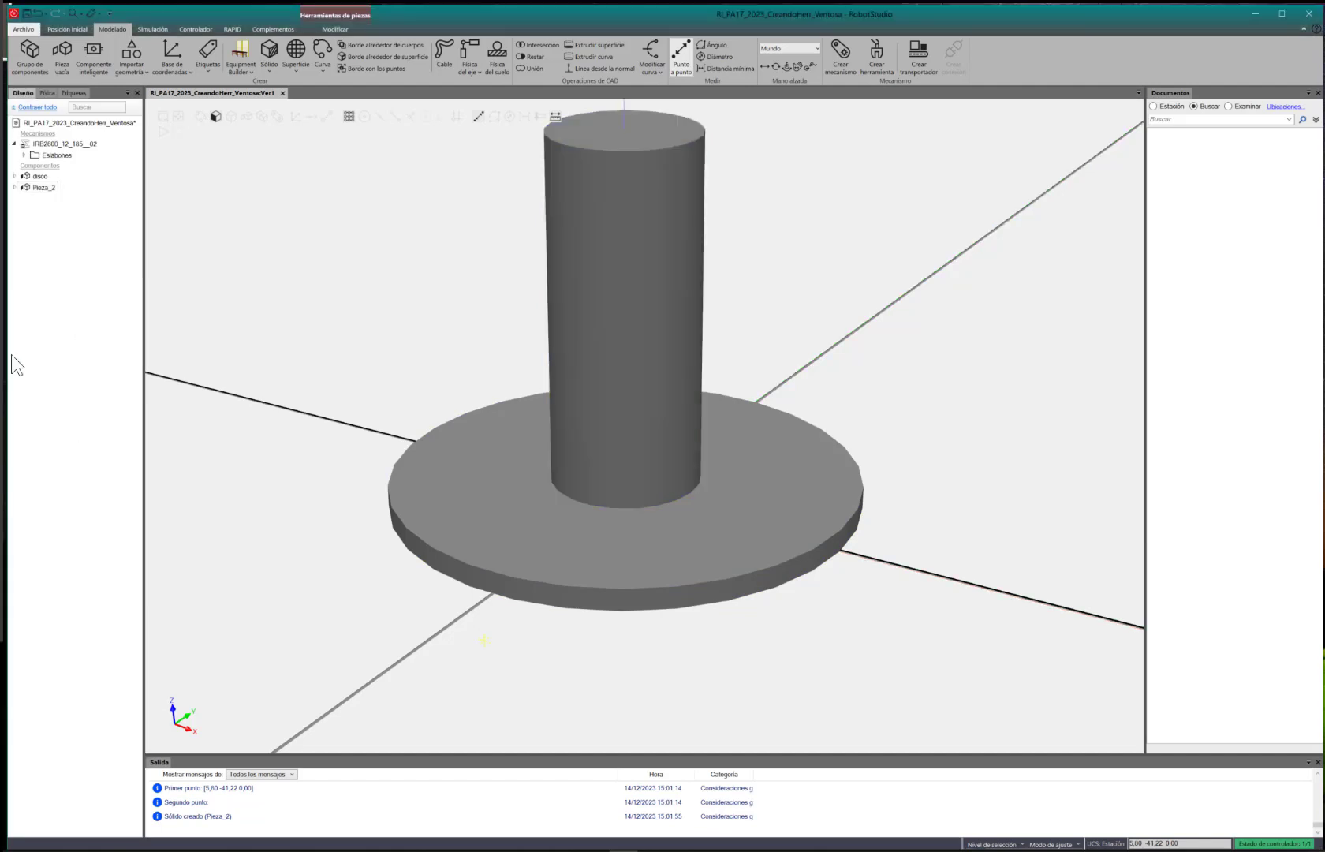
Rename the tall cylinder part as cilindroBase
left_click(43, 188)
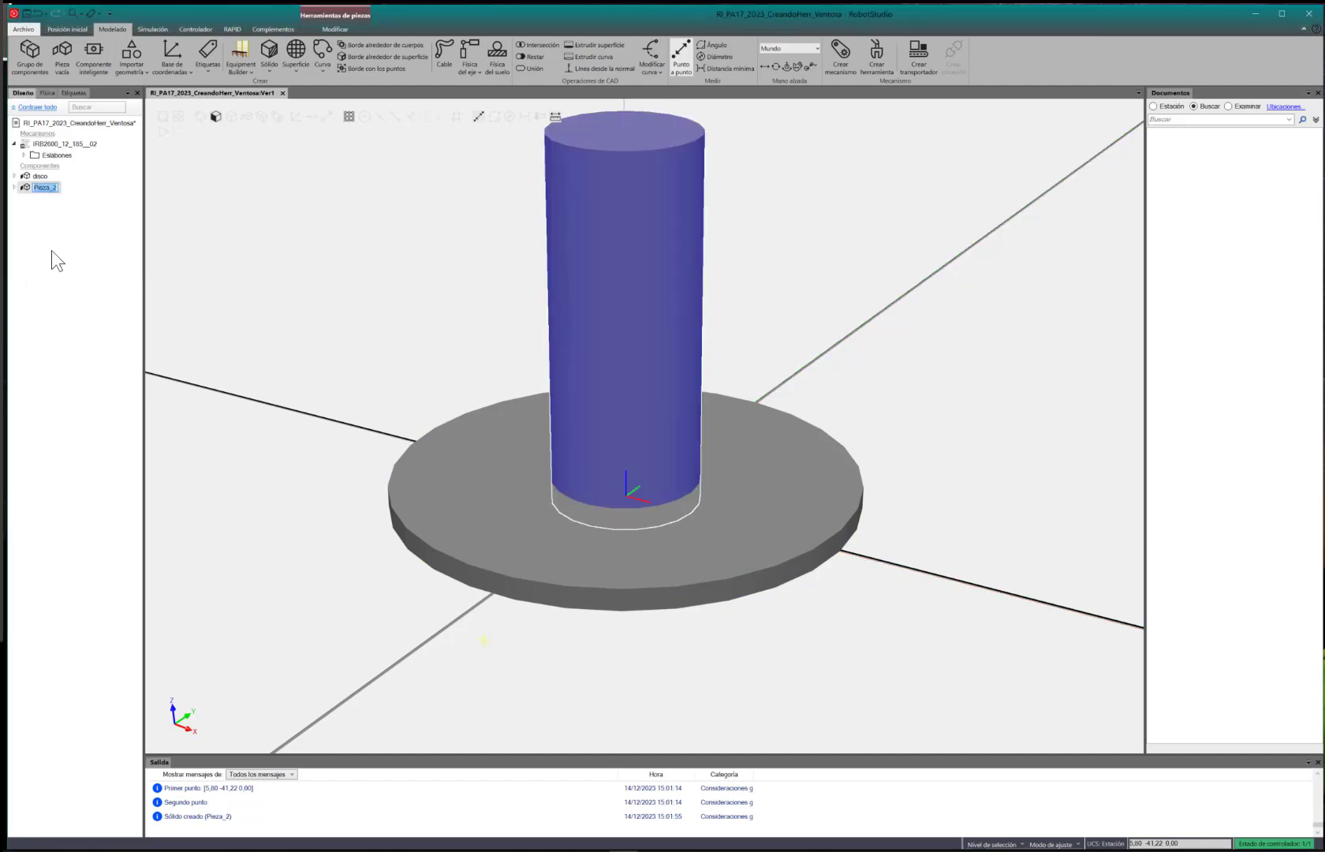
type("cilindroBase")
key("Return")
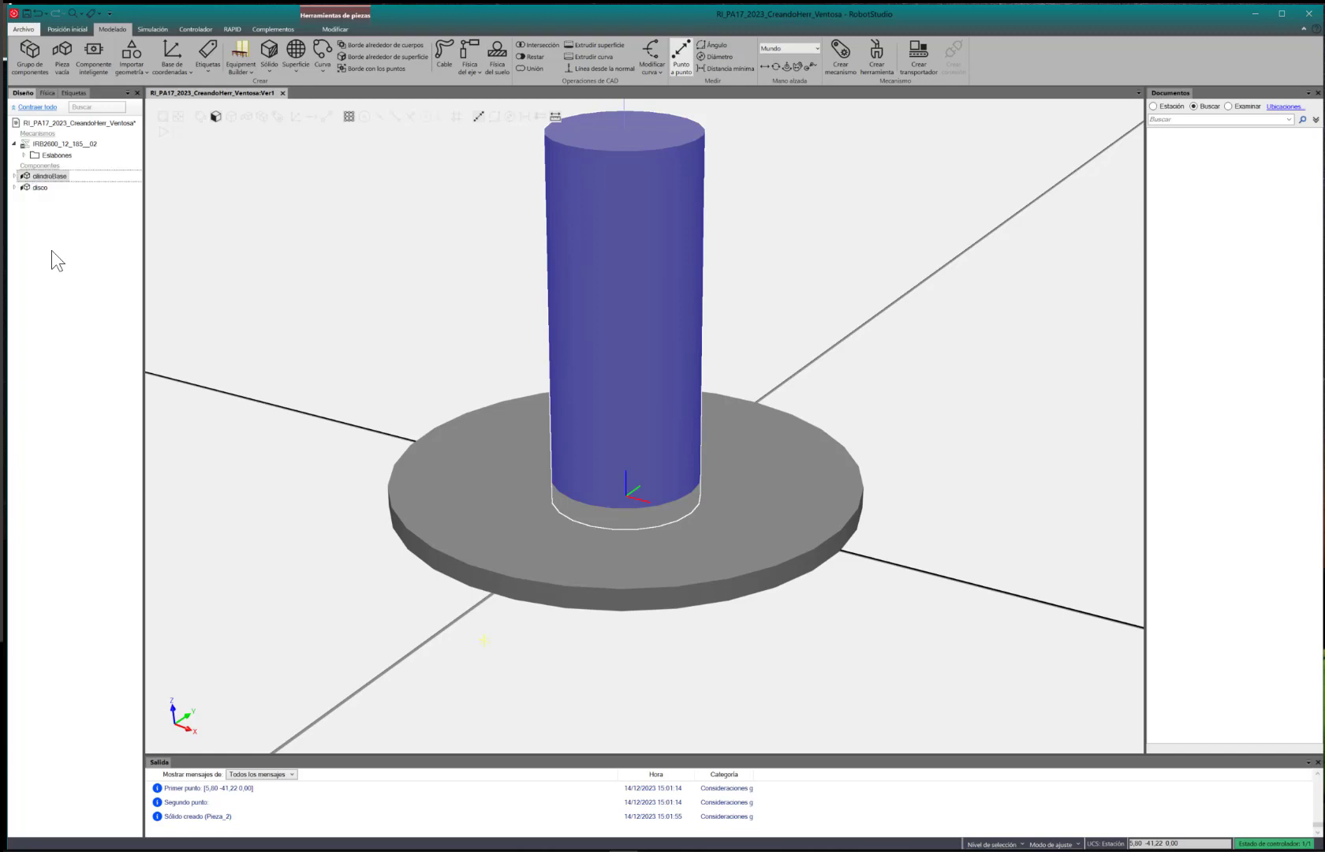
left_click(52, 250)
Examine the bodies inside cilindroBase and disco and how the cylinder sits on the disc
left_click(14, 175)
left_click(14, 199)
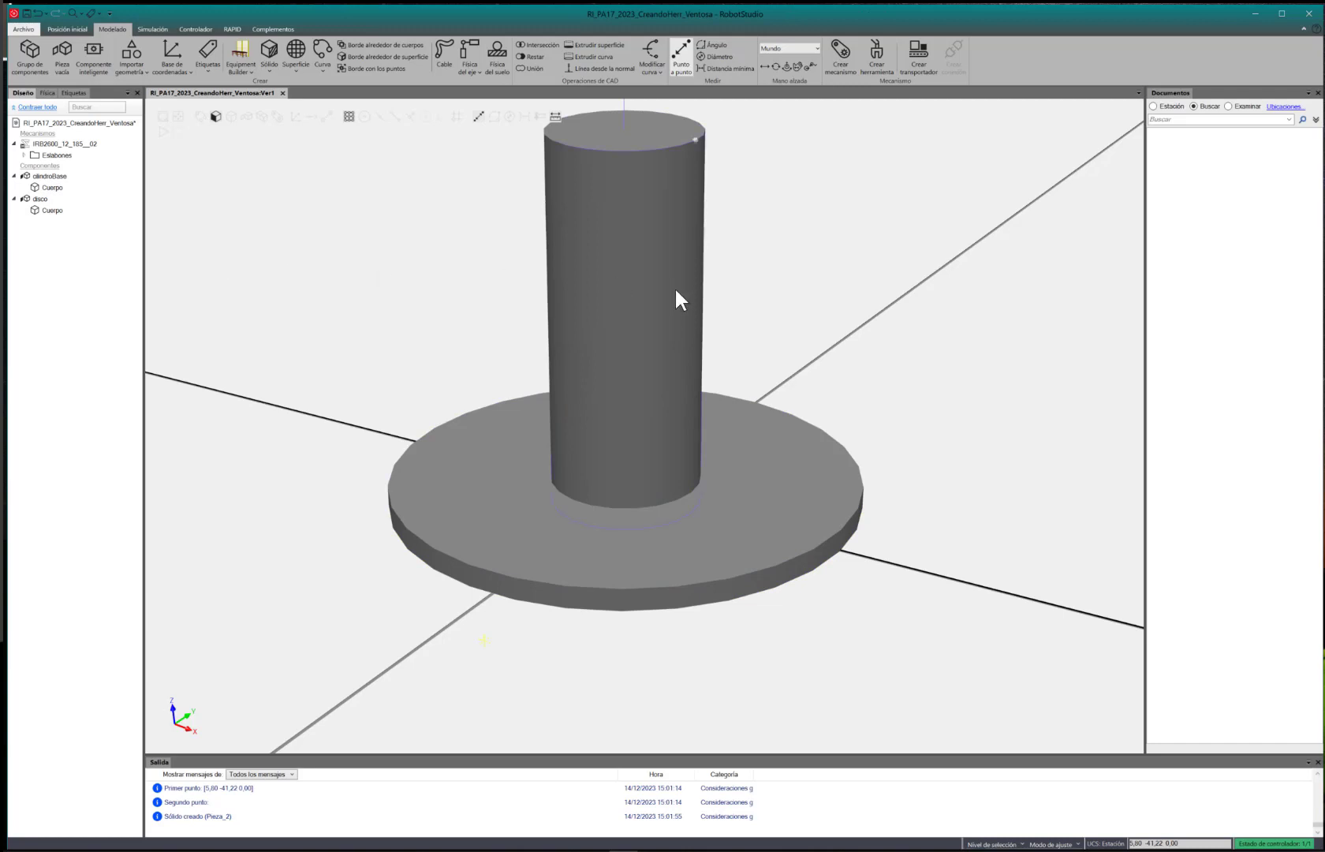
scroll(674, 288, "down", 1)
left_click_drag(697, 337, 680, 406, "ctrl")
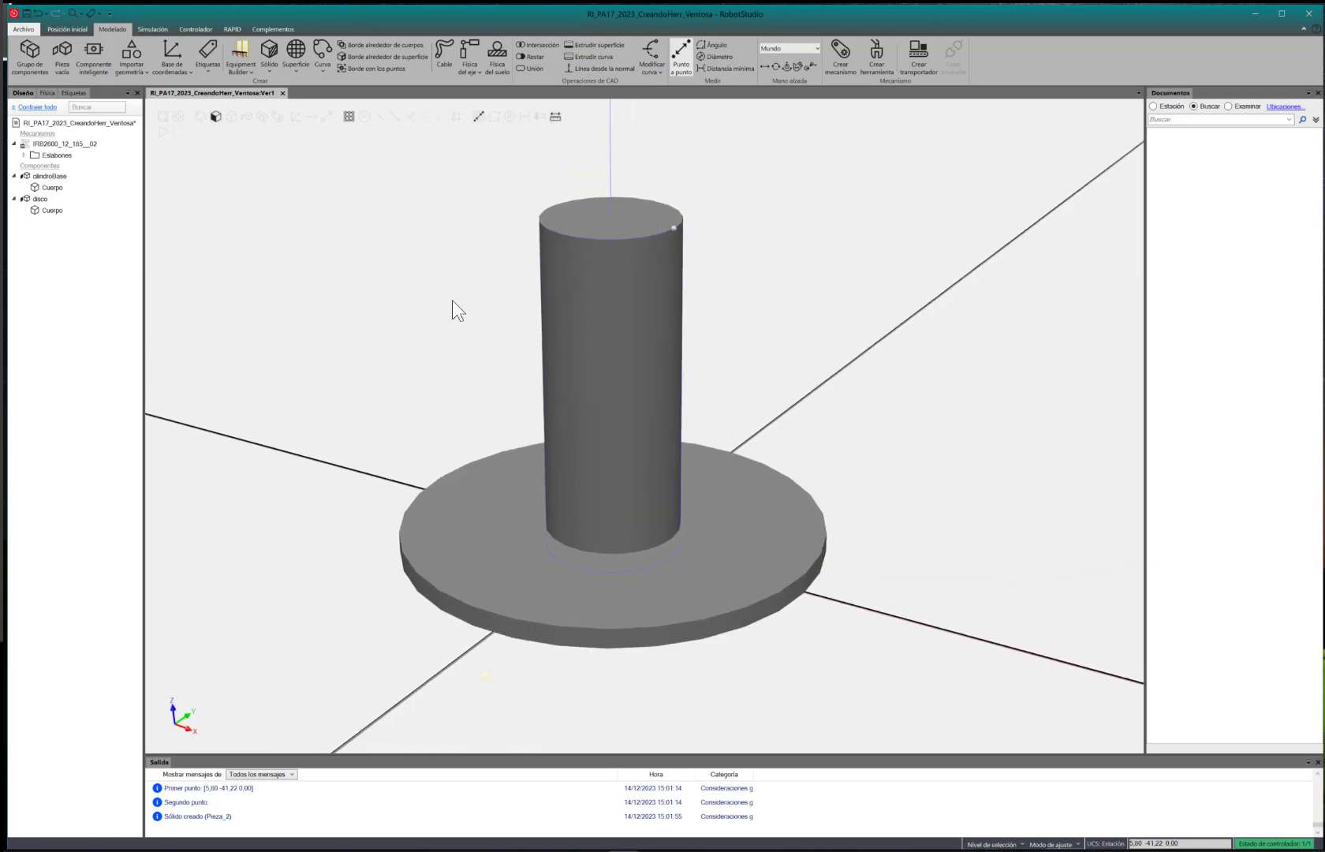
left_click(14, 199)
left_click(14, 177)
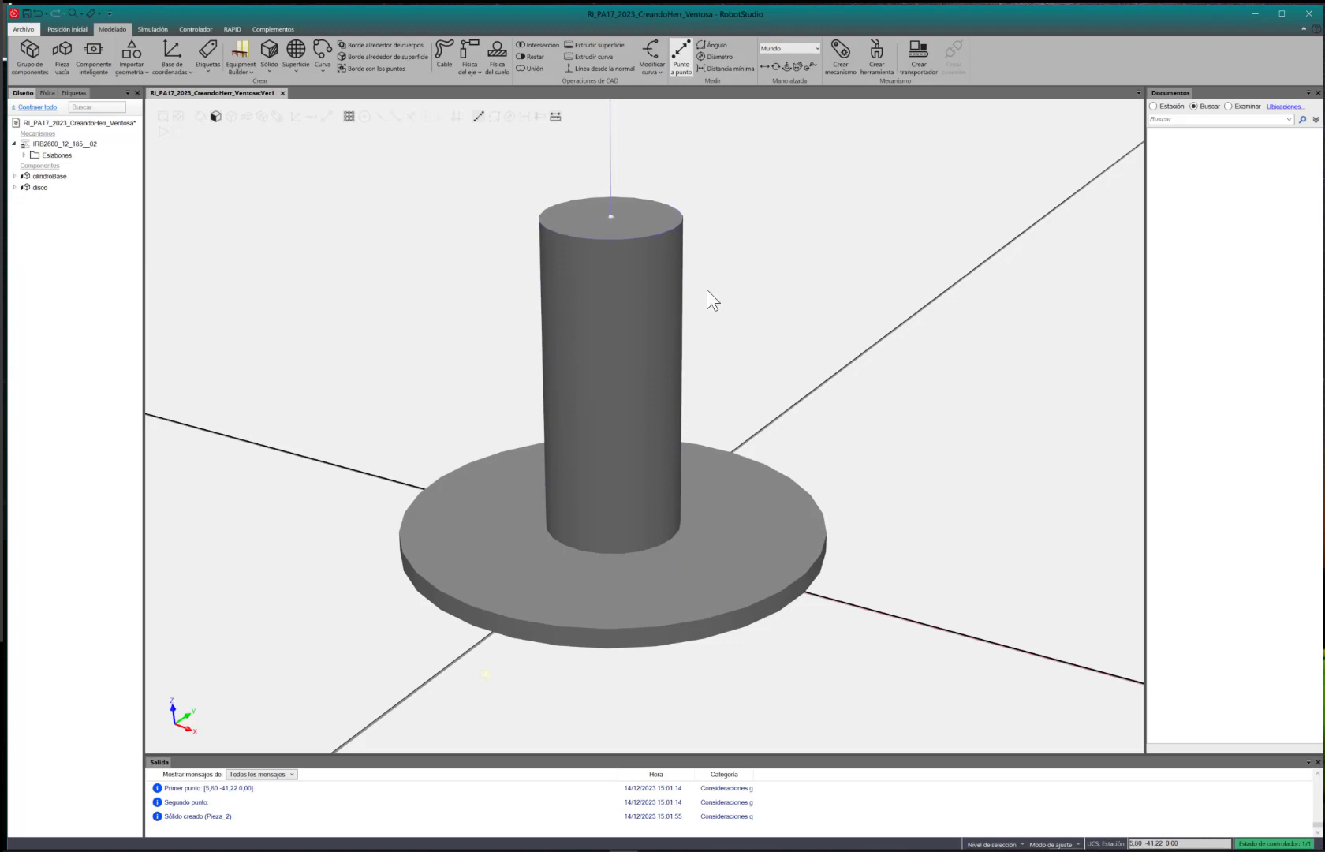
scroll(707, 290, "down", 4)
left_click_drag(798, 293, 780, 313, "ctrl")
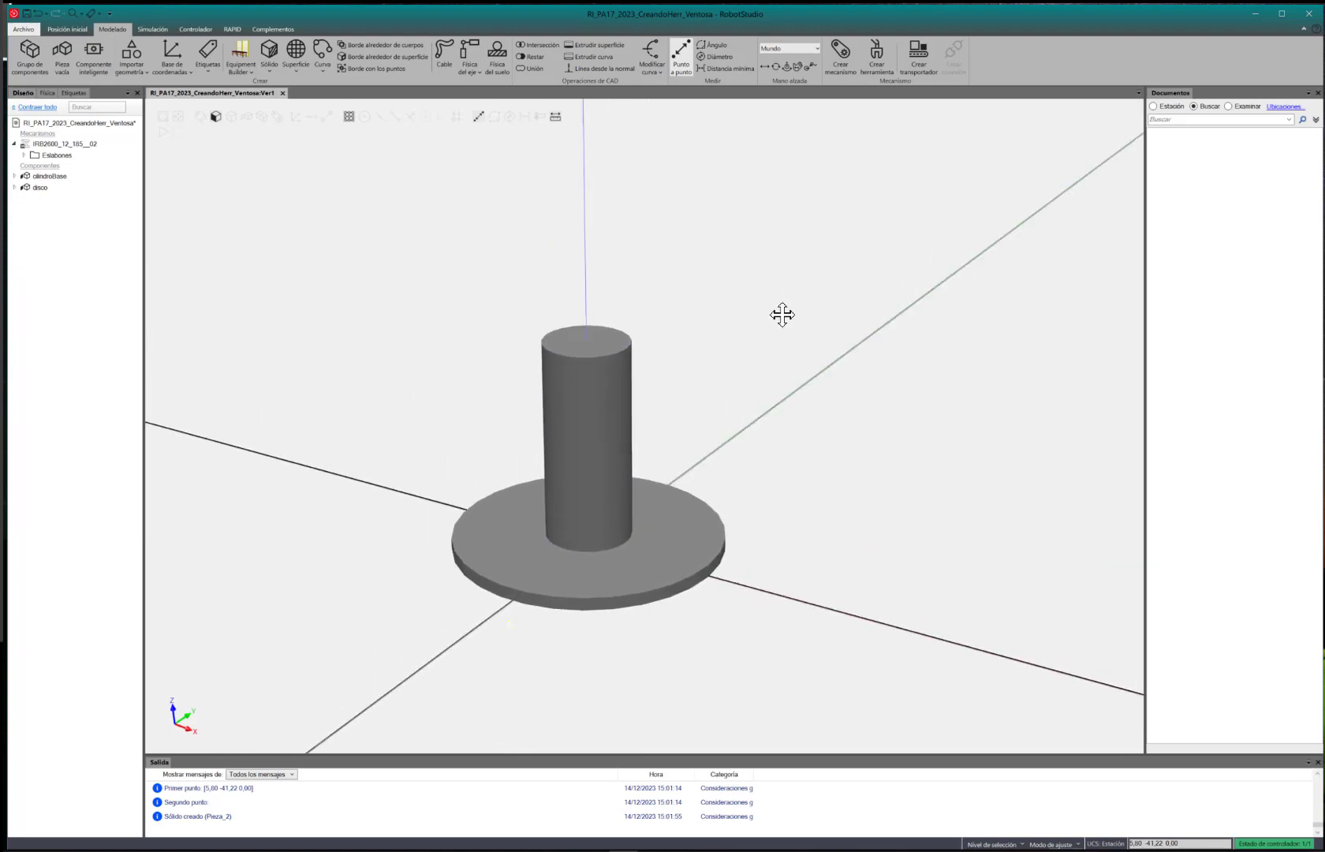
scroll(651, 389, "up", 4)
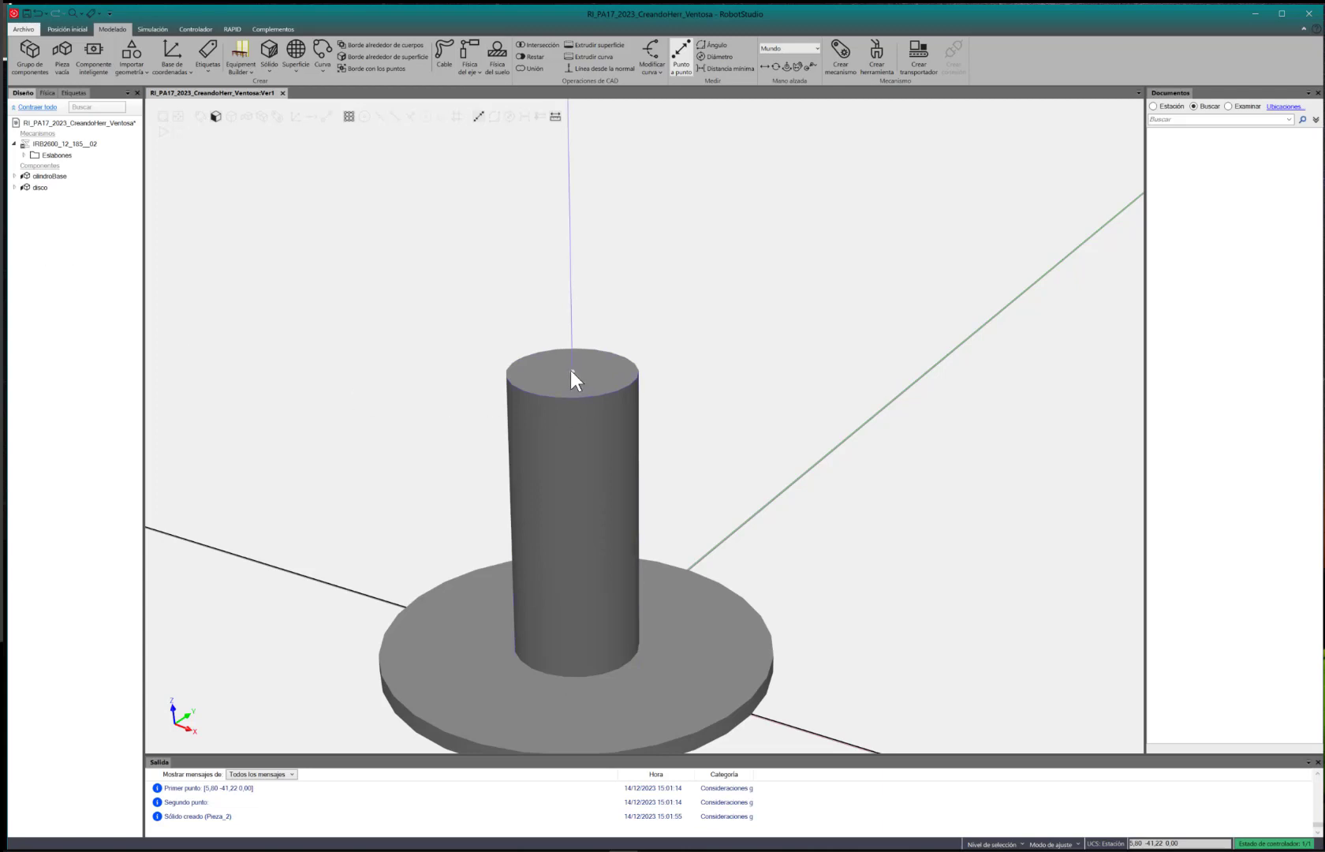
scroll(498, 674, "down", 1)
left_click_drag(498, 672, 493, 649, "ctrl")
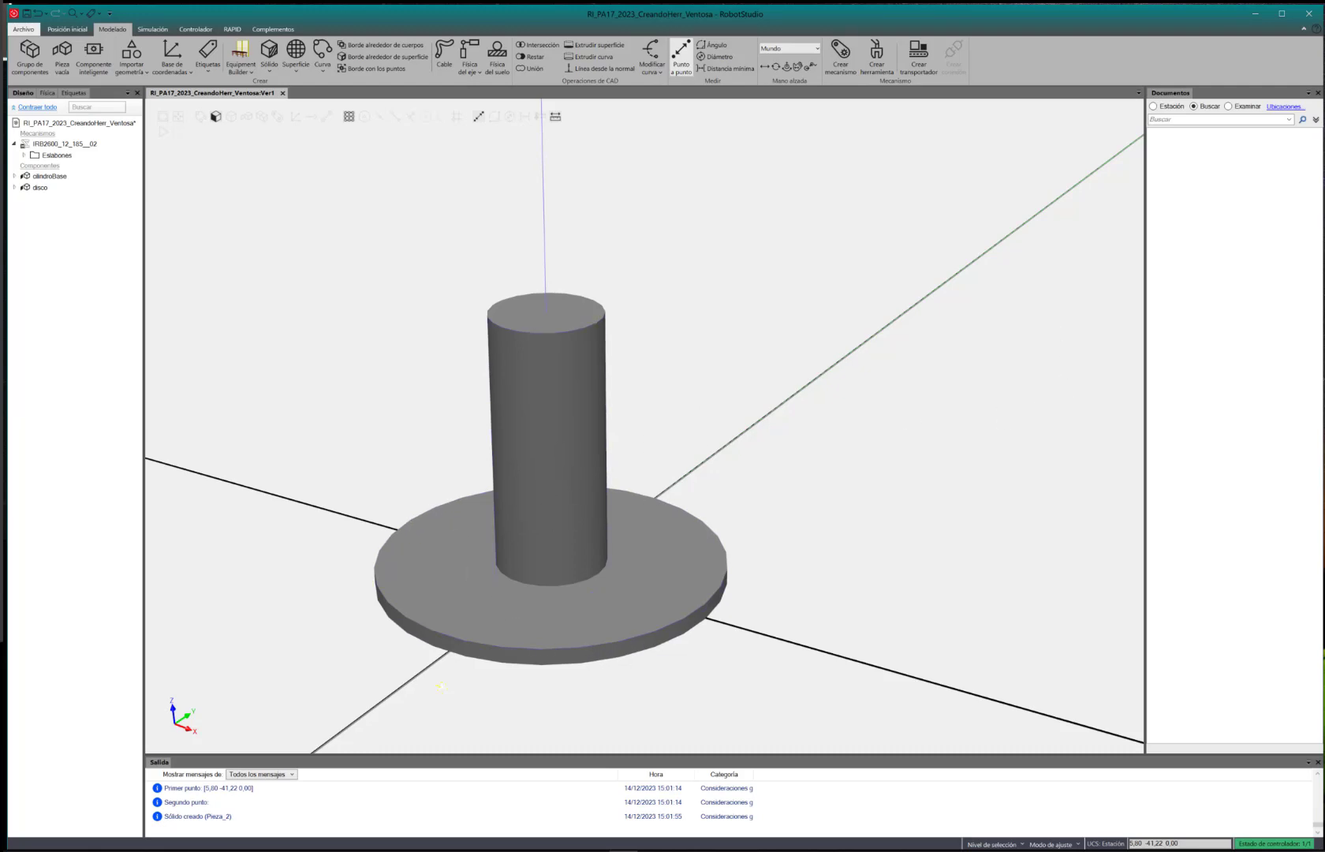
Switch to the practice document in the browser, review the instructions for the 3 mm triangle, and return to RobotStudio
left_click_drag(1324, 11, 869, 25)
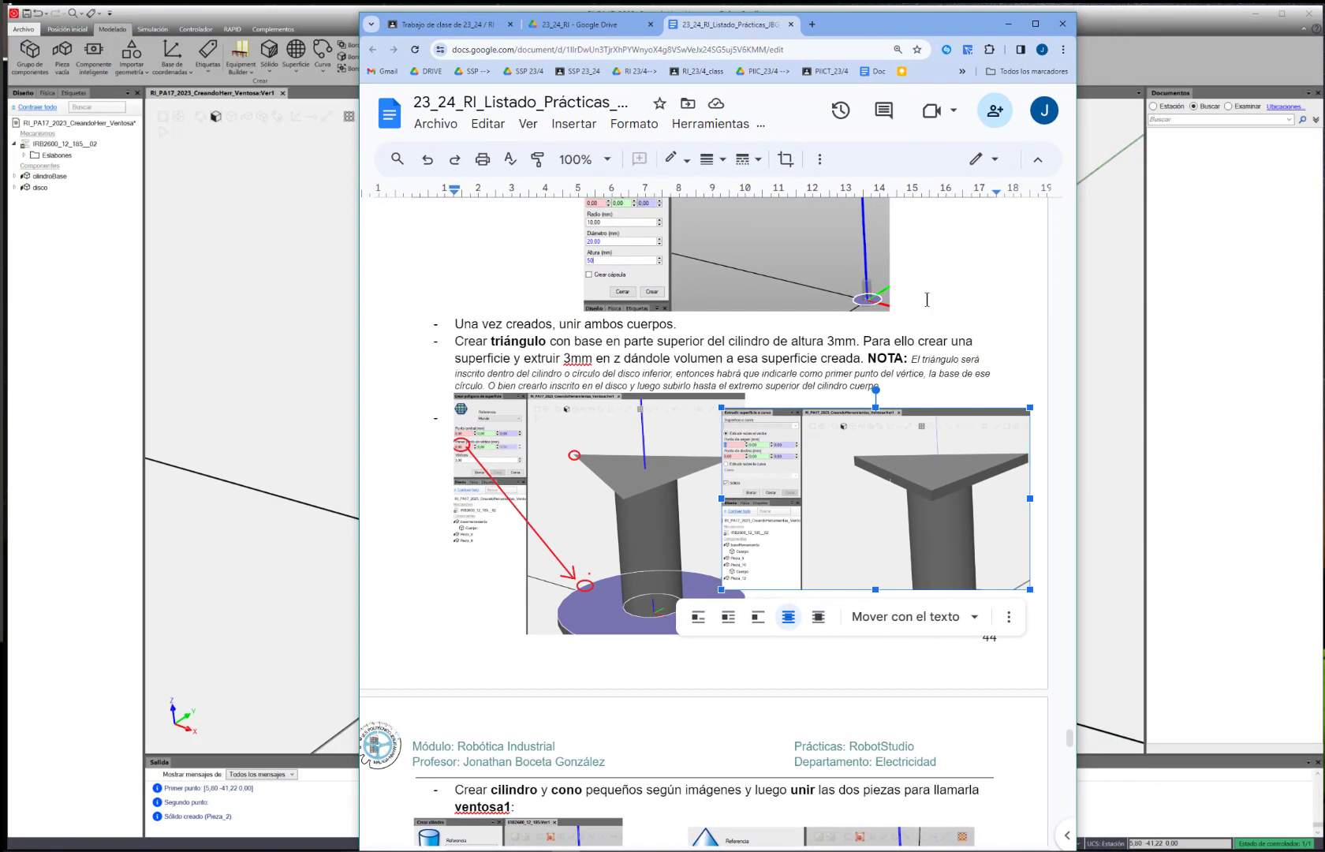
left_click(946, 623)
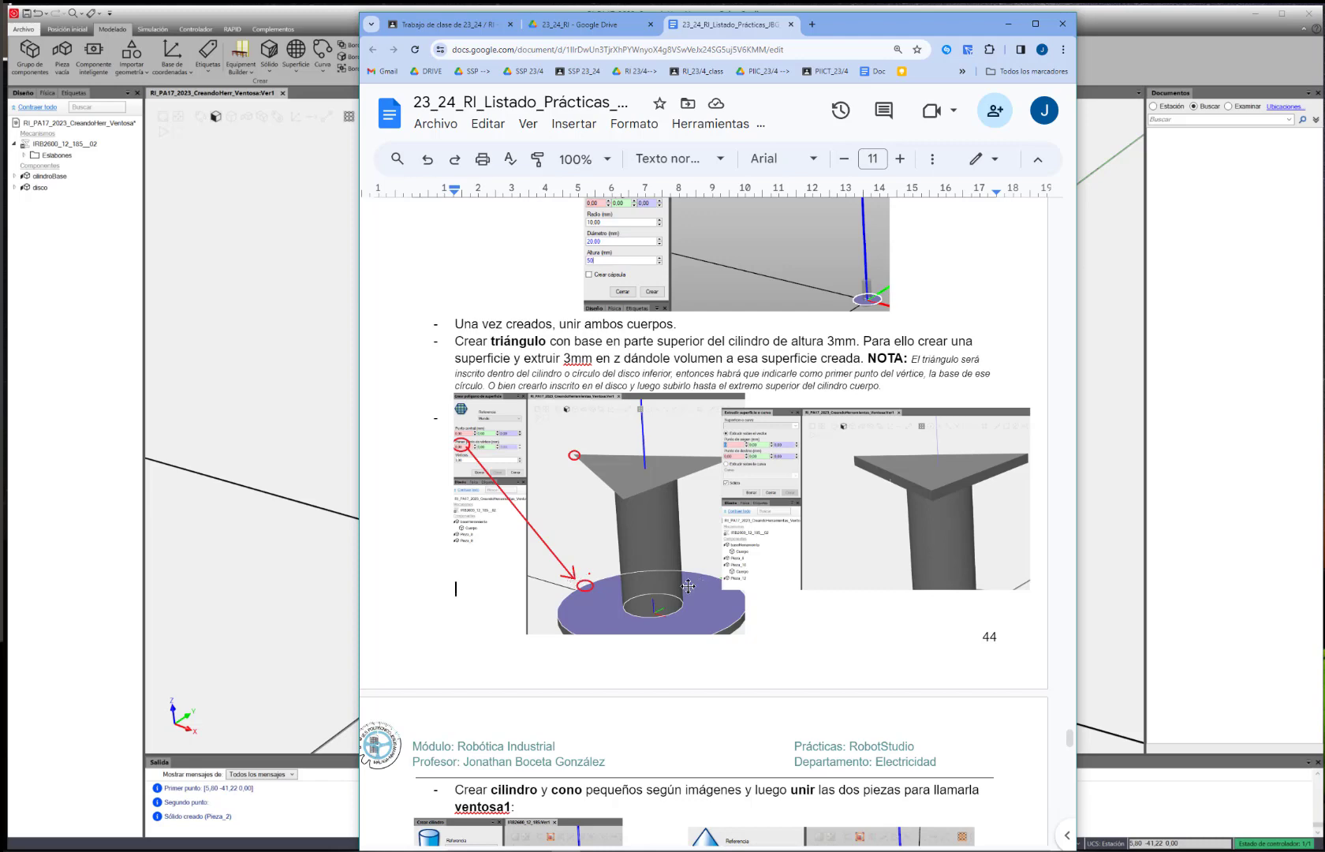
left_click_drag(937, 17, 1028, 28)
left_click_drag(1221, 57, 1324, 48)
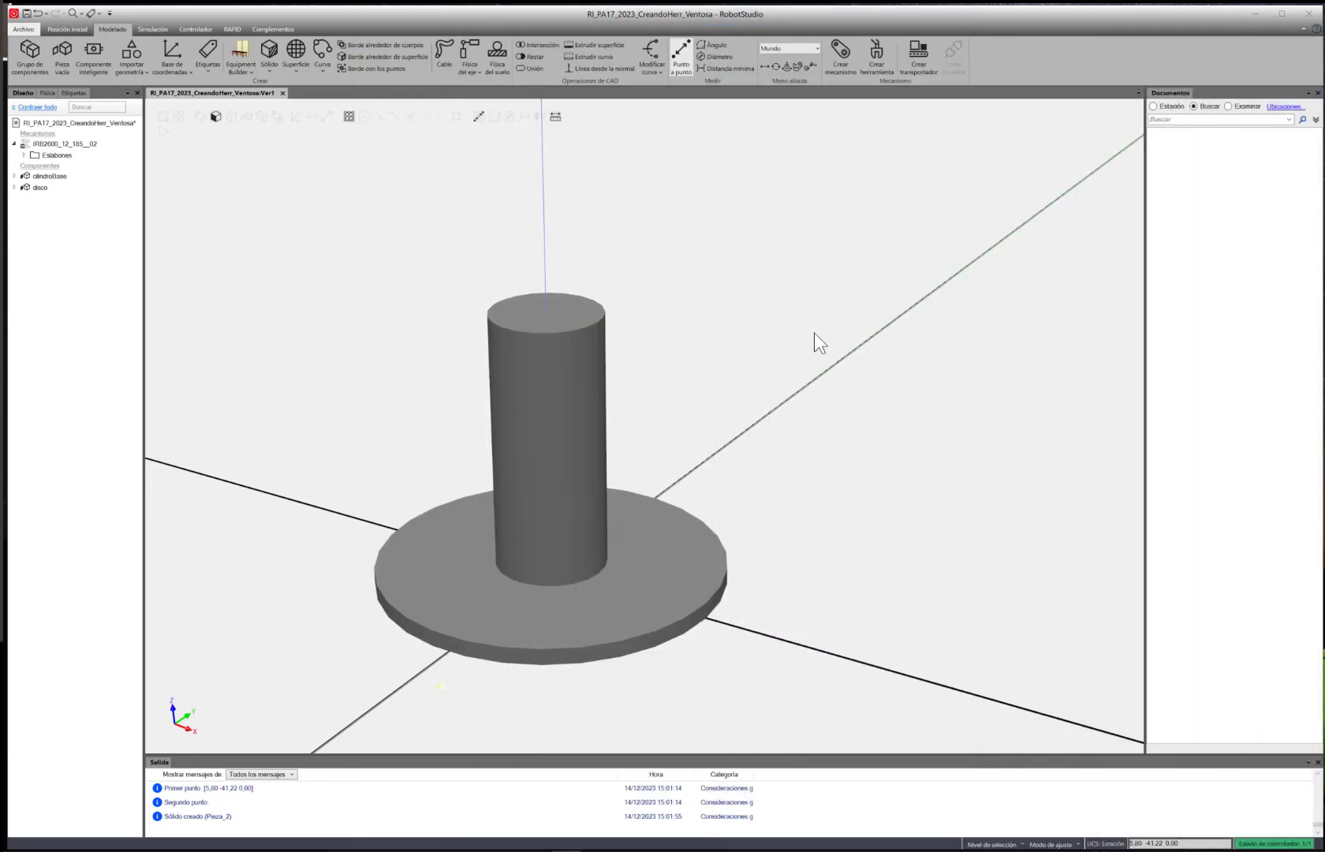
Start a polygon surface in the world reference with 3 vertices for the triangle on the cylinder
left_click(47, 268)
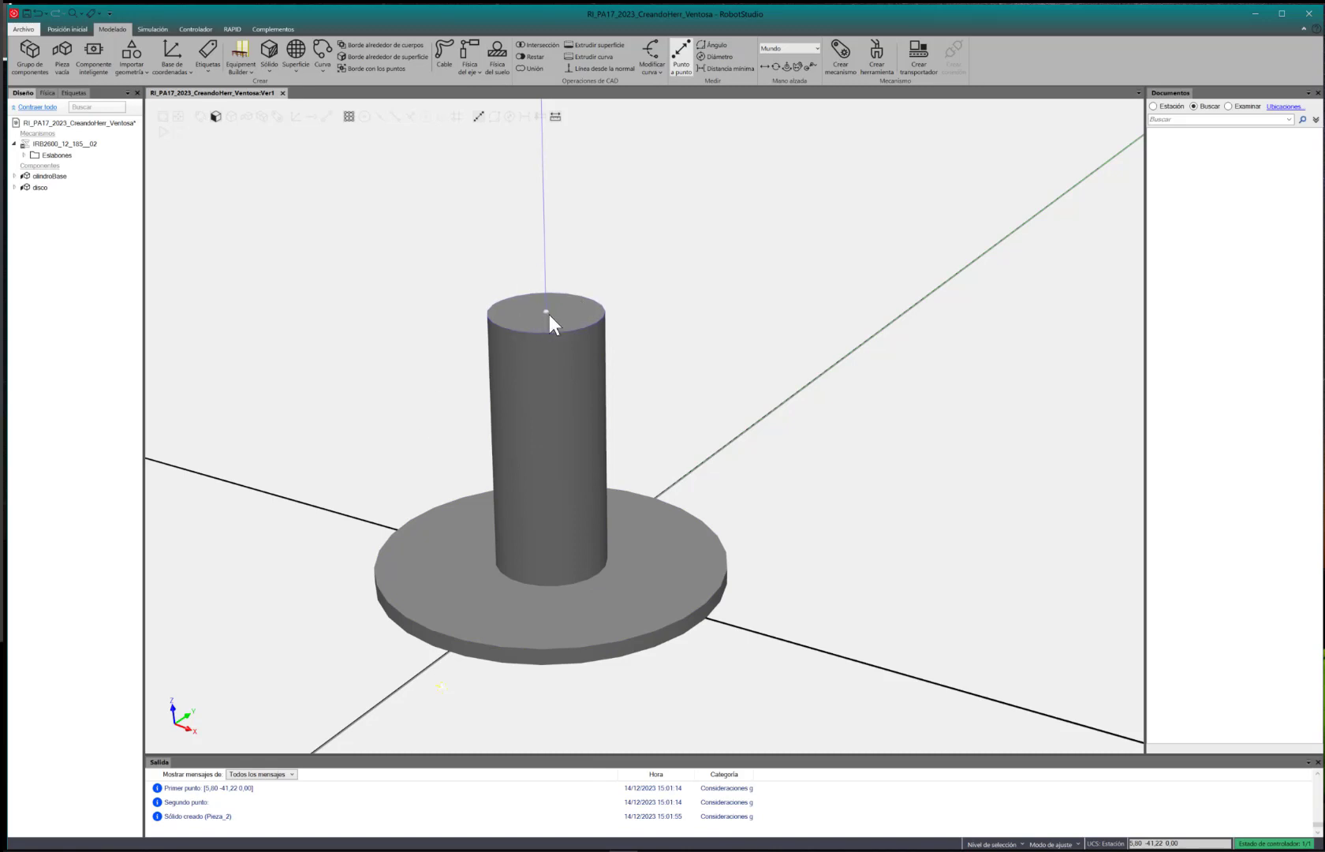
scroll(418, 461, "up", 2)
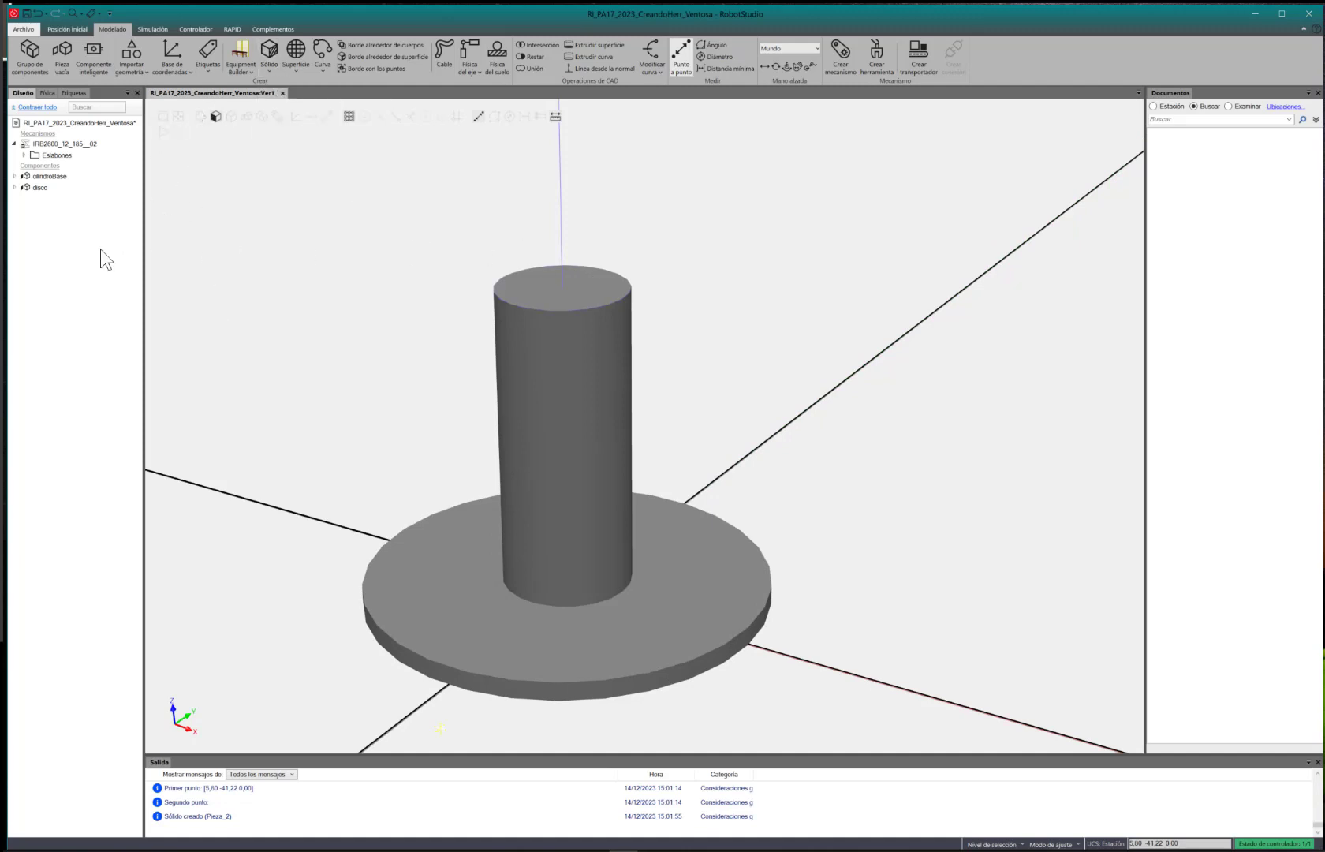
left_click(268, 63)
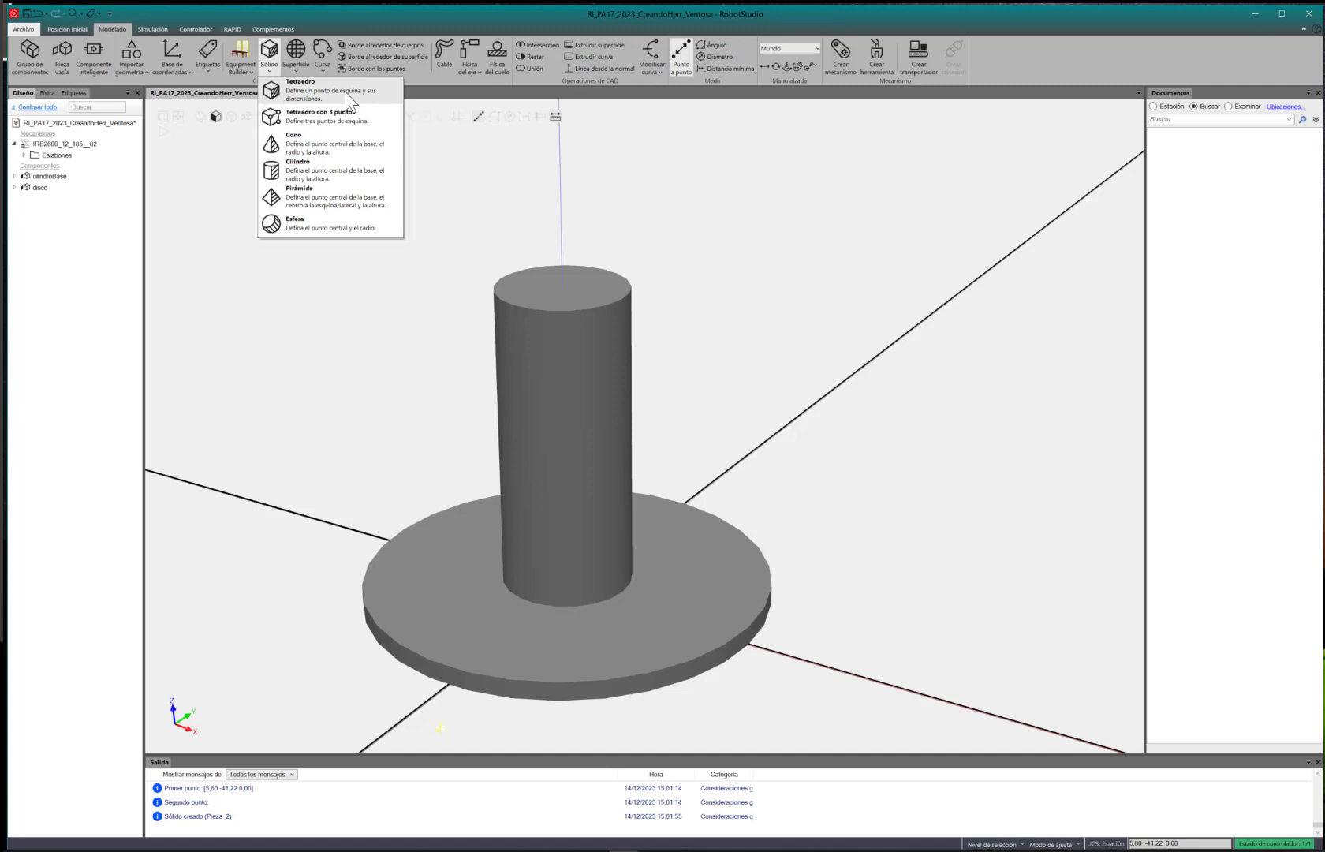
left_click(295, 56)
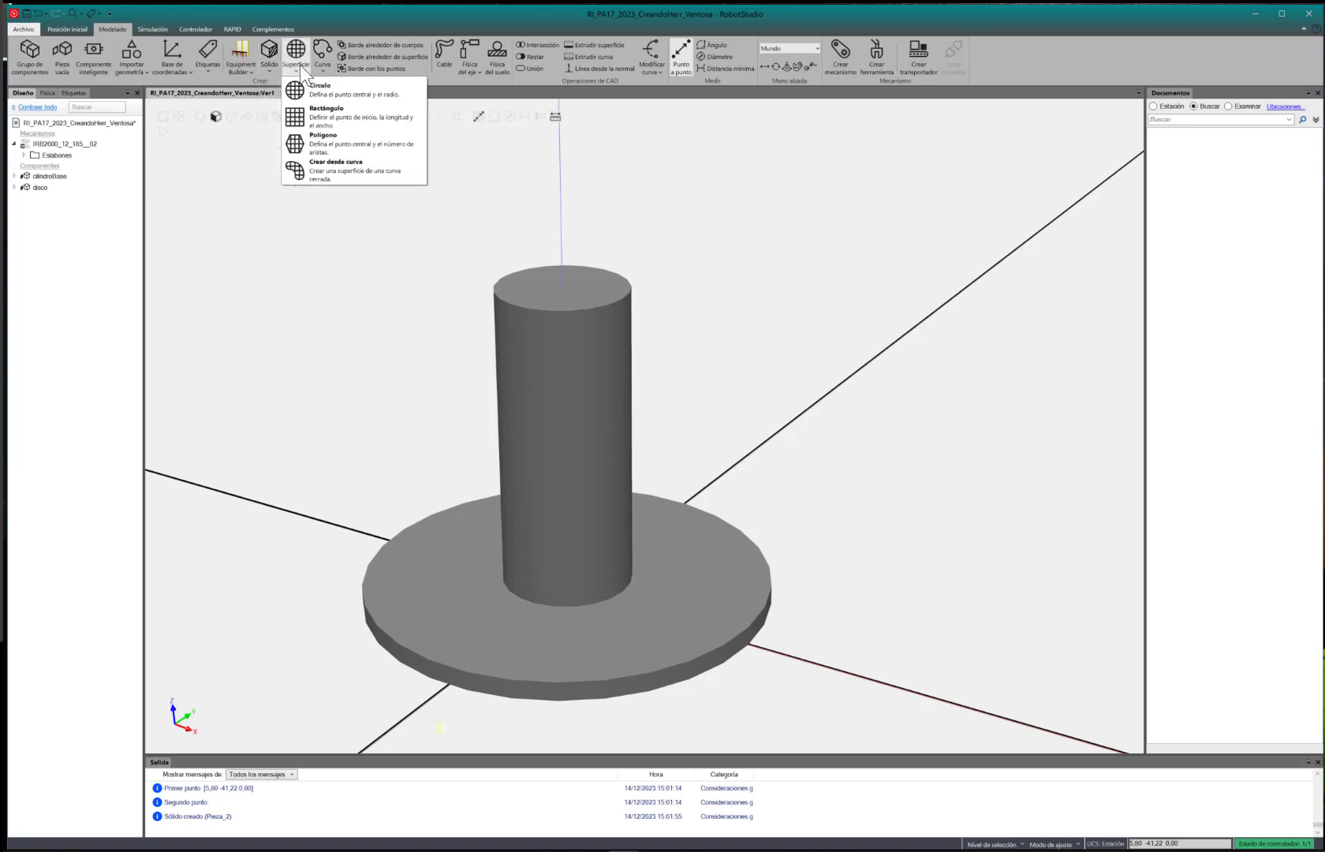
left_click(345, 147)
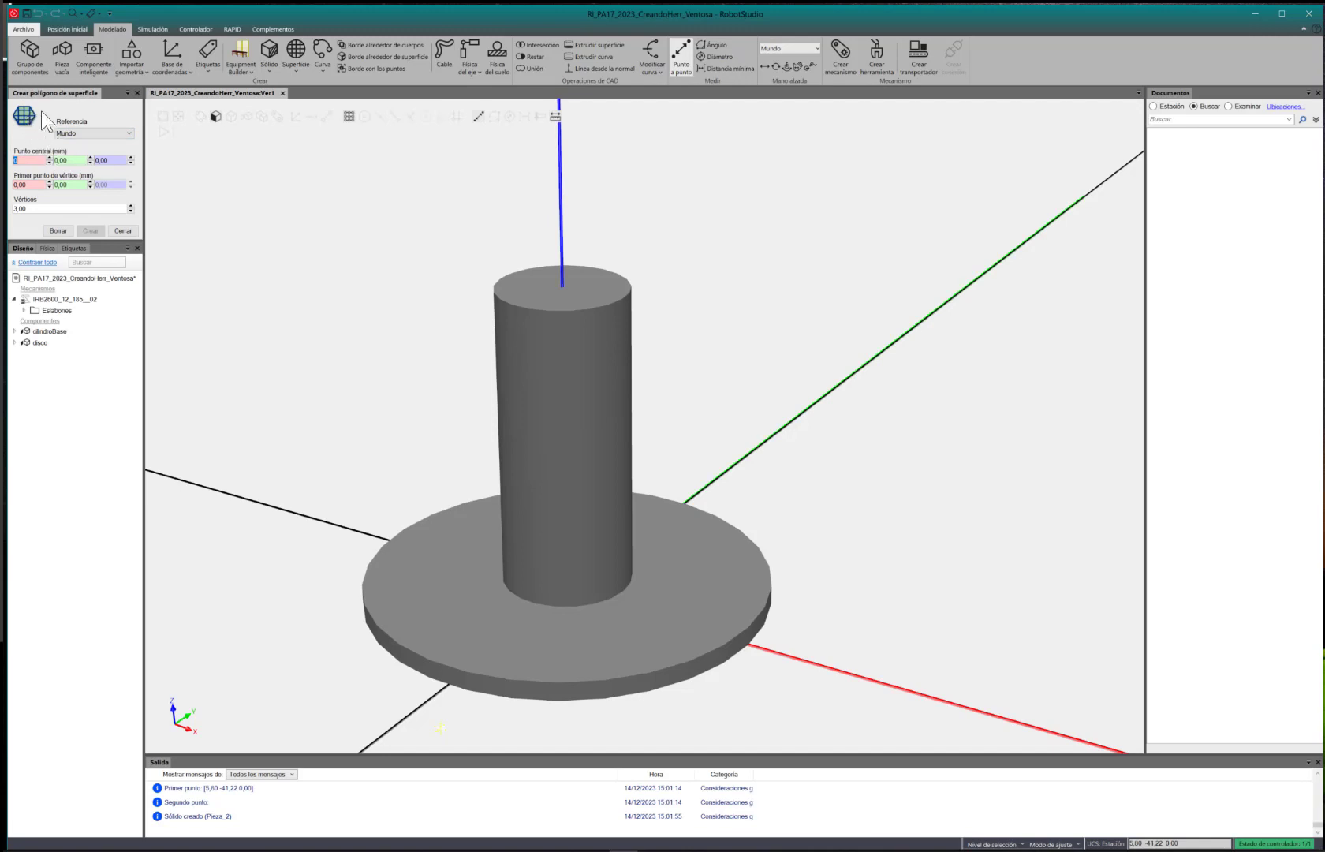
left_click(30, 210)
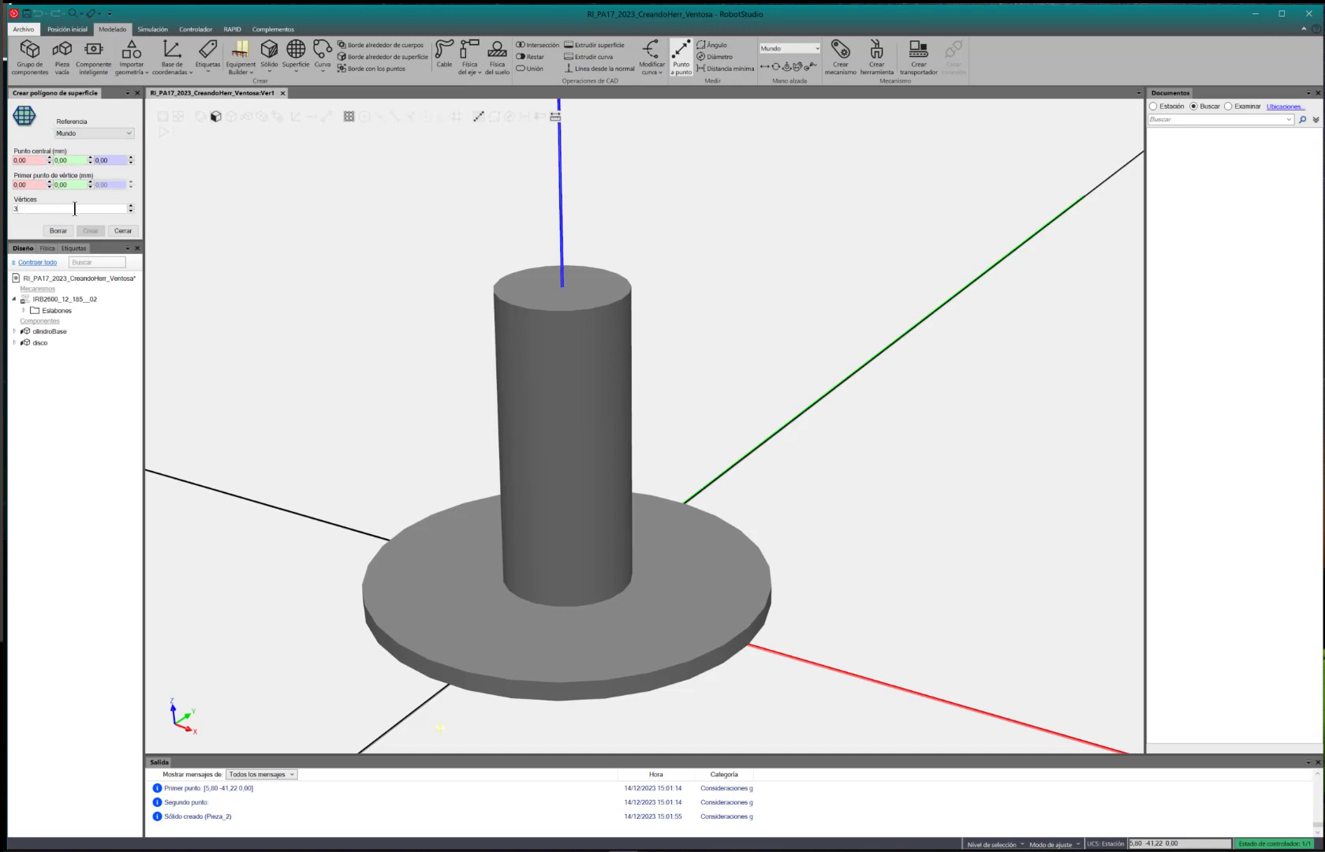
left_click(130, 204)
left_click(130, 212)
Create the triangle surface centred on the cylinder's top at 0, 0, 50 mm, with its first vertex at X -31.5, Y 0 mm
left_click(37, 159)
left_click(566, 292)
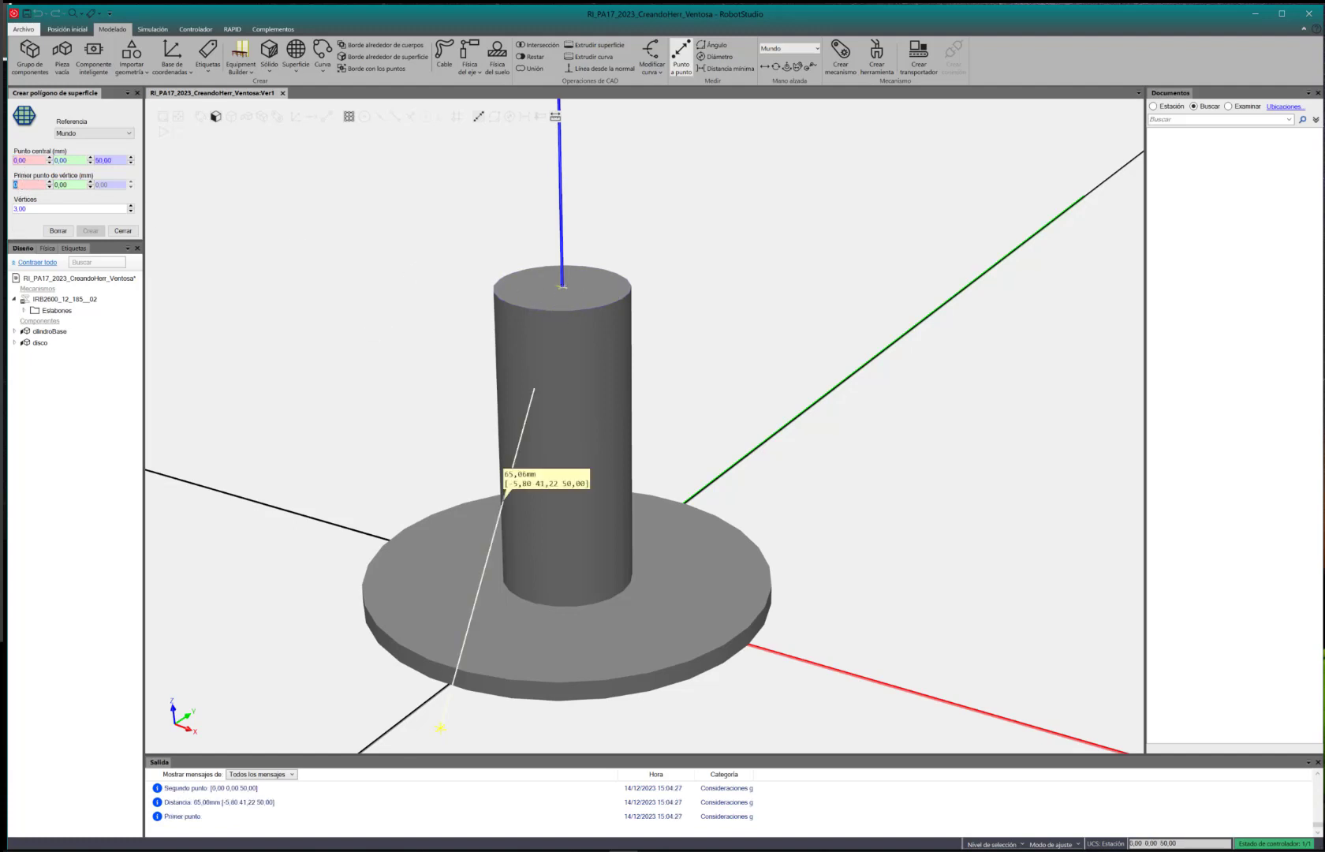
left_click(410, 536)
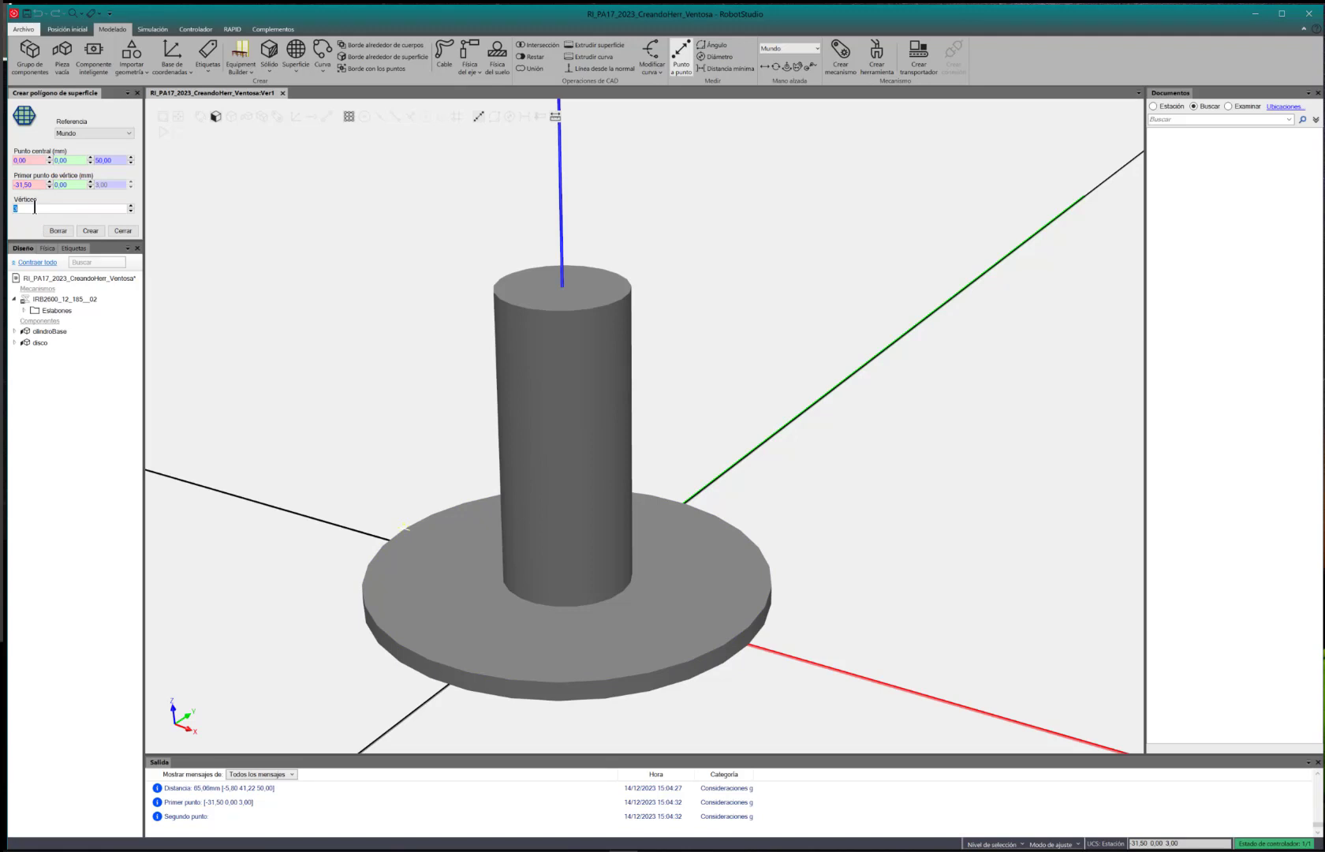
left_click(83, 235)
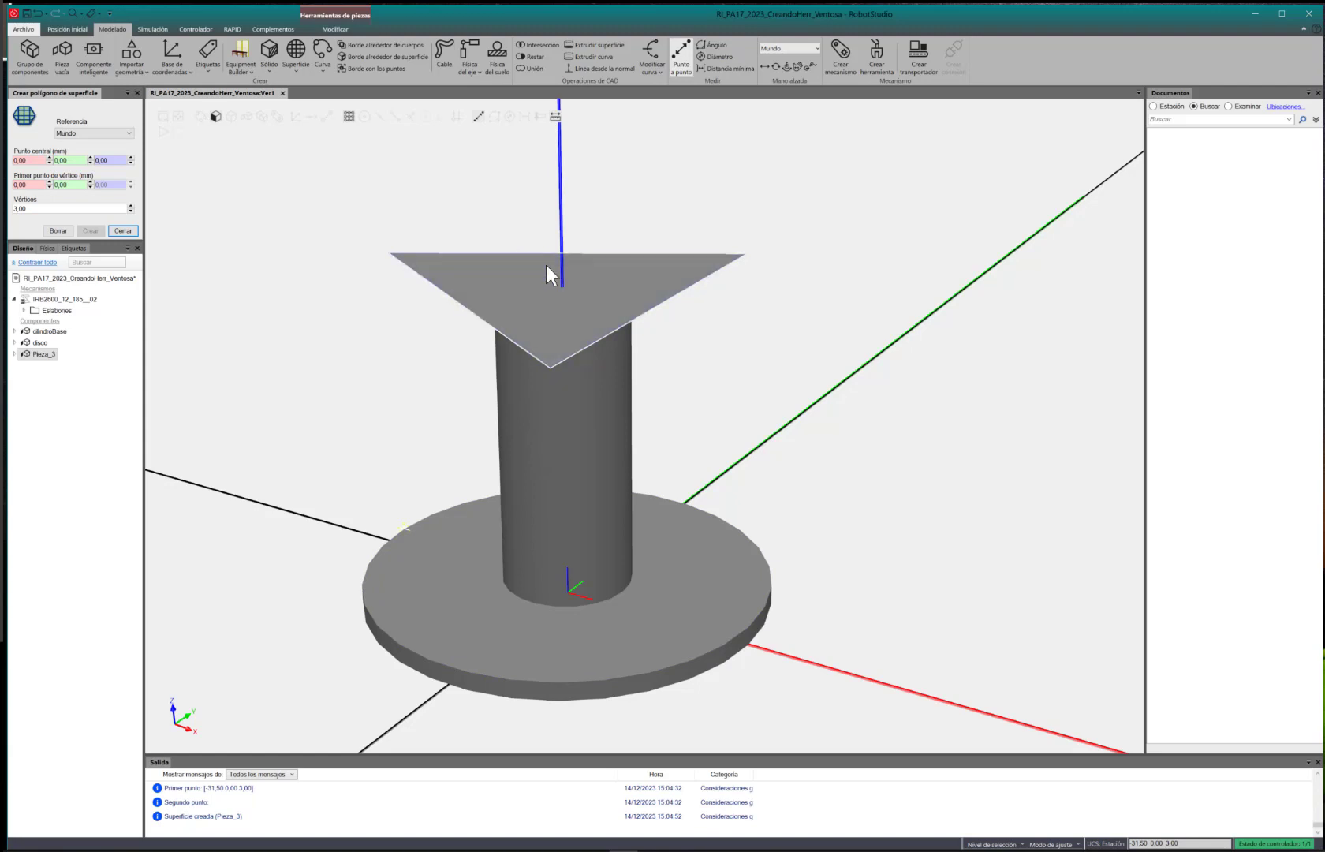
left_click(652, 306)
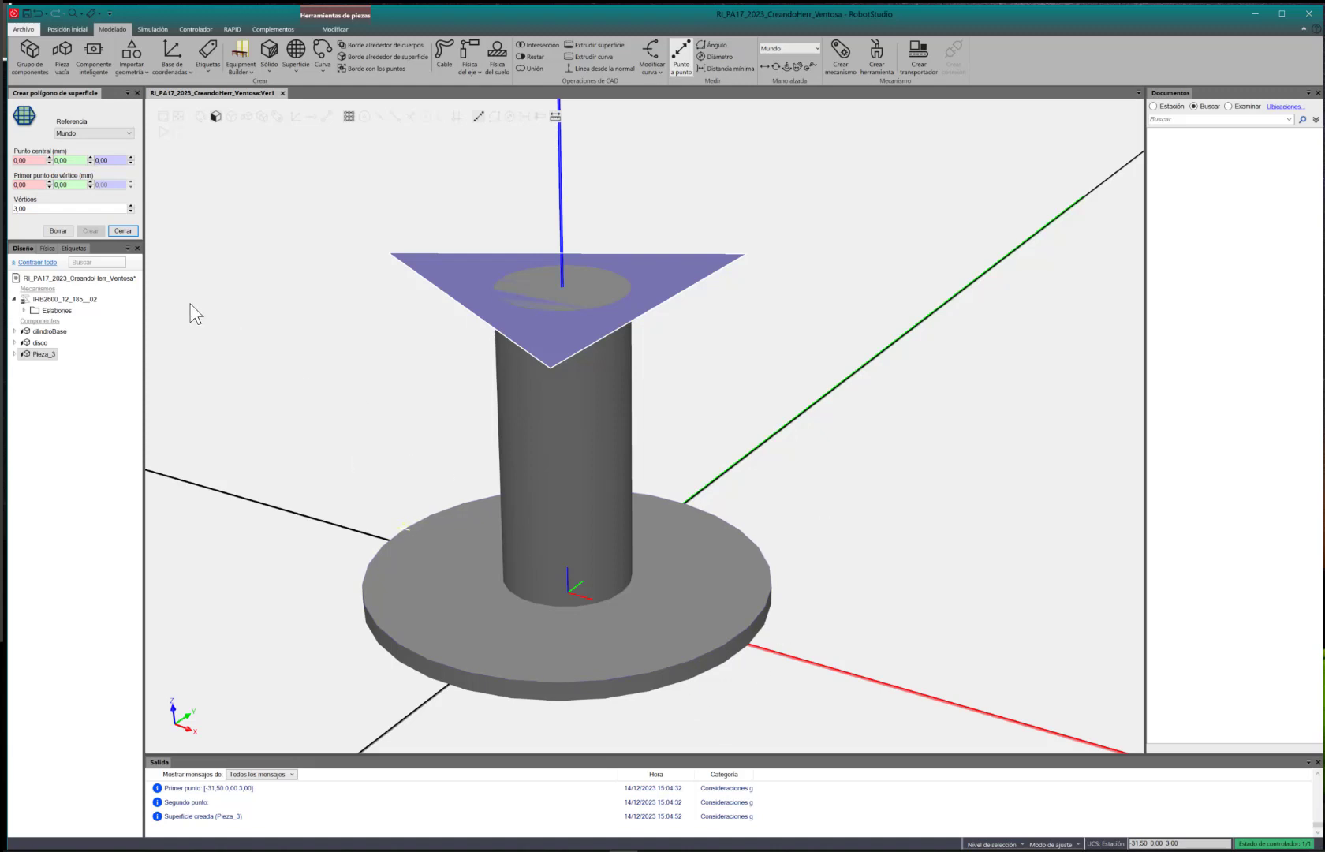
left_click(118, 230)
scroll(449, 392, "up", 2)
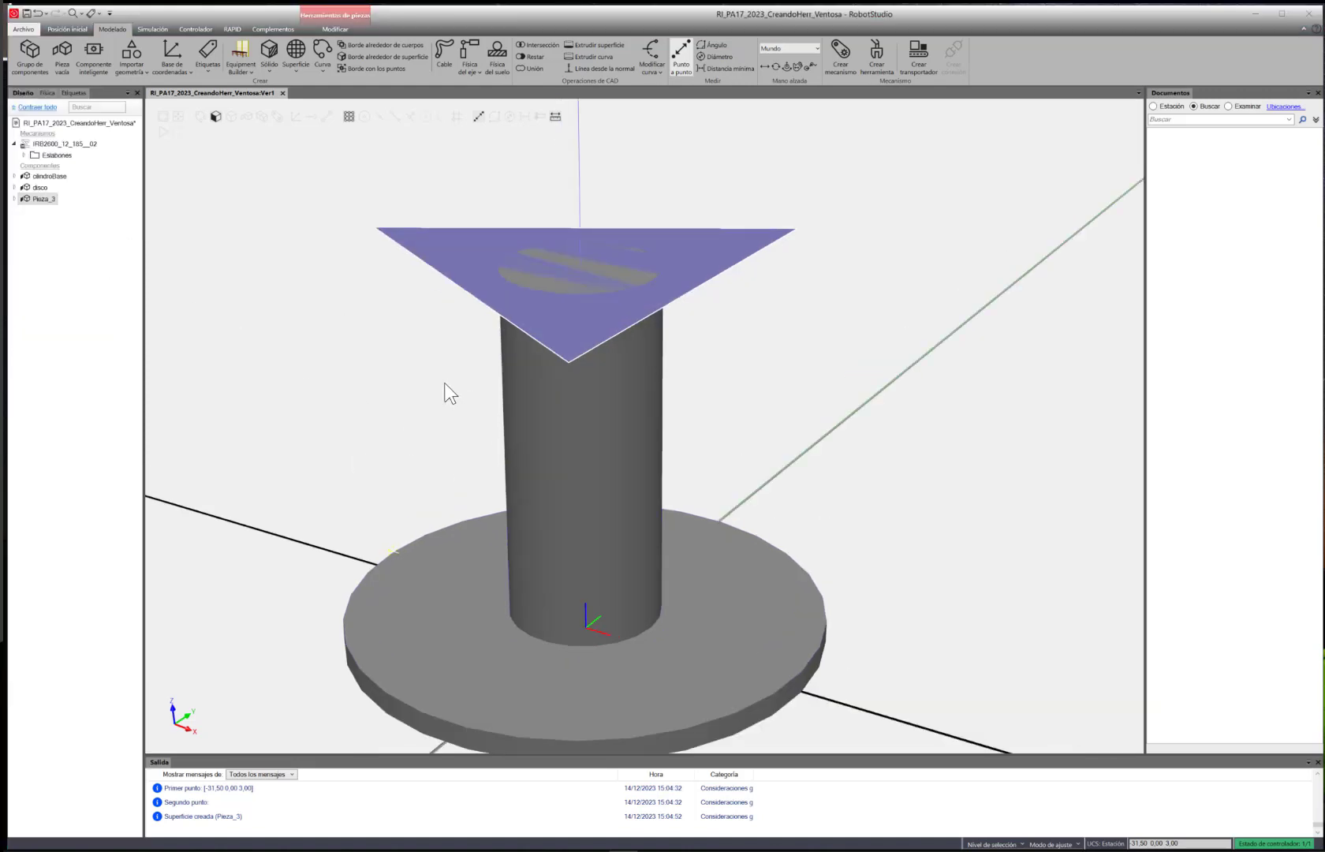
left_click(74, 242)
left_click(37, 201)
key("F2")
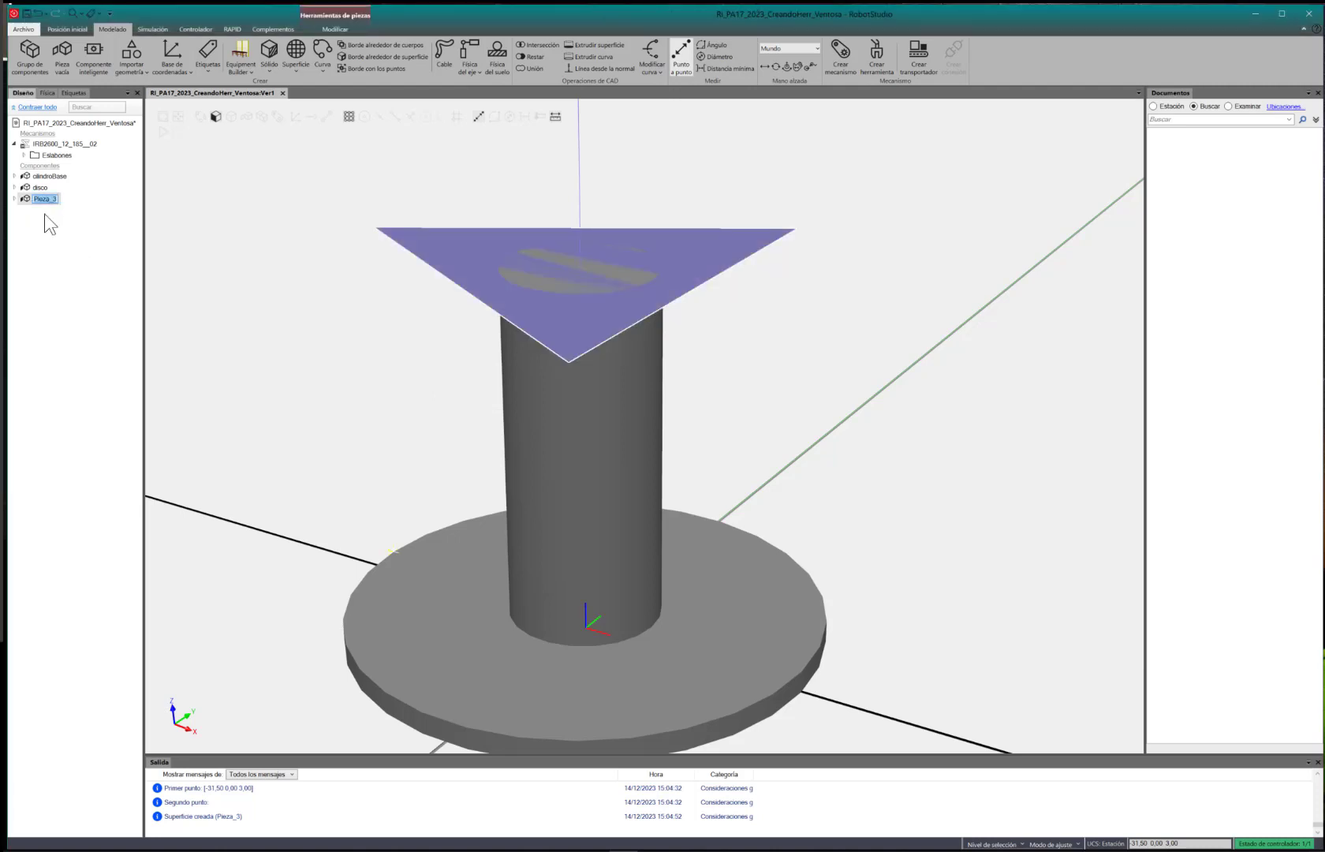
left_click(59, 269)
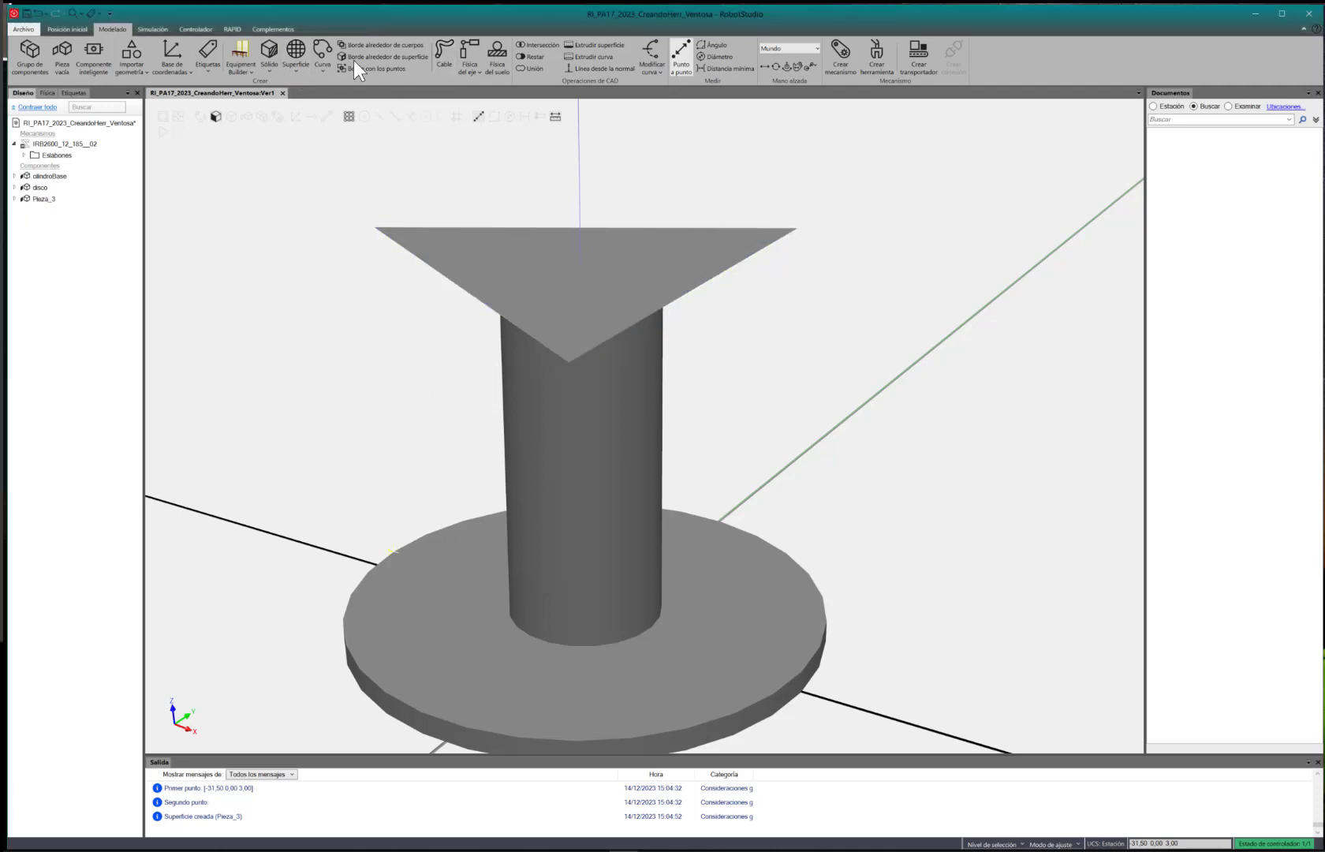
left_click(301, 69)
left_click(301, 69)
Extrude the triangular face of Pieza_3 upward along the Z vector as a solid
left_click(612, 45)
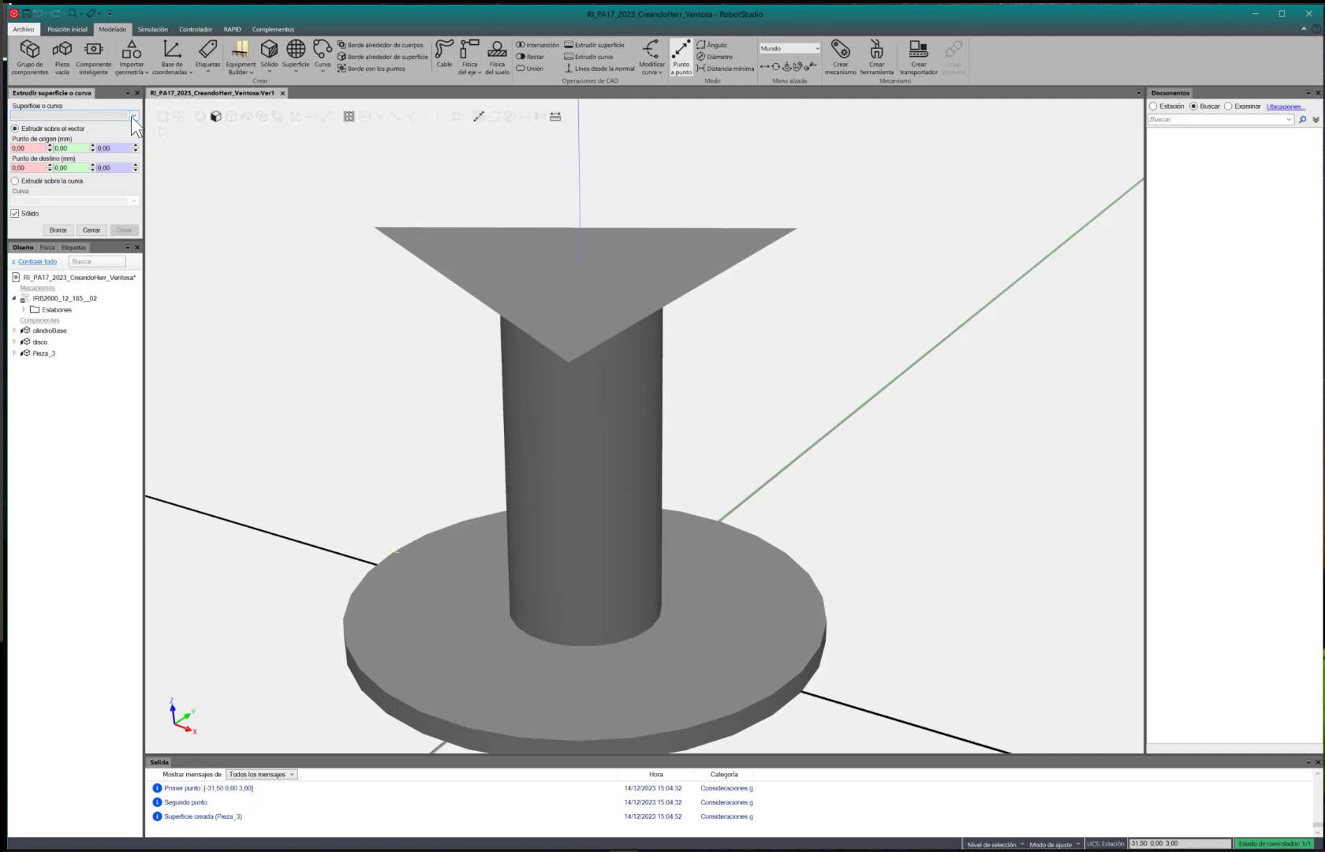
left_click(470, 265)
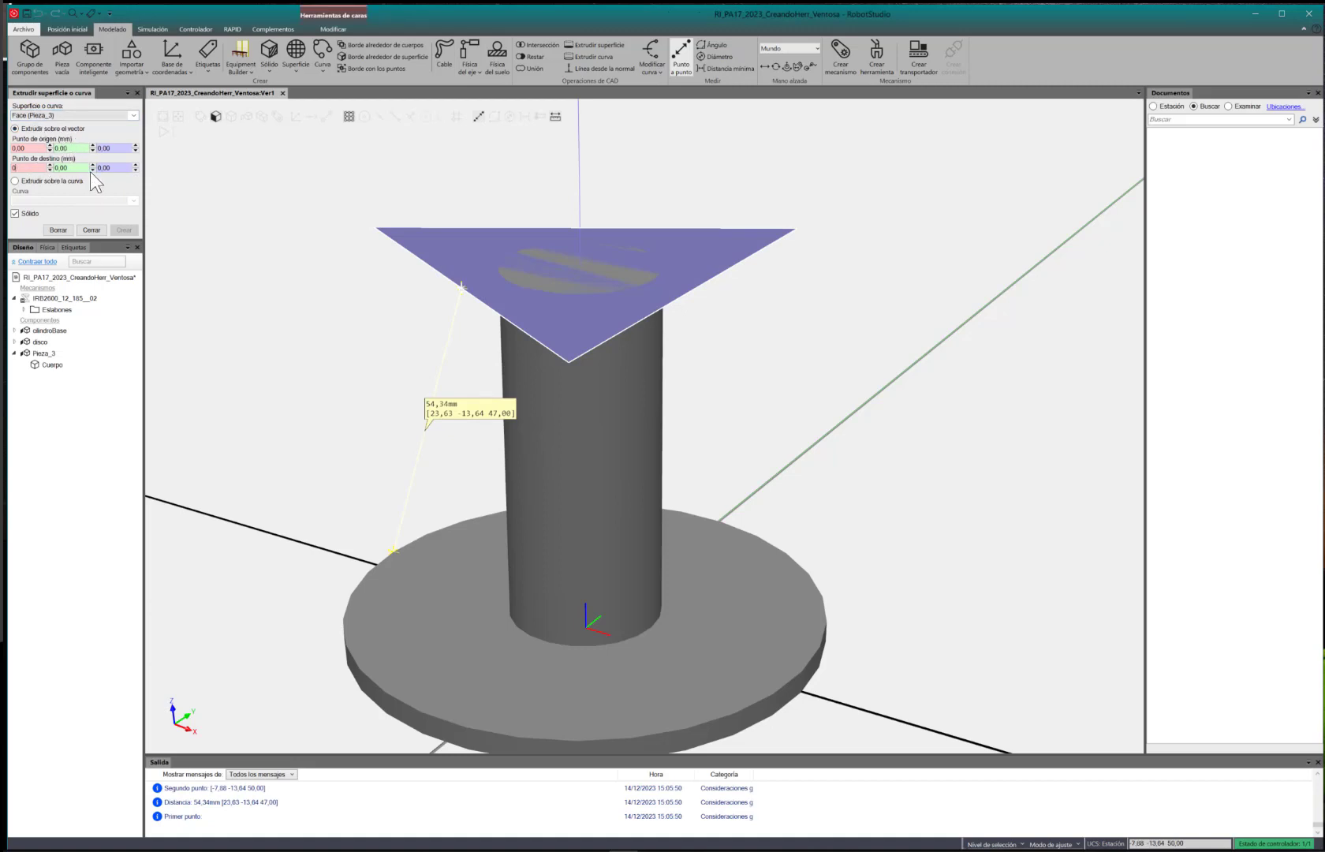
left_click(25, 148)
key("Tab")
key("Tab")
key("Tab")
key("Tab")
key("Tab")
left_click(122, 230)
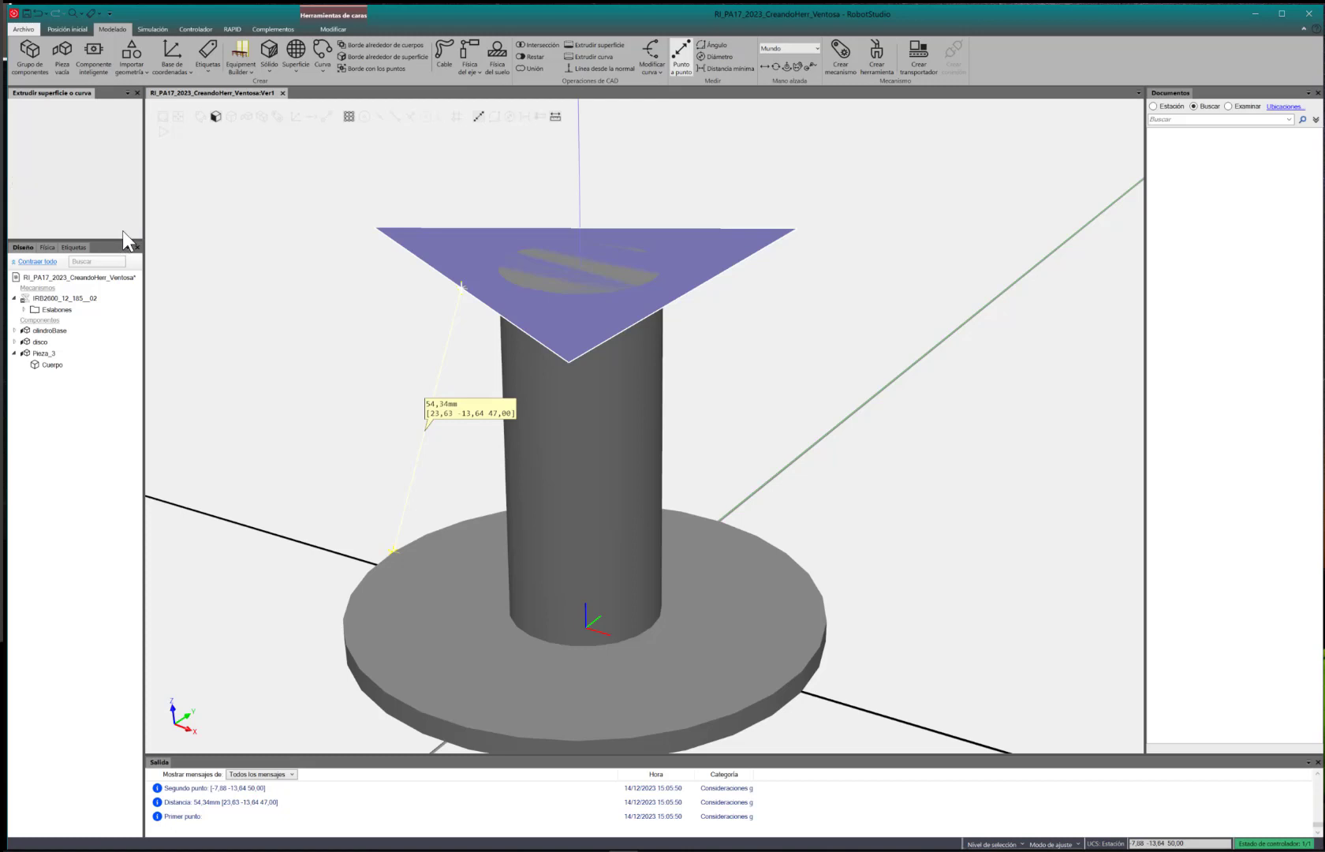
left_click(89, 230)
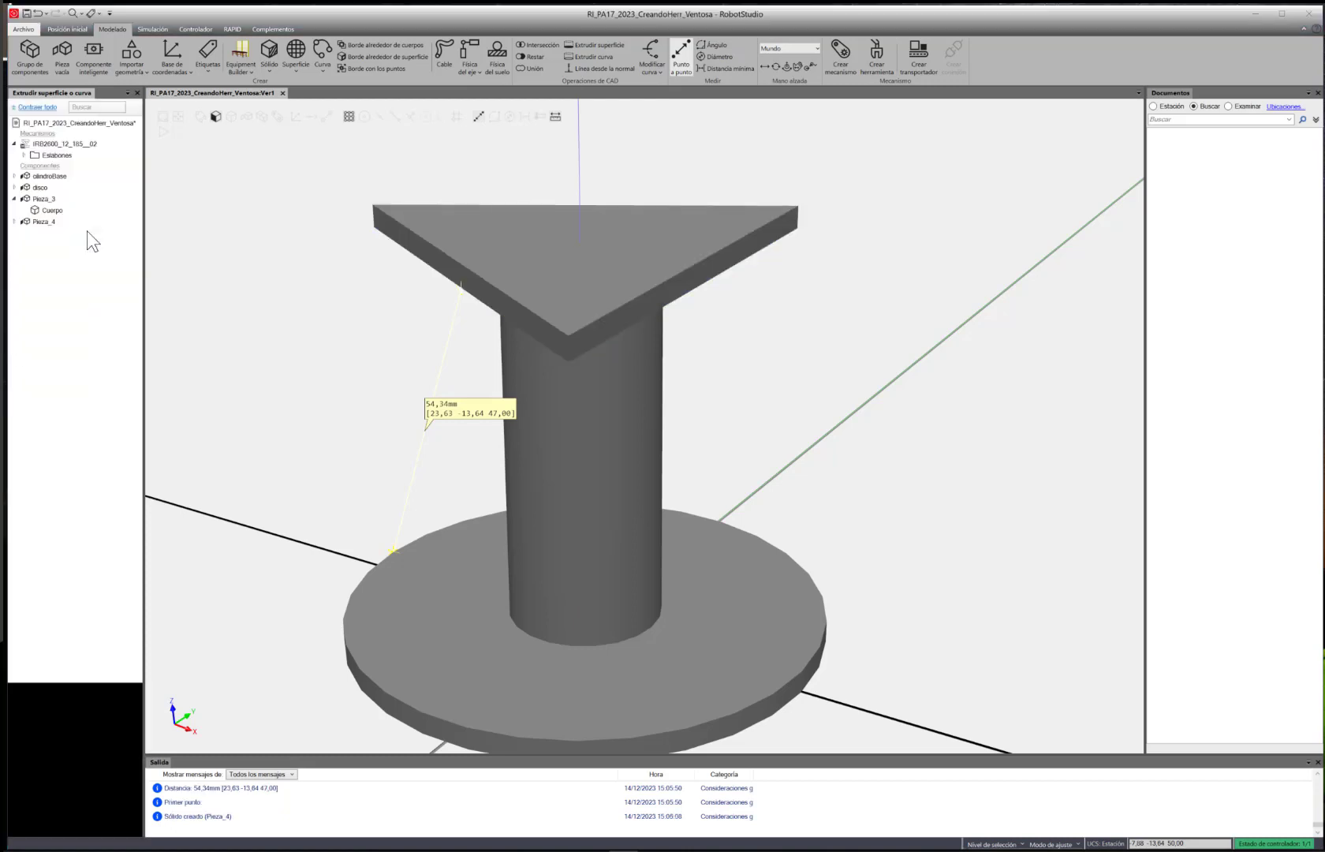
Check the bodies of the two triangle parts and delete the flat surface part Pieza_3
left_click(14, 221)
left_click(38, 223)
left_click(40, 199)
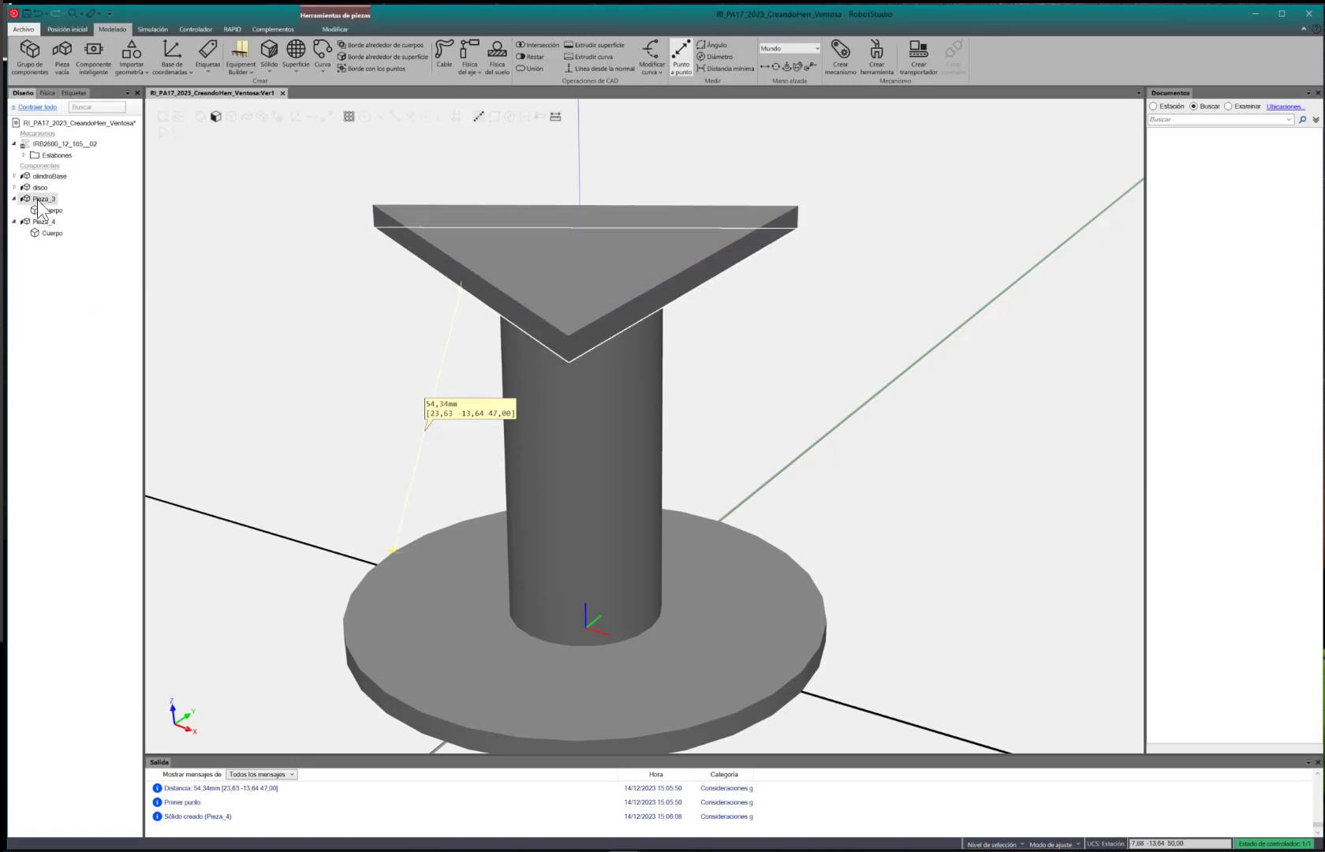
key("Delete")
Rename the extruded triangle part as triángulo
left_click(49, 200)
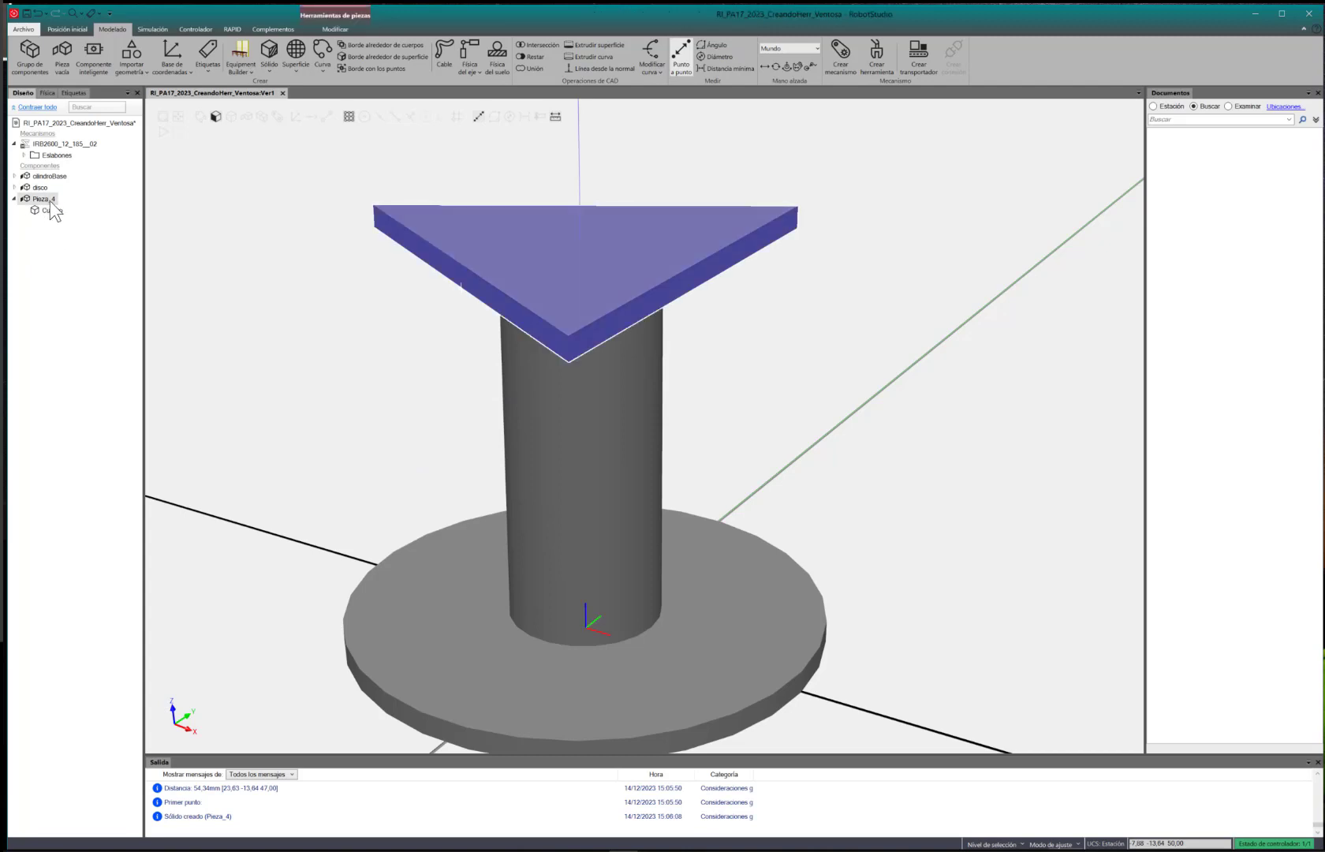
left_click(50, 202)
type("triángulo")
key("Return")
left_click(59, 236)
Unite the bodies of disco and triángulo with the Union operation, without keeping the originals
left_click(14, 187)
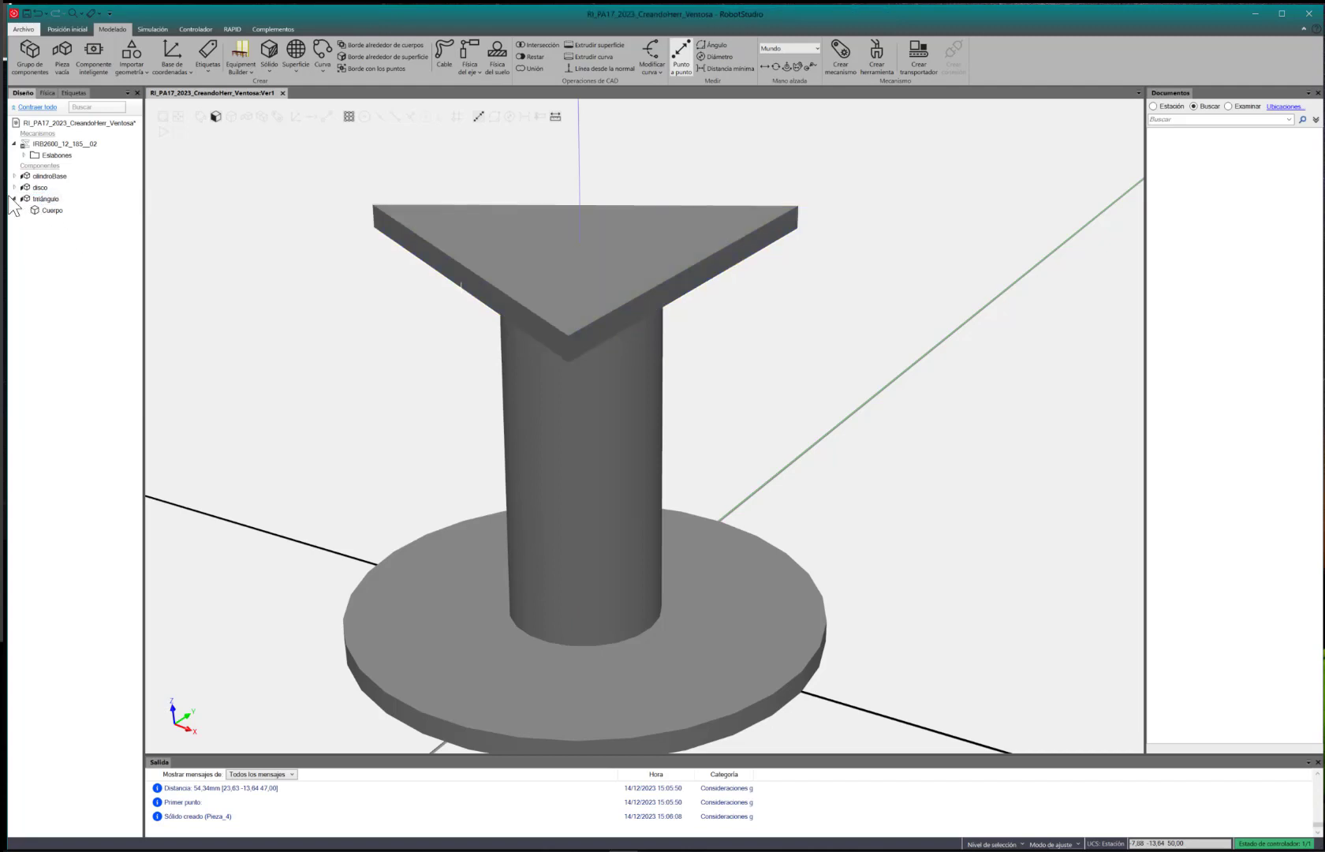
left_click(14, 176)
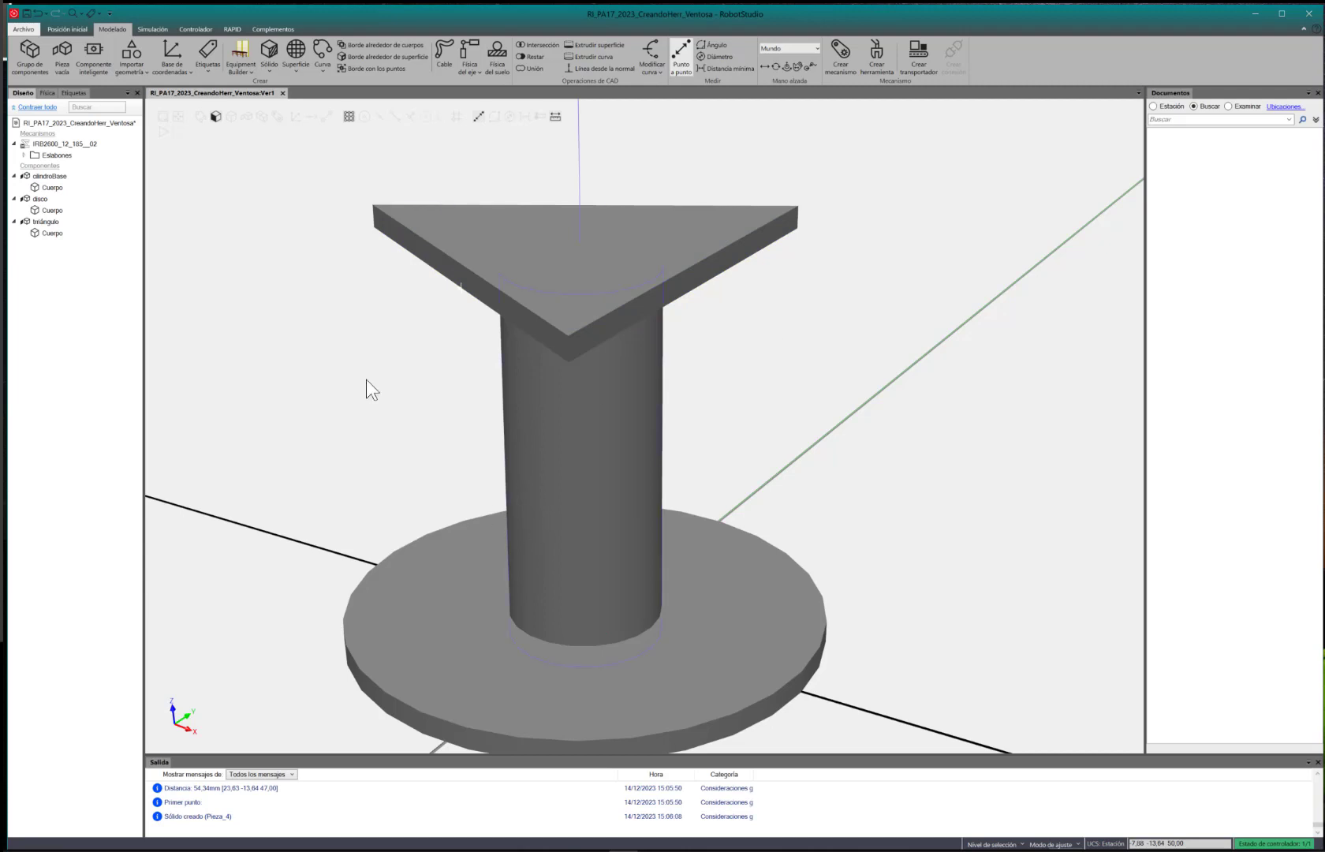
left_click(536, 69)
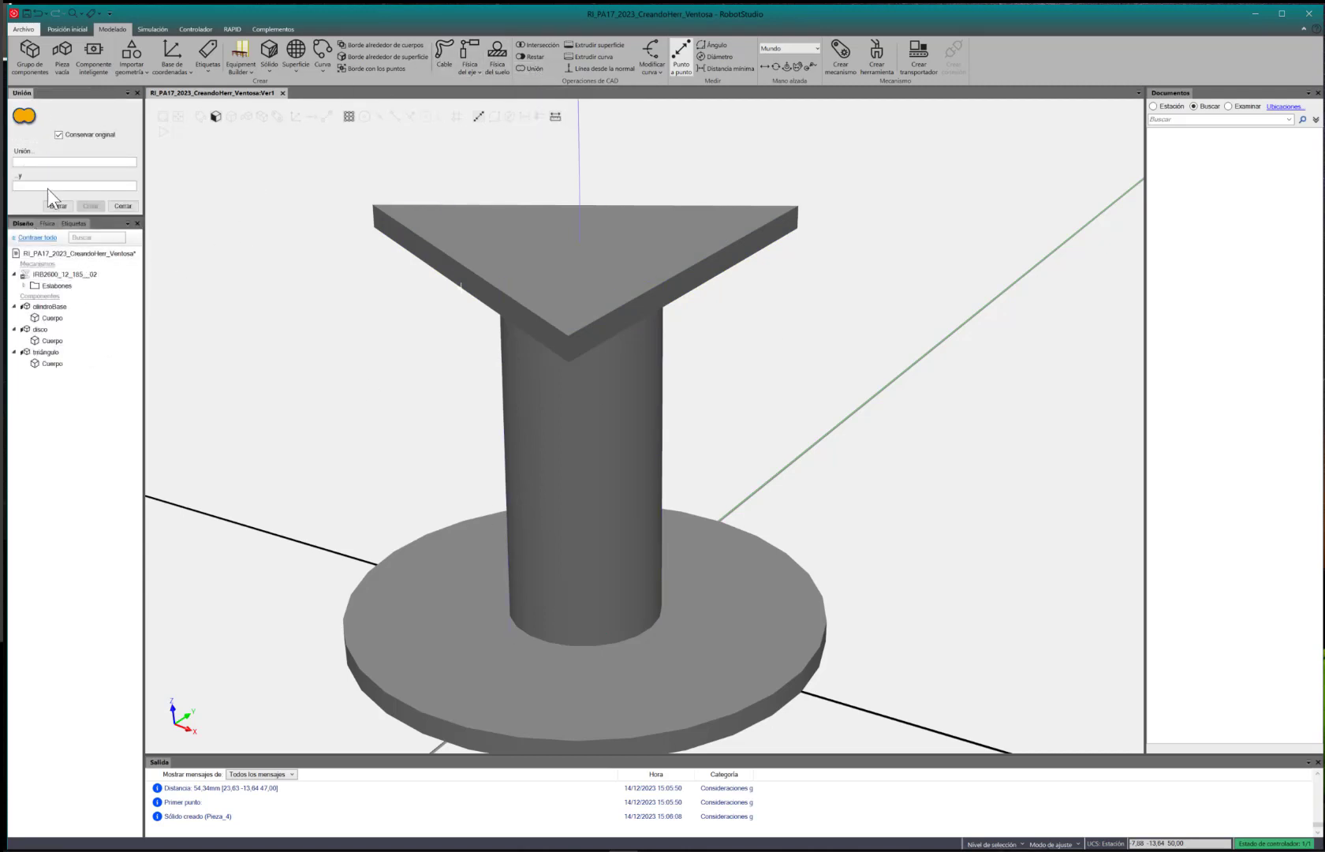
left_click(59, 134)
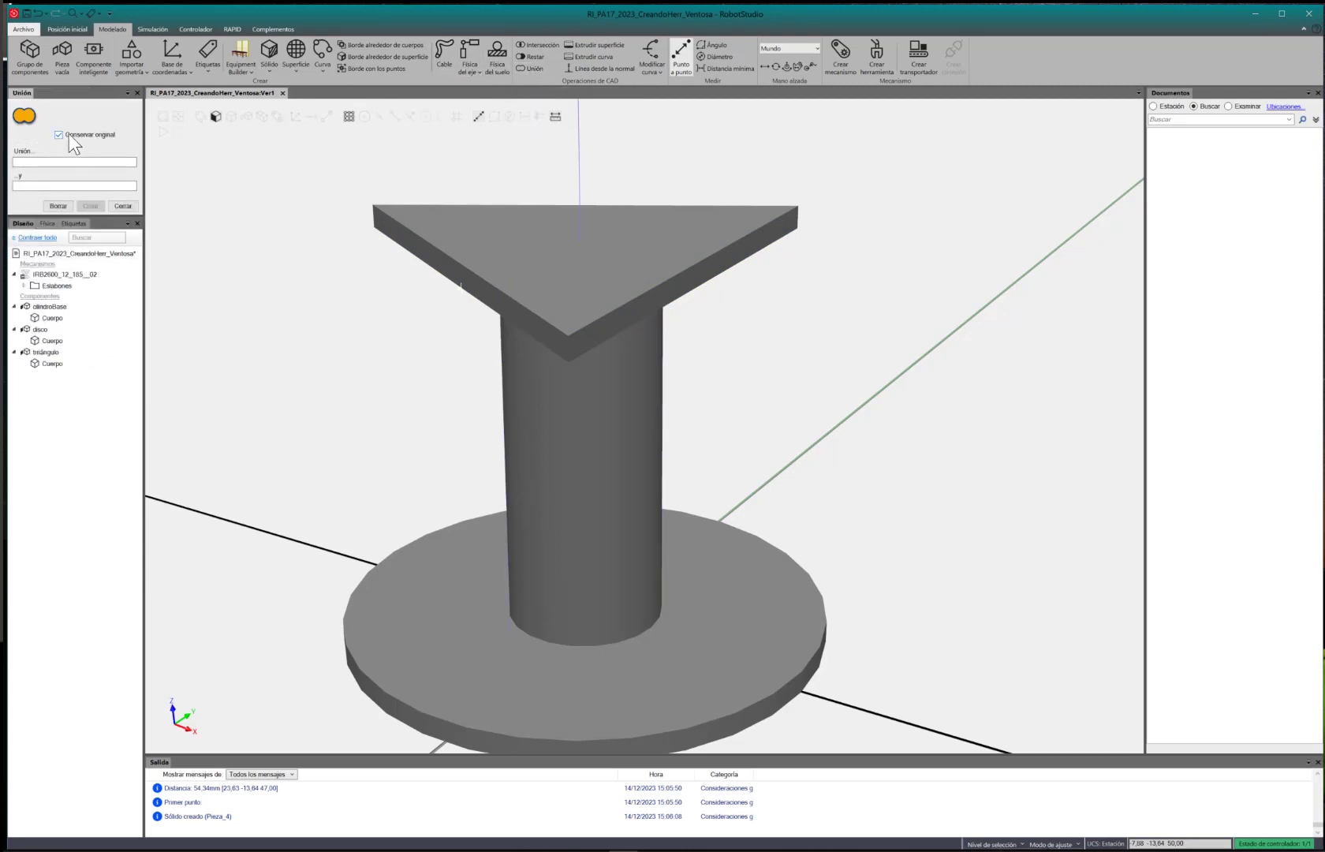
left_click(51, 340)
left_click(52, 362)
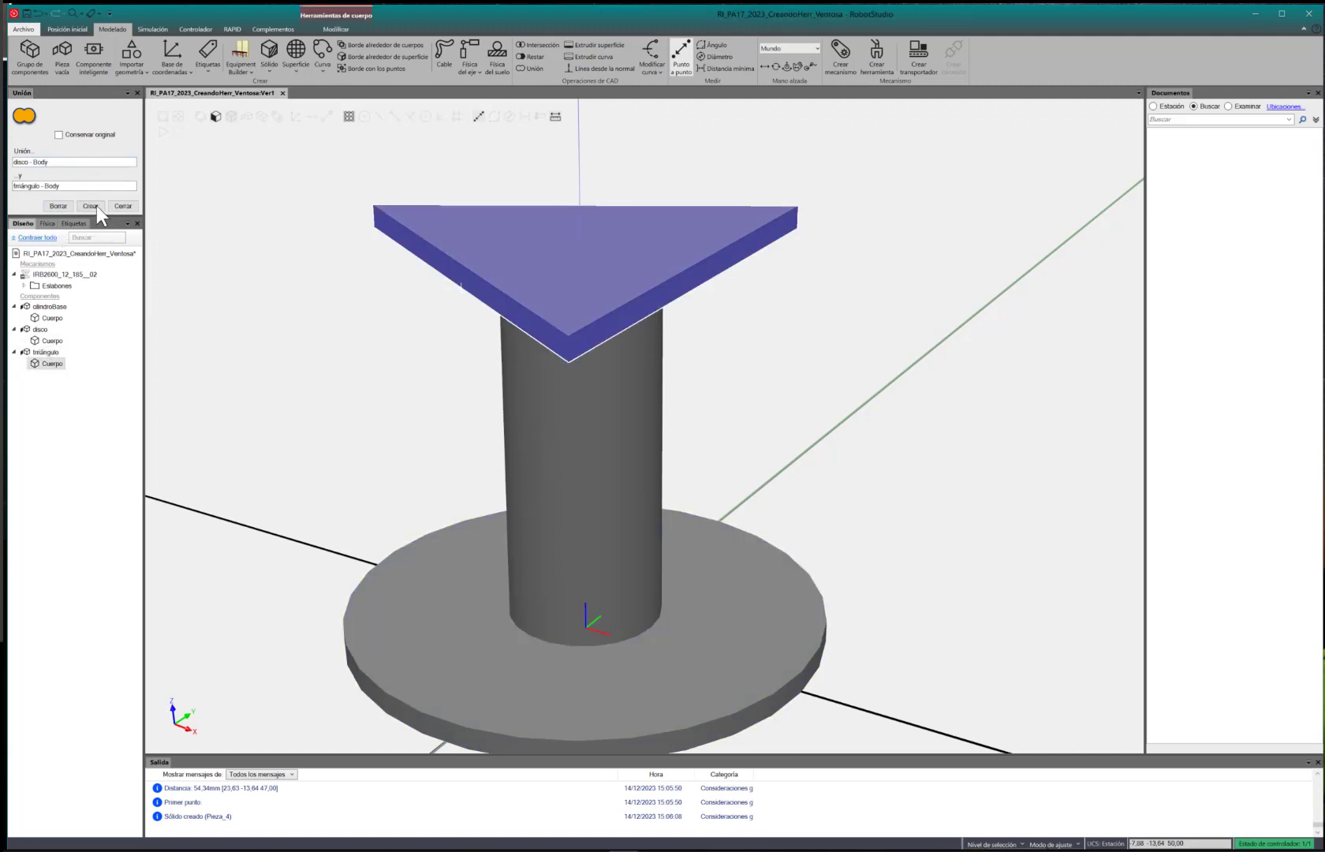
left_click(90, 207)
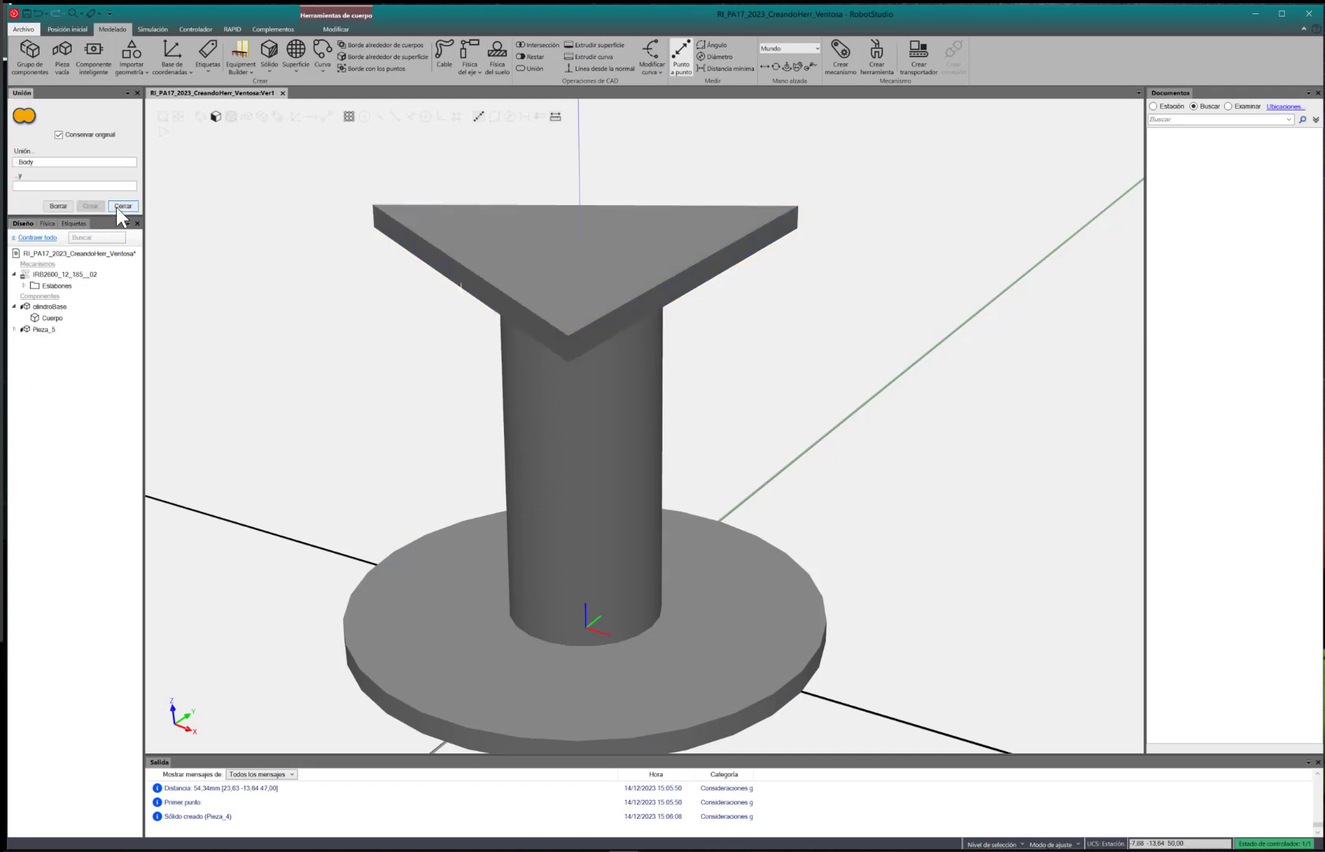
left_click(120, 206)
Unite the cilindroBase body with the triangular body of Pieza_5, without keeping the originals
left_click(15, 198)
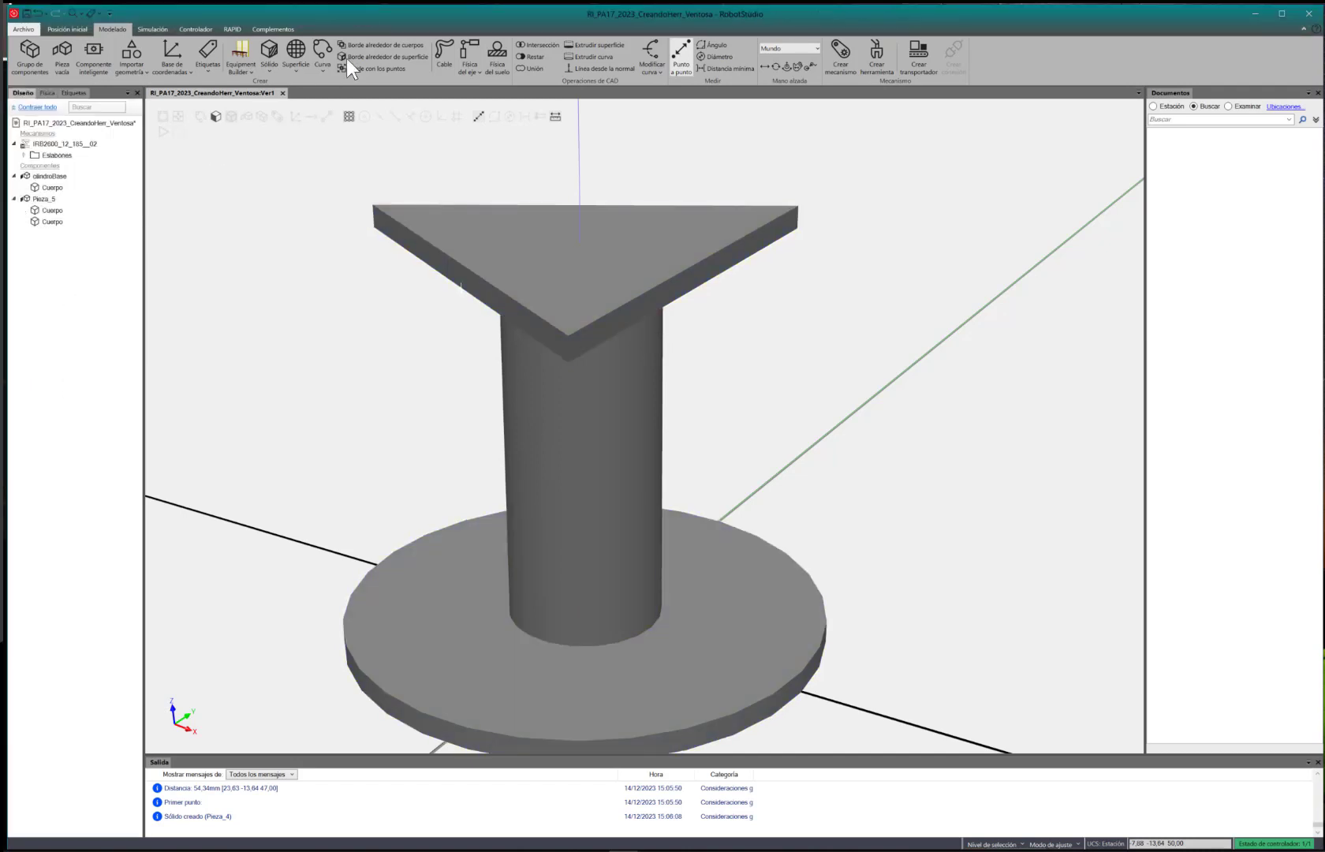
left_click(51, 210)
left_click(50, 222)
left_click(50, 293)
left_click(530, 68)
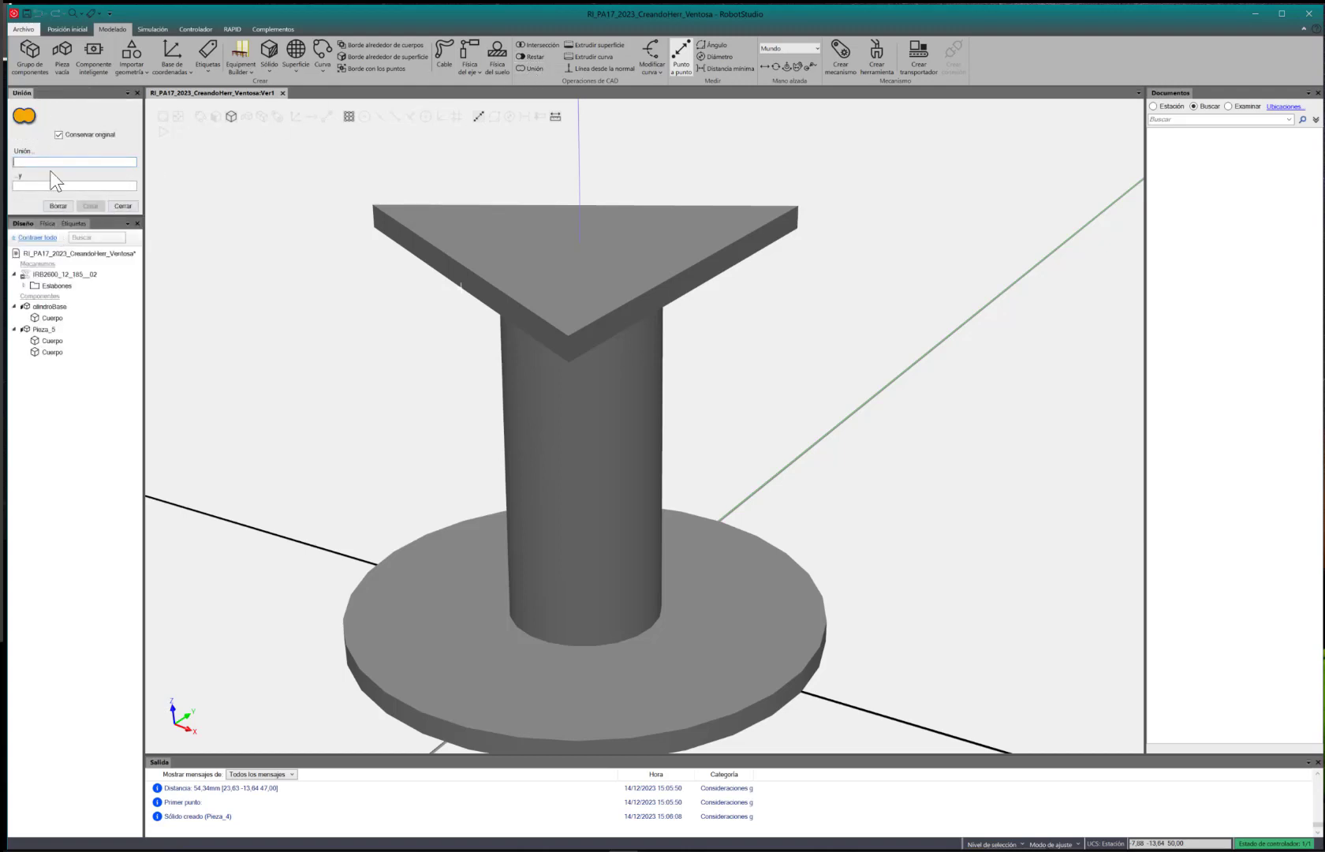
left_click(88, 135)
left_click(51, 315)
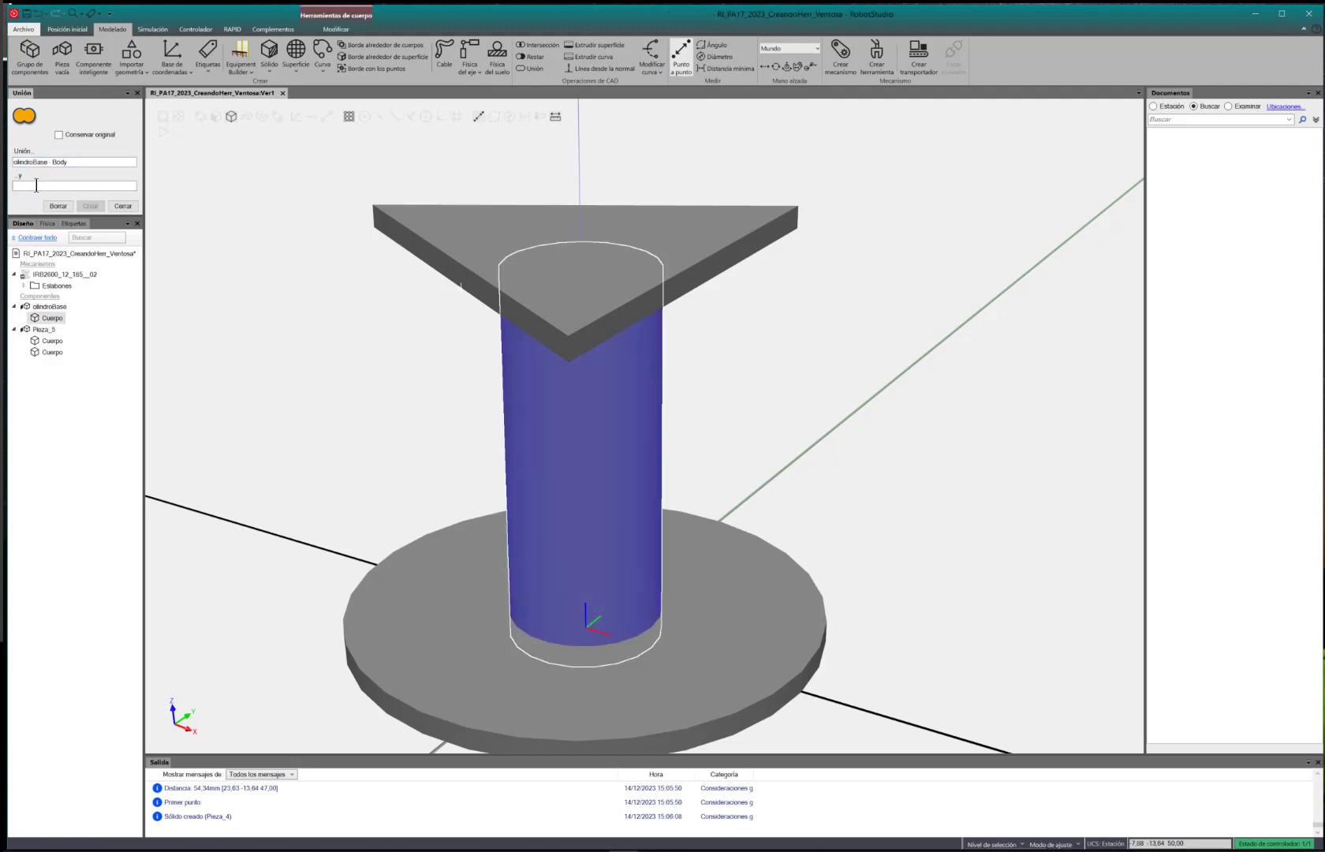
left_click(46, 342)
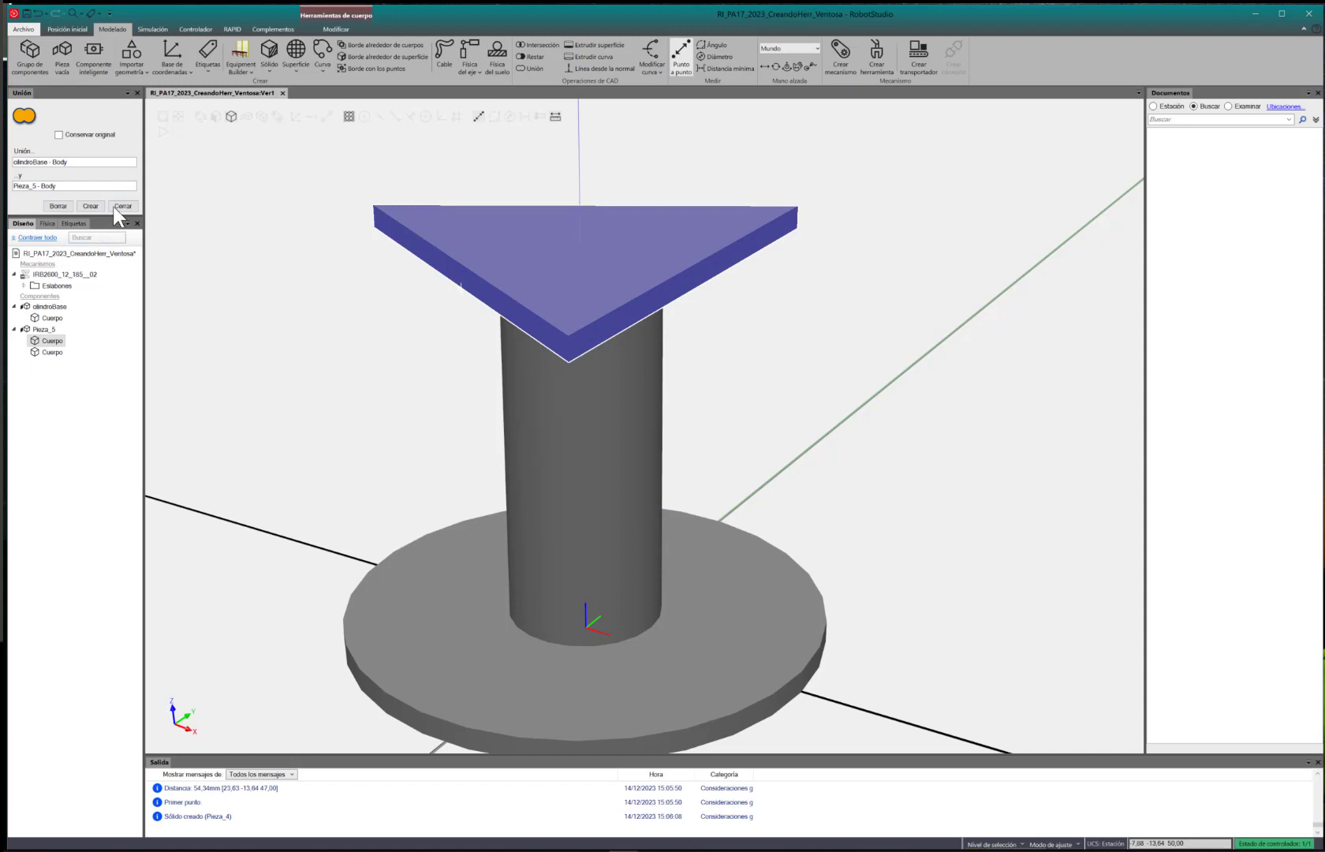
left_click(95, 208)
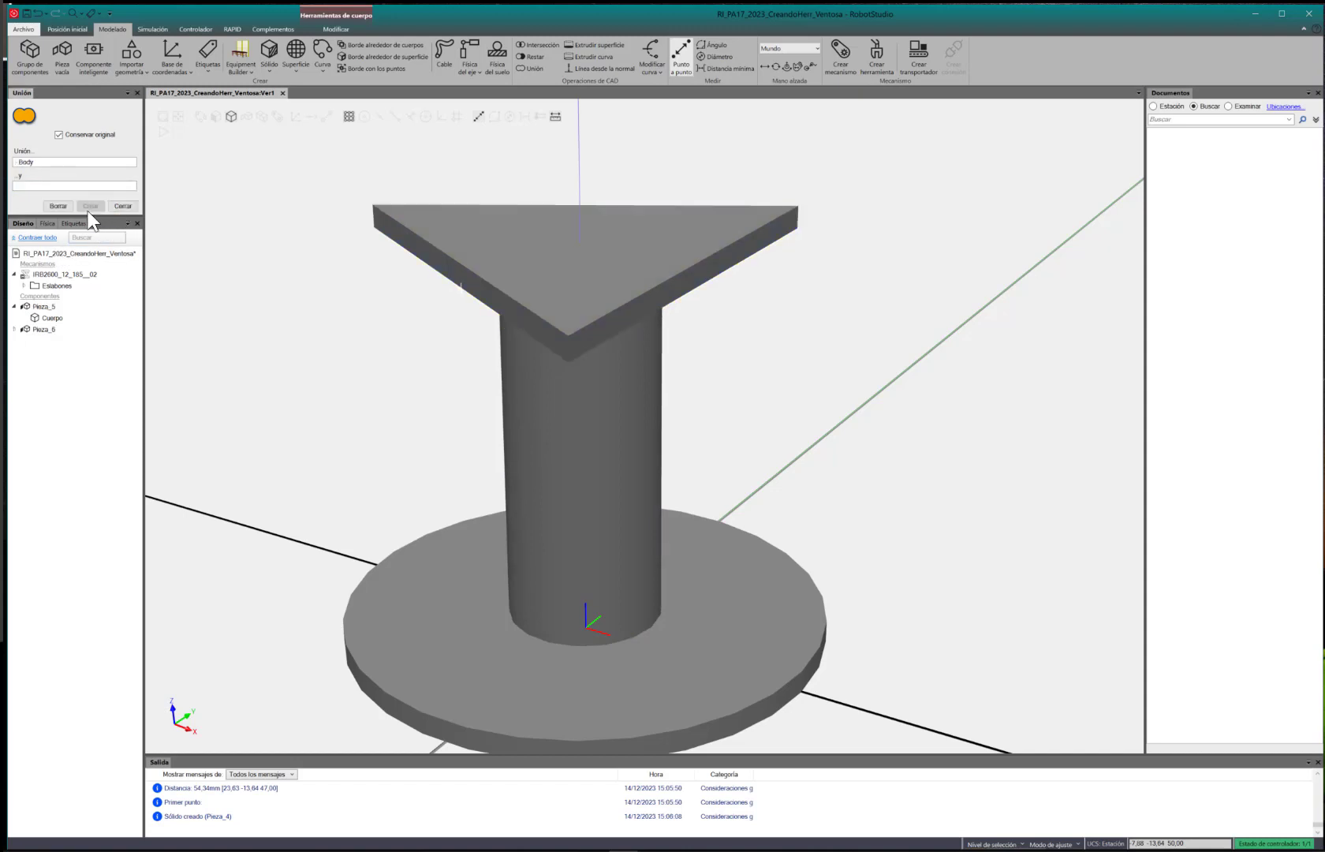
Move the disc body from Pieza_5 into Pieza_6 and delete the emptied Pieza_5 part
left_click(32, 330)
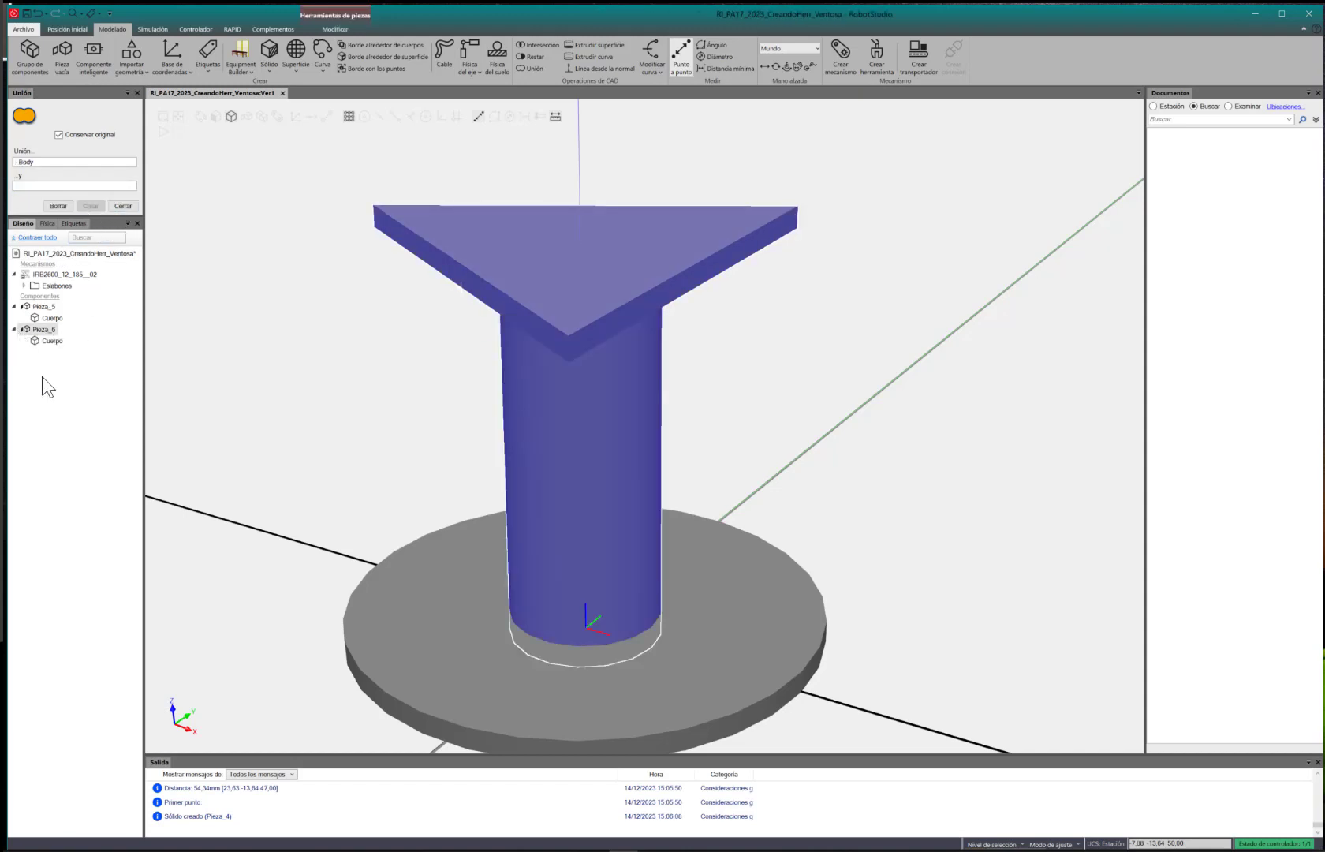
left_click(49, 341)
left_click(52, 318)
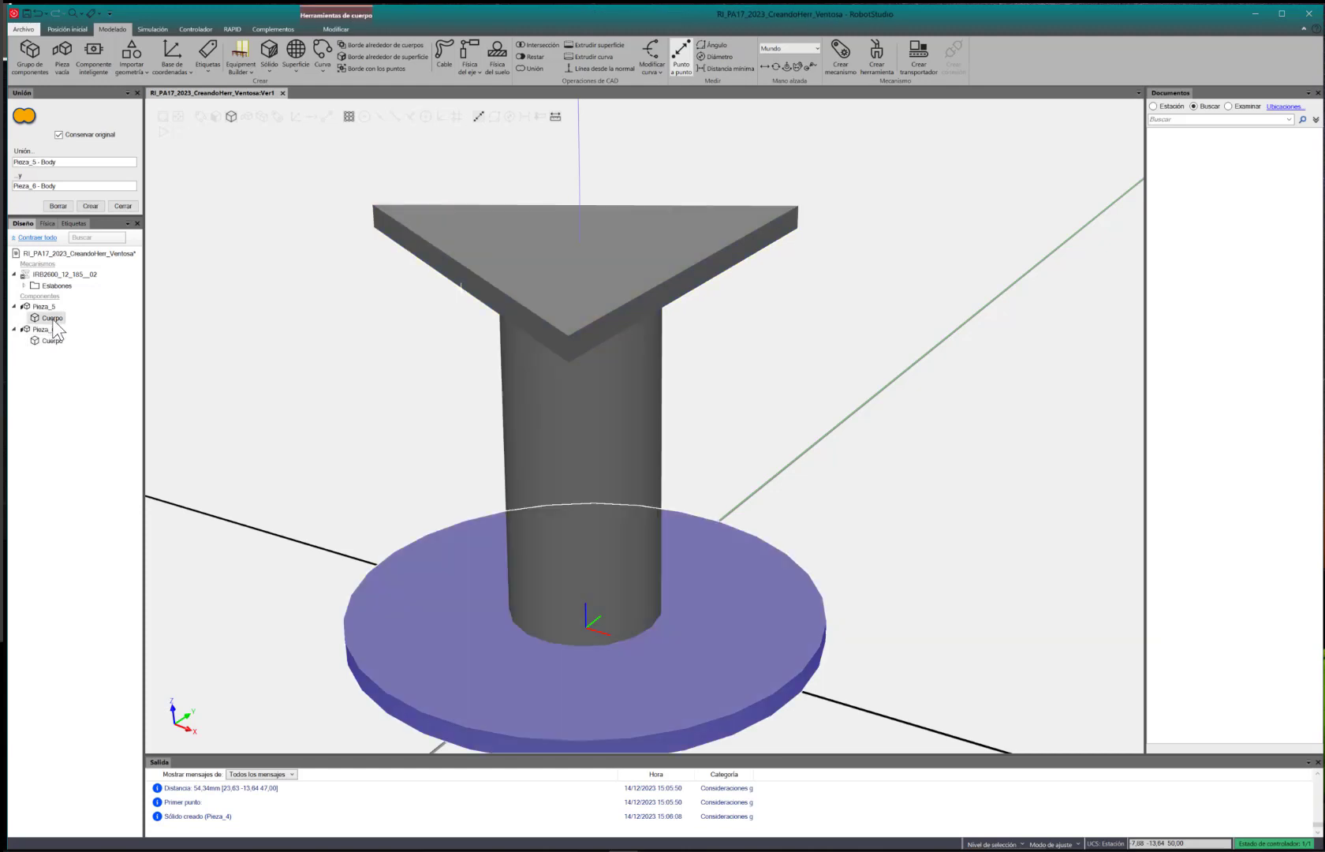
left_click(49, 328)
left_click(50, 306)
left_click(52, 329)
left_click(49, 355)
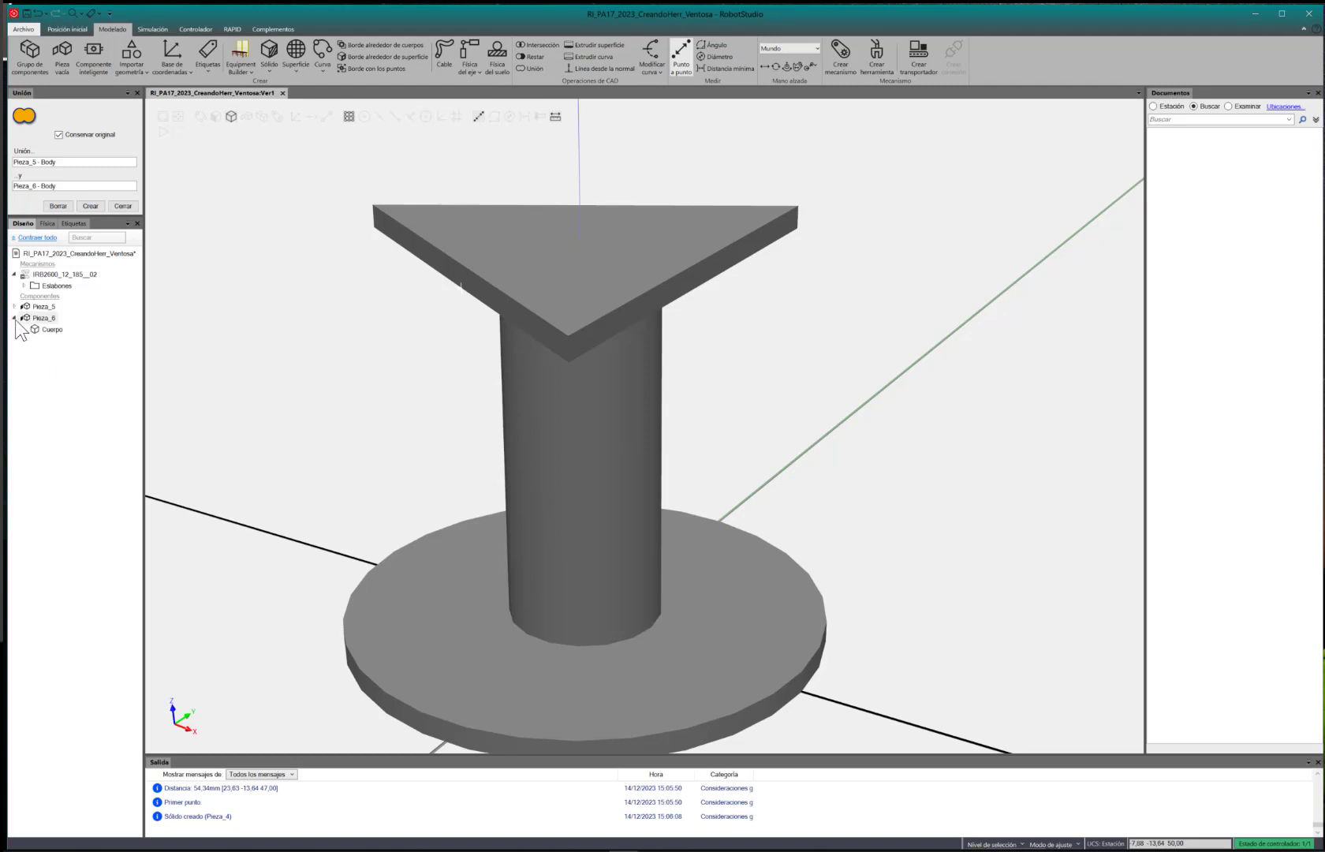
left_click(46, 319)
left_click_drag(45, 319, 43, 329)
key("Delete")
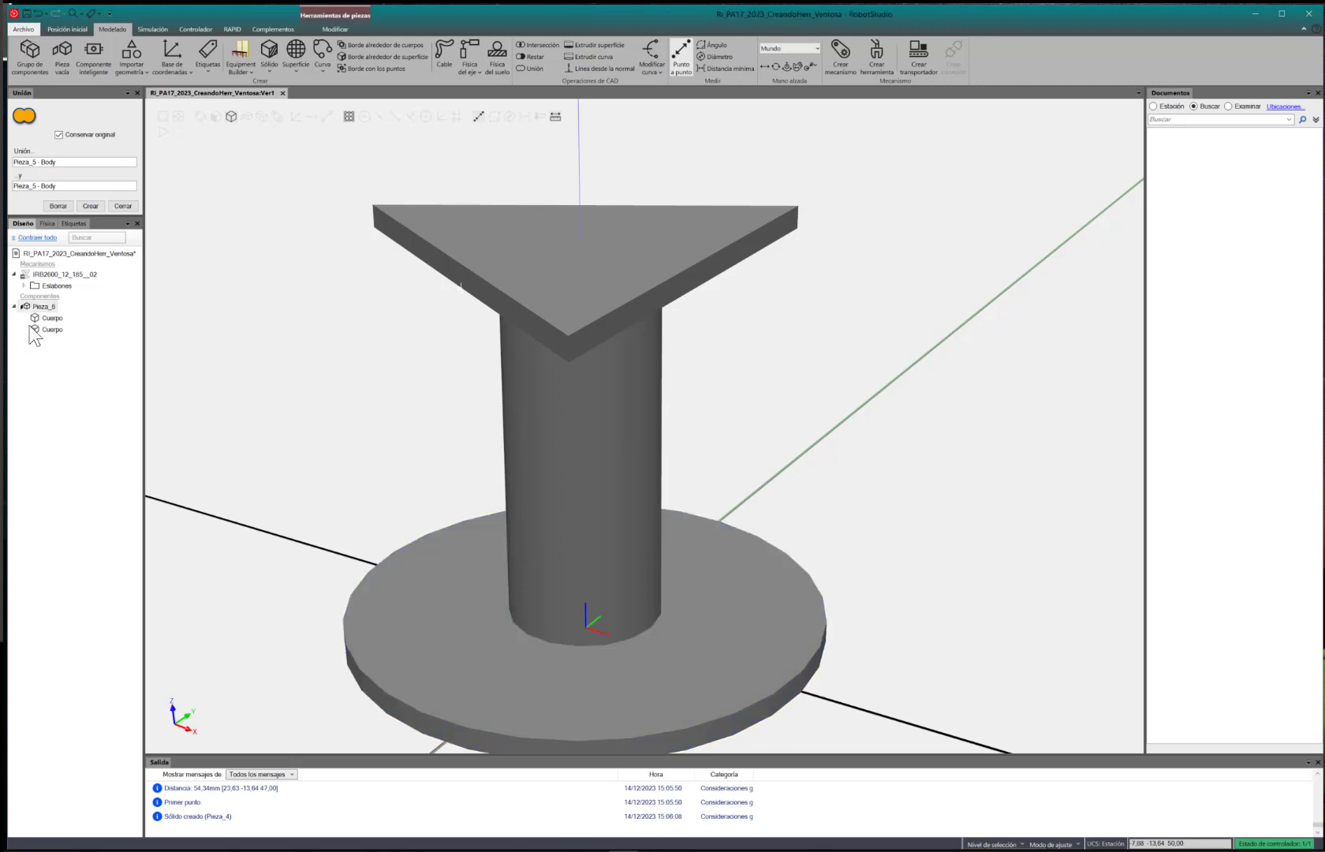
Rename the combined part Pieza_6 as BaseHerramienta and close the Union tool
left_click(44, 307)
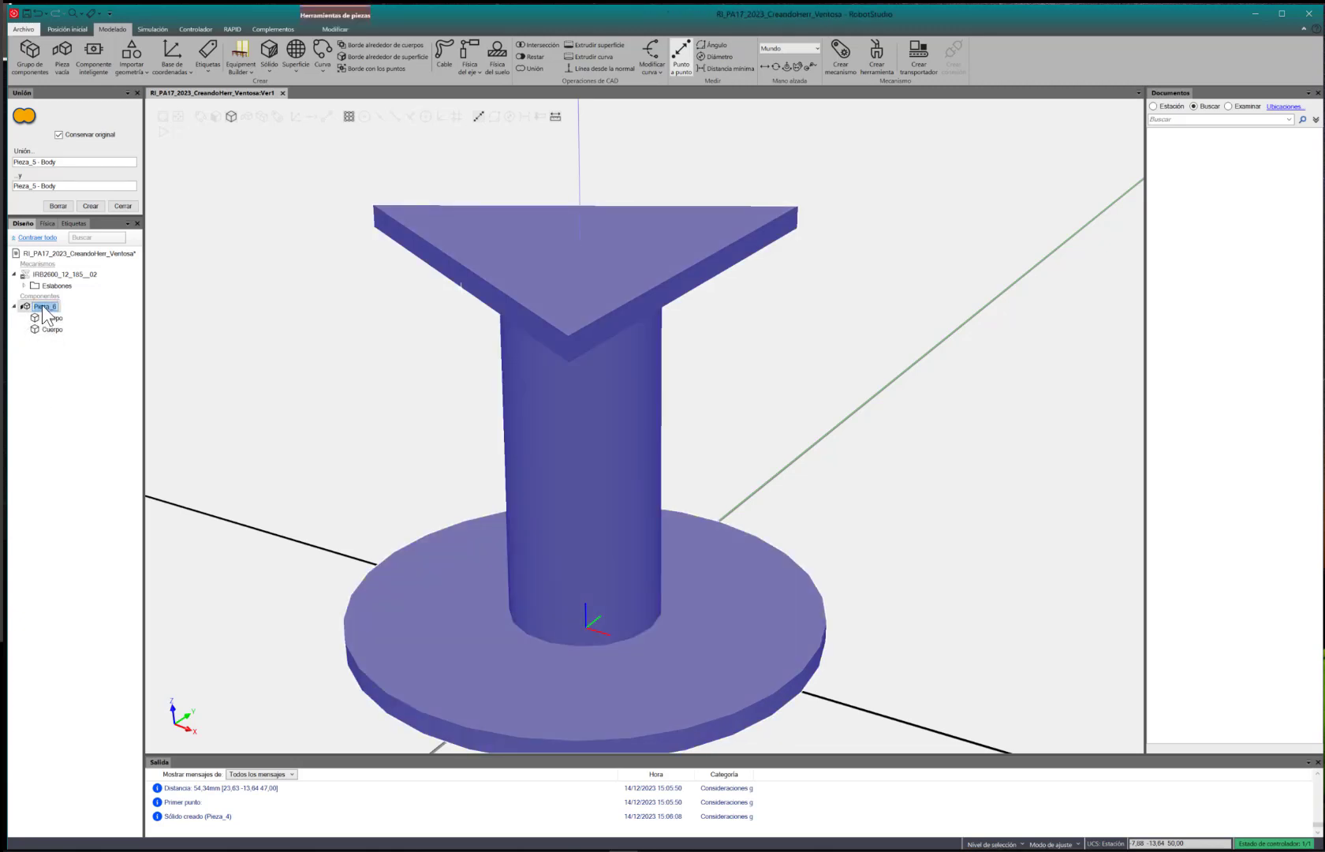
type("BaseHerramienta")
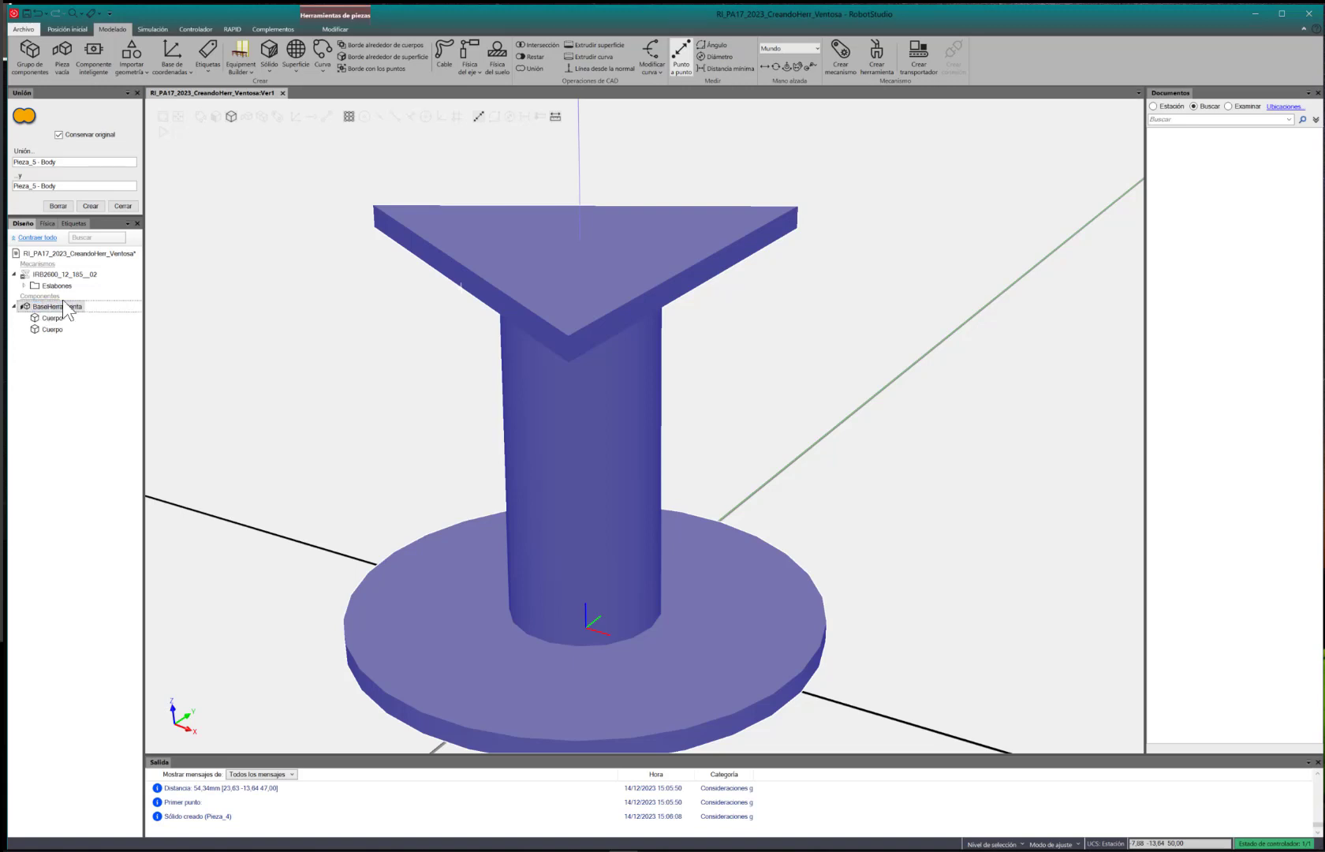
key("Return")
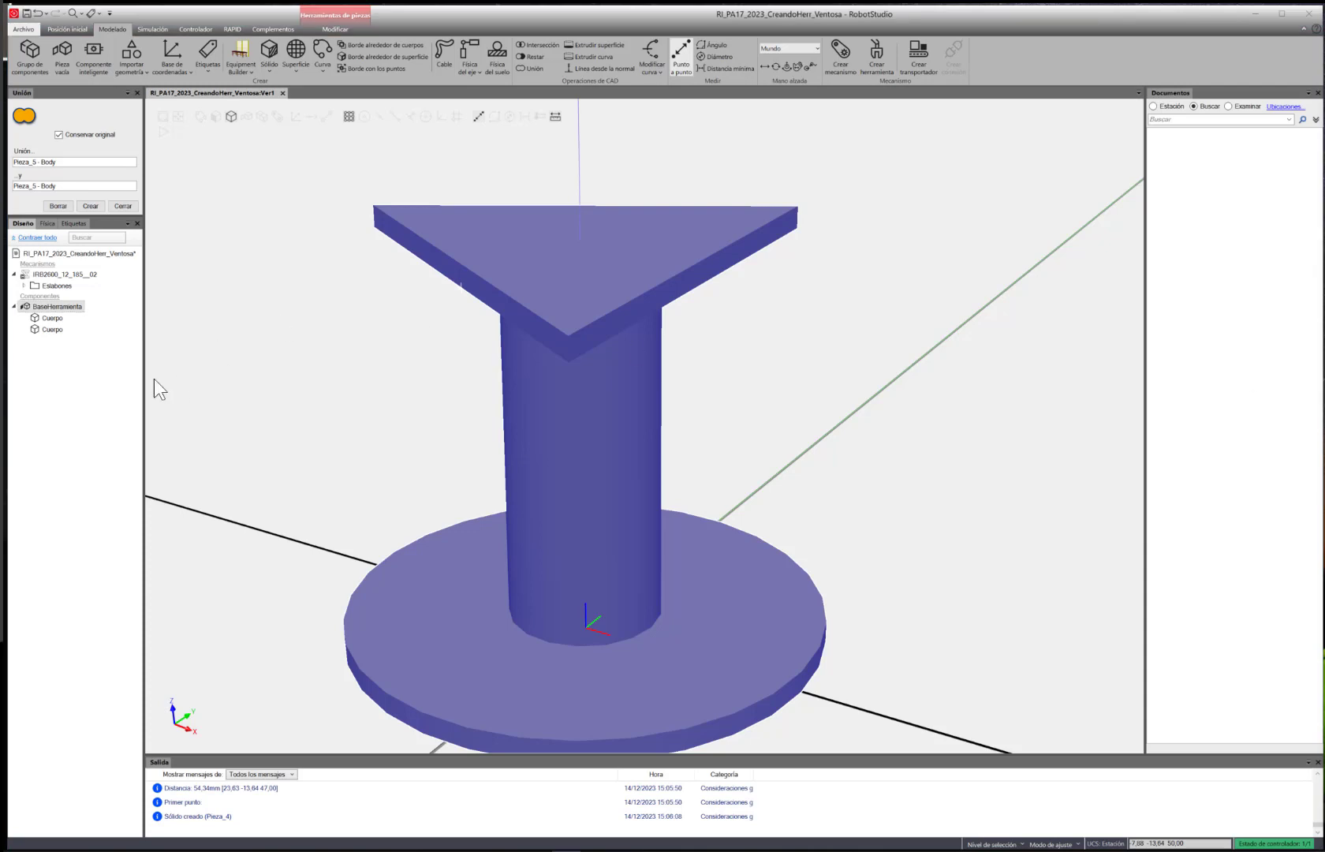
left_click(83, 348)
left_click(14, 306)
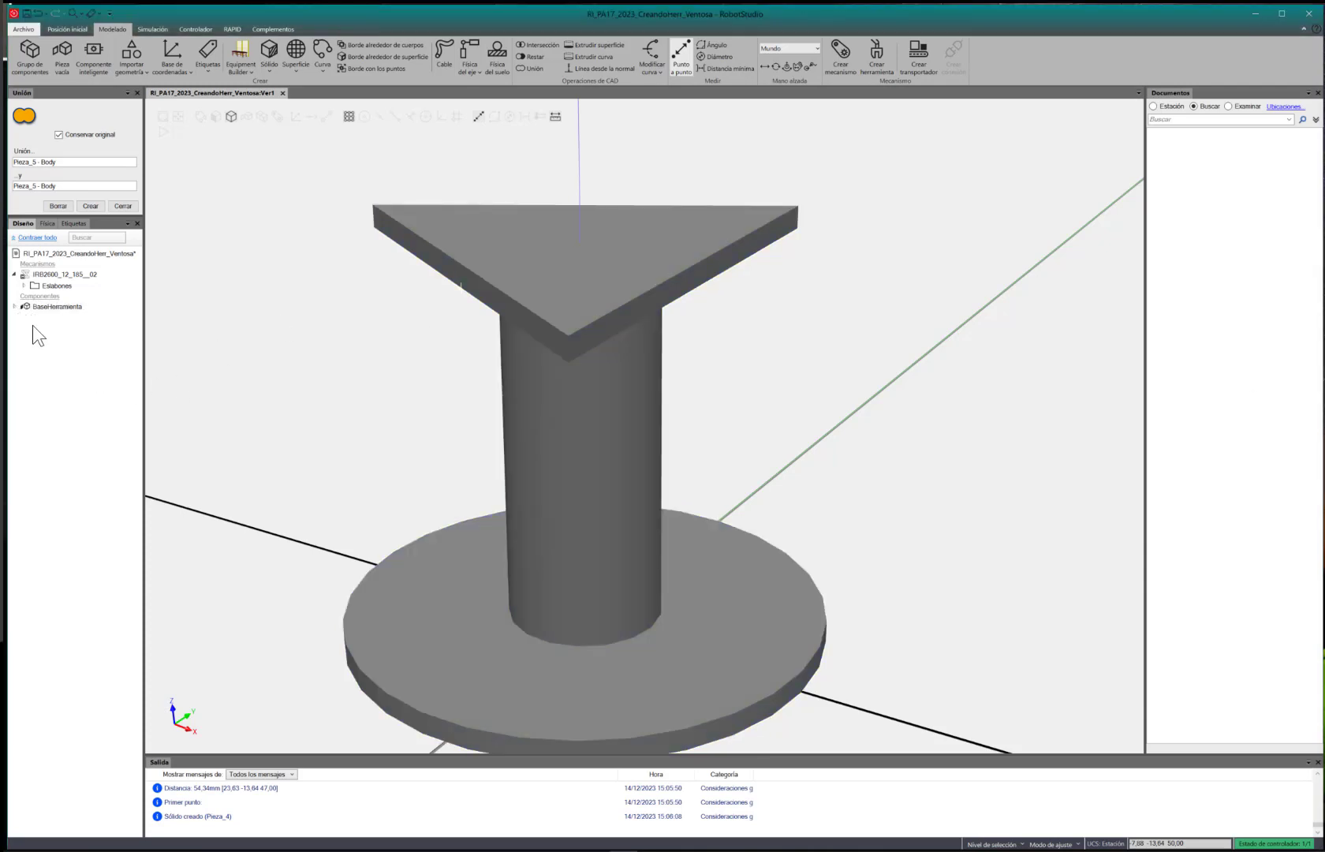
left_click(14, 305)
left_click(55, 306)
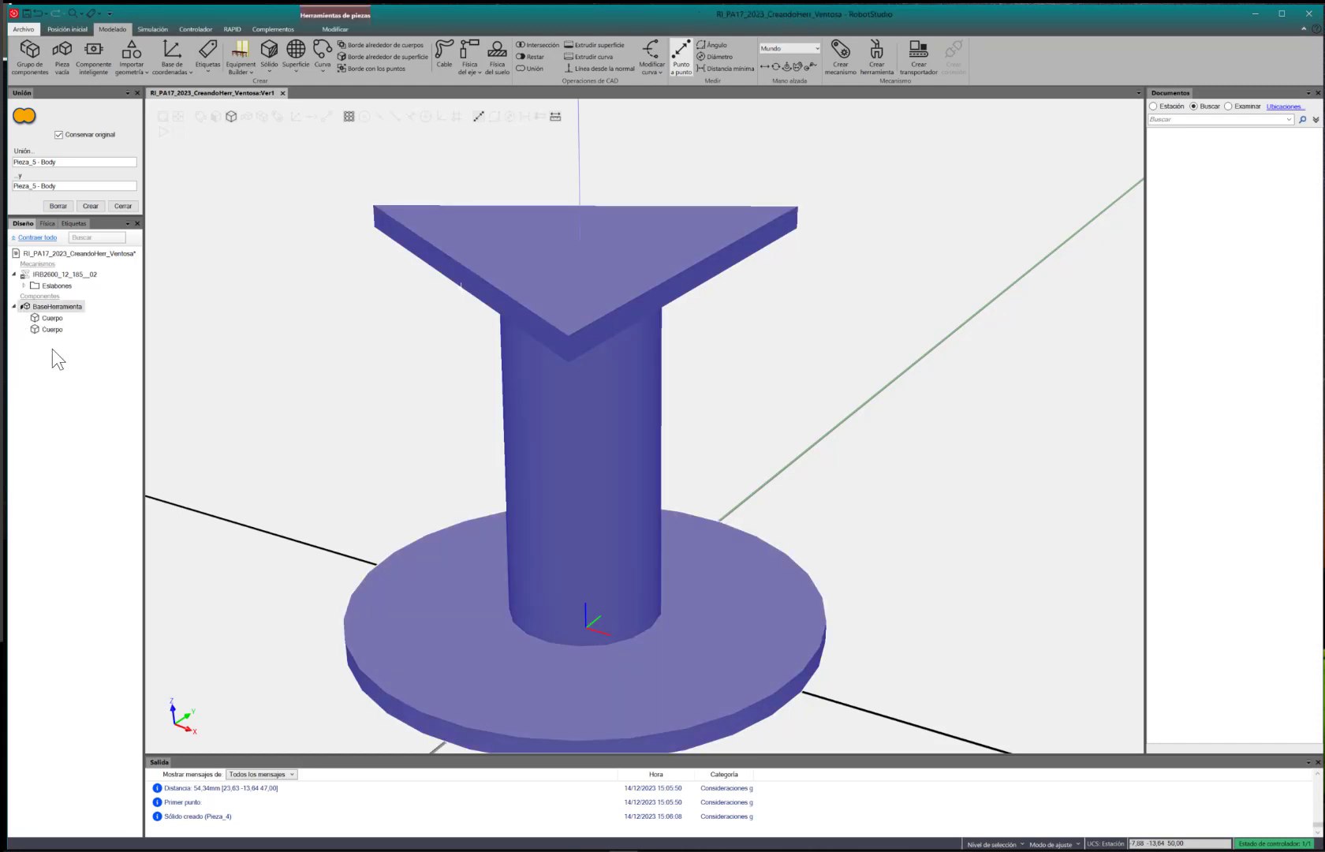
left_click(52, 349)
left_click(14, 306)
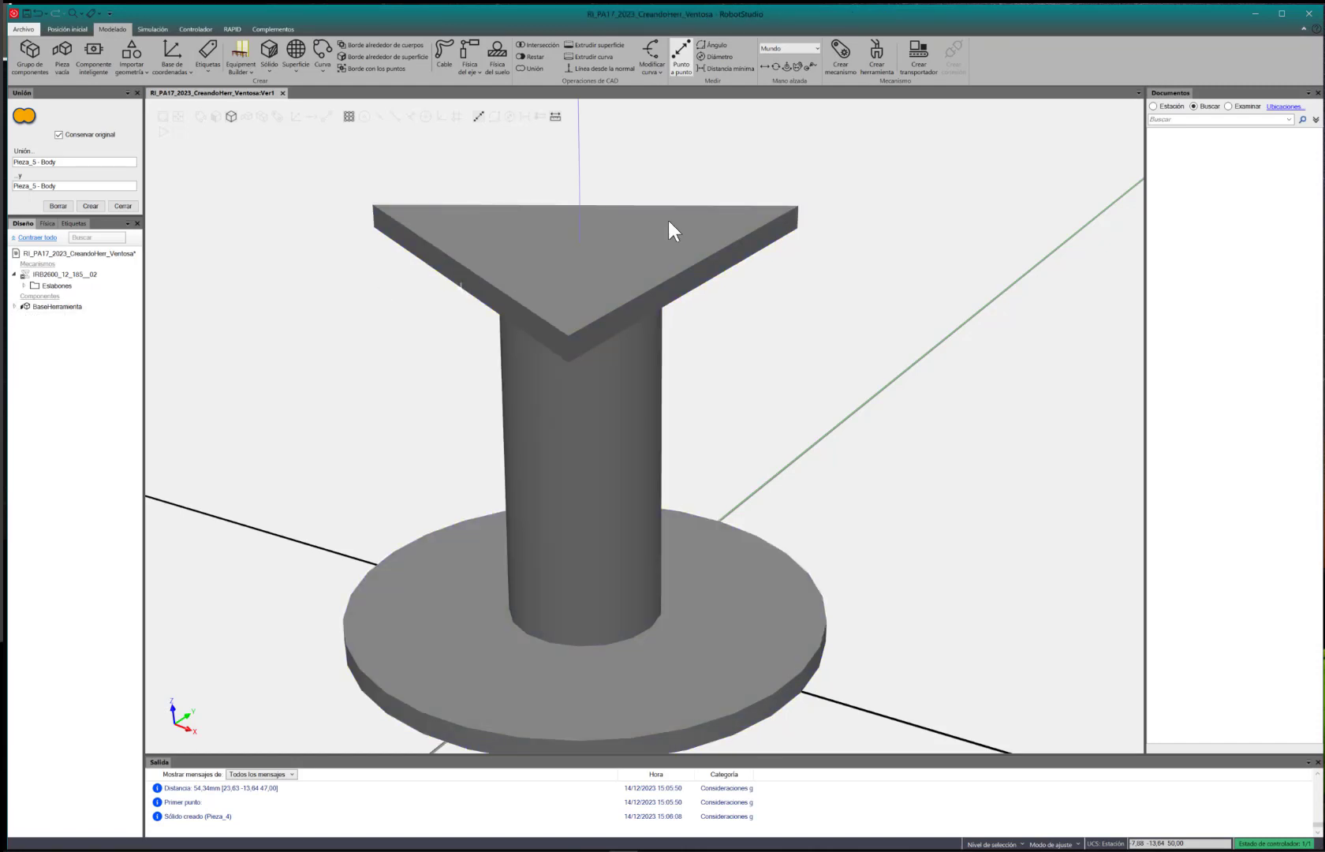
left_click(127, 207)
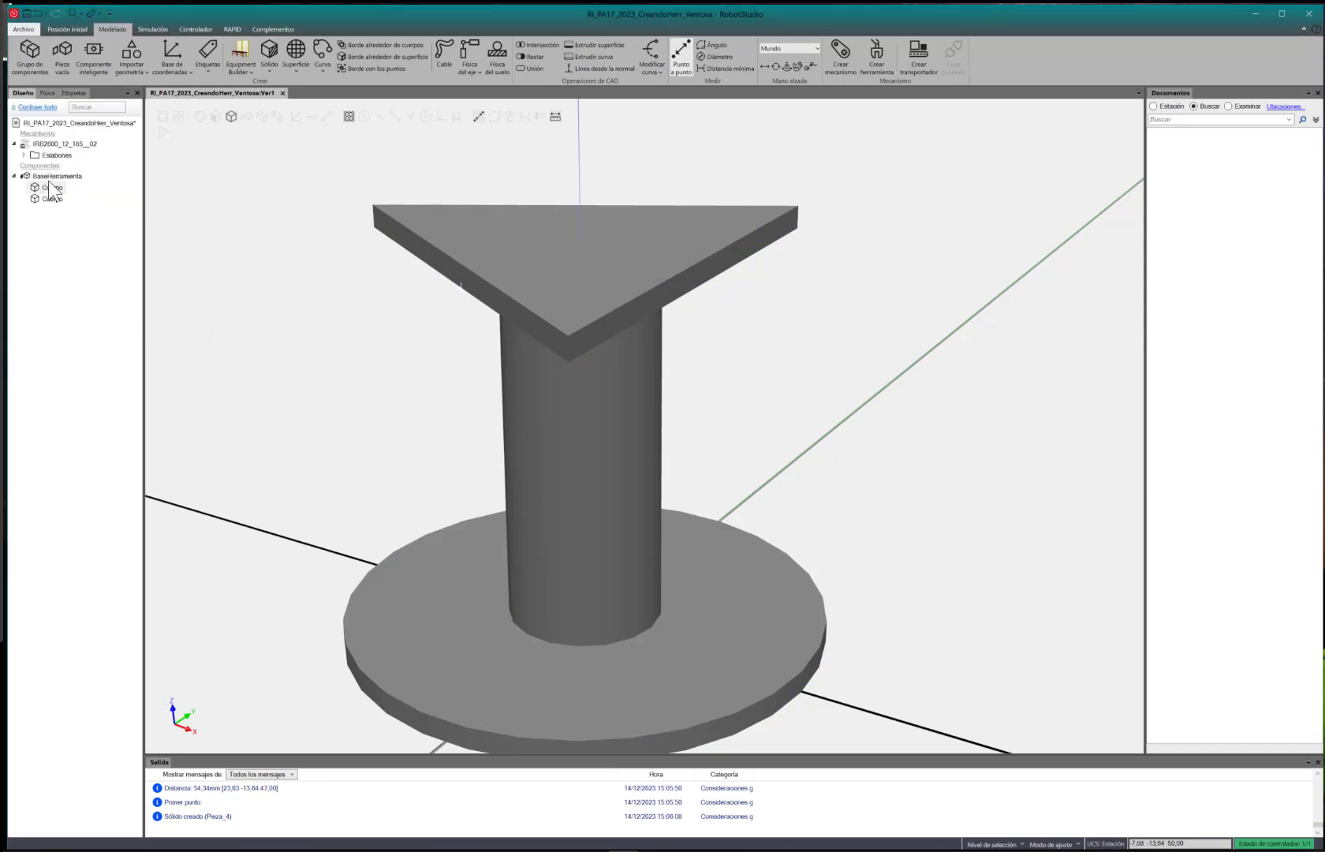
Examine the two bodies inside BaseHerramienta and the corners of the triangular plate
left_click(49, 178)
left_click(49, 198)
left_click(52, 187)
left_click(49, 198)
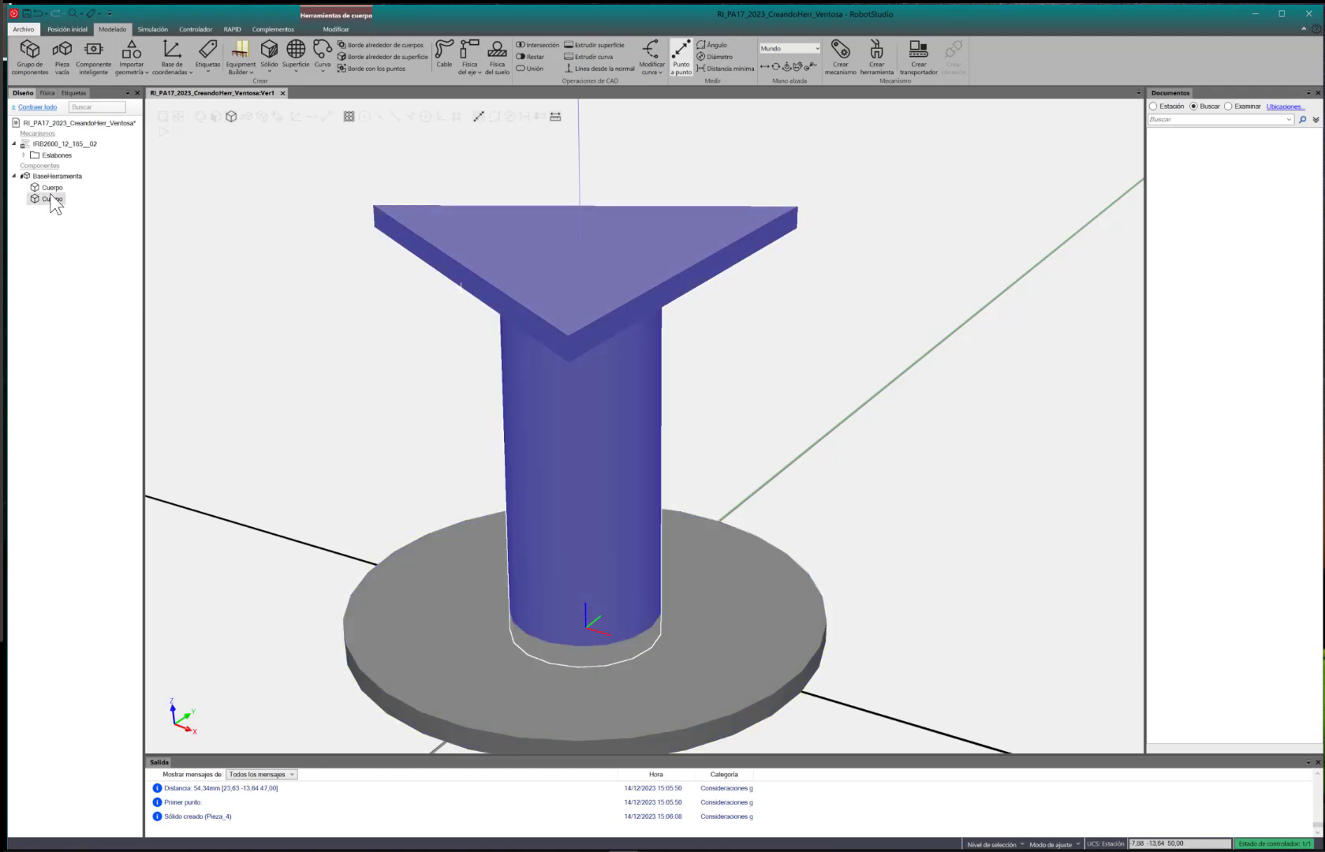
left_click(60, 218)
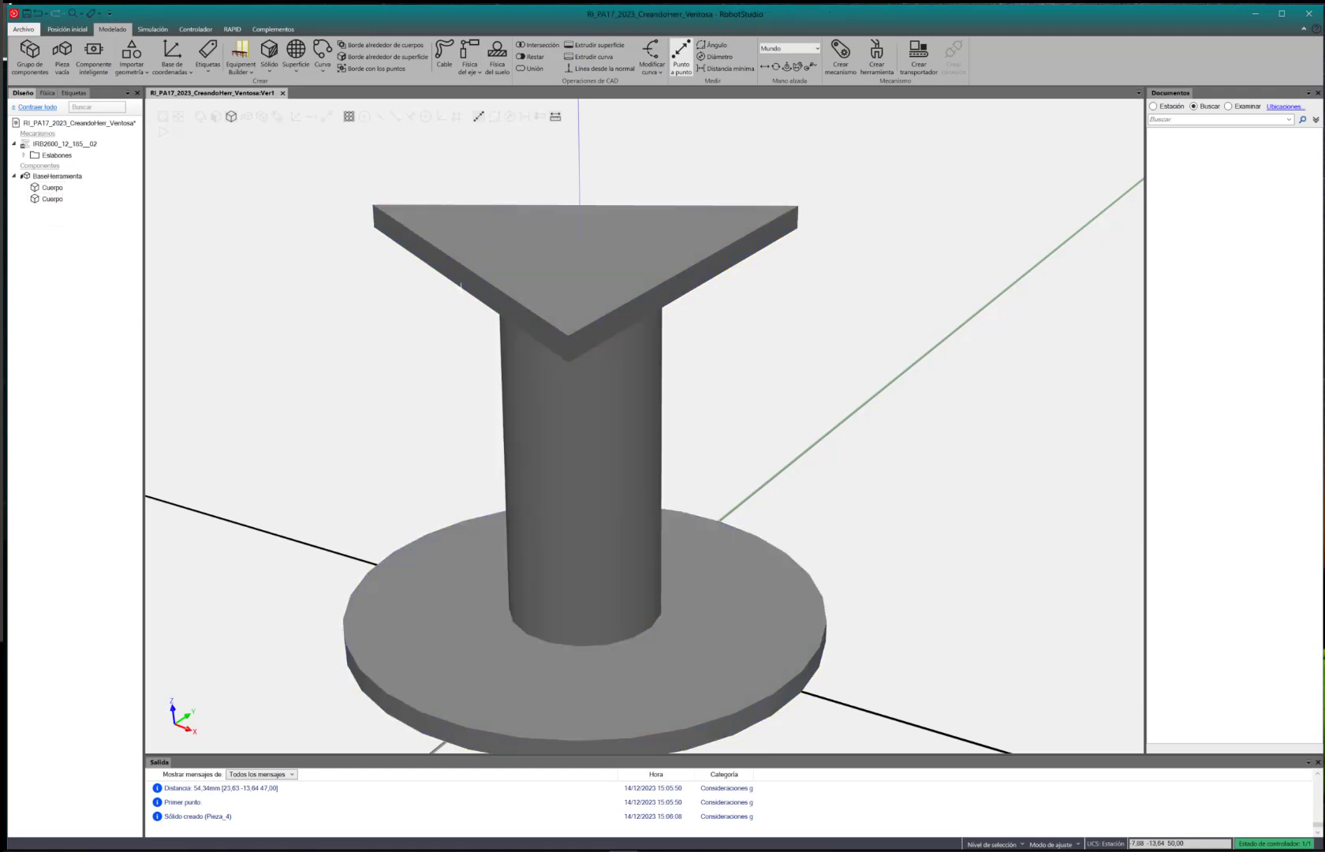
scroll(639, 323, "down", 4)
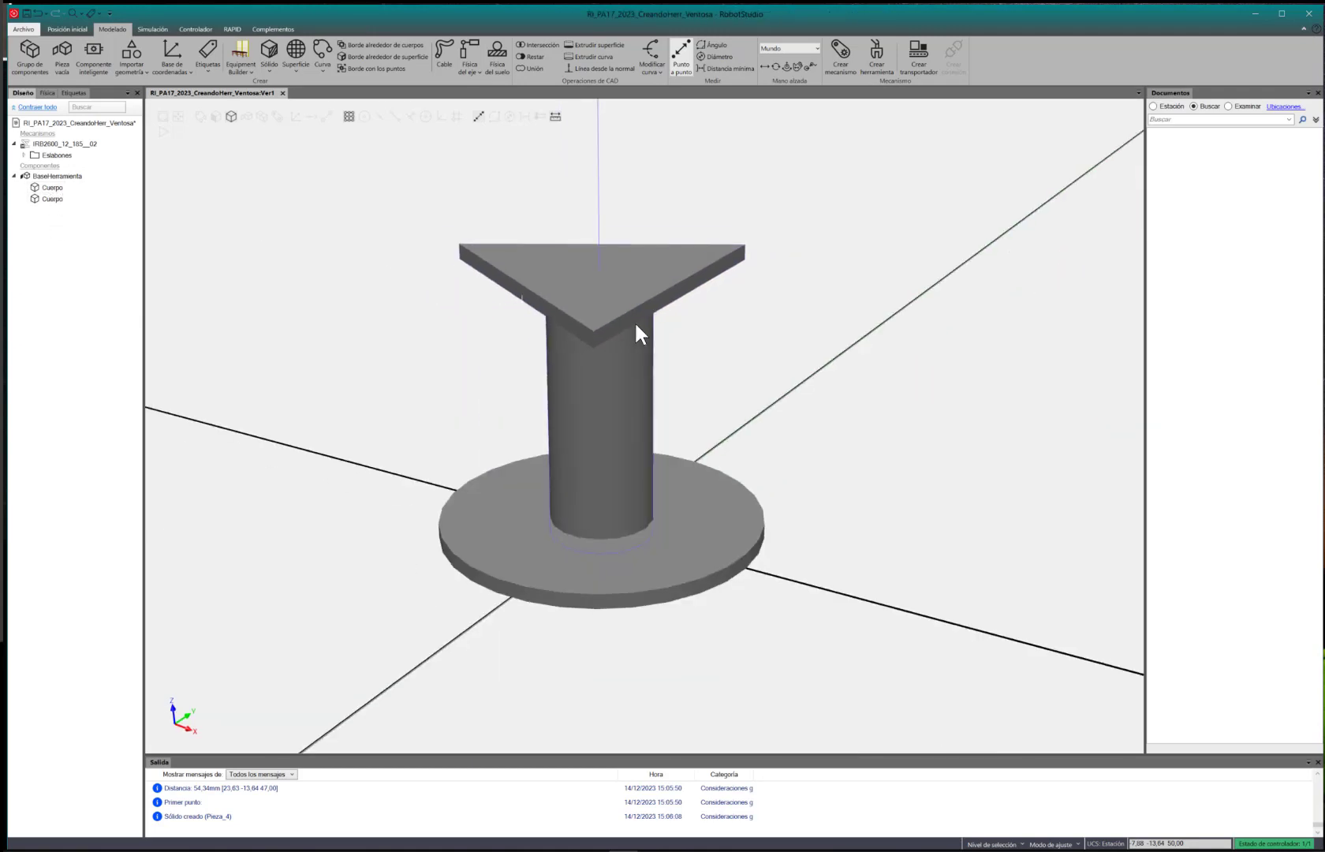
mouse_move(630, 333)
left_mouse_down("ctrl")
mouse_move(610, 365)
mouse_move(606, 336)
left_mouse_up("ctrl")
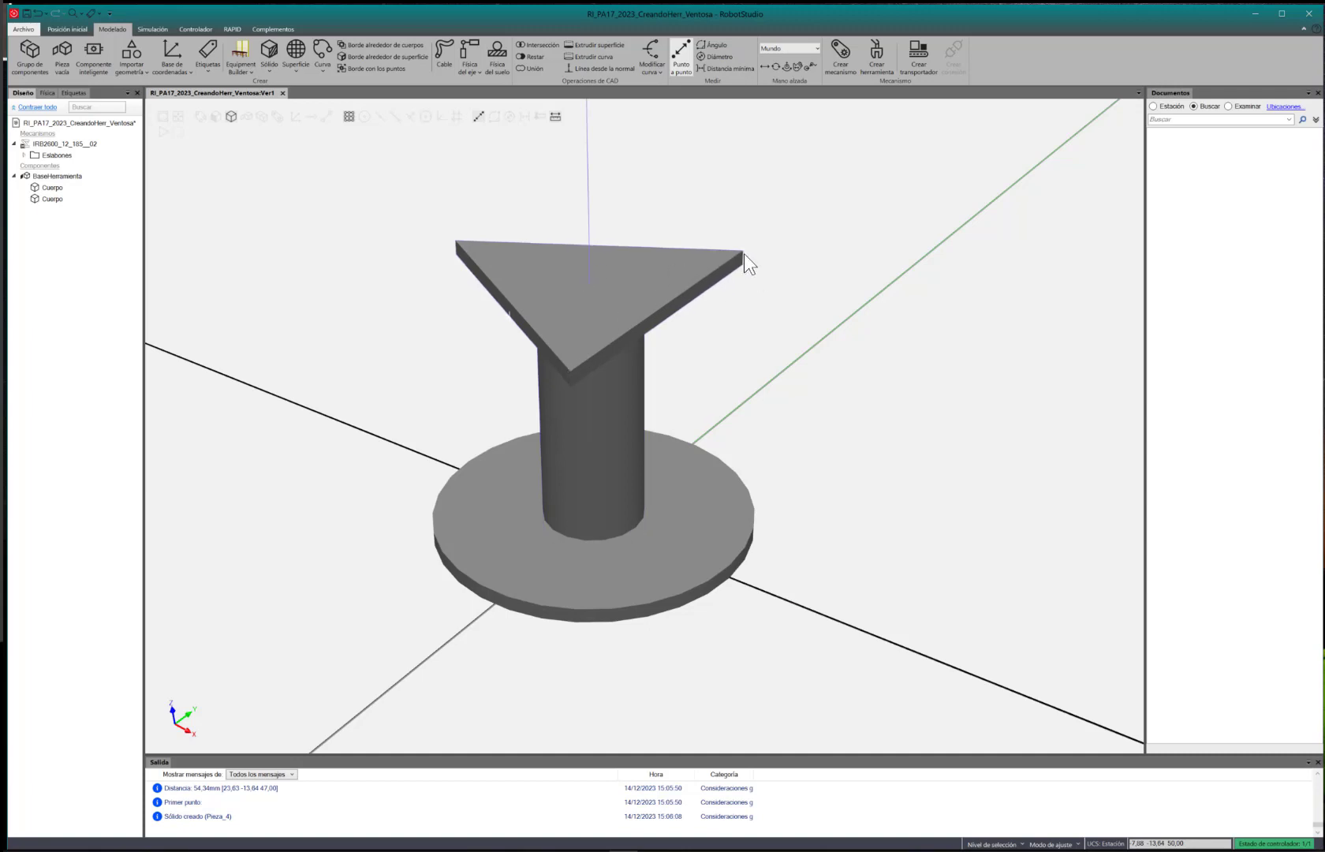
scroll(743, 254, "up", 2)
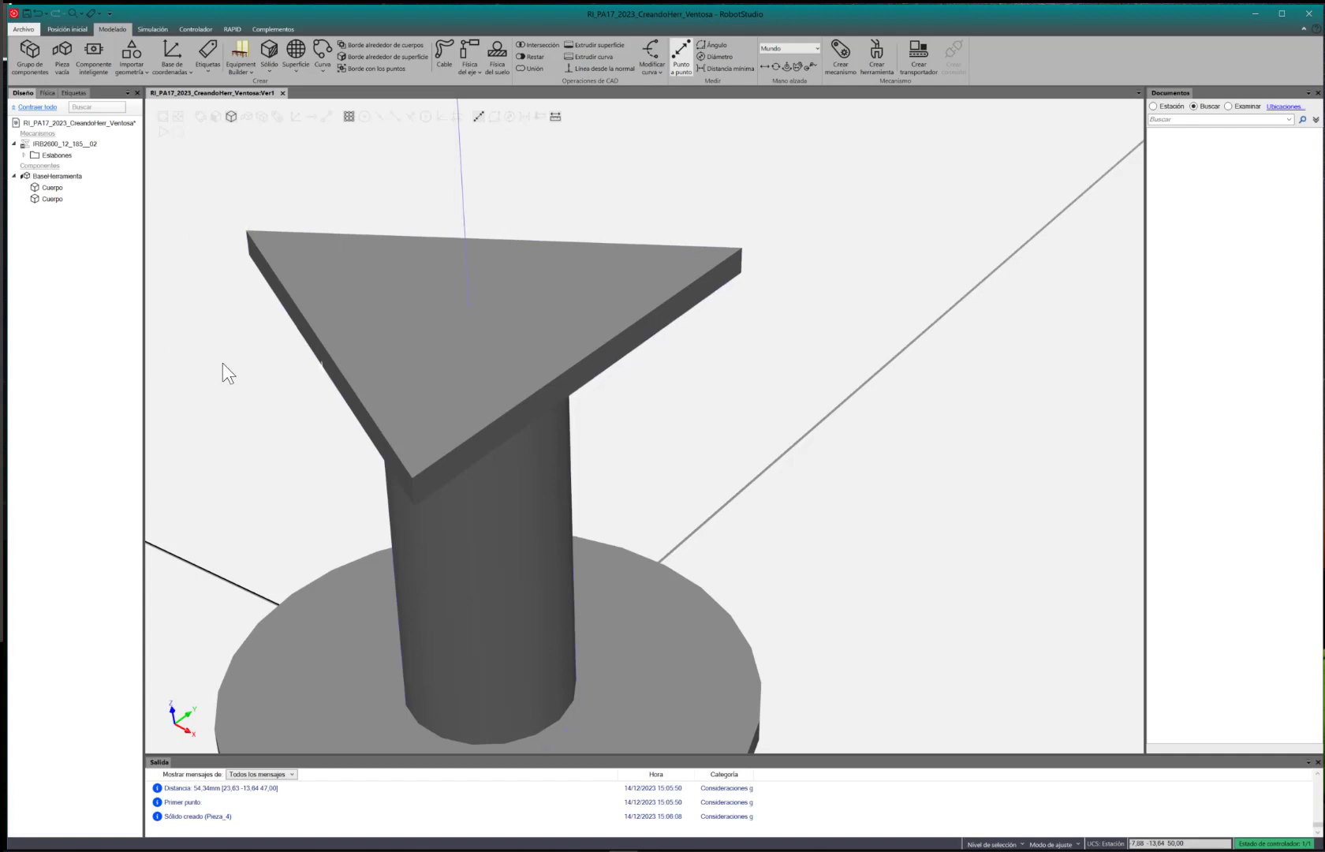
scroll(364, 432, "down", 1)
left_click_drag(273, 460, 351, 450, "ctrl")
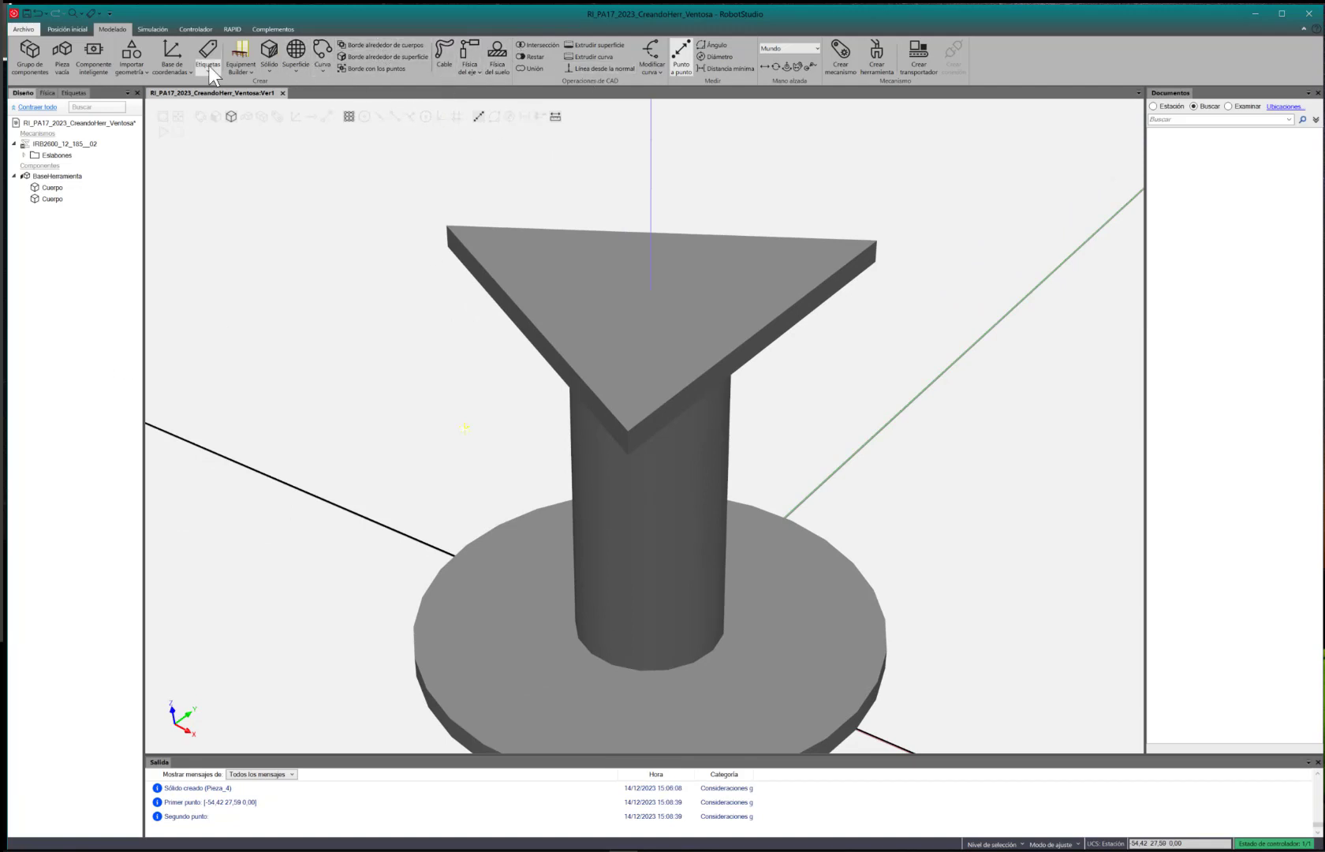
Create a line on the triangular plate's top face from its corner at (-31.50, 0, 53) to the centre at (0, 0, 53)
left_click(296, 71)
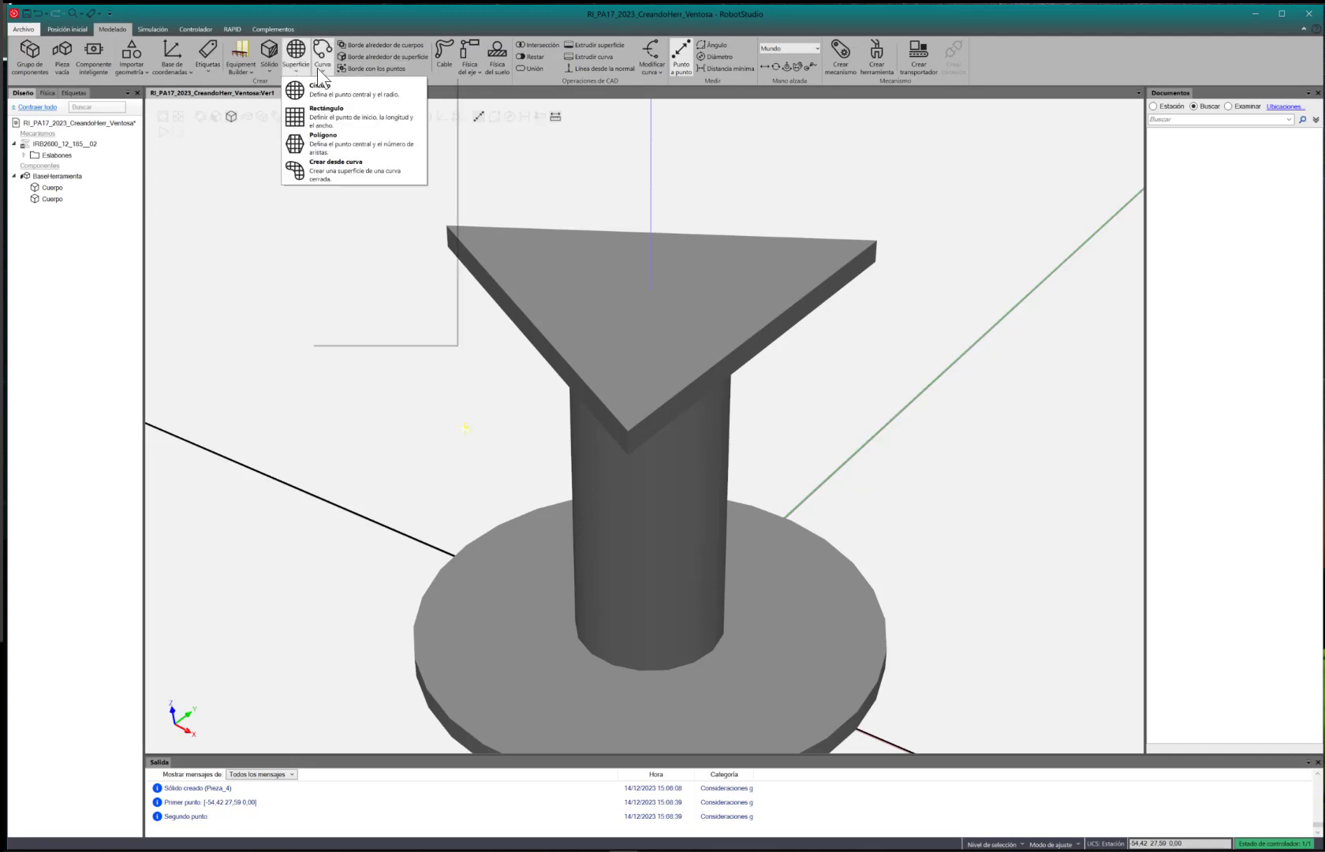
left_click(322, 69)
left_click(339, 89)
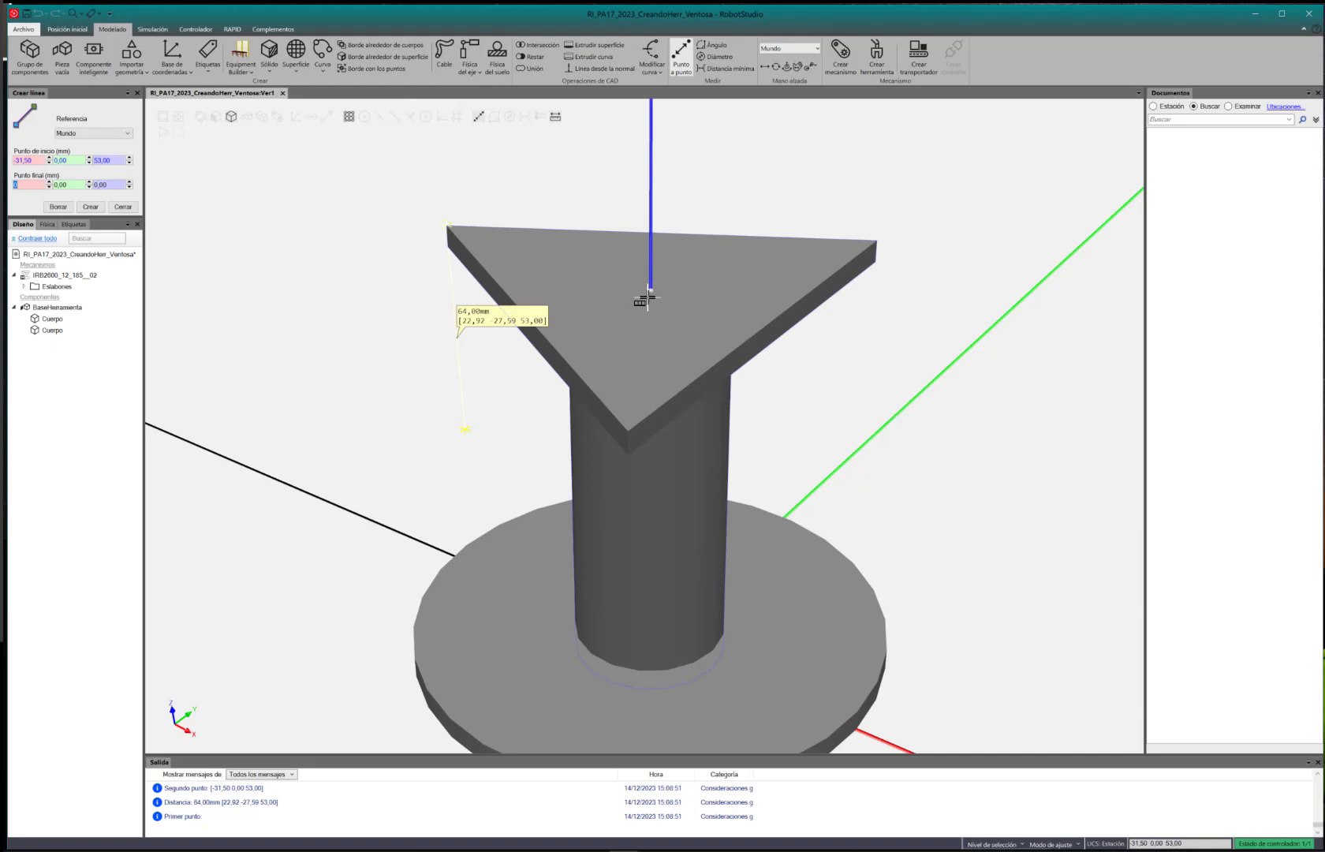
left_click(648, 292)
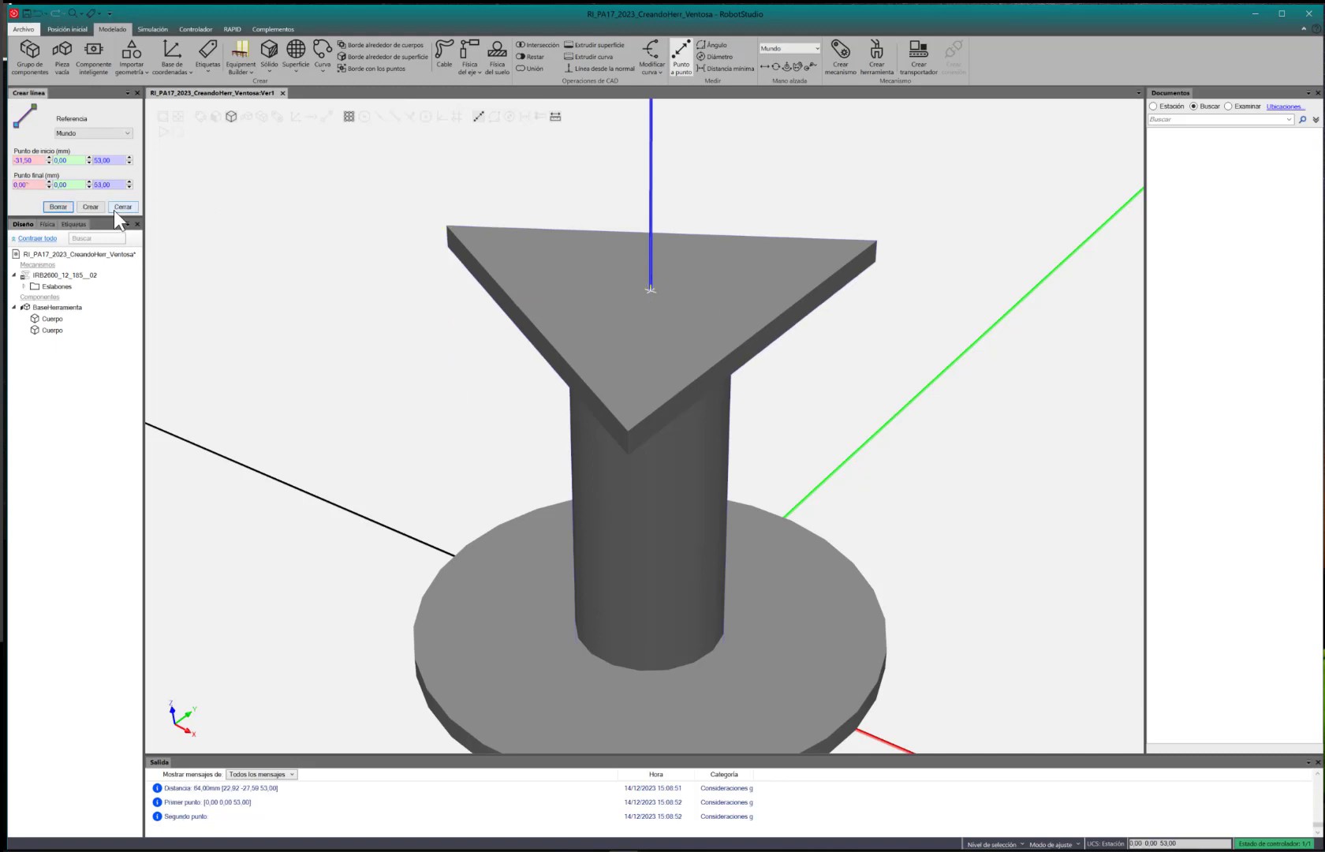
left_click(93, 207)
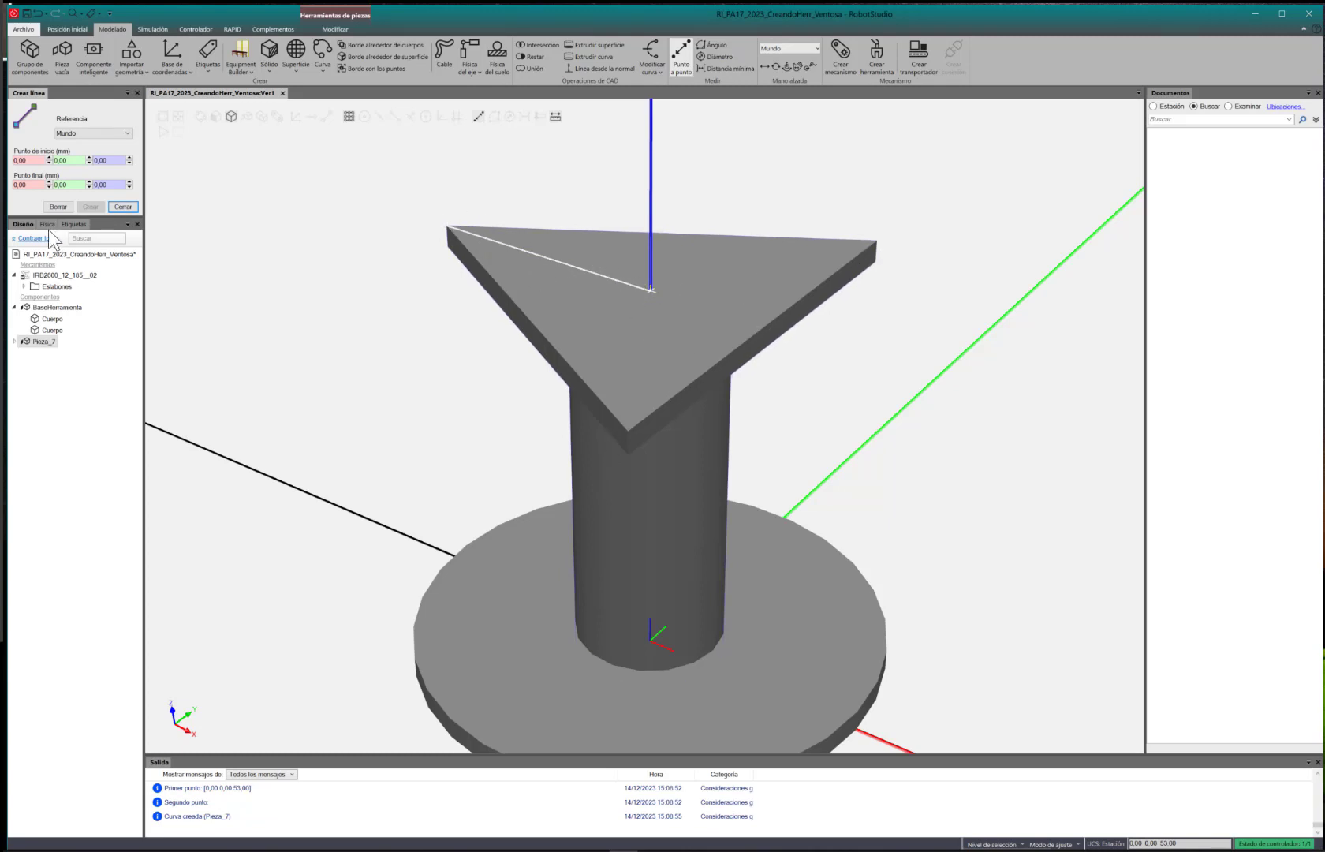
Delete the part containing the corner-to-centre line and close the line creation tool
left_click(61, 210)
left_click(89, 287)
left_click(44, 341)
key("Delete")
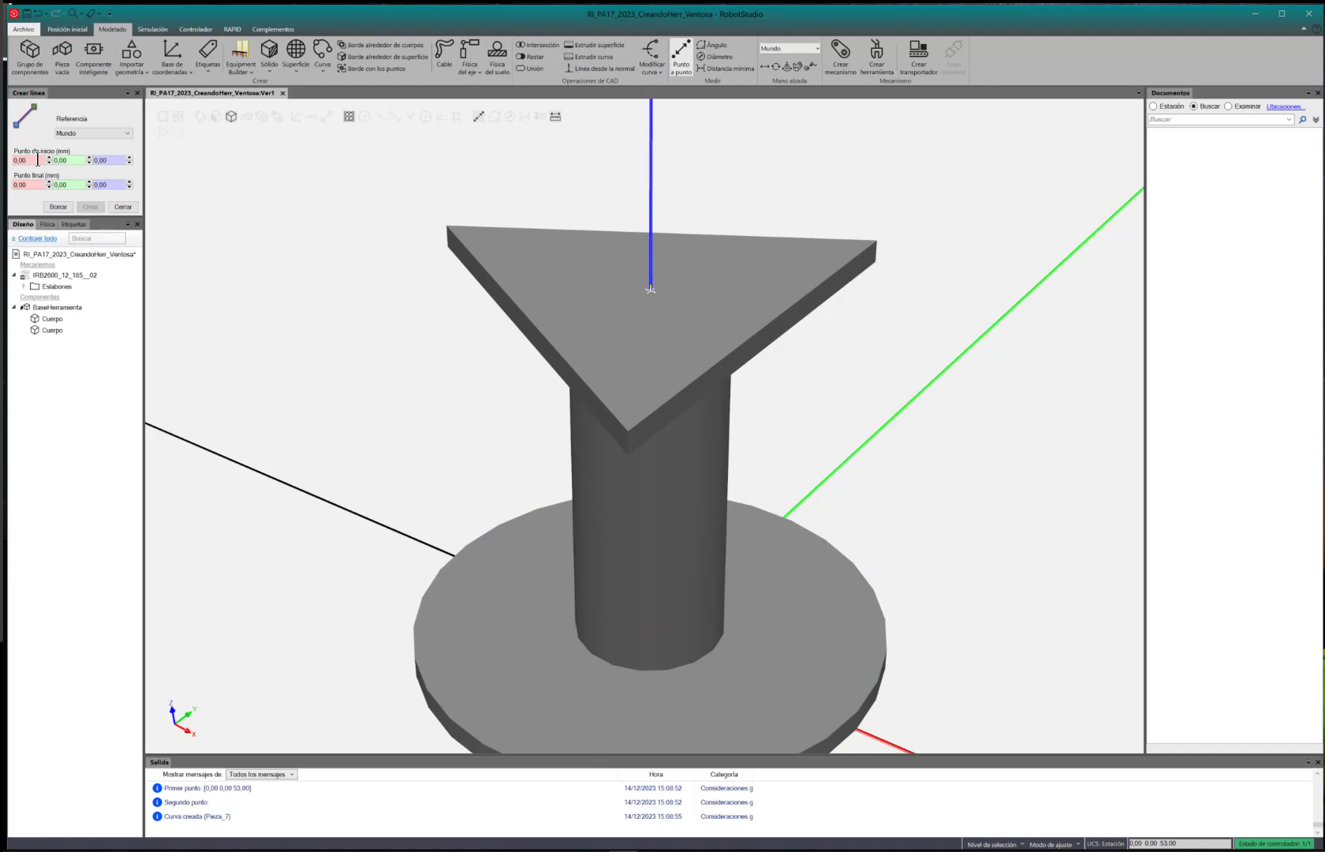
scroll(604, 351, "up", 2)
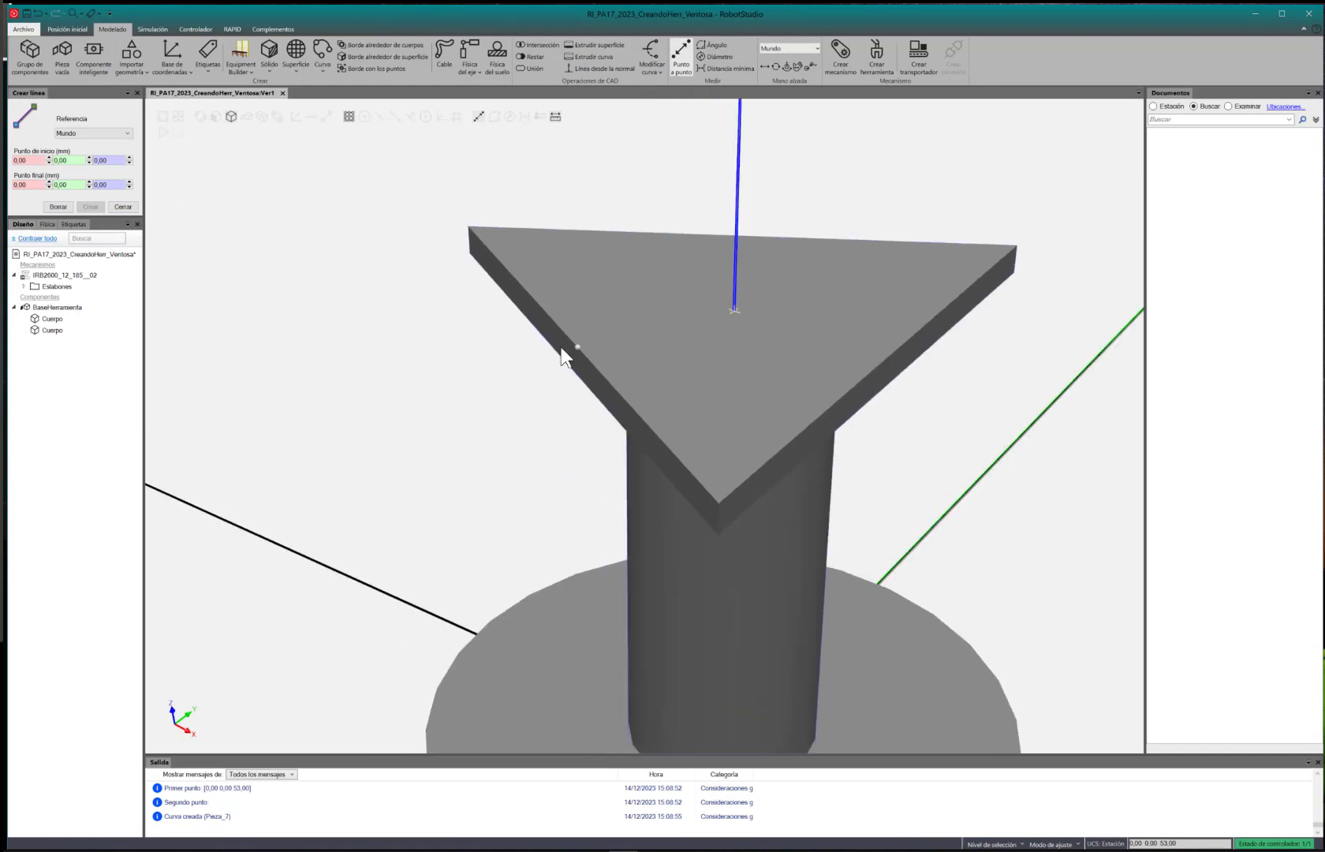
left_click(122, 206)
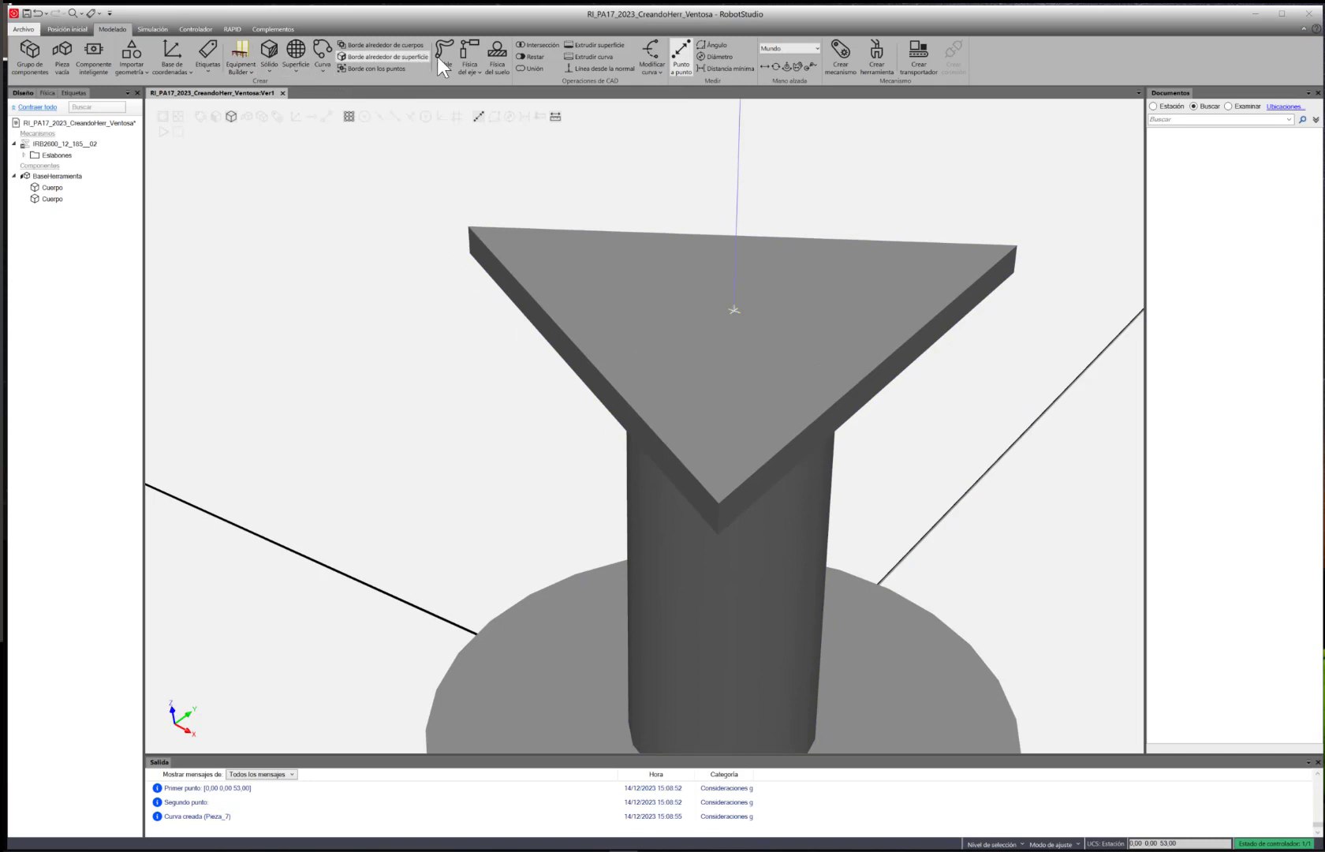
Create a solid cylinder 3 mm in diameter and 15 mm high, based at the plate's corner (-31.50, 0, 53)
left_click(272, 67)
left_click(320, 171)
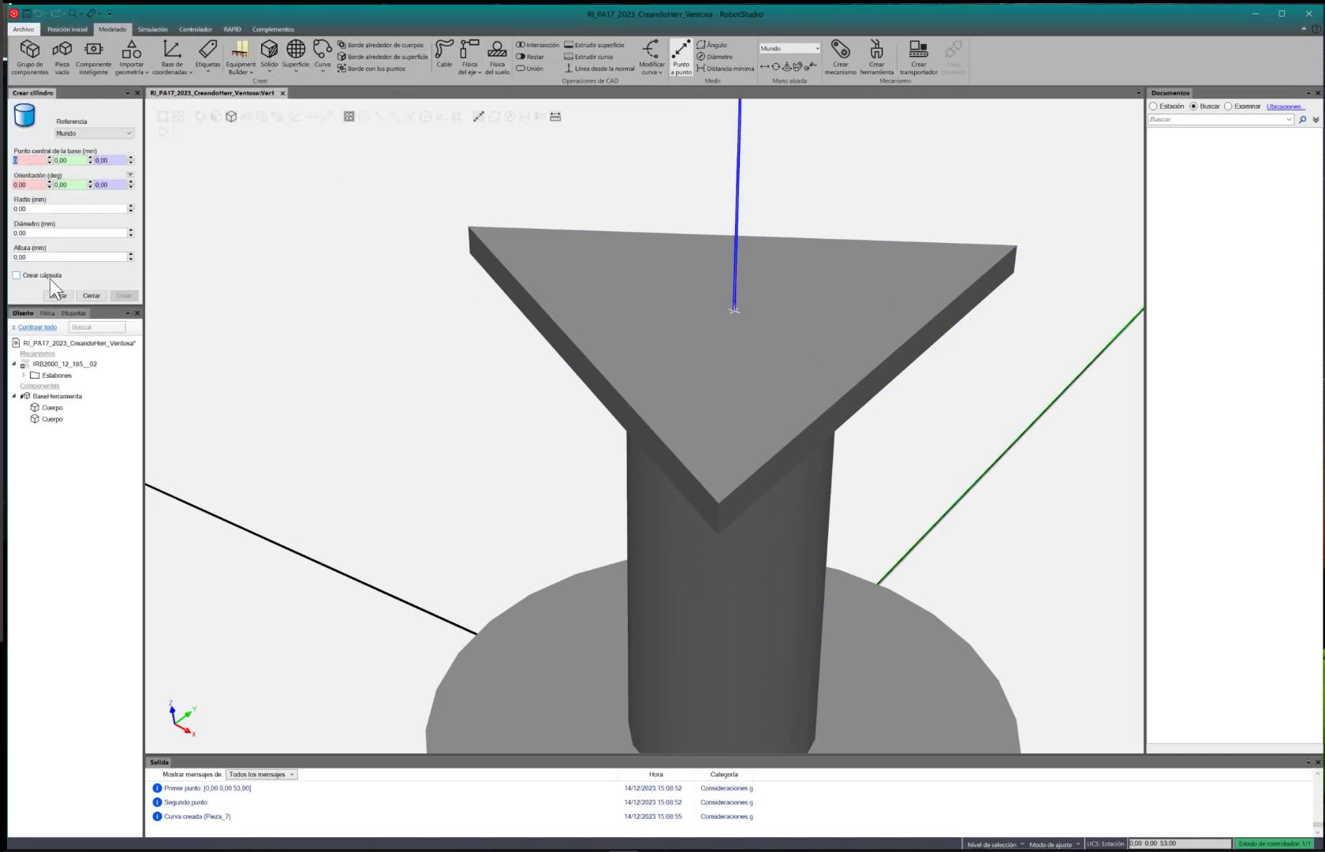
left_click(29, 234)
type("3")
key("Tab")
type("1")
left_click(30, 158)
left_click(468, 229)
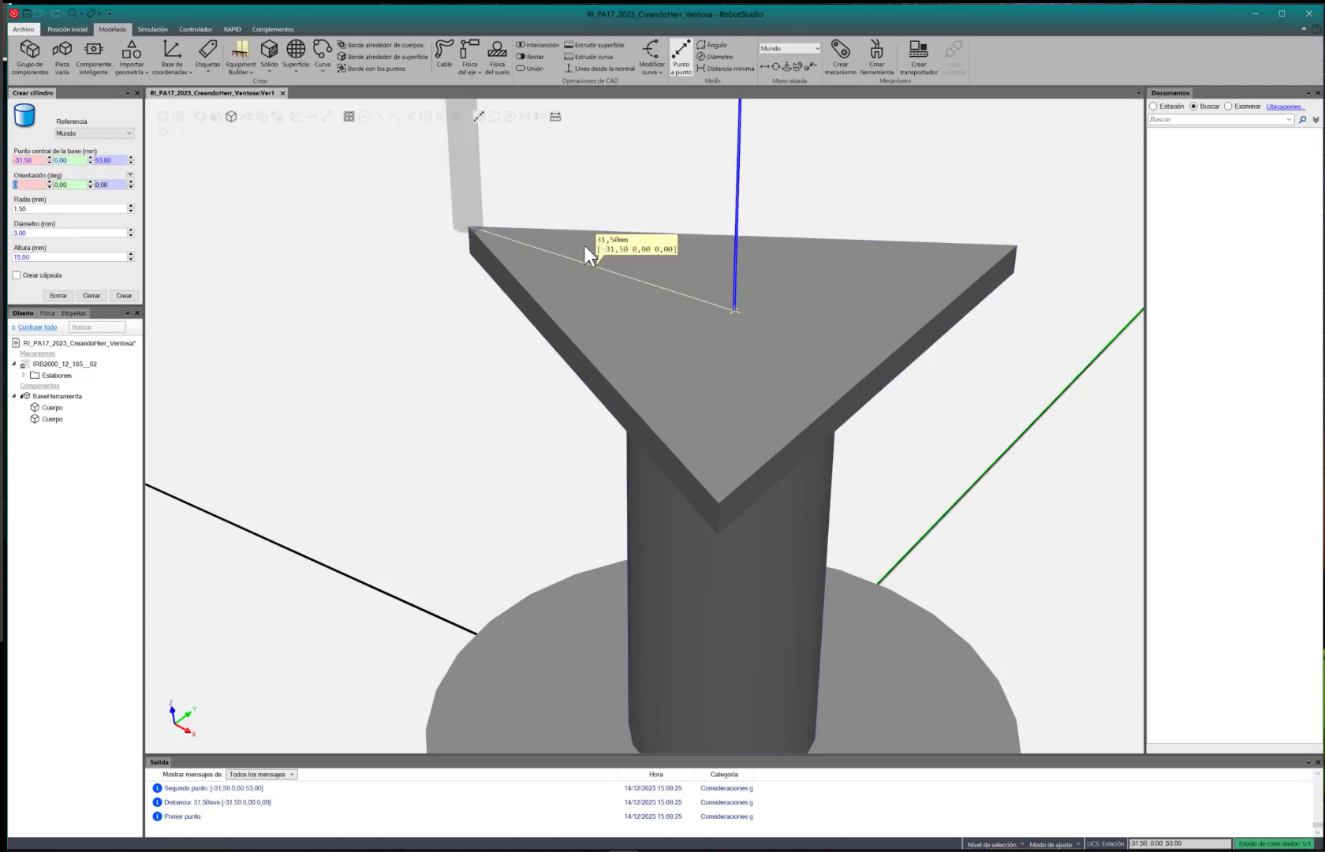
scroll(615, 383, "down", 1)
left_click_drag(539, 319, 514, 404, "ctrl")
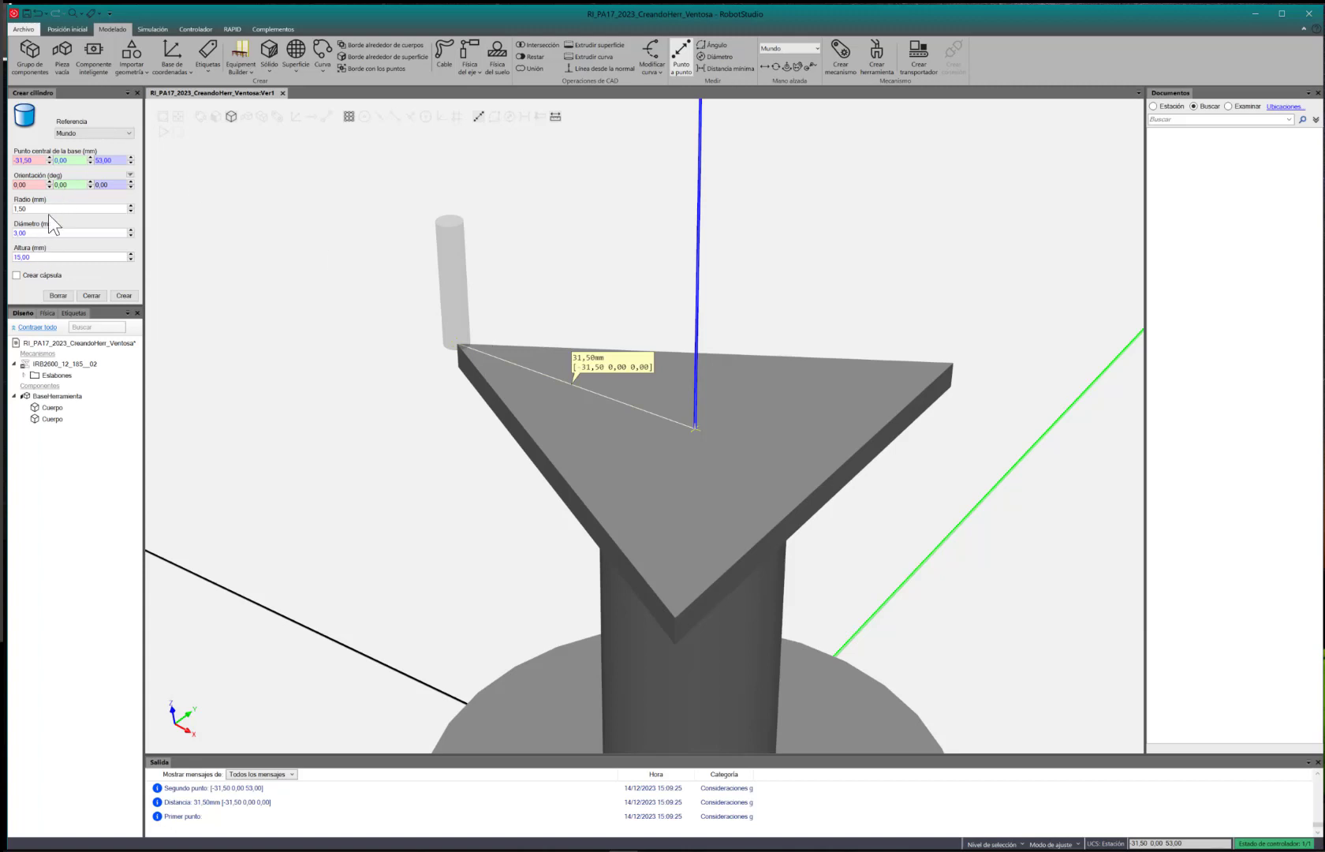
left_click(120, 298)
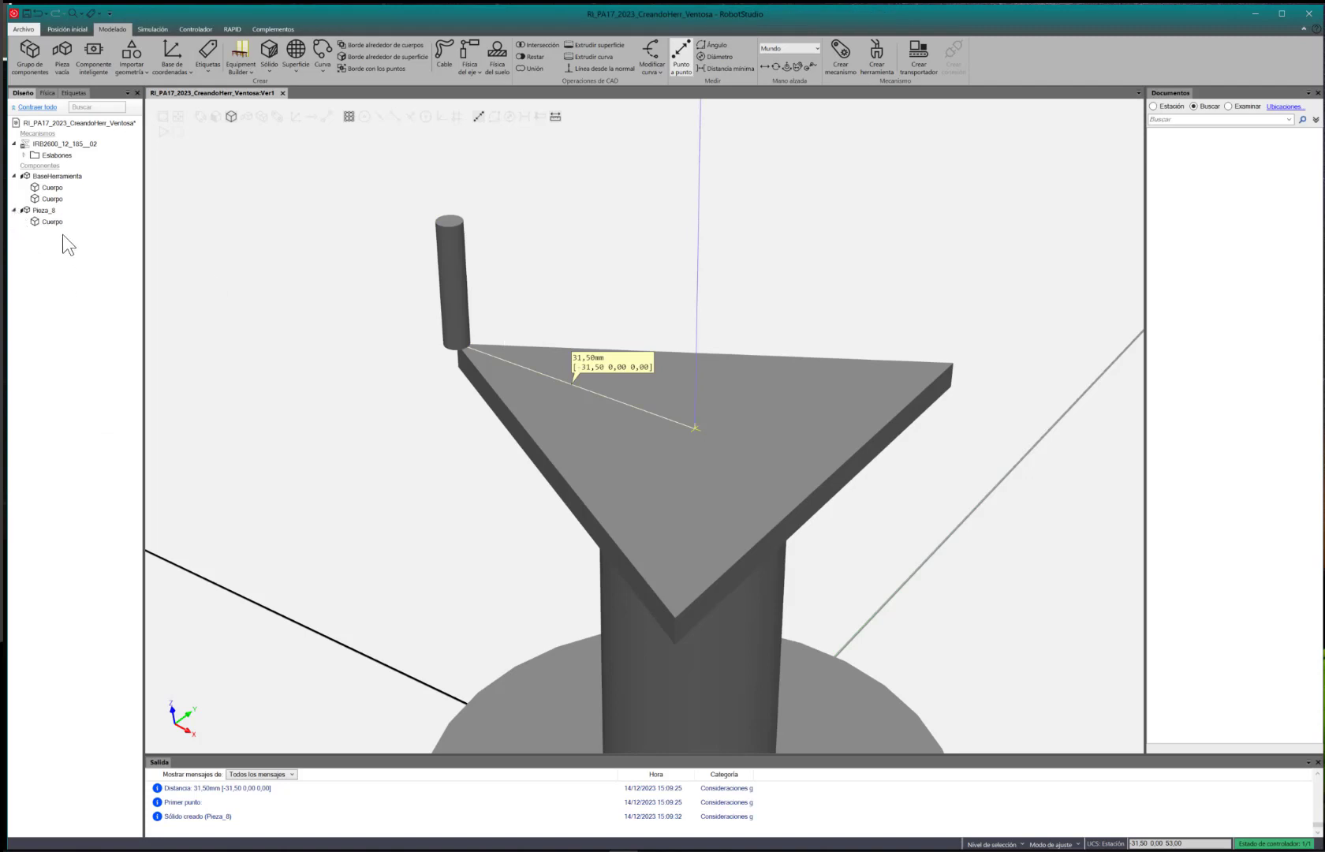
Rename the small corner cylinder's part as c1
left_click(48, 221)
left_click(13, 227)
left_click(41, 210)
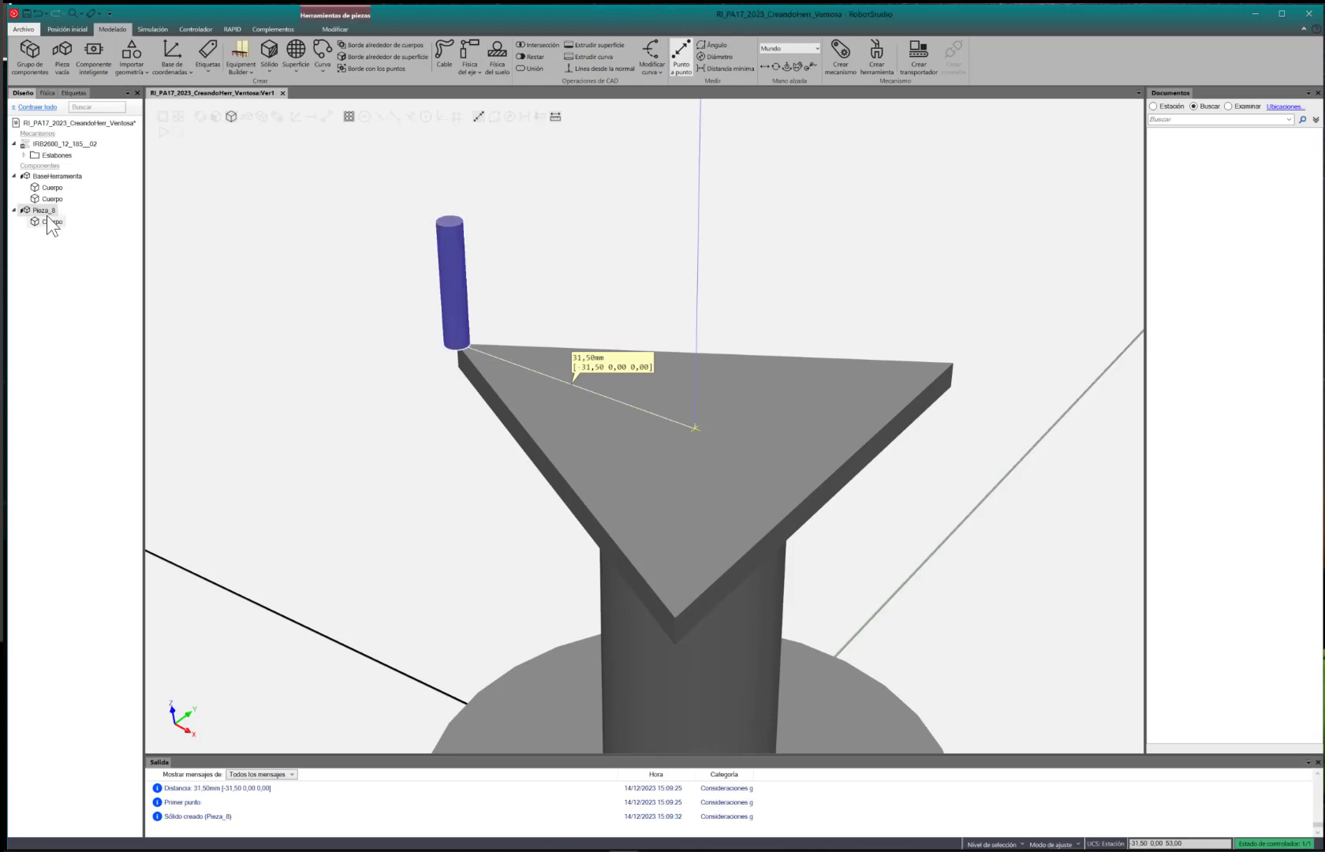
type("c1")
key("Return")
left_click(54, 263)
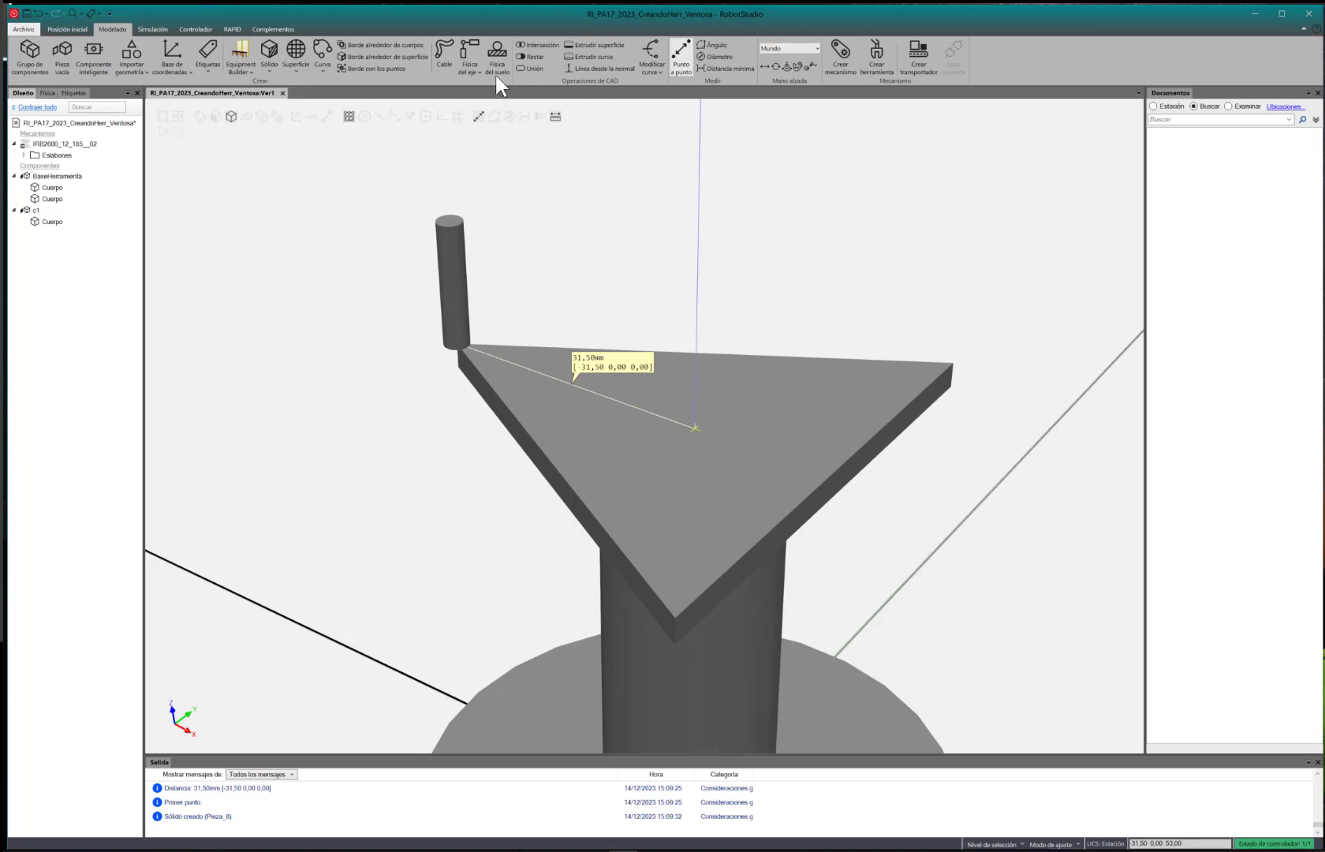
Set up a solid cone centred on the top of cylinder c1, with diameter 12 mm and height 5 mm
left_click(271, 70)
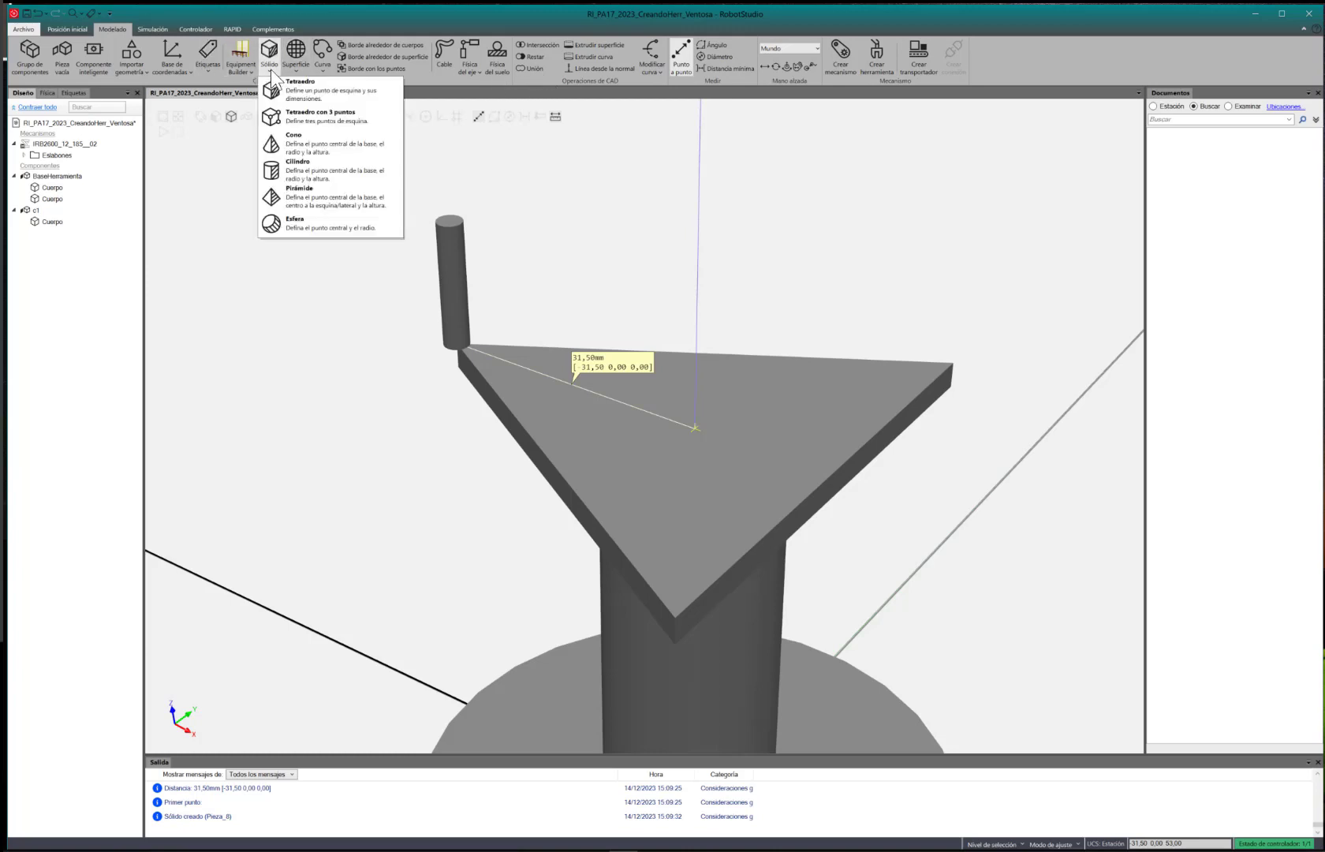
left_click(306, 140)
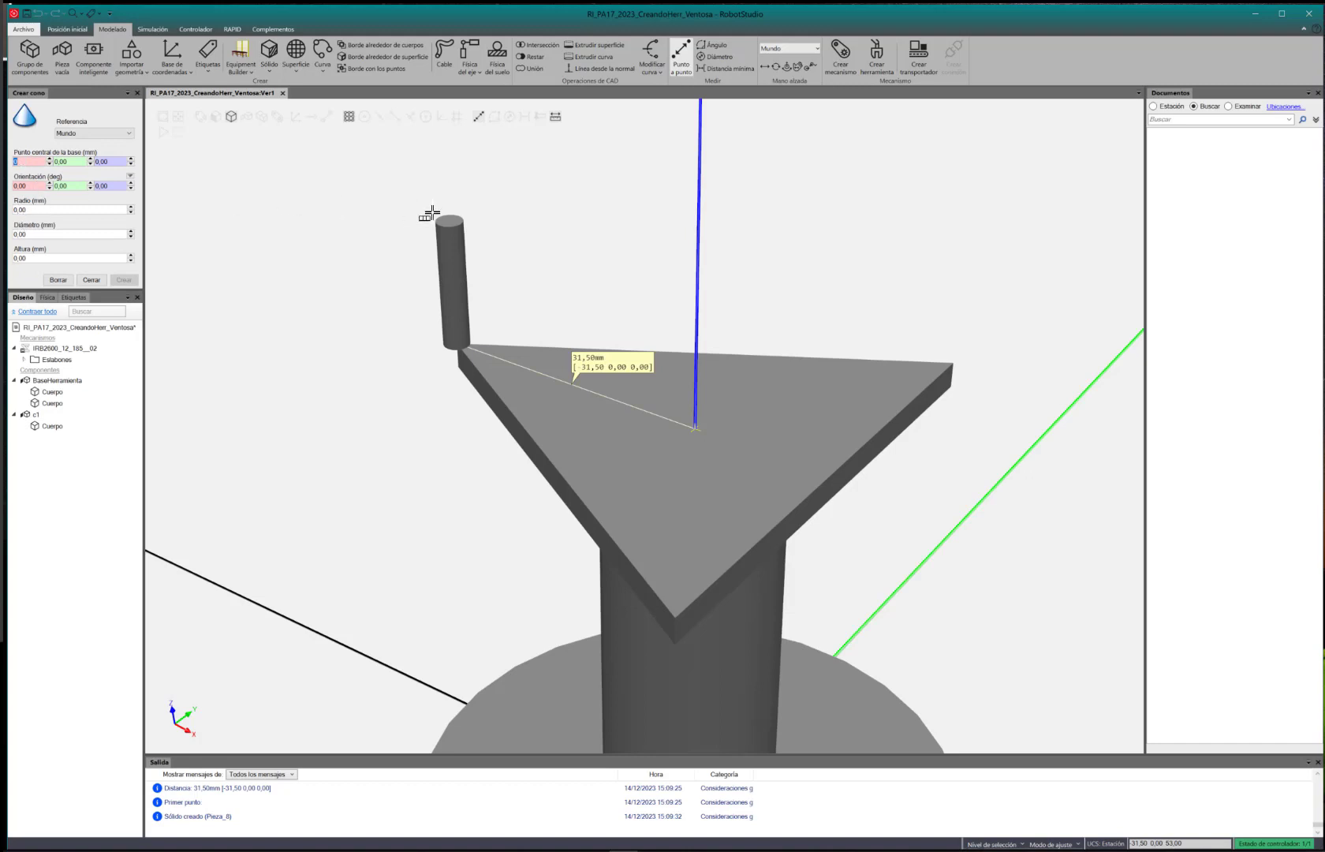
scroll(430, 213, "up", 3)
left_click(458, 227)
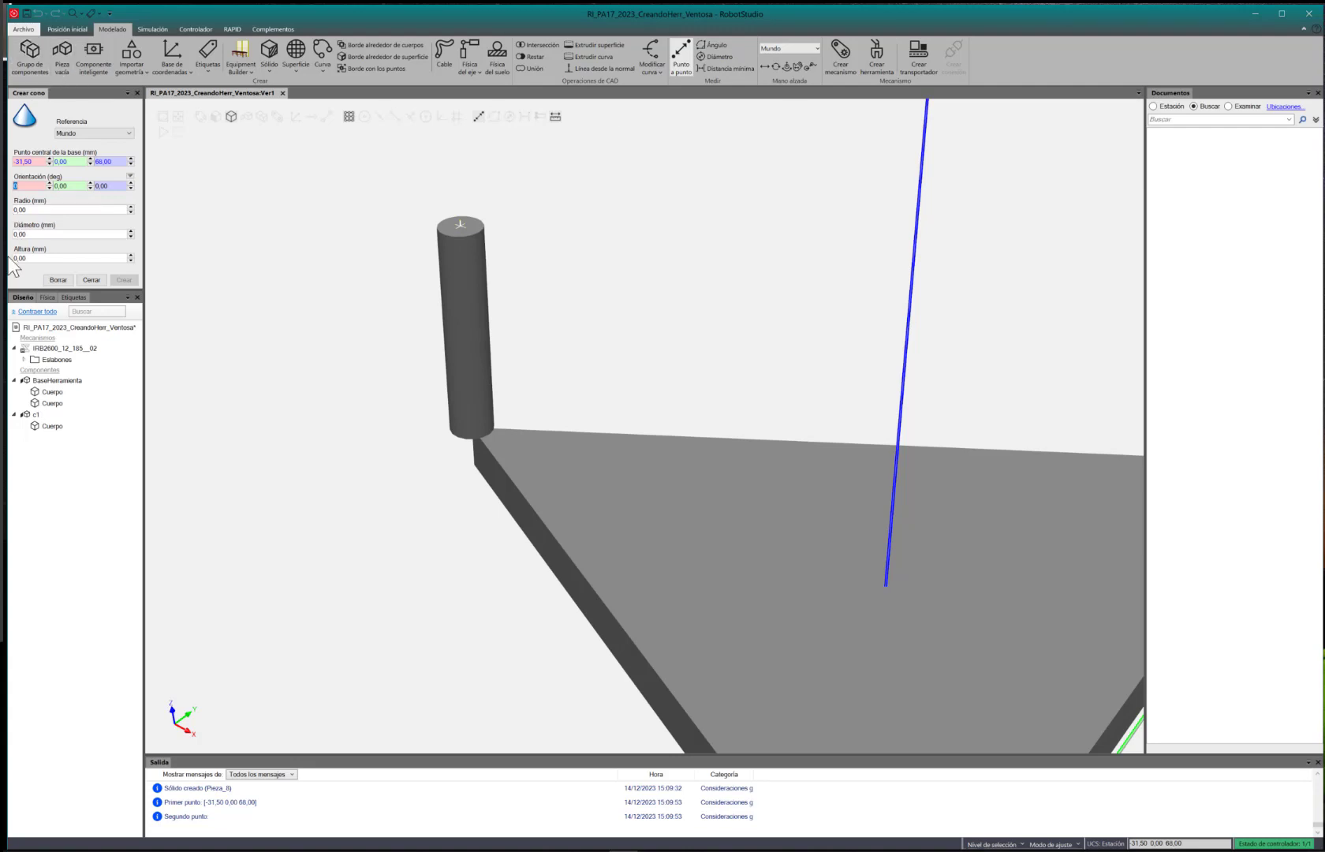
left_click(37, 234)
key("Tab")
type("5")
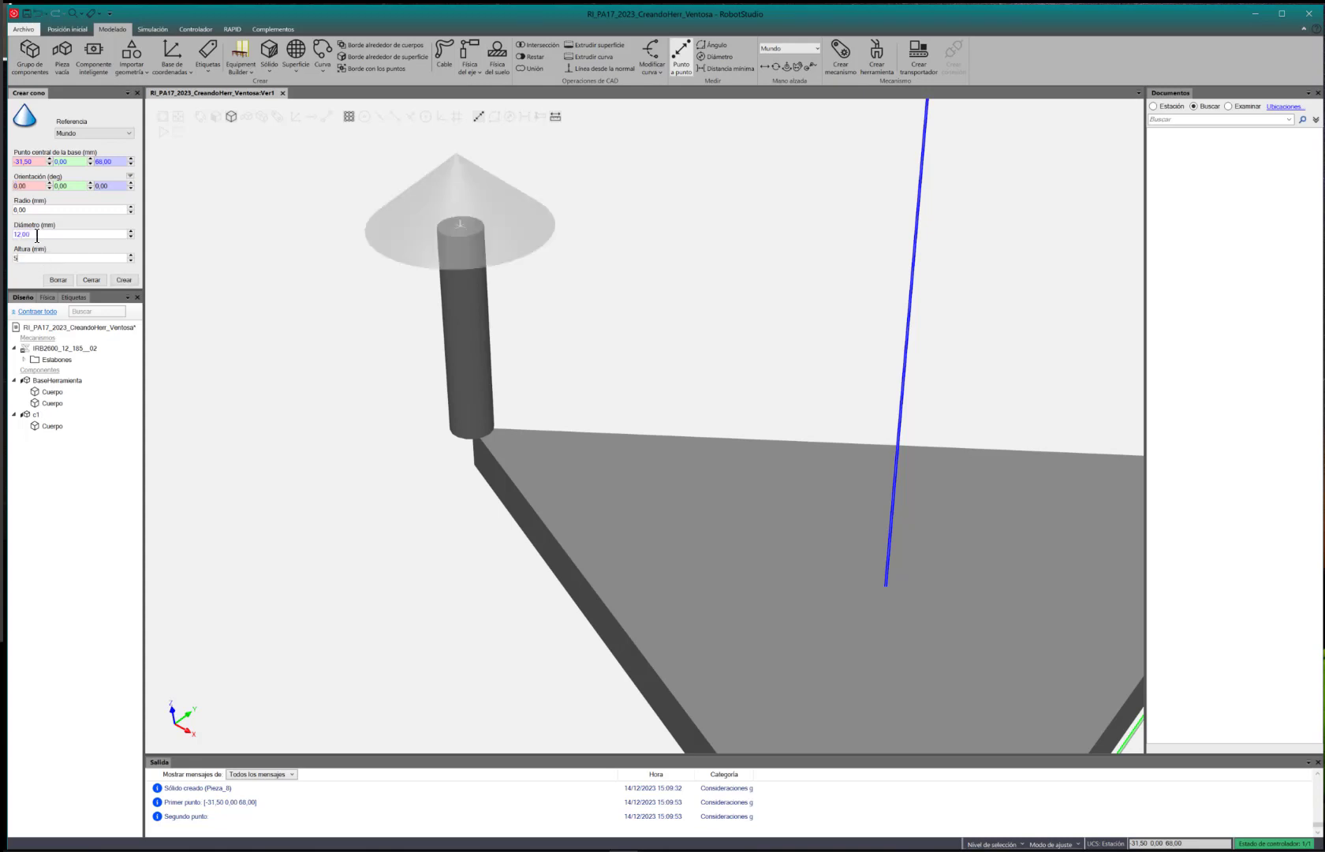
scroll(461, 213, "up", 2)
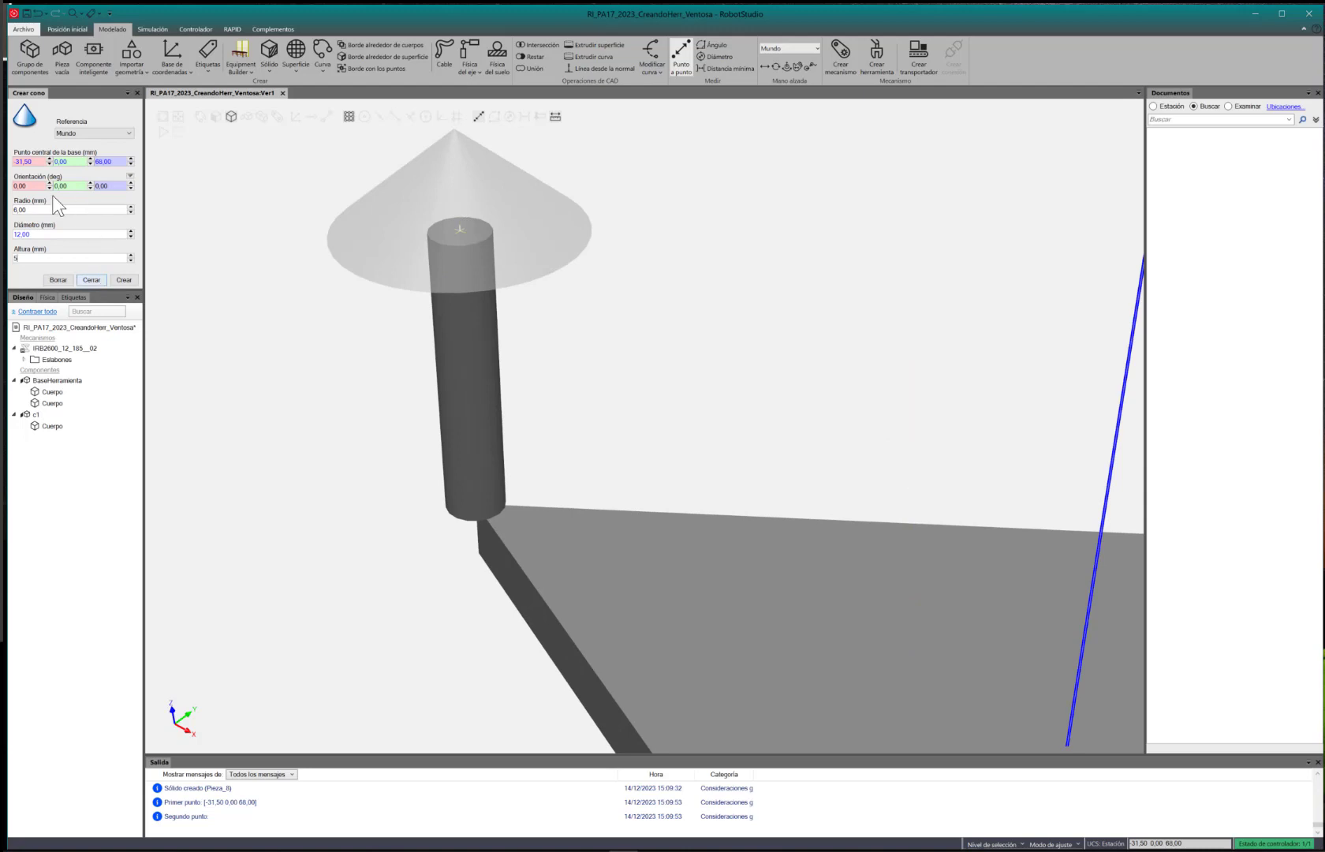
Set the cone's orientation to 180 degrees about Y, create it, and close the cone tool
left_click(23, 161)
left_click(70, 185)
type("180")
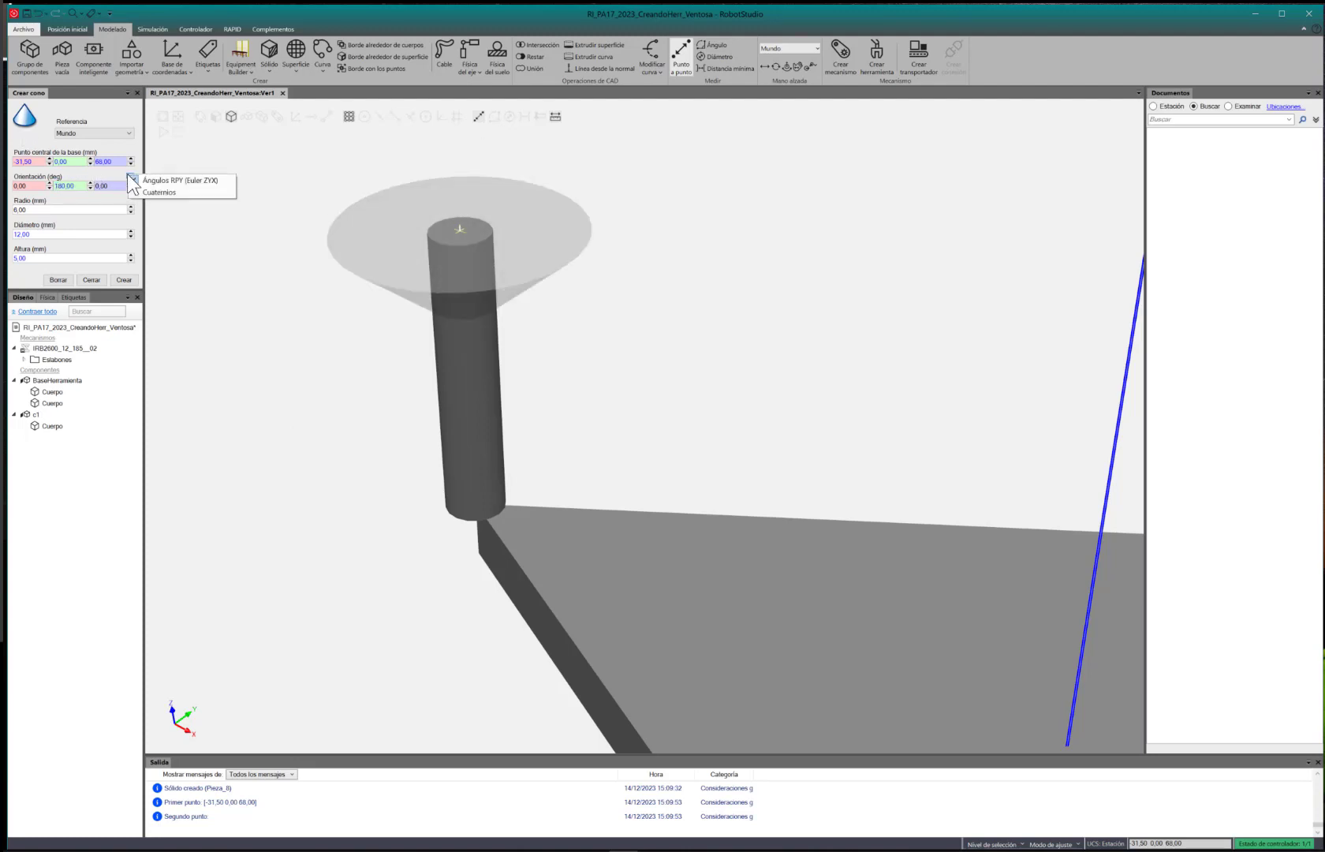
left_click(130, 176)
left_click(122, 111)
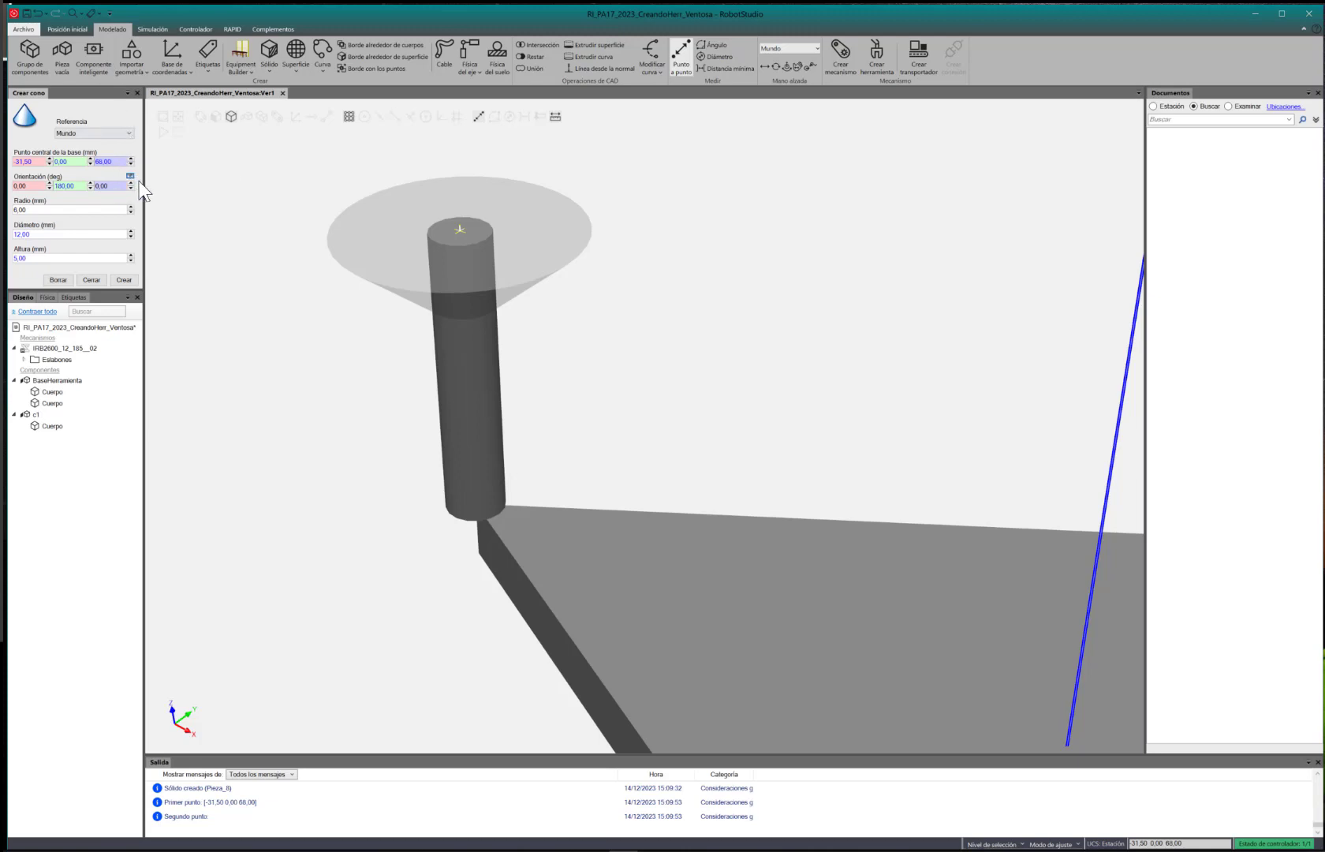
key("BackSpace")
key("BackSpace")
key("BackSpace")
left_click(124, 280)
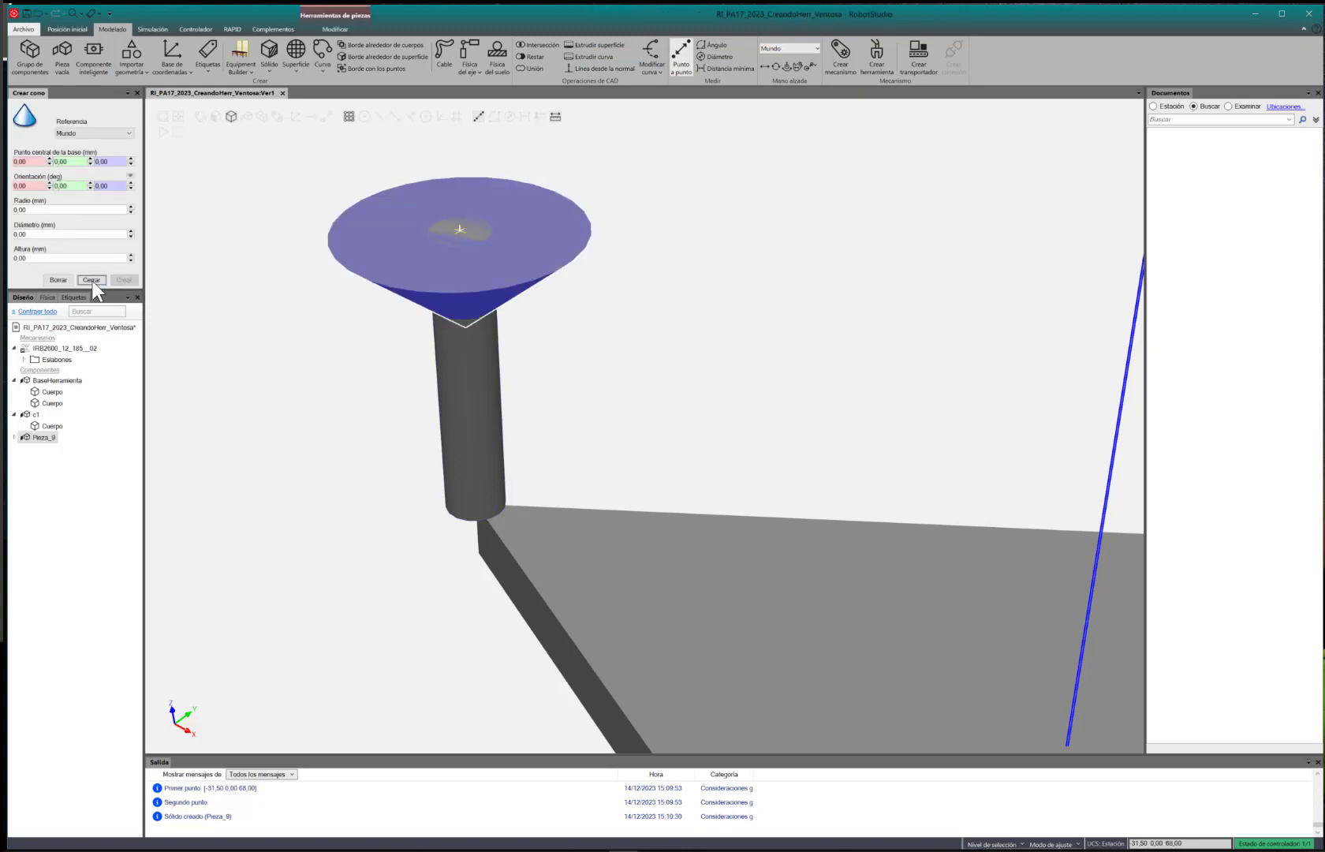
left_click(92, 280)
scroll(500, 322, "up", 3)
scroll(498, 331, "down", 2)
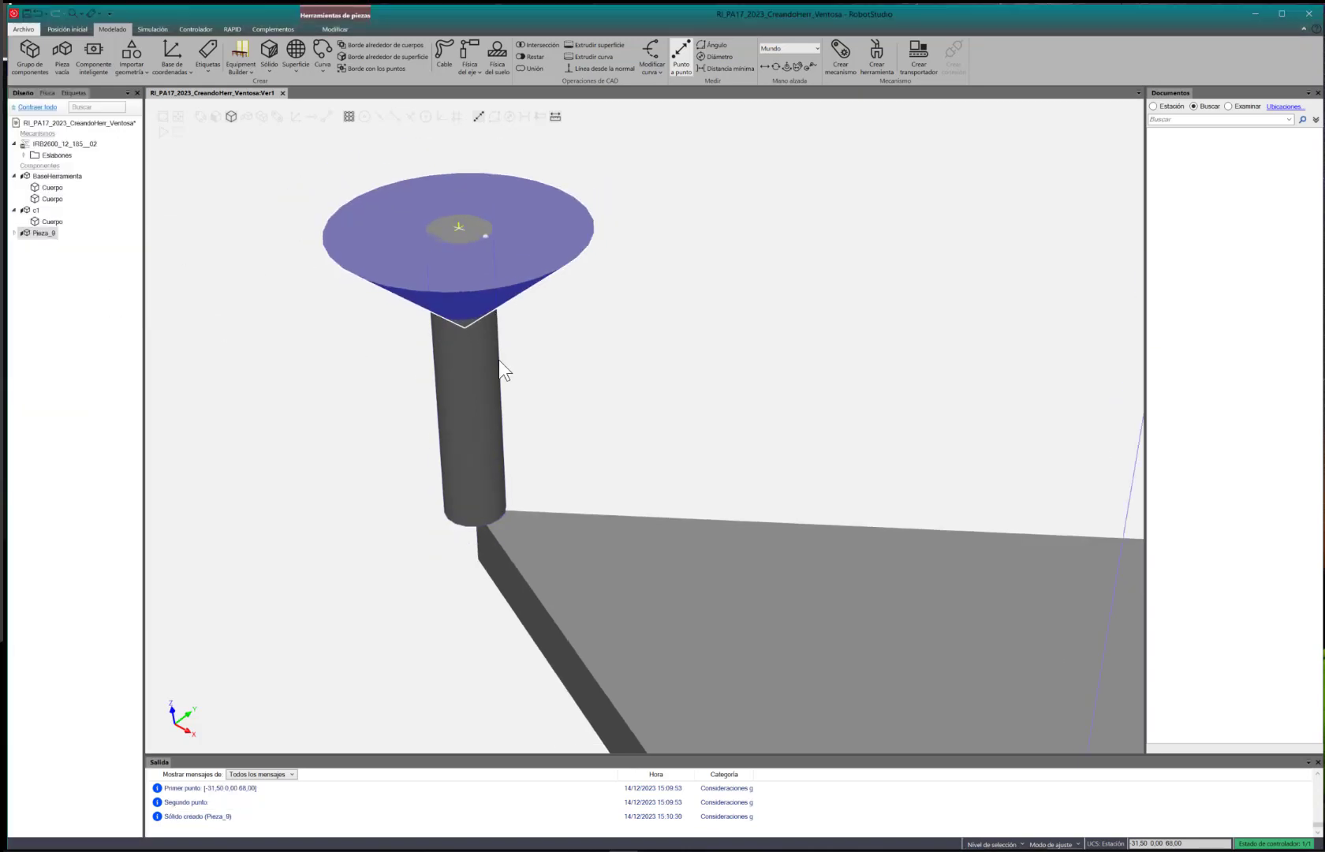
Unite the inverted cone with cylinder c1 into one solid without keeping the originals, and close the union tool
left_click_drag(499, 359, 601, 376, "ctrl")
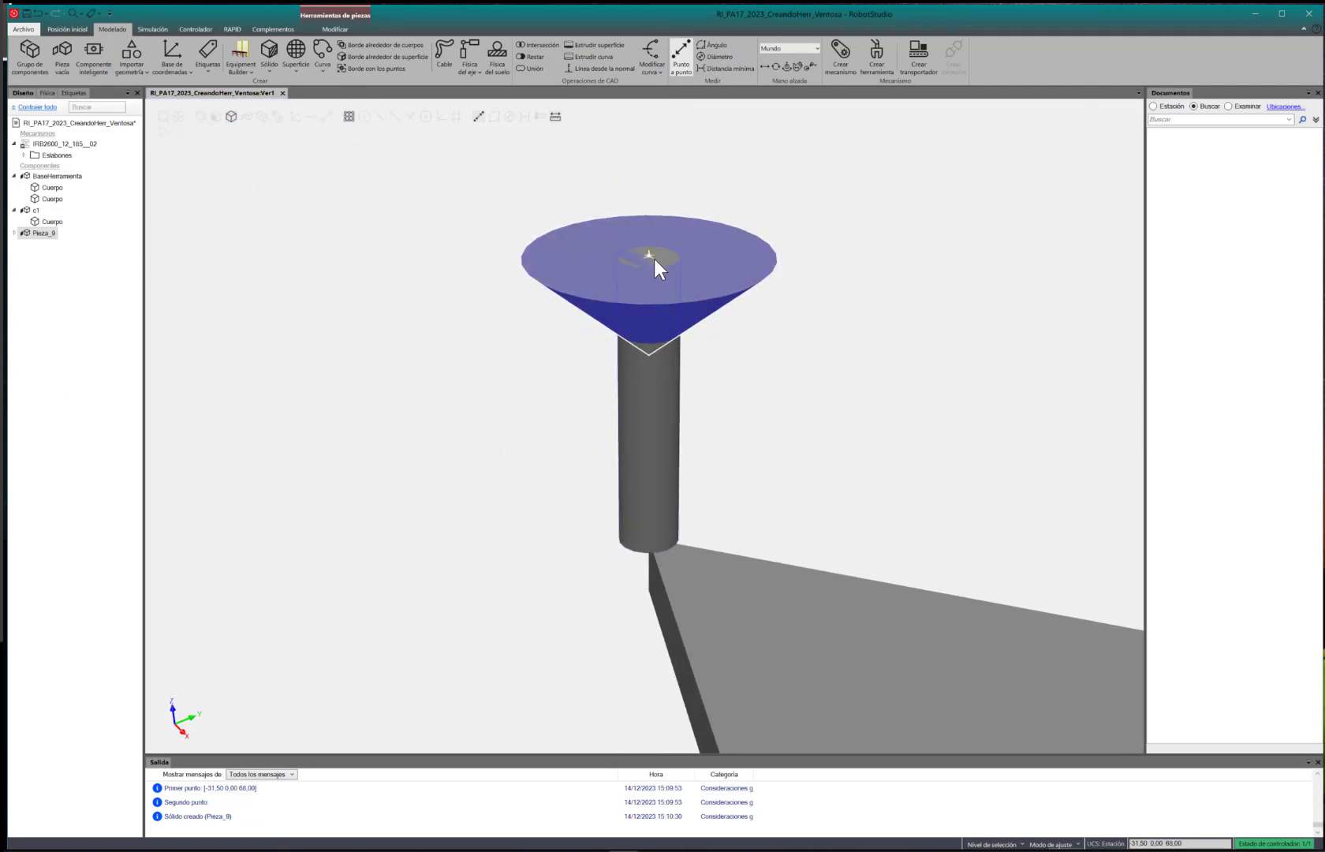
left_click(60, 382)
scroll(673, 330, "up", 1)
left_click(14, 233)
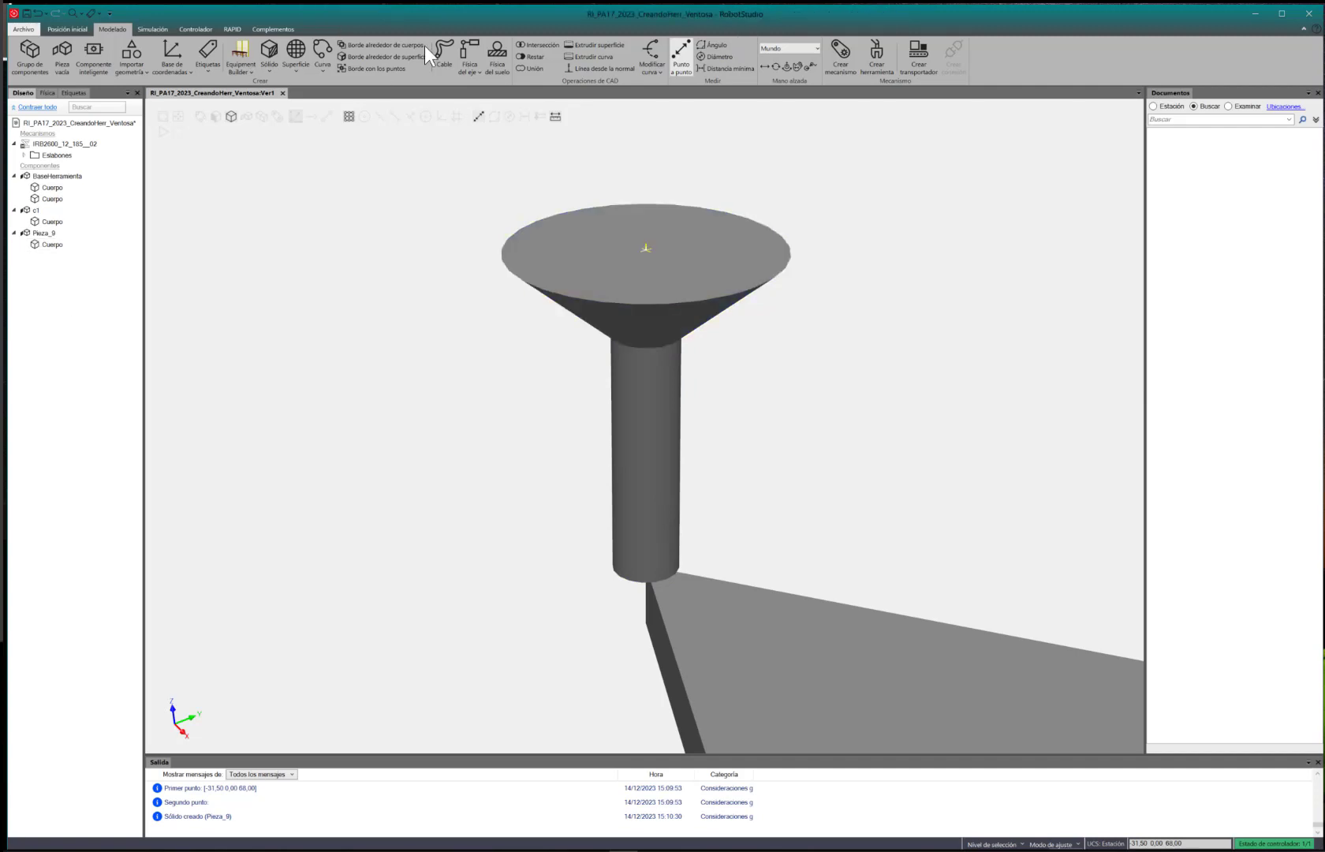
left_click(530, 69)
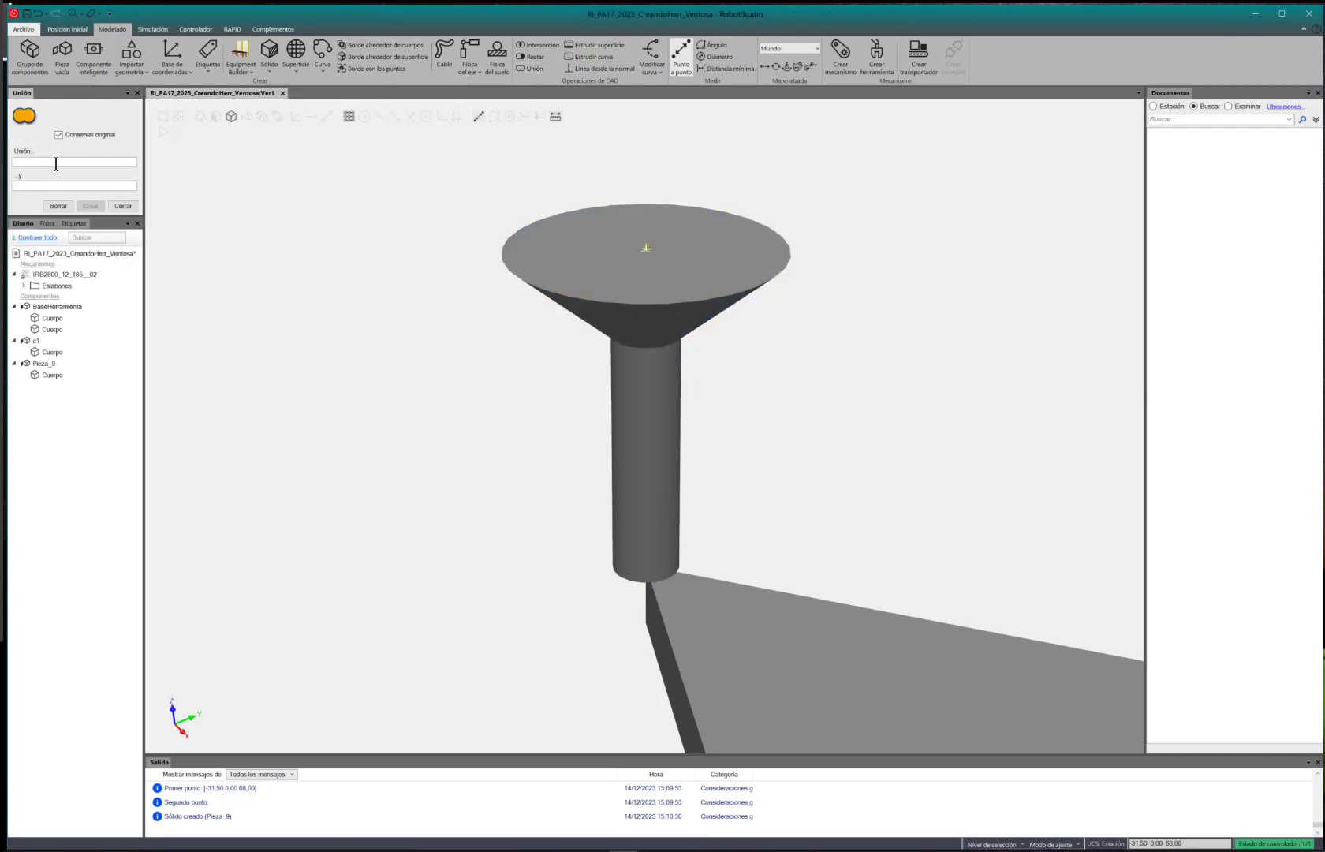
left_click(730, 262)
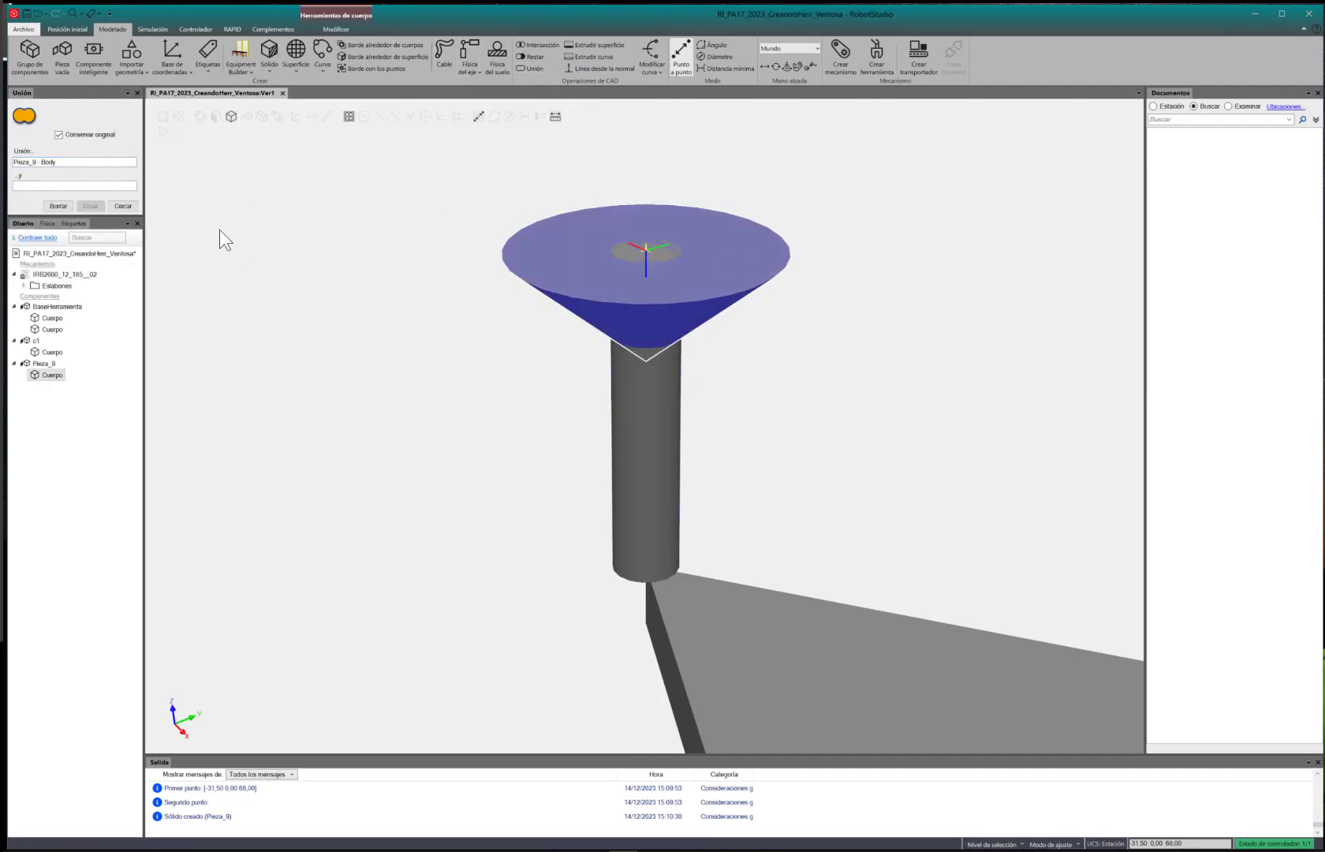
left_click(626, 417)
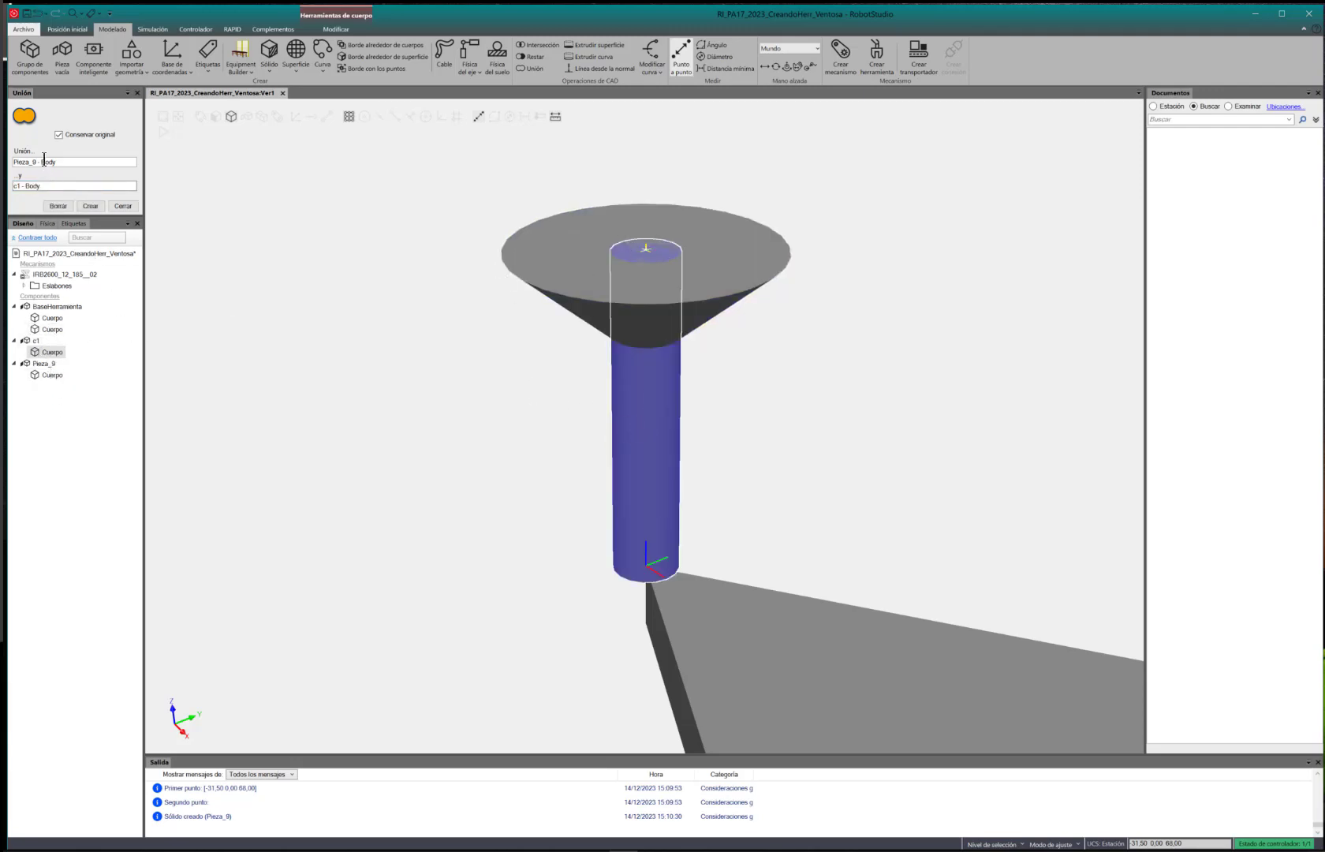
left_click(78, 136)
left_click(101, 209)
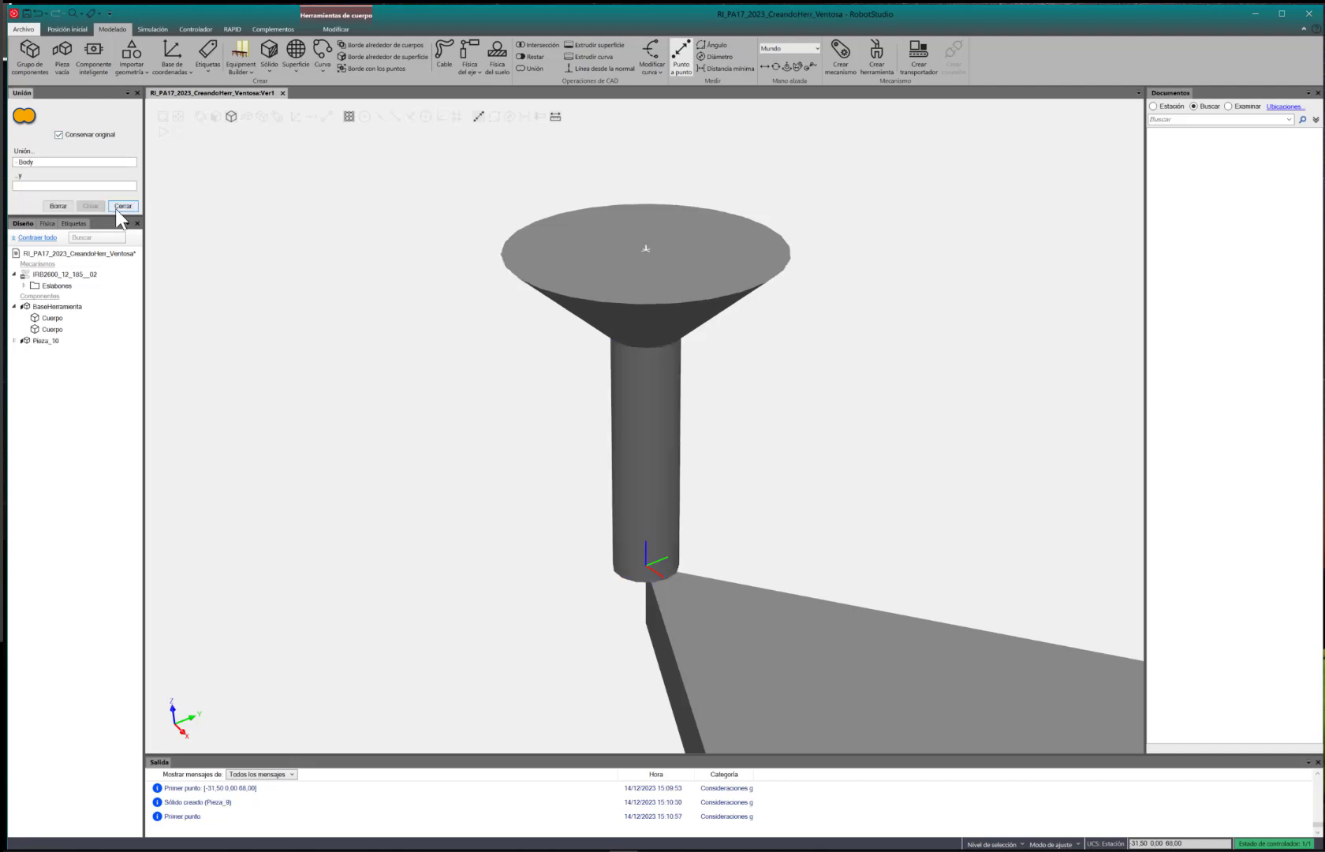
left_click(120, 208)
Rename the united cone-and-cylinder part as Ventosa1
left_click(33, 211)
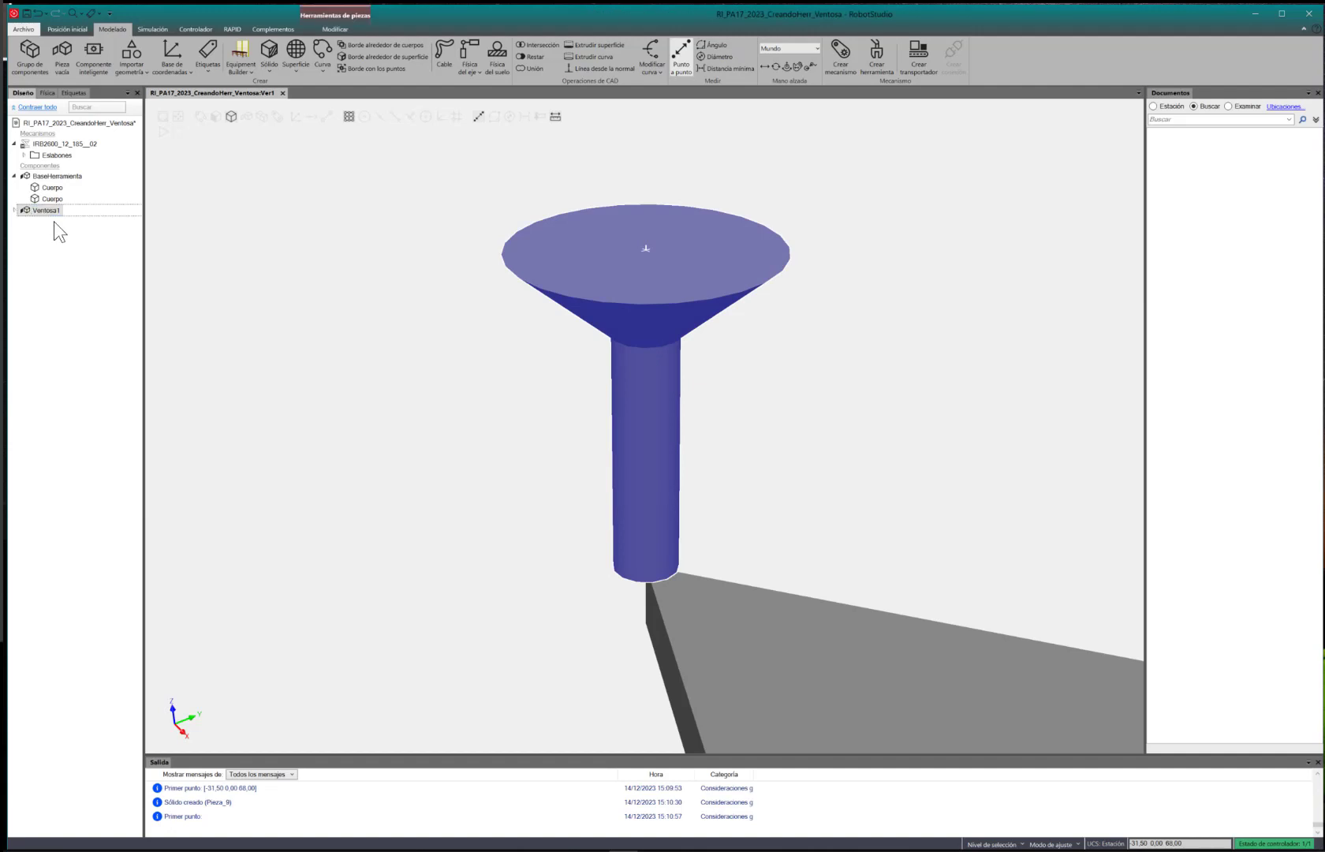
left_click(47, 248)
left_click(47, 187)
left_click(53, 240)
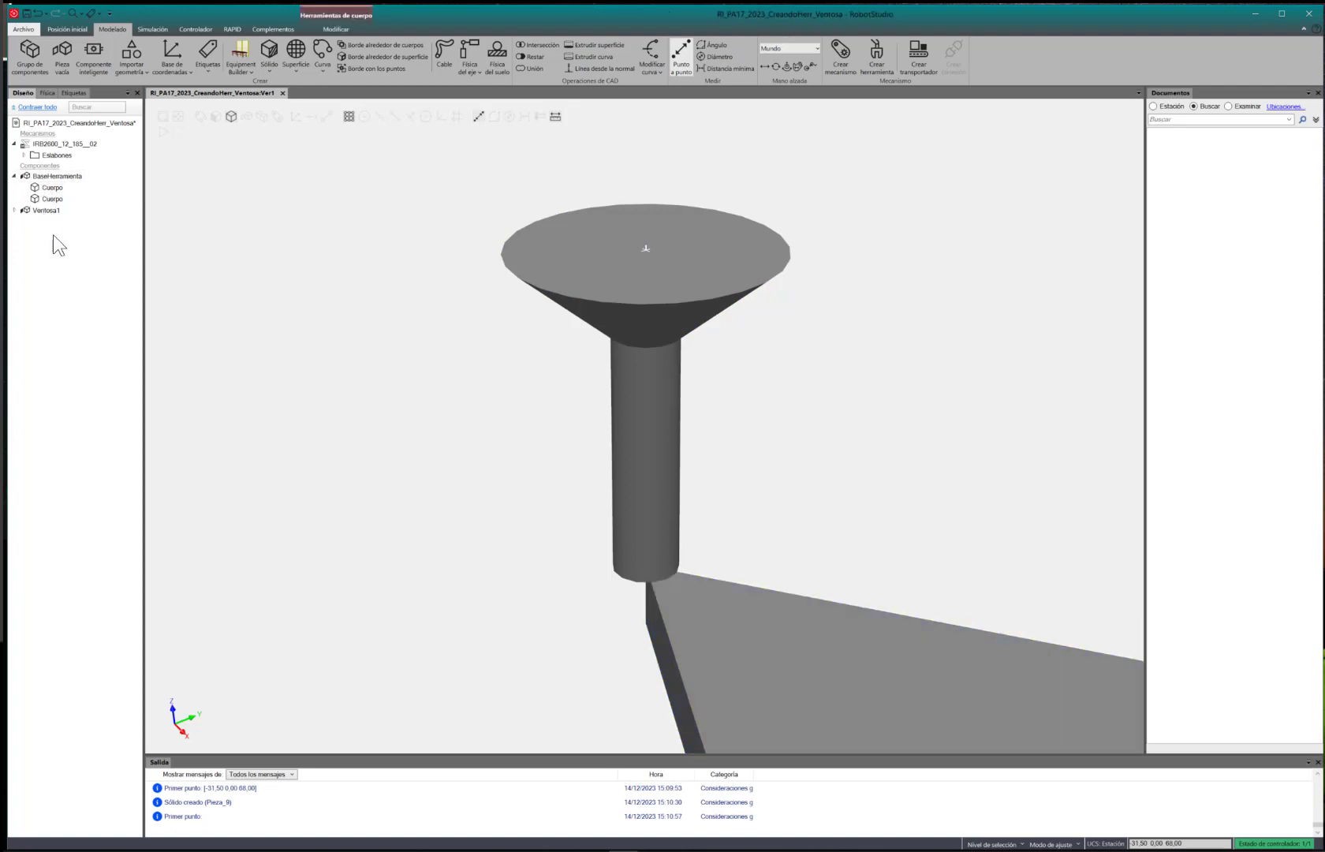
Colour the body of Ventosa1 teal (RGB 0, 128, 128) and deselect it
left_click(15, 210)
left_click(49, 222)
right_click(45, 222)
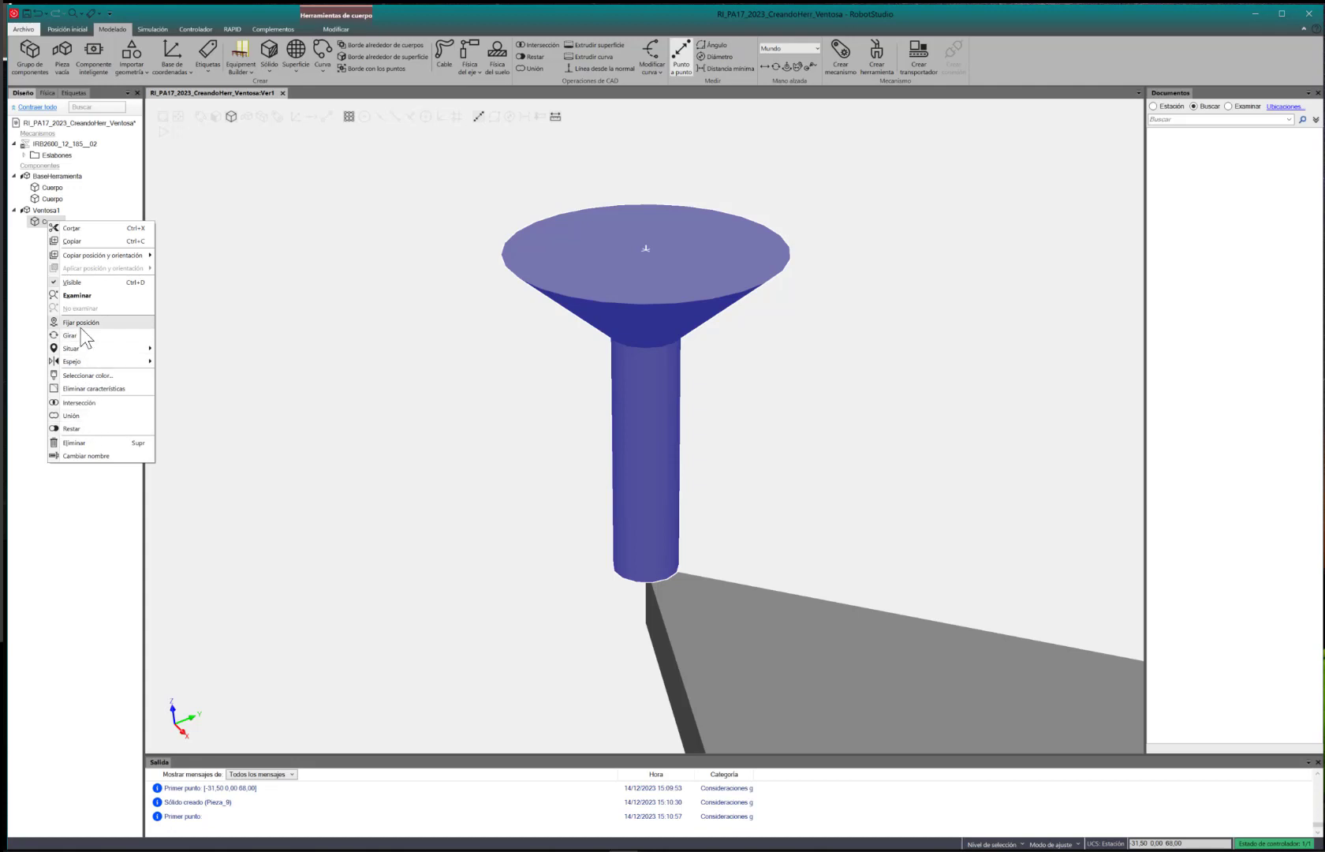
left_click(87, 376)
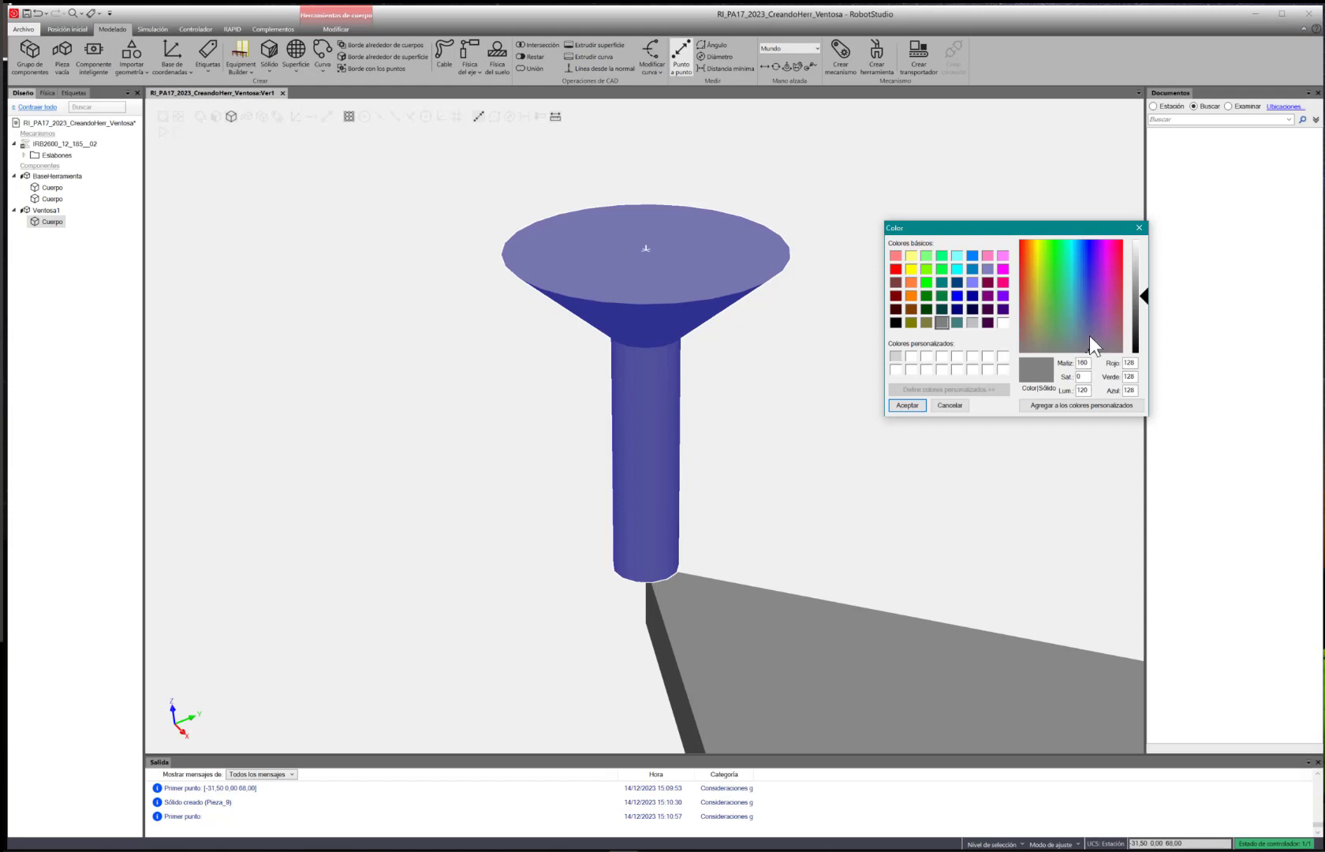
left_click(946, 282)
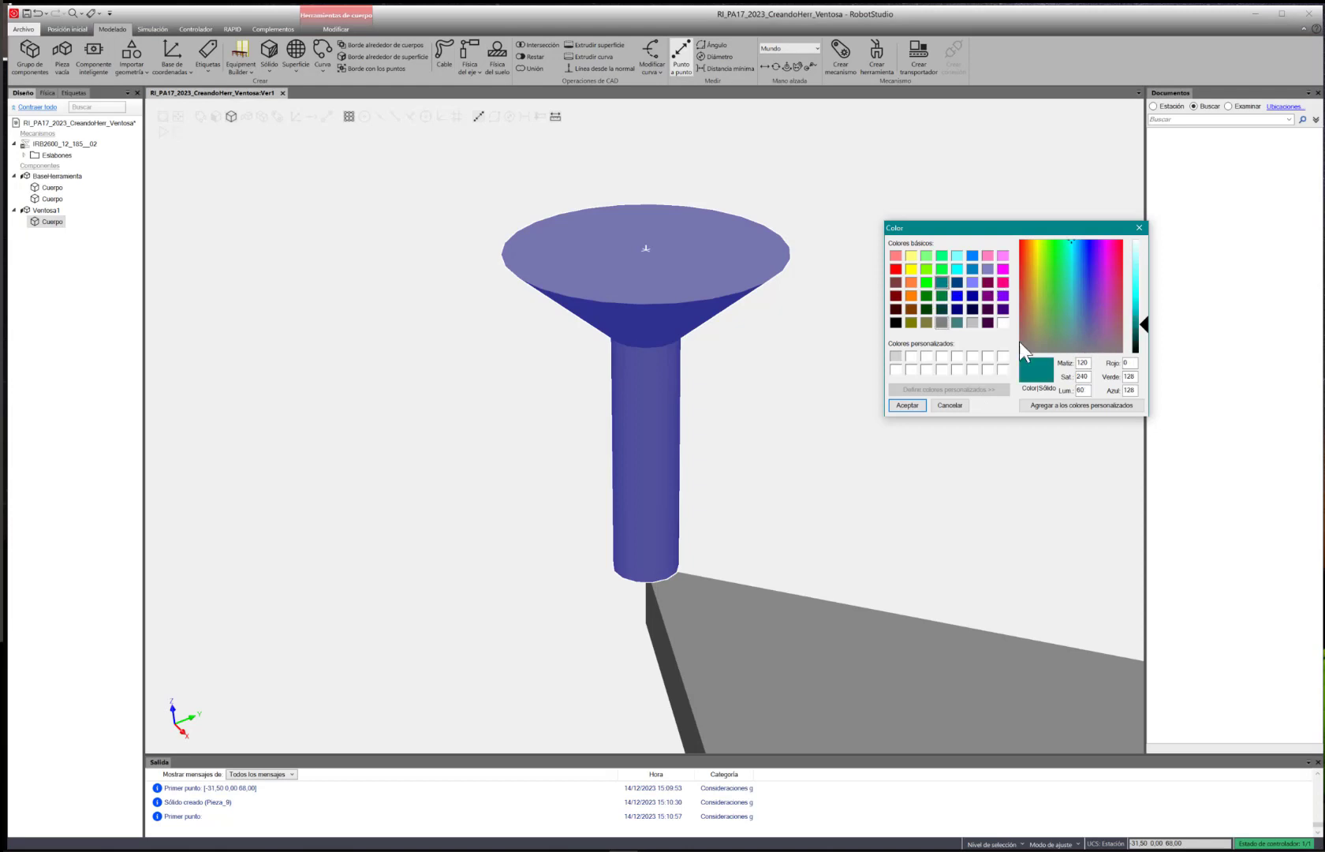
left_click(907, 404)
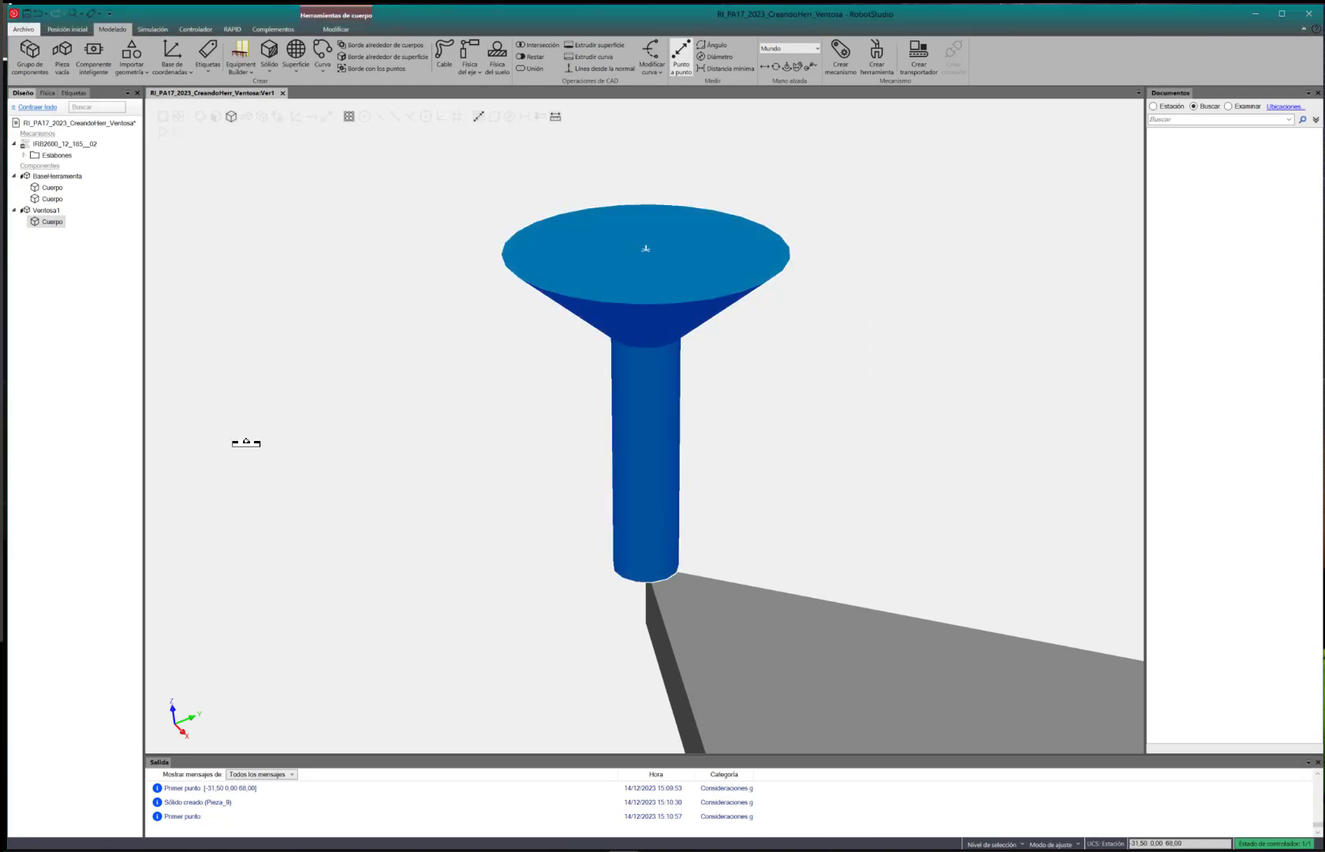
left_click(419, 489)
Examine the suction cup's placement on the triangular plate and the plate's other two corners from several angles
scroll(712, 476, "down", 5)
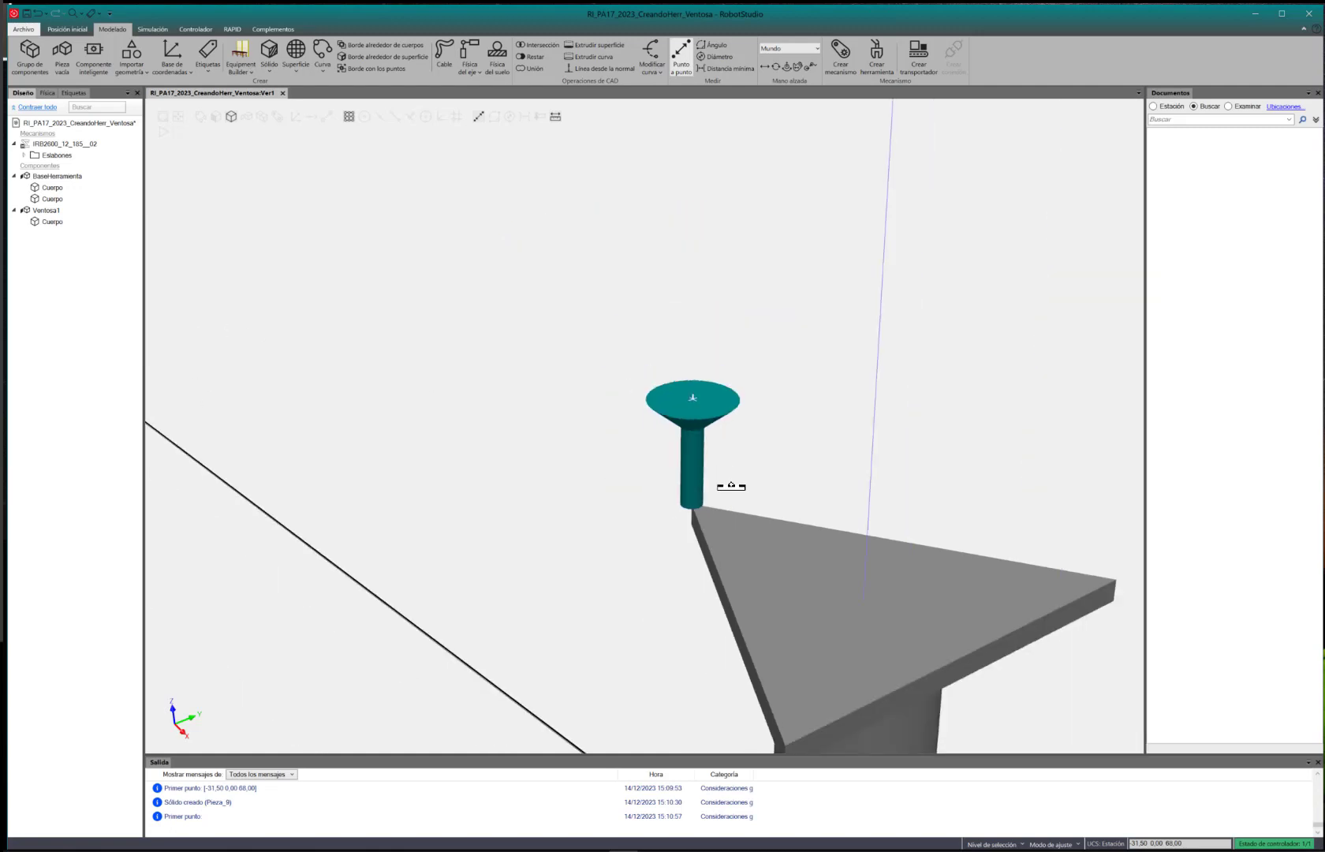
left_click_drag(809, 579, 732, 548, "ctrl")
scroll(630, 497, "up", 2)
left_click_drag(610, 529, 504, 497, "ctrl")
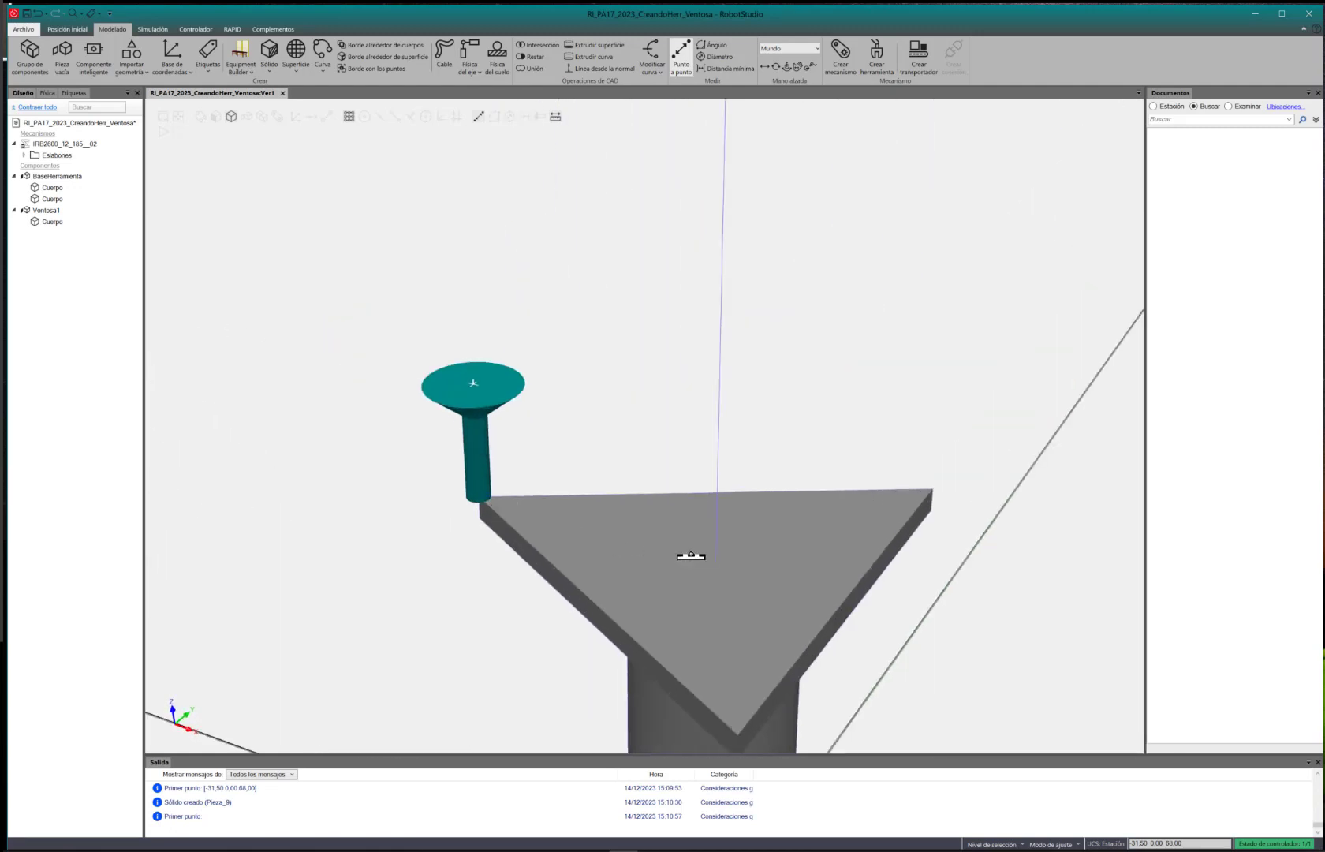
left_click(44, 211)
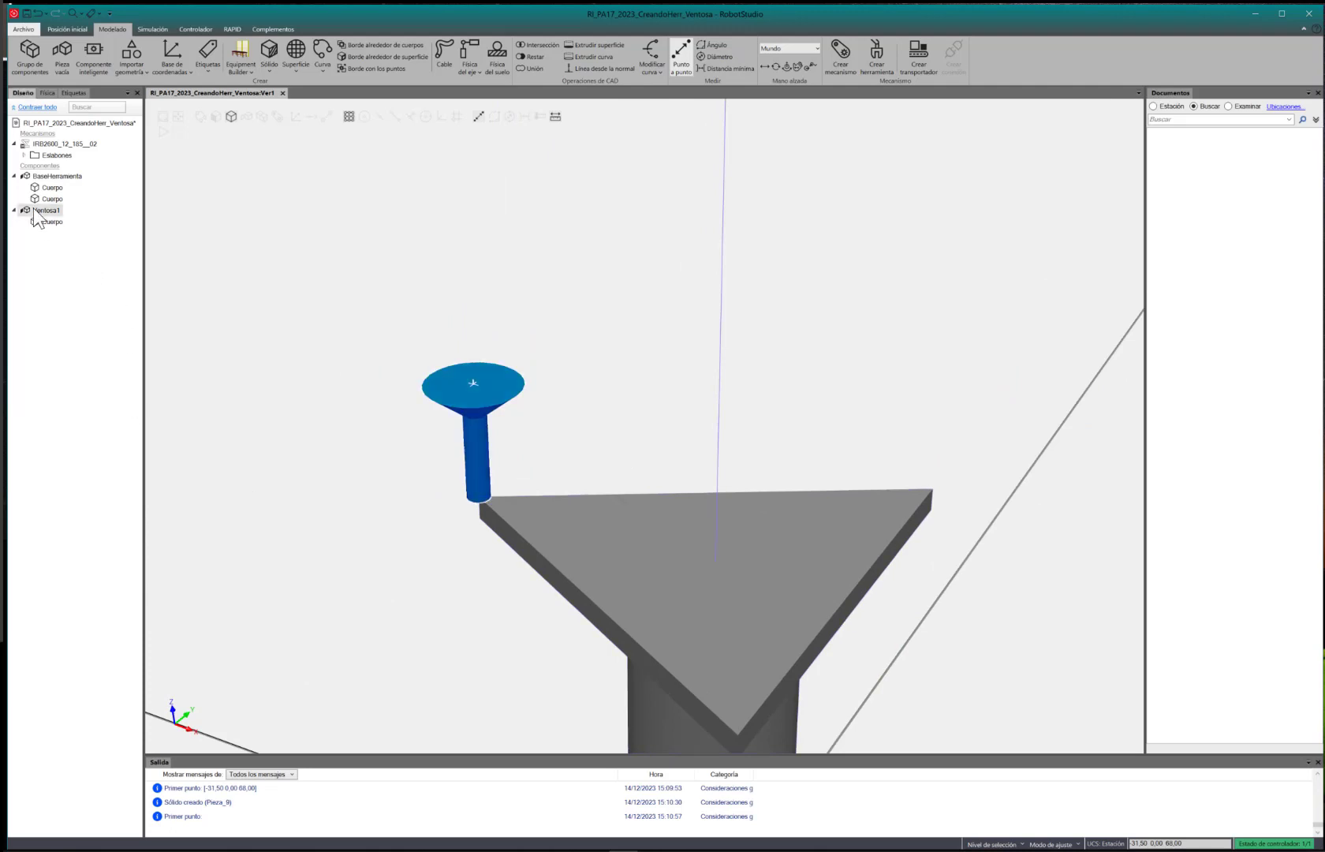
left_click(35, 248)
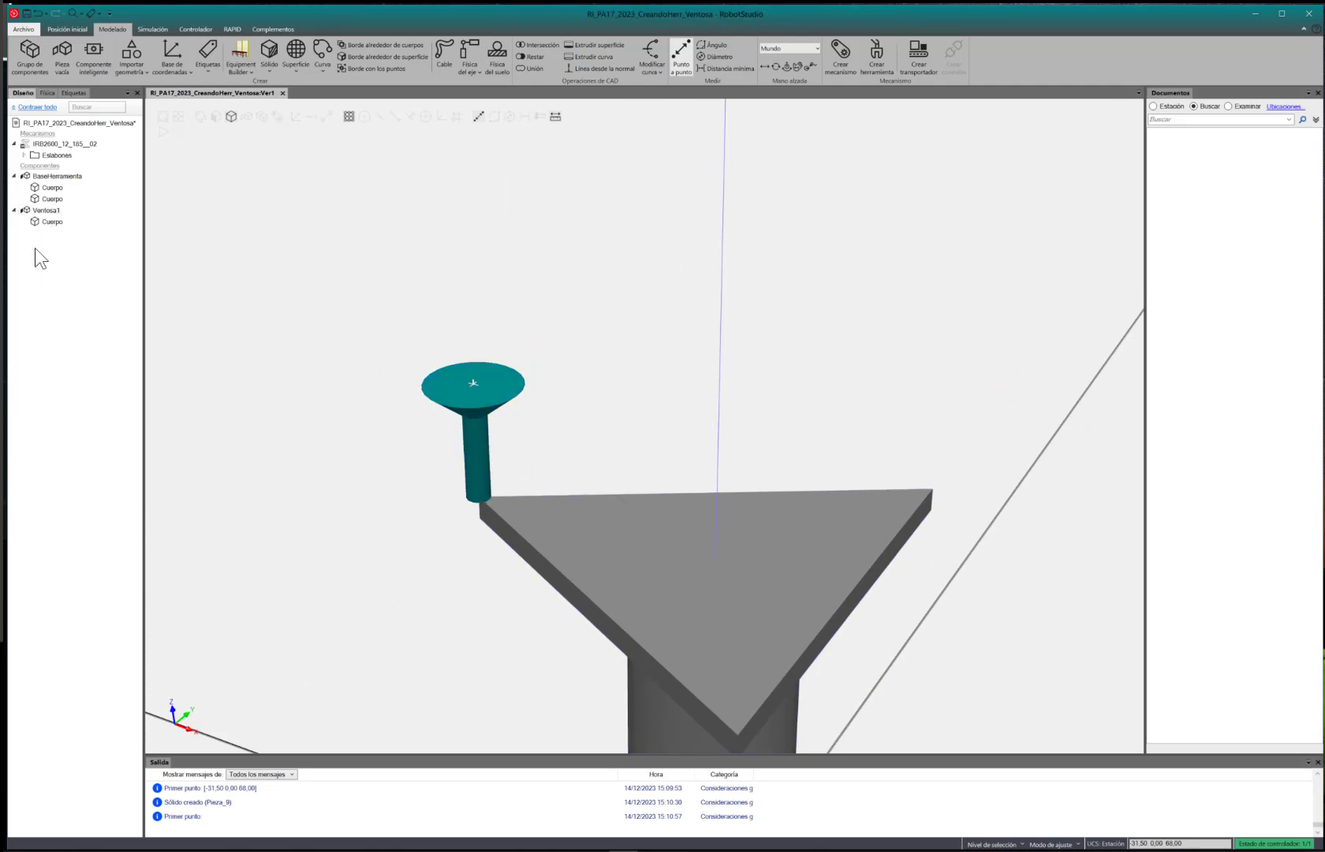
right_click(33, 211)
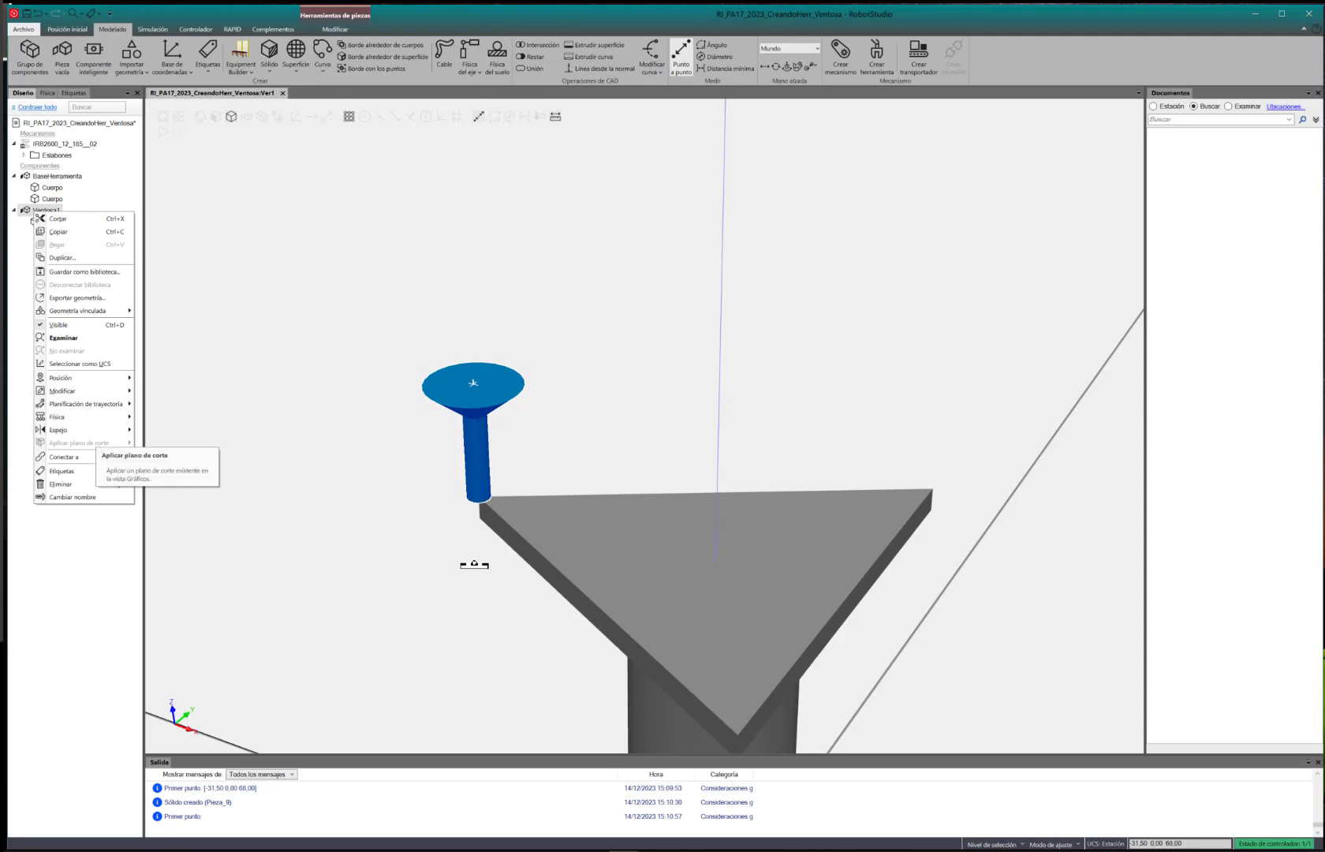
scroll(346, 606, "down", 3)
left_click_drag(370, 615, 407, 630, "ctrl+shift")
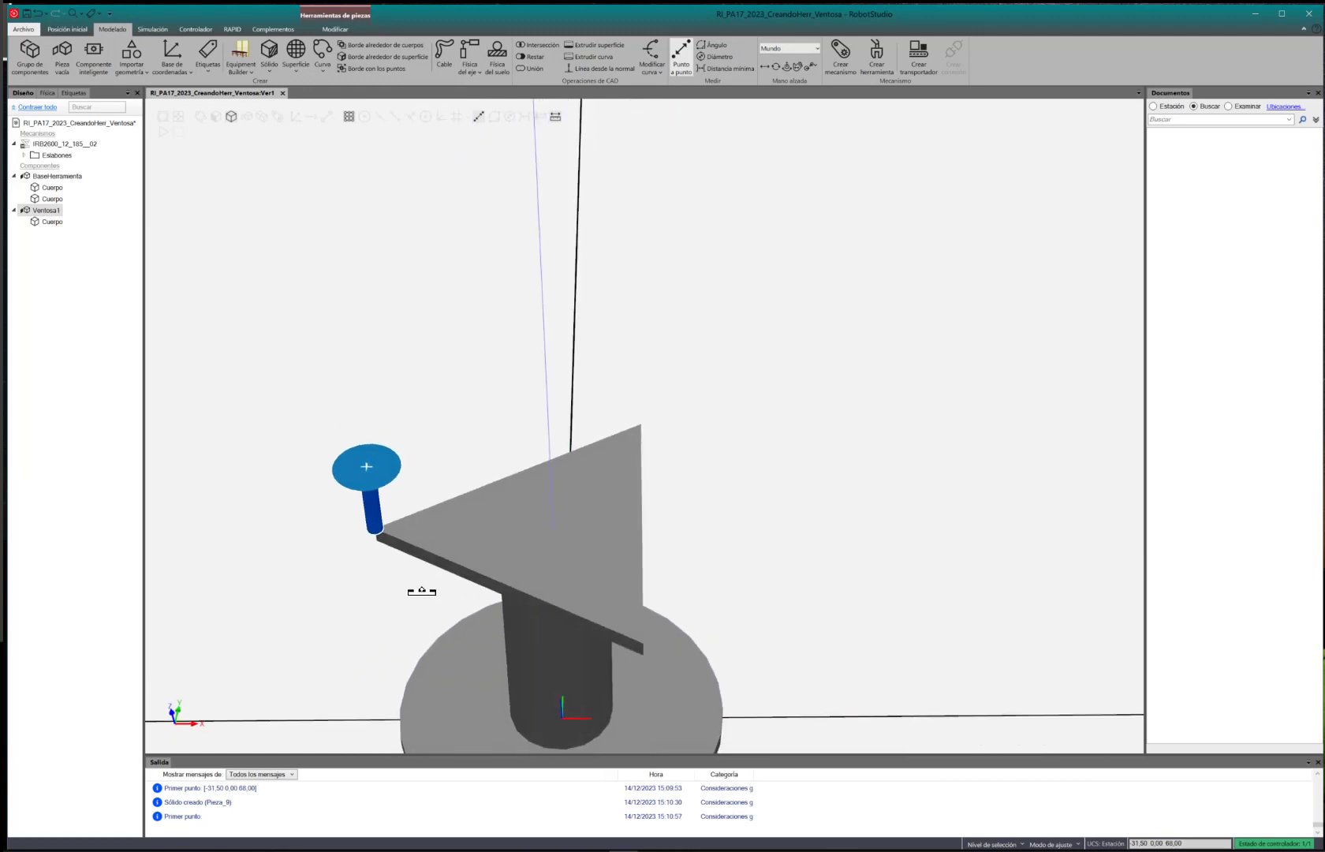
scroll(423, 589, "up", 3)
left_click_drag(467, 571, 487, 559, "ctrl")
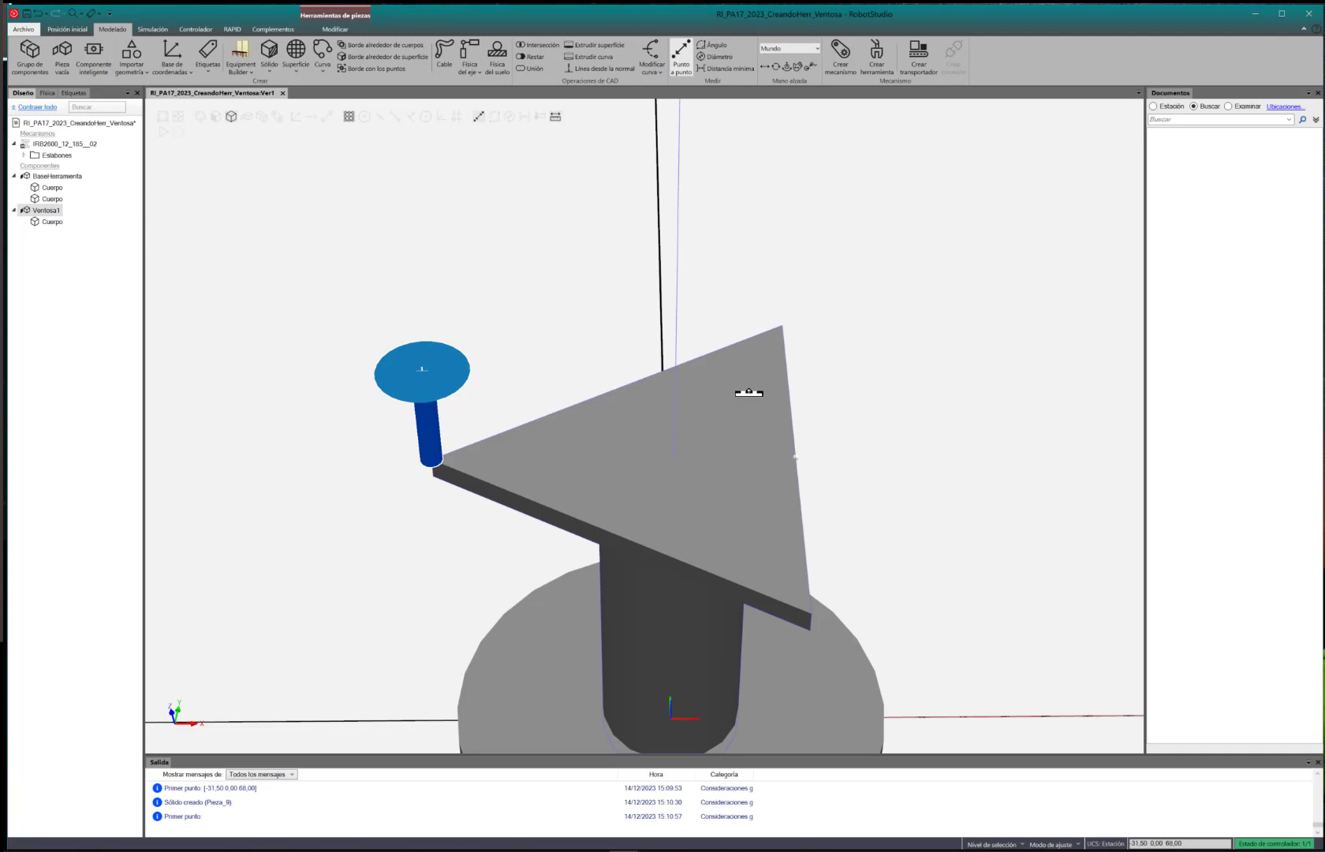
scroll(761, 556, "down", 3)
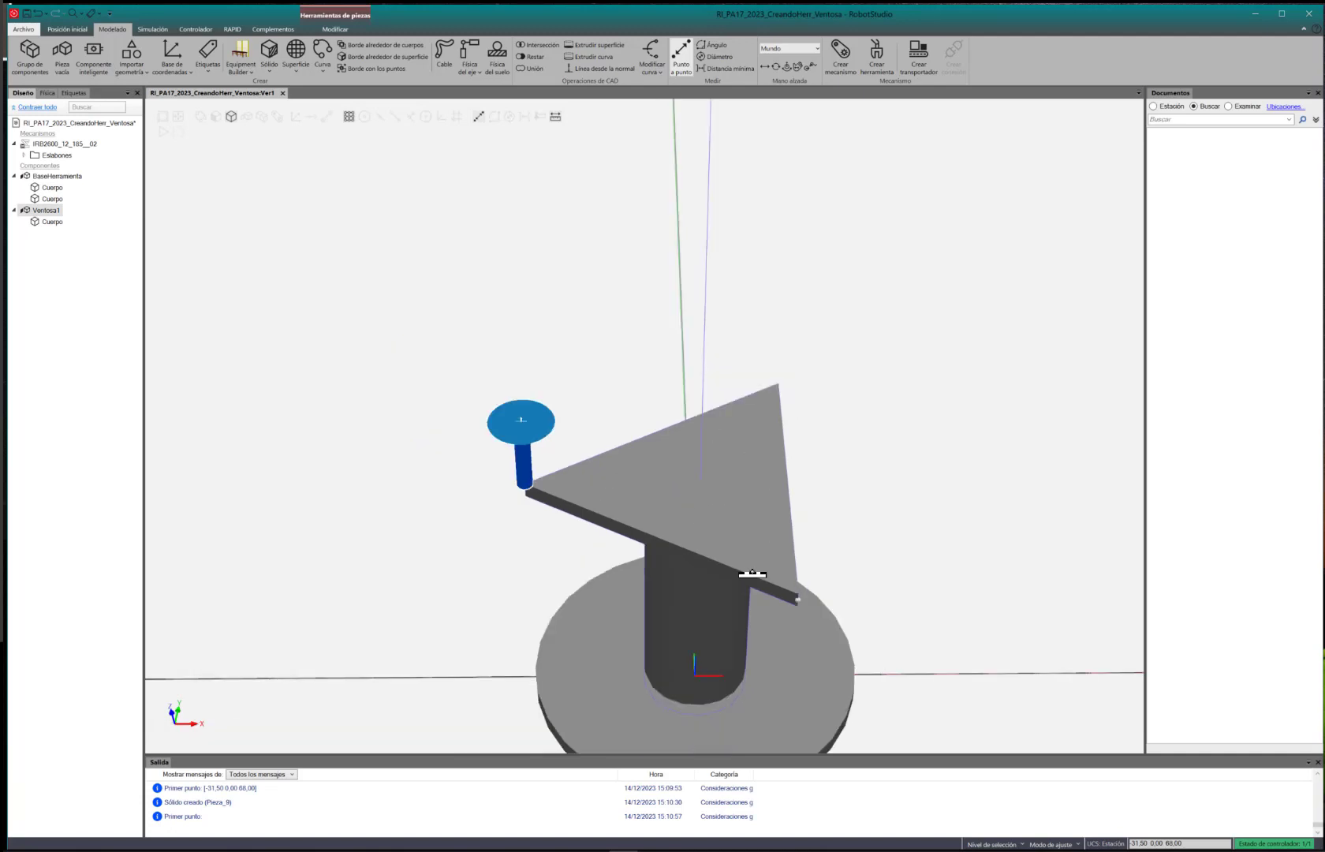
scroll(686, 508, "up", 2)
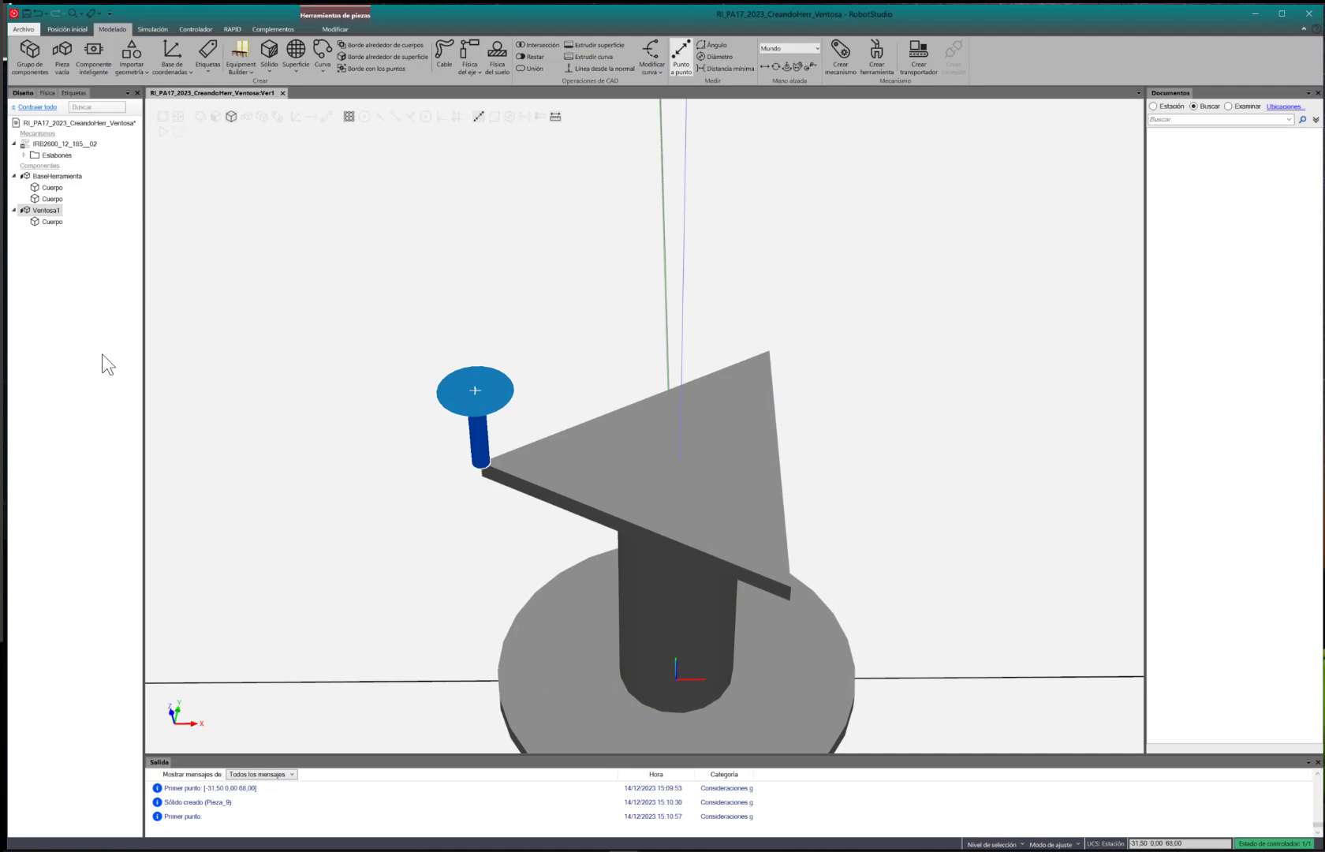
Offset the position of Ventosa1 by 10 mm along X in the world reference, and close the offset tool
left_click(36, 228)
left_click(31, 210)
right_click(31, 209)
mouse_move(76, 379)
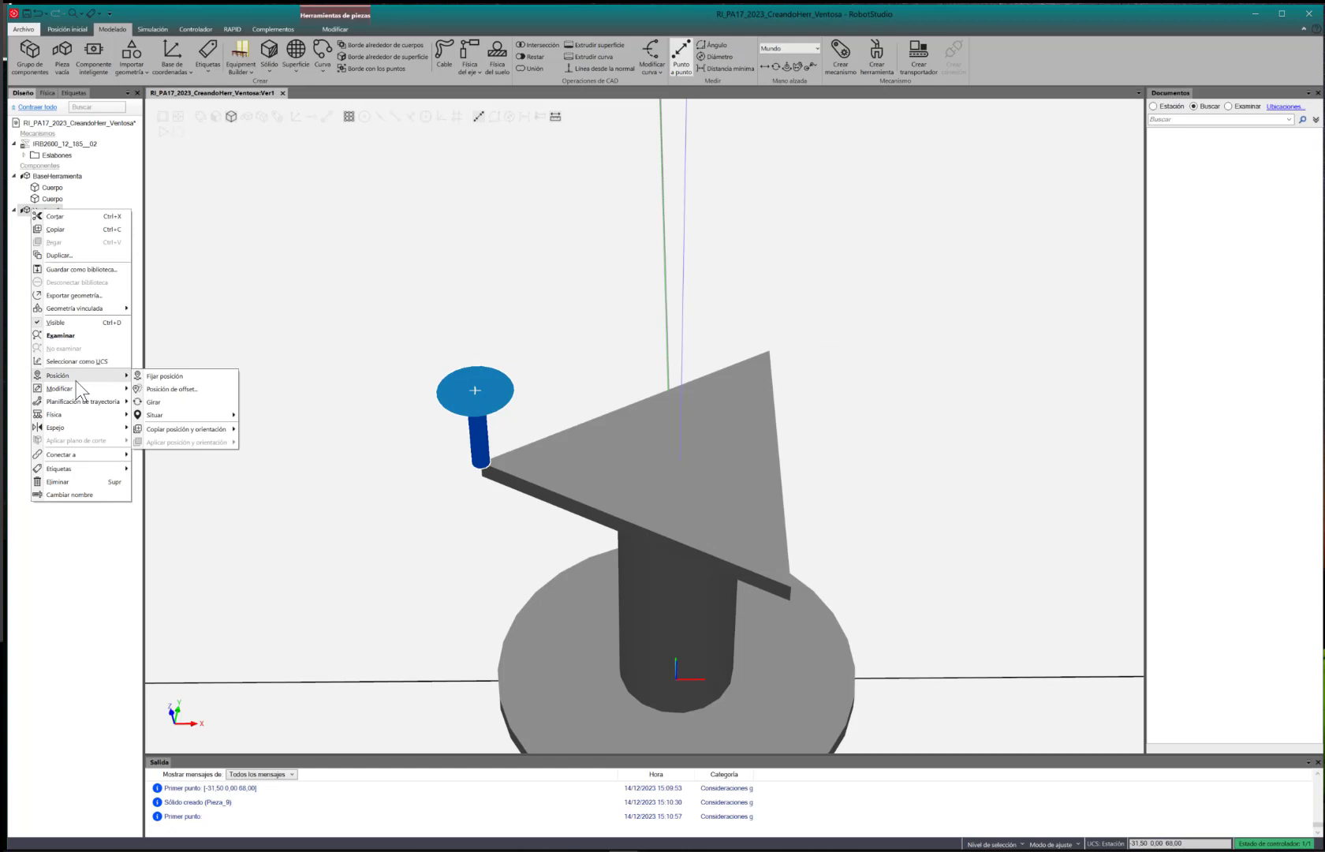
left_click(191, 389)
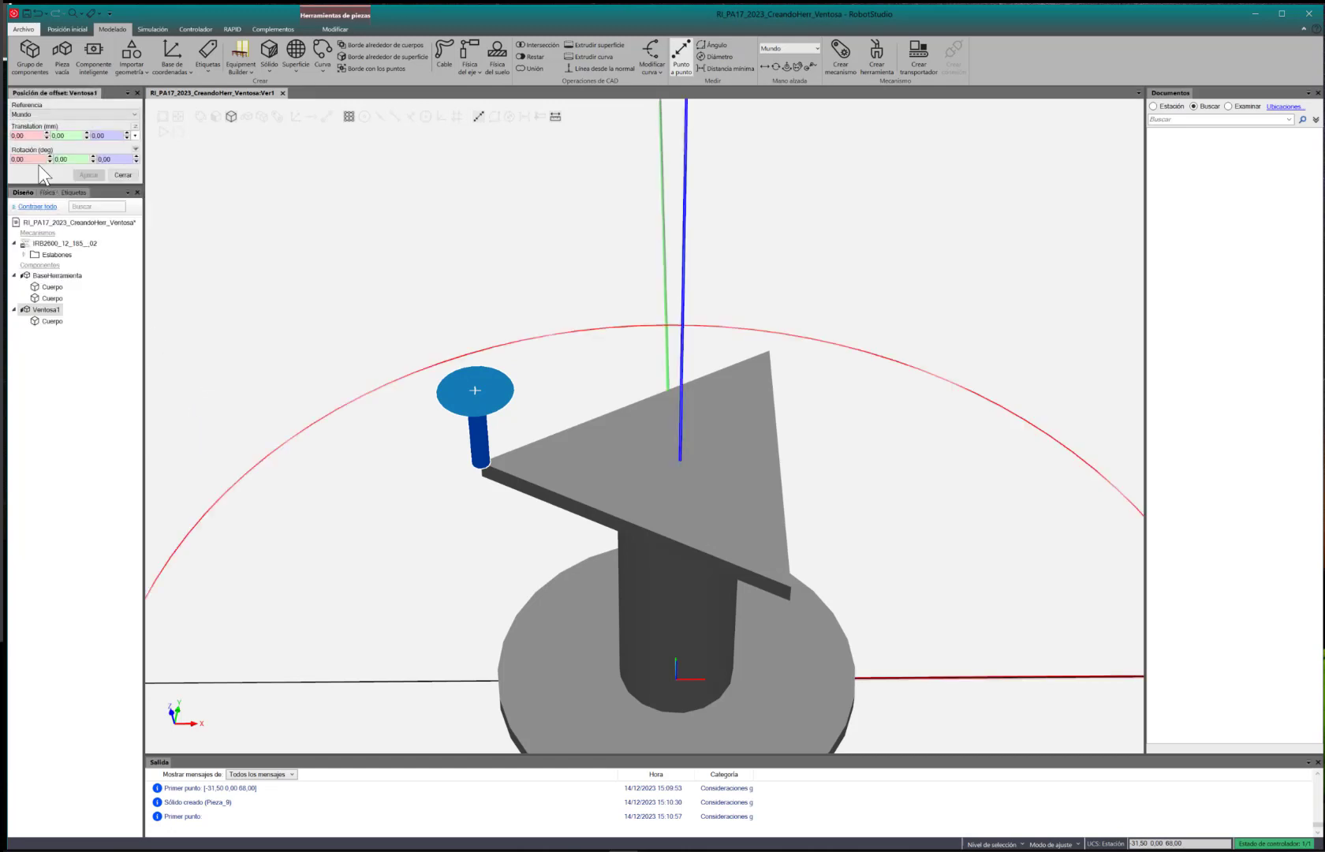
type("010")
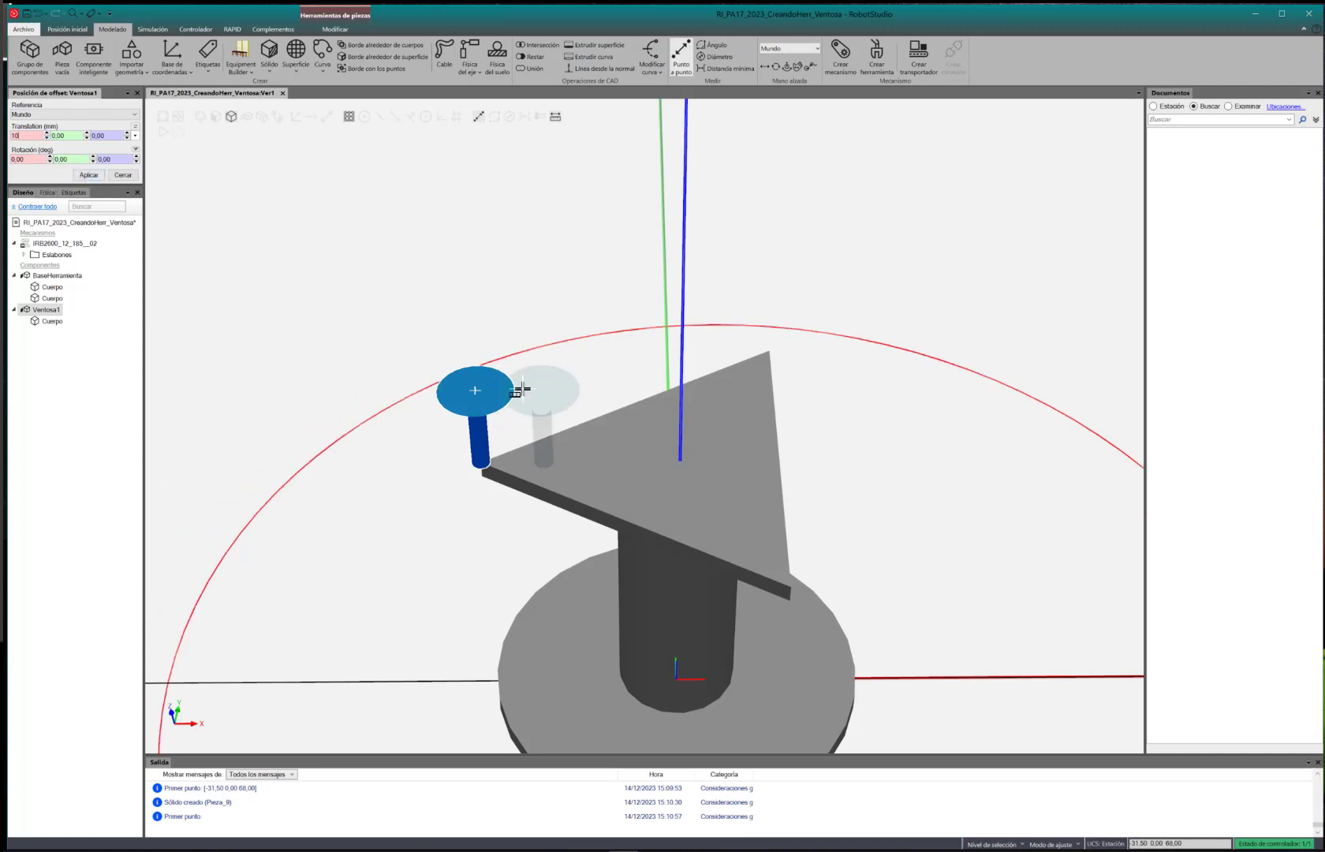
left_click(87, 174)
left_click(123, 175)
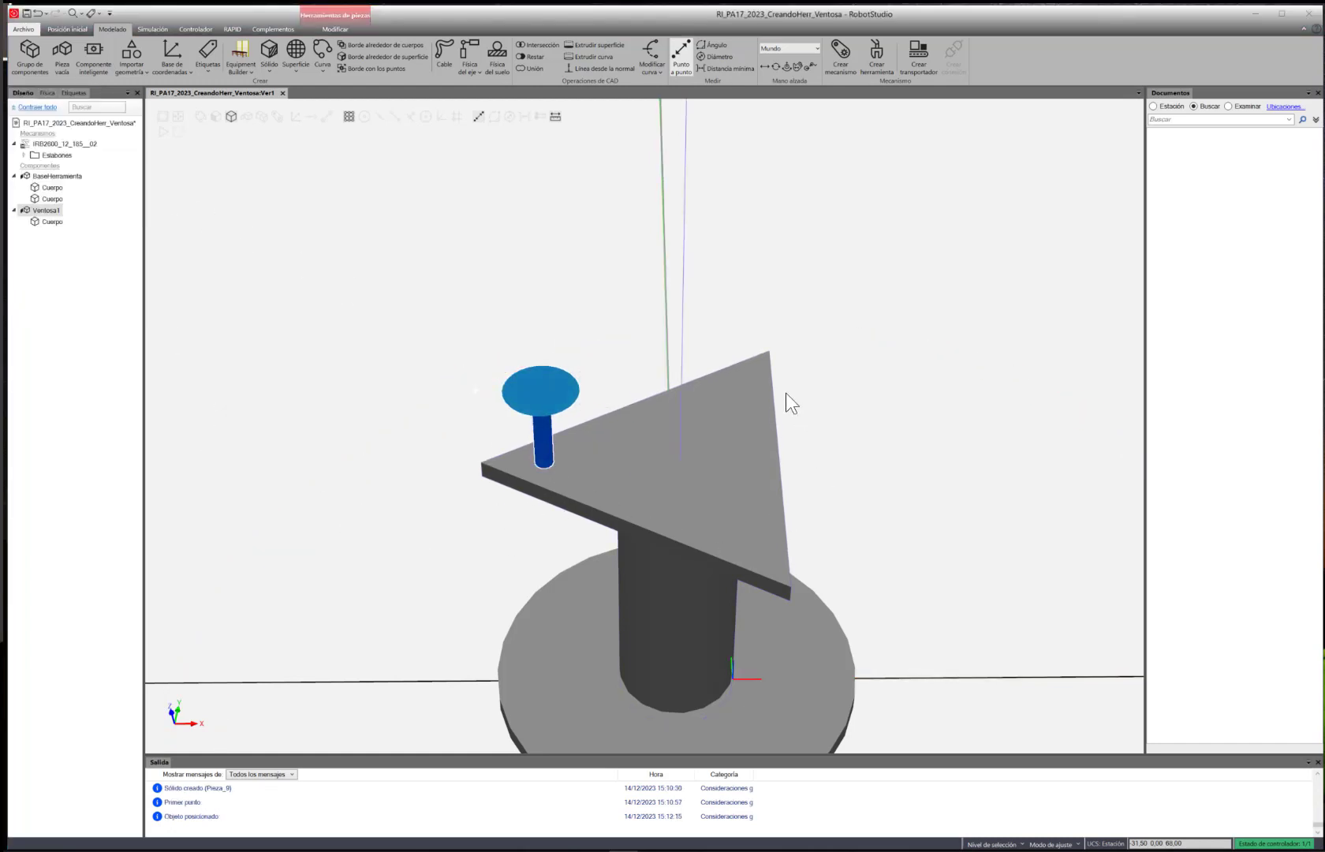
Inspect the shifted suction cup on the plate and undo its position offset
scroll(726, 481, "down", 1)
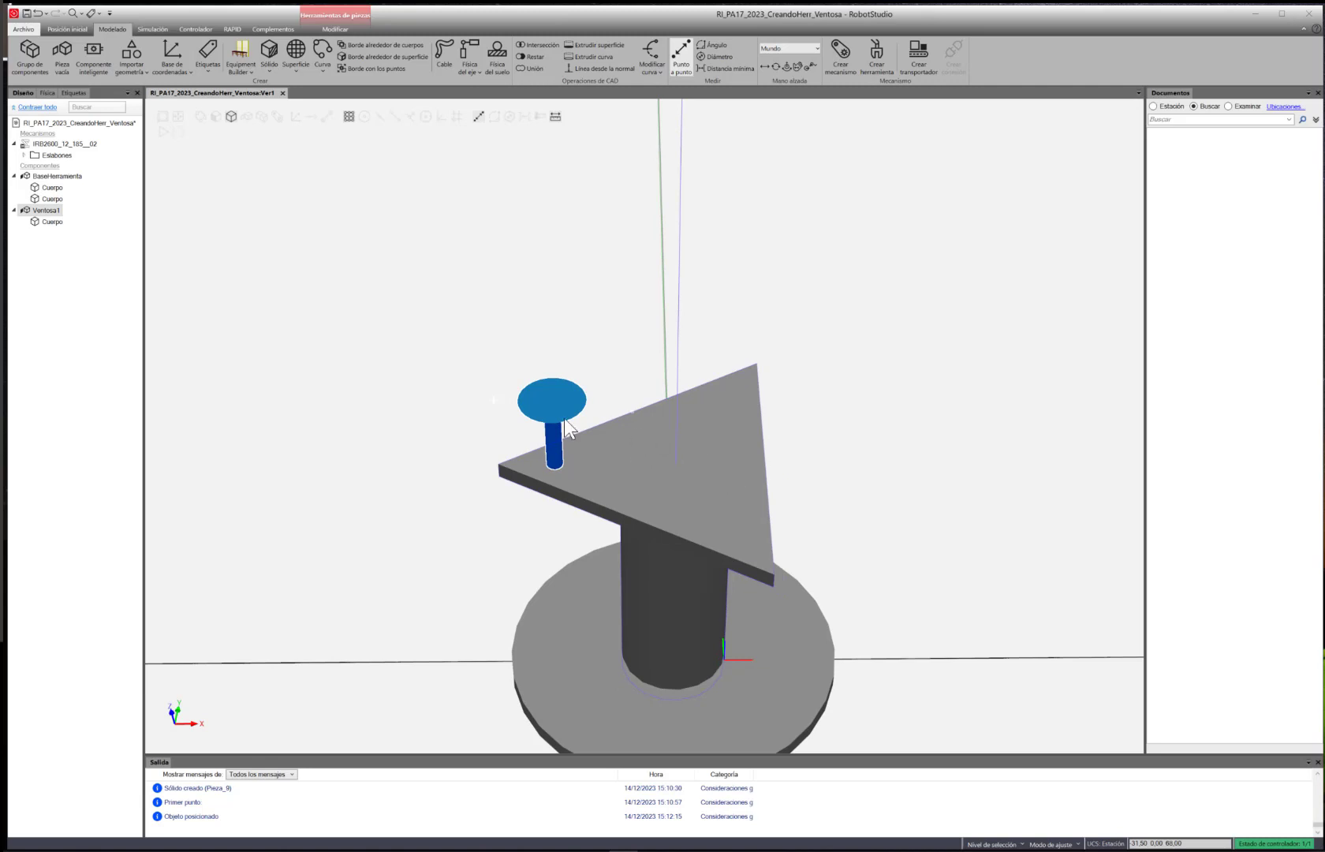
left_click(78, 284)
left_click_drag(662, 507, 647, 558, "ctrl+shift")
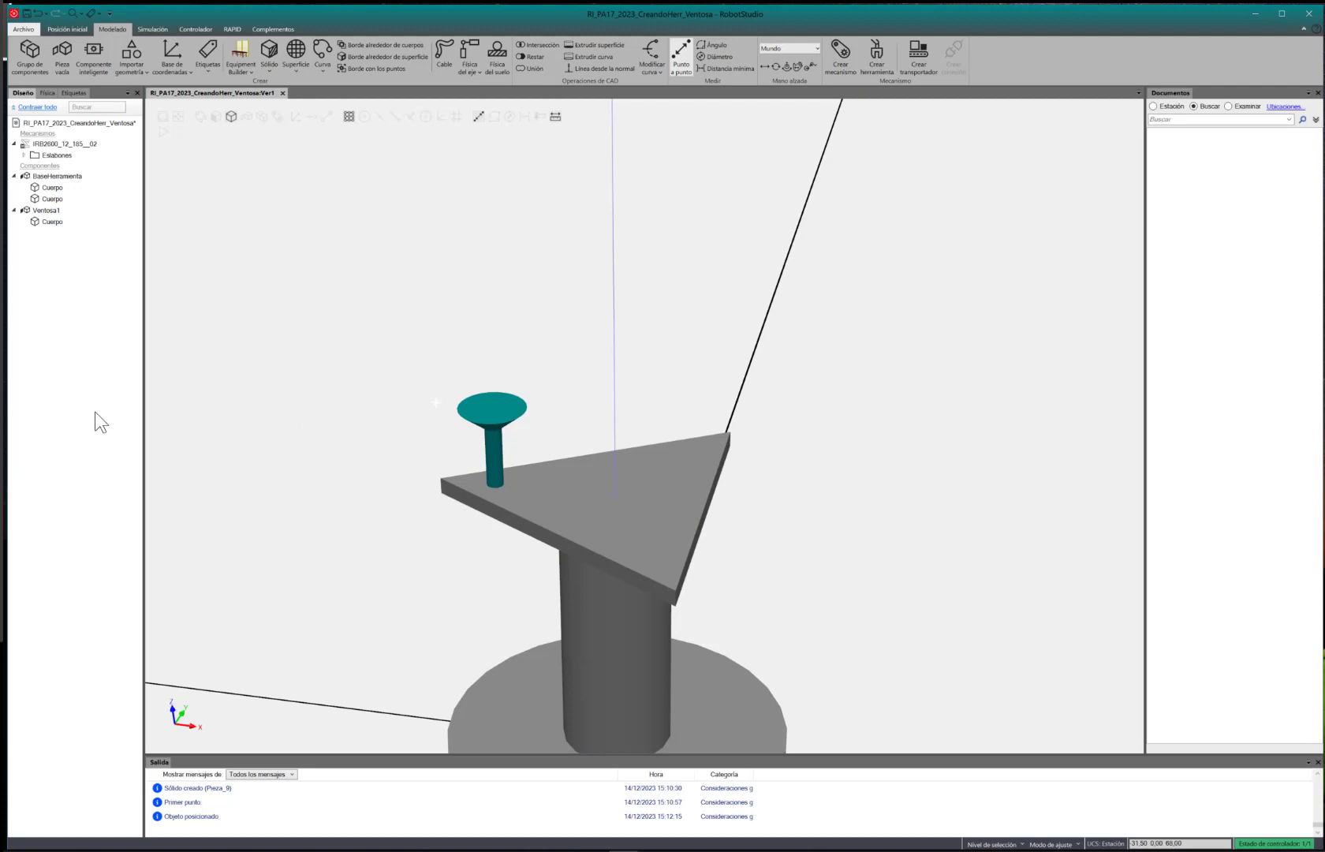
key("ctrl+z")
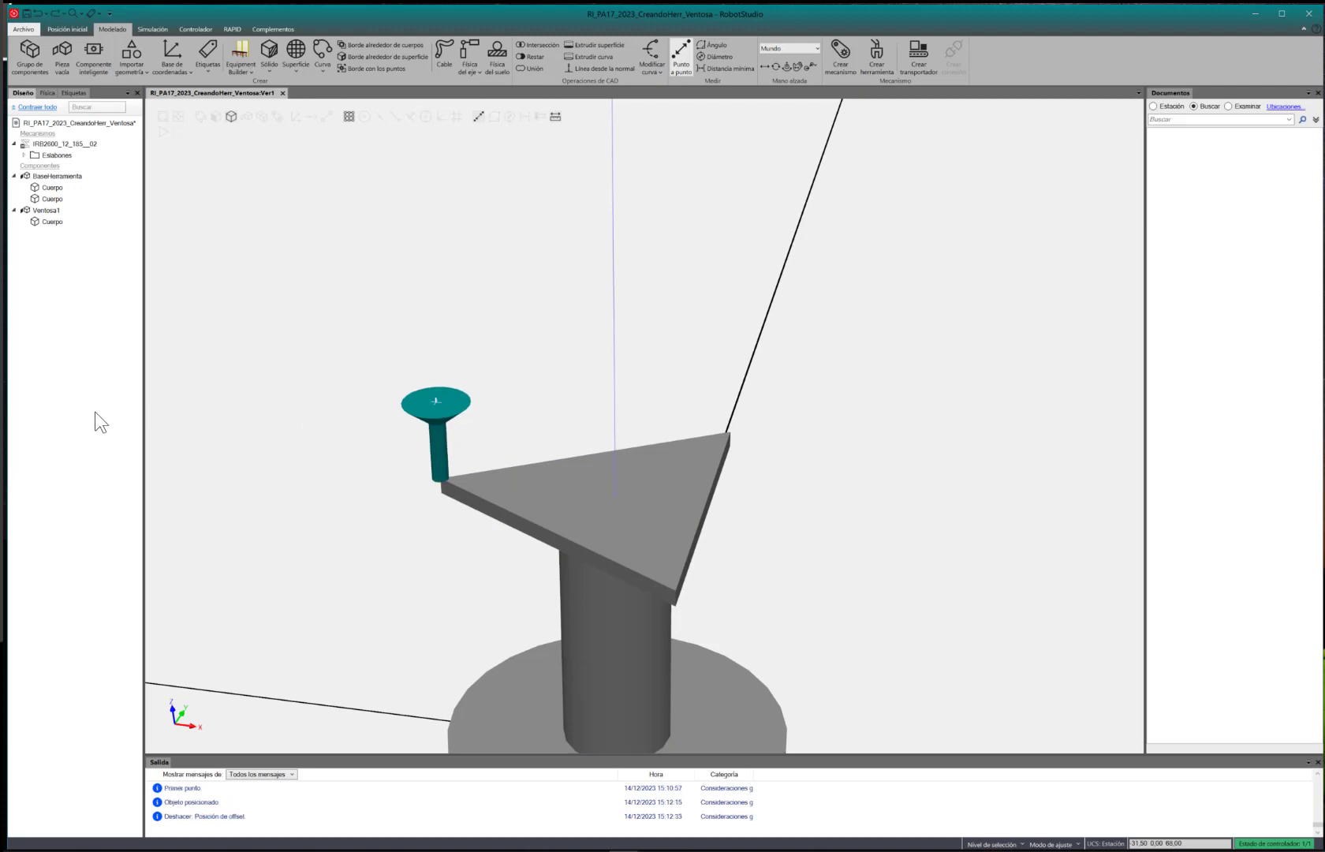
Copy Ventosa1 and paste two copies of it into the station
right_click(32, 211)
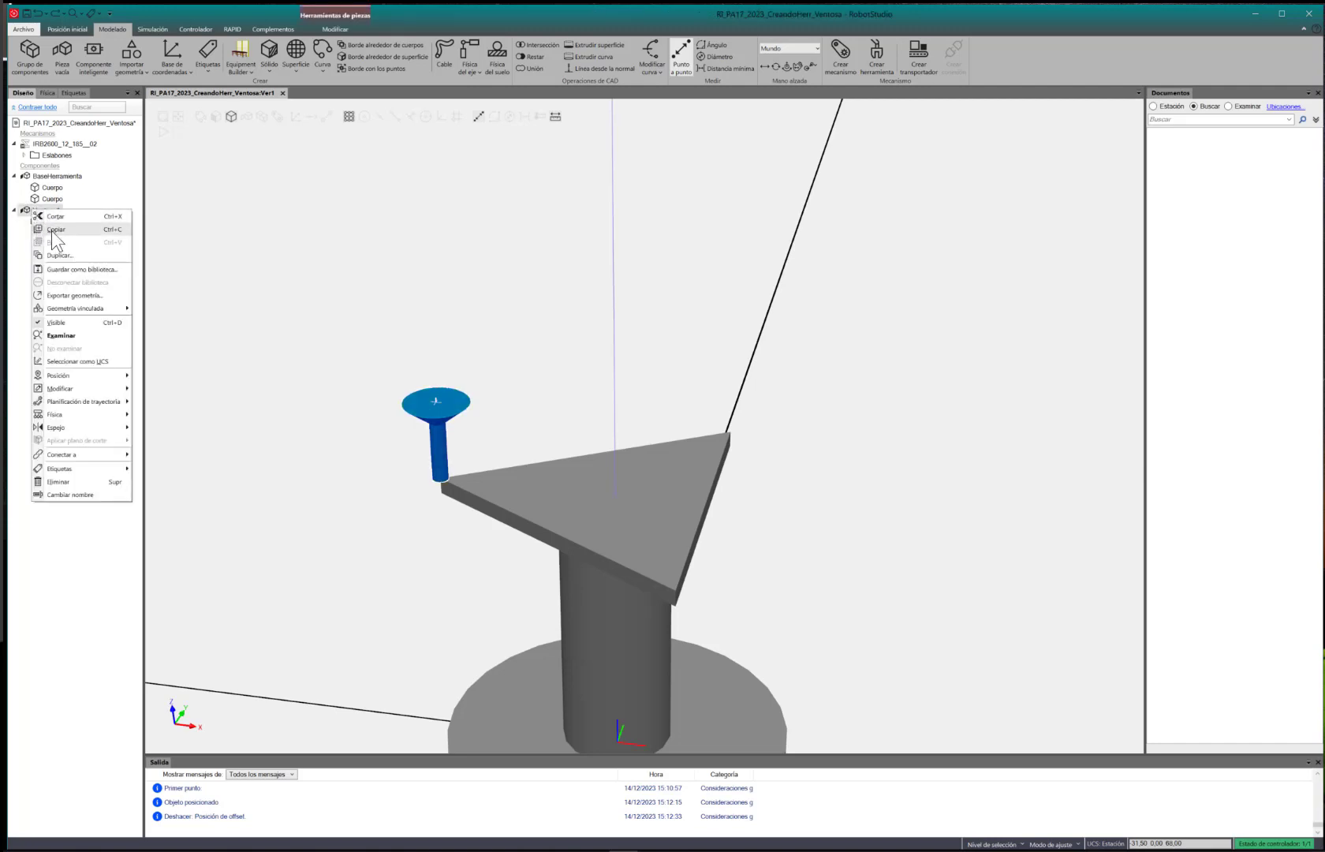
left_click(52, 230)
left_click(57, 257)
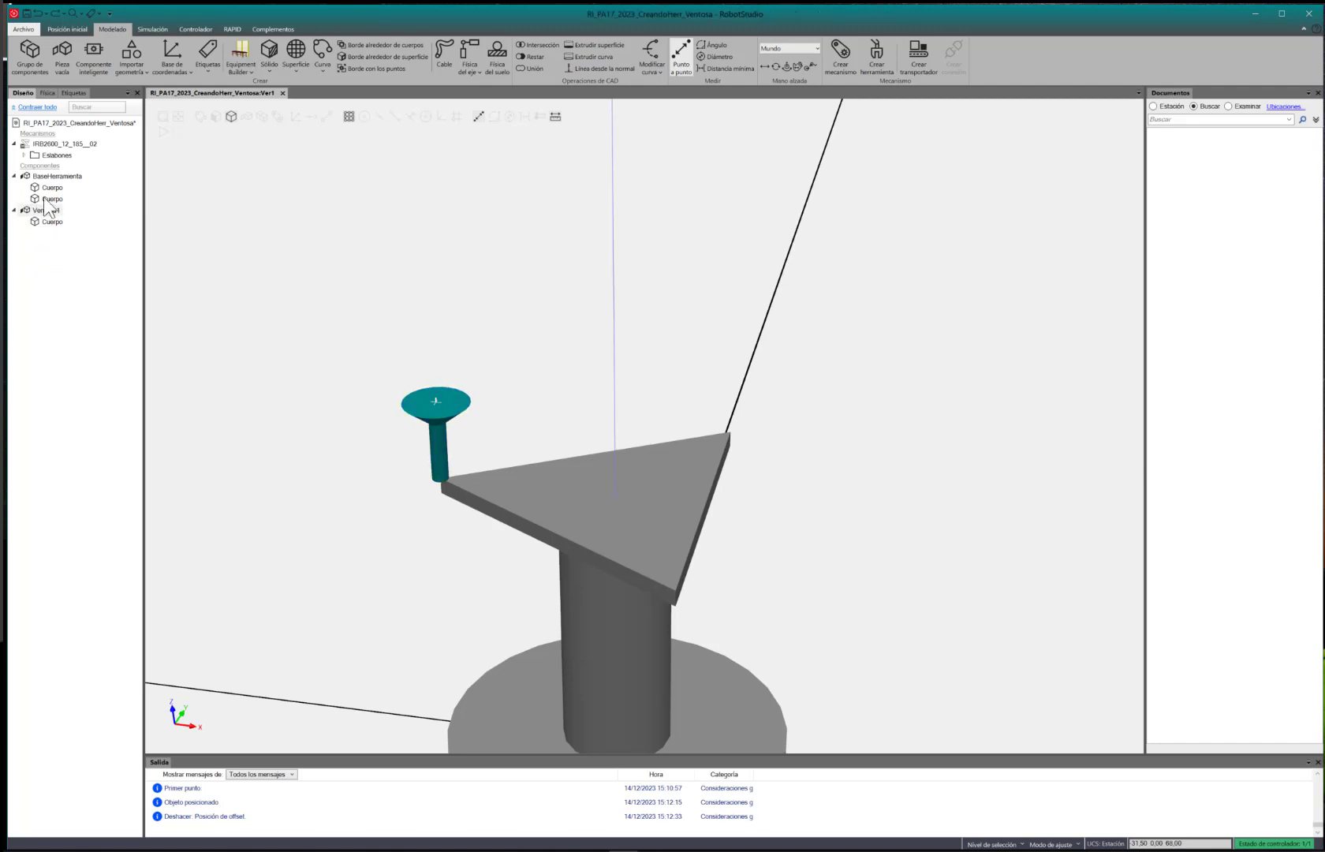
left_click(43, 119)
right_click(43, 125)
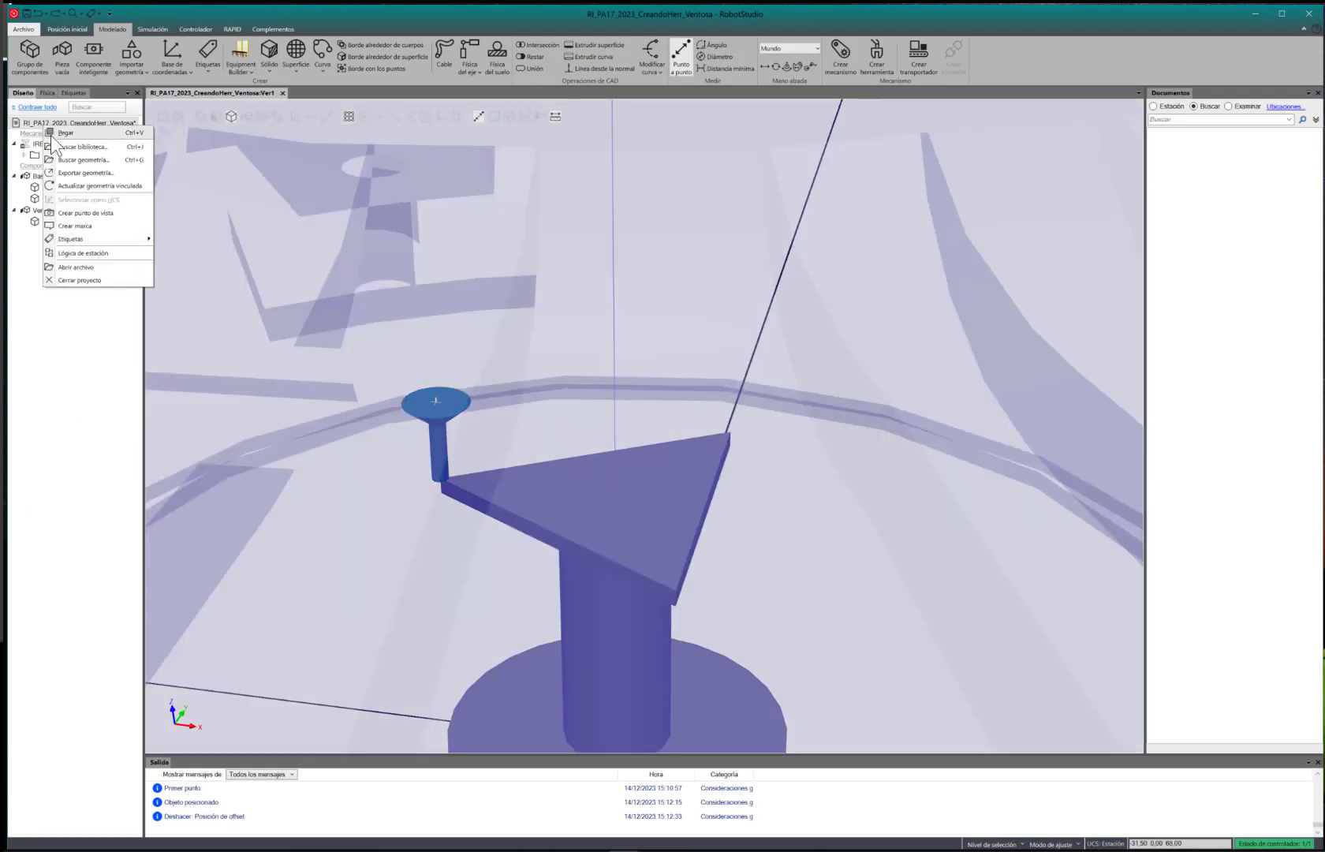
left_click(63, 131)
right_click(39, 123)
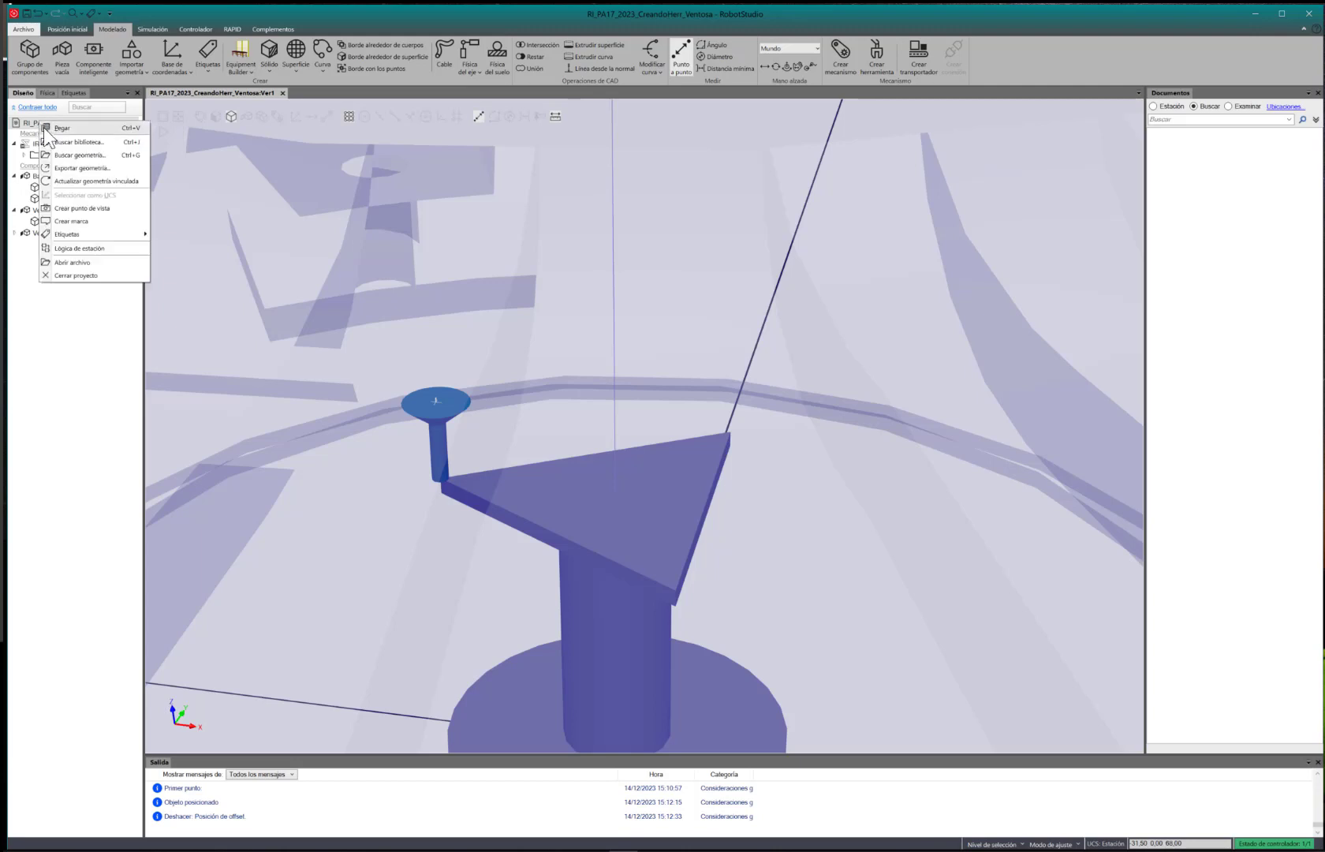
left_click(63, 129)
Rename the two pasted suction-cup parts as Ventosa2 and Ventosa3
left_click(52, 234)
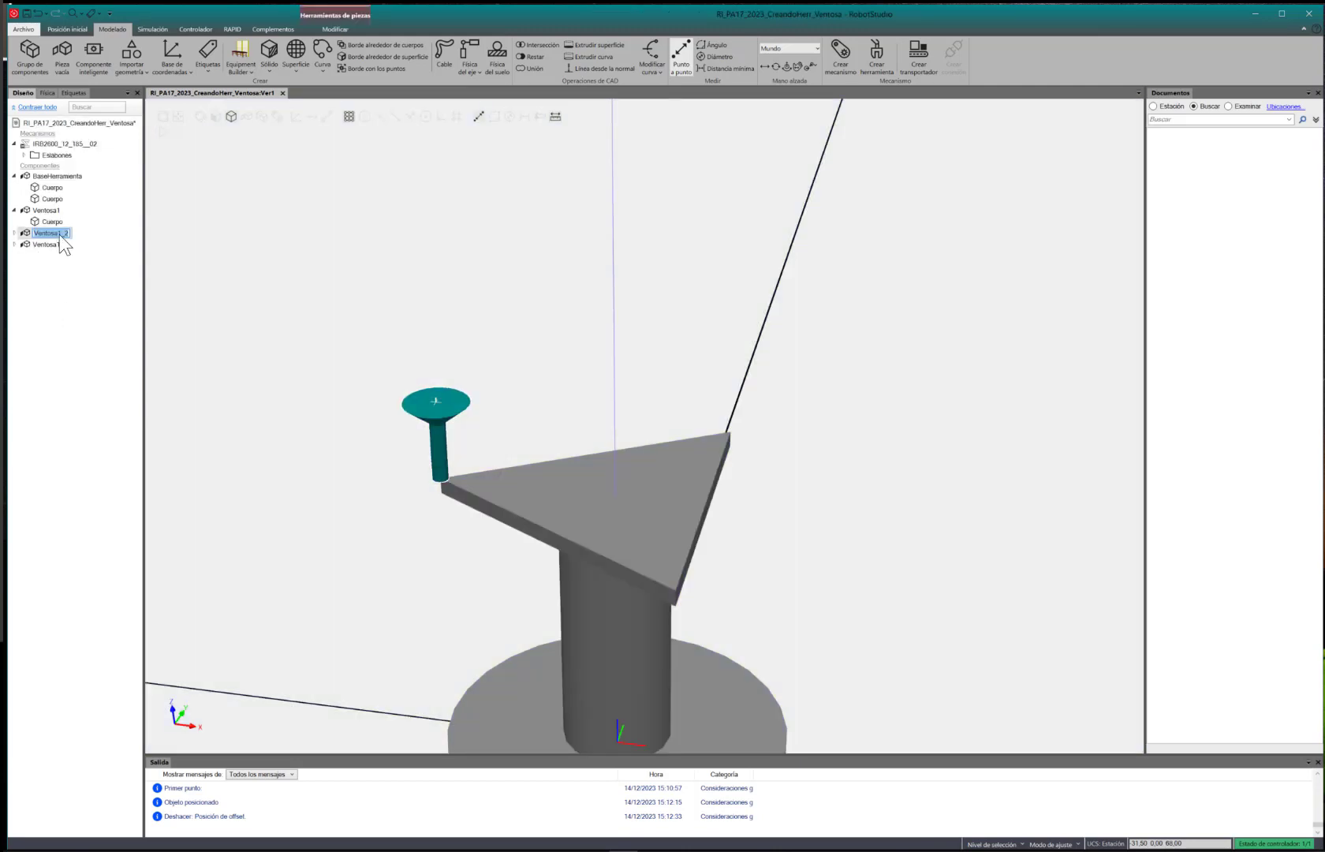
left_click(52, 234)
key("End")
key("BackSpace")
key("BackSpace")
key("BackSpace")
type("2")
key("Return")
type("3")
left_click(61, 292)
Try to place Ventosa2 by one point, from the world origin to the plate's near corner at (15.75, -27.28, 53.00)
right_click(37, 233)
mouse_move(85, 400)
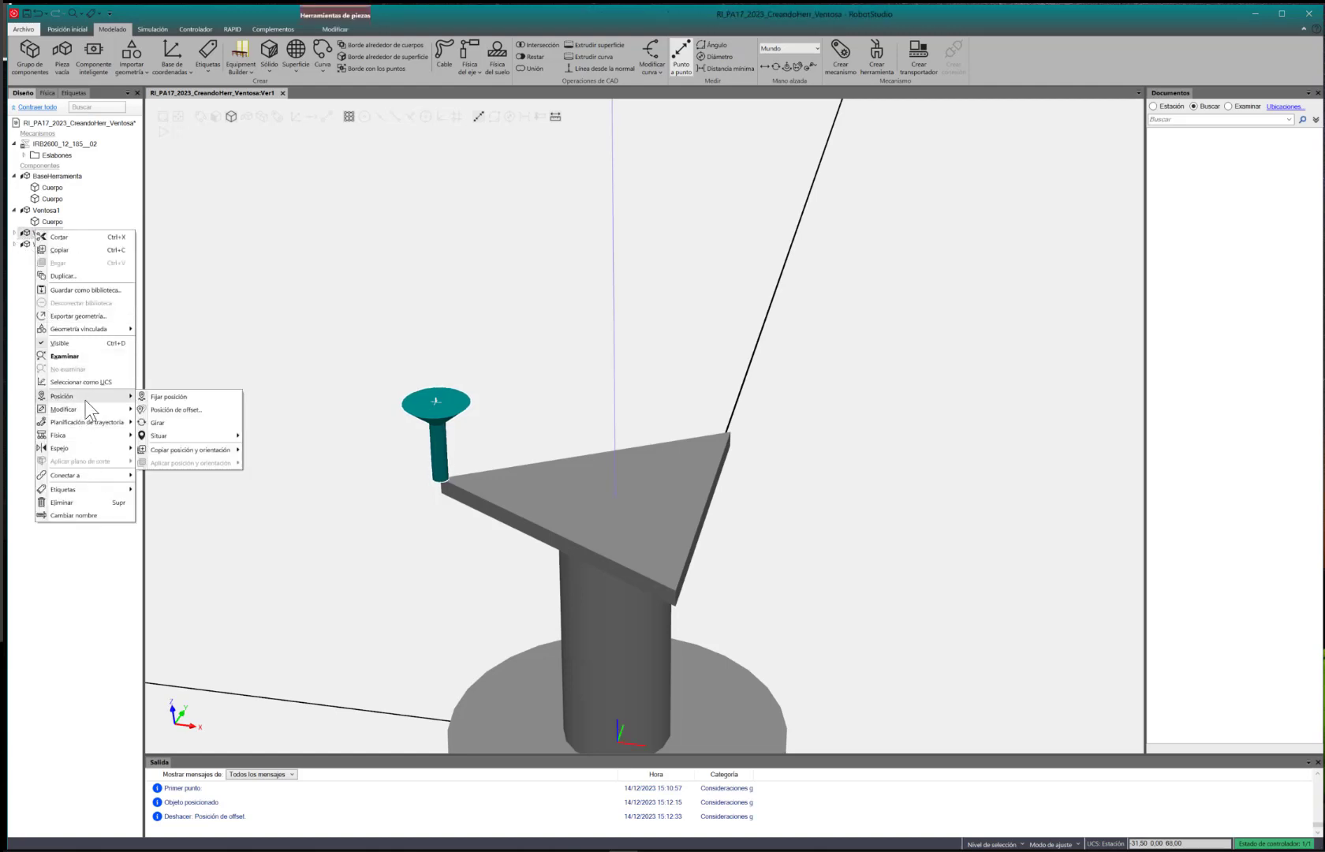
mouse_move(188, 436)
left_click(263, 437)
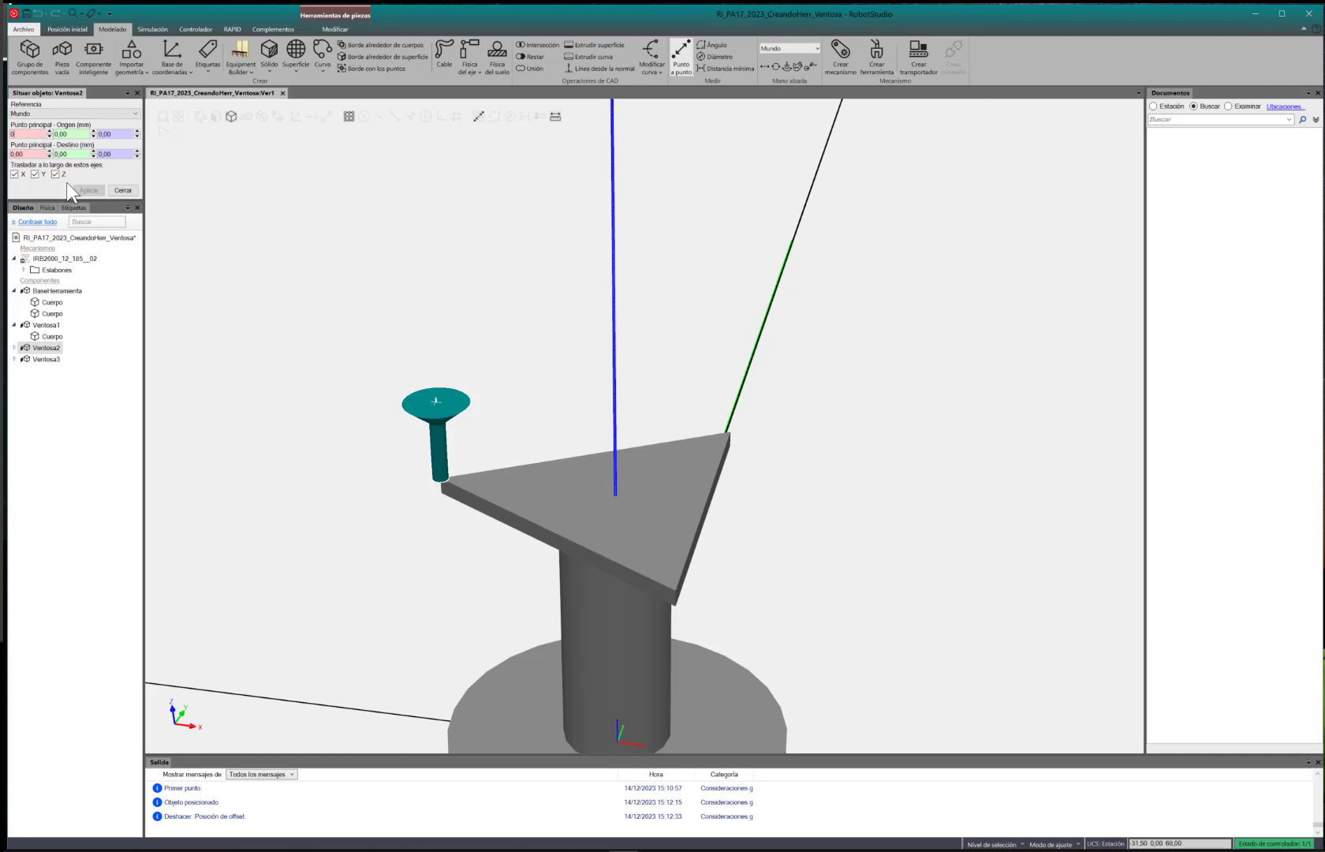
scroll(607, 671, "down", 2)
scroll(599, 604, "up", 2)
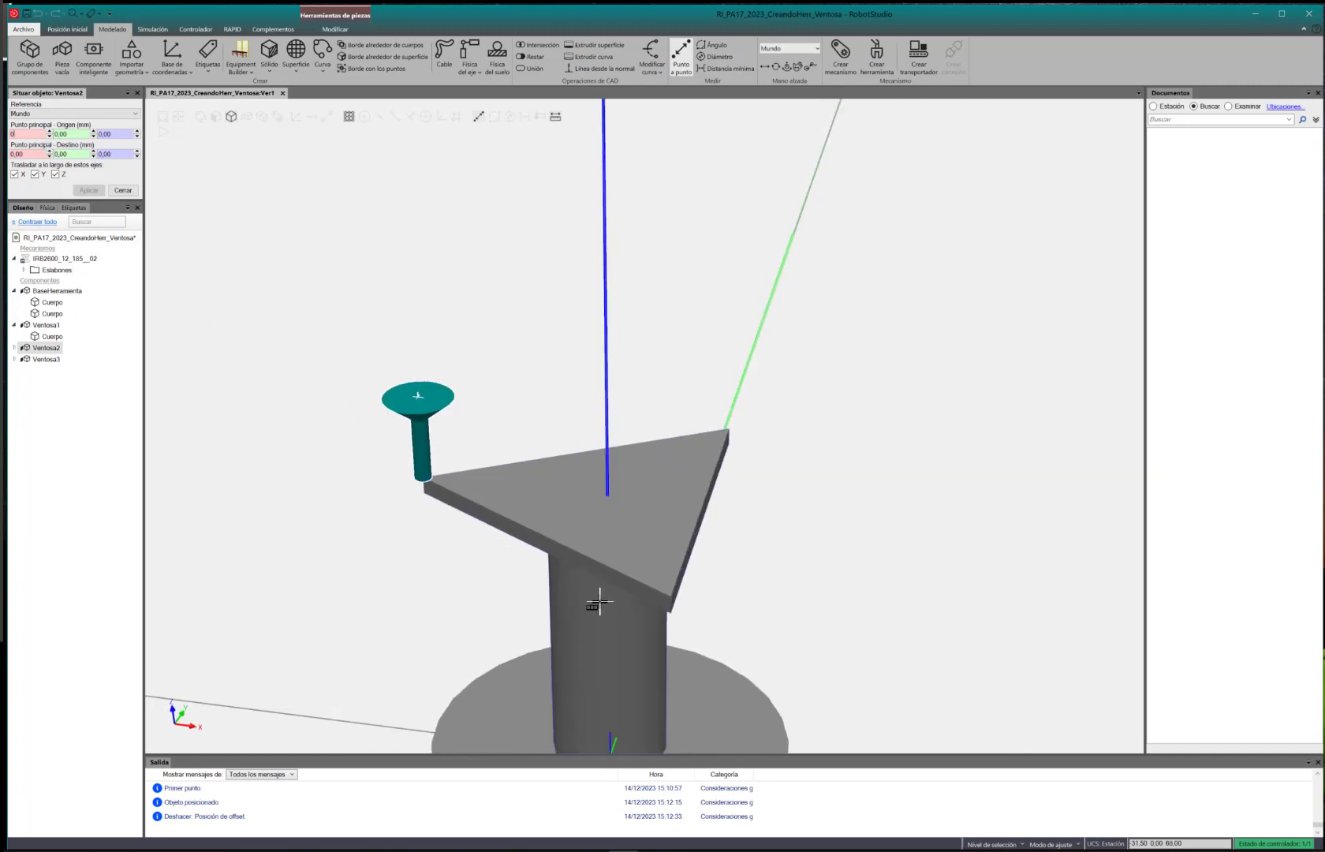
scroll(599, 604, "up", 2)
left_click(29, 154)
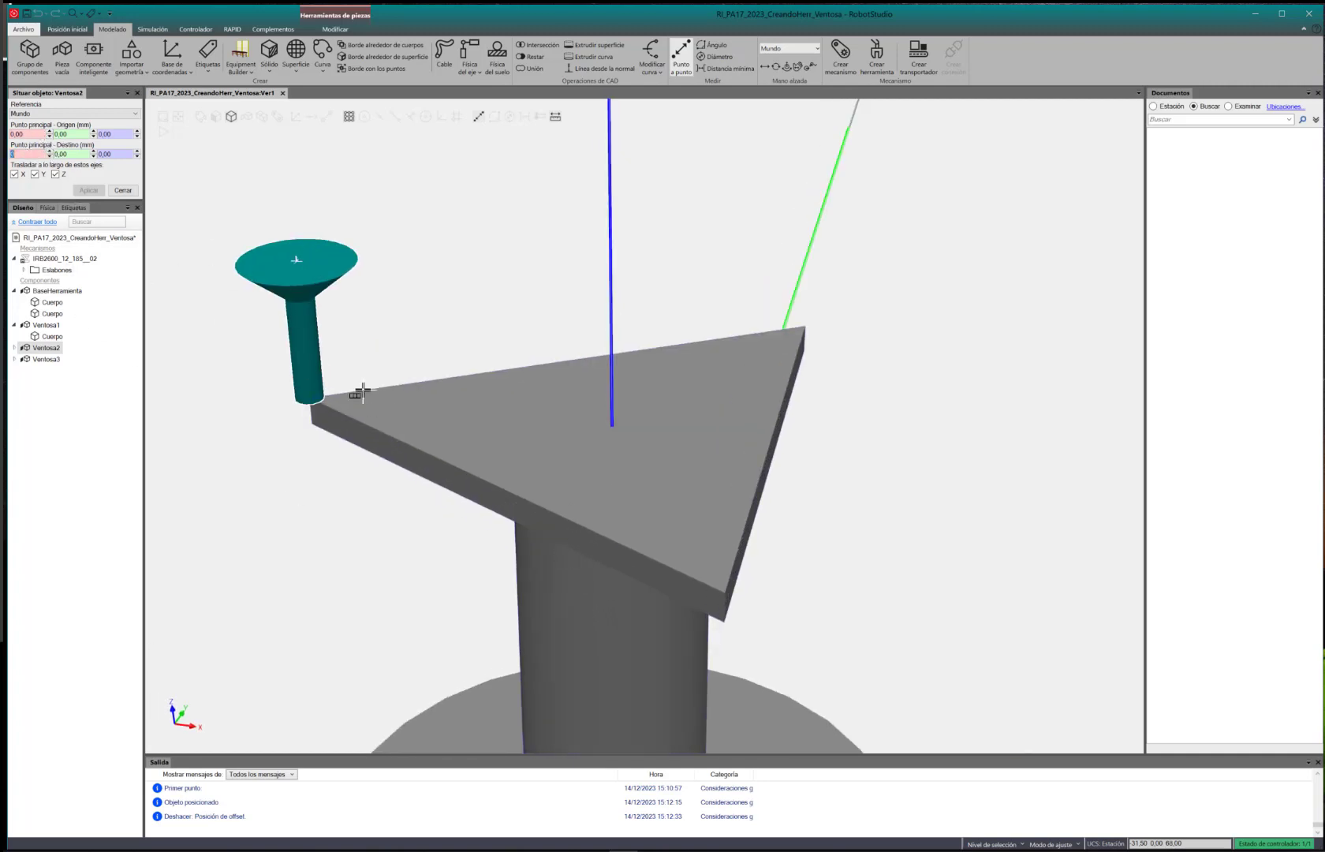
left_click(724, 589)
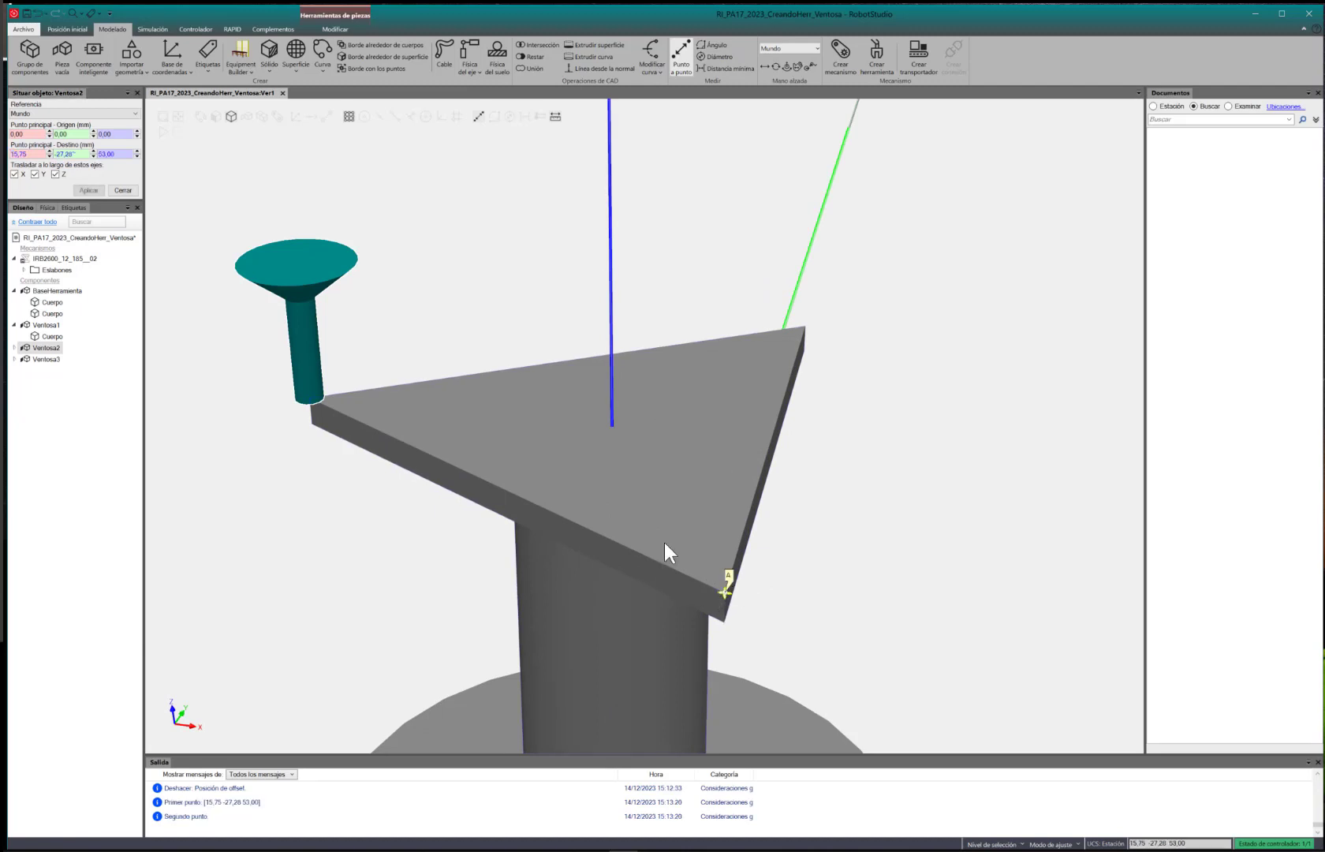
left_click(88, 190)
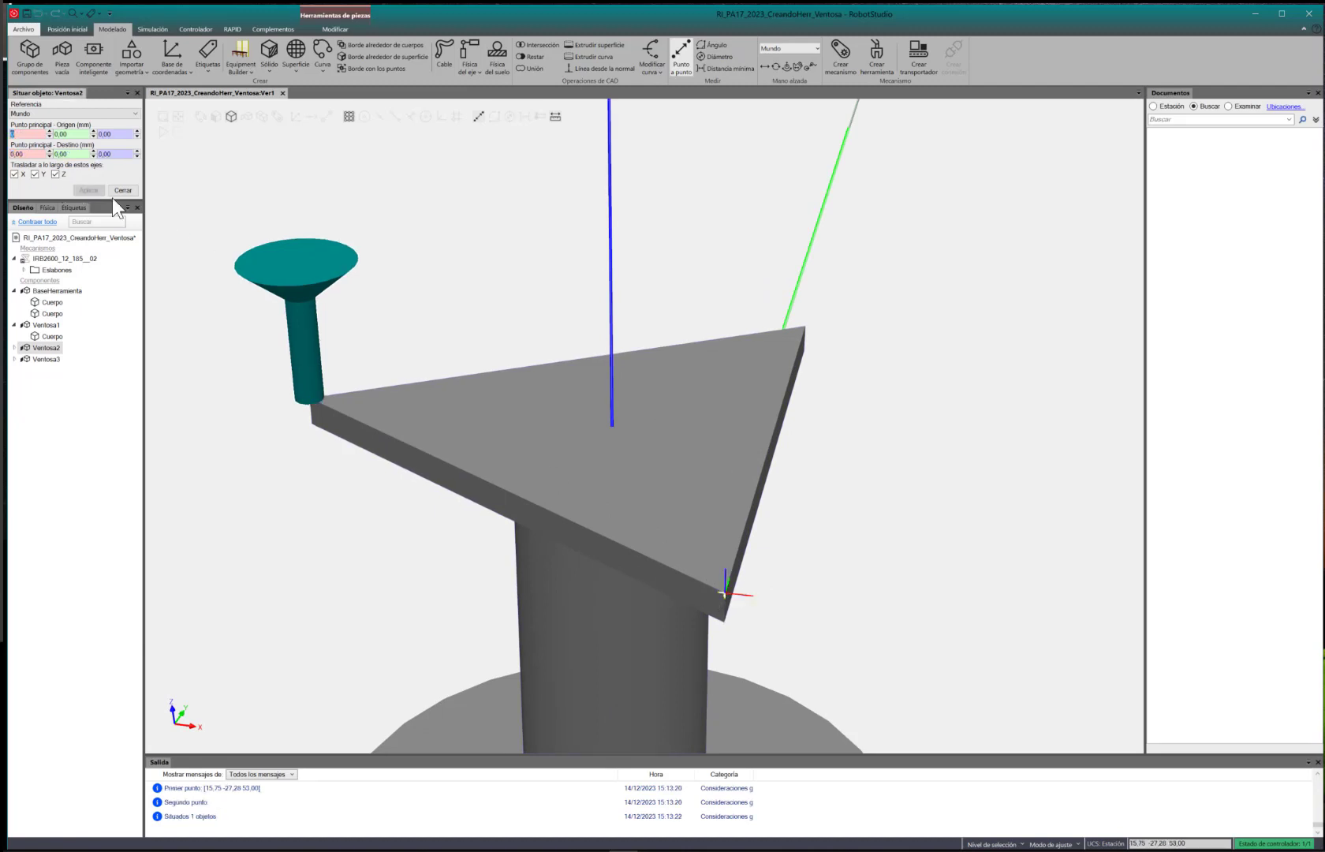
Inspect where Ventosa2 ended up, close the placement tool and undo the placement
scroll(562, 430, "down", 4)
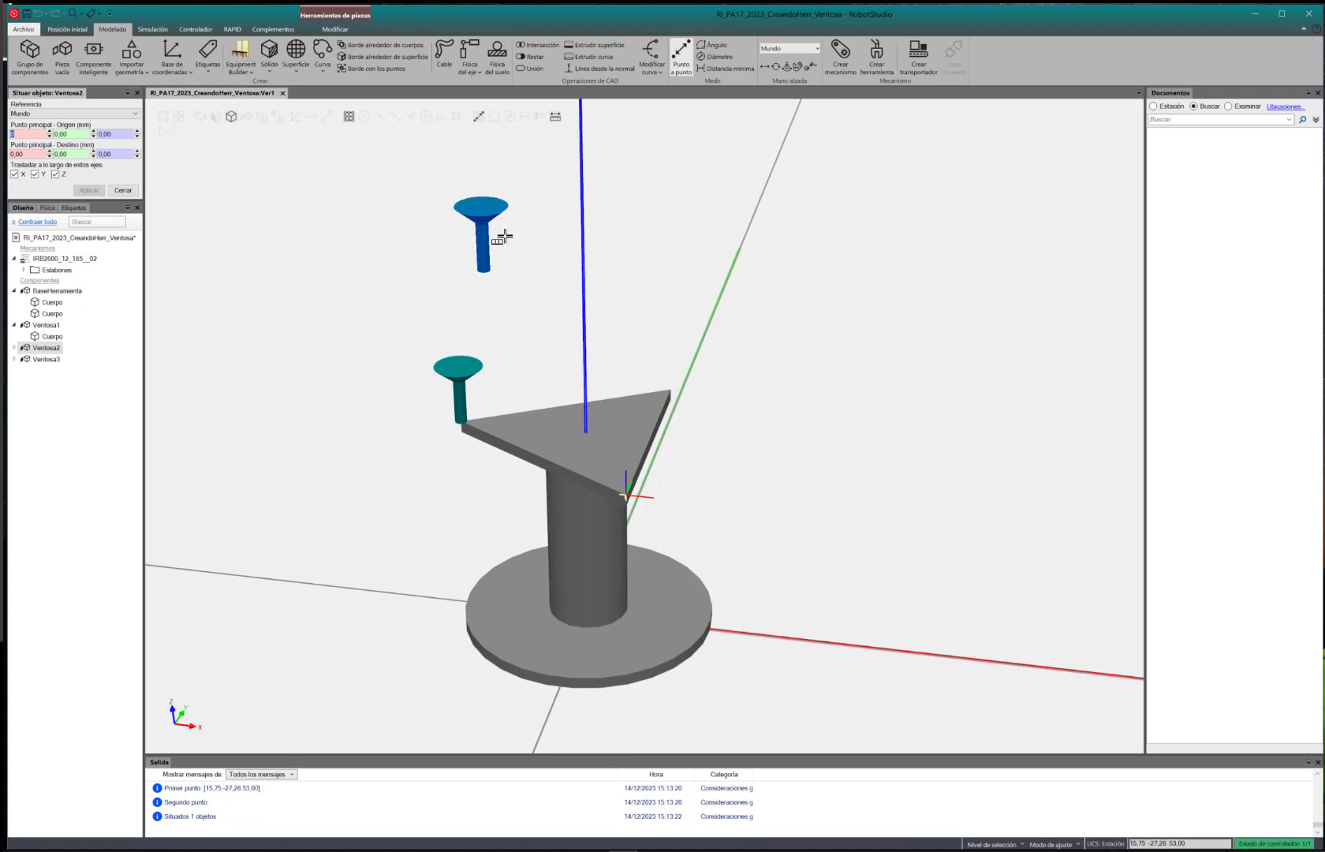
left_click(123, 190)
key("ctrl+z")
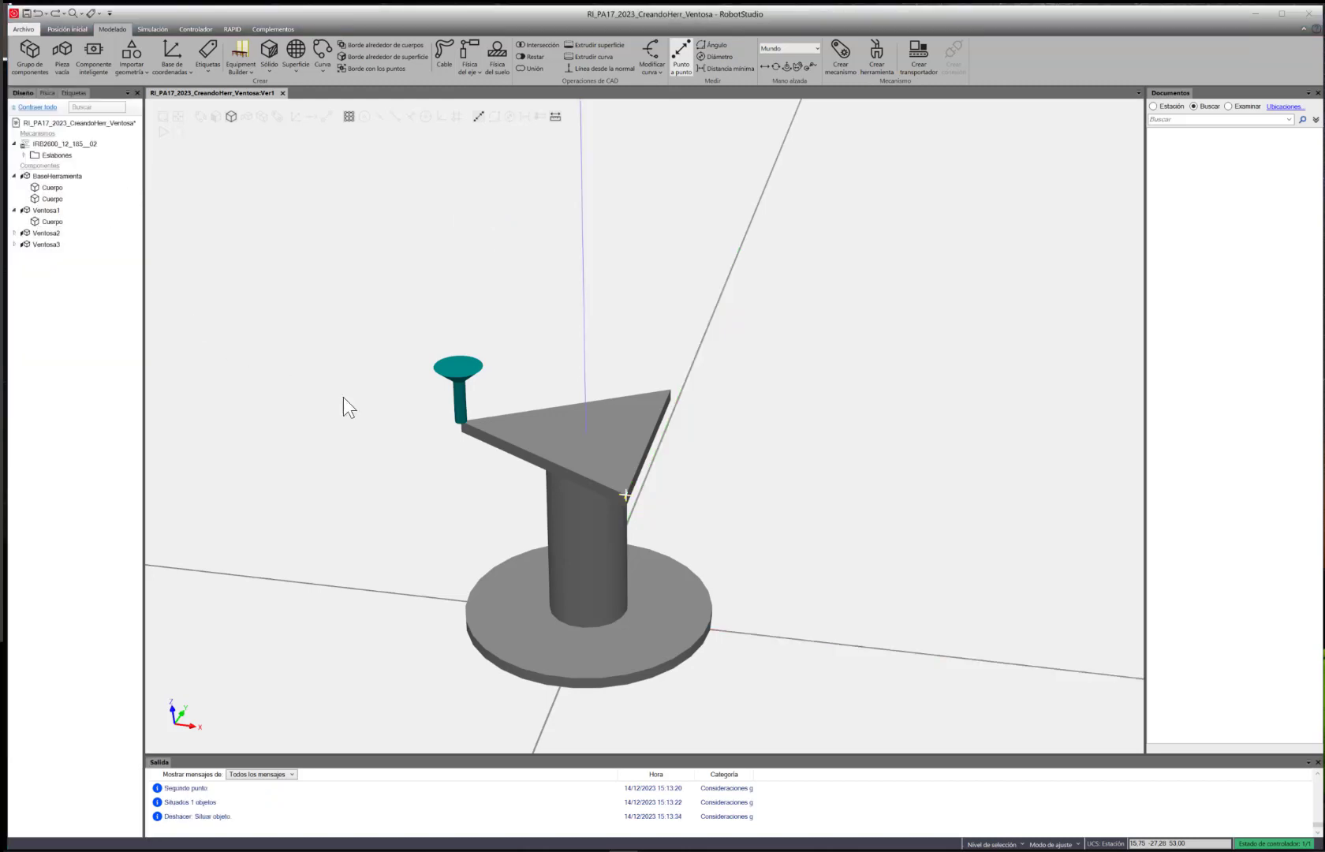
Start a one-point placement of Ventosa2, taking its stem's base centre at (-31.50, 0.00, 53.00) as the origin point
scroll(529, 334, "up", 4)
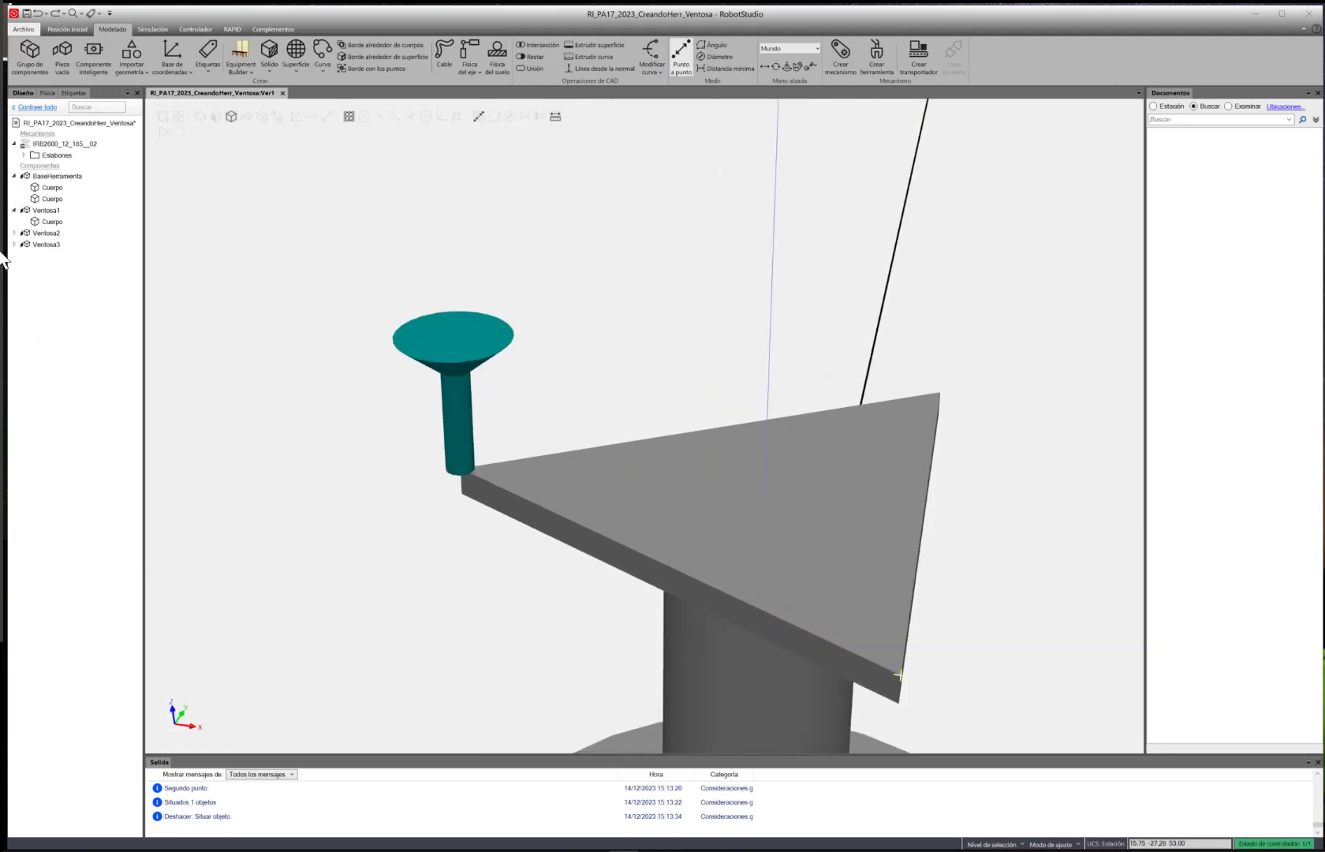
left_click(41, 233)
right_click(36, 234)
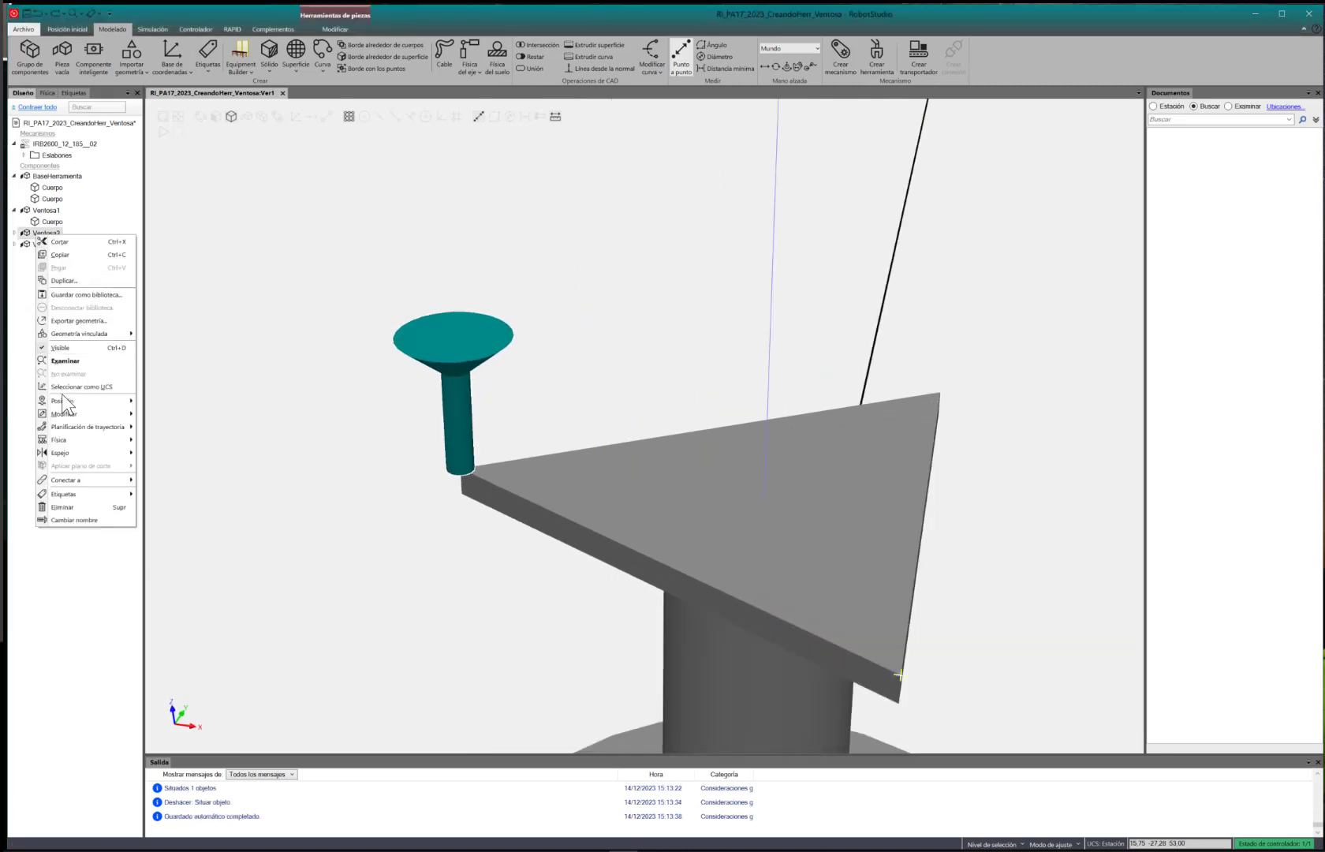
mouse_move(69, 402)
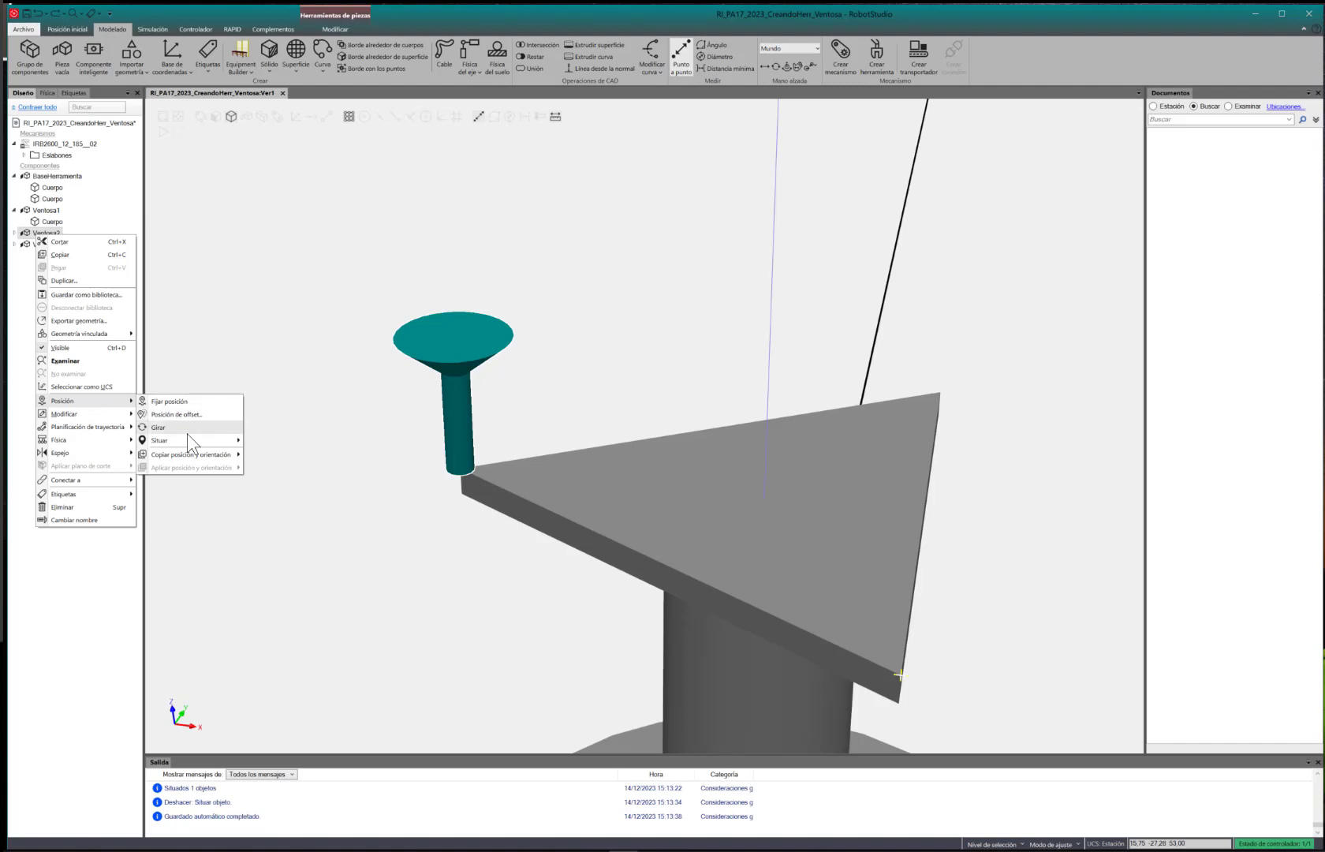
mouse_move(188, 438)
left_click(272, 441)
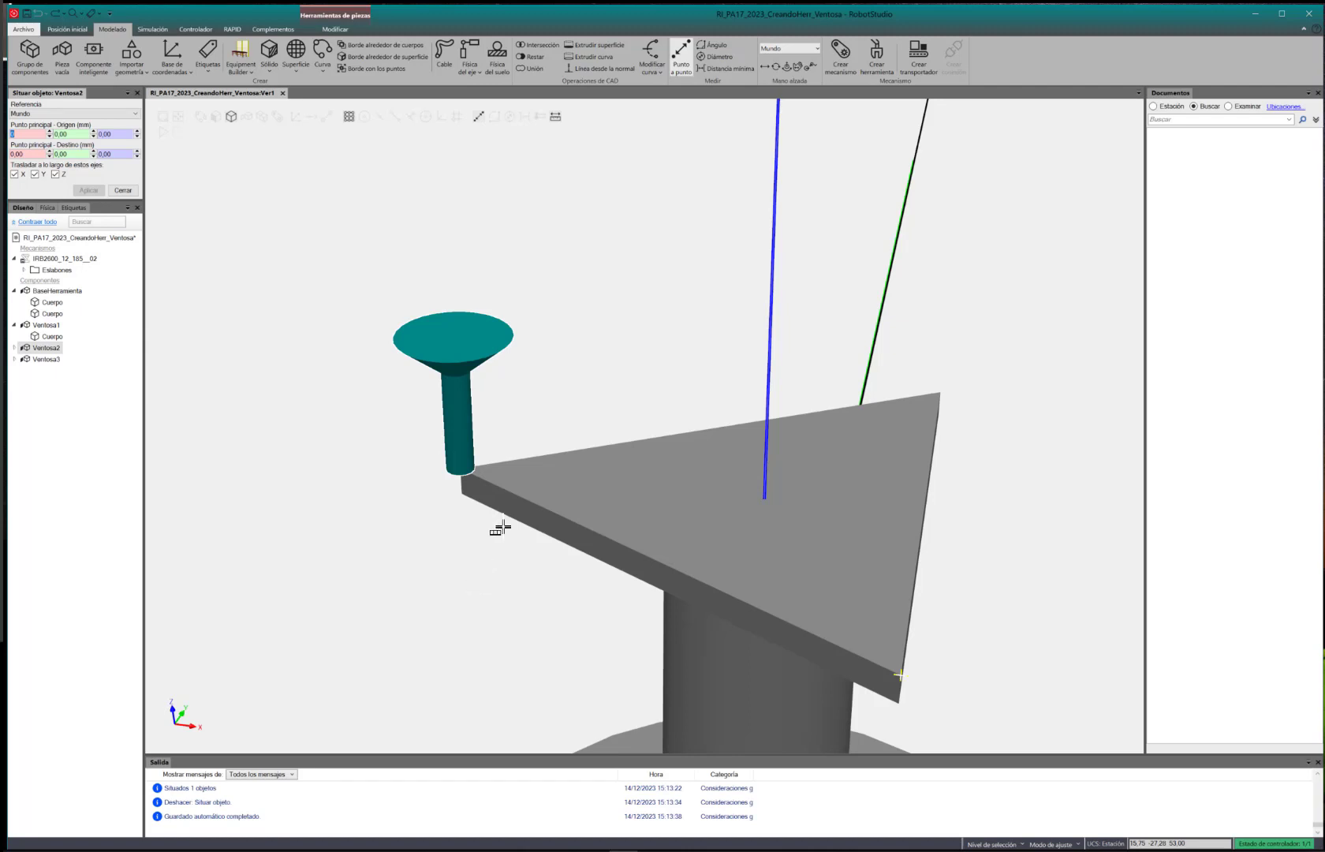
scroll(500, 533, "up", 2)
scroll(520, 527, "up", 2)
scroll(518, 505, "up", 5)
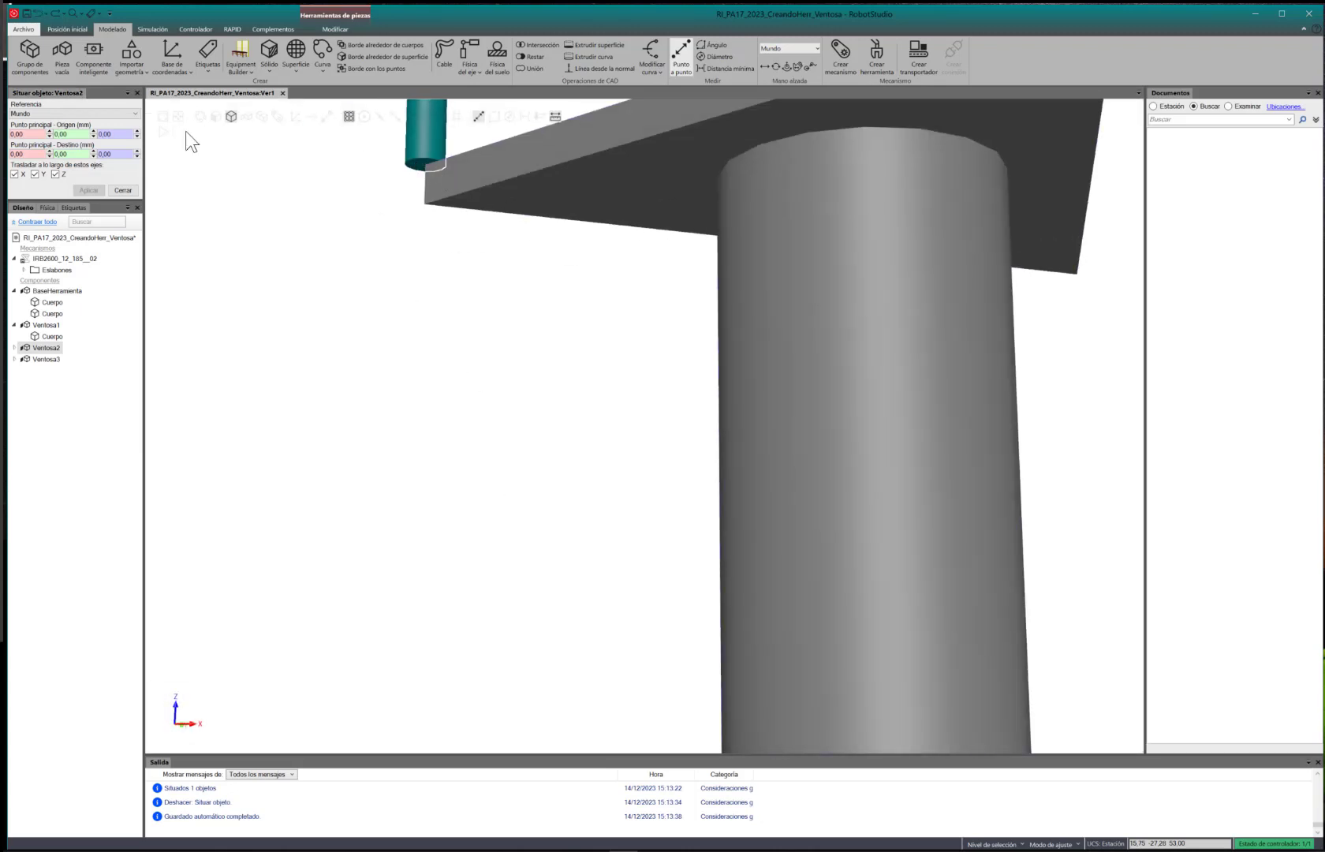
left_click(34, 134)
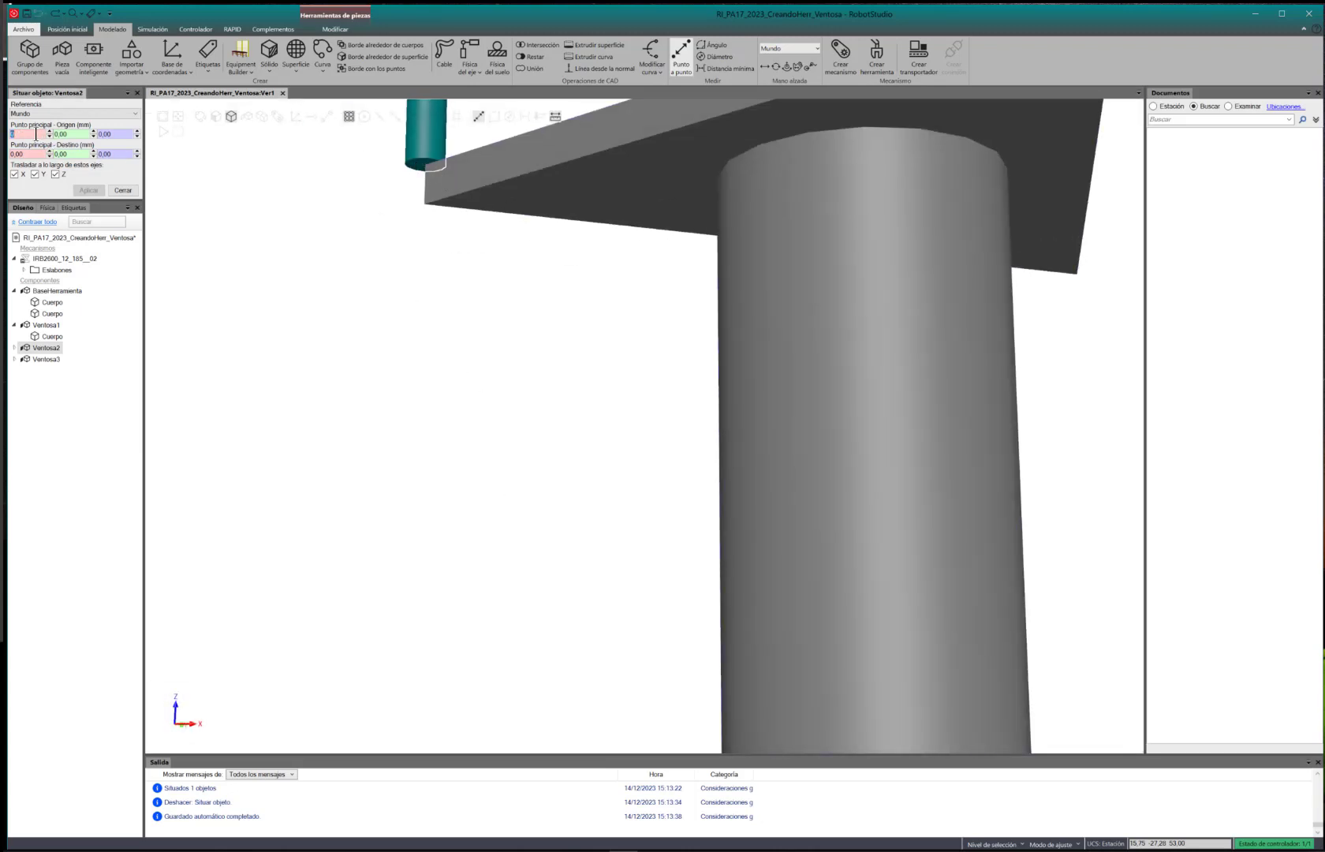
left_click(417, 168)
scroll(538, 236, "down", 4)
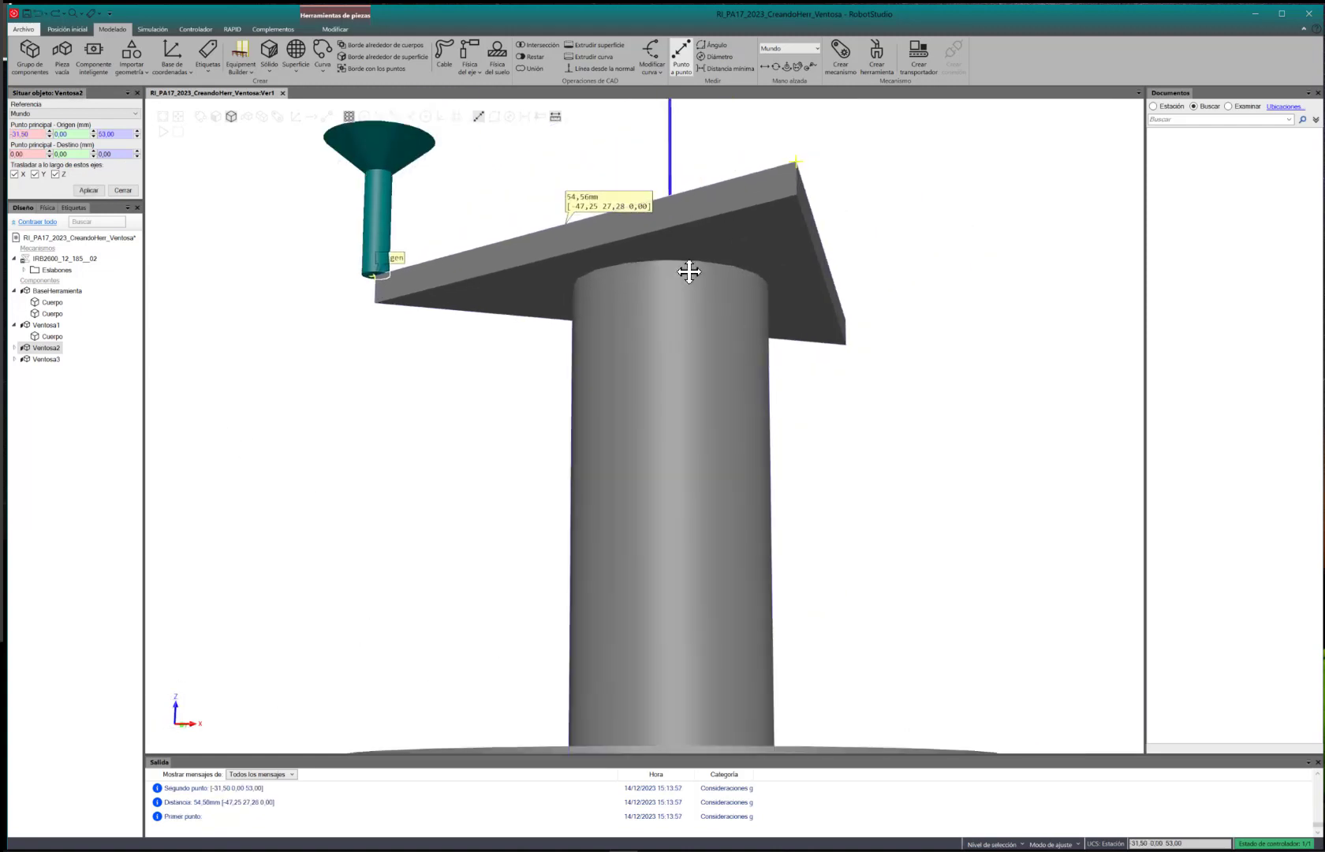
Set the plate corner at (15.75, -27.28, 53.00) as Ventosa2's destination point and apply the placement
left_click_drag(668, 297, 660, 315, "ctrl+shift")
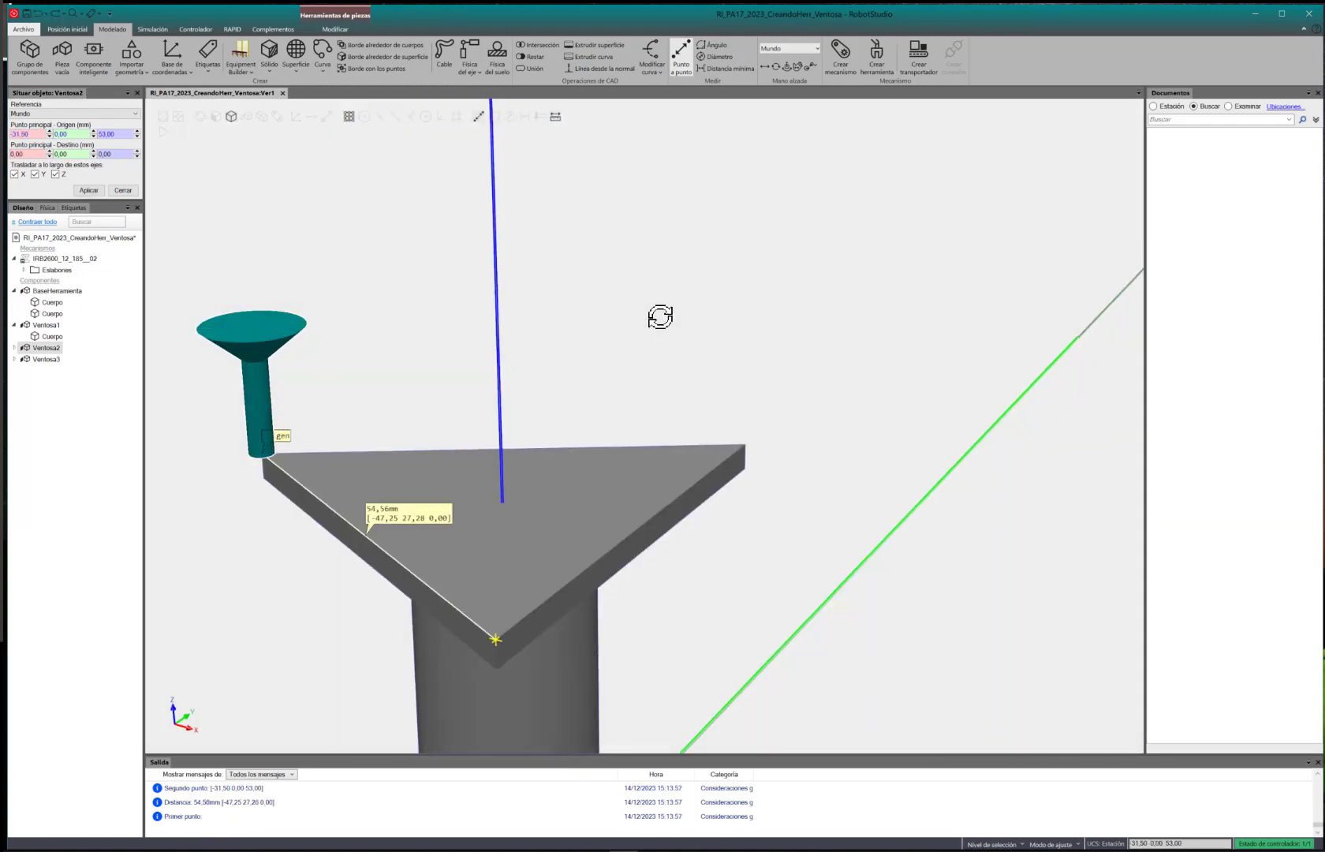
left_click(22, 154)
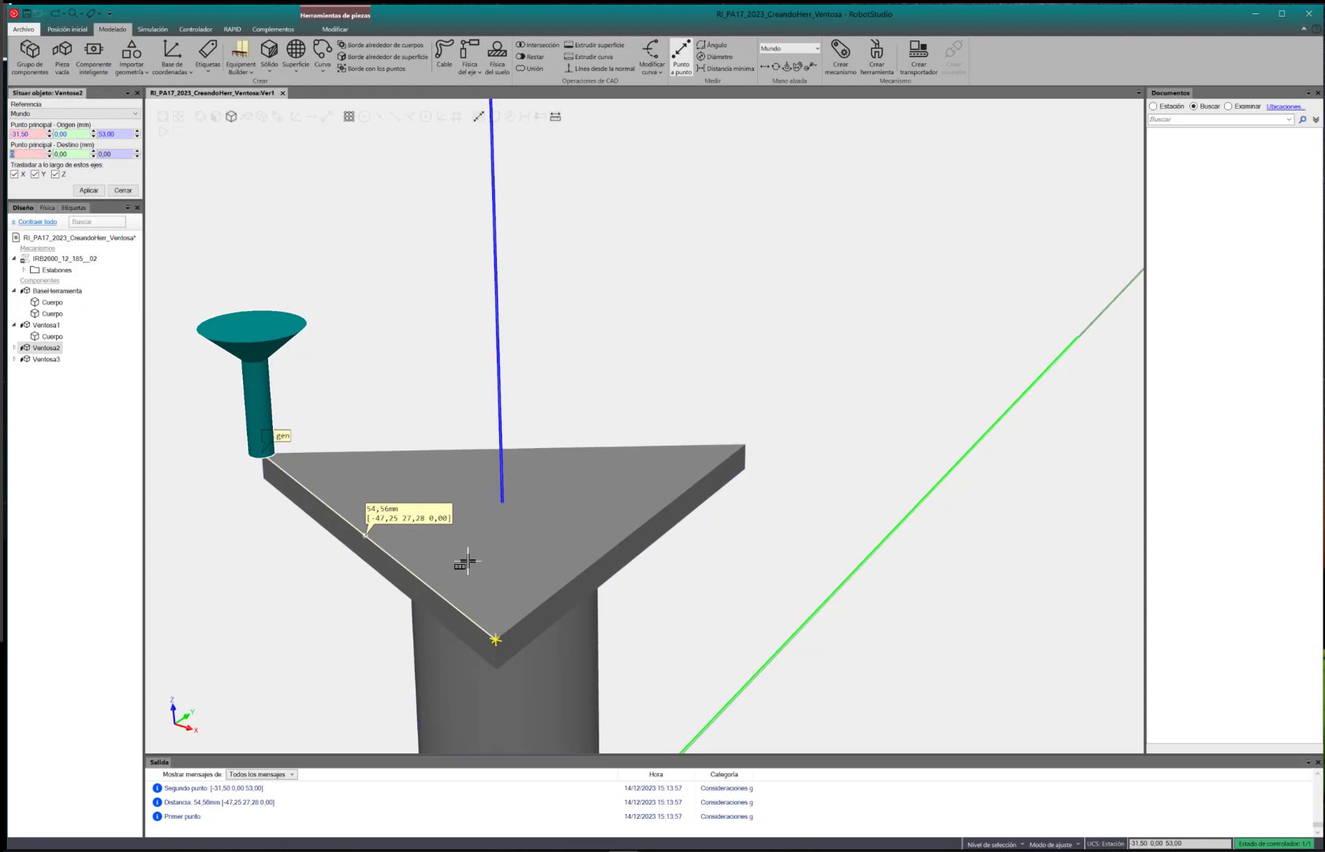
left_click(497, 640)
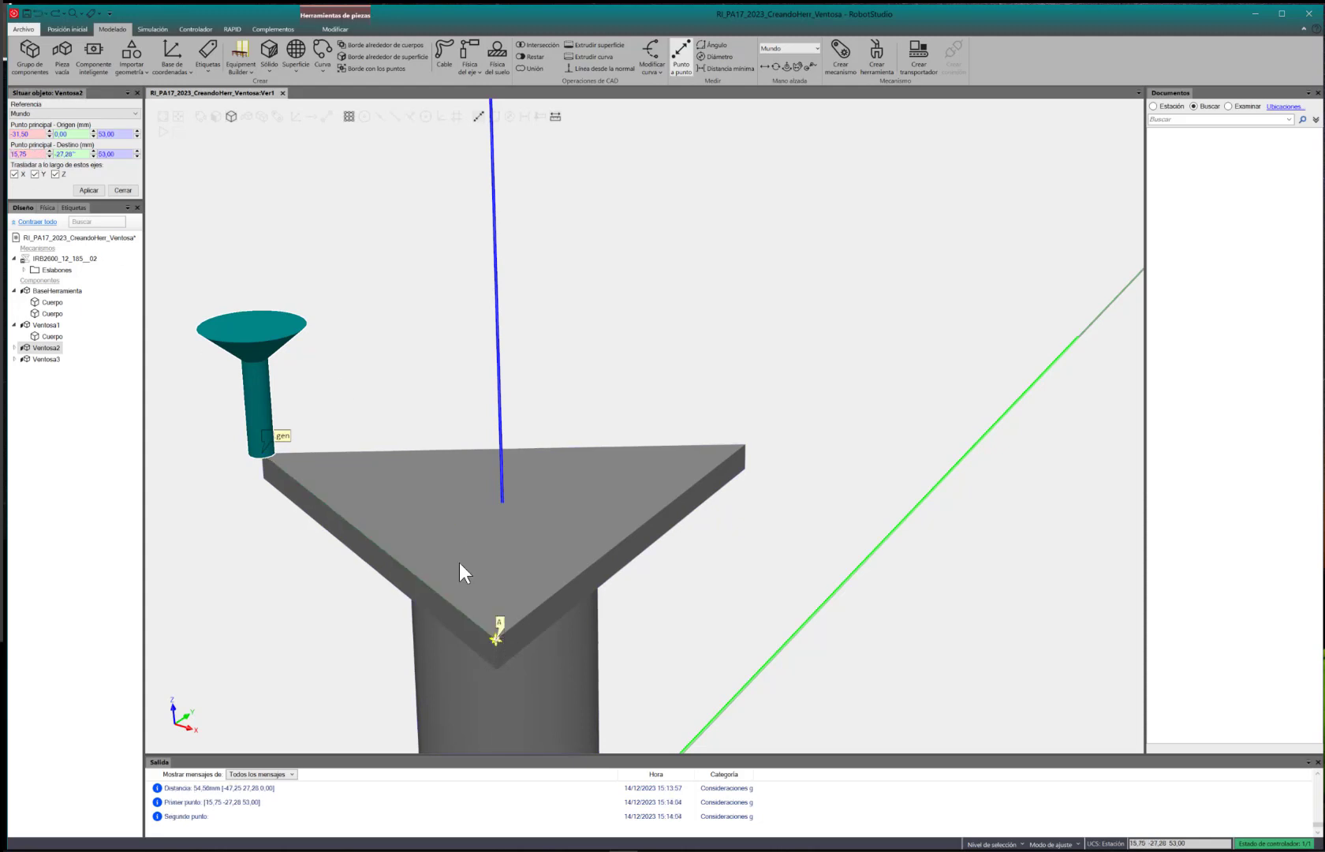
left_click(96, 188)
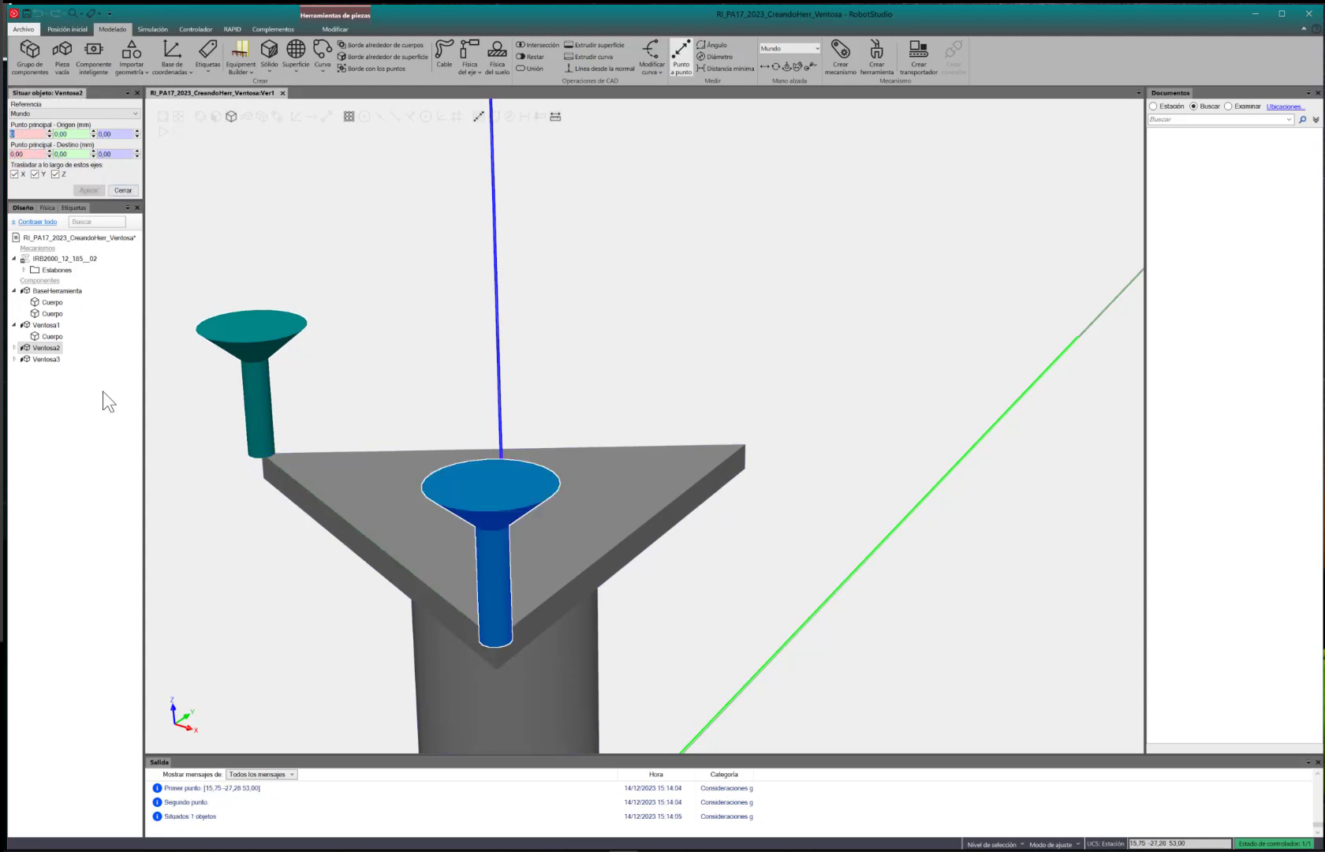
Start a one-point placement of Ventosa3, taking its stem's base centre at (-31.50, 0.00, 53.00) as the origin point
right_click(52, 359)
left_click(29, 369)
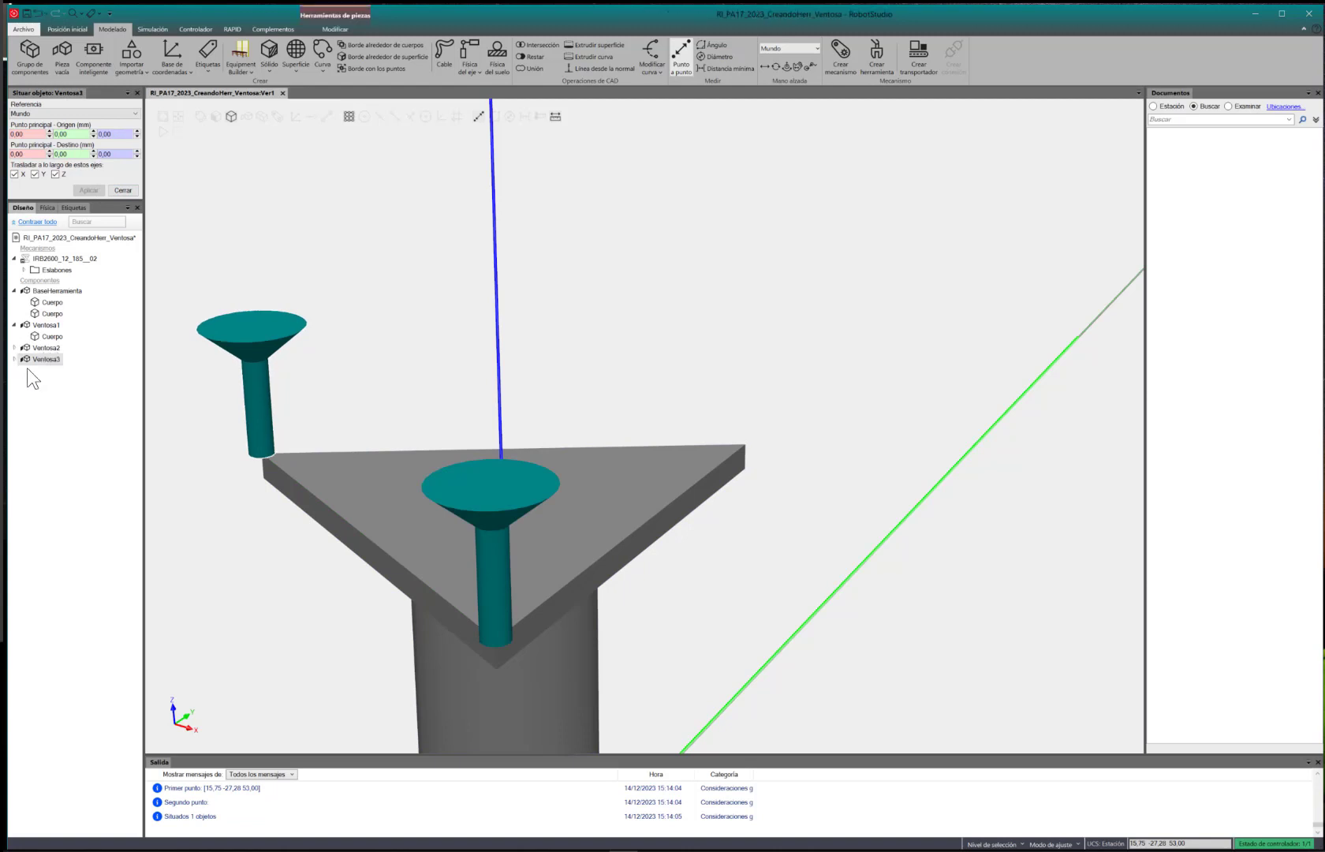
left_click(37, 352)
left_click(36, 358)
right_click(36, 358)
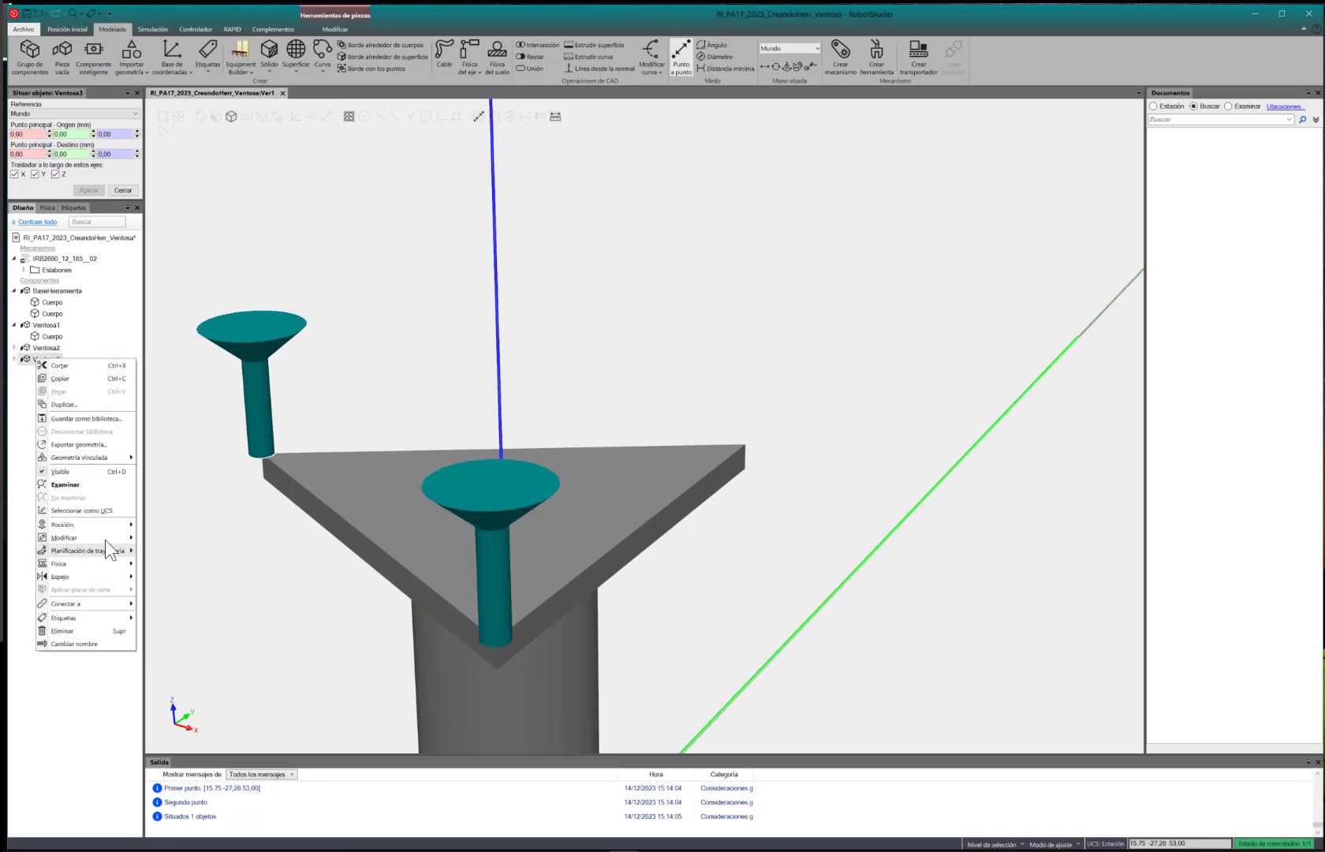
mouse_move(110, 525)
mouse_move(217, 562)
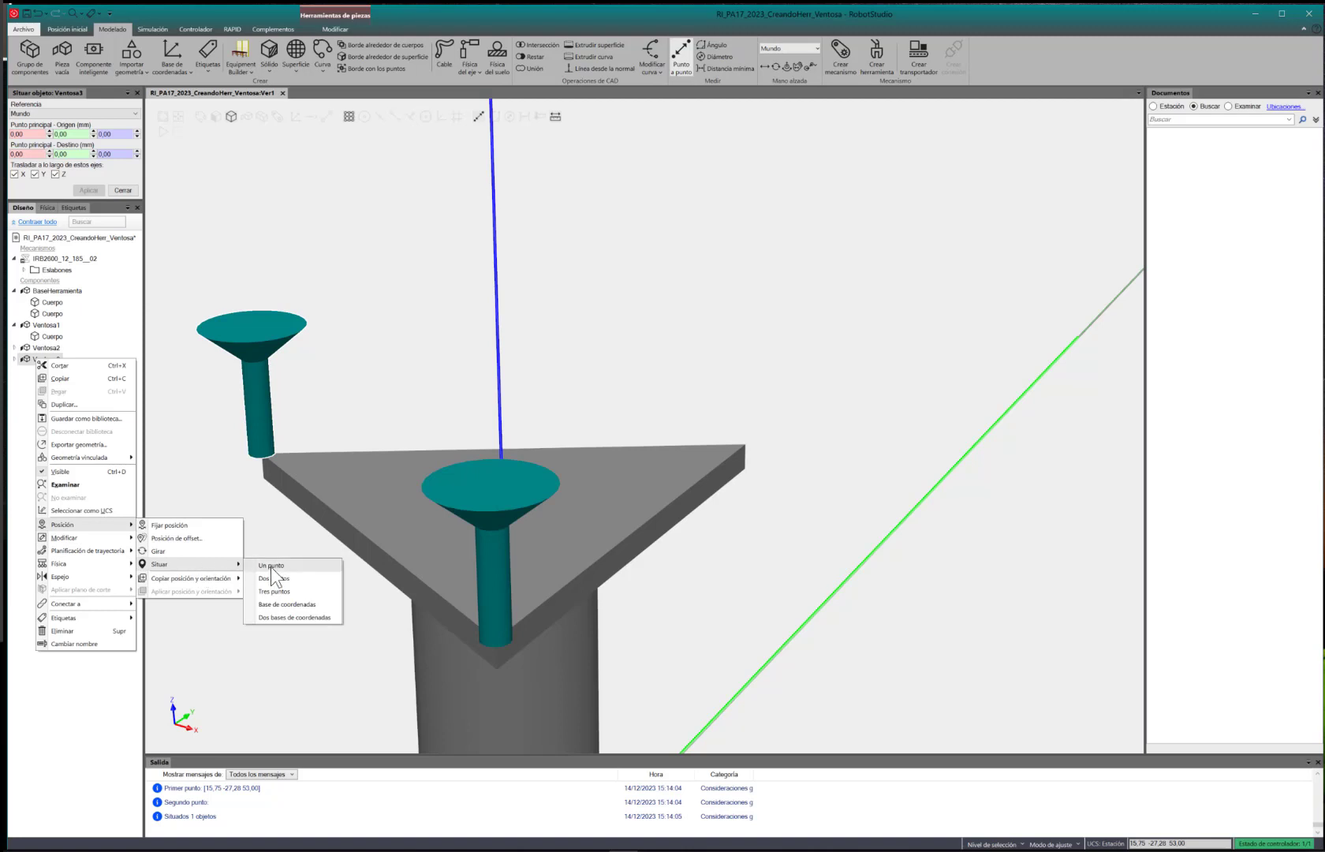
left_click(264, 562)
scroll(261, 508, "up", 3)
left_click_drag(471, 380, 528, 341, "ctrl")
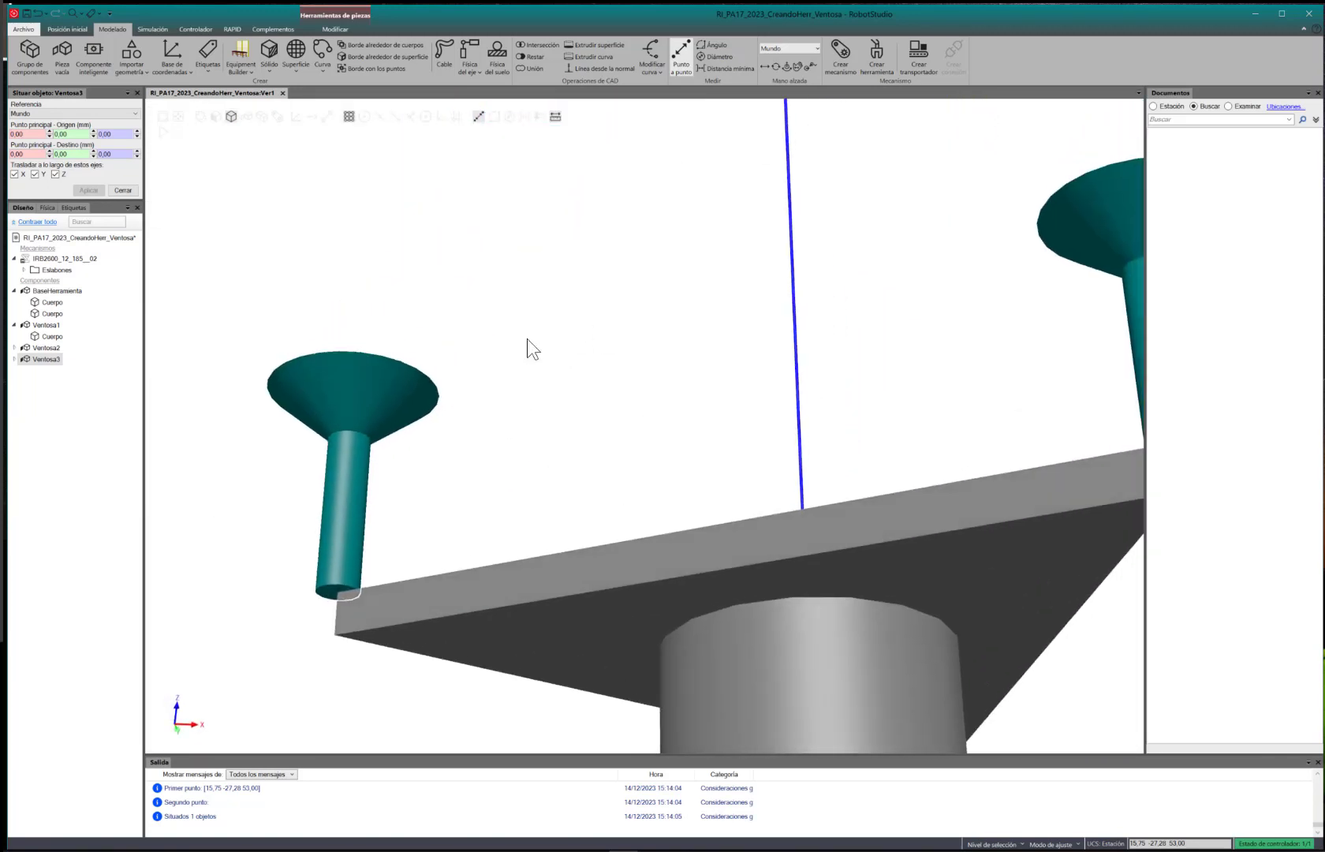
left_click(30, 133)
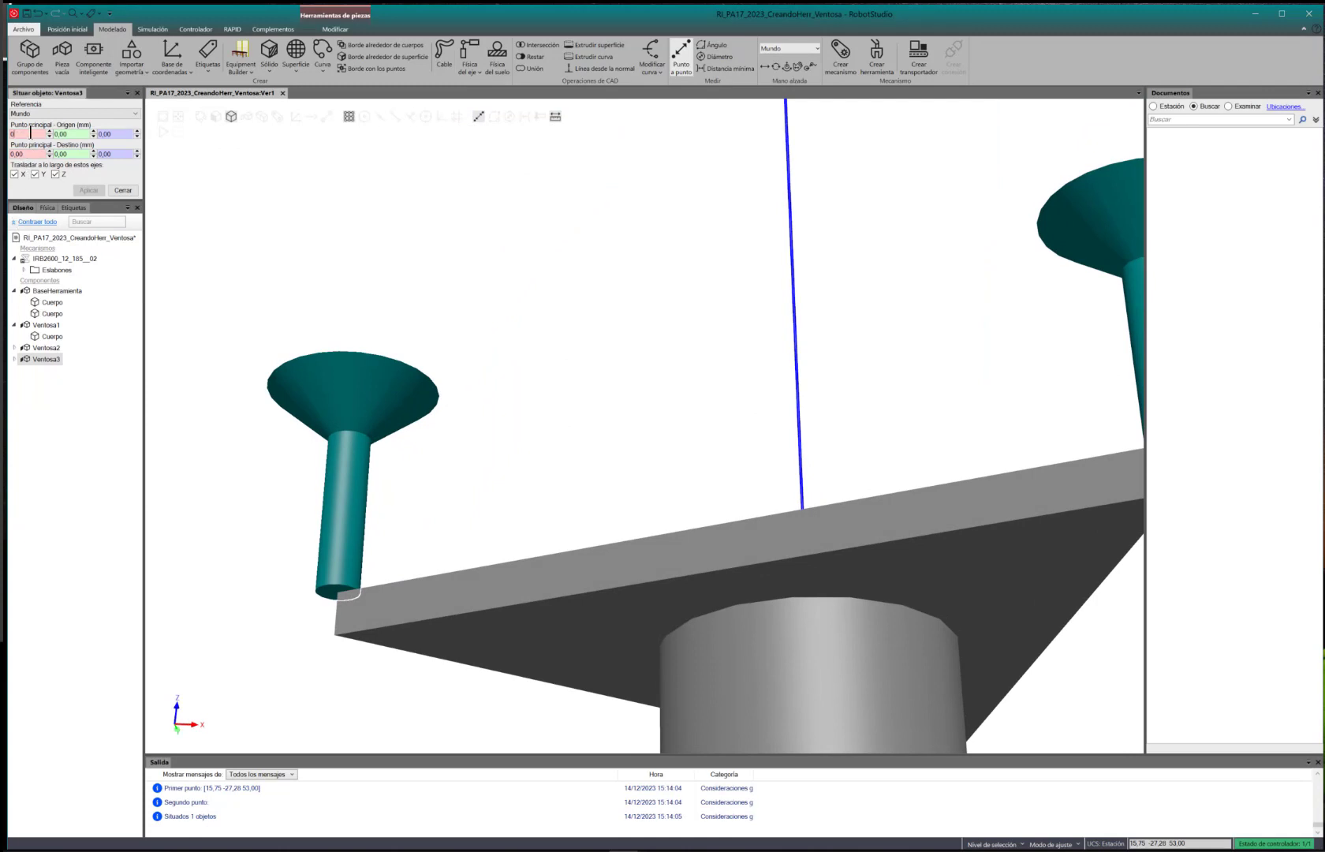
left_click(345, 593)
Place Ventosa3 on the plate's remaining free corner at (15.75, 27.28, 53.00) and close the placement tool
scroll(715, 512, "down", 2)
left_click_drag(805, 443, 724, 494, "ctrl+shift")
left_click(30, 155)
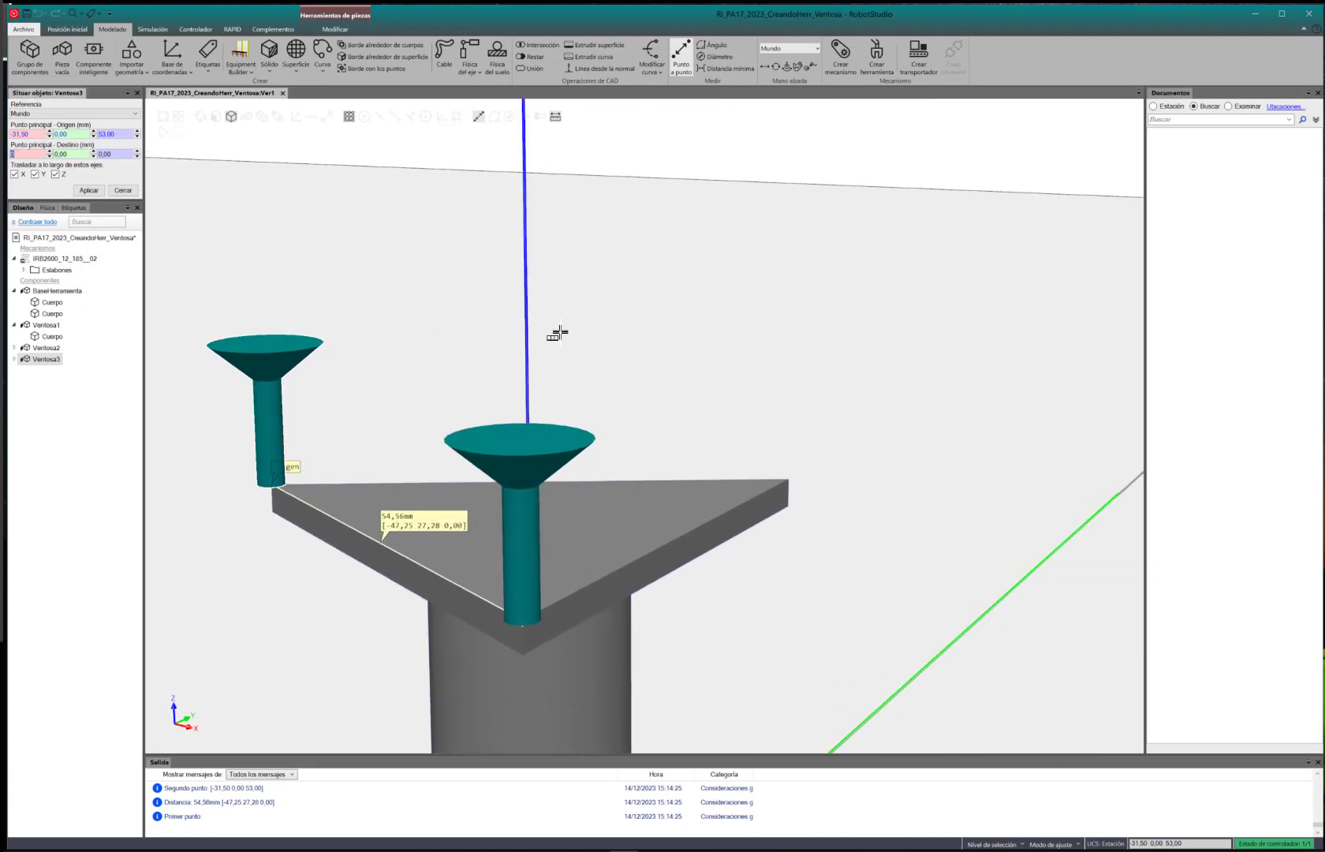
left_click(781, 482)
left_click(89, 190)
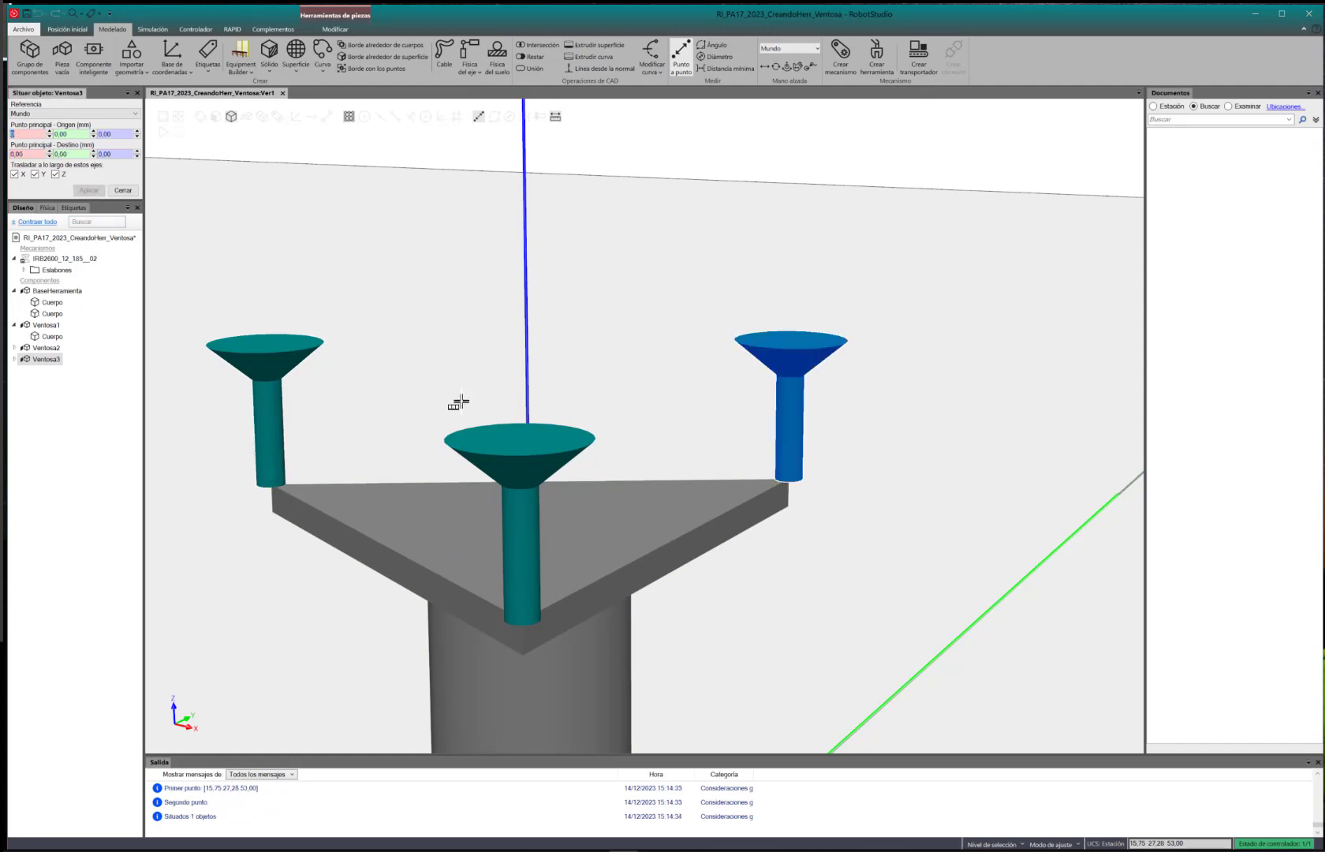
left_click(123, 190)
left_click(66, 305)
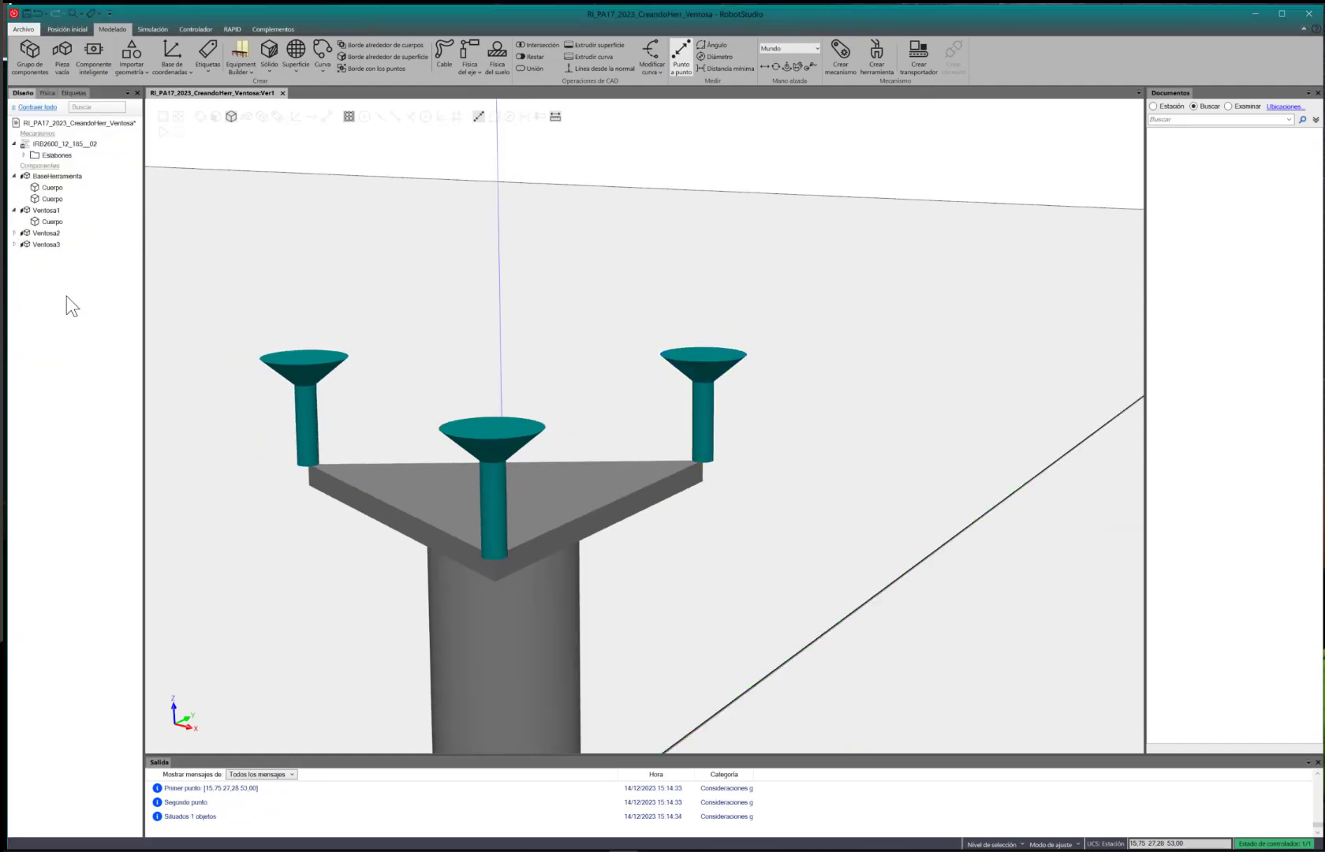
Inspect the three suction cups on the plate and turn off the point-to-point measurement
left_click_drag(394, 457, 184, 436, "ctrl+shift")
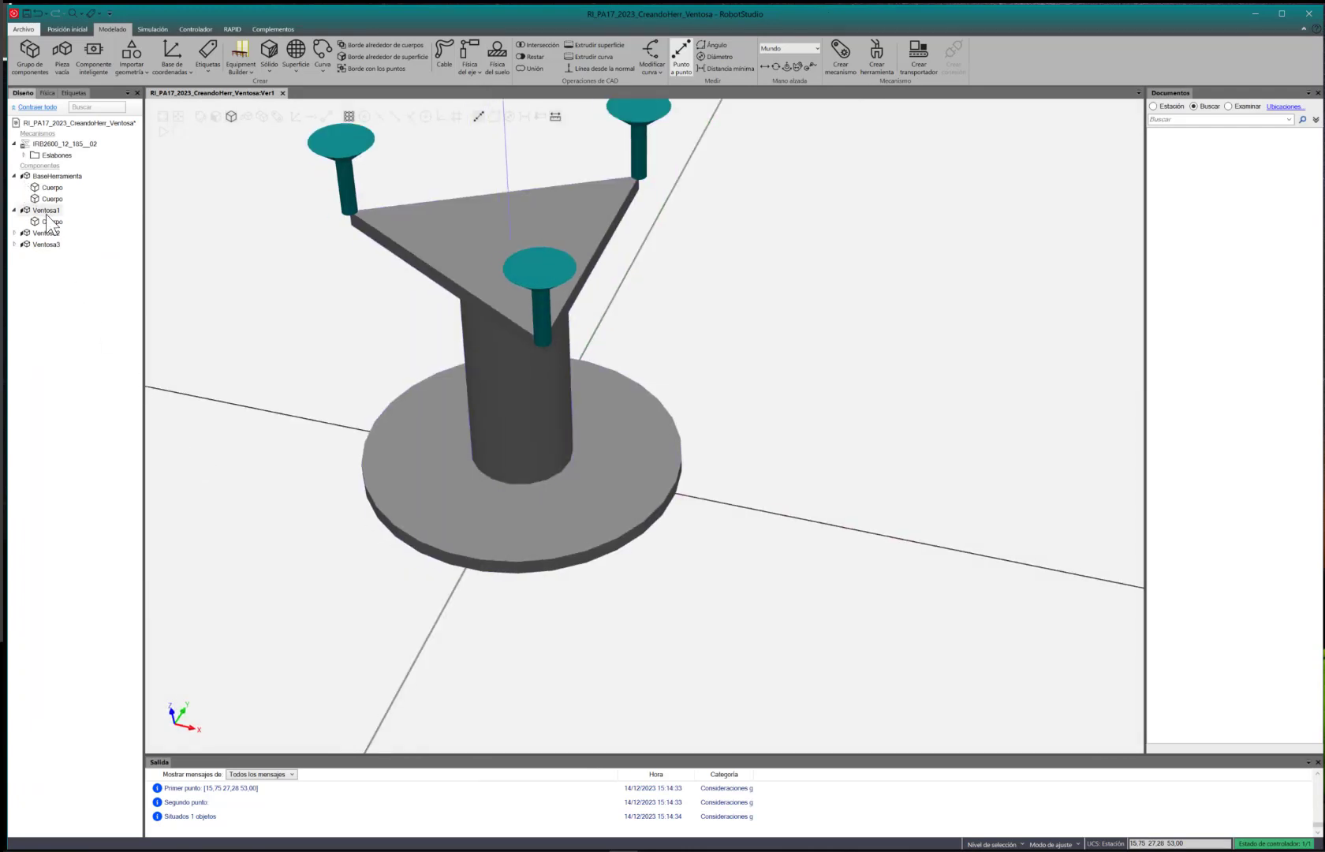
left_click(392, 316)
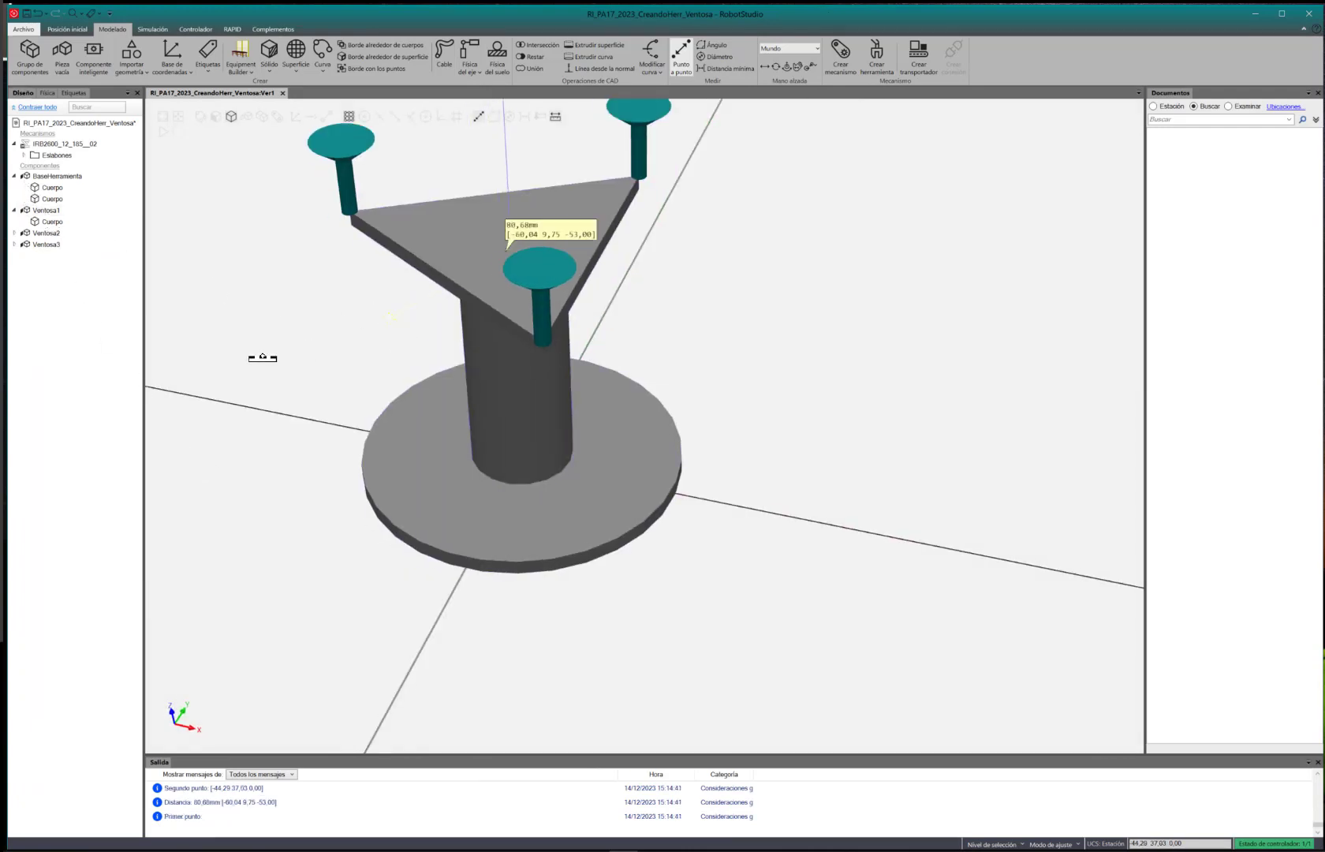
mouse_move(237, 362)
left_mouse_down("ctrl+shift")
mouse_move(320, 399)
mouse_move(237, 347)
left_mouse_up("ctrl+shift")
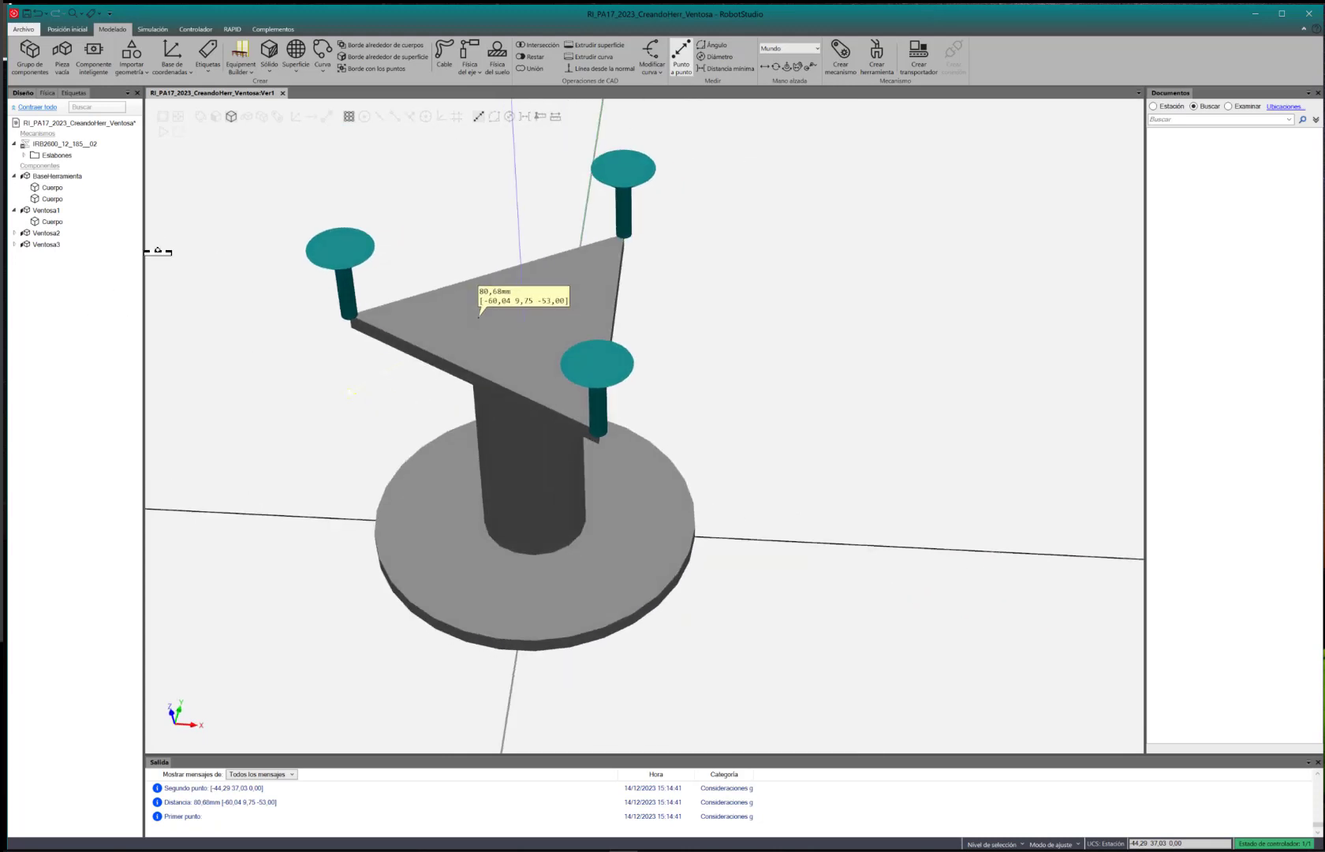
left_click(479, 116)
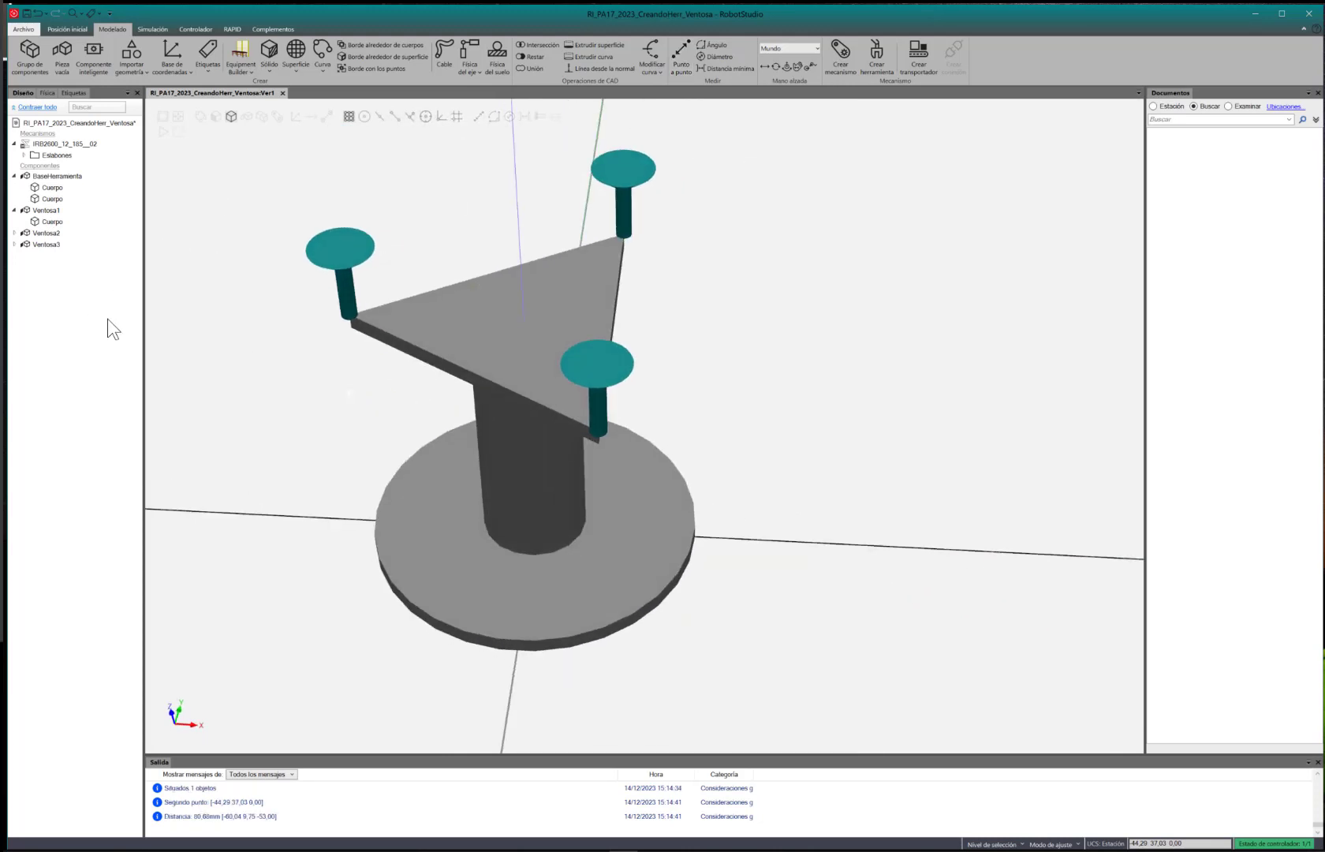
Offset Ventosa1 by 10 mm in X relative to Mundo and close the offset tool
double_click(41, 211)
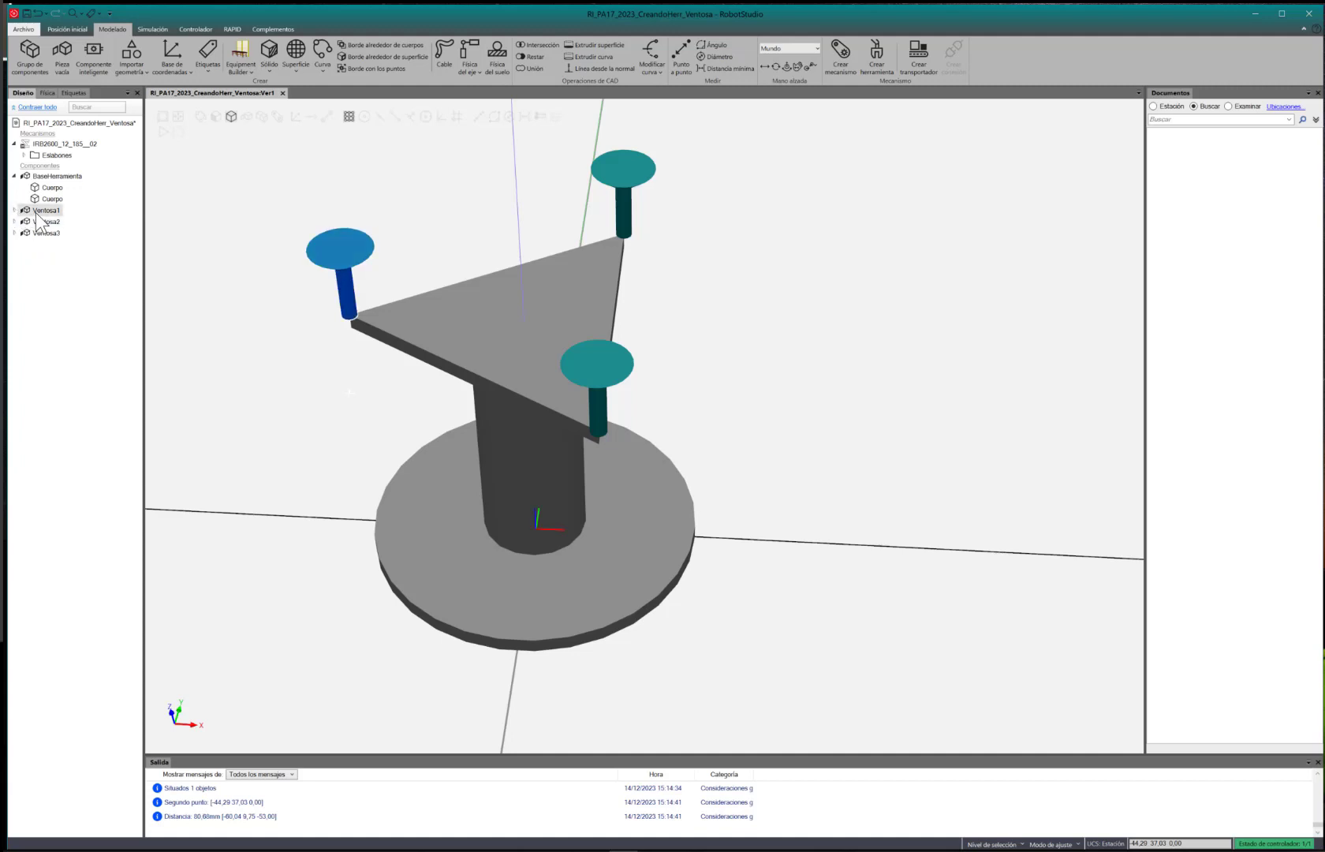
right_click(37, 211)
mouse_move(86, 384)
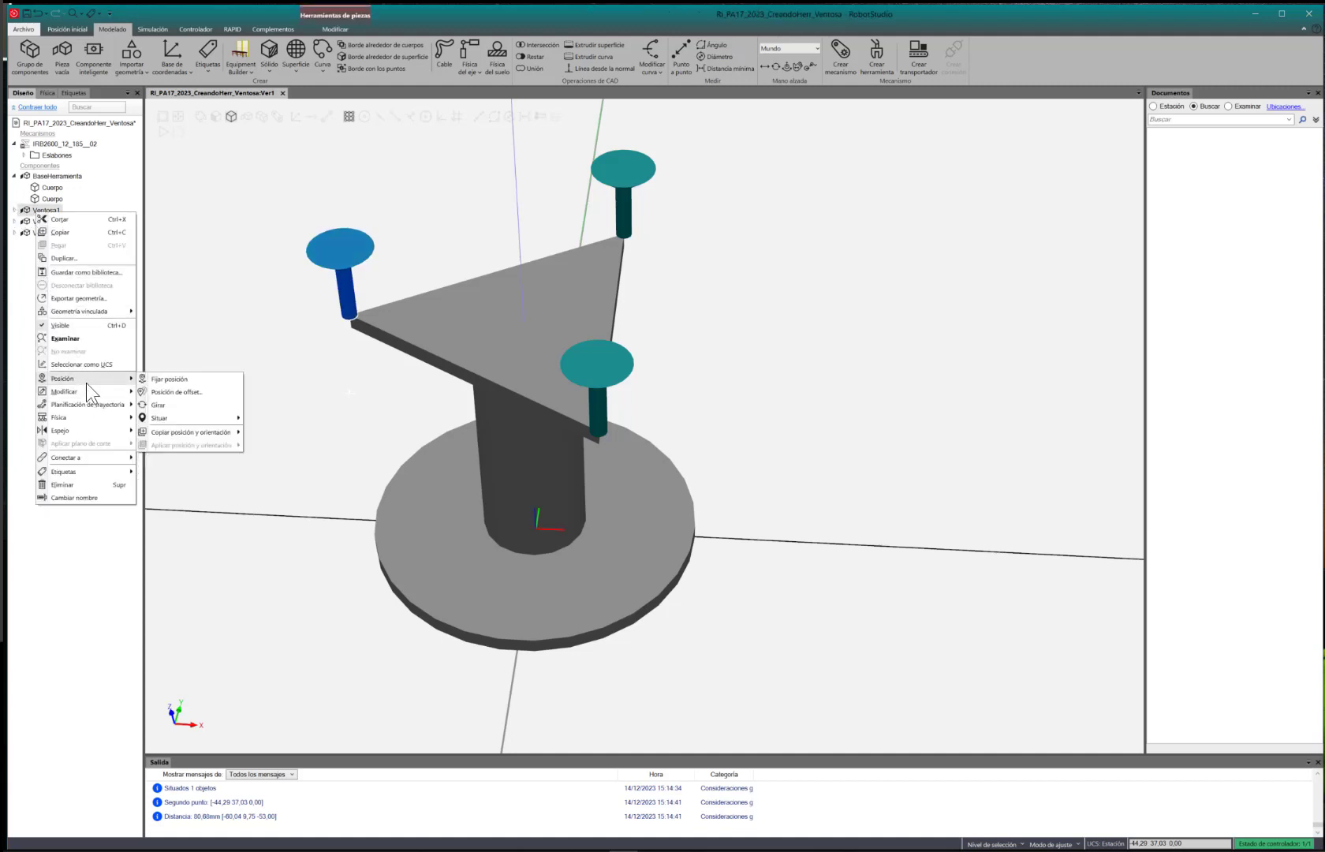
left_click(194, 392)
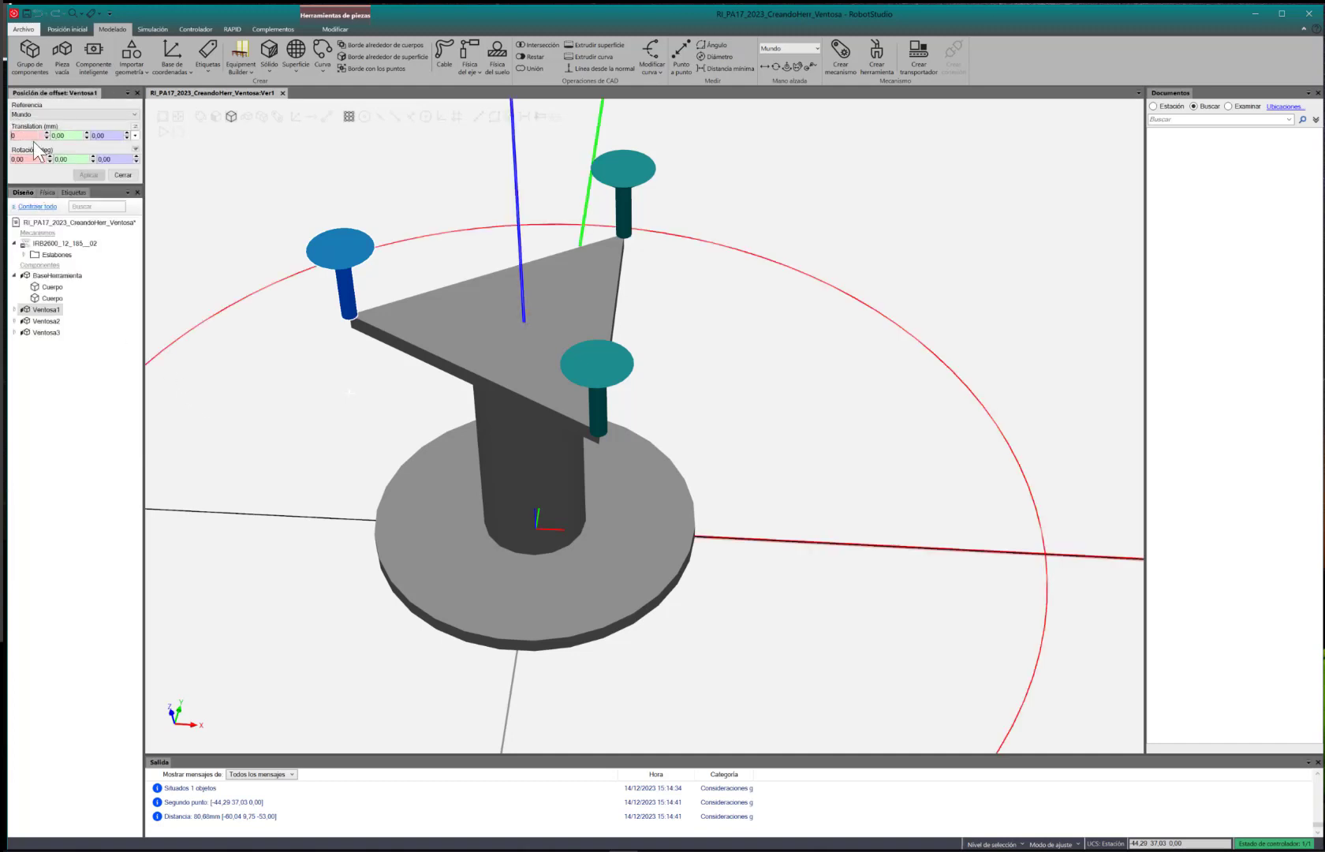
type("10")
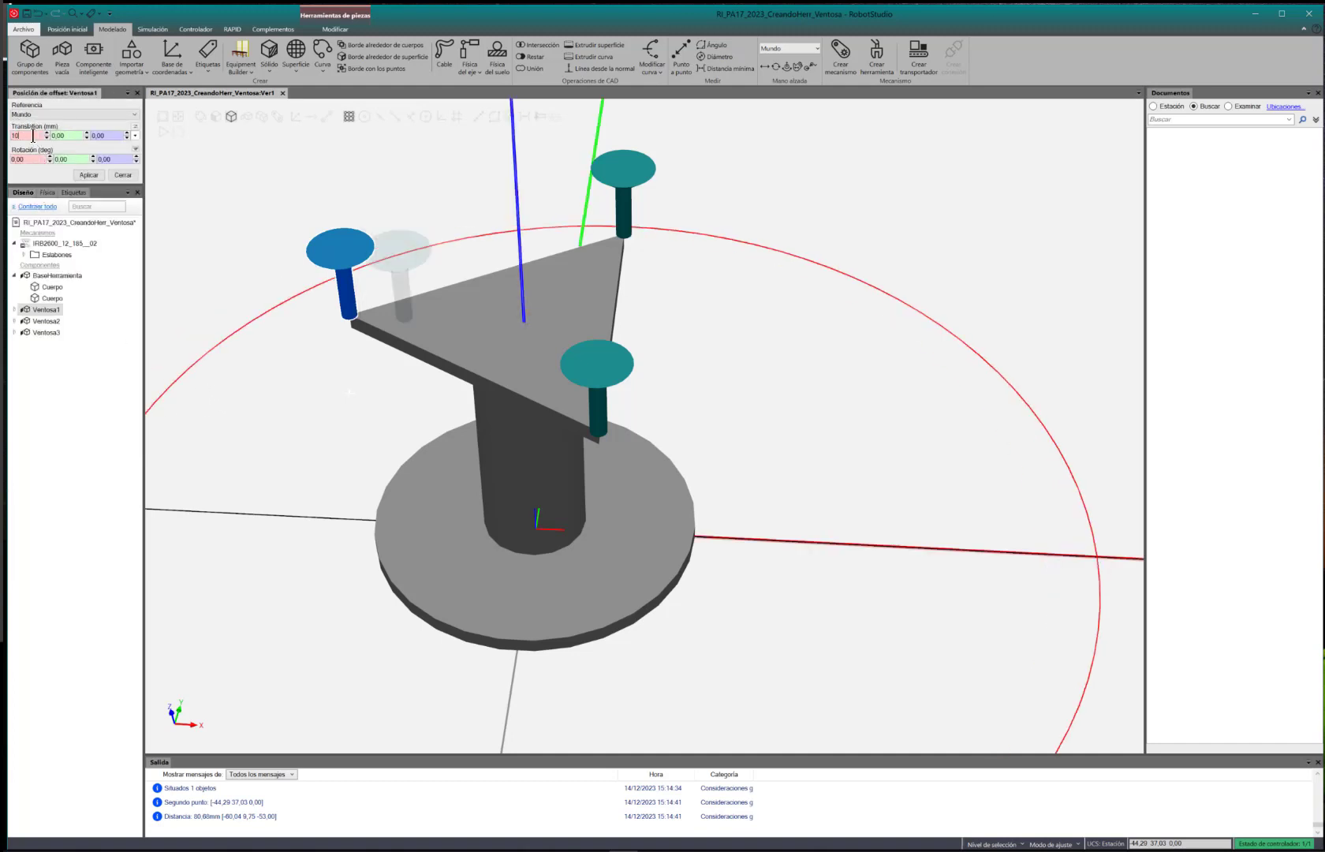
left_click(88, 175)
left_click(123, 174)
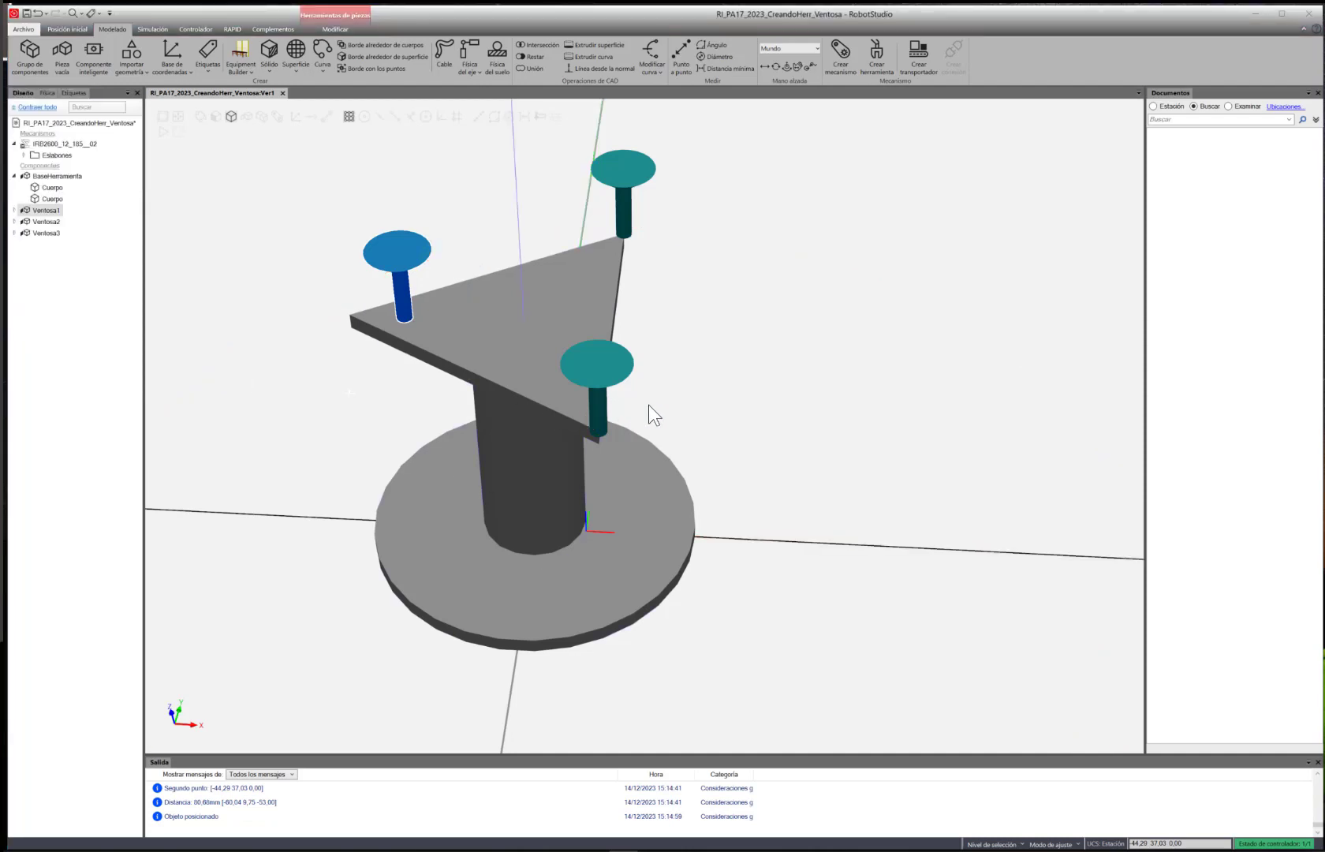
Start an offset of Ventosa2 relative to Mundo and set its Y translation to 10 mm
left_click_drag(649, 404, 562, 420, "ctrl+shift")
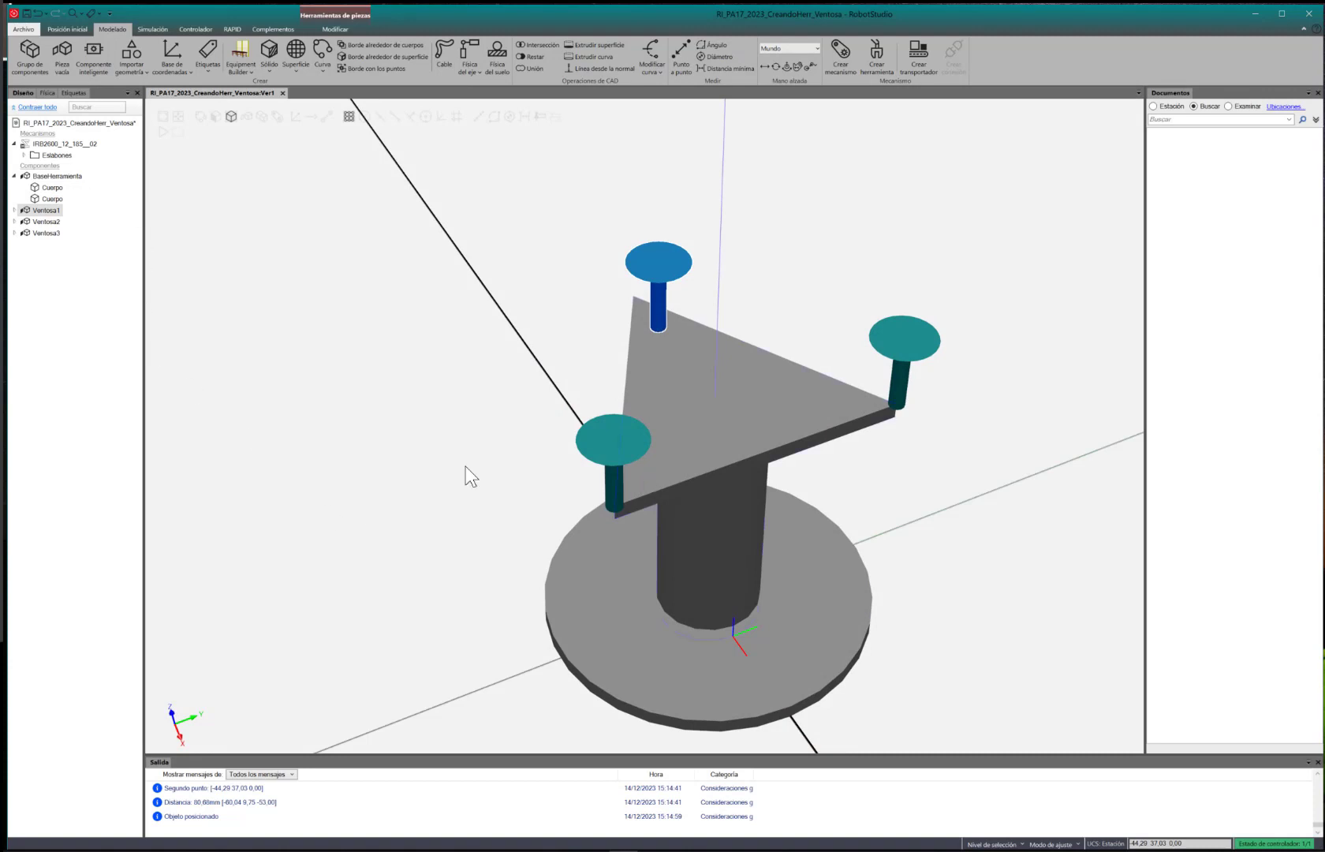
left_click(48, 222)
right_click(59, 220)
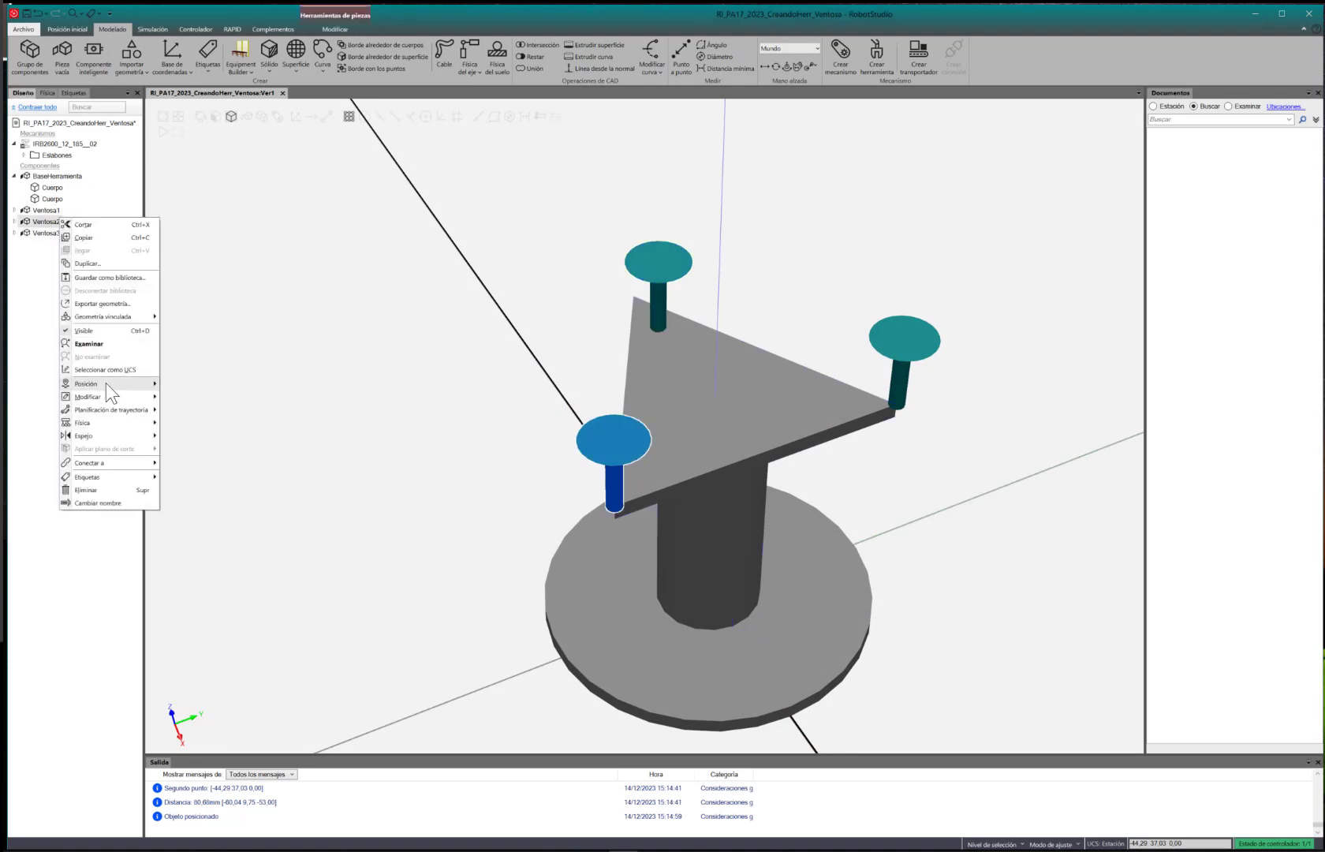
mouse_move(111, 384)
mouse_move(206, 423)
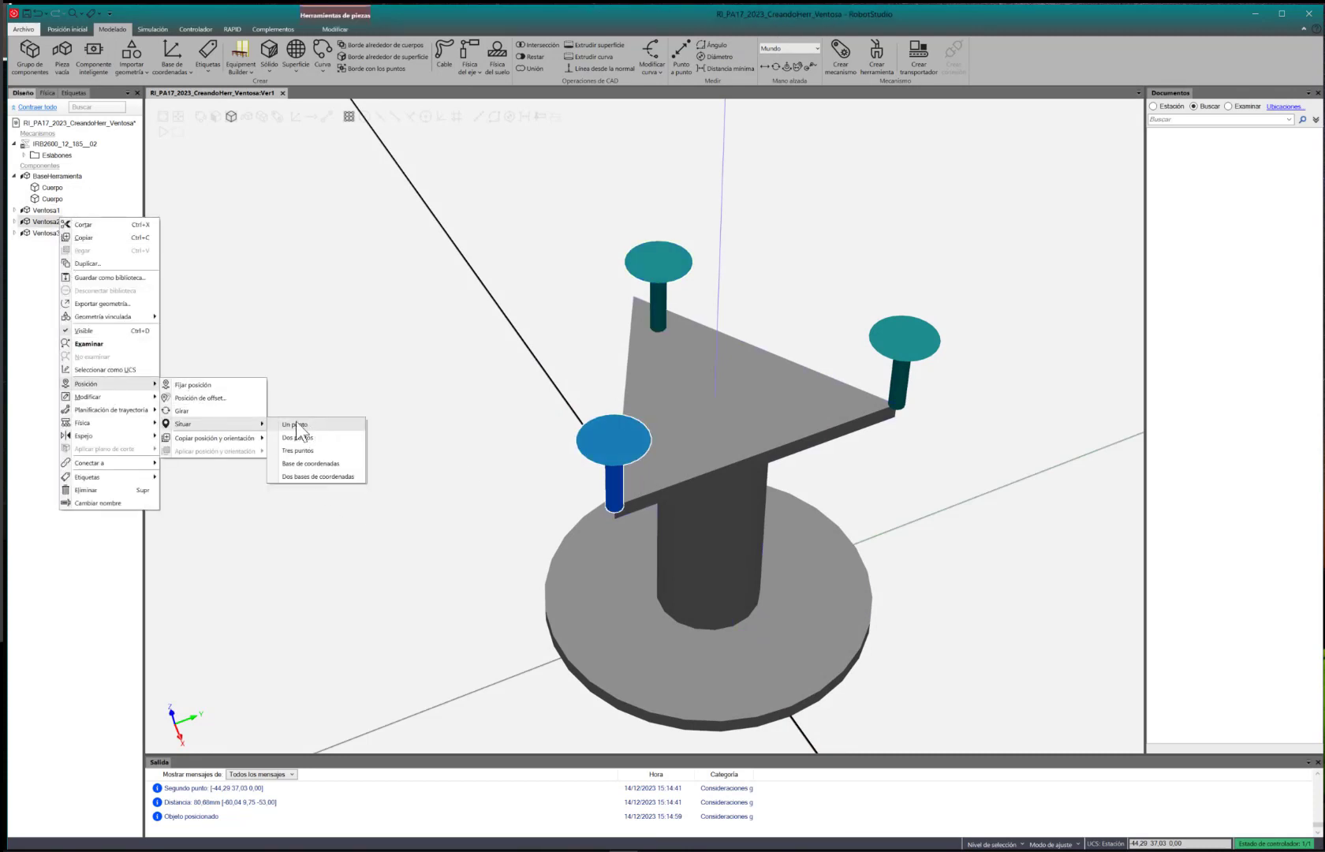
left_click(202, 395)
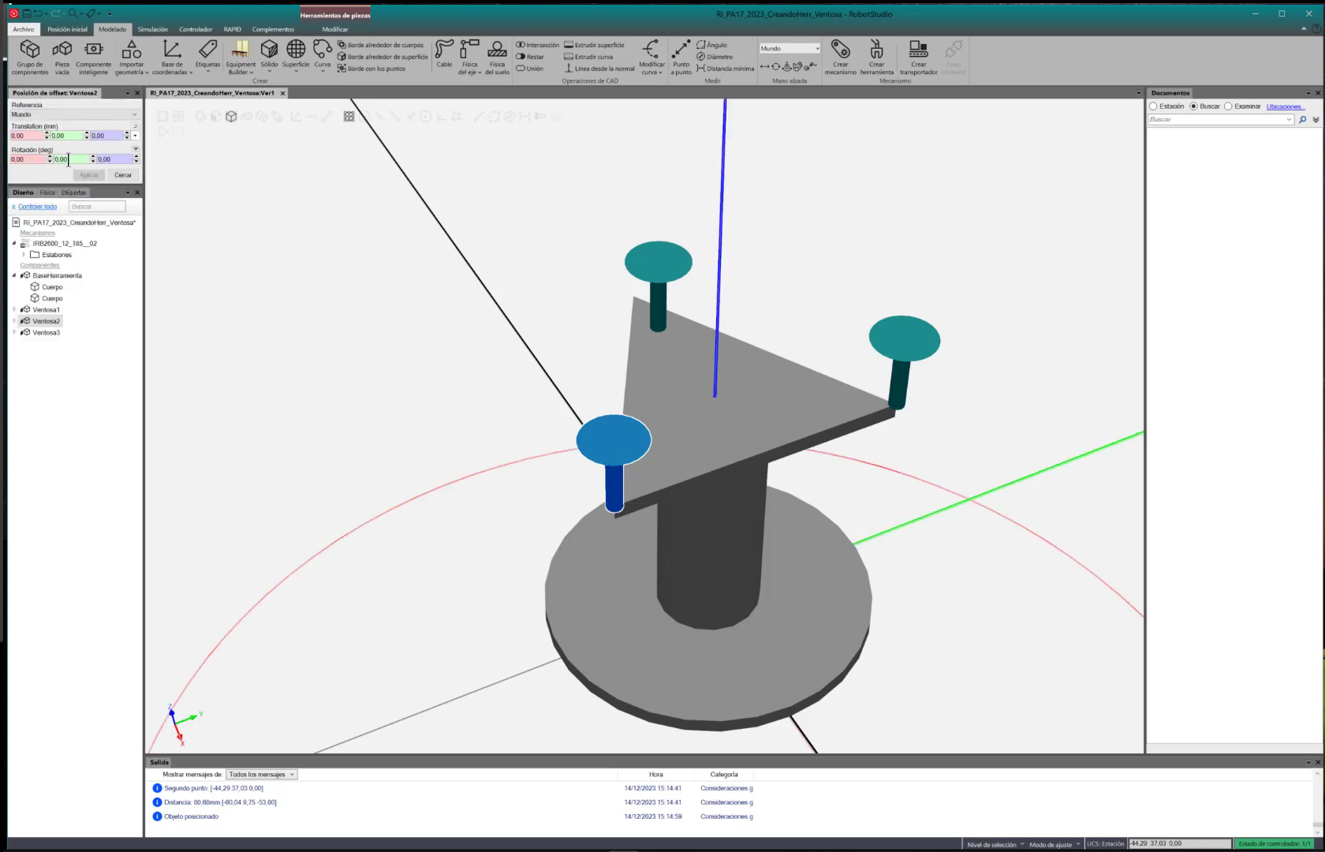
double_click(73, 136)
type("010")
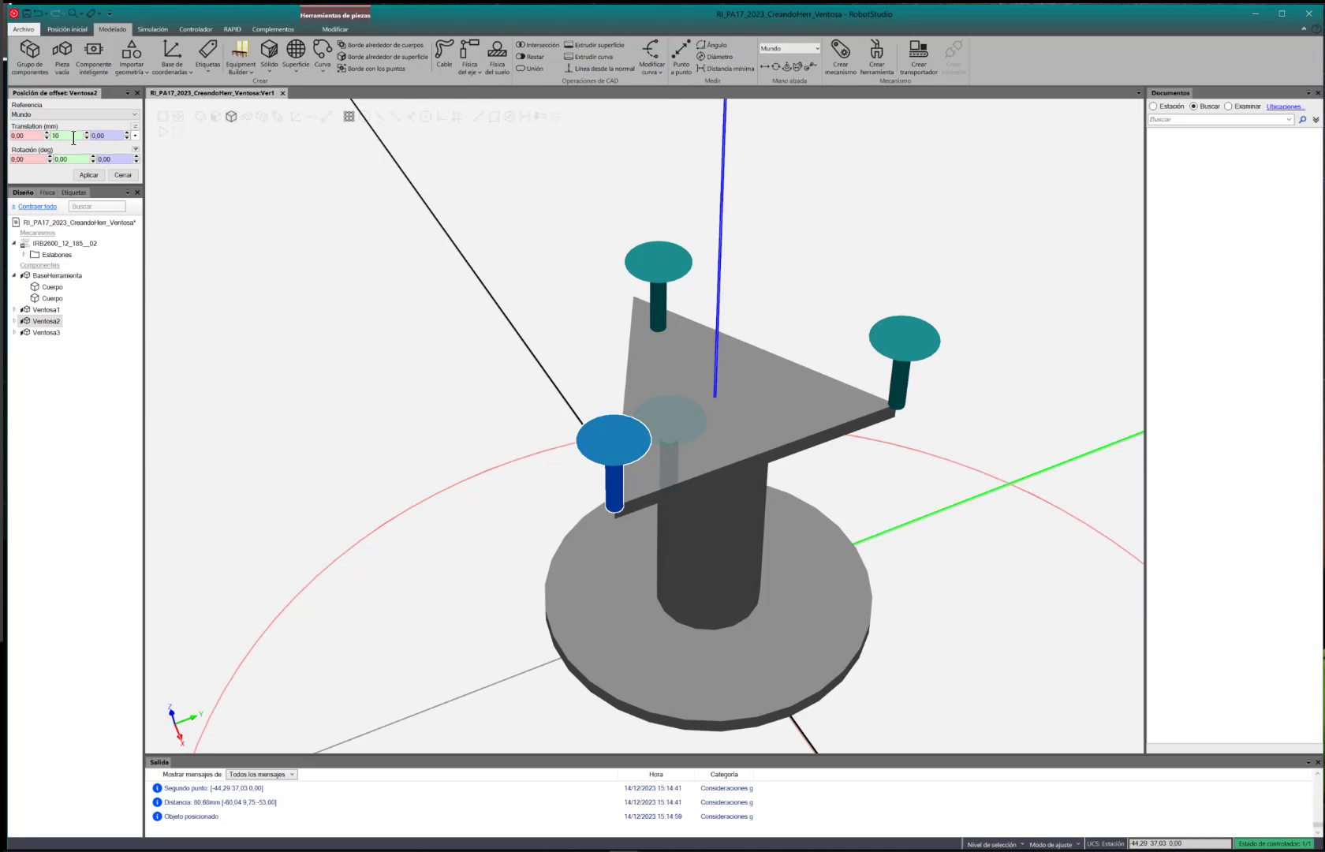
scroll(697, 503, "up", 1)
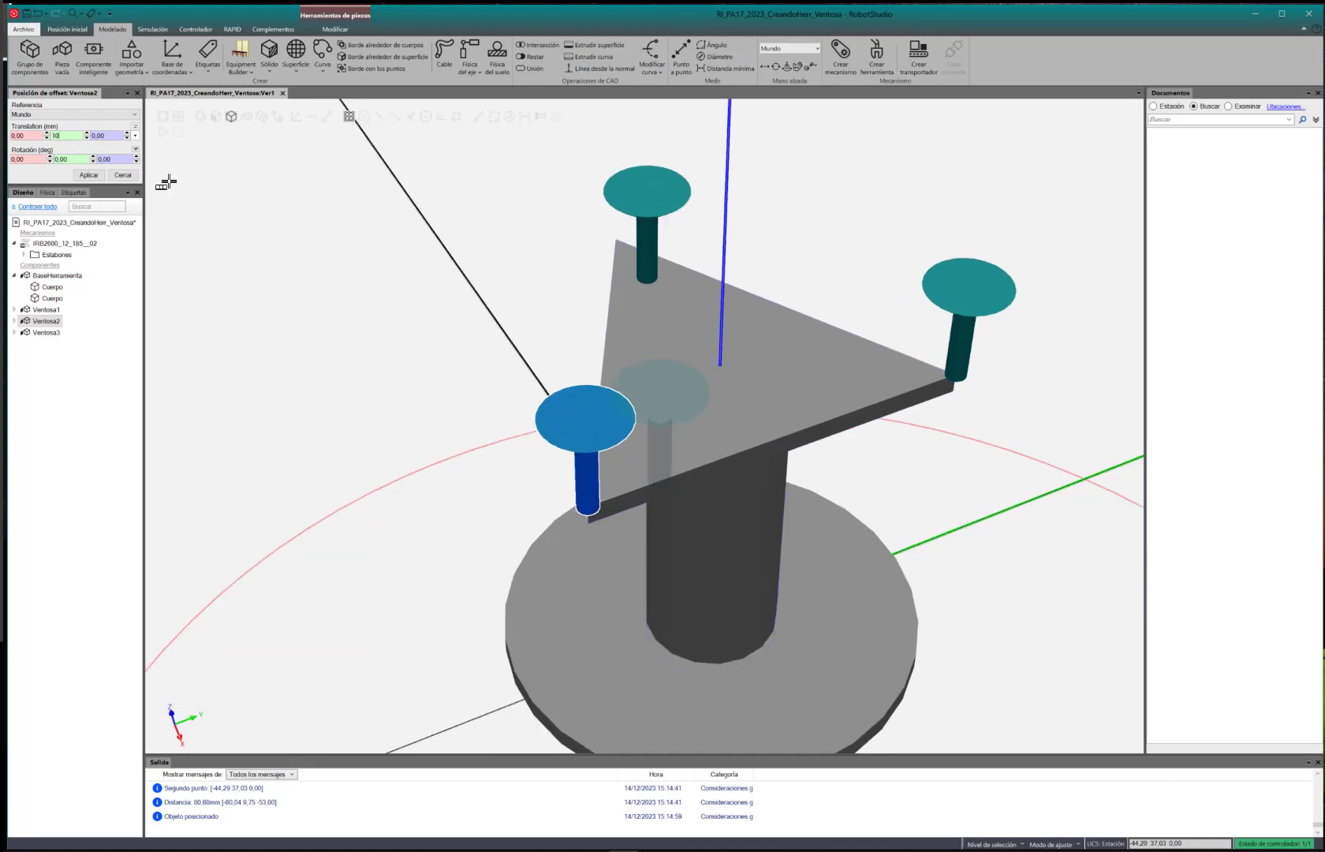
Try offsetting Ventosa2 with an additional 5.5 mm Z translation, and undo that move
left_click(101, 134)
type("5,5")
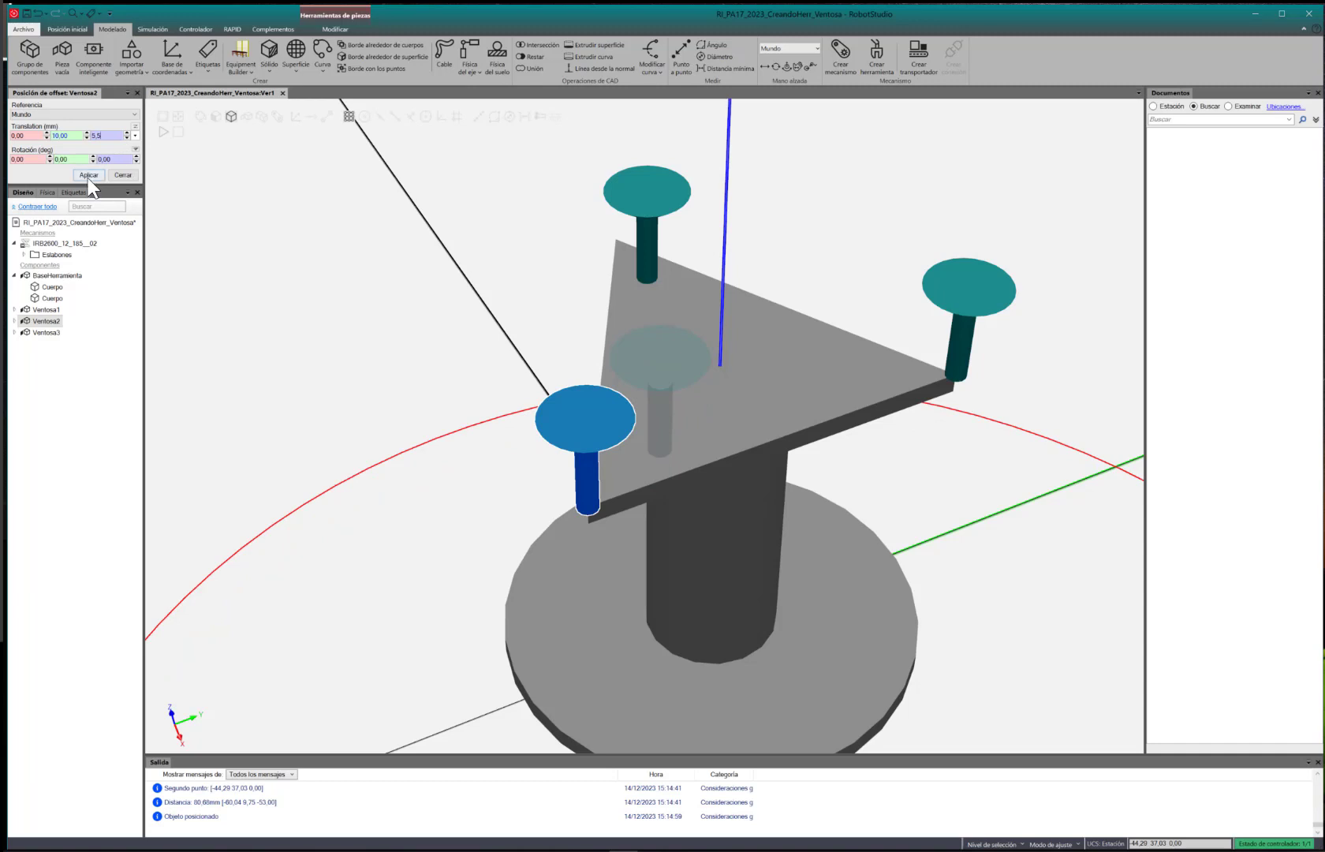
left_click(88, 176)
scroll(706, 480, "up", 5)
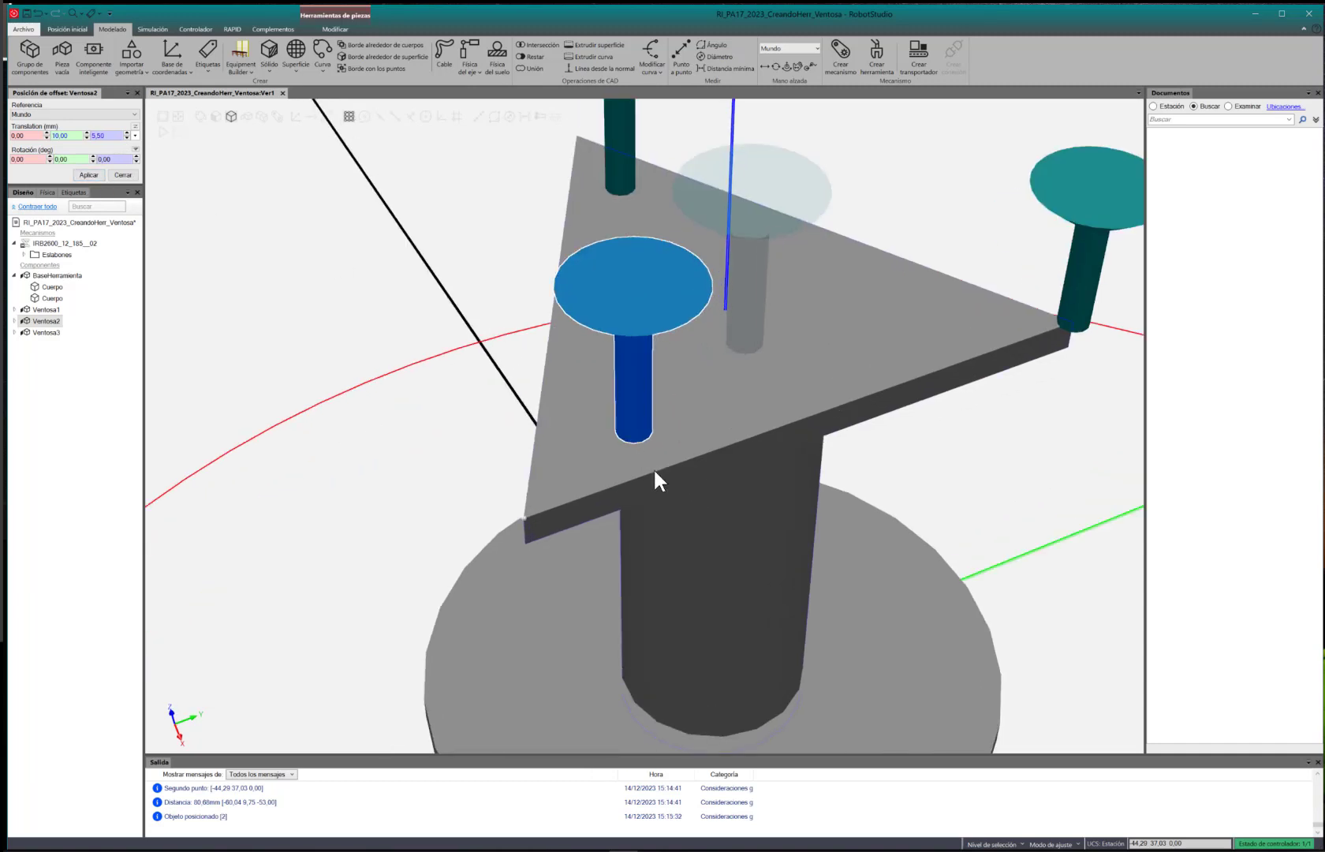
mouse_move(654, 471)
left_mouse_down("ctrl+shift")
mouse_move(683, 477)
mouse_move(639, 466)
left_mouse_up("ctrl+shift")
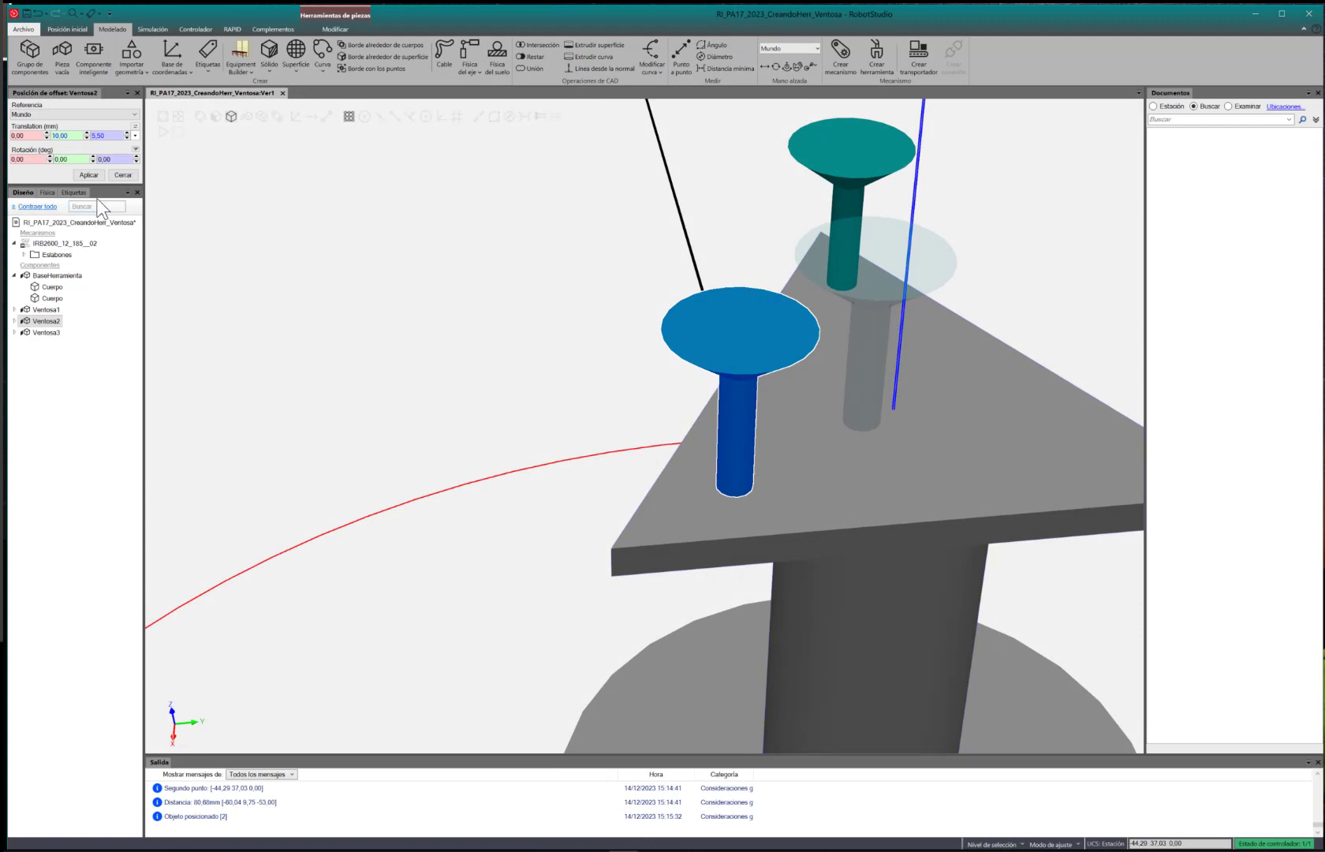
key("ctrl+z")
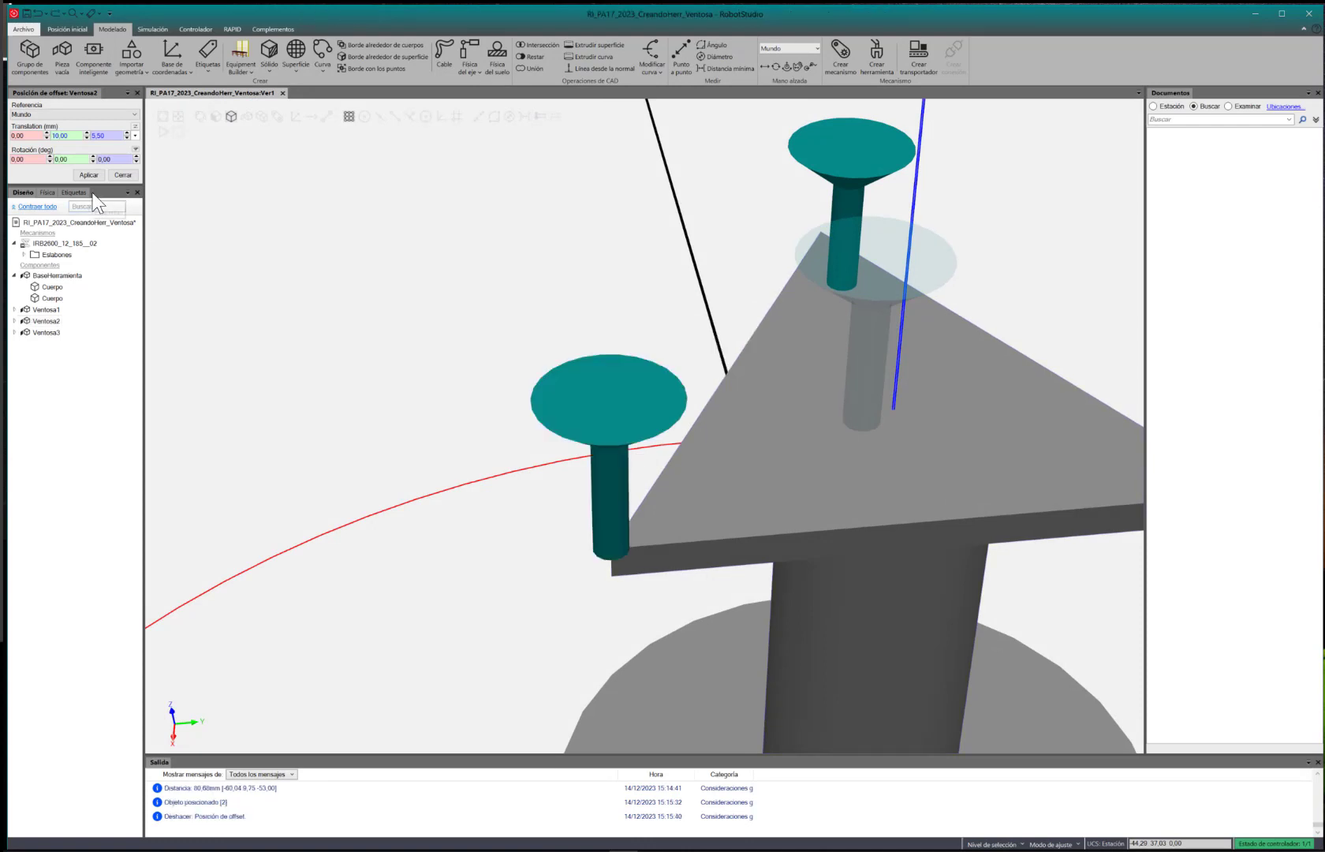
Choose Ventosa2's body as the object to offset and clear the Z translation
left_click(591, 430)
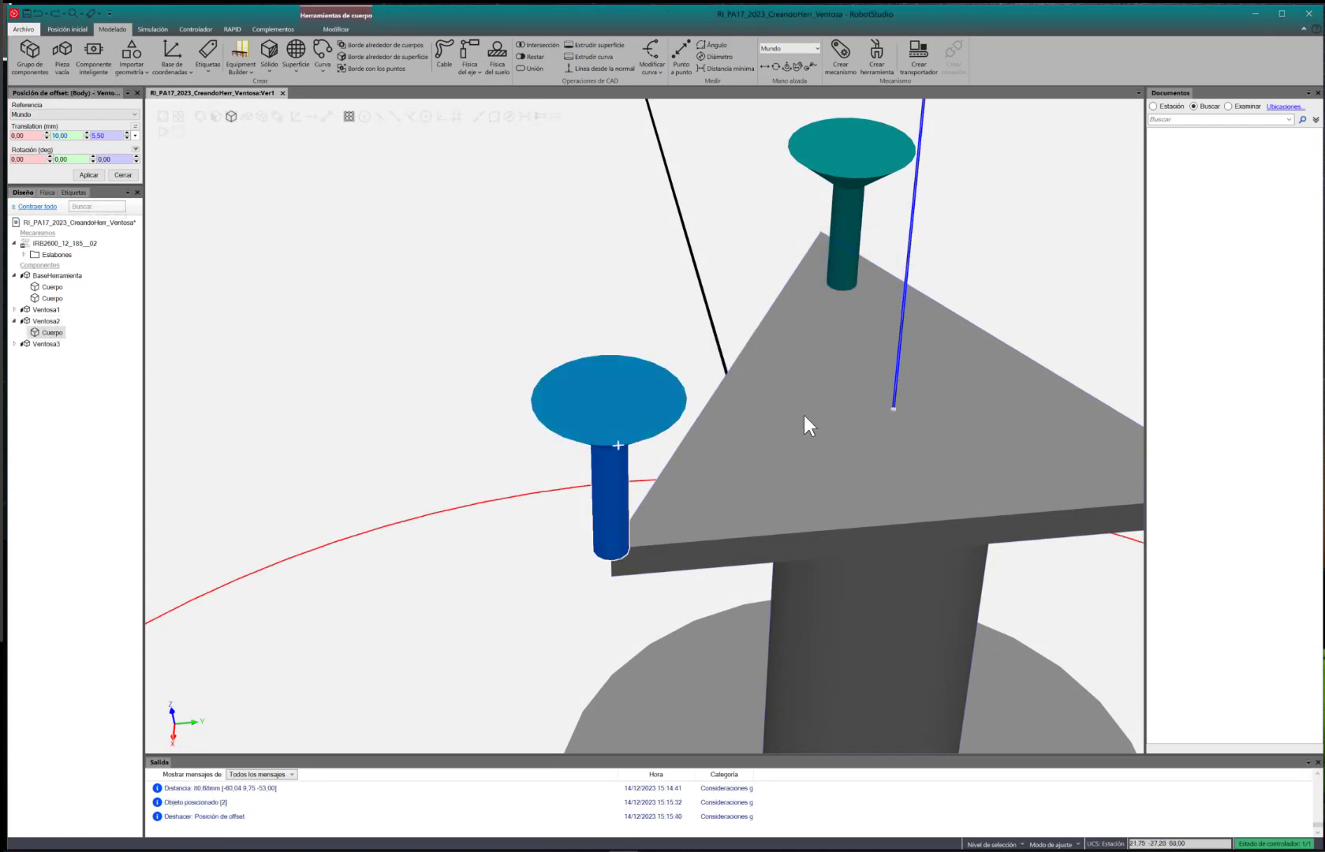
left_click(71, 138)
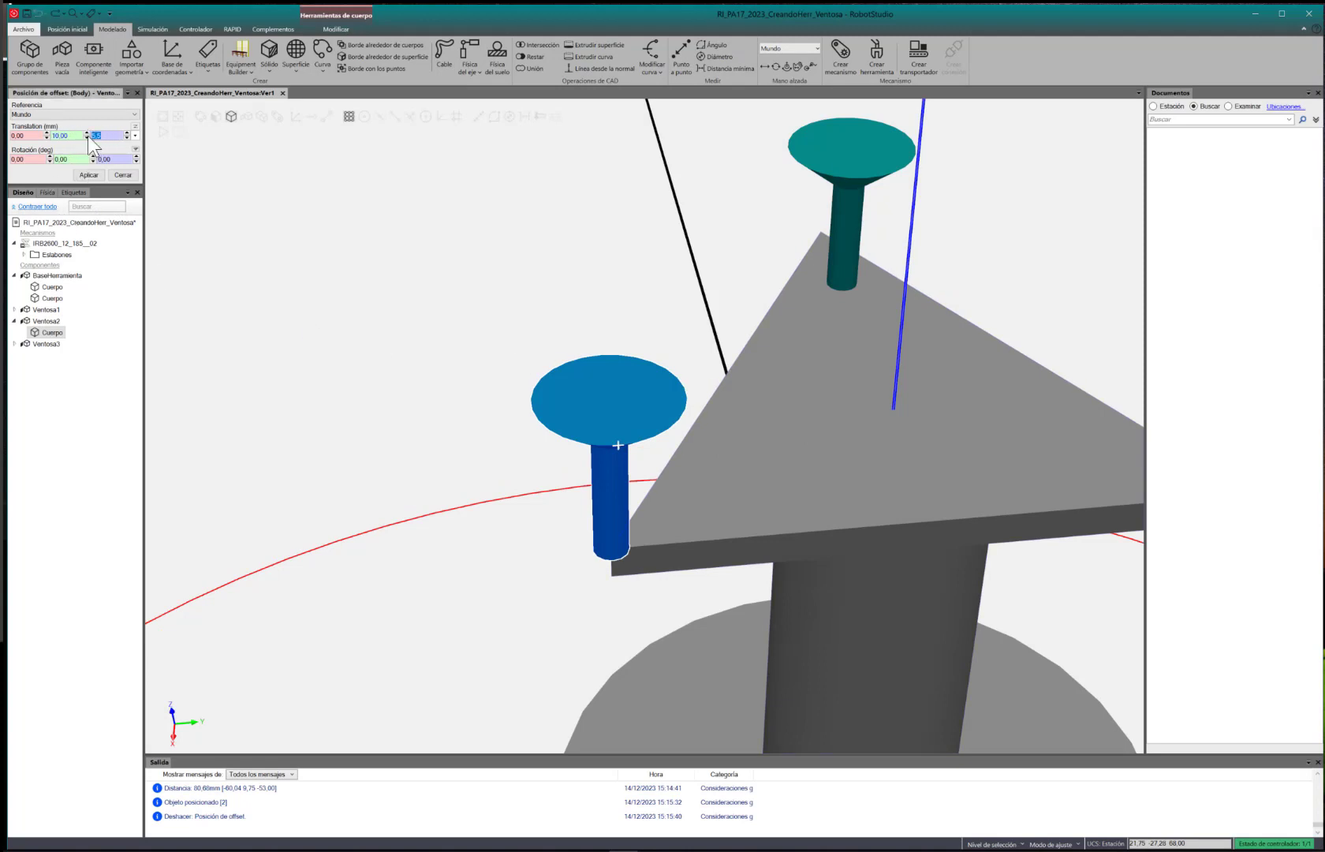
key("BackSpace")
Set the X translation to -5.5 mm and Z to 0, keep the Mundo reference, and apply the offset to Ventosa2's body
scroll(468, 622, "up", 2)
scroll(469, 623, "down", 3)
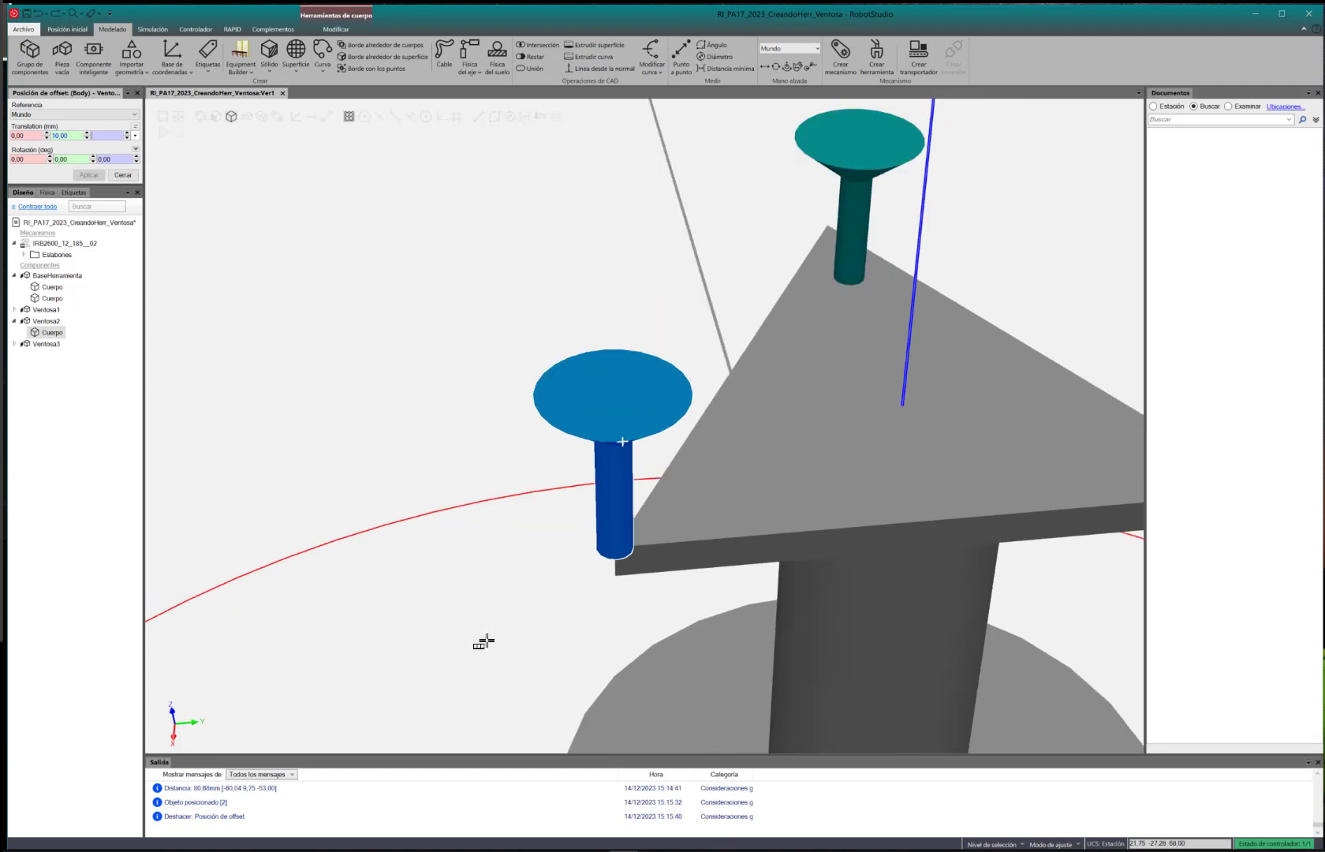
mouse_move(562, 630)
left_mouse_down("ctrl+shift")
mouse_move(541, 618)
mouse_move(580, 626)
left_mouse_up("ctrl+shift")
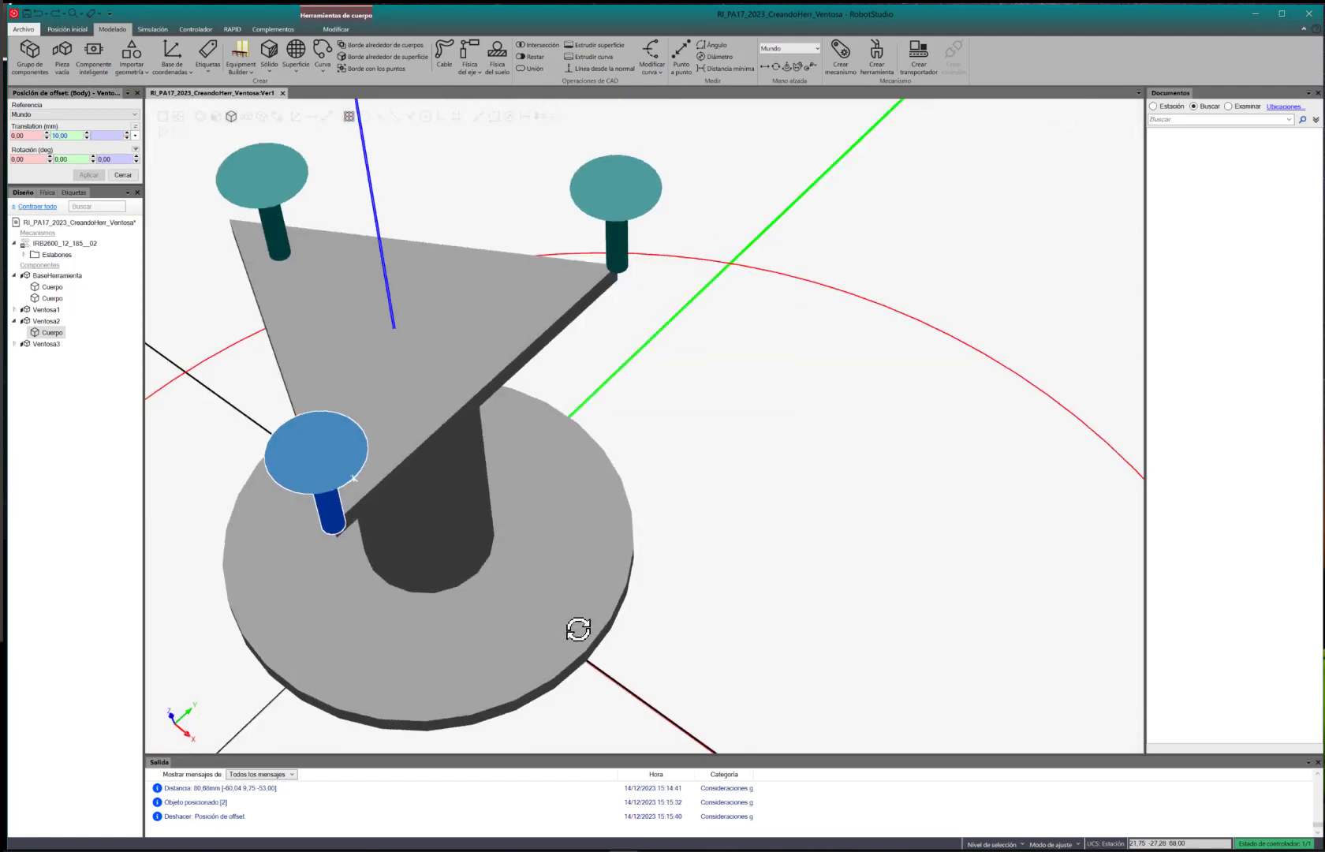
scroll(579, 626, "up", 2)
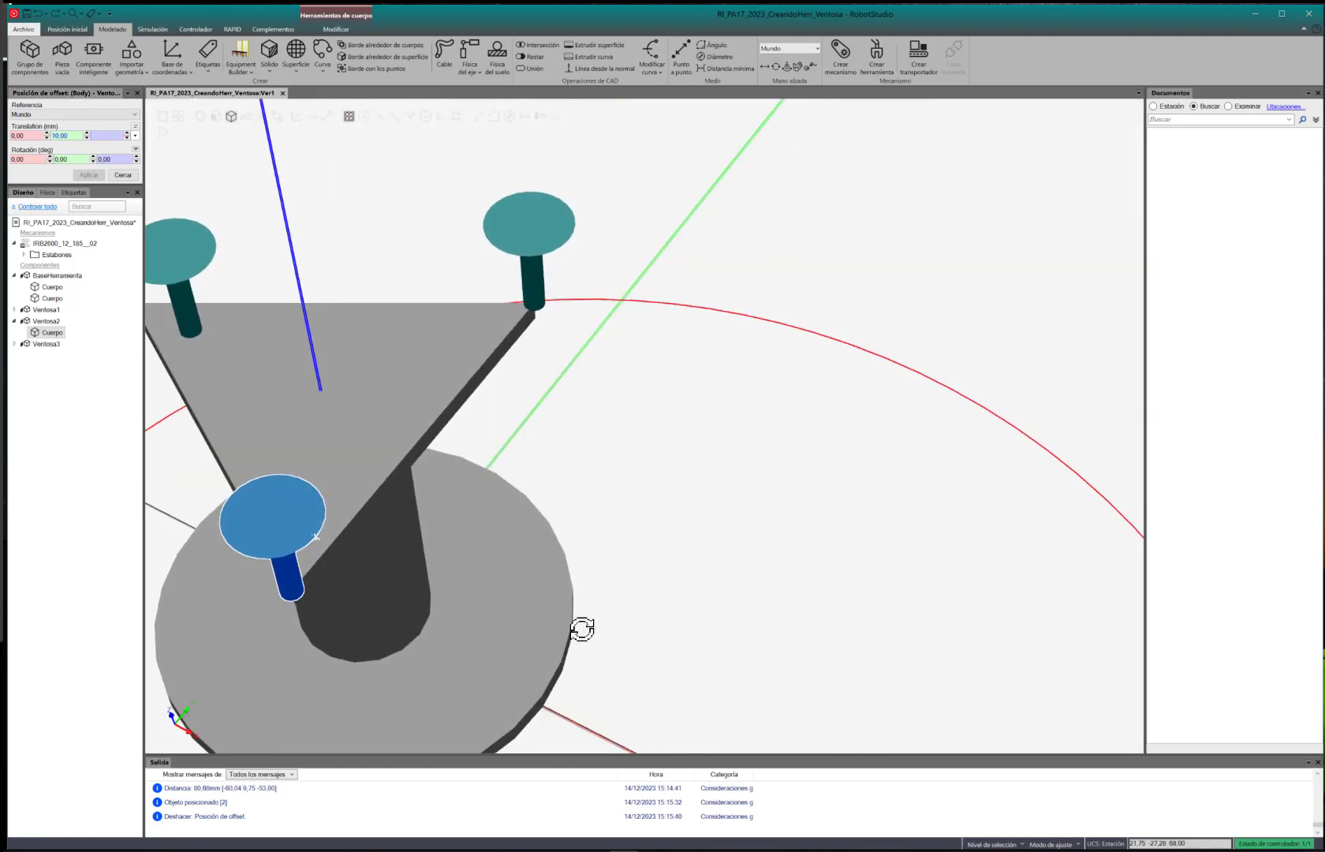
left_click(24, 137)
type("-5,5")
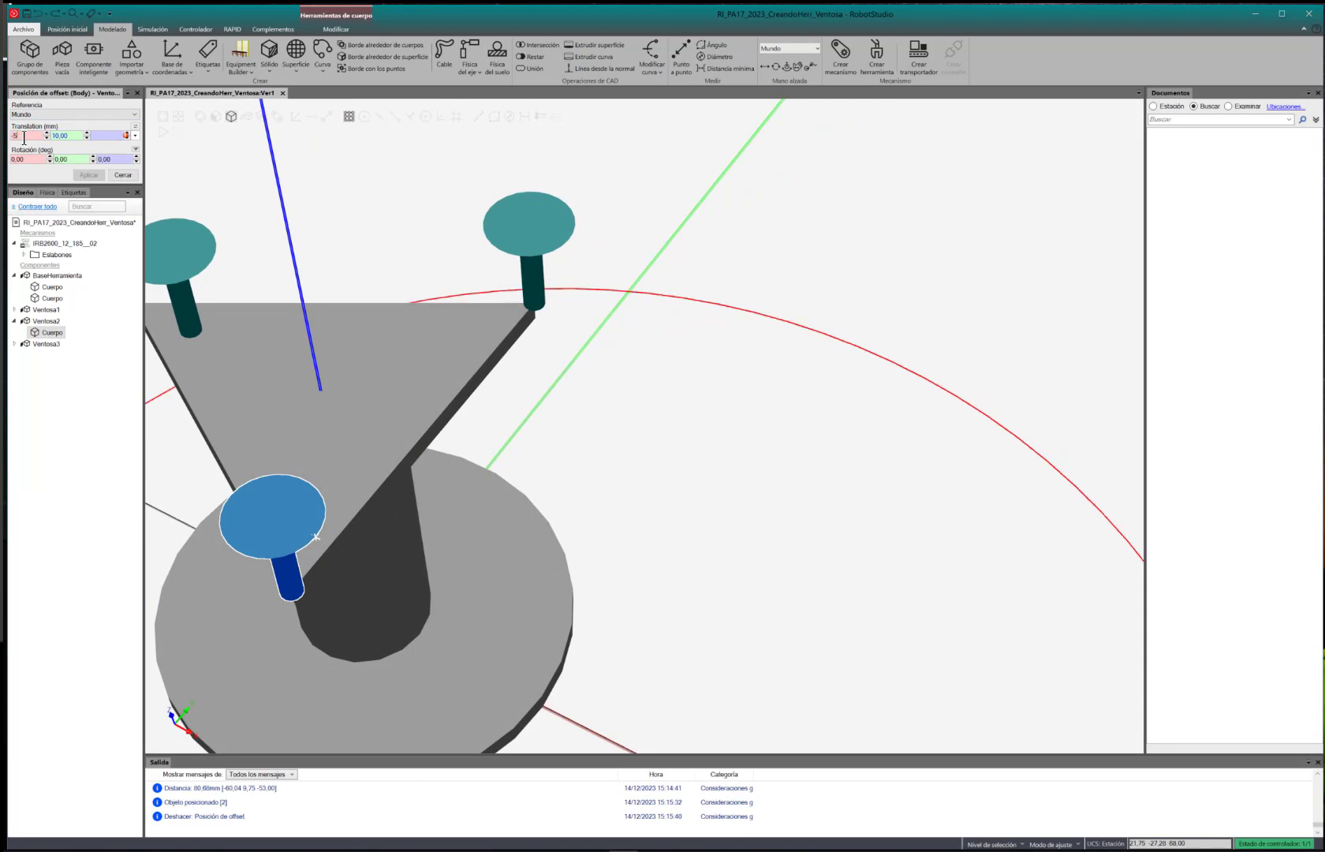
left_click(113, 137)
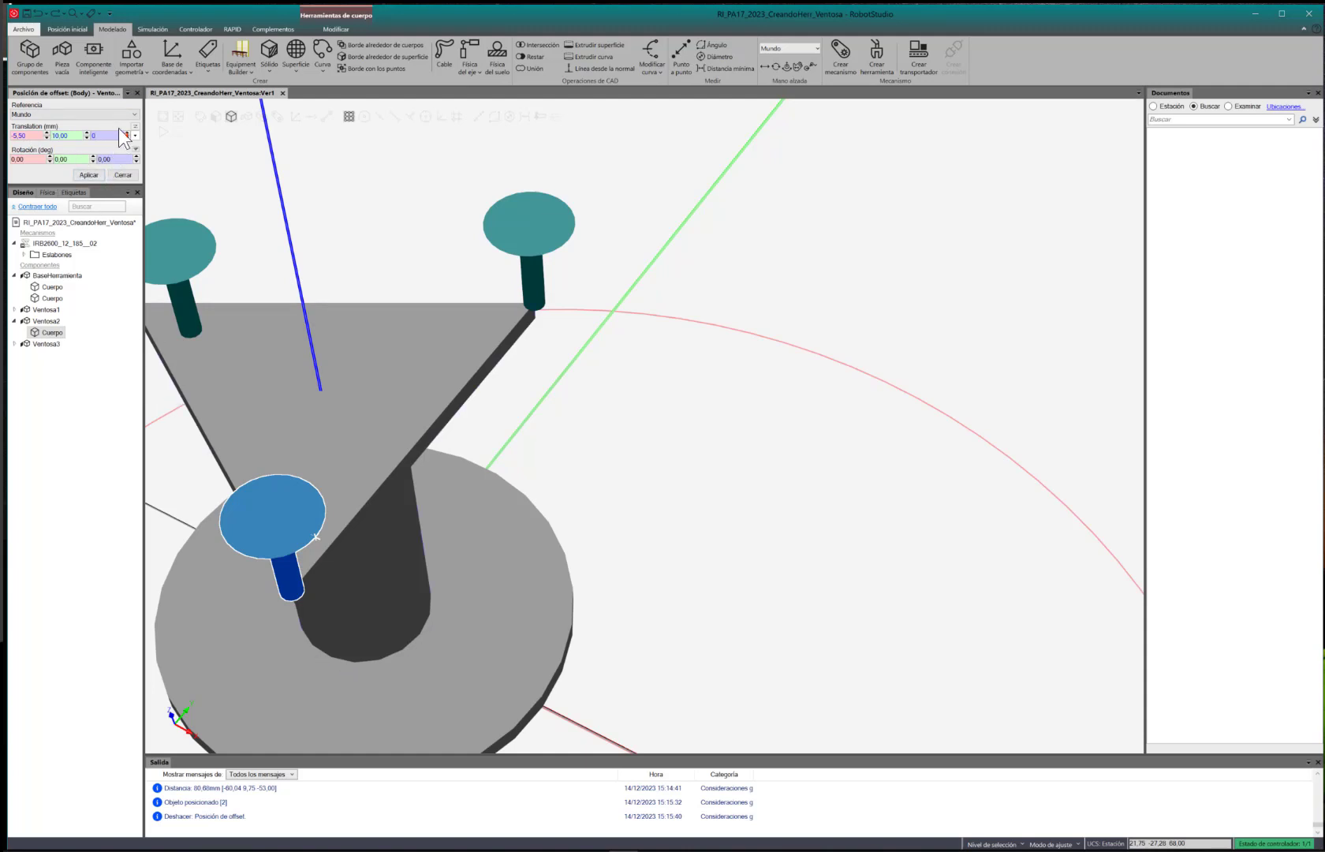
left_click(59, 115)
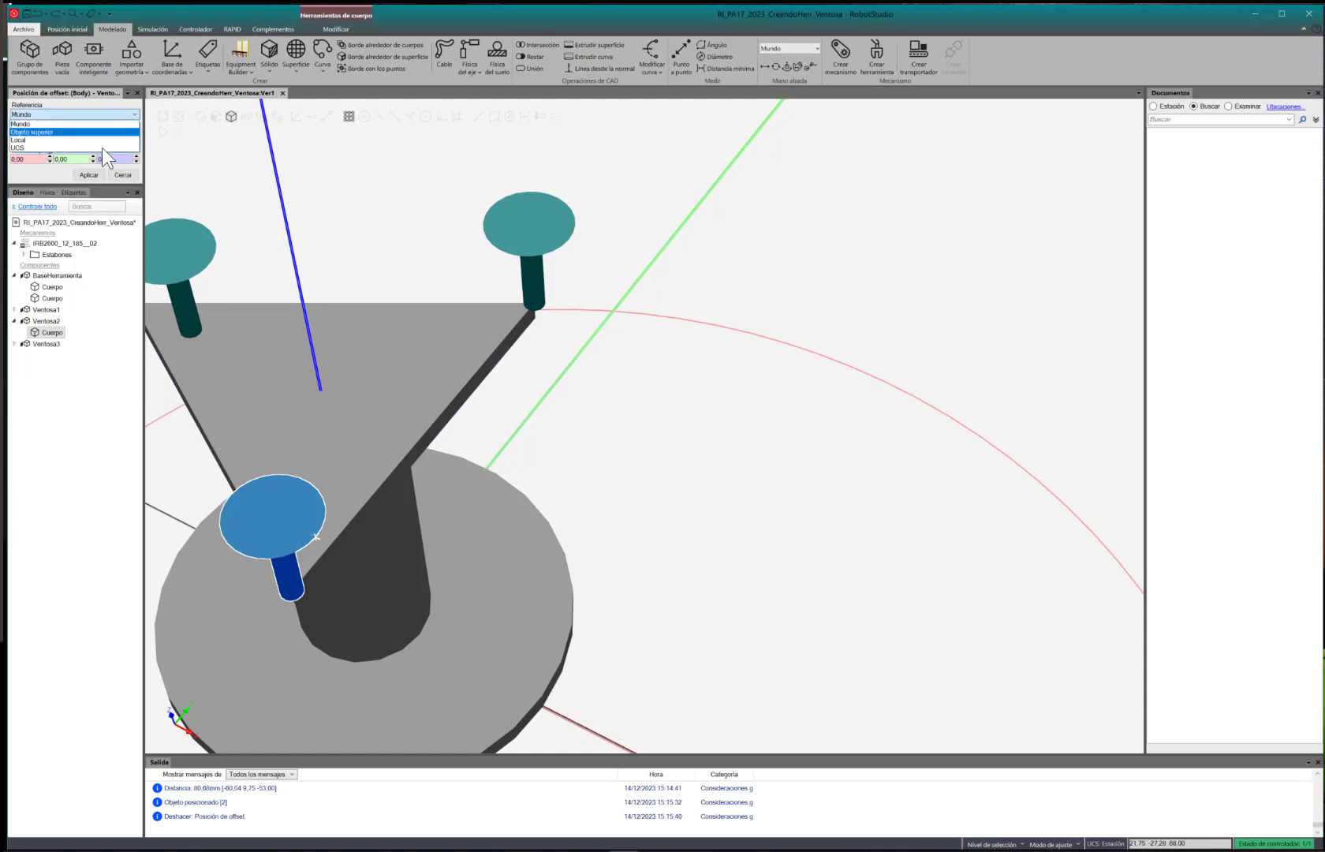
left_click(77, 392)
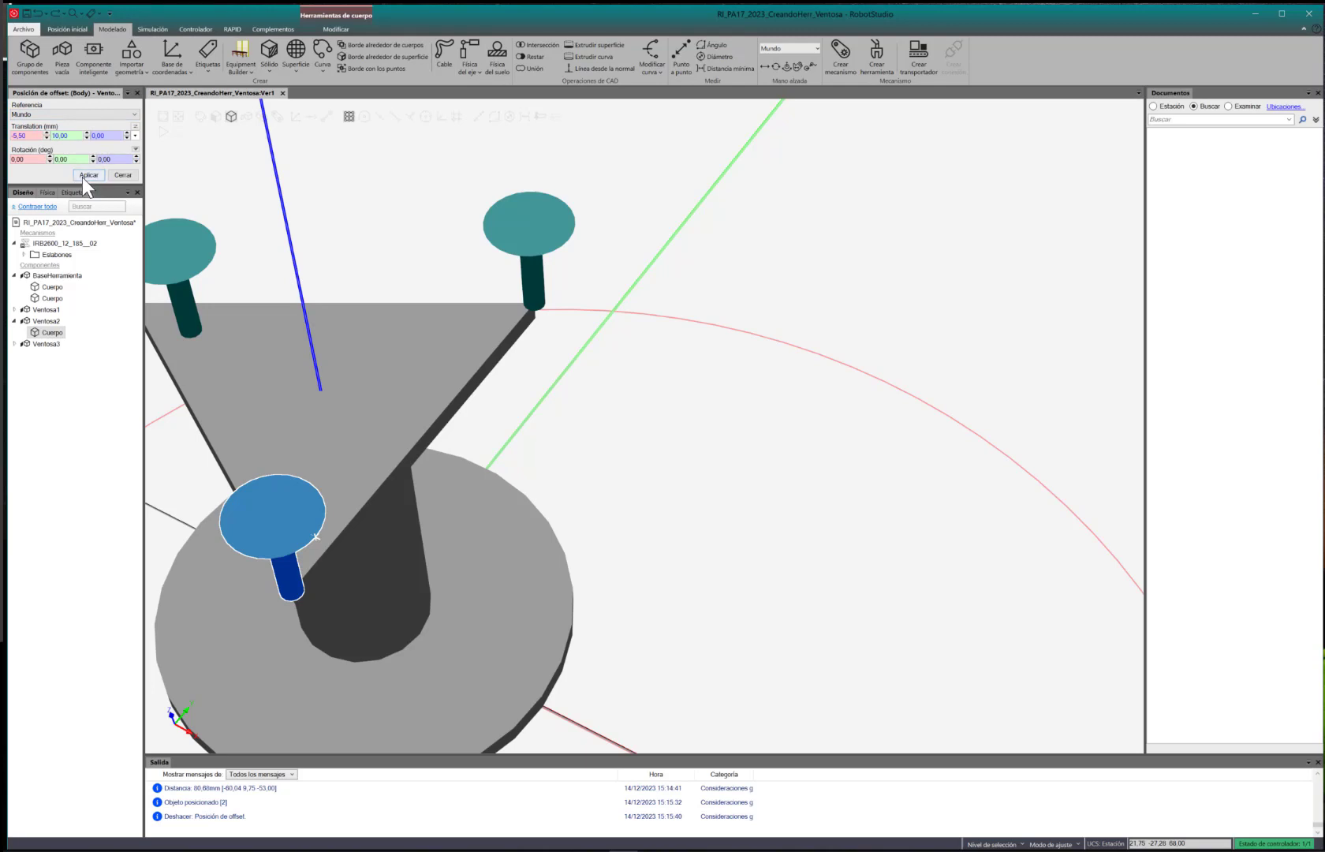
left_click(89, 175)
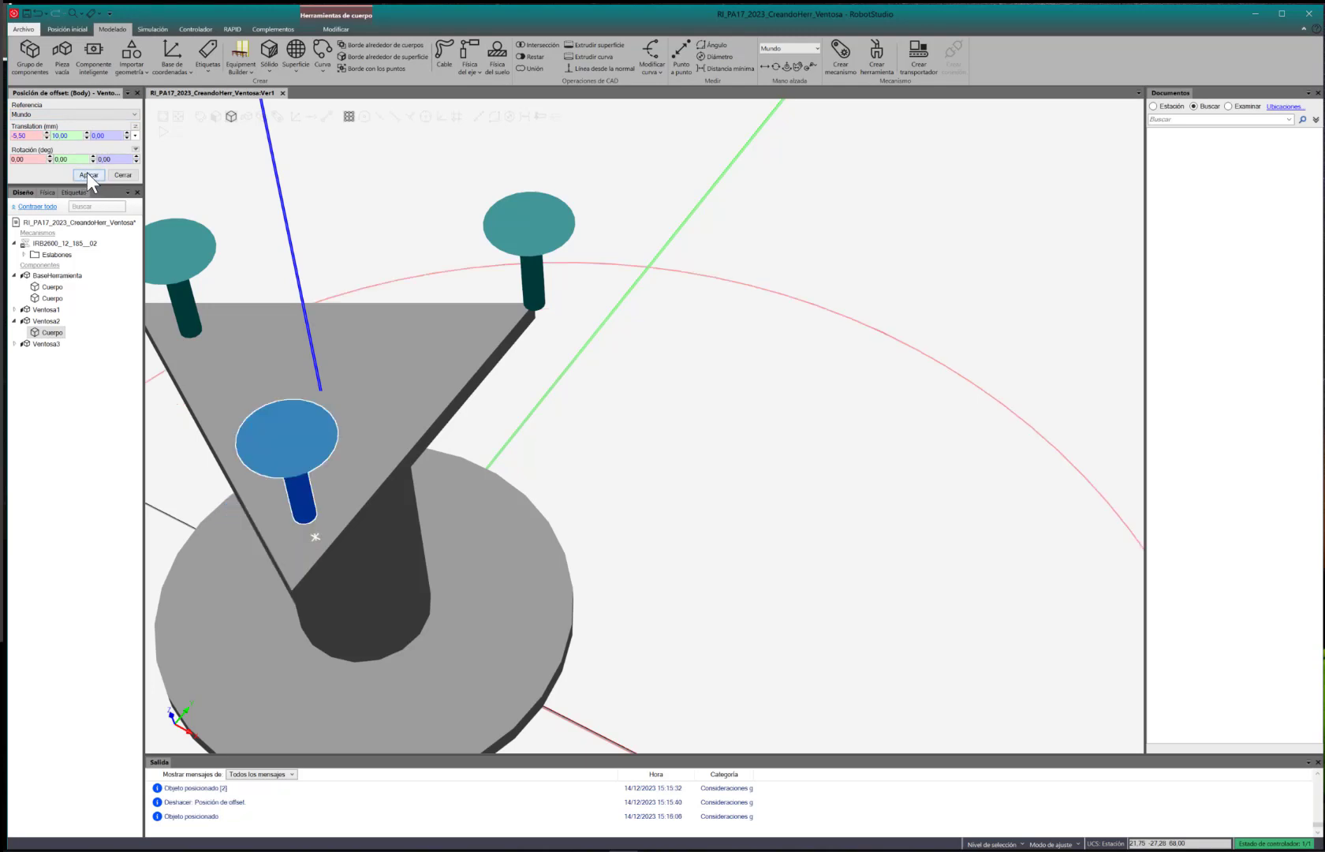
Examine Ventosa2's position on the plate and the corner holding Ventosa3, and close the offset tool
scroll(305, 517, "up", 1)
scroll(308, 544, "down", 2)
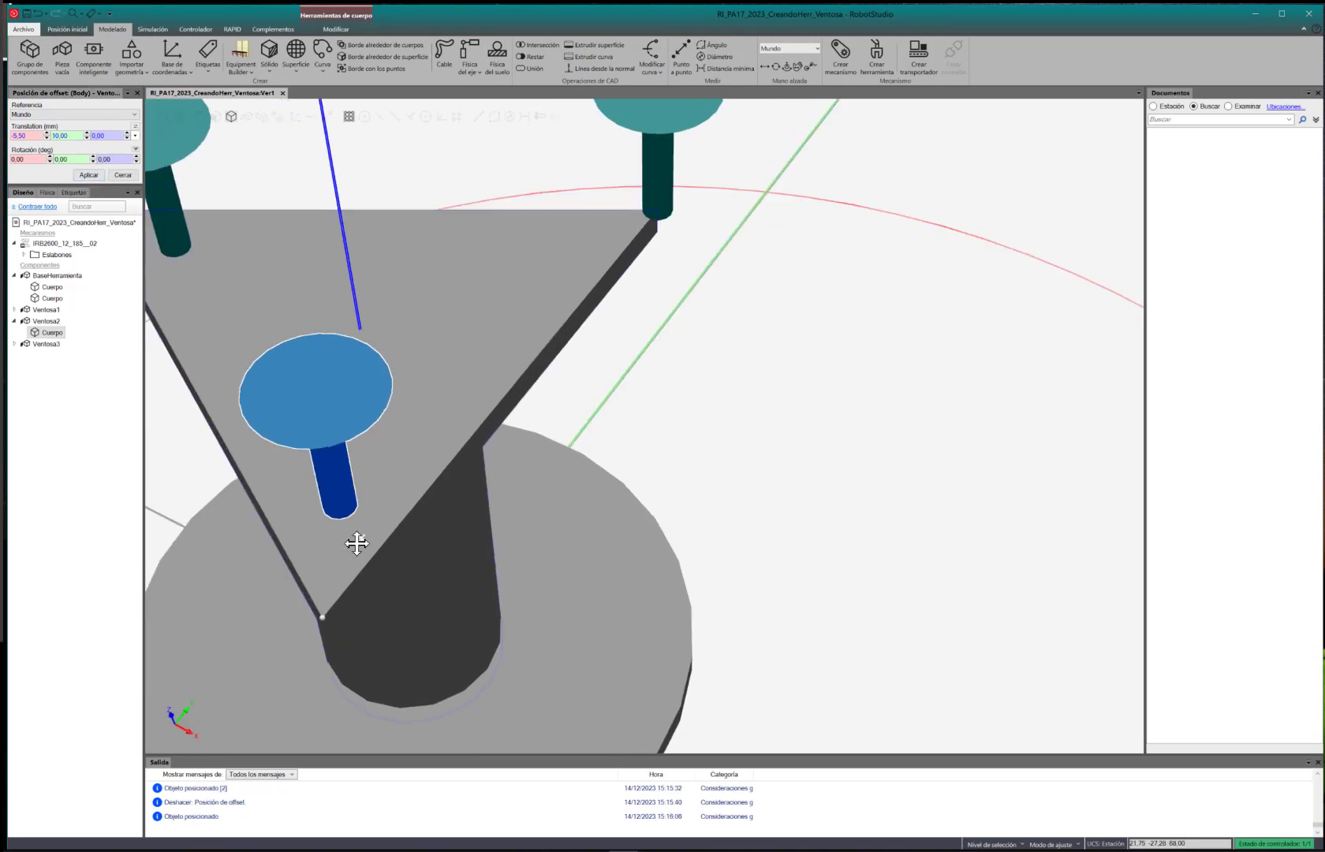
middle_click_drag(355, 541, 489, 543)
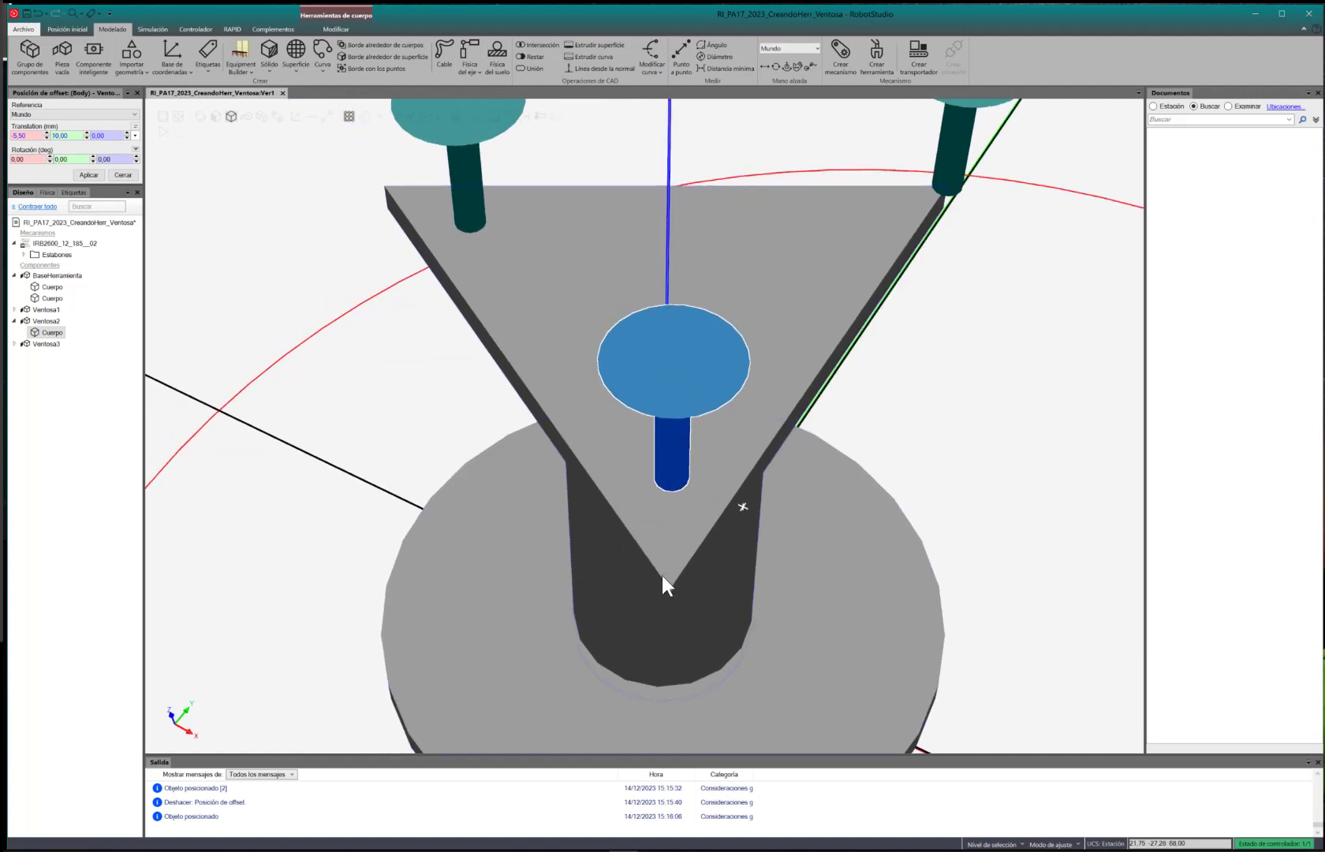
left_click_drag(778, 287, 639, 380, "ctrl+shift")
scroll(640, 380, "up", 1)
left_click(101, 440)
scroll(581, 367, "up", 1)
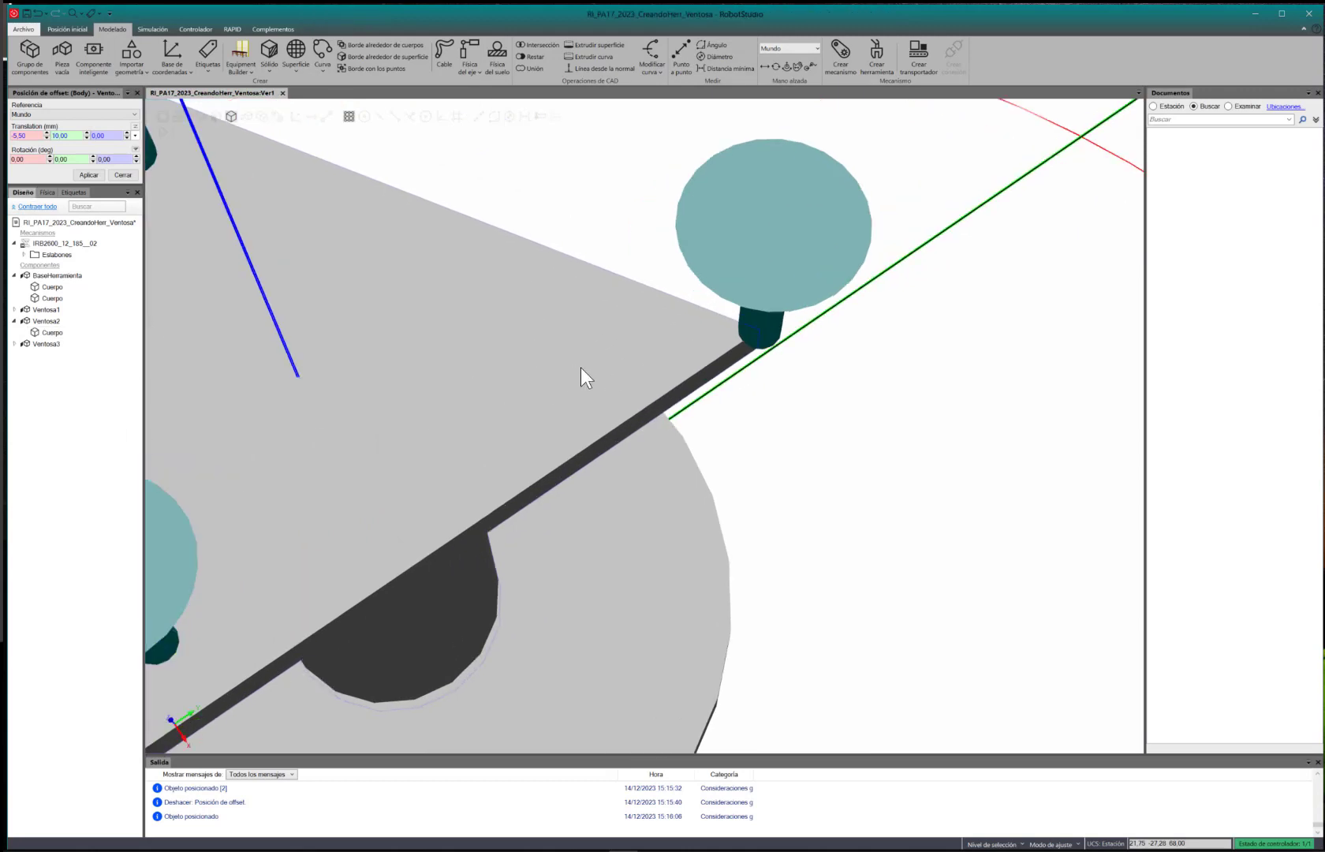
mouse_move(589, 438)
left_mouse_down("ctrl")
mouse_move(585, 399)
mouse_move(571, 435)
left_mouse_up("ctrl")
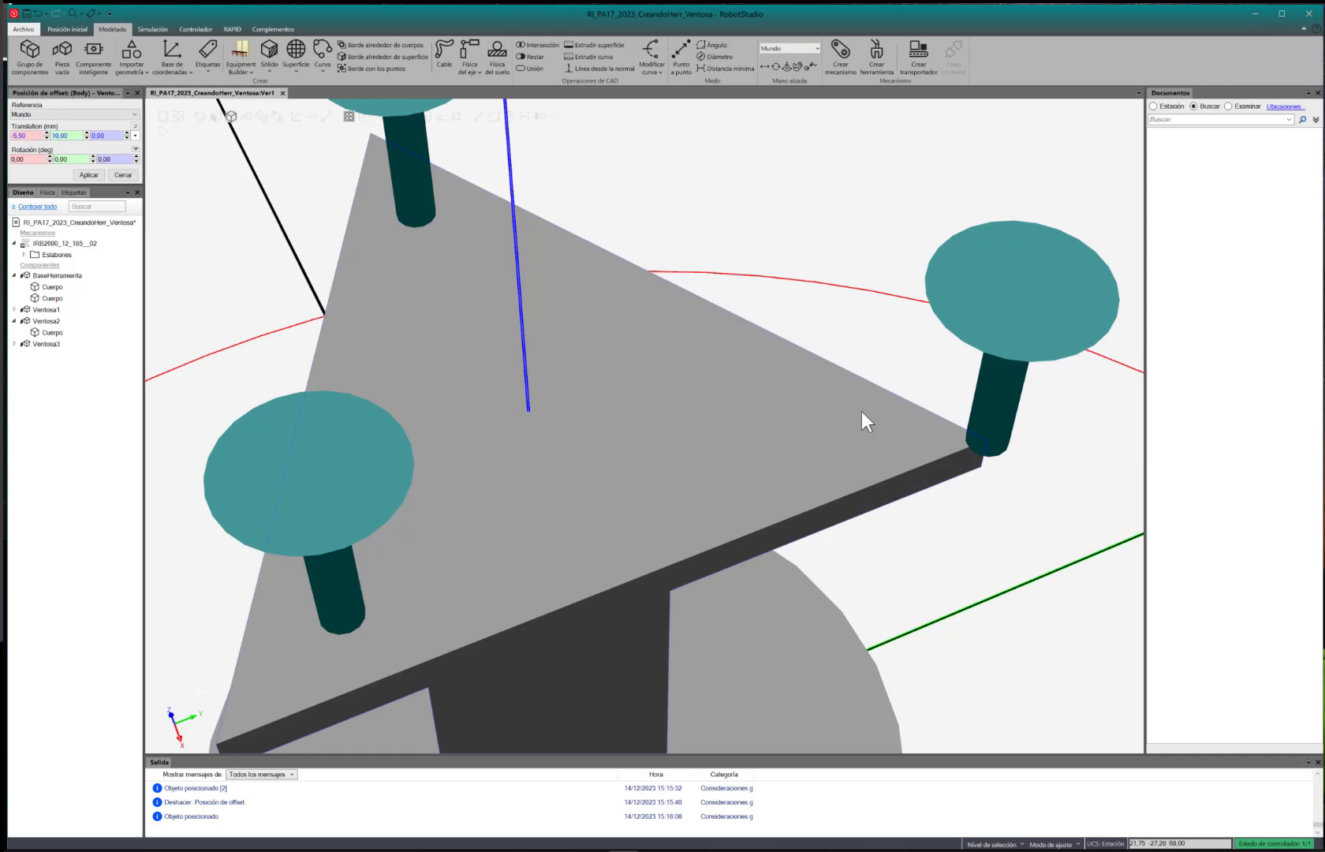
left_click(30, 135)
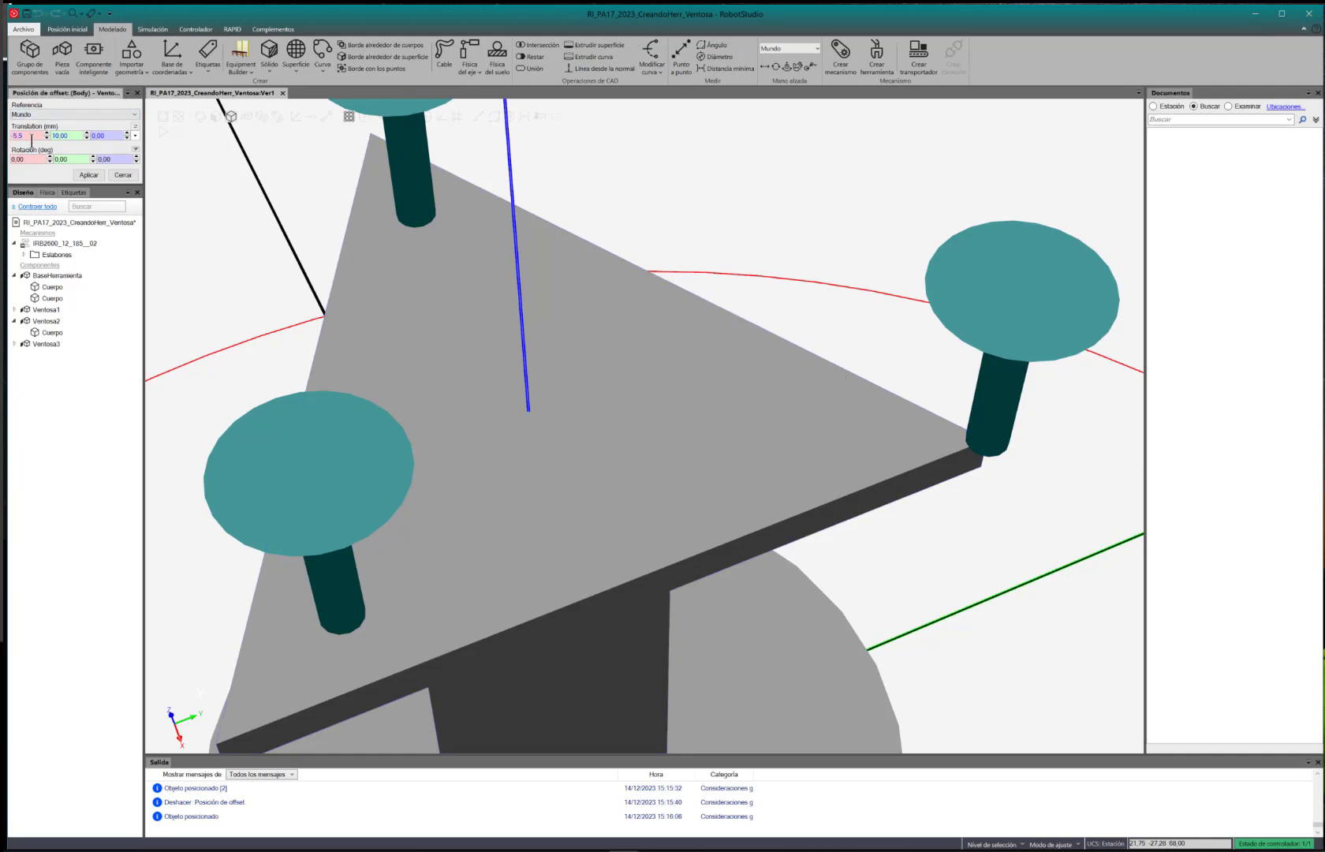
left_click(120, 171)
Offset Ventosa3 by -5.5 mm in X and -10 mm in Y relative to Mundo, and close the offset tool
left_click(38, 245)
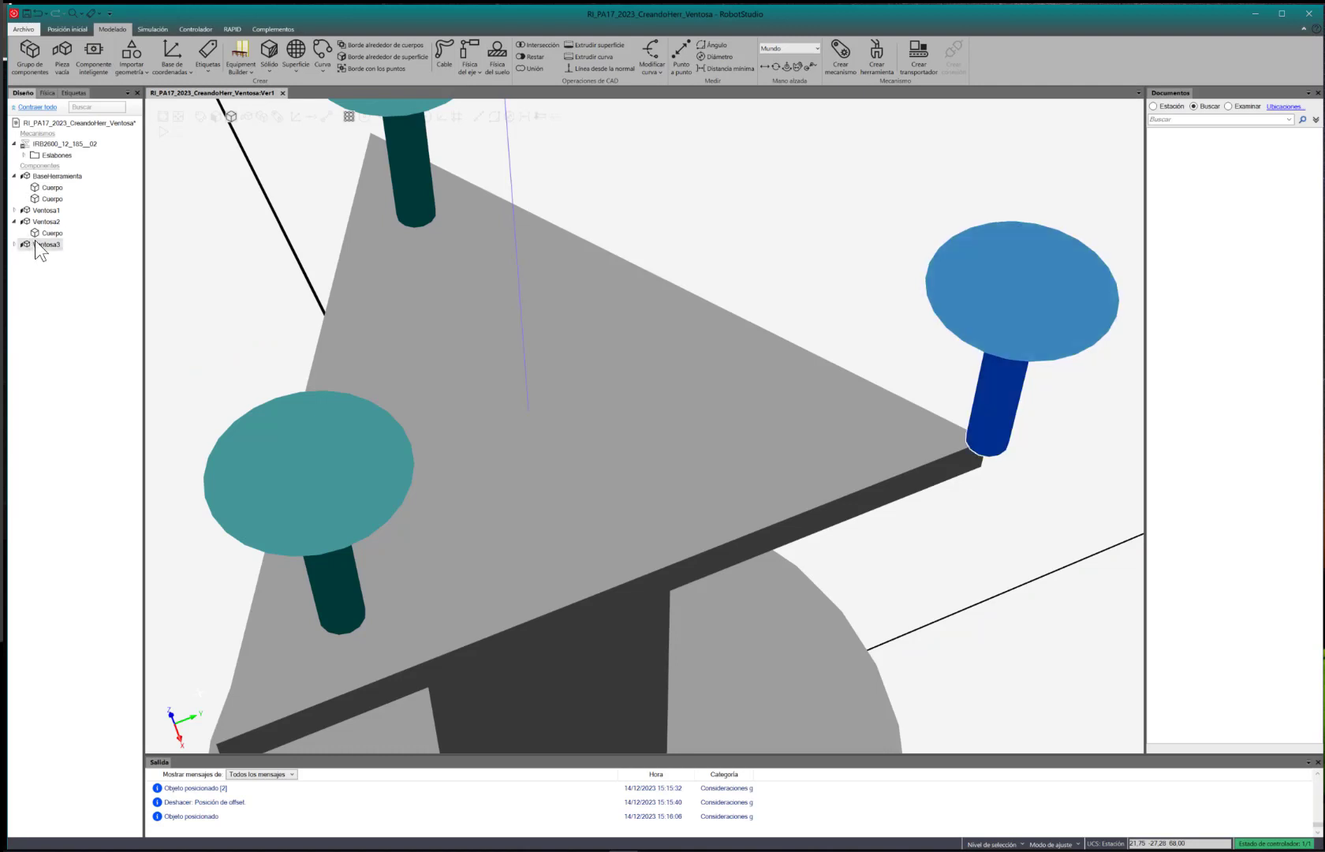
right_click(38, 244)
mouse_move(102, 408)
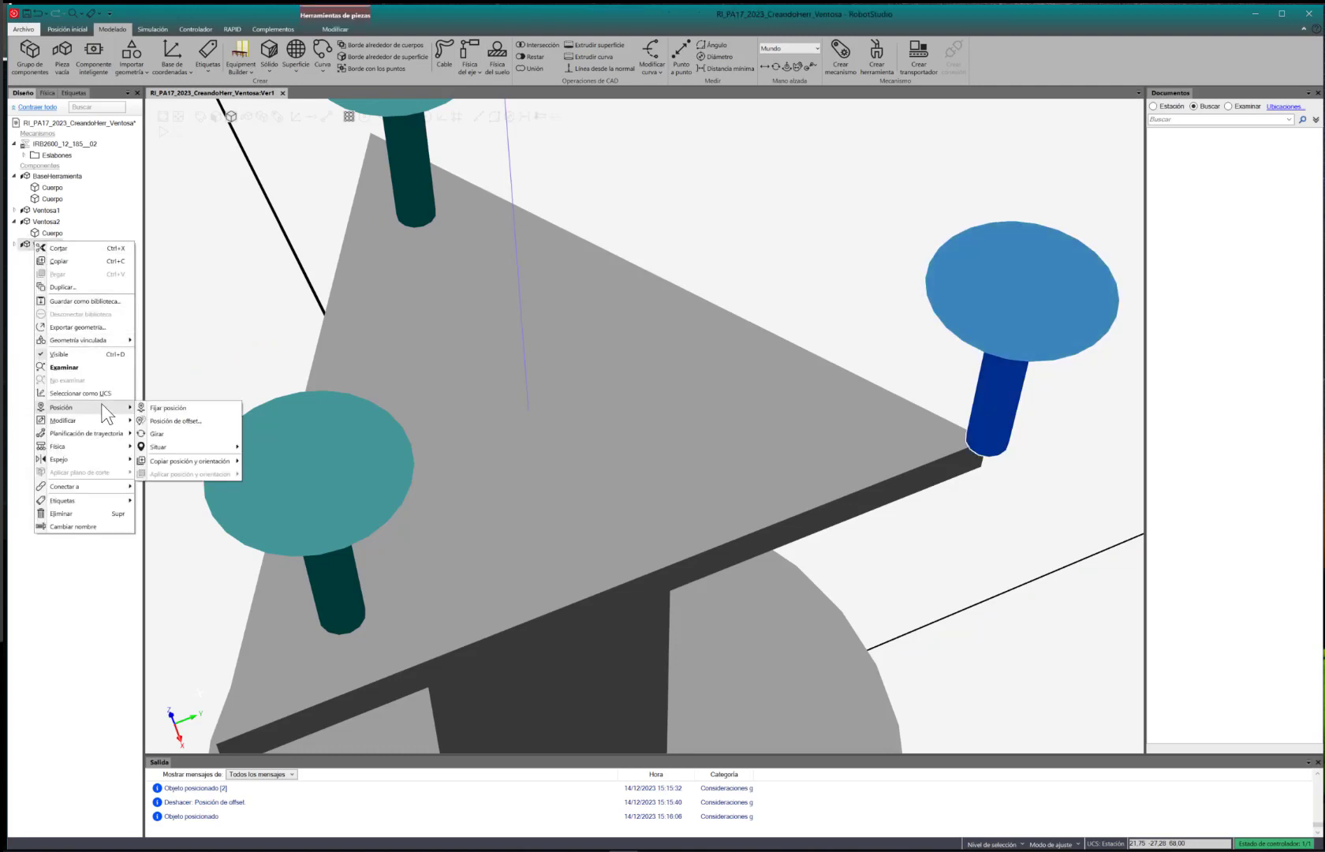
left_click(171, 421)
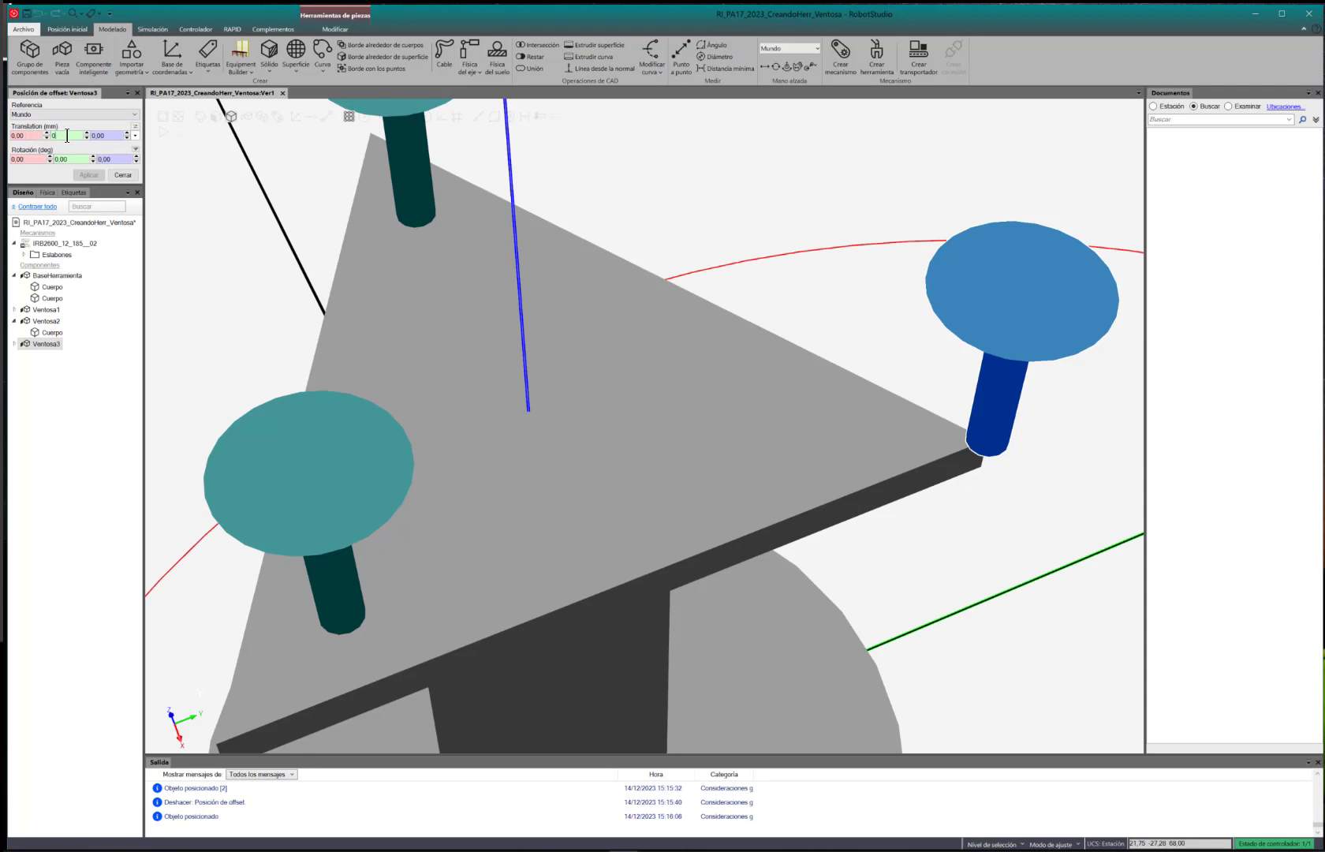
type("-10")
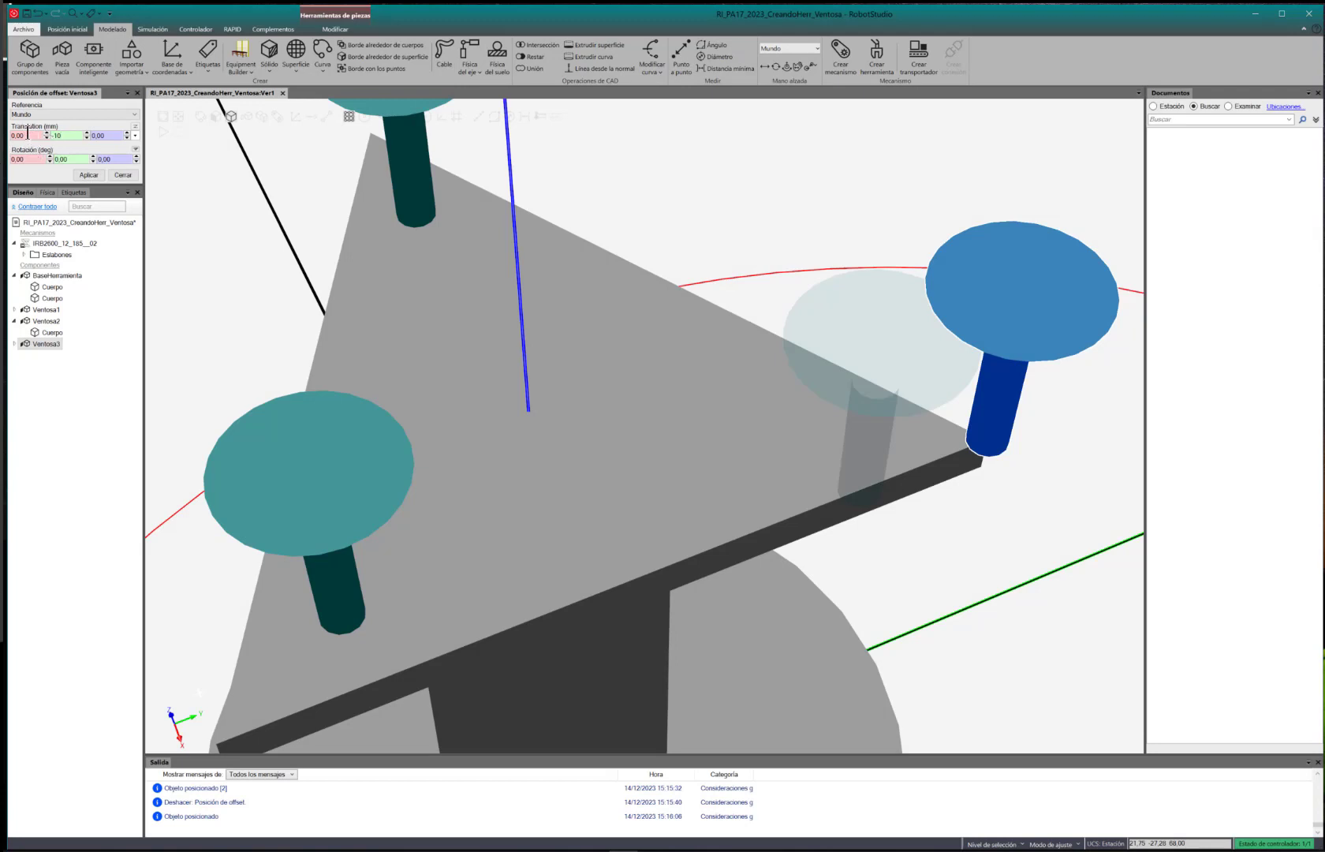
left_click_drag(27, 135, 5, 135)
type("-5.5")
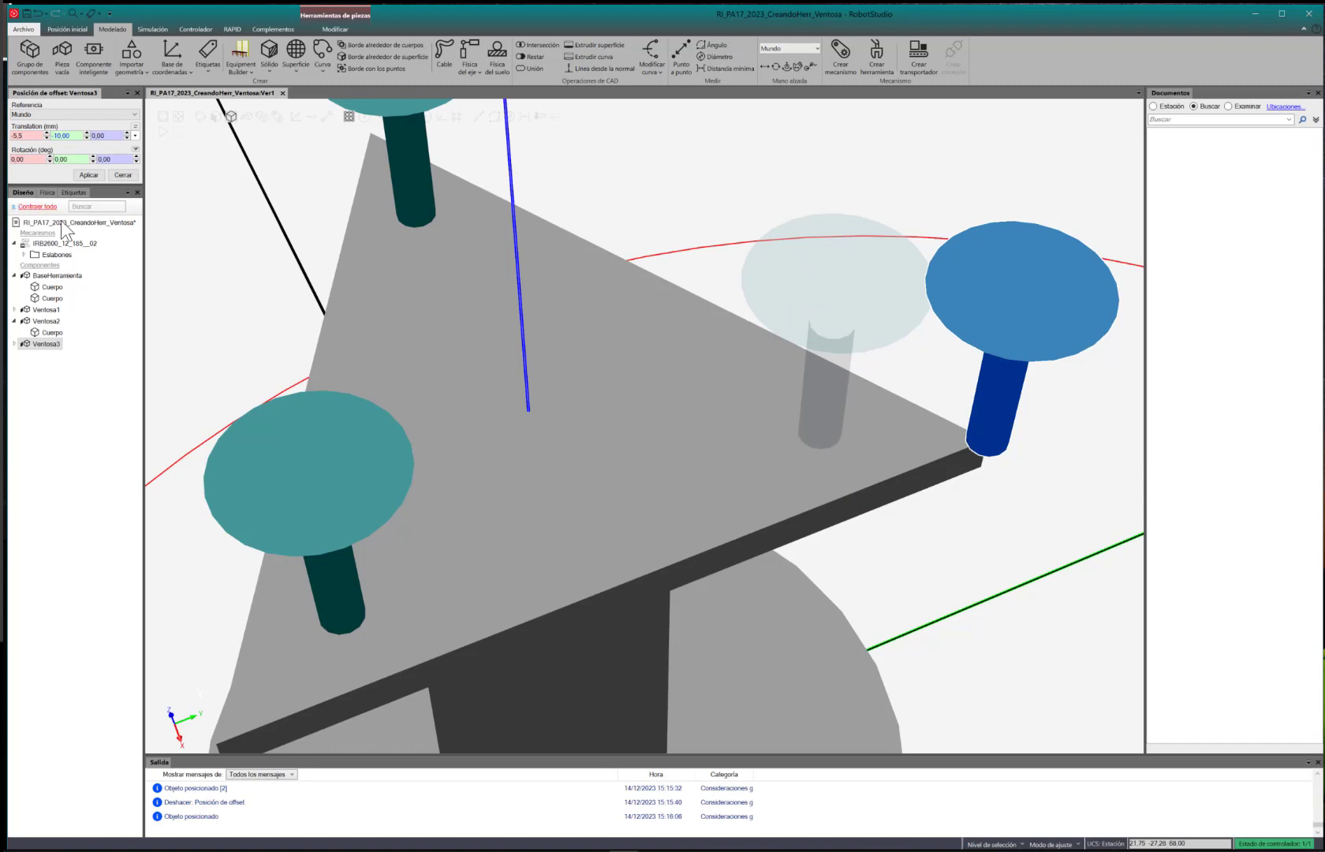
left_click(81, 175)
left_click(123, 175)
Deselect Ventosa3 and save the station
scroll(521, 327, "down", 5)
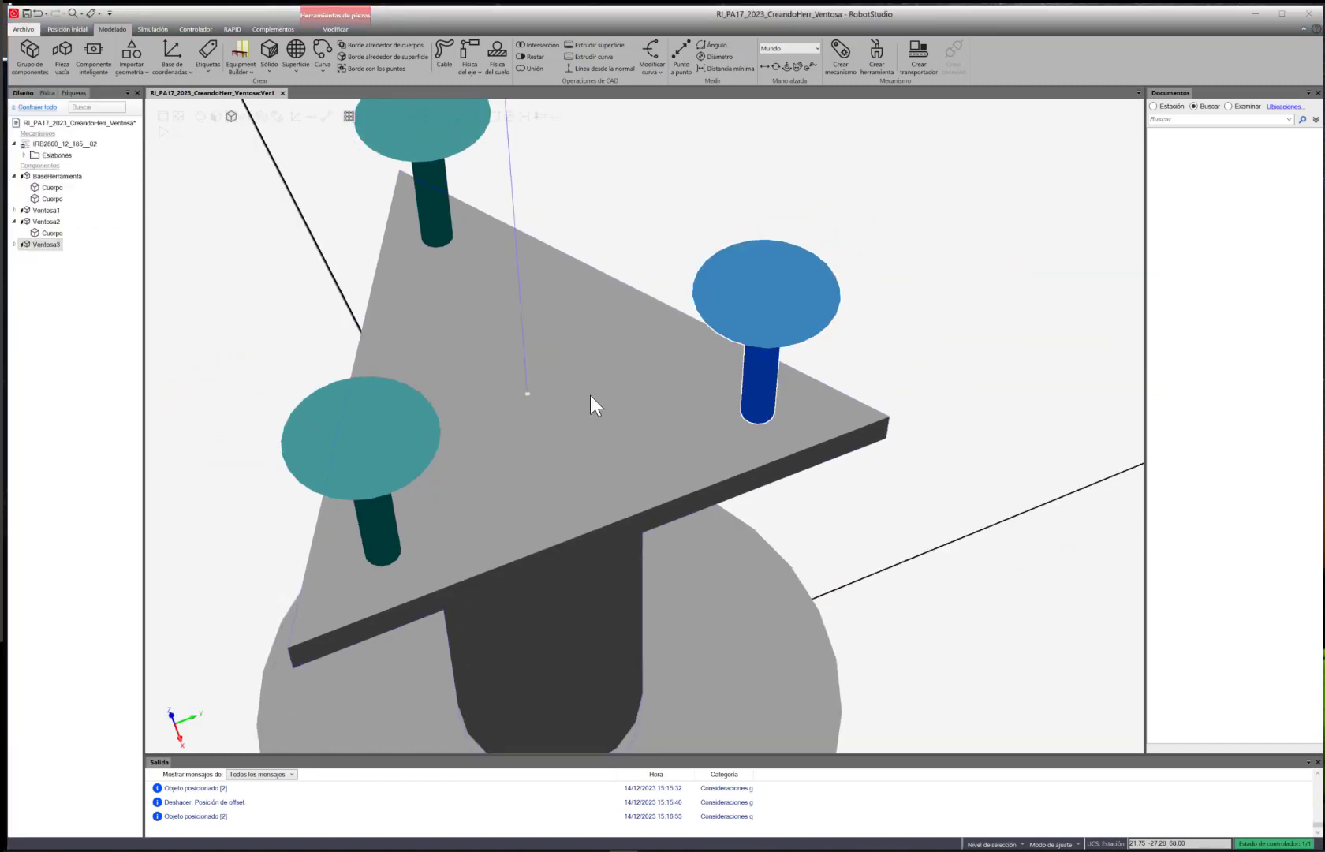
left_click_drag(526, 449, 536, 506, "ctrl+shift")
scroll(567, 484, "up", 1)
left_click_drag(536, 506, 543, 453, "ctrl+shift")
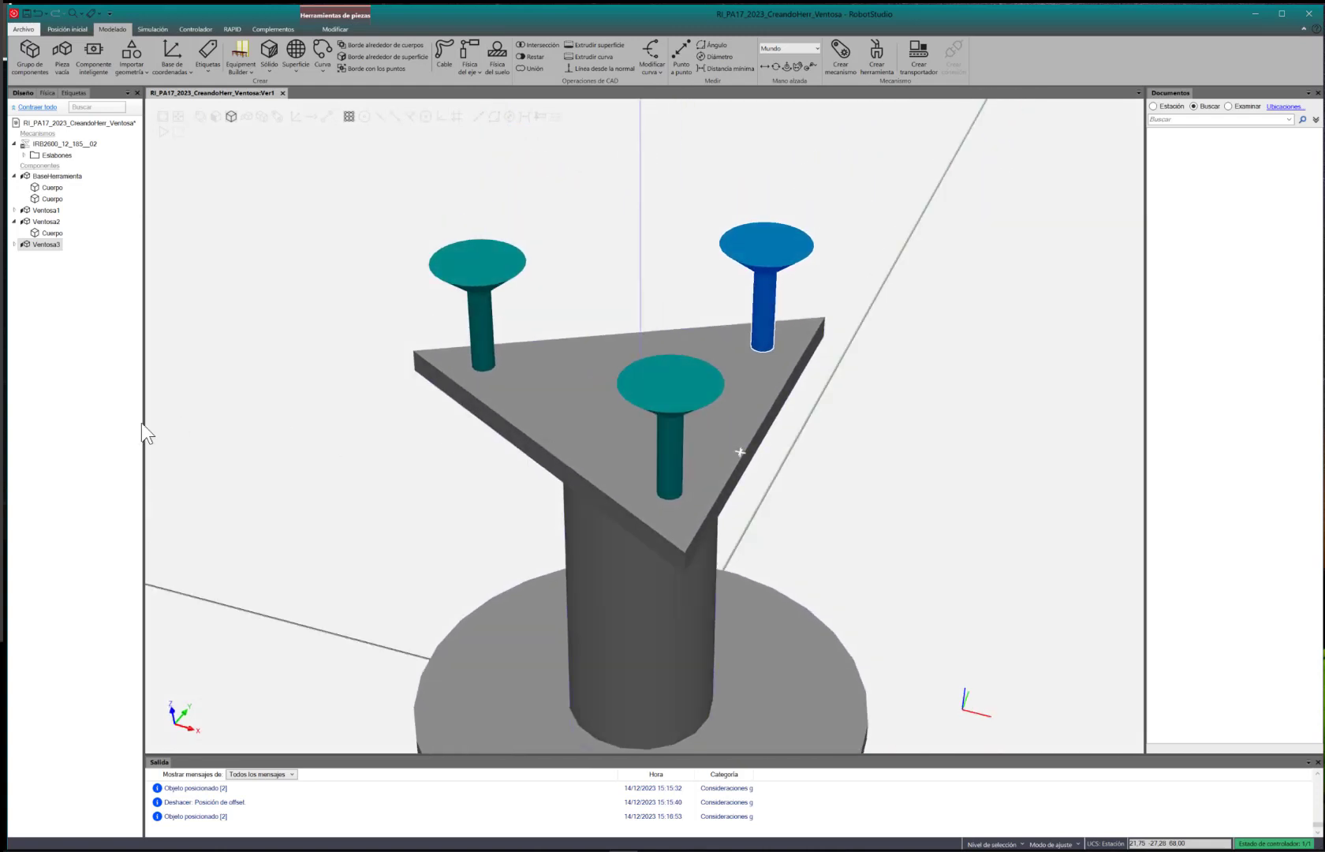
left_click(104, 435)
key("ctrl+s")
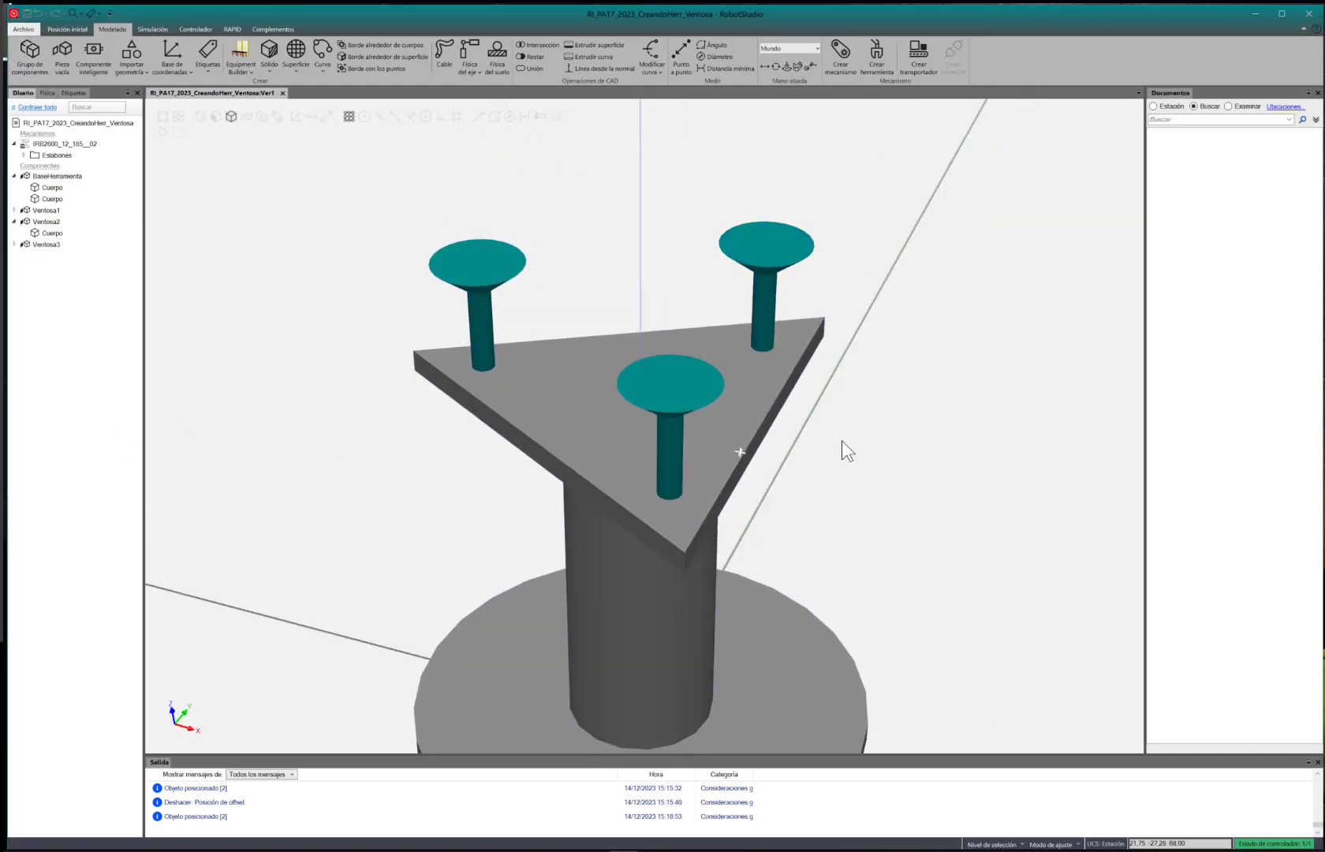
Measure the point-to-point distance from the base of Ventosa2's cone to the nearest upper corner of the plate
left_click_drag(846, 458, 828, 432, "ctrl")
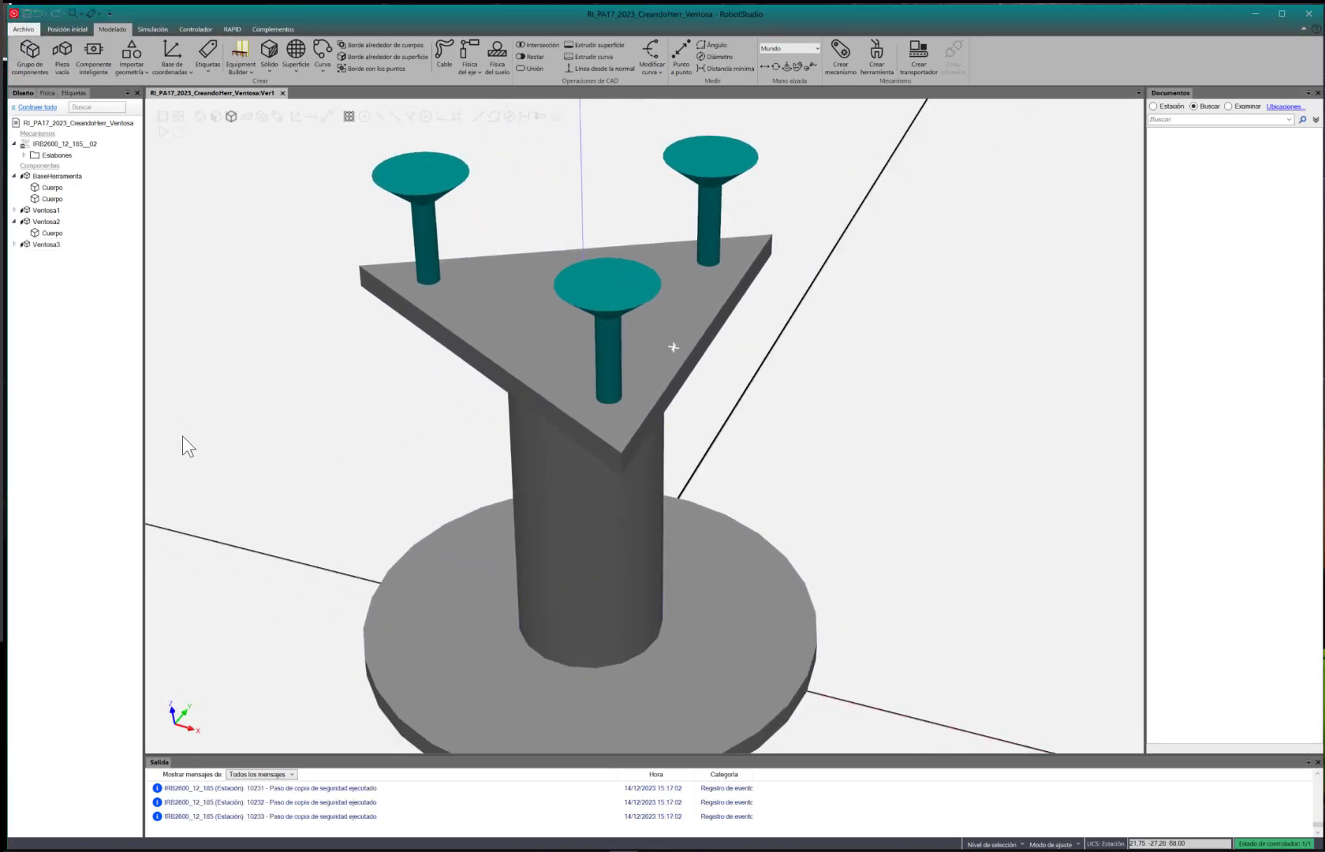
scroll(623, 386, "up", 1)
left_click_drag(645, 489, 517, 264, "ctrl+shift")
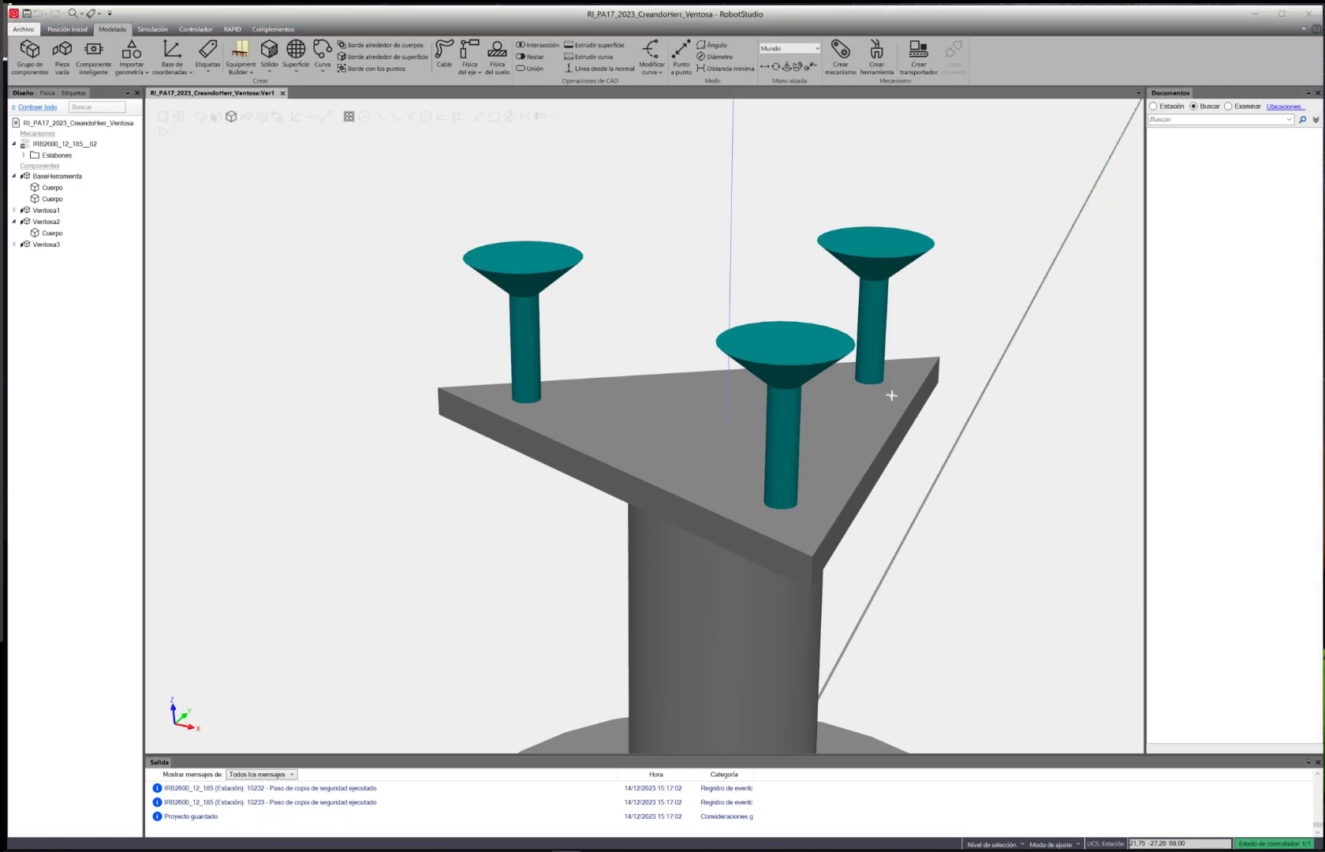
scroll(749, 396, "up", 3)
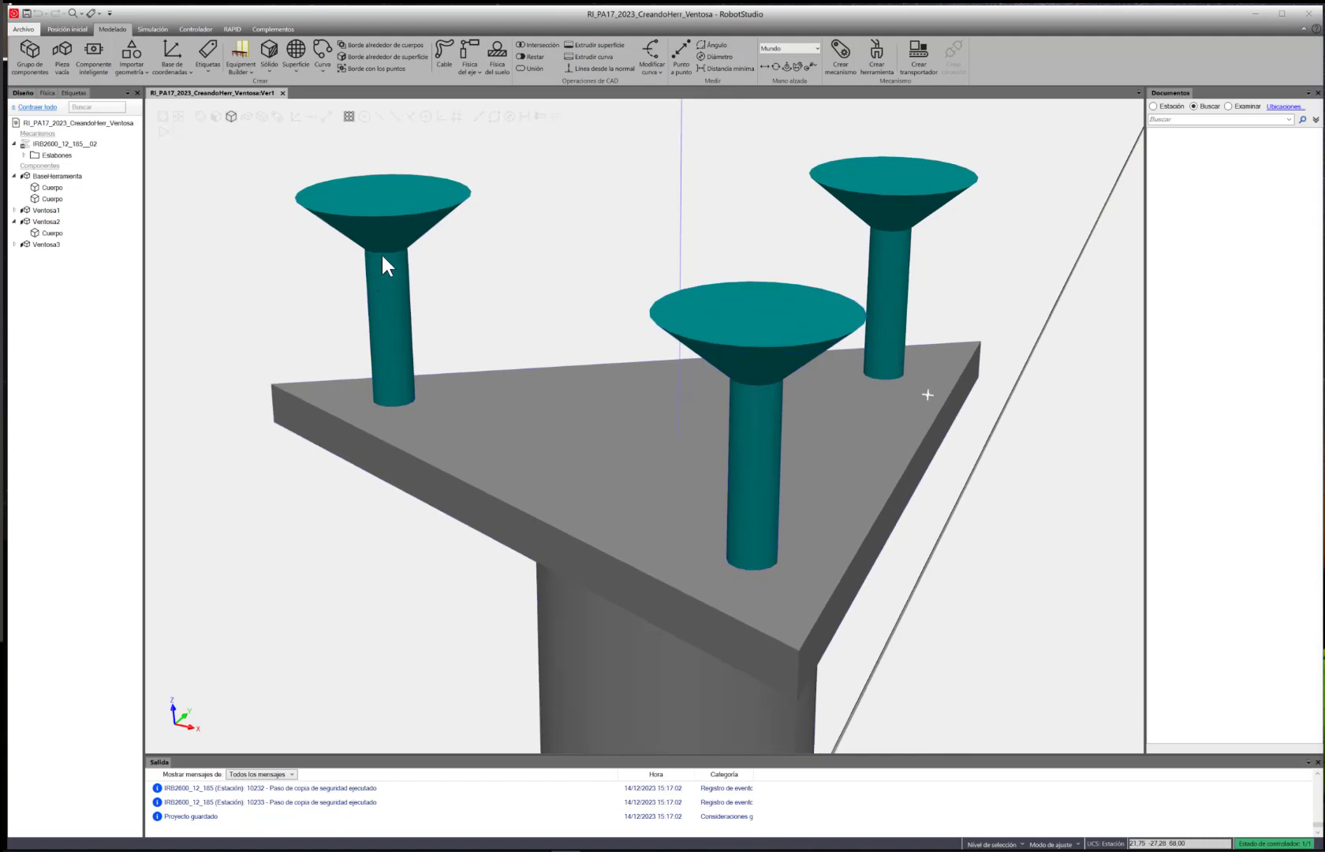
left_click(87, 328)
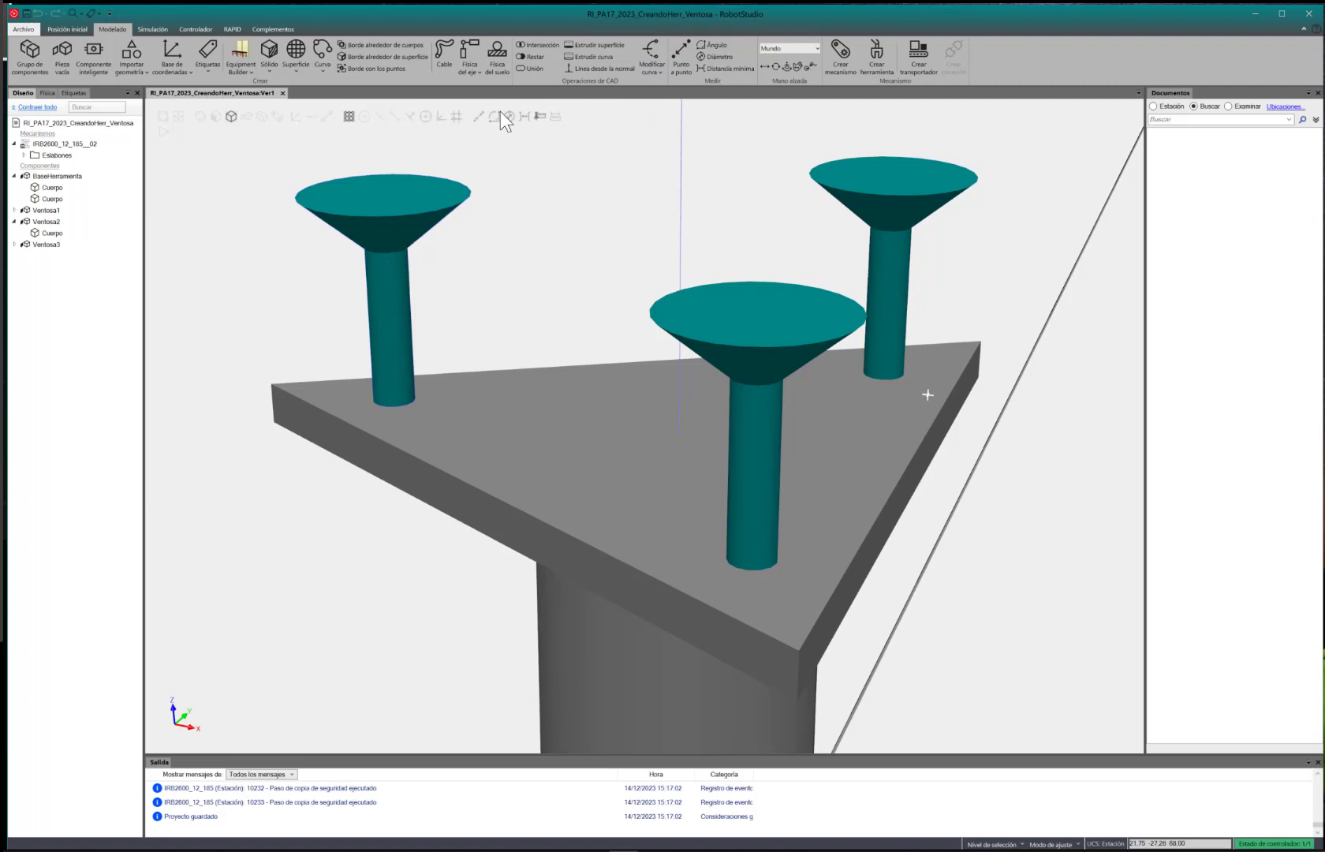
left_click(477, 116)
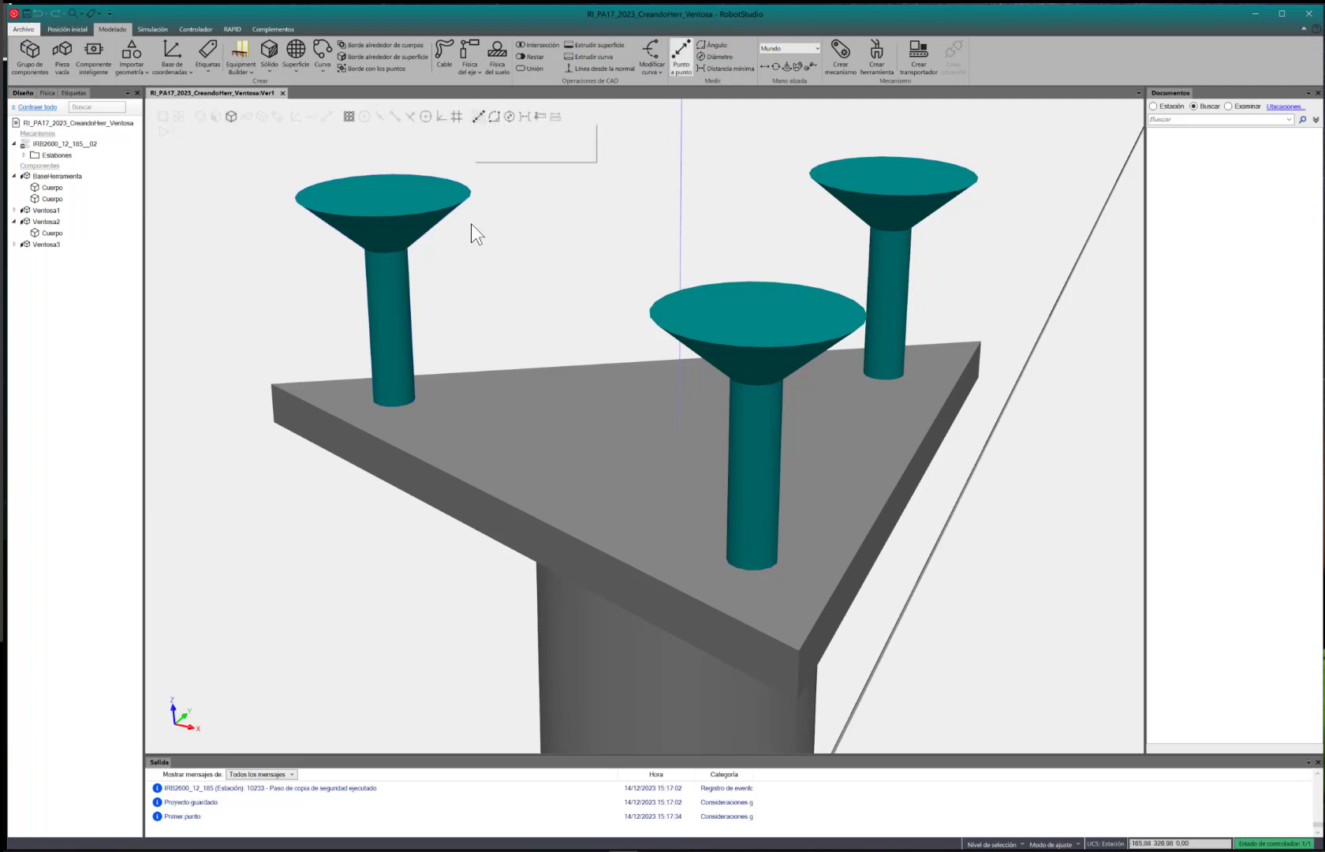
scroll(370, 254, "up", 3)
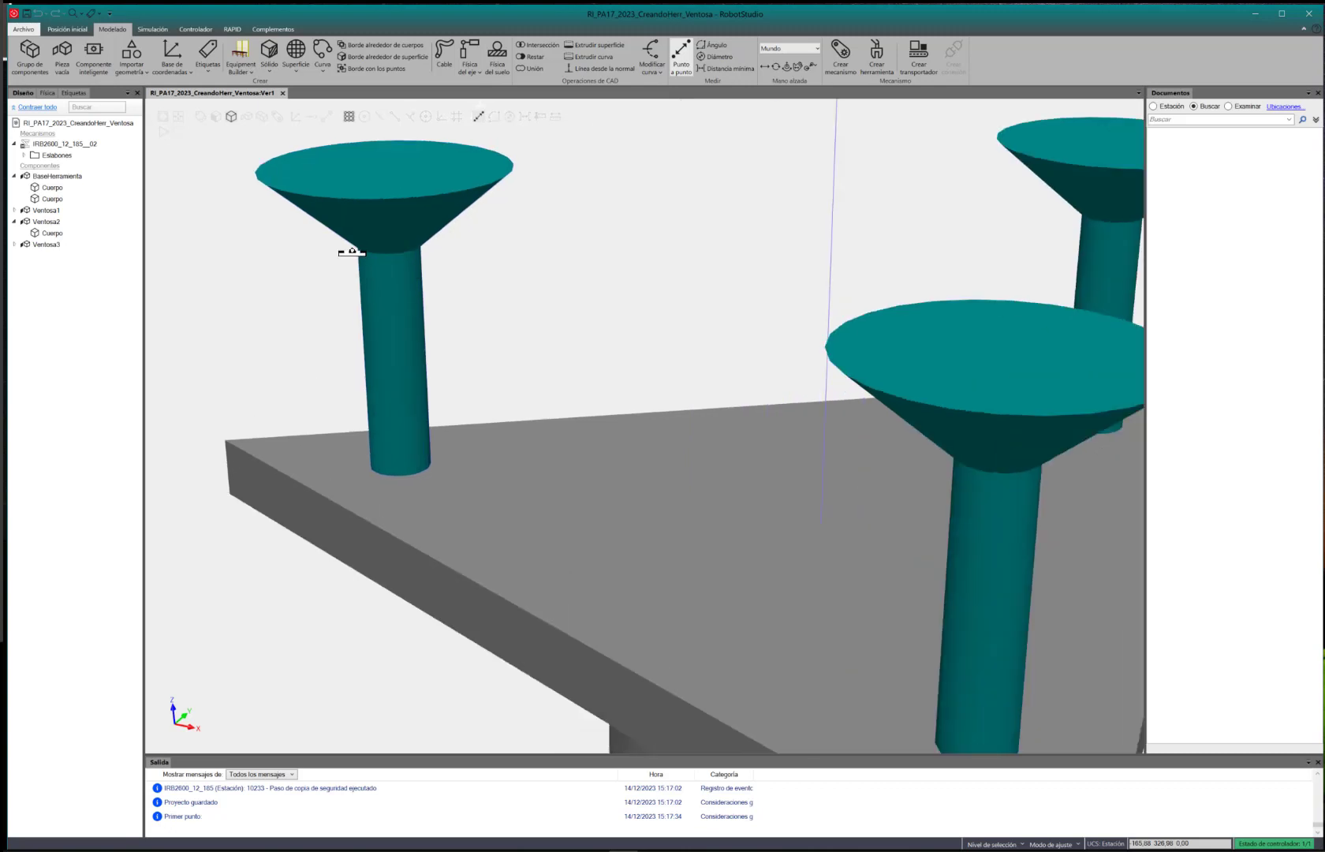
scroll(1057, 457, "down", 2)
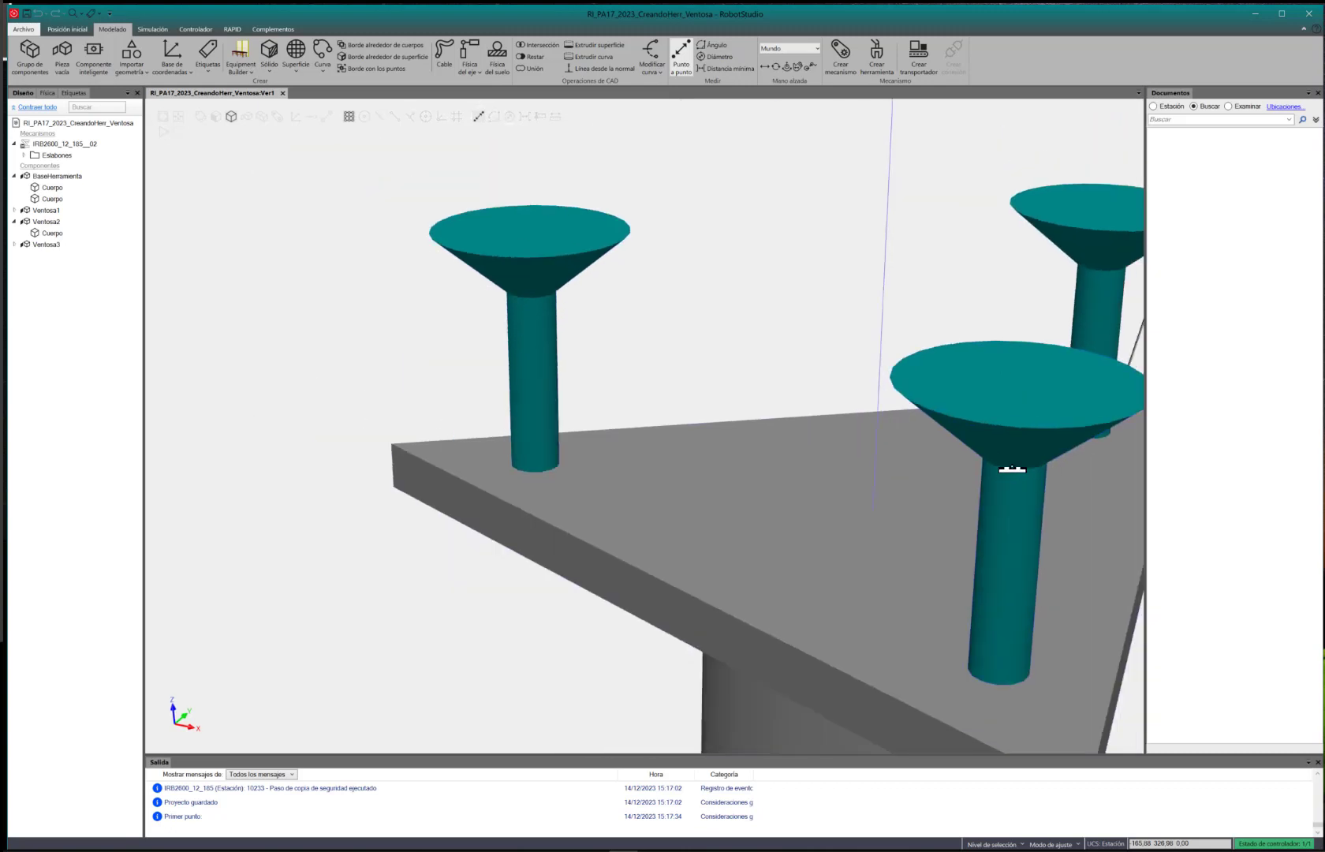
middle_click_drag(1014, 529, 734, 489)
left_click(501, 341)
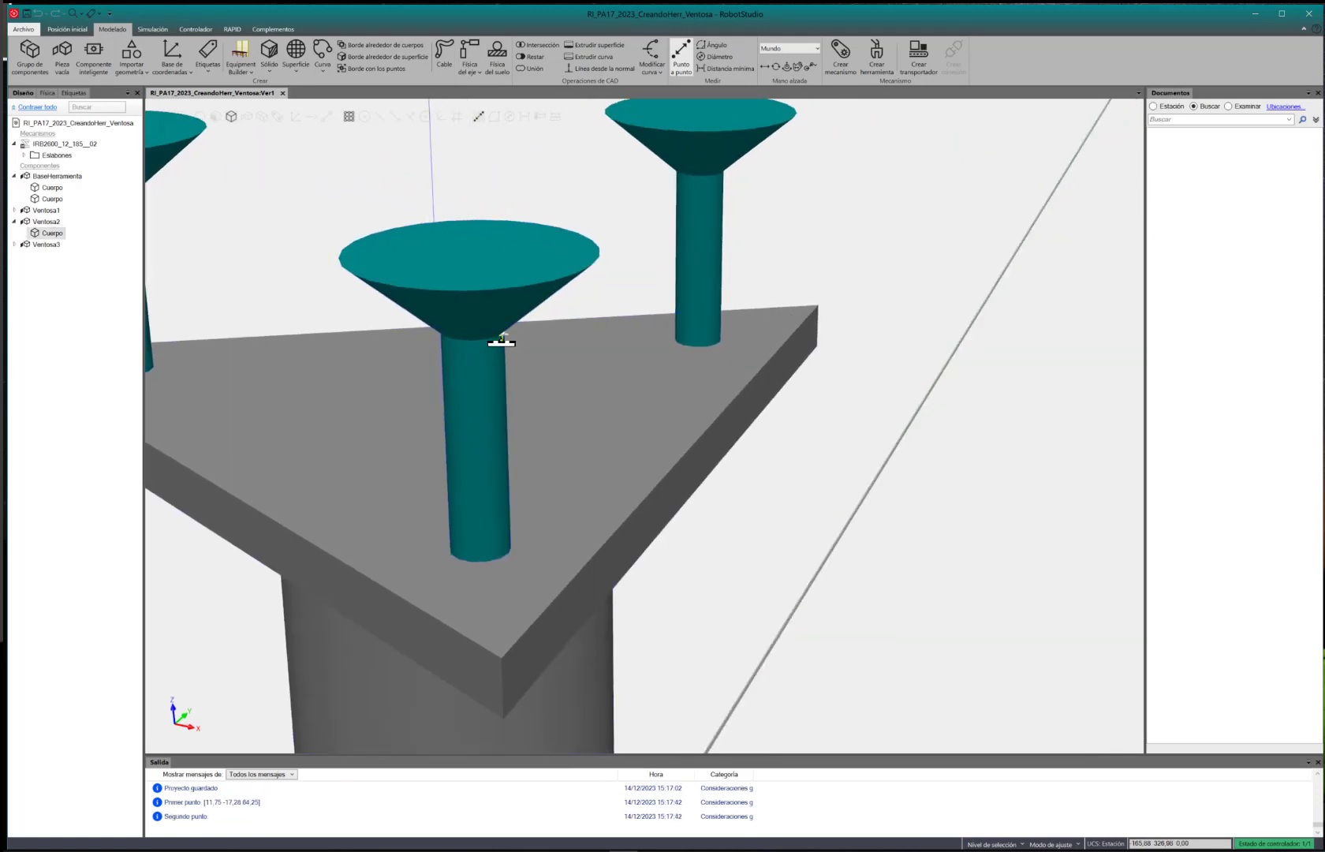
left_click(501, 657)
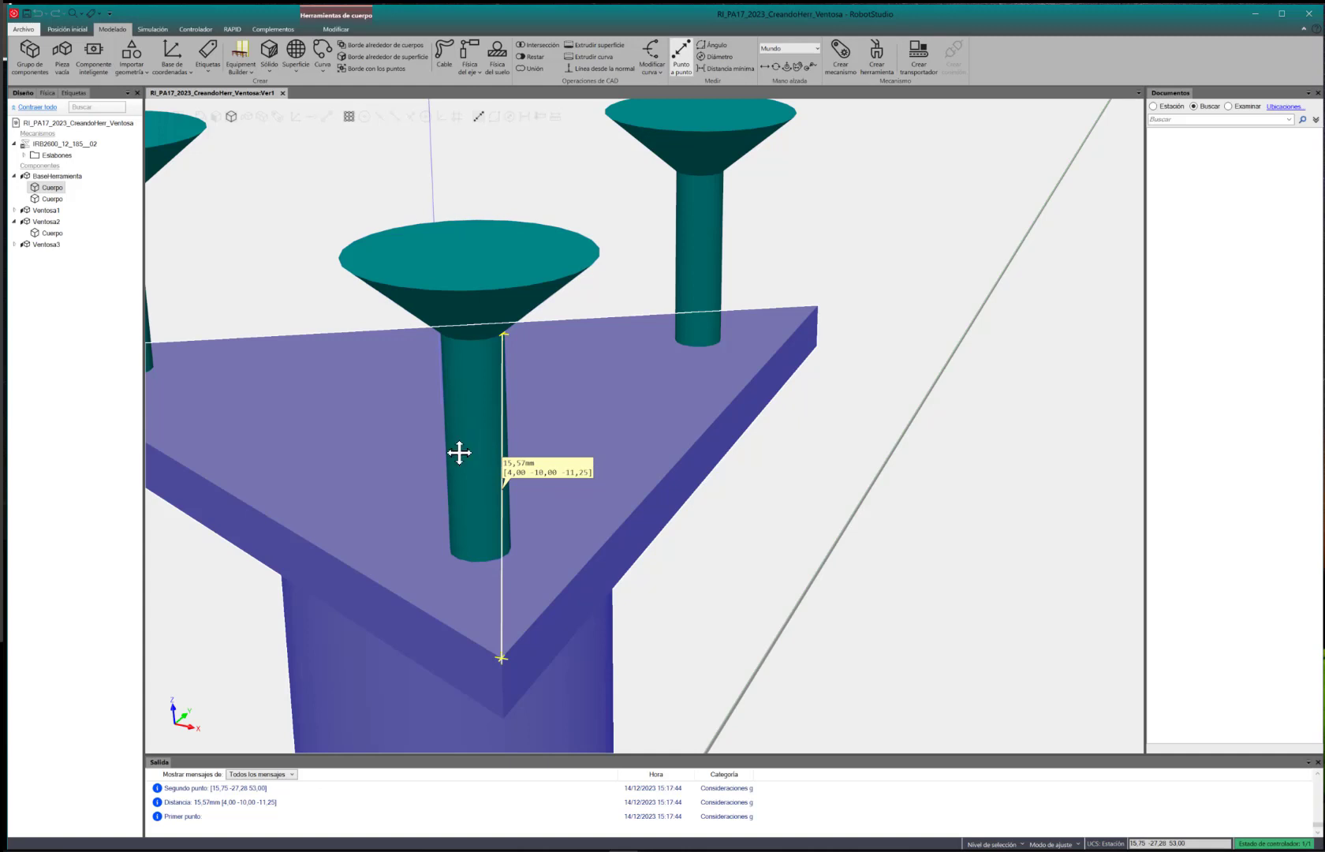
left_click_drag(458, 453, 654, 440, "ctrl+shift")
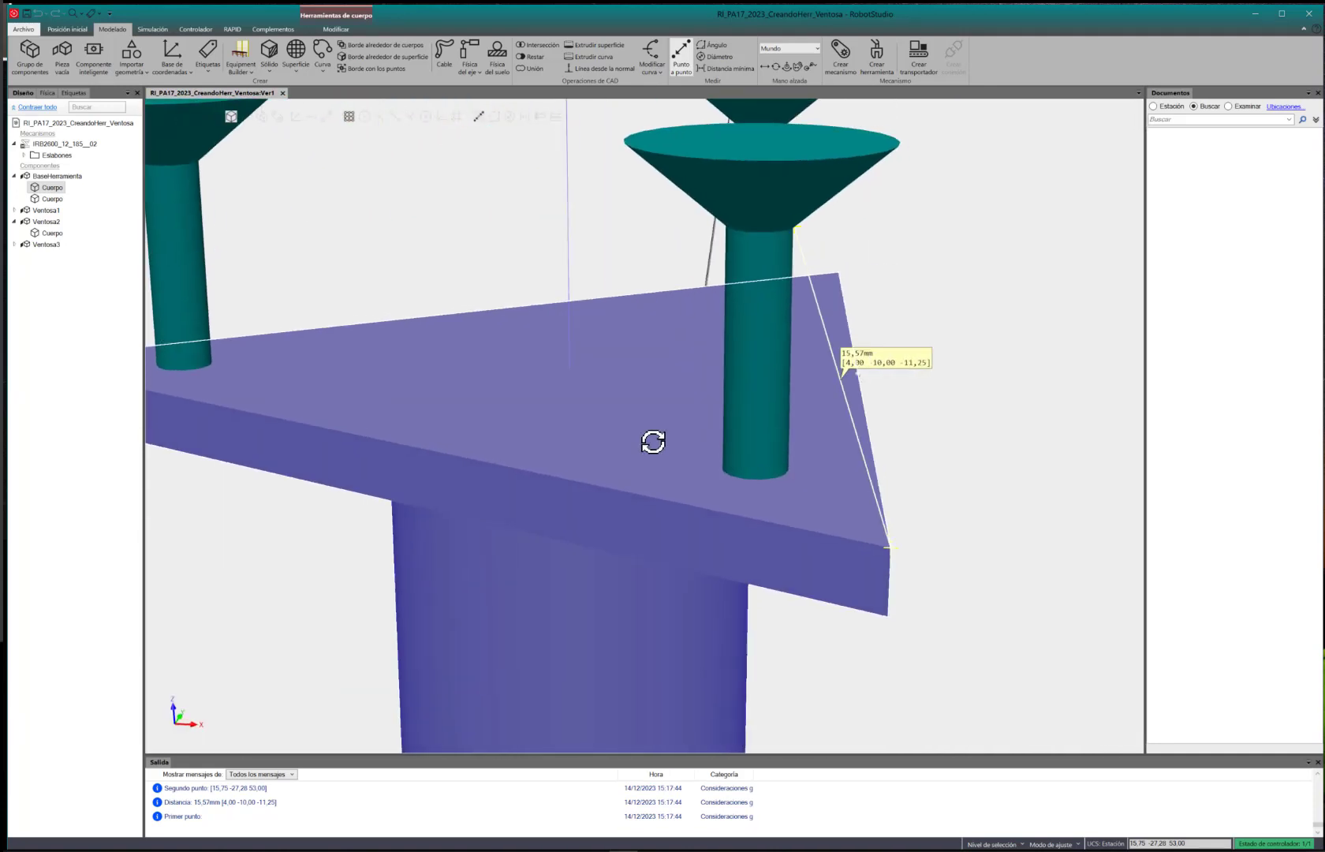
left_click(133, 268)
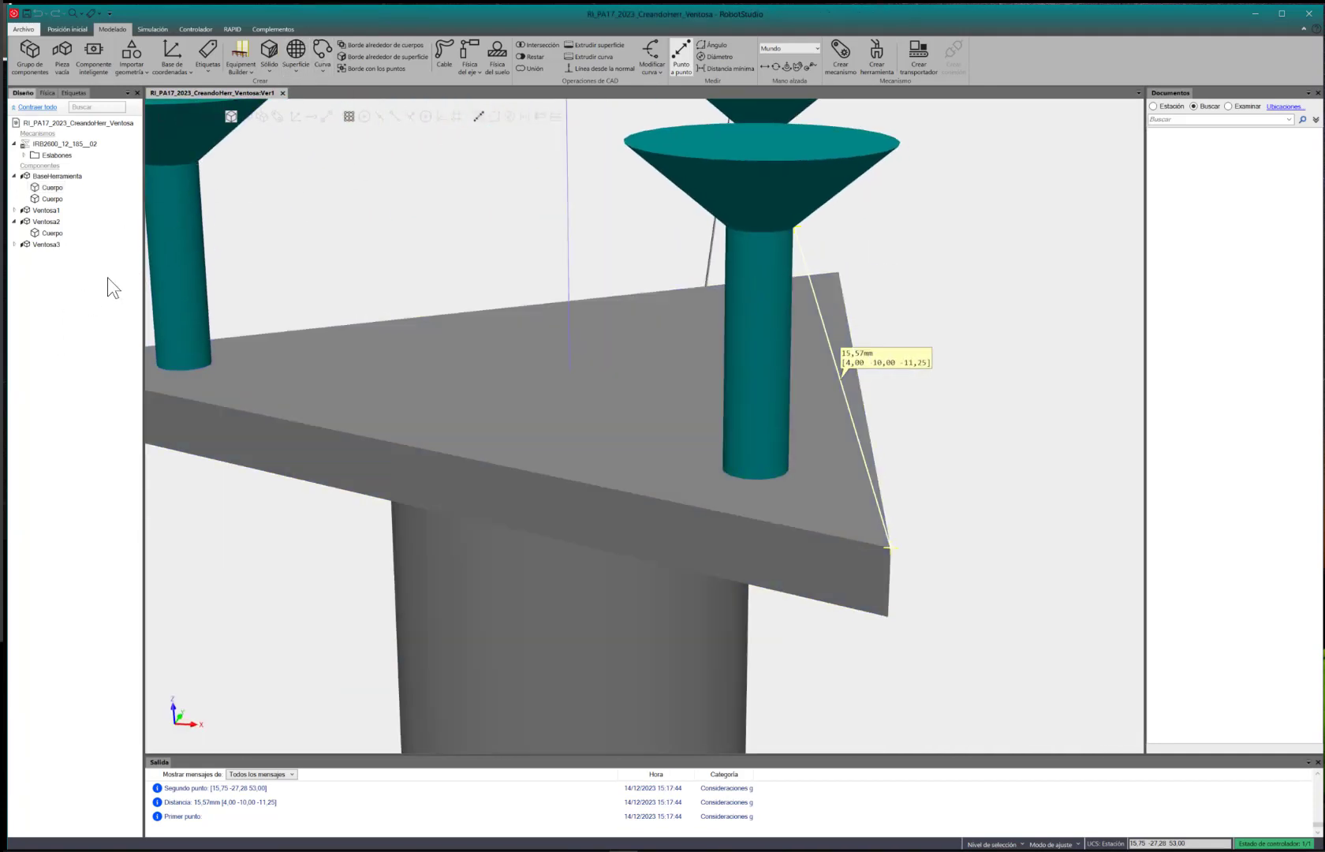
Offset Ventosa1, Ventosa2 and Ventosa3 together by -11 mm in Z relative to Mundo, and close the offset tool
left_click(14, 222)
scroll(585, 376, "down", 2)
left_click_drag(69, 266, 56, 214)
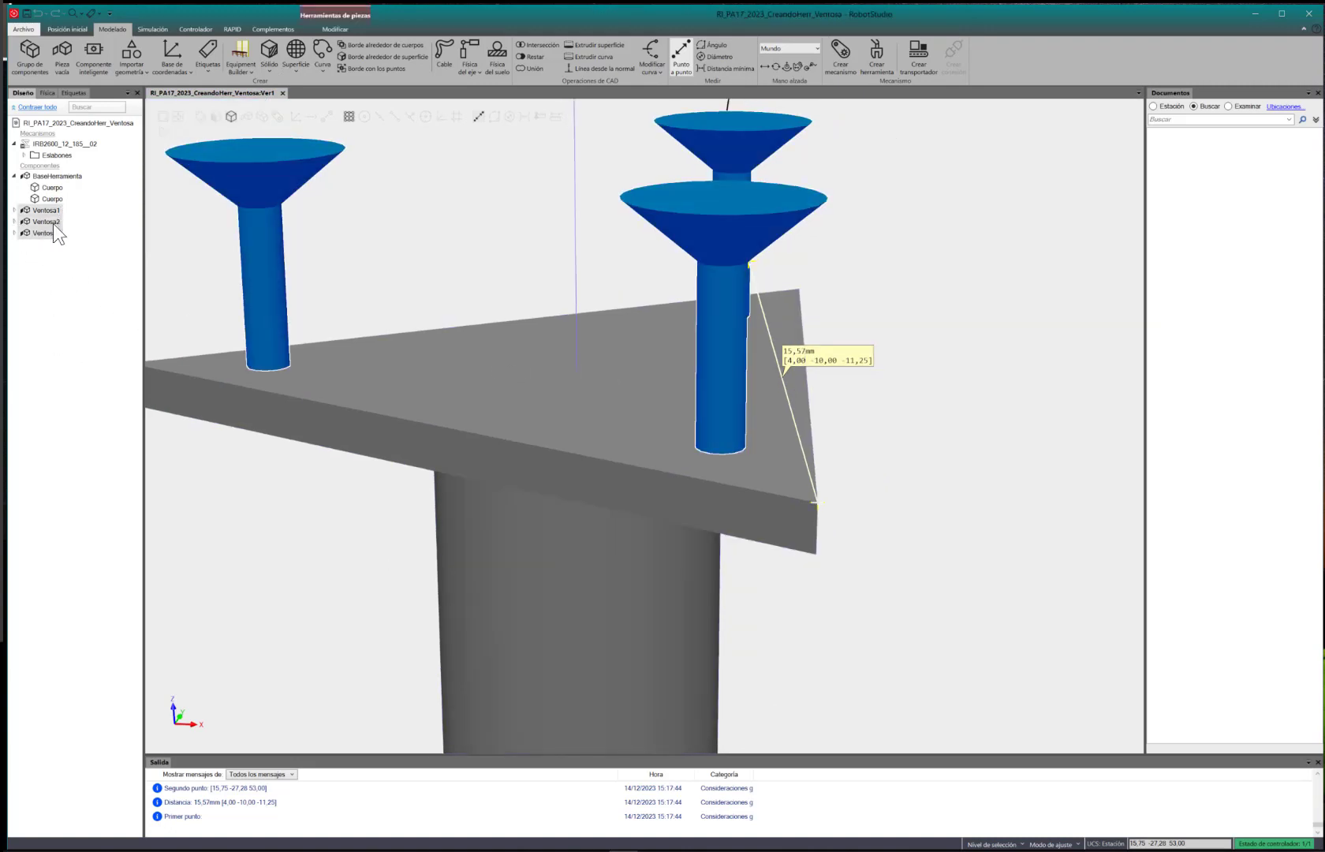
right_click(53, 224)
mouse_move(94, 390)
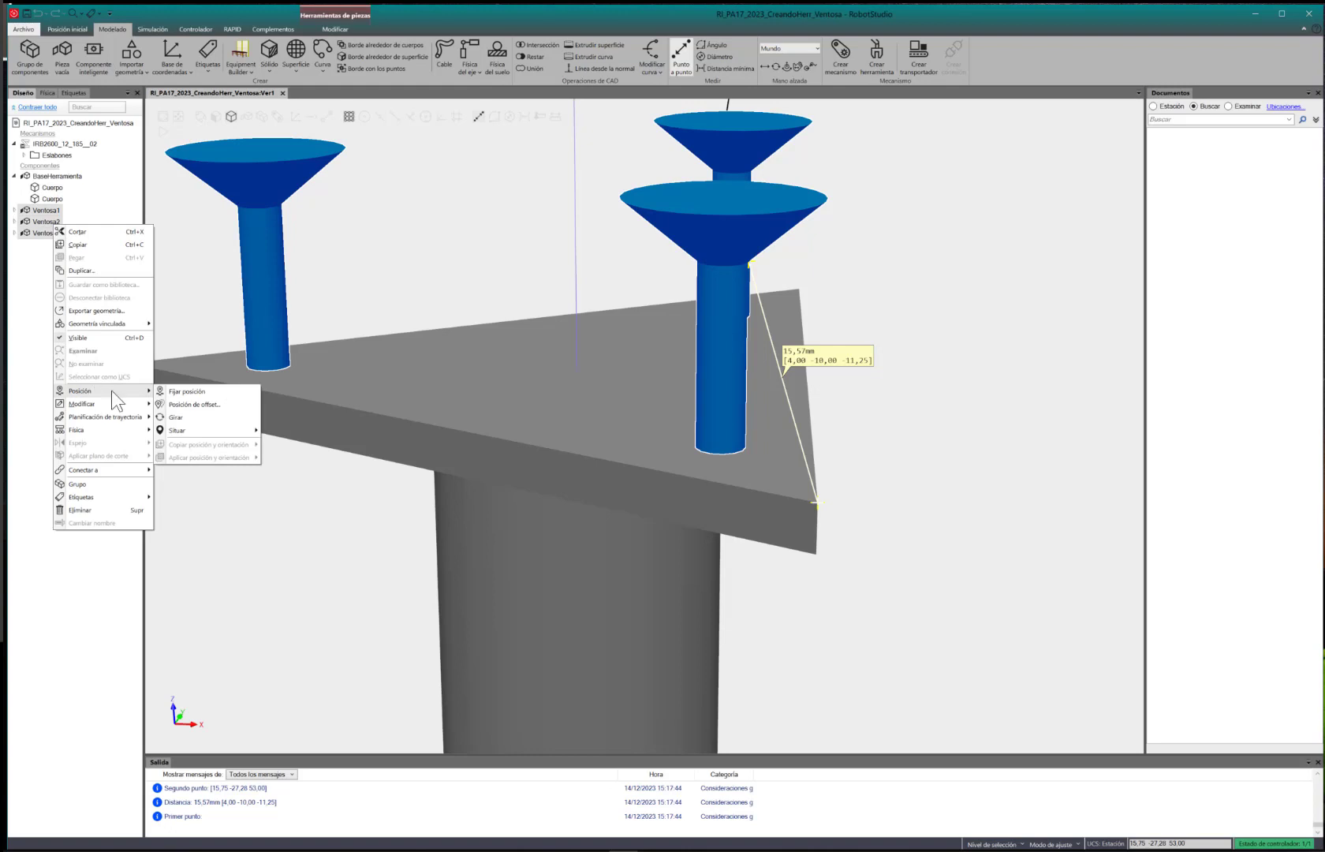
left_click(201, 405)
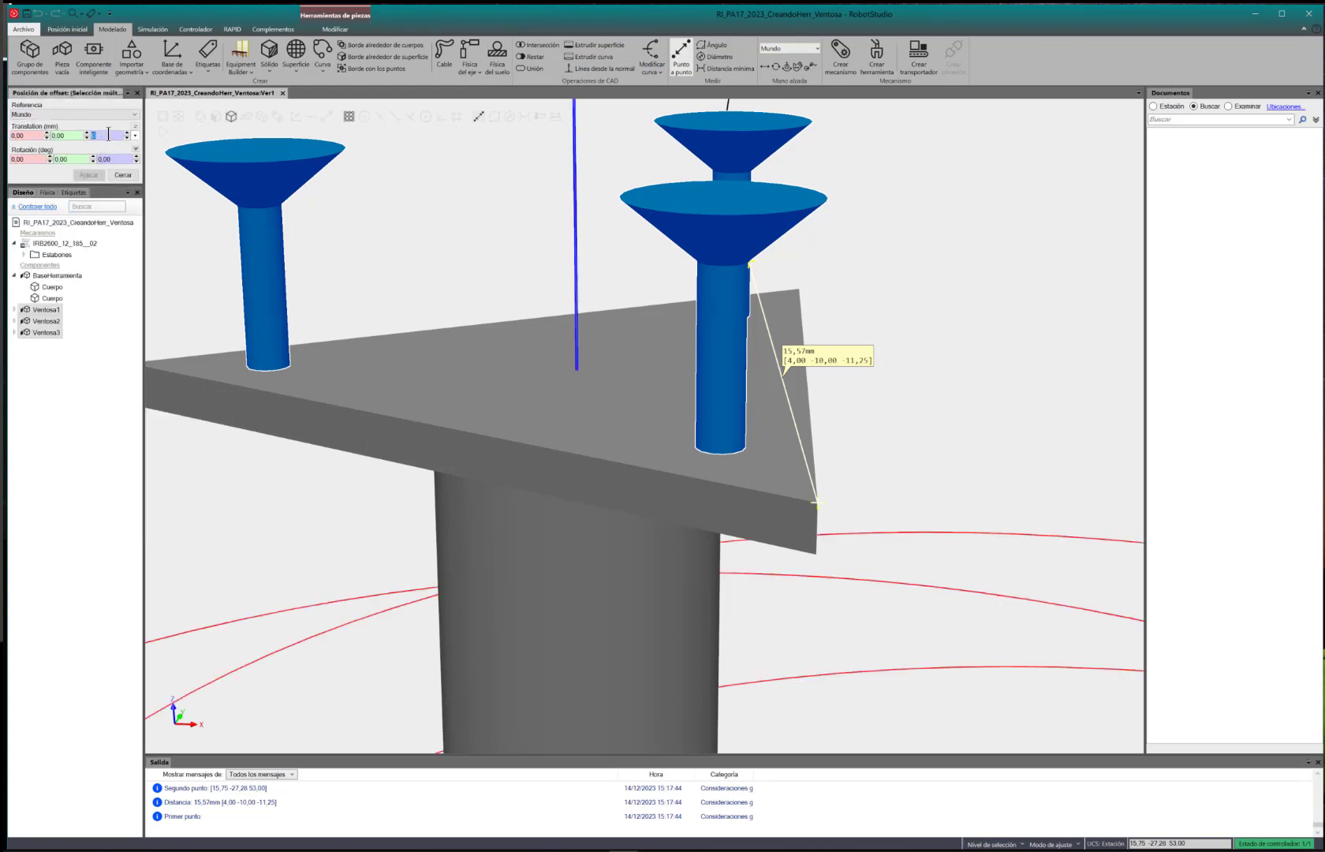
type("11")
key("Return")
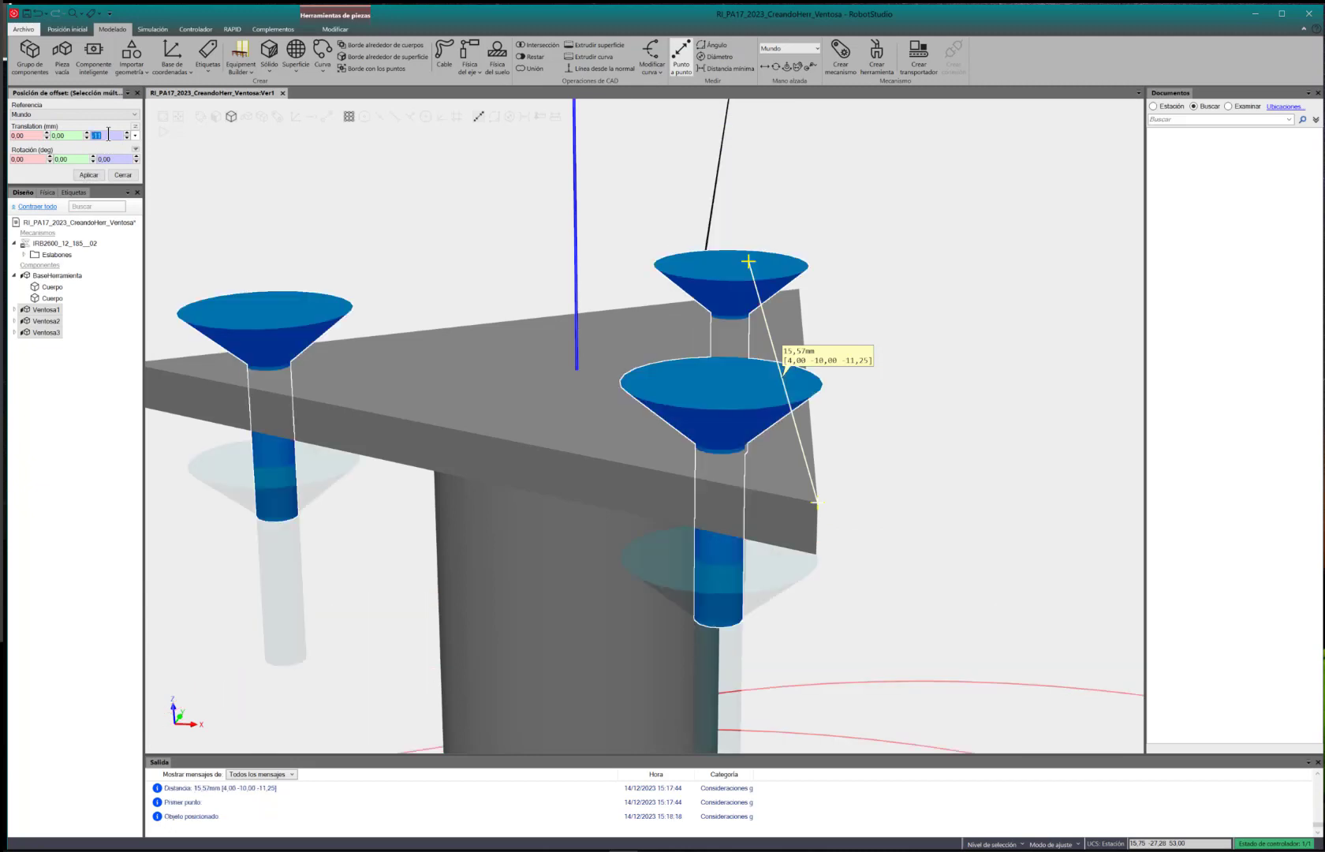
left_click(107, 521)
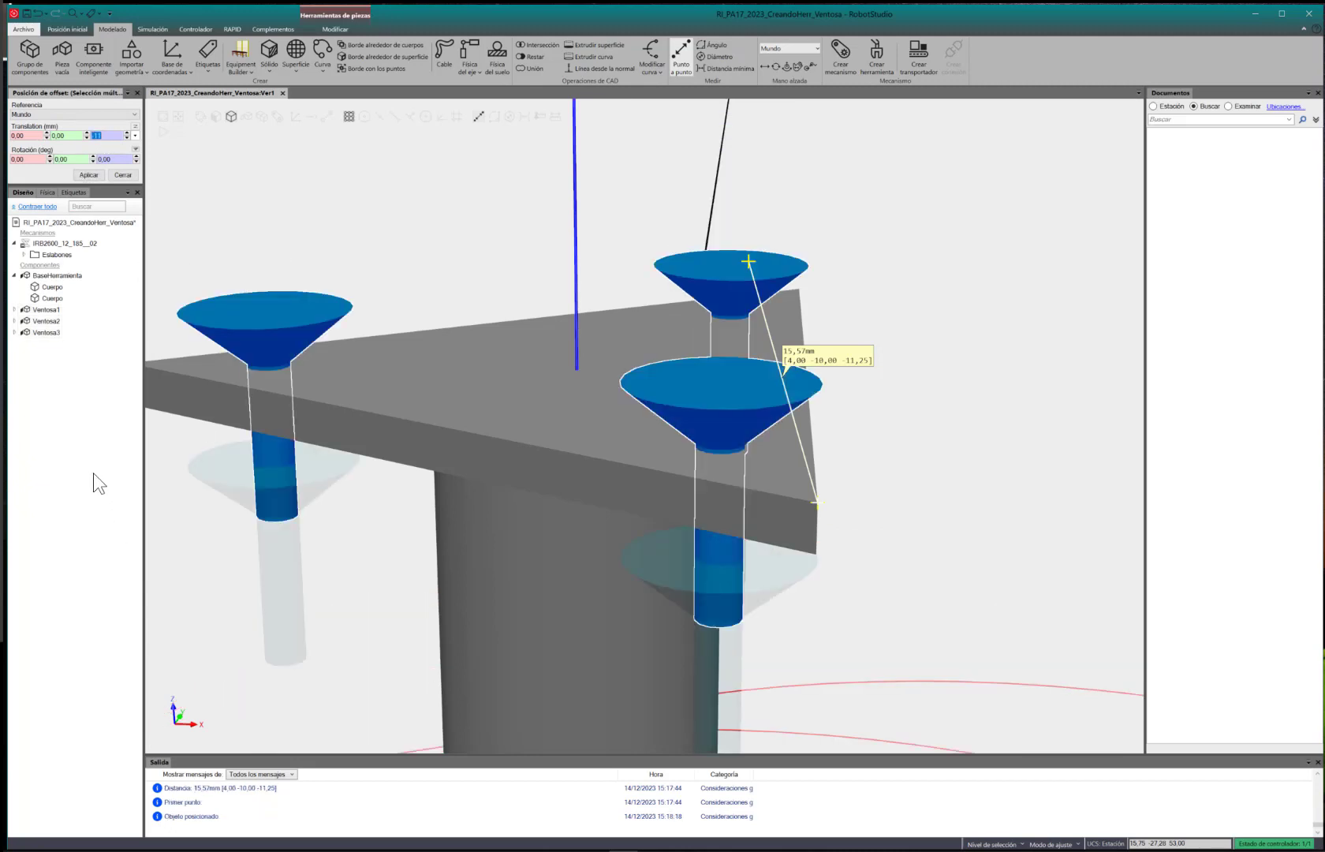
left_click(124, 175)
middle_click_drag(556, 508, 698, 520)
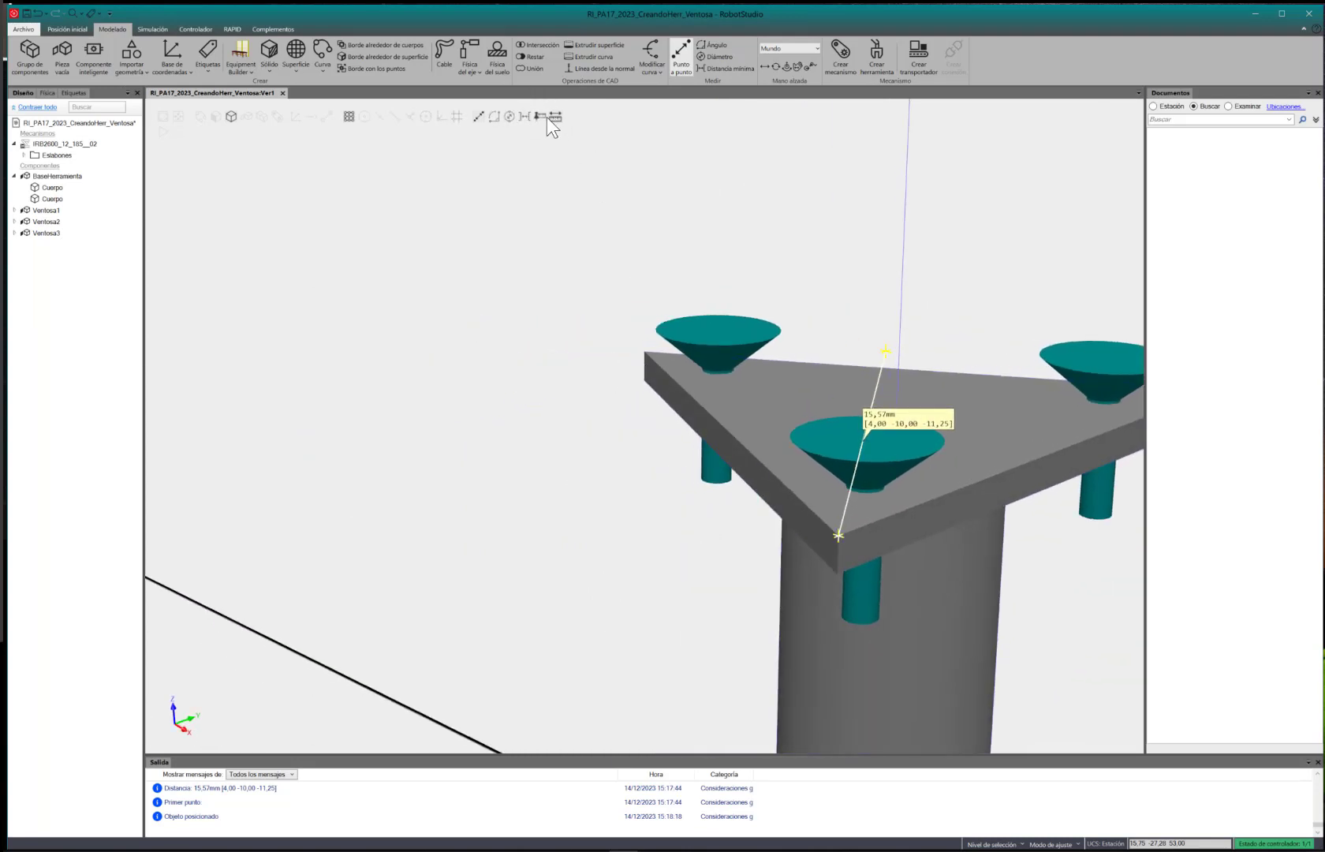
End the point-to-point measurement and examine how the three suction cups sit in the plate, with BaseHerramienta's bodies collapsed in the tree
left_click(477, 116)
middle_click_drag(979, 444, 869, 469)
middle_click_drag(630, 343, 603, 350)
scroll(583, 313, "up", 4)
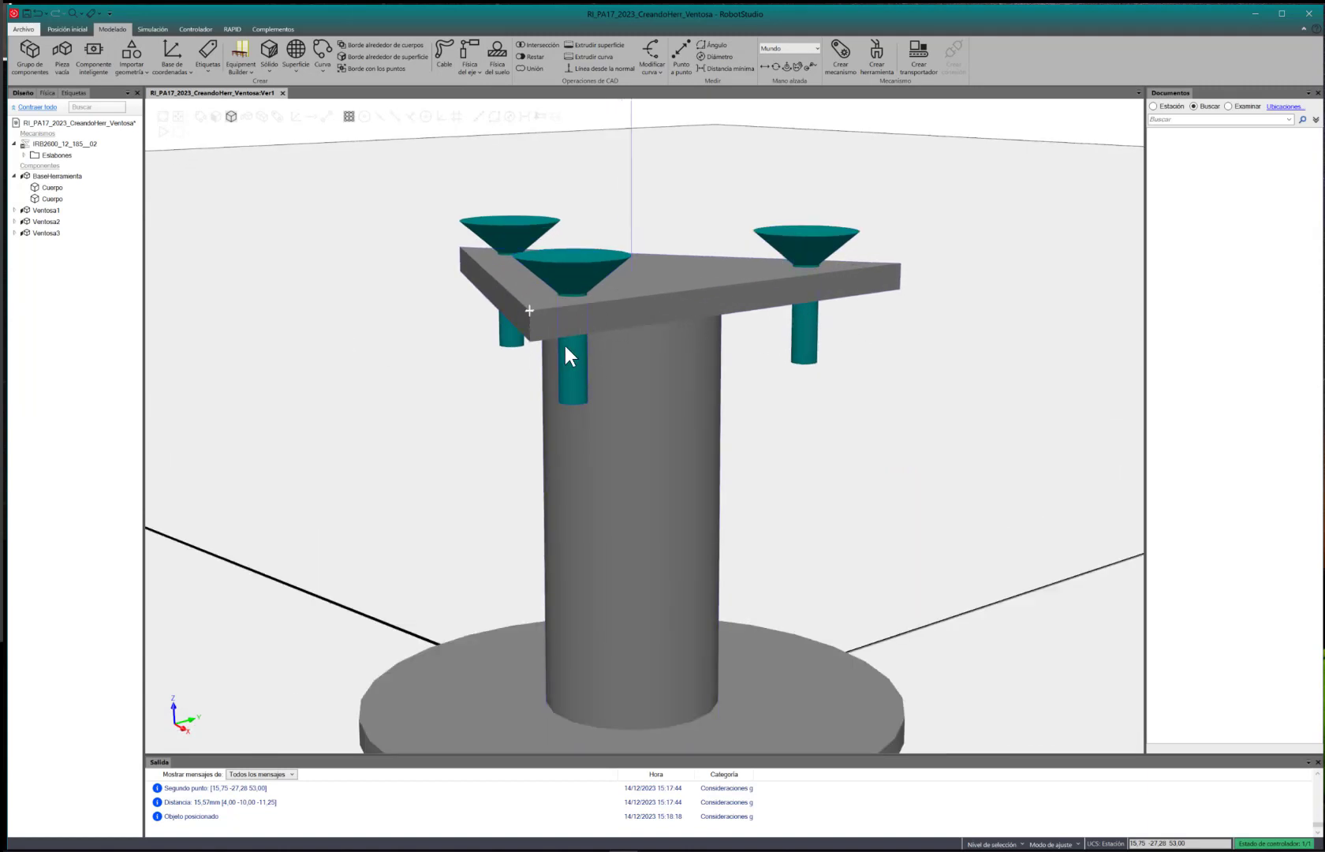
scroll(867, 394, "down", 5)
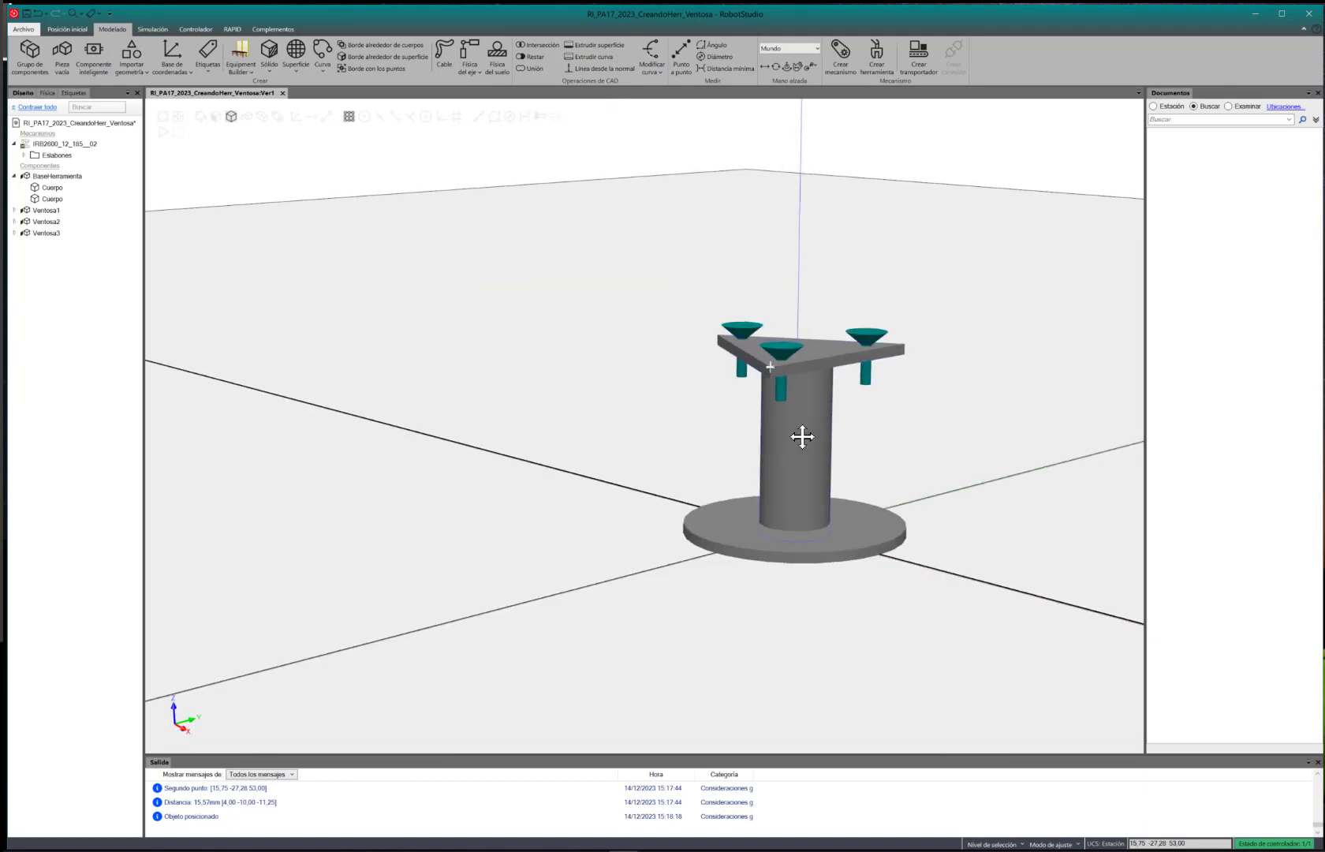
middle_click_drag(801, 435, 748, 459)
scroll(556, 437, "up", 5)
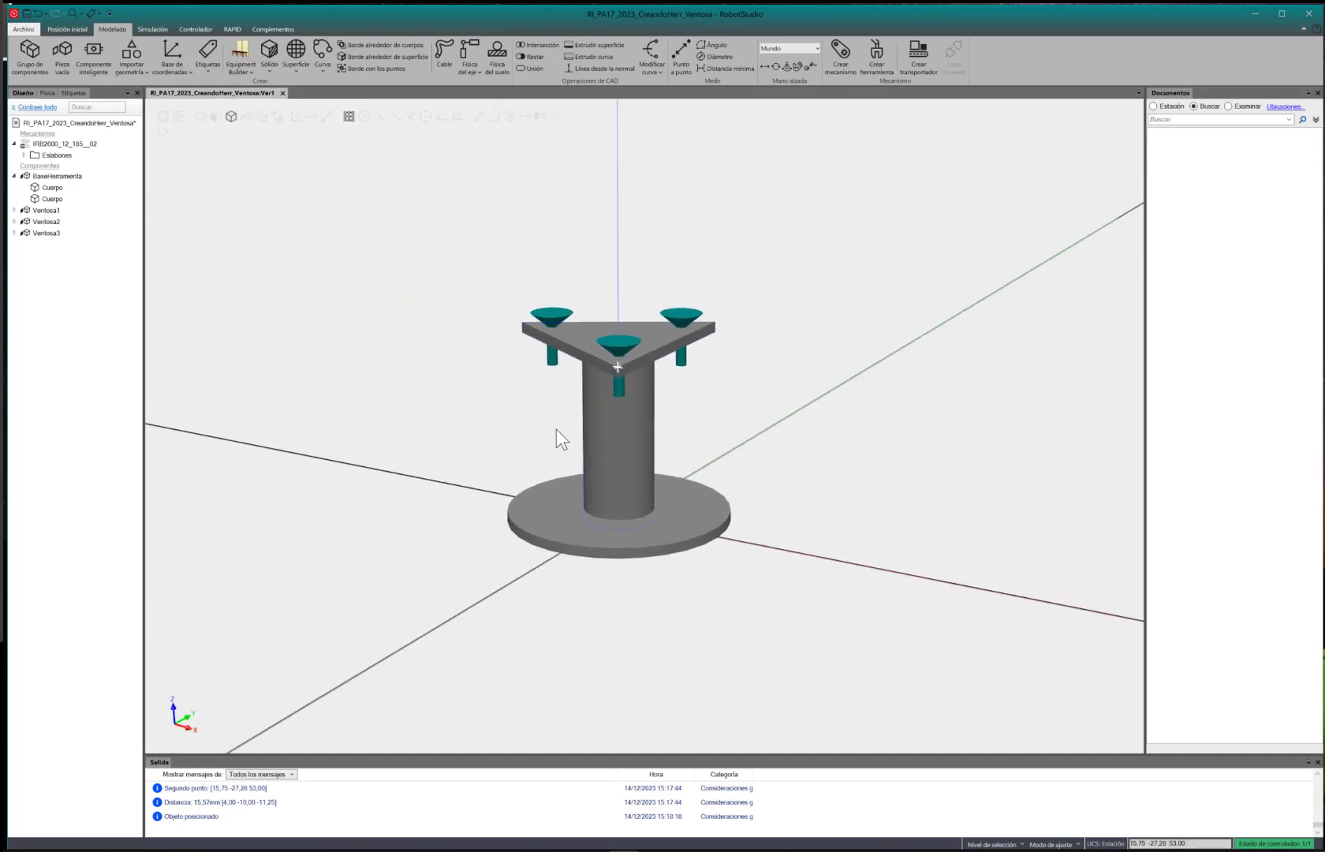
left_click_drag(555, 428, 561, 431, "ctrl+shift")
left_click_drag(344, 389, 434, 432, "ctrl")
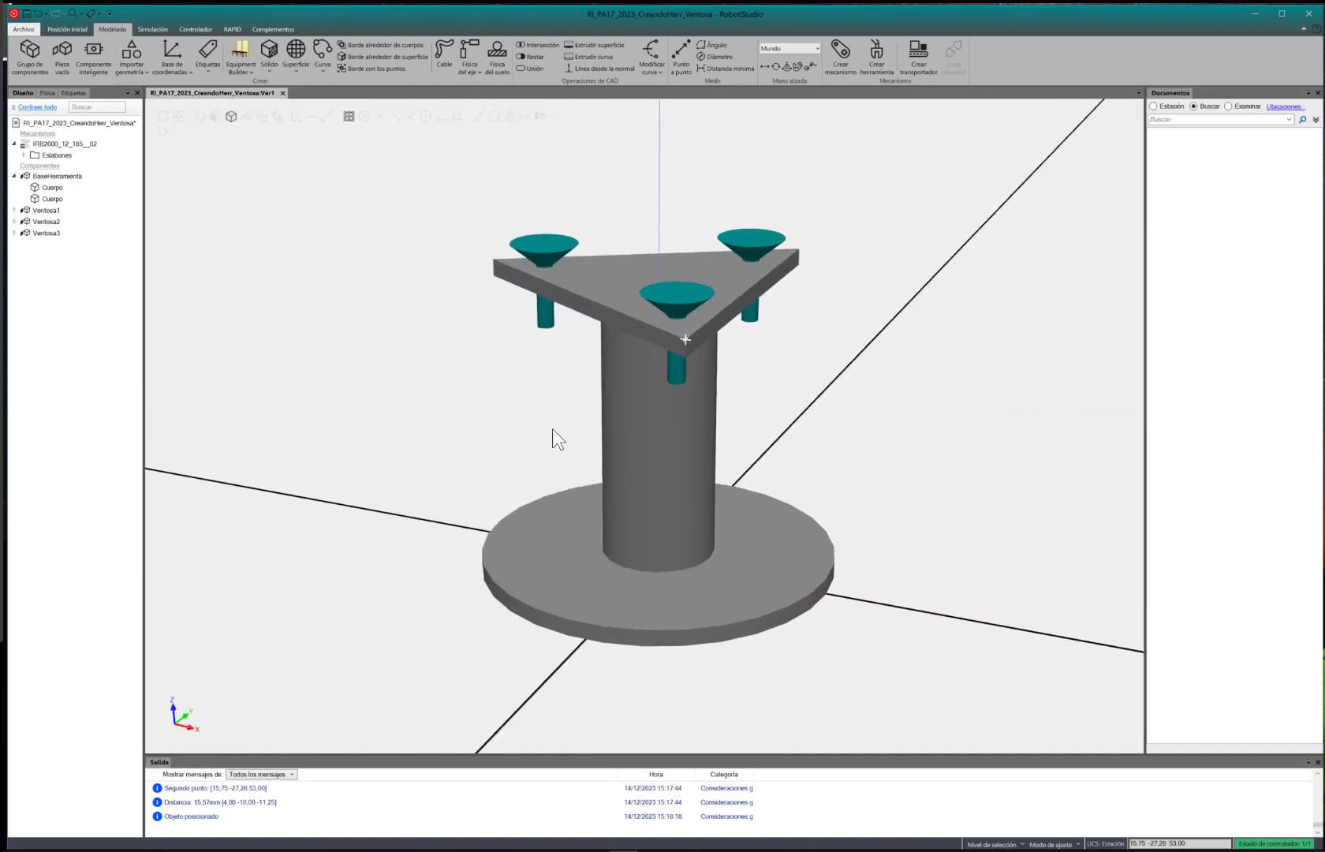
left_click(14, 176)
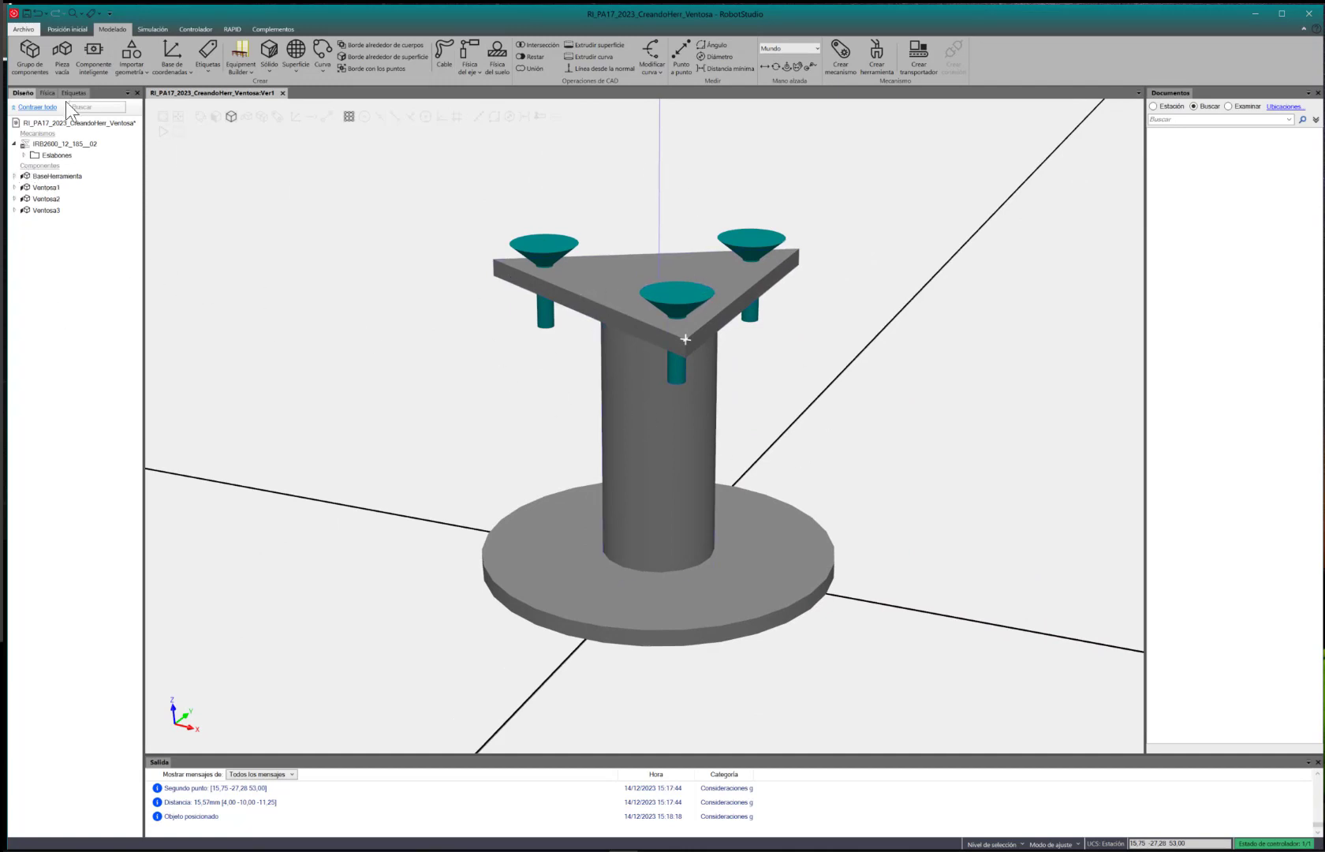
left_click(35, 146)
left_click(46, 289)
left_click(877, 72)
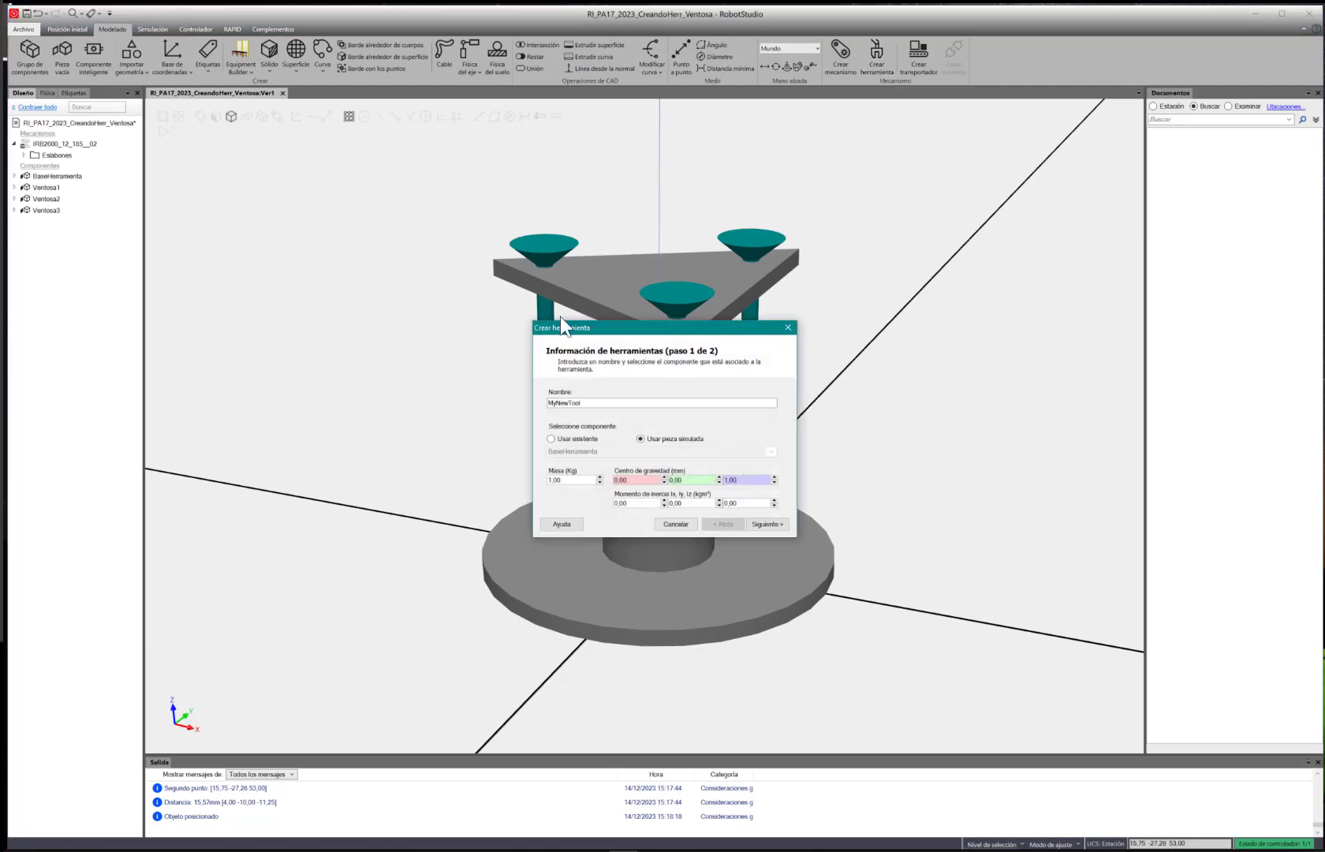
left_click_drag(631, 327, 900, 340)
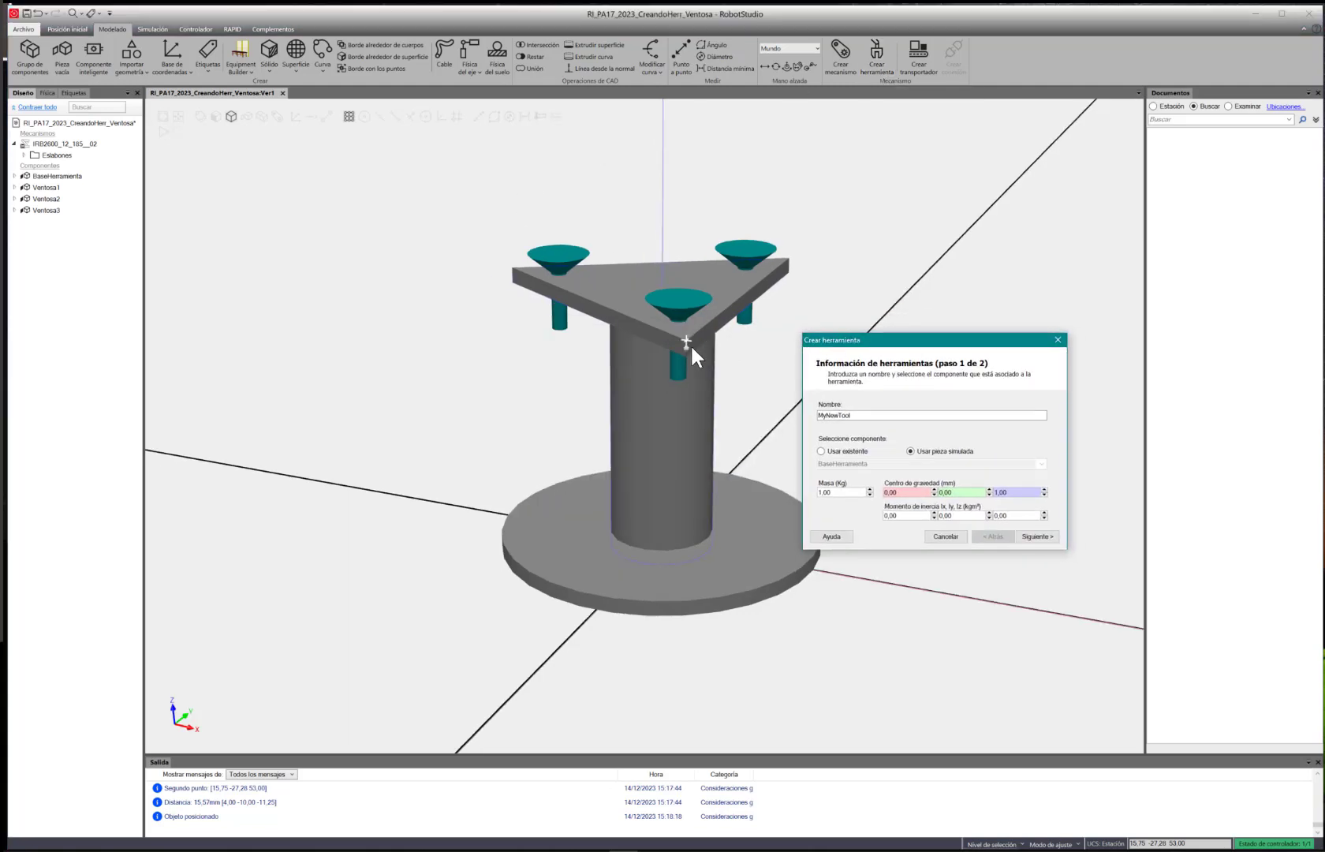
left_click(1056, 340)
scroll(821, 351, "up", 1)
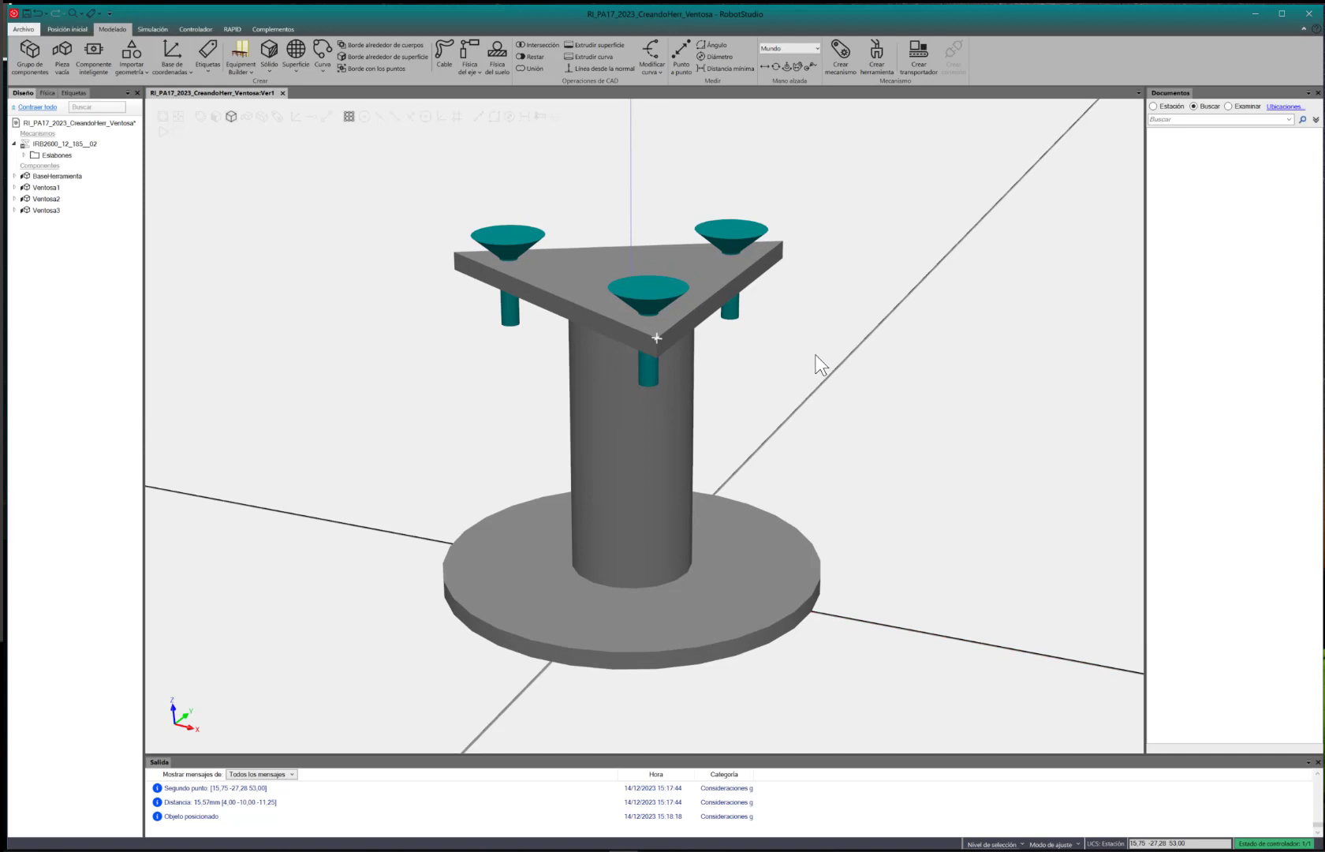
left_click_drag(818, 353, 775, 391, "ctrl")
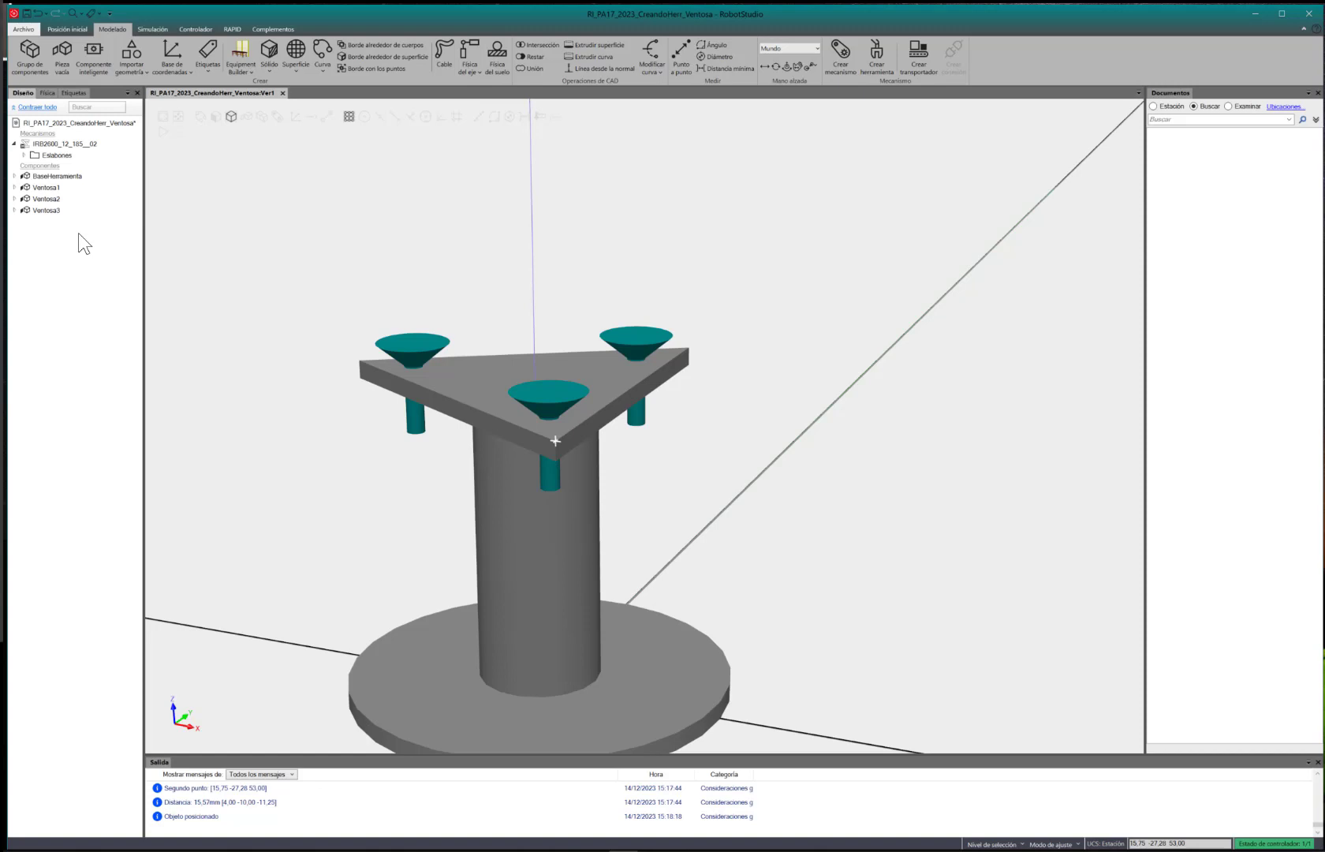
left_click(45, 210)
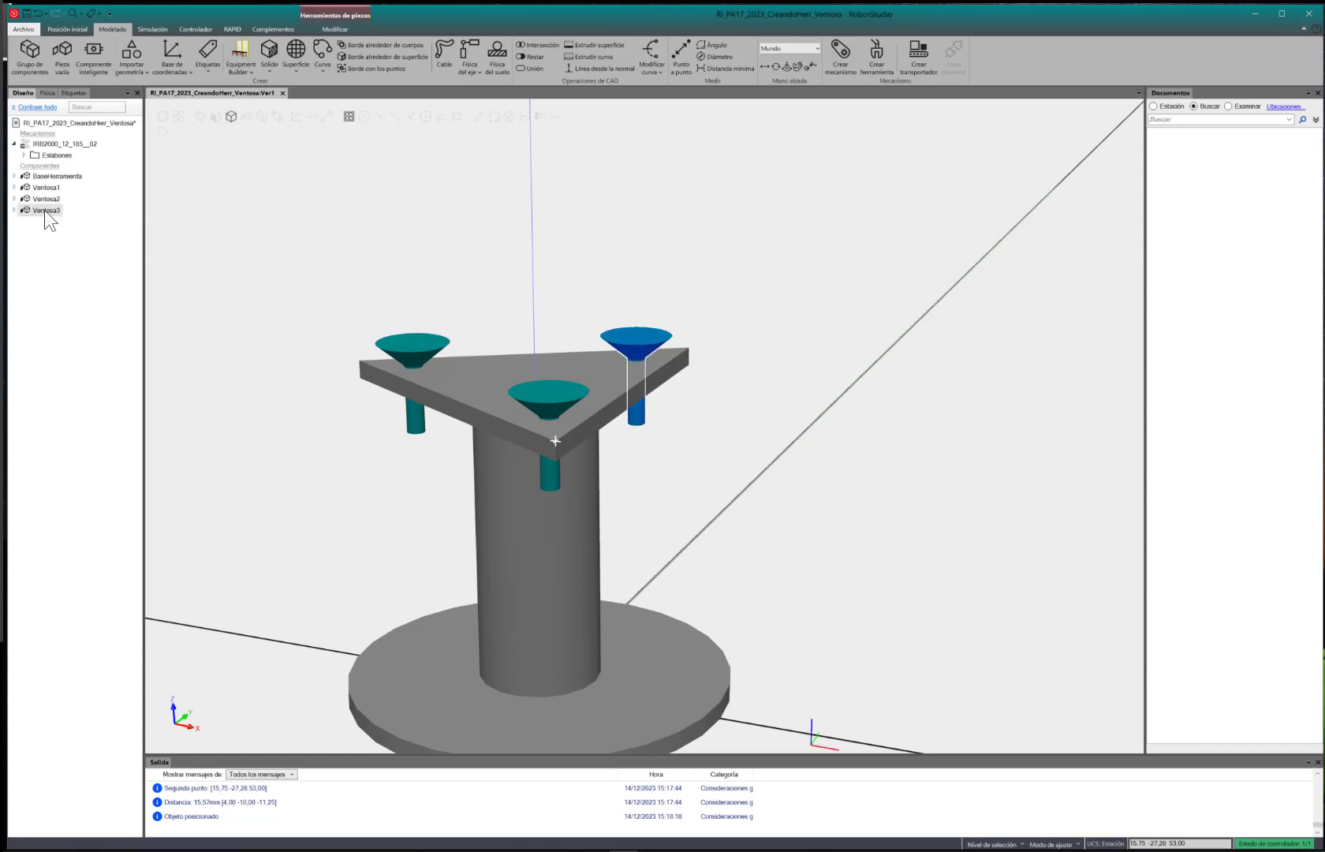
right_click(44, 210)
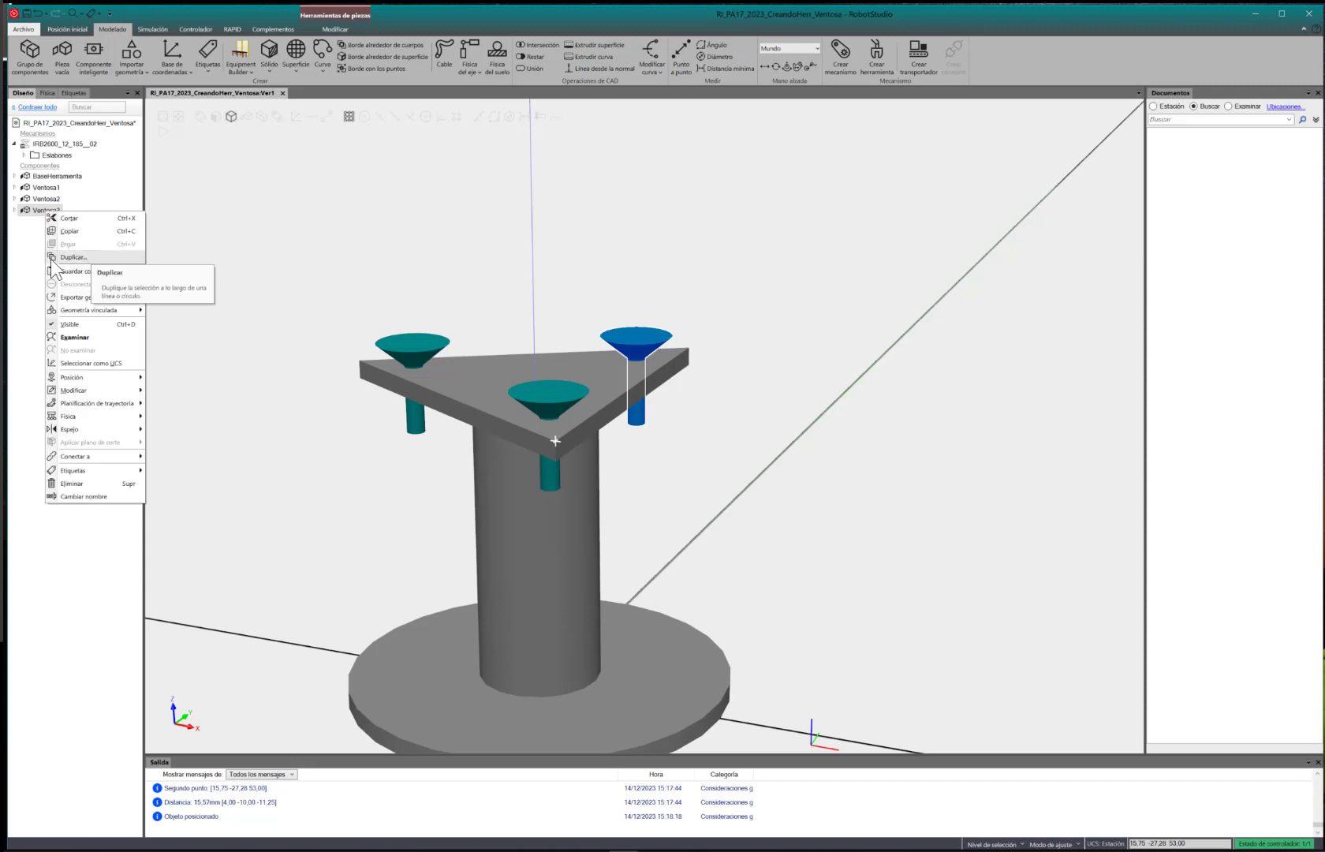
left_click(50, 258)
right_click(44, 213)
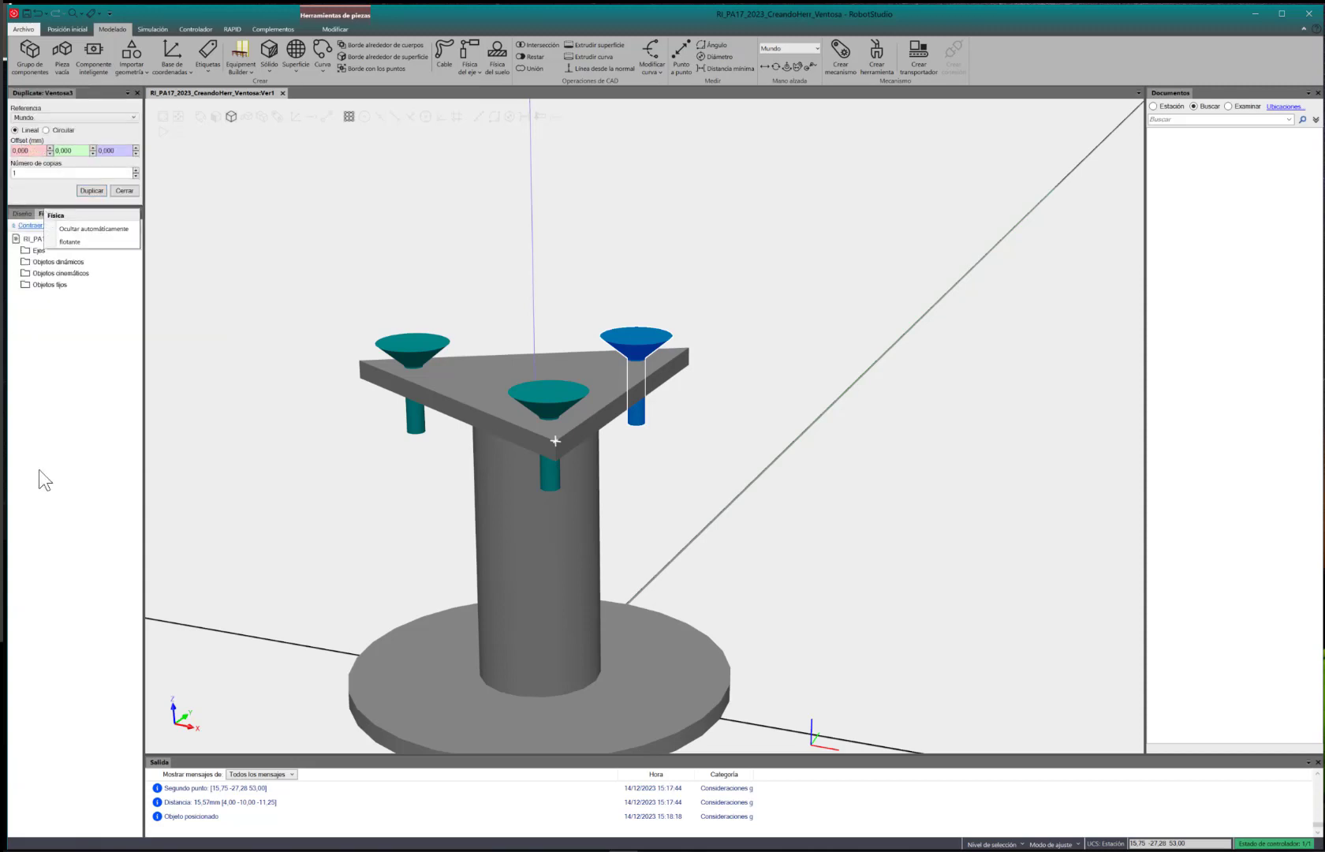
left_click(39, 470)
left_click(22, 213)
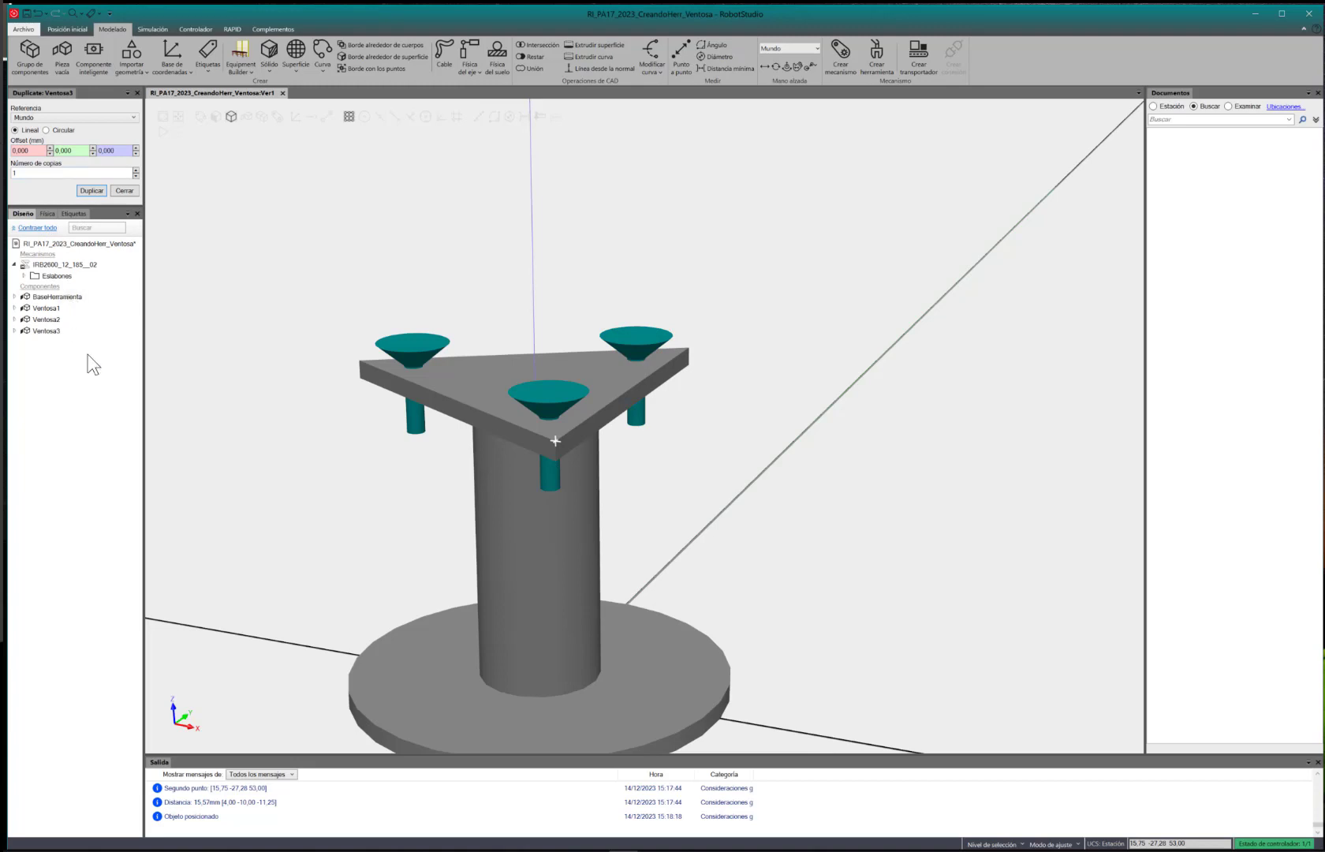
left_click(122, 190)
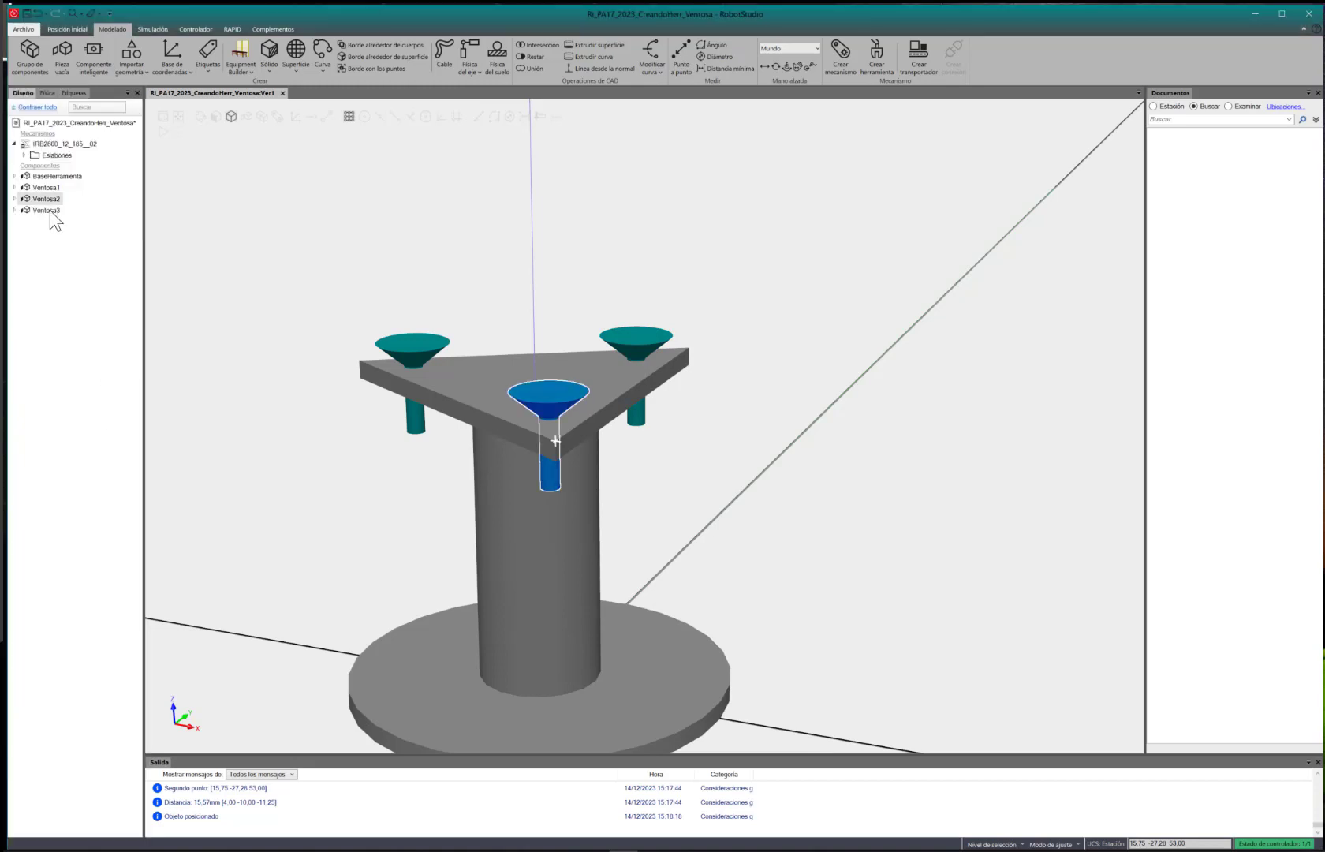
Try duplicating Ventosa1 once with a linear offset in Z relative to Mundo, and close the duplication tool
left_click(49, 209)
right_click(49, 210)
right_click(44, 186)
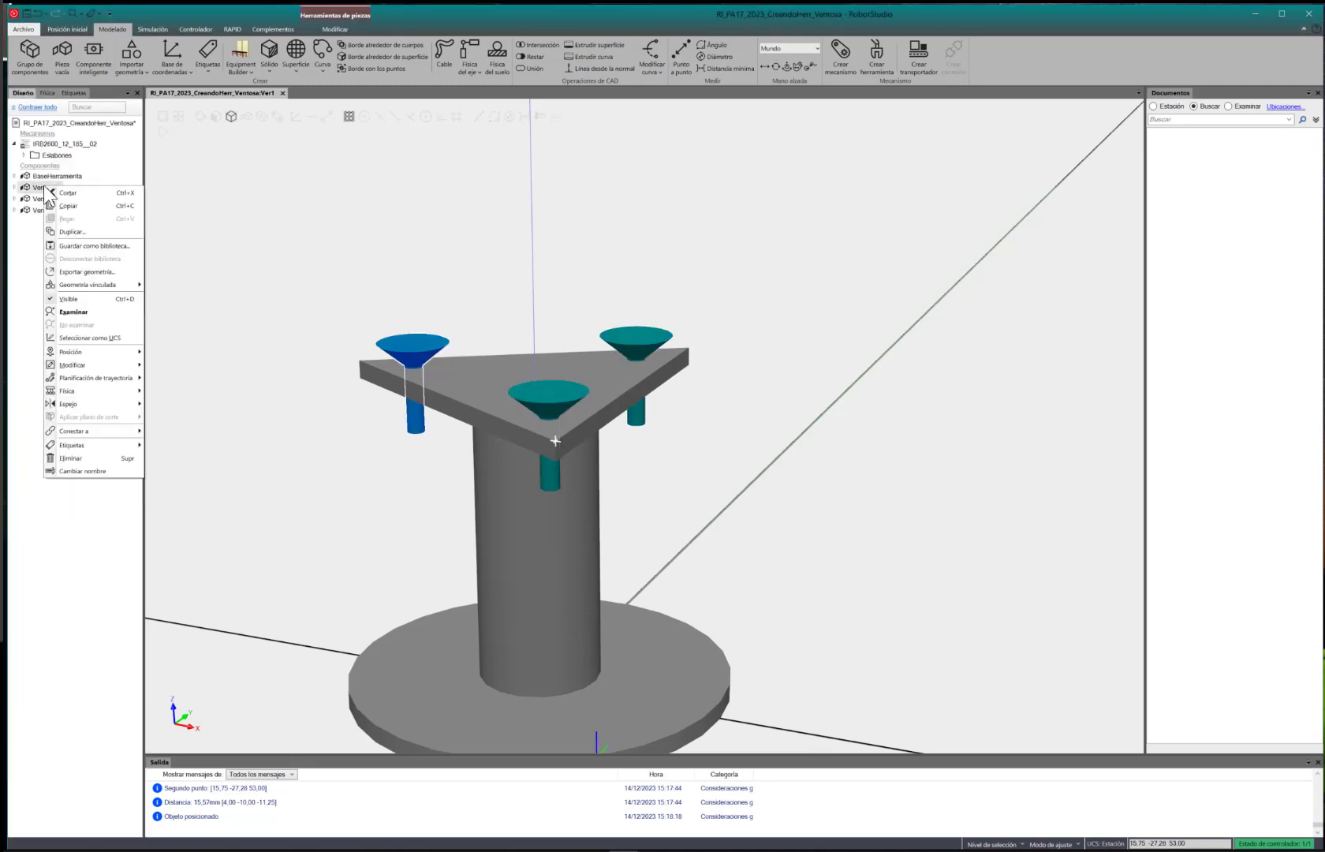
left_click(73, 231)
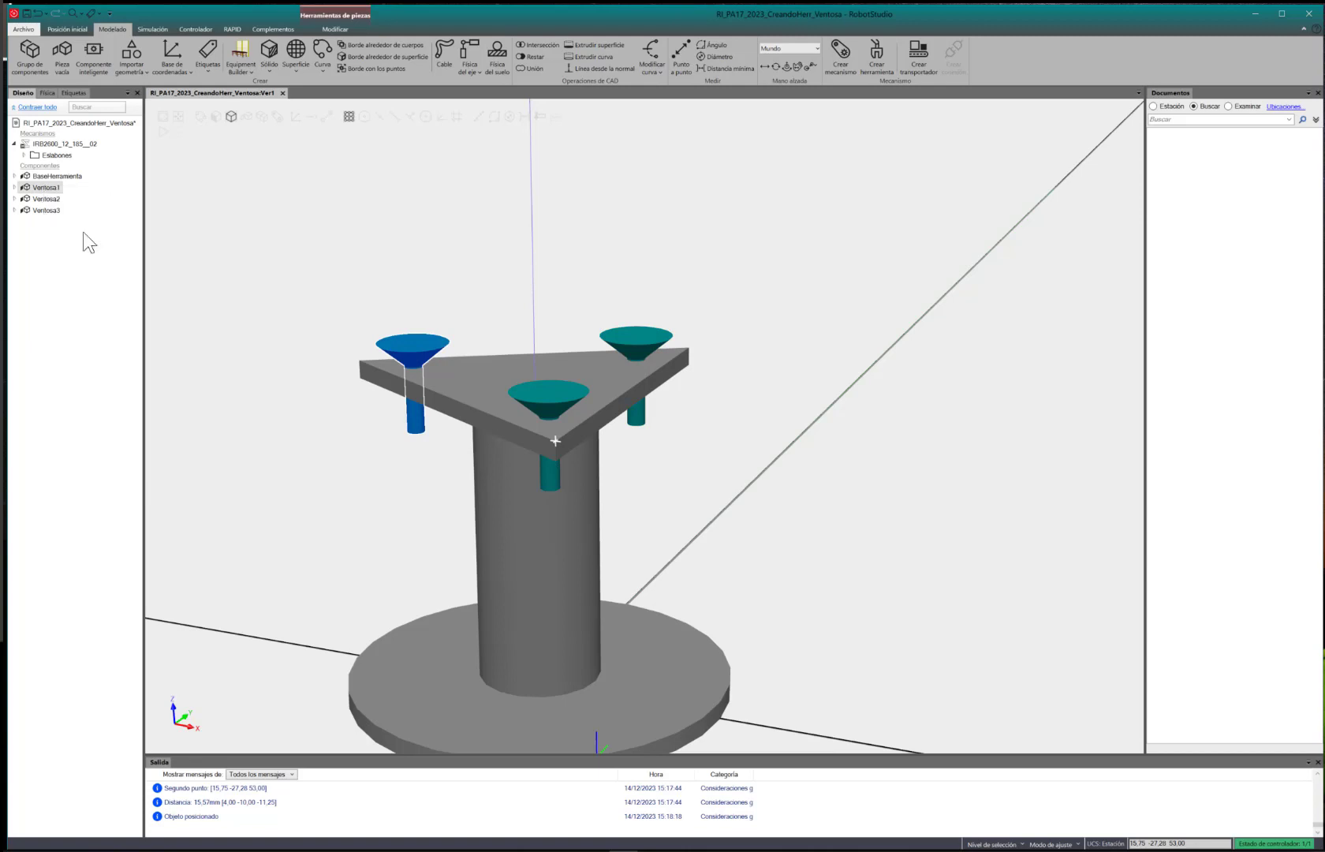
left_click(118, 151)
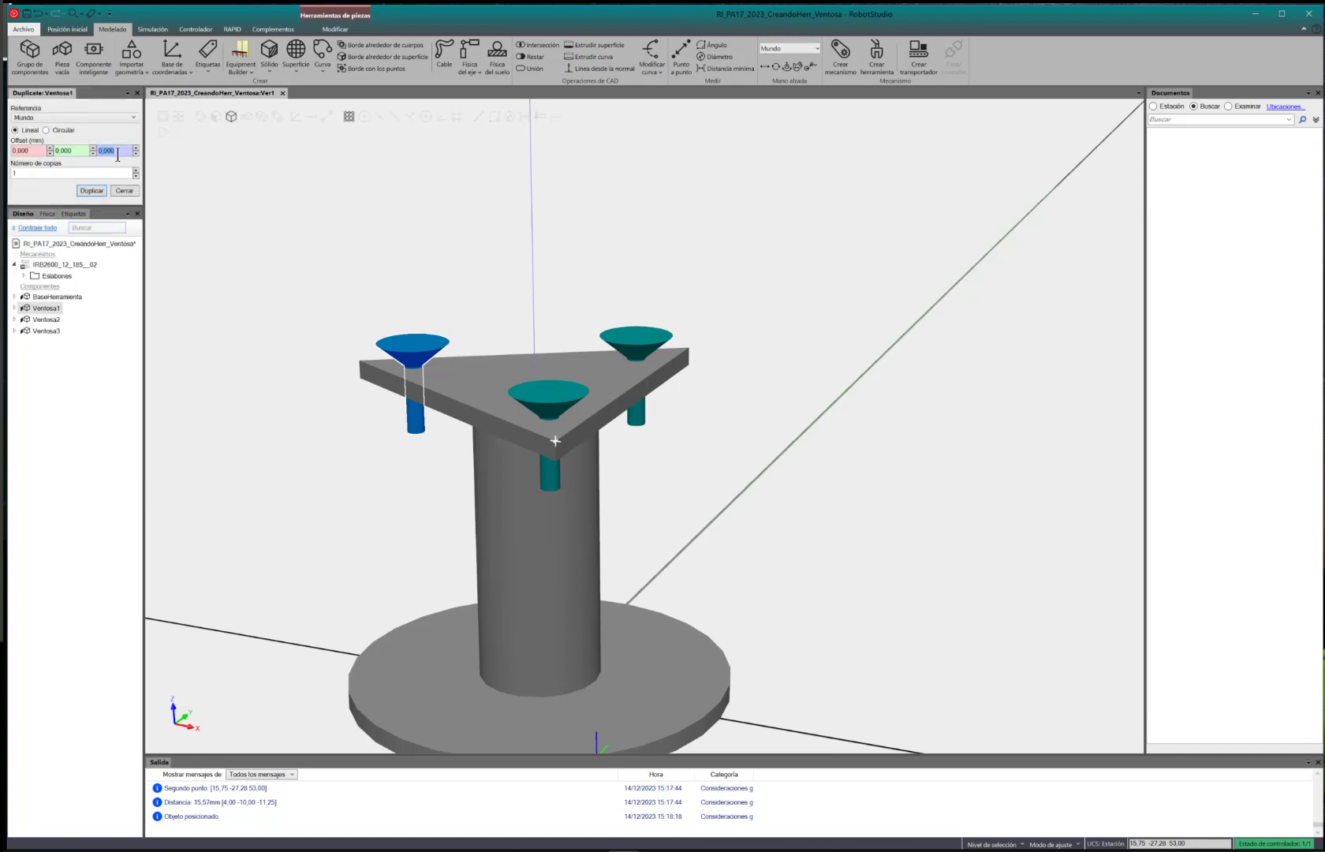
left_click(93, 191)
left_click(126, 191)
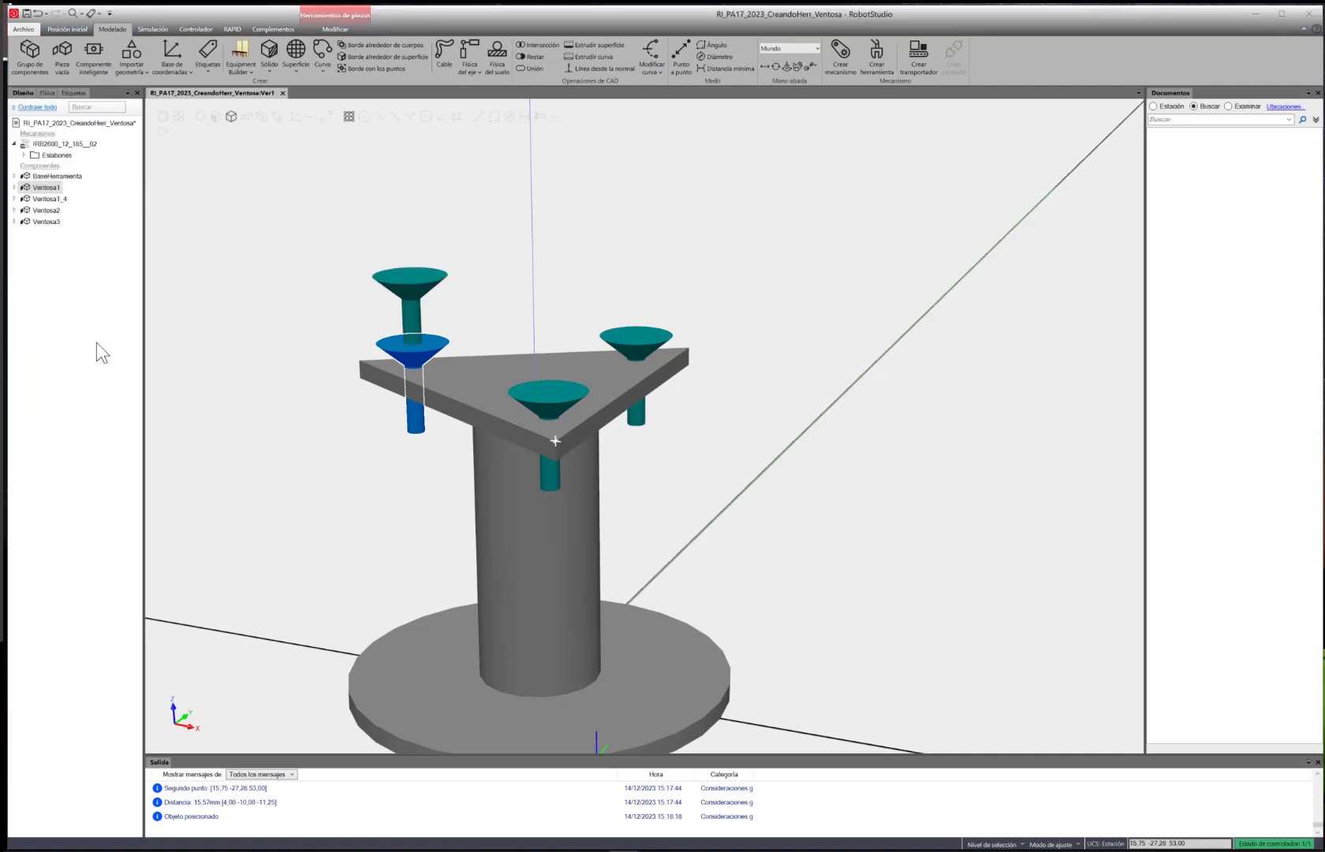
Undo the duplication of Ventosa1 after inspecting the raised copy above the plate
scroll(376, 340, "up", 3)
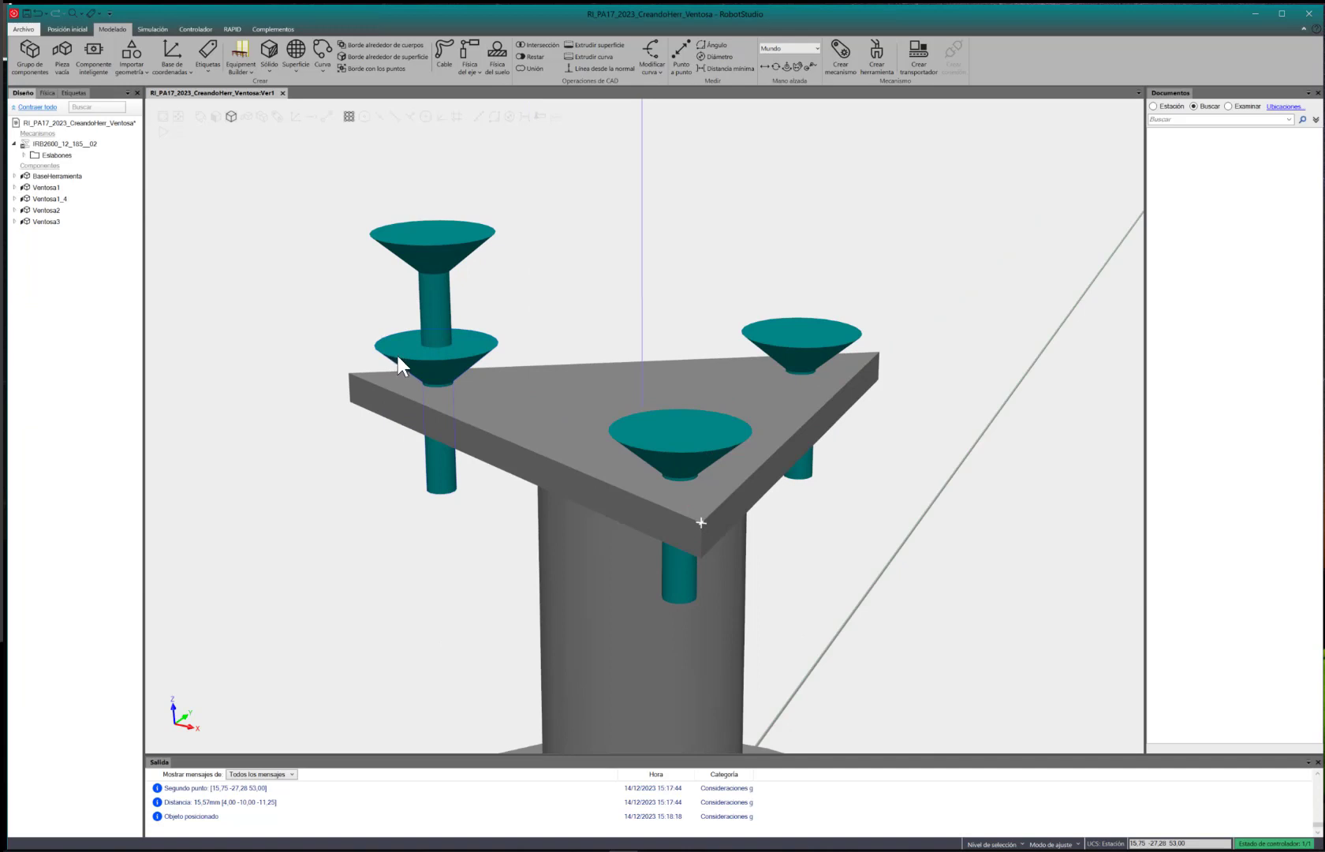
left_click_drag(397, 357, 408, 355, "ctrl+shift")
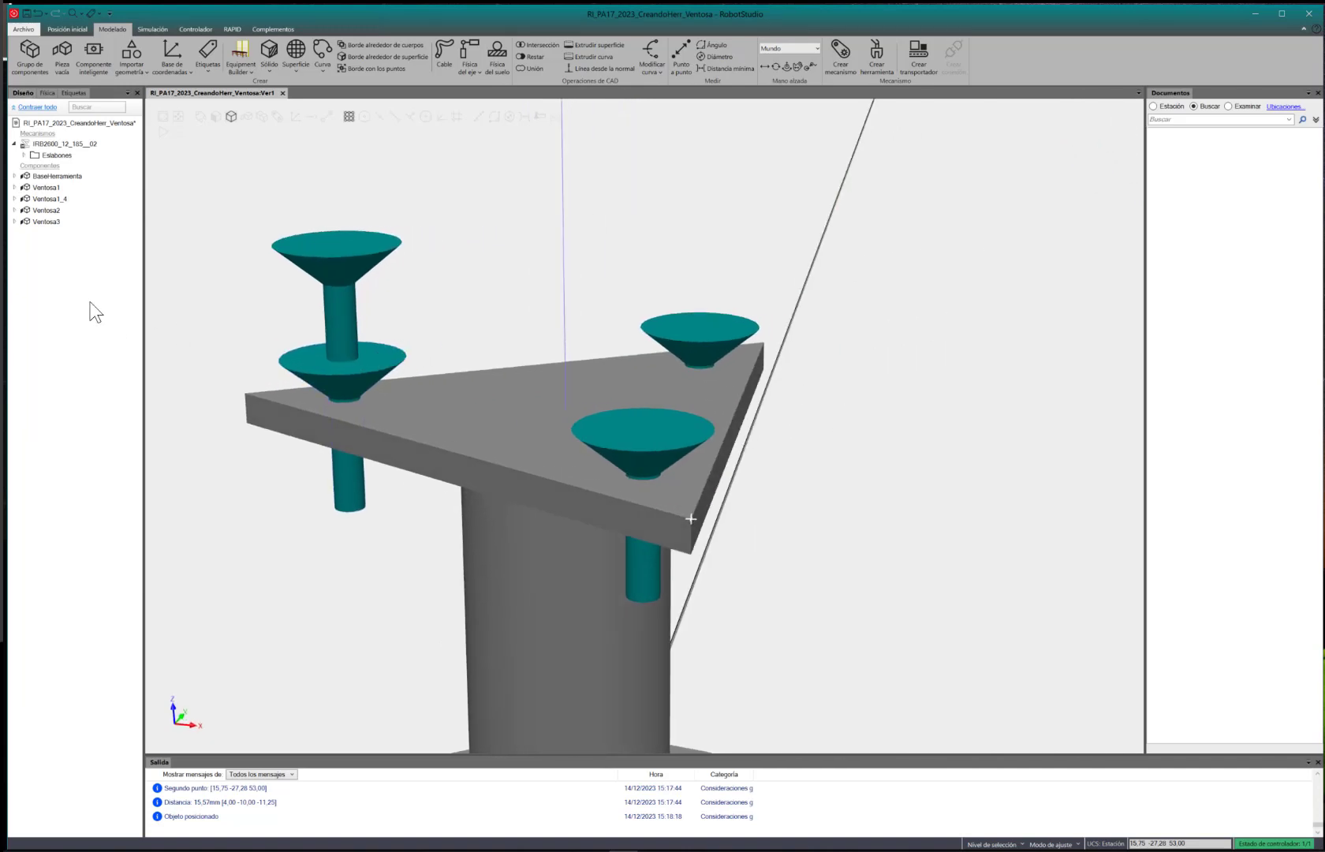
key("ctrl+z")
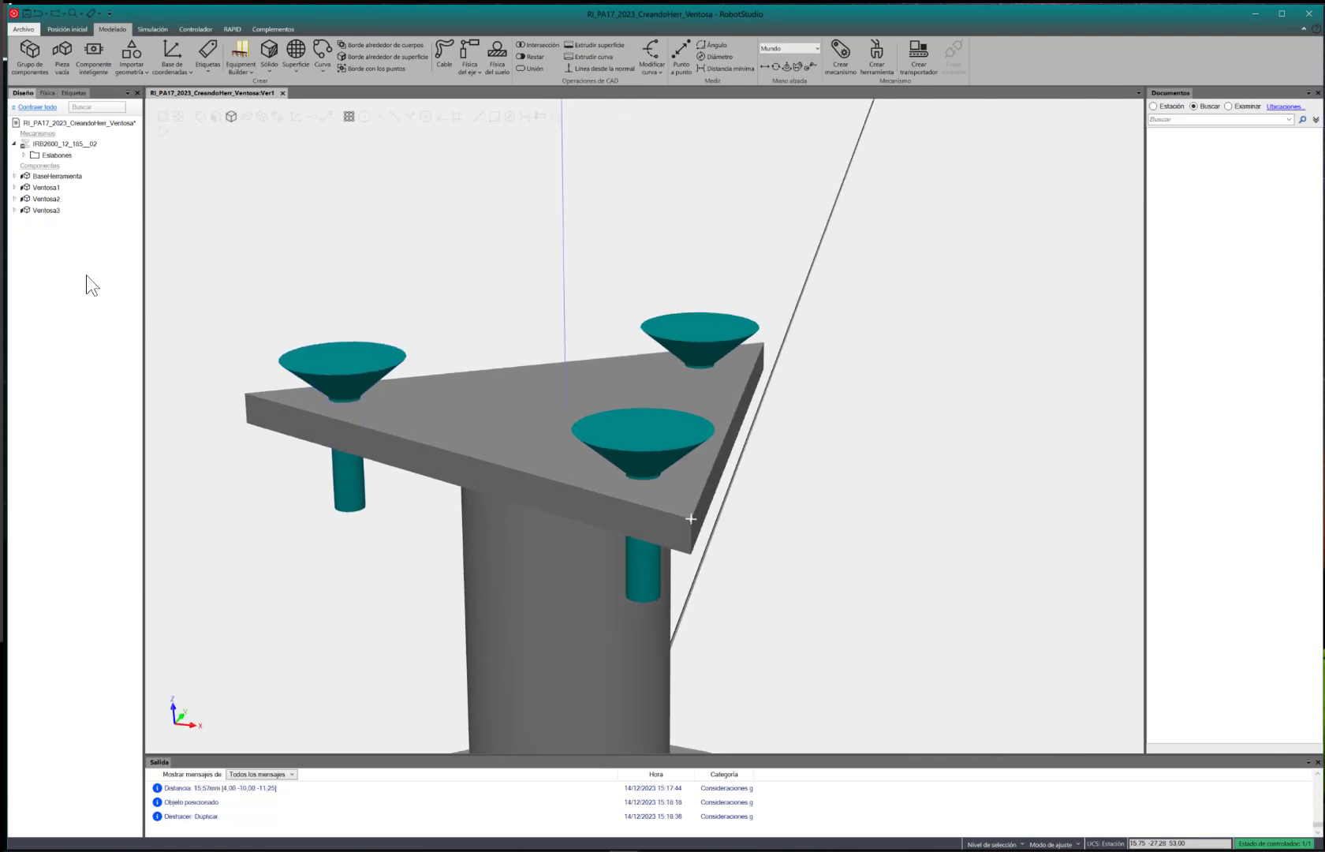
Duplicate Ventosa1 once with a linear offset of 10 mm in Z relative to Mundo, and close the duplication tool
left_click(56, 207)
left_click(53, 188)
right_click(53, 187)
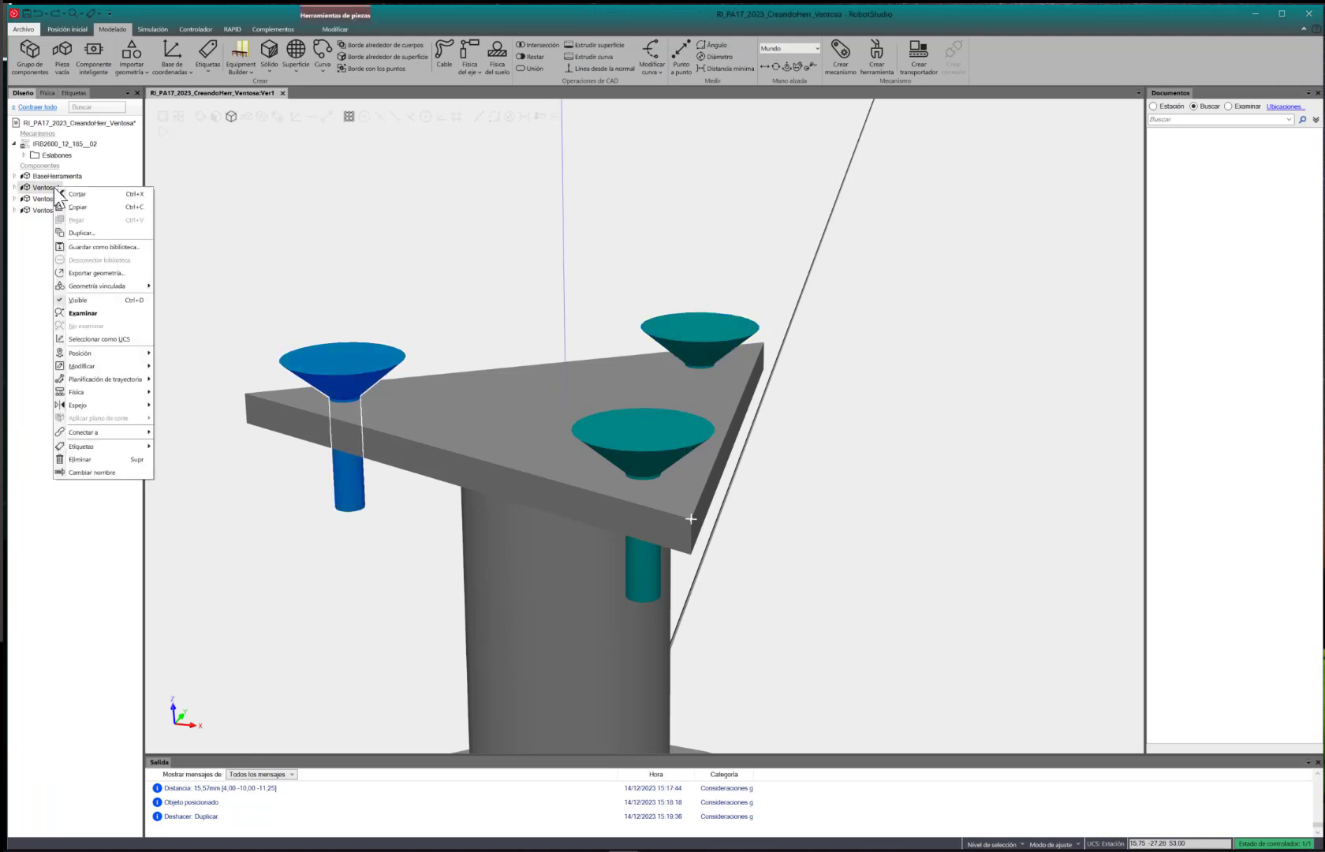
mouse_move(90, 365)
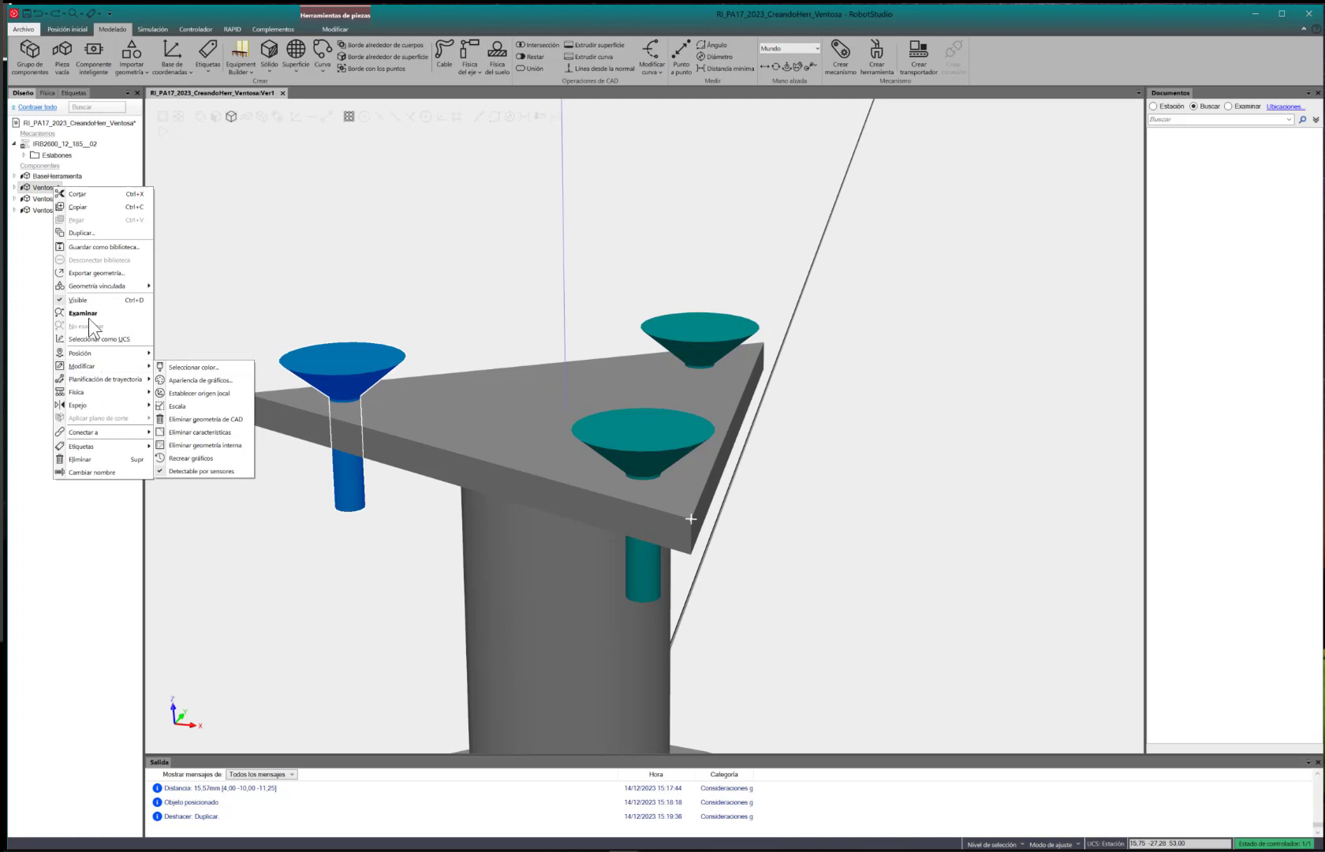
left_click(93, 232)
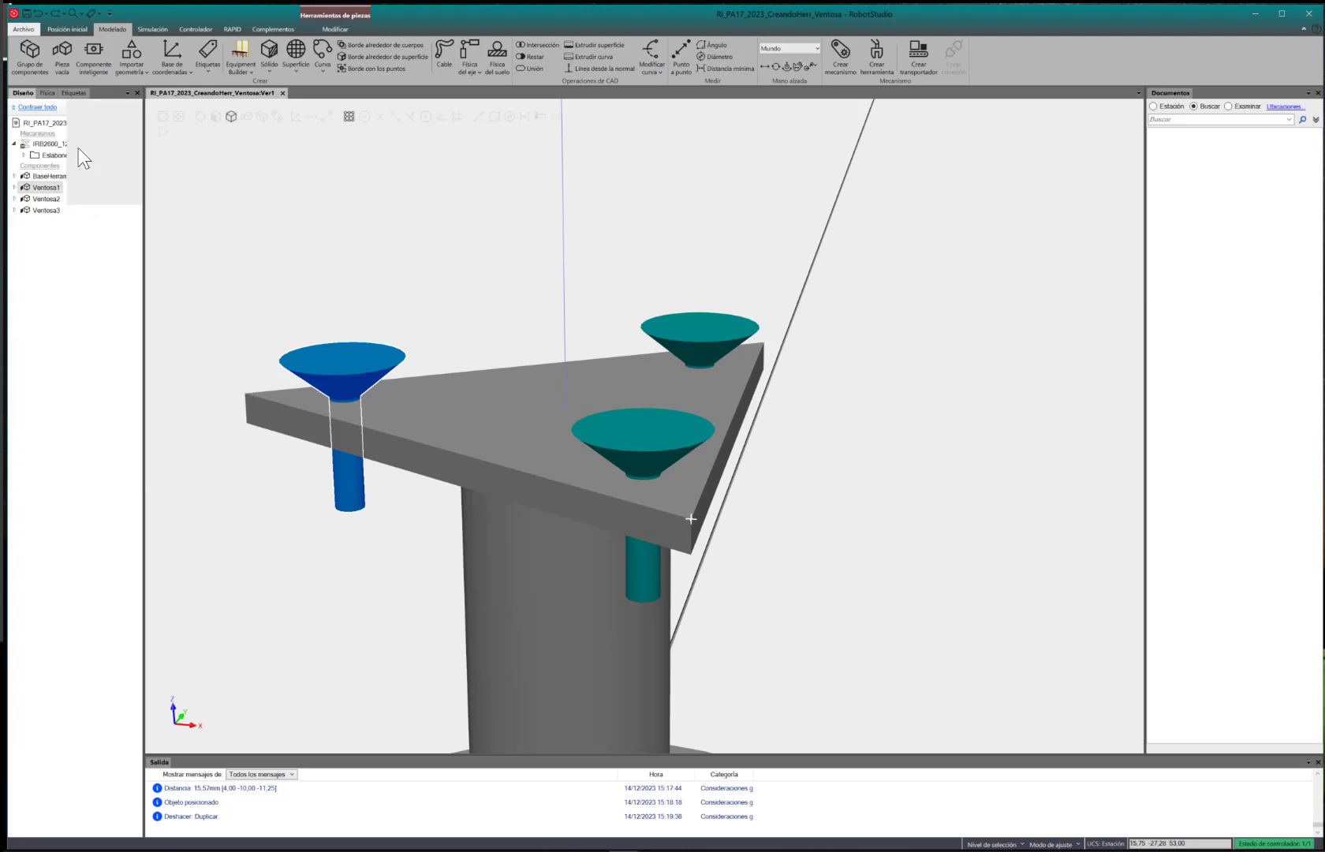
double_click(120, 150)
type("10")
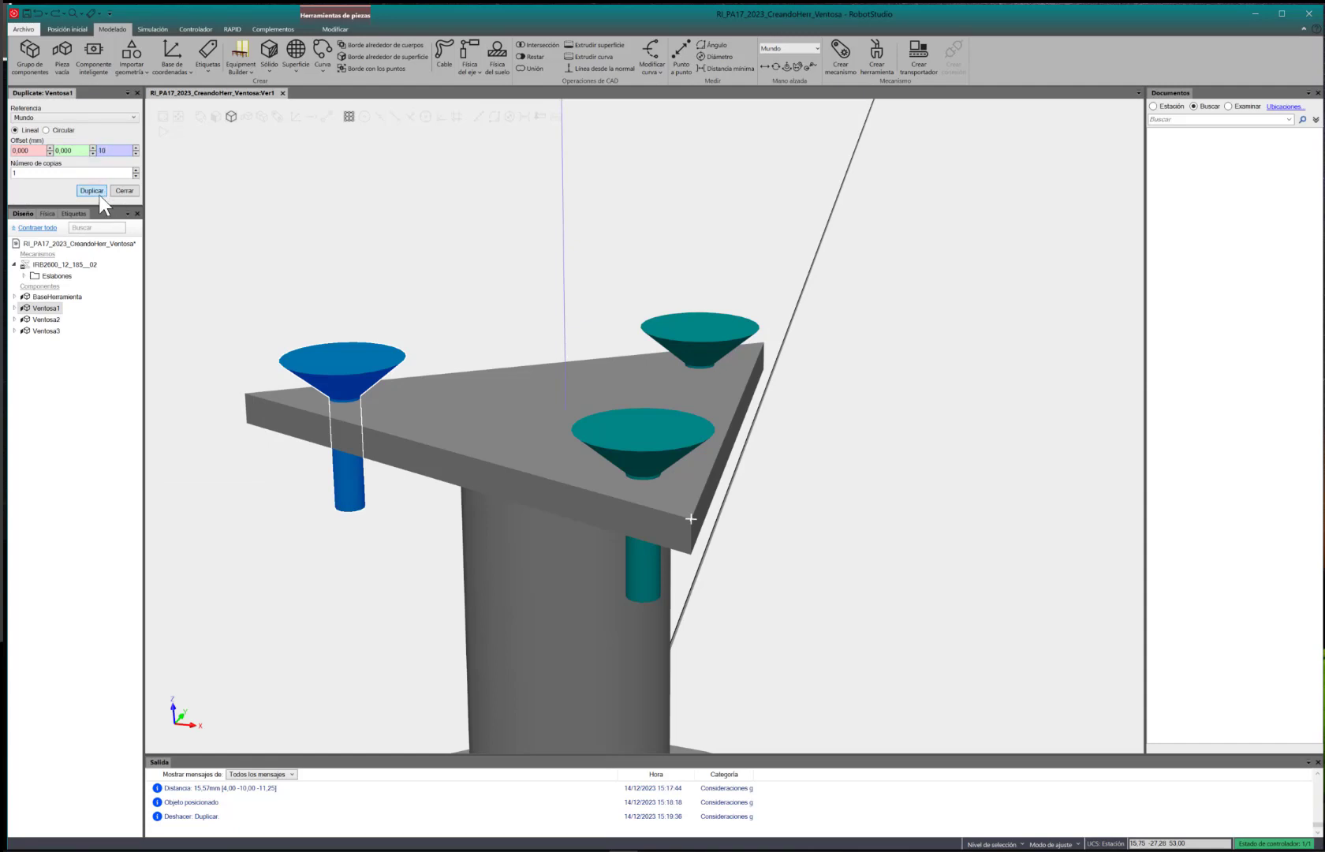
left_click(100, 193)
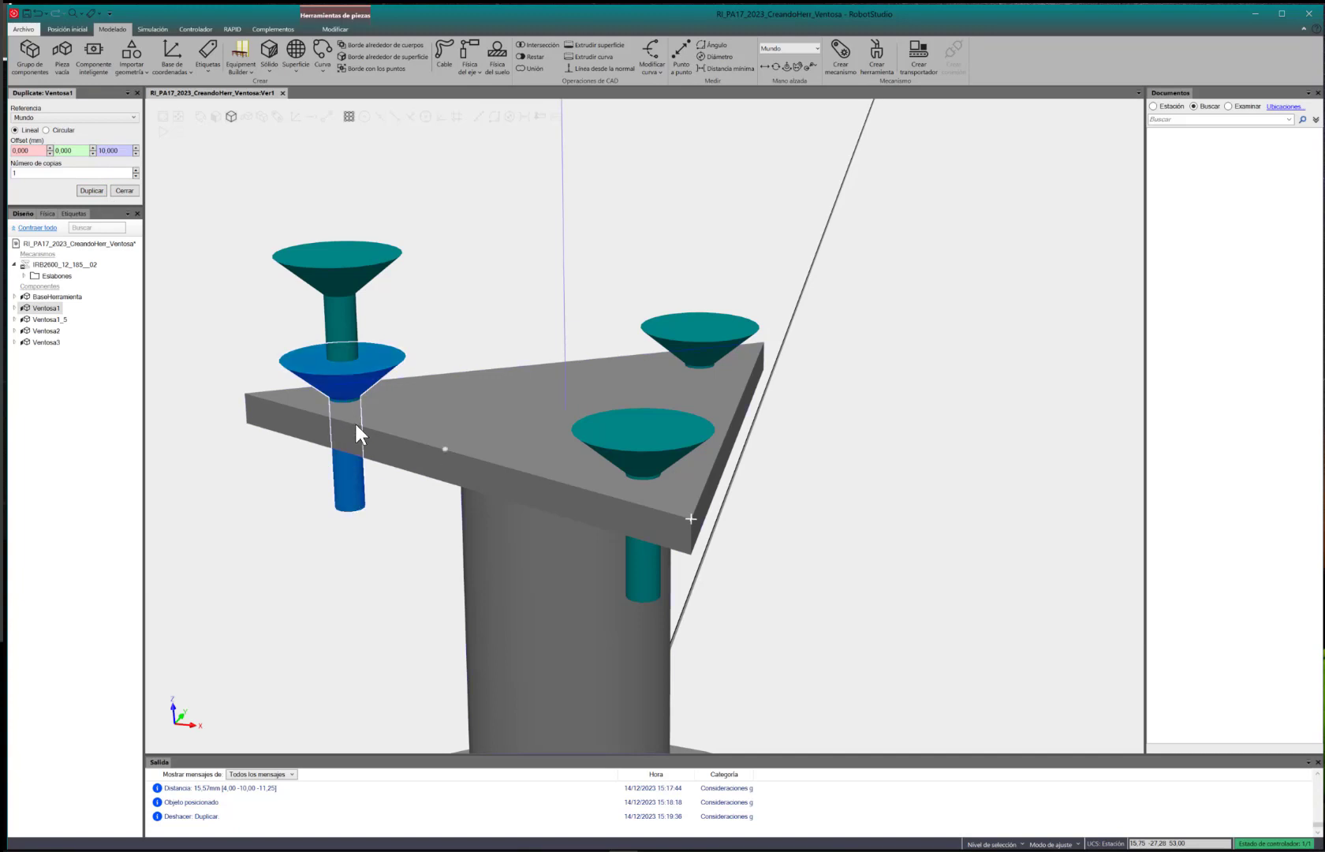
scroll(423, 390, "up", 1)
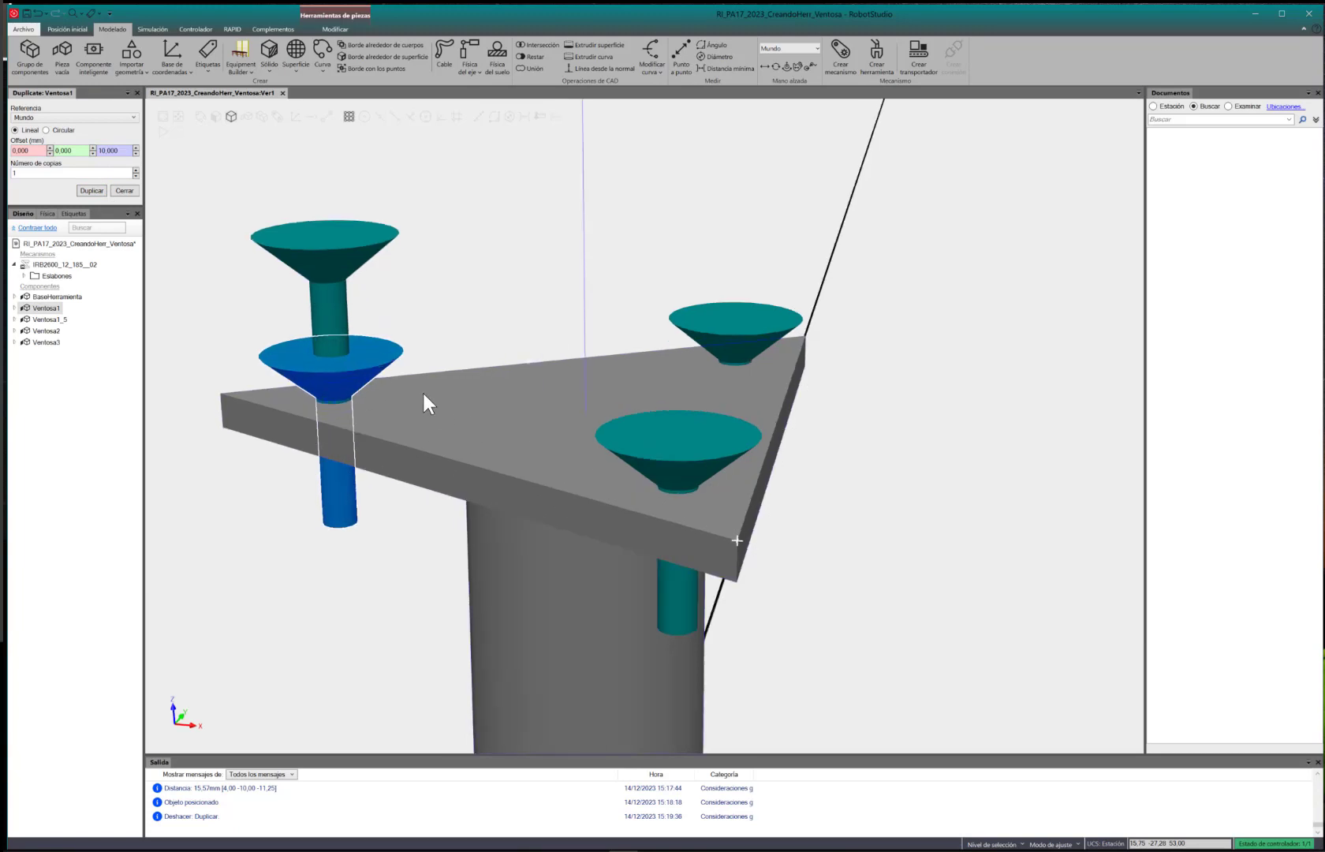
left_click_drag(474, 419, 522, 416, "ctrl")
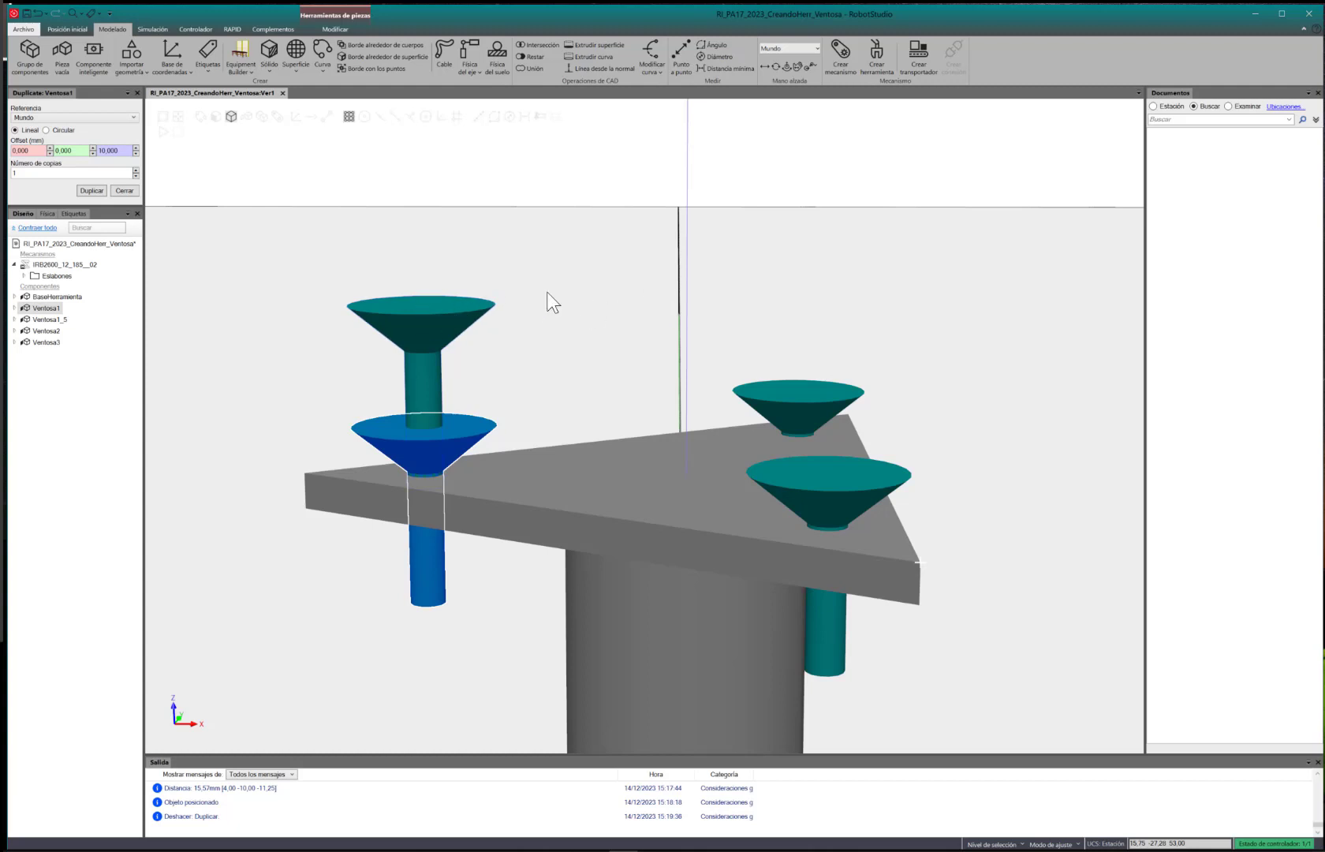
left_click(128, 190)
left_click(279, 349)
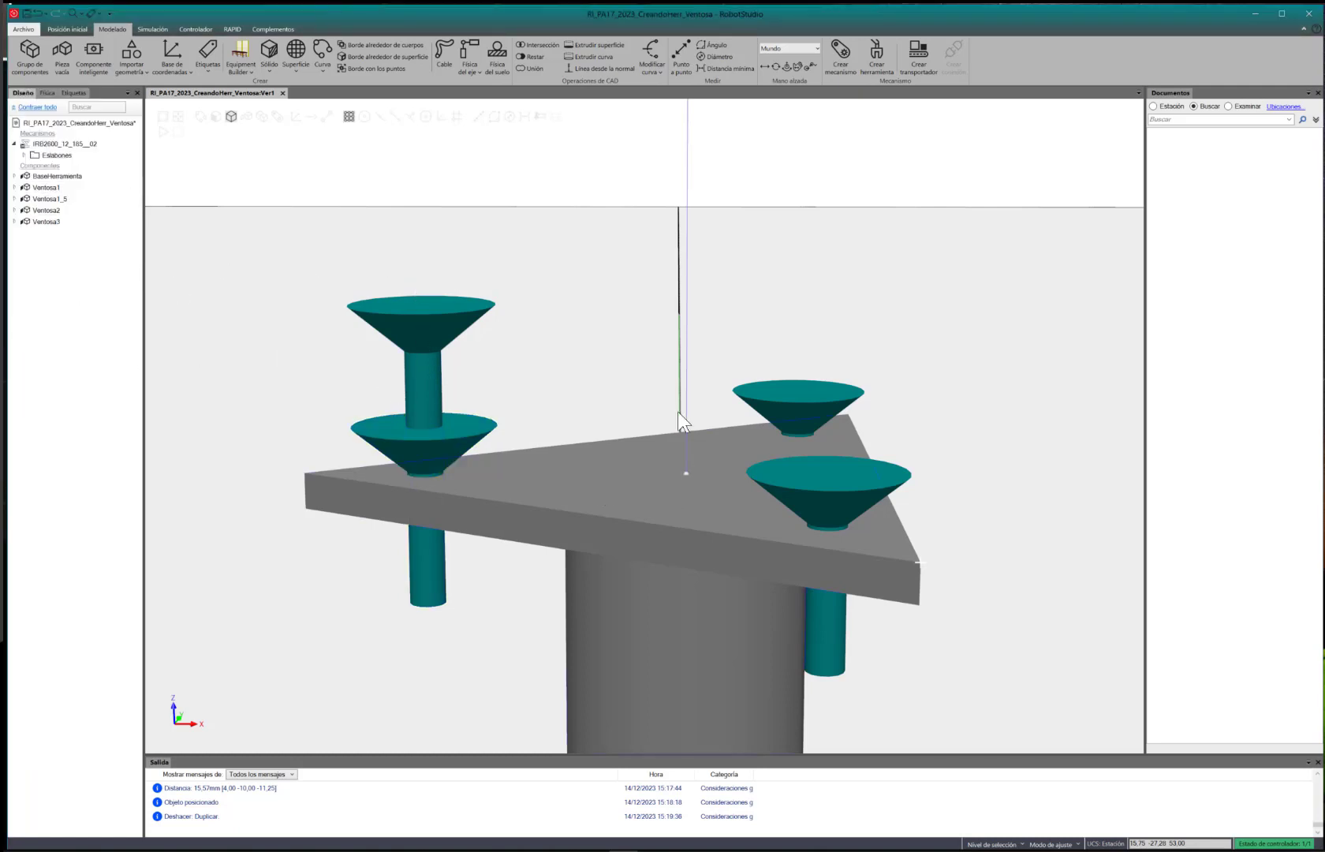
Examine how the raised copy of Ventosa1 sits relative to the plate, the other suction cups and the tool's base
scroll(571, 454, "down", 4)
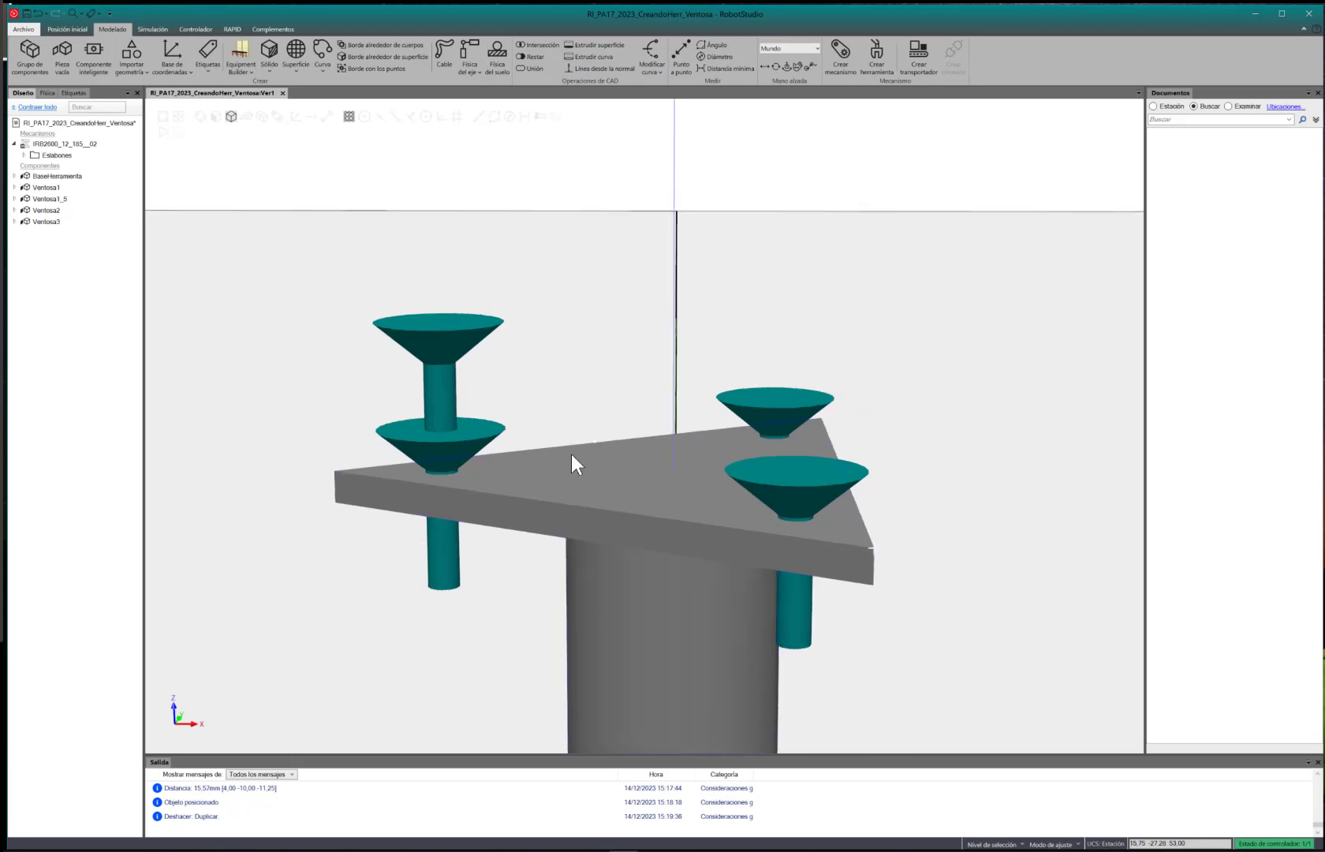
left_click(626, 504)
left_click(59, 383)
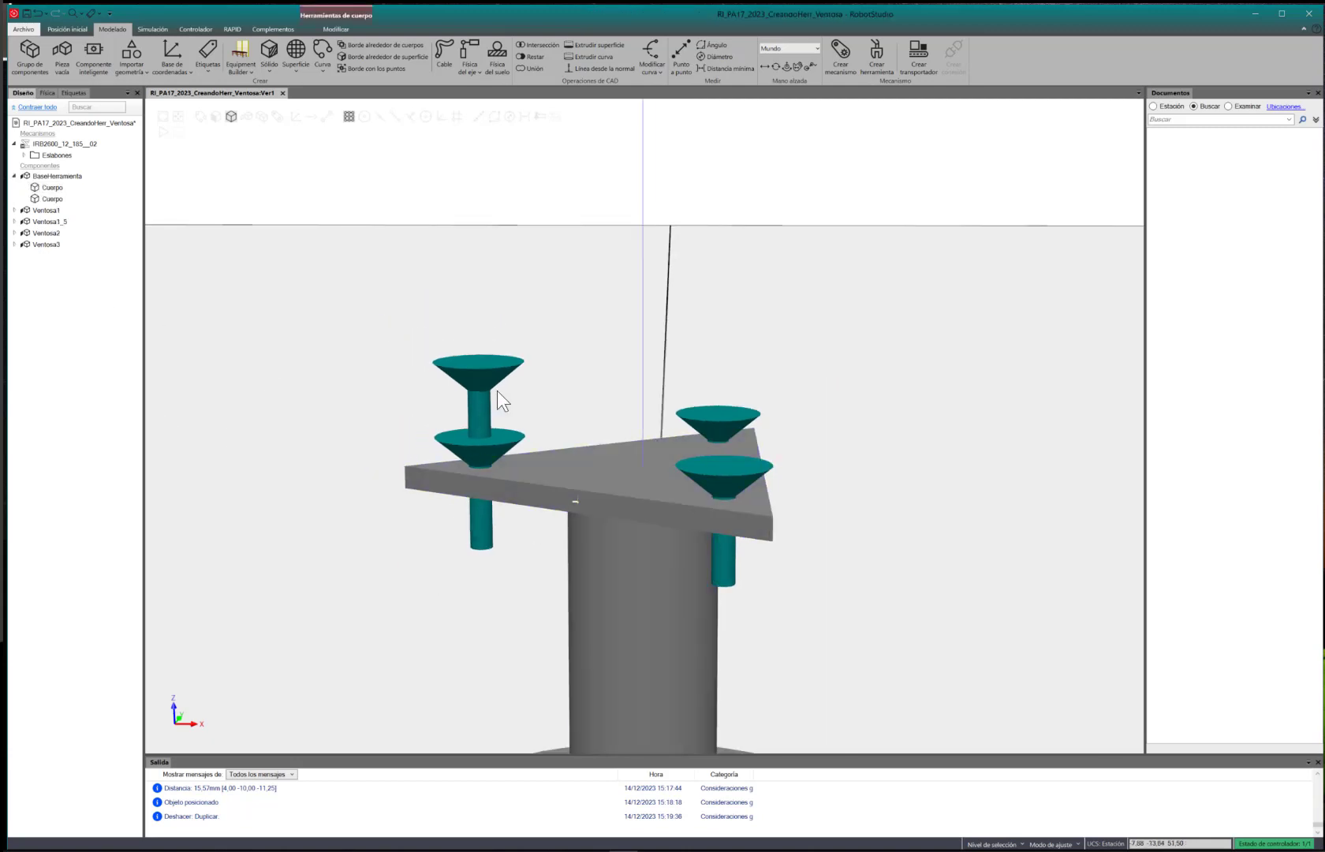
scroll(544, 382, "up", 5)
scroll(678, 383, "down", 5)
left_click_drag(668, 443, 639, 446, "ctrl")
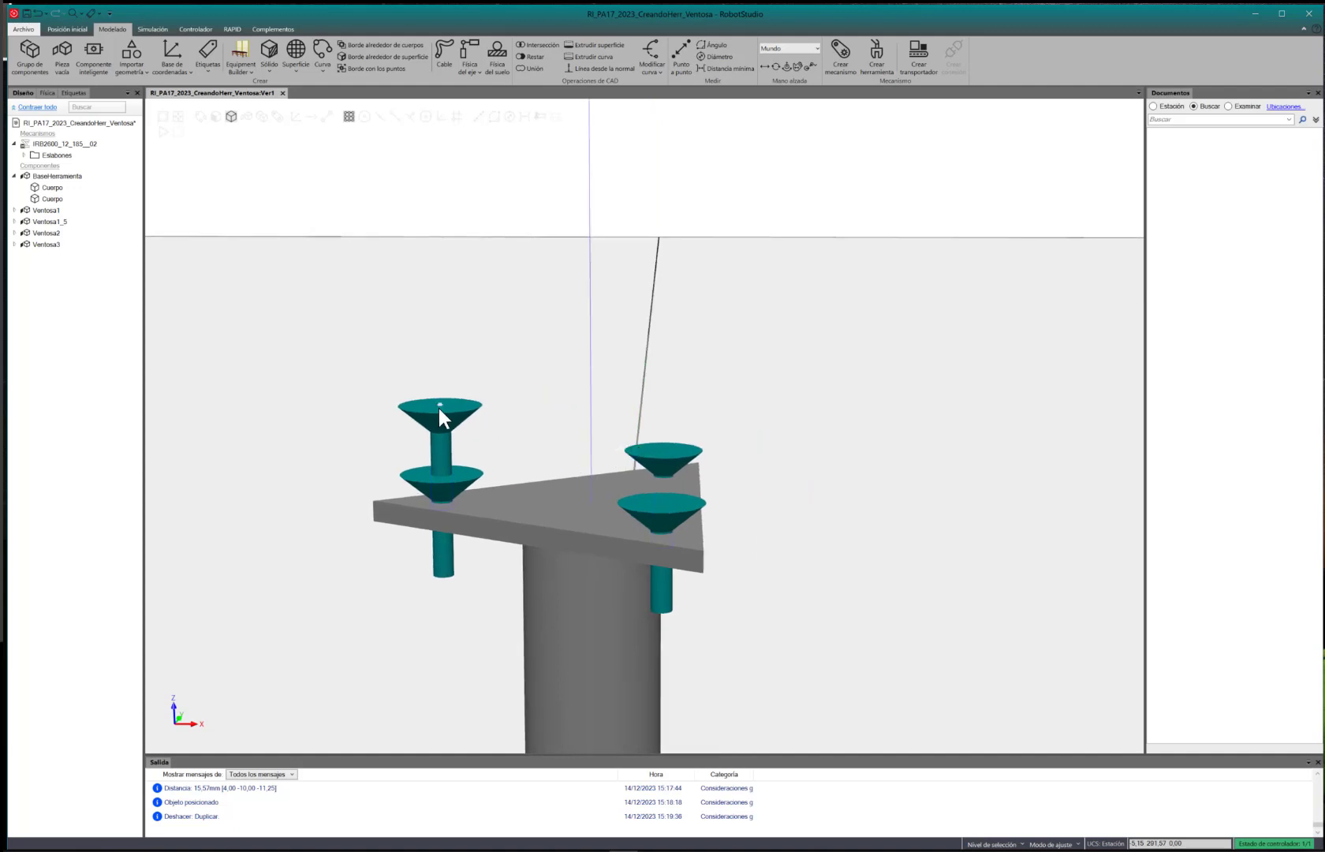
left_click_drag(592, 574, 604, 521, "ctrl")
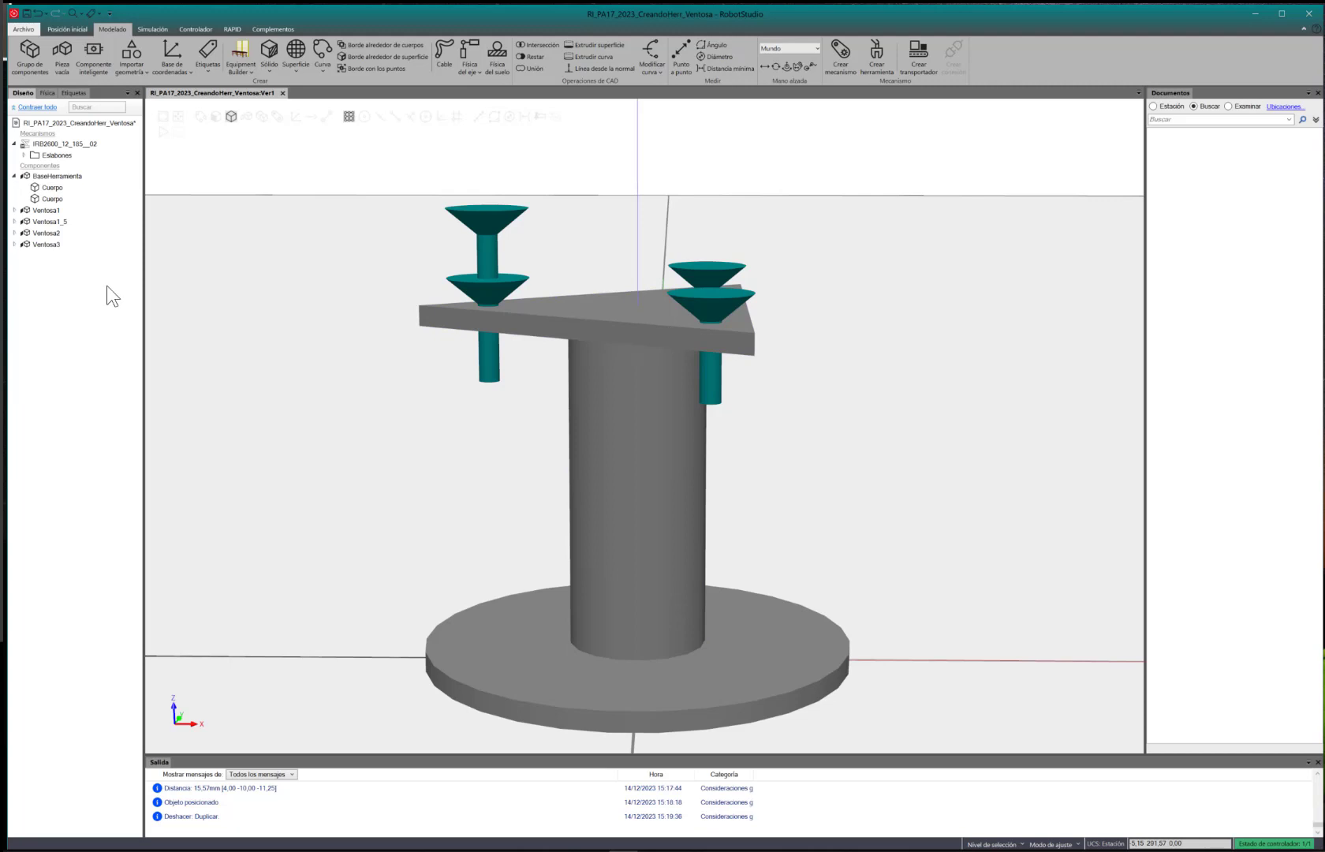
left_click(479, 116)
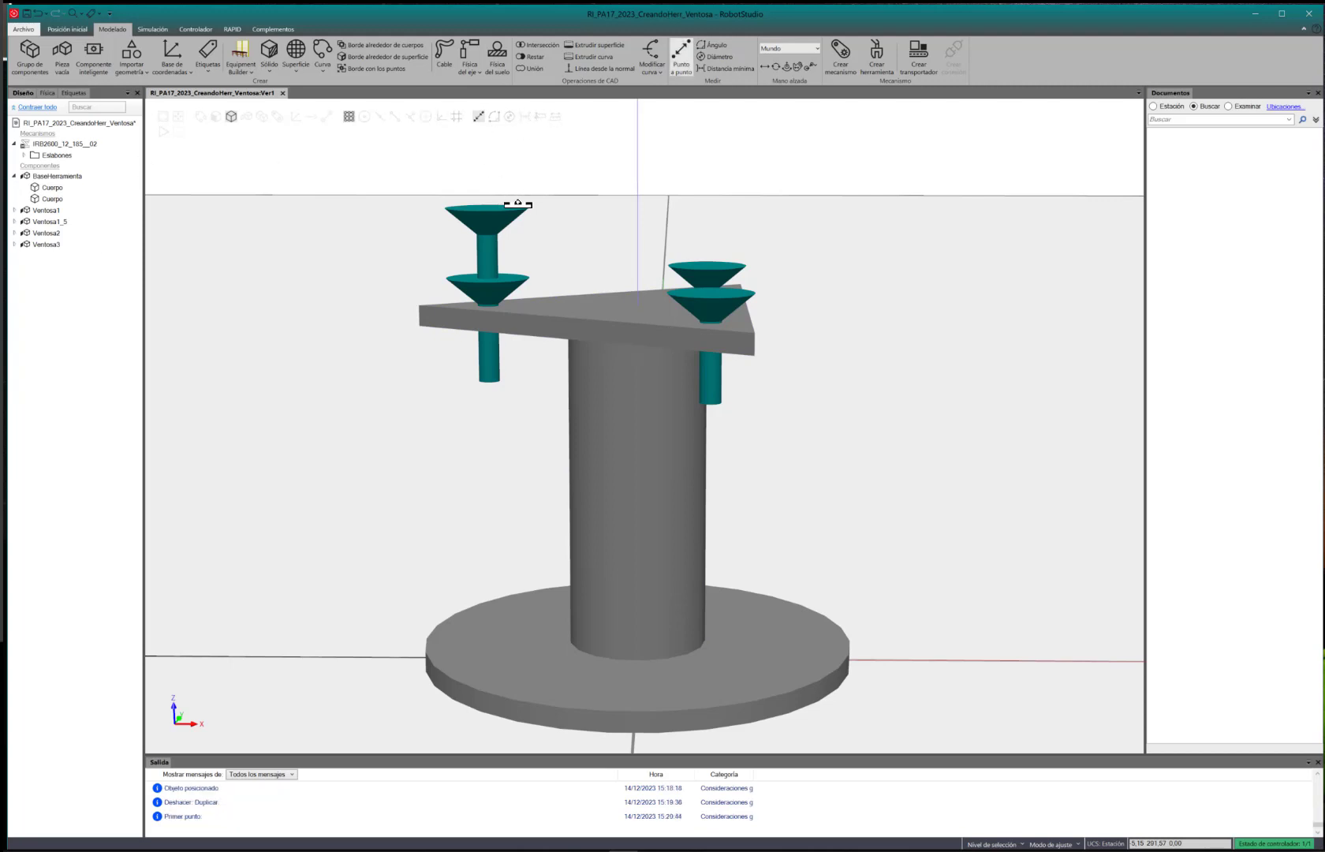
scroll(487, 206, "down", 1)
left_click(486, 205)
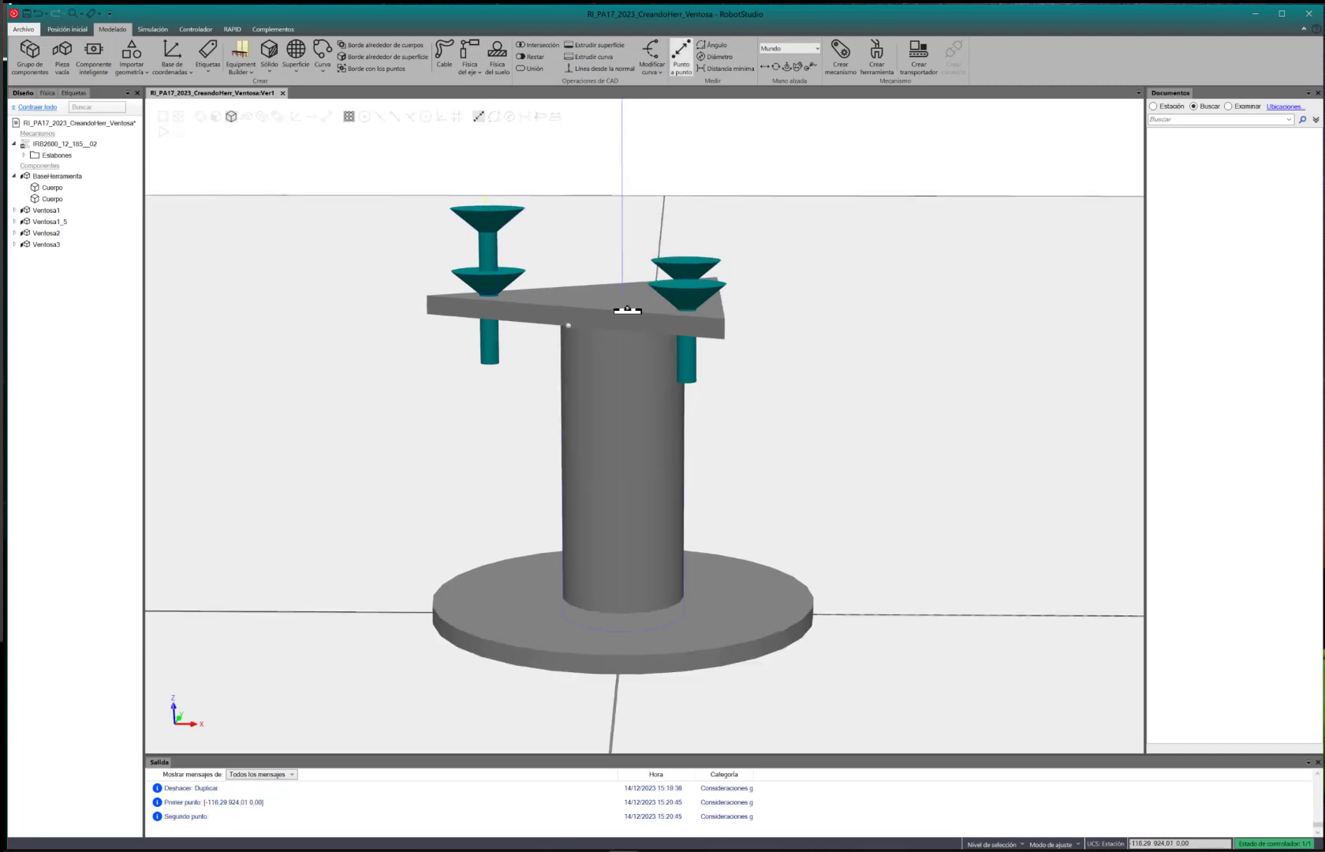
scroll(615, 305, "down", 1)
left_click_drag(614, 305, 555, 409, "ctrl+shift")
left_click(476, 116)
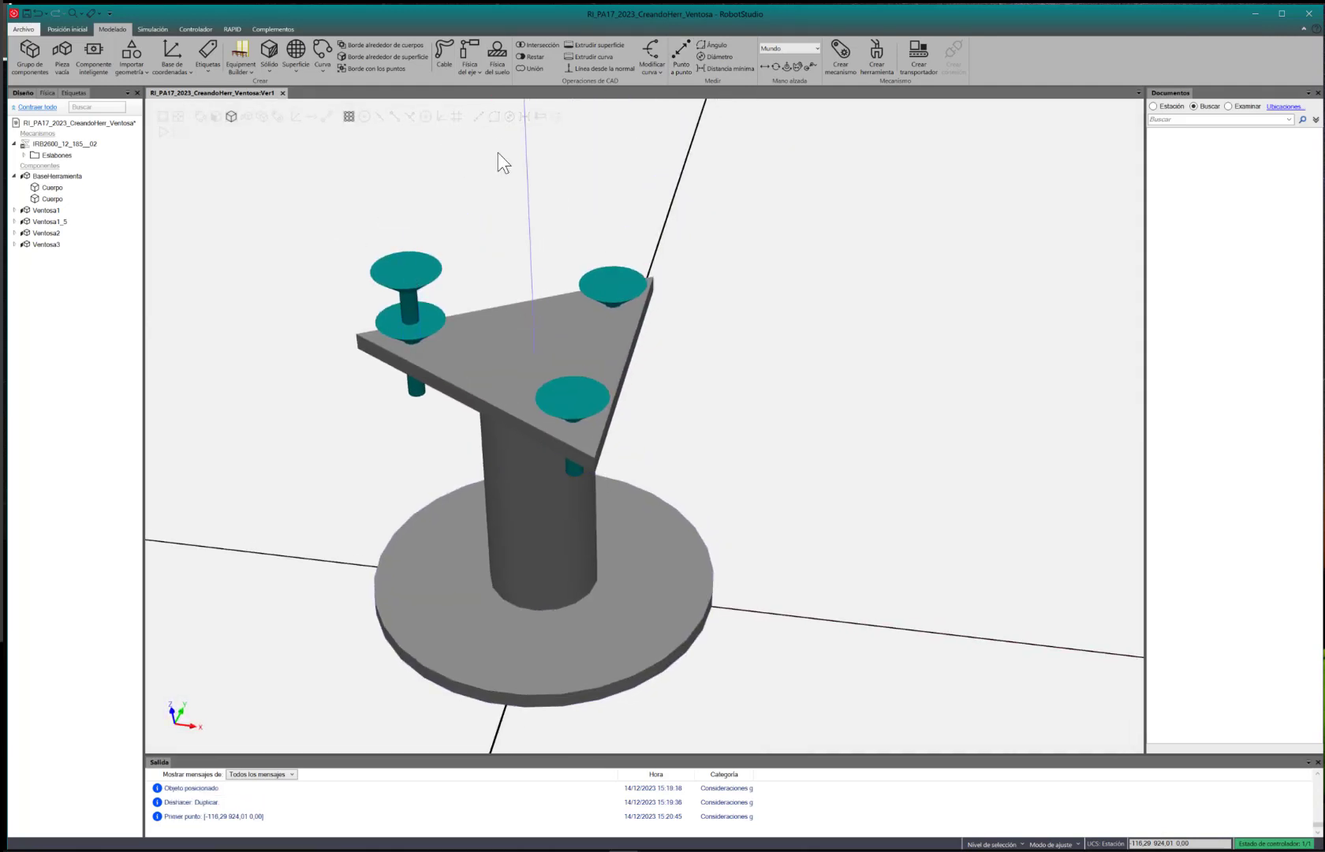
Measure the point-to-point distance from the top centre of Ventosa1's raised copy to the centre of the plate's upper face
left_click(477, 116)
left_click(407, 272)
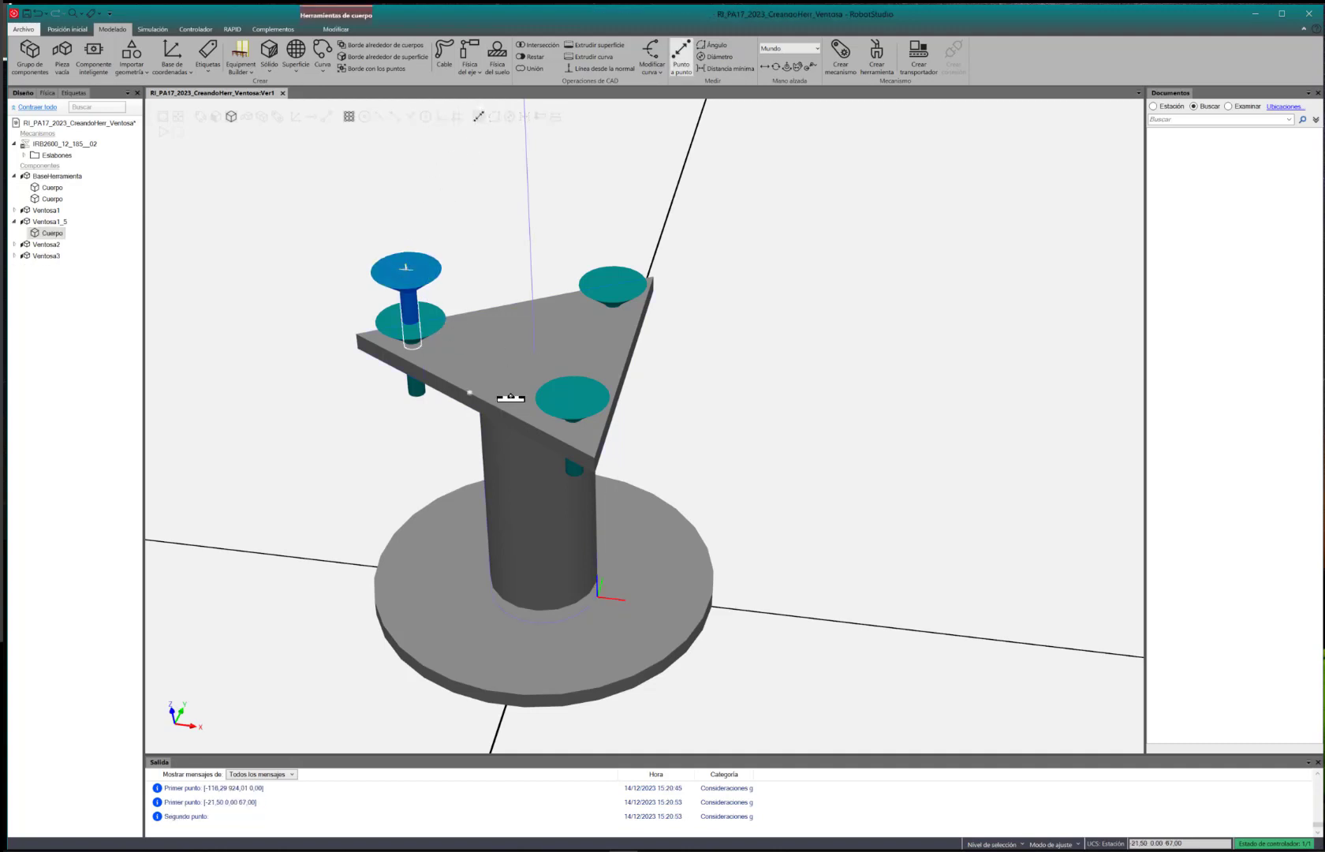
left_click(536, 351)
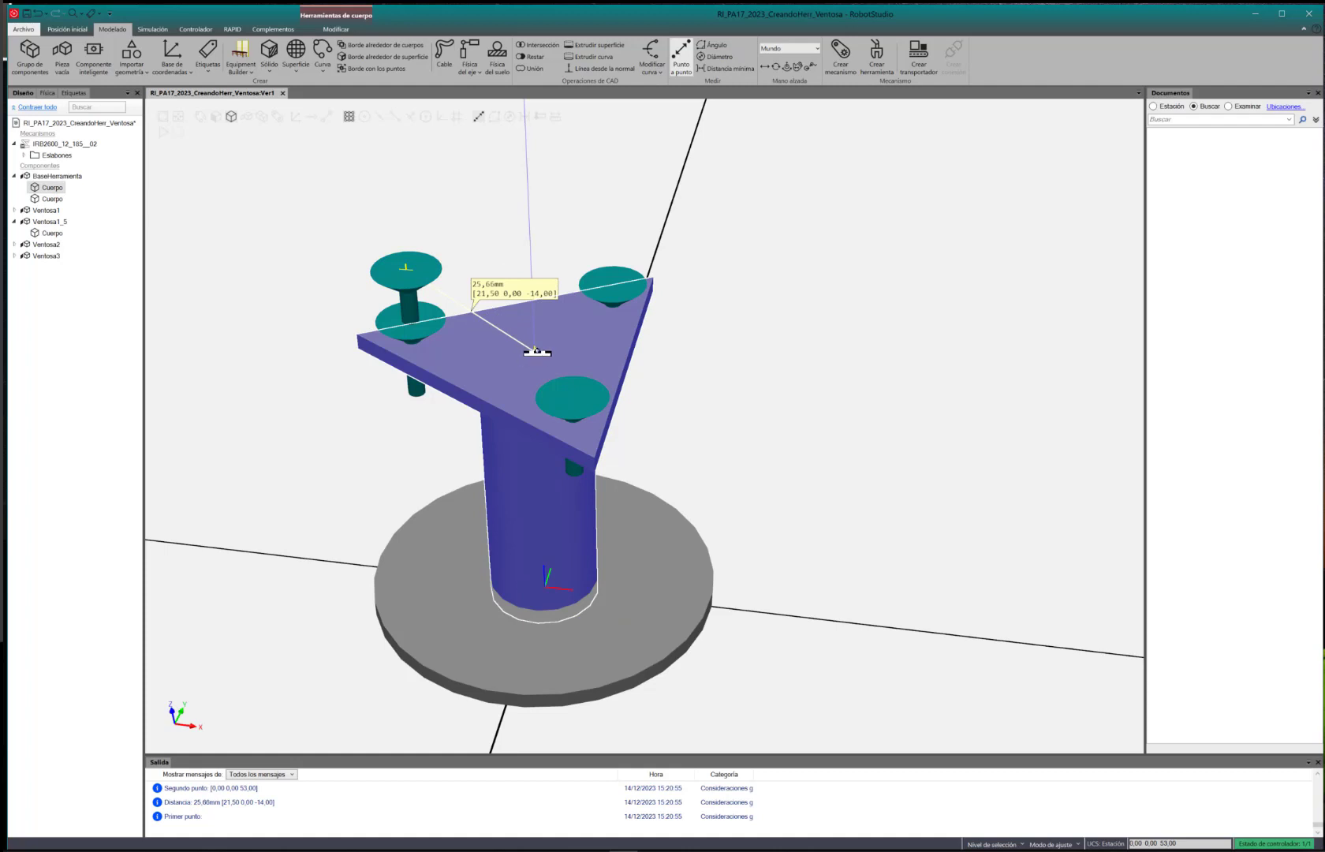
Hide BaseHerramienta to expose the world origin at the centre of its base for measuring
left_click_drag(512, 517, 514, 468, "ctrl+shift")
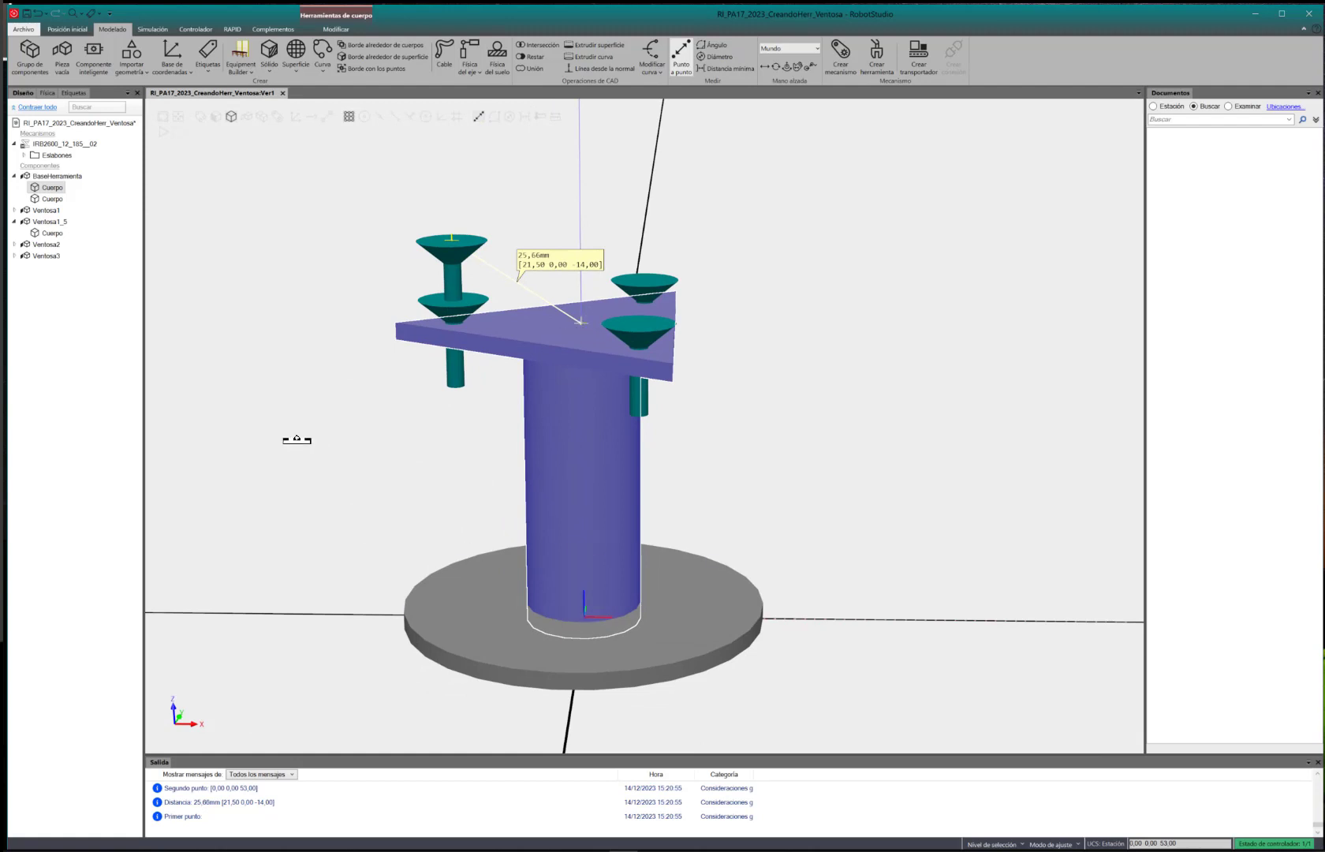
left_click(479, 248)
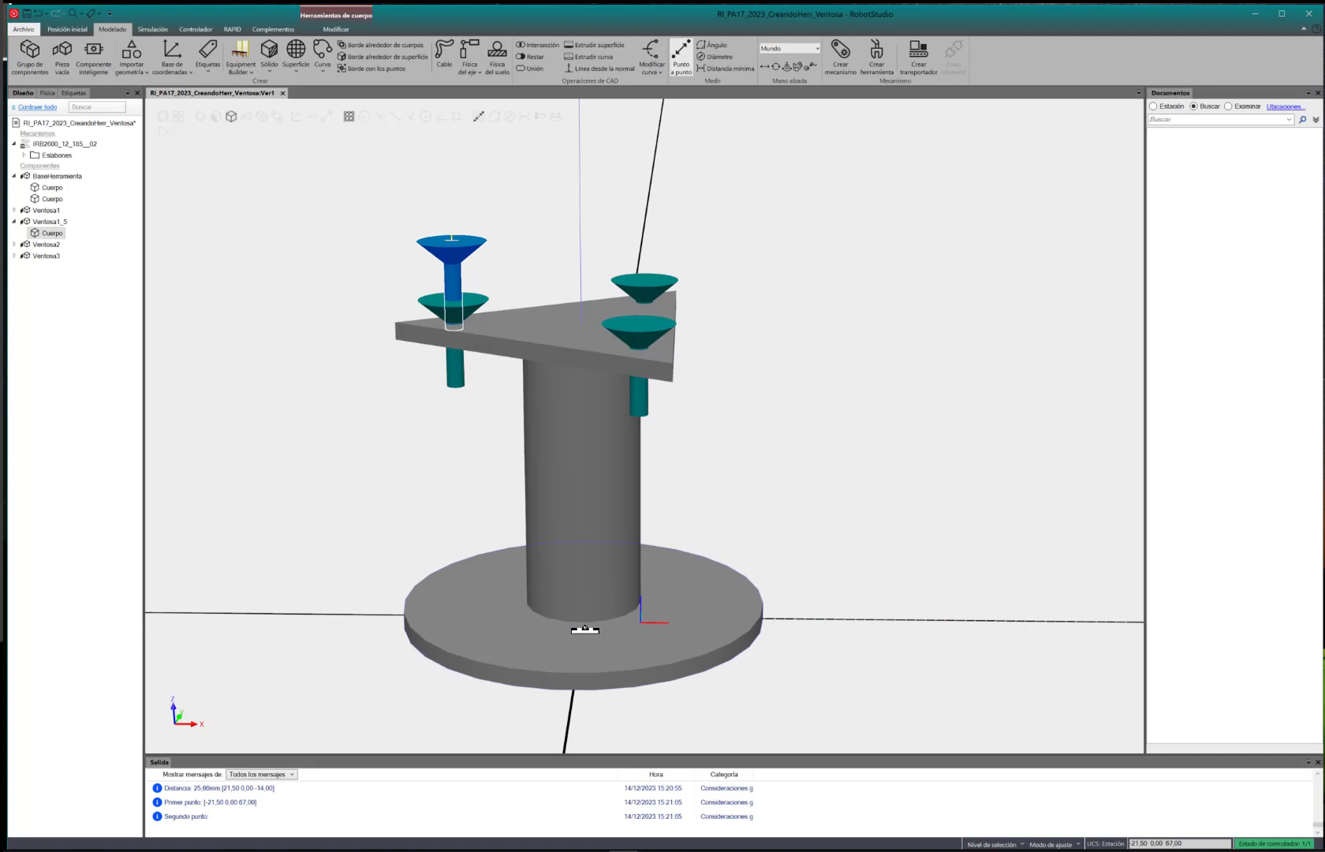
left_click(43, 177)
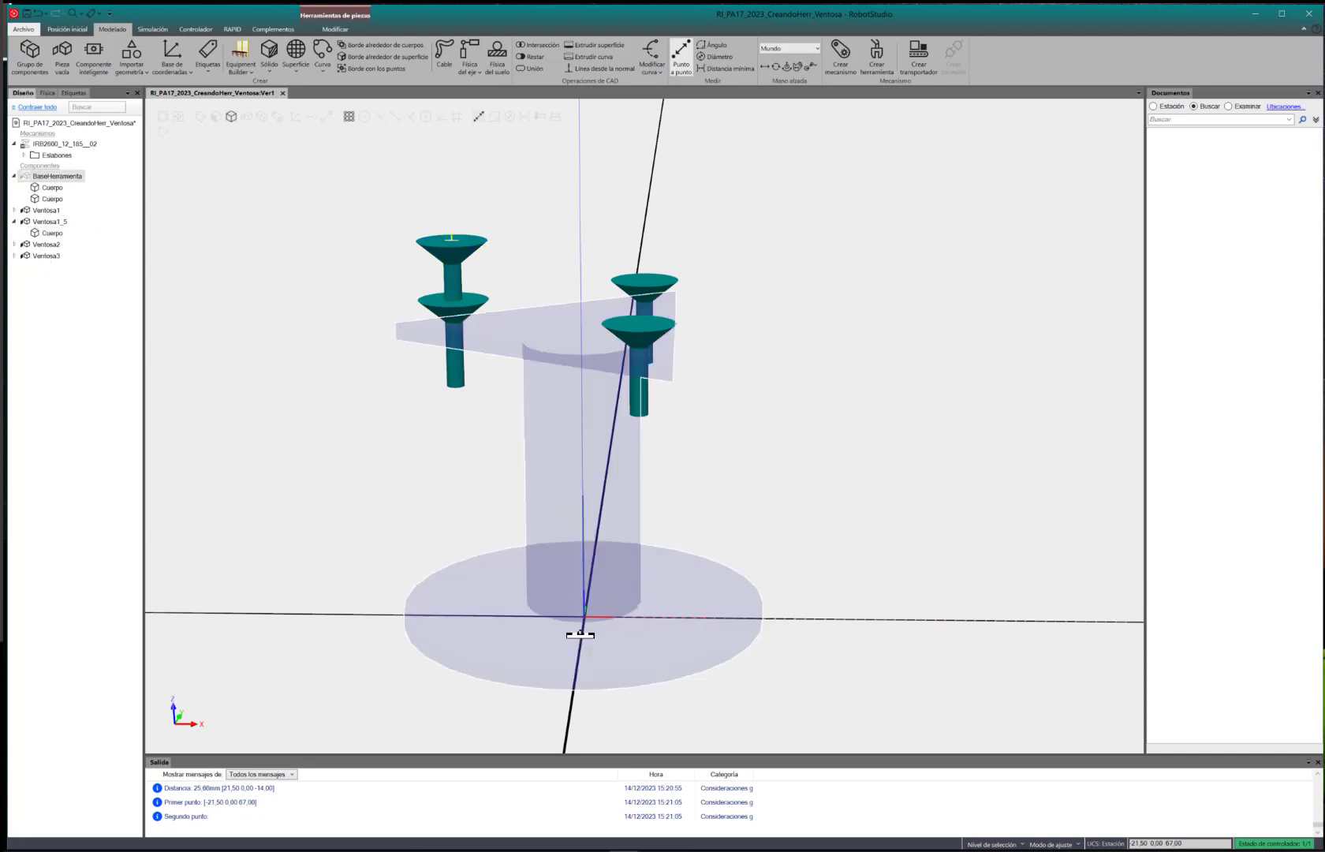
scroll(587, 619, "up", 3)
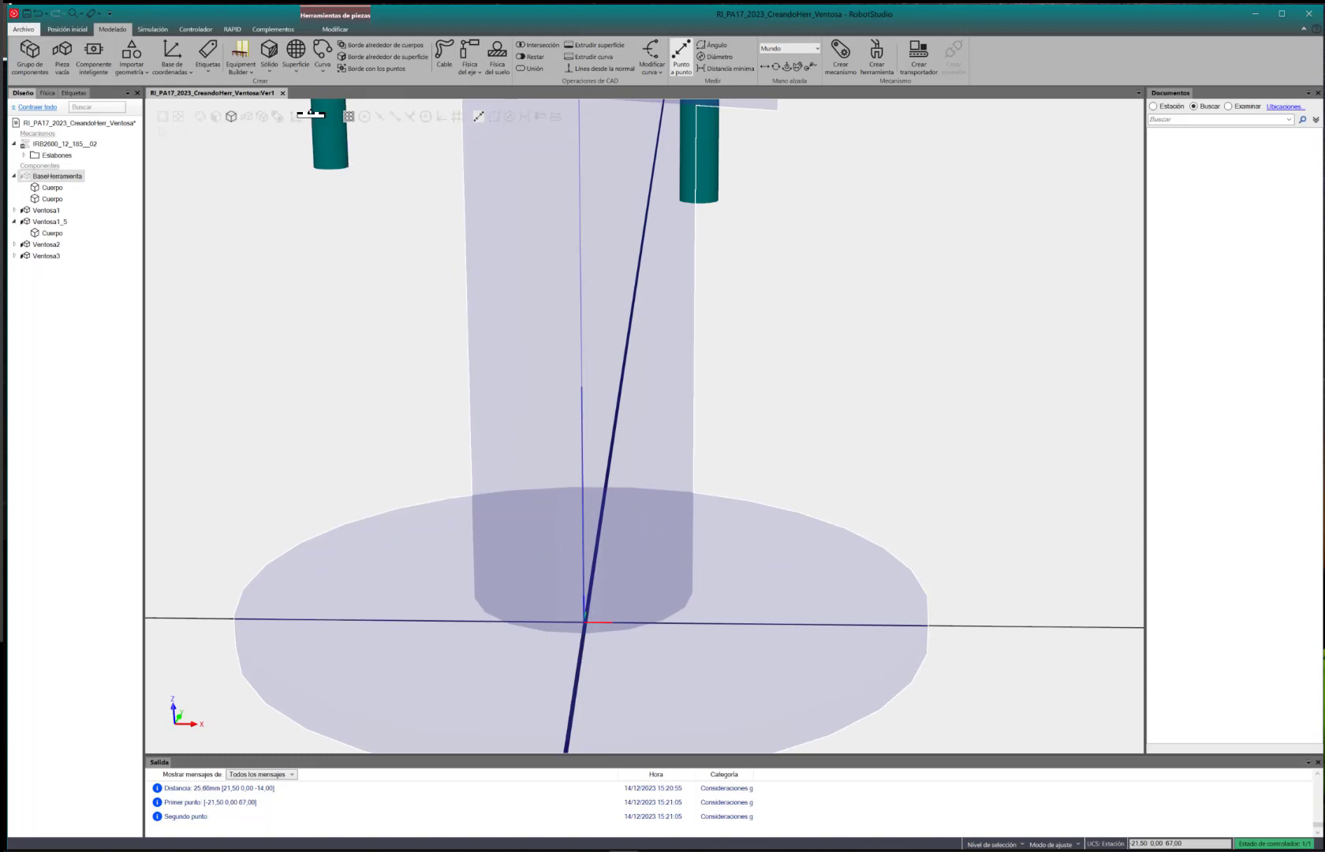
Switch the snap mode to pick the origin and measure the point-to-point distance from the world origin to the top centre of Ventosa1's raised copy
left_click(476, 119)
left_click(477, 118)
left_click(295, 116)
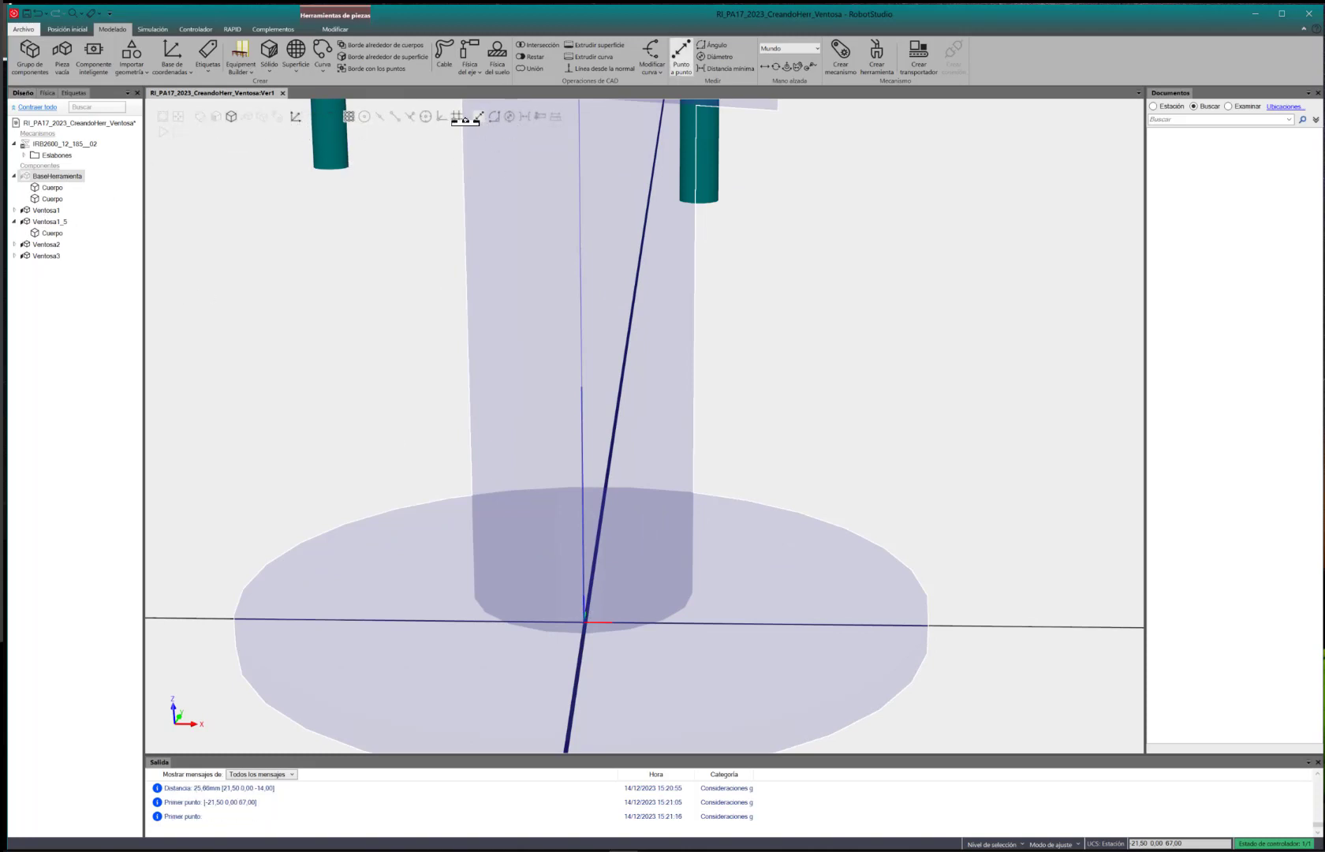
scroll(583, 620, "up", 2)
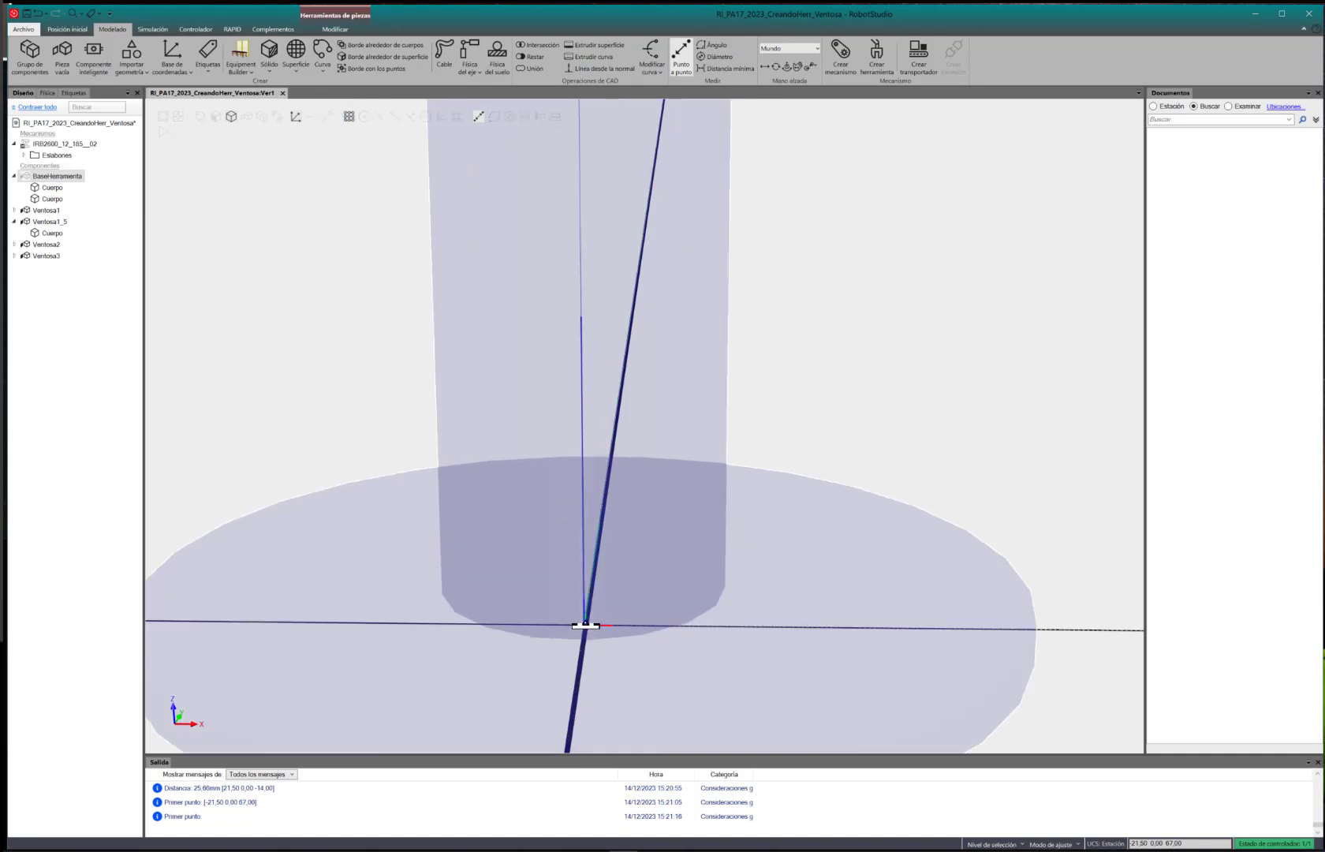
left_click(584, 625)
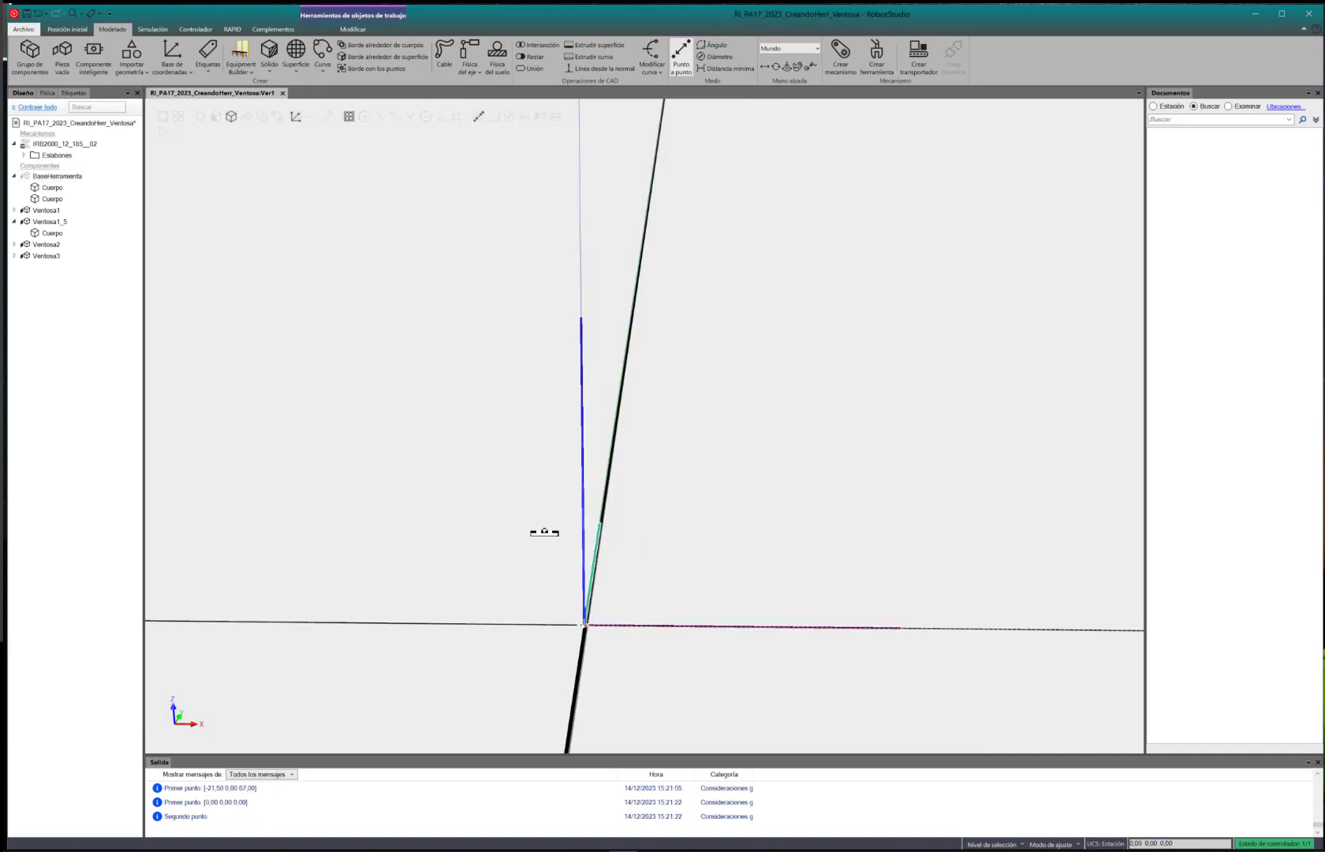
scroll(509, 482, "down", 3)
scroll(434, 193, "down", 2)
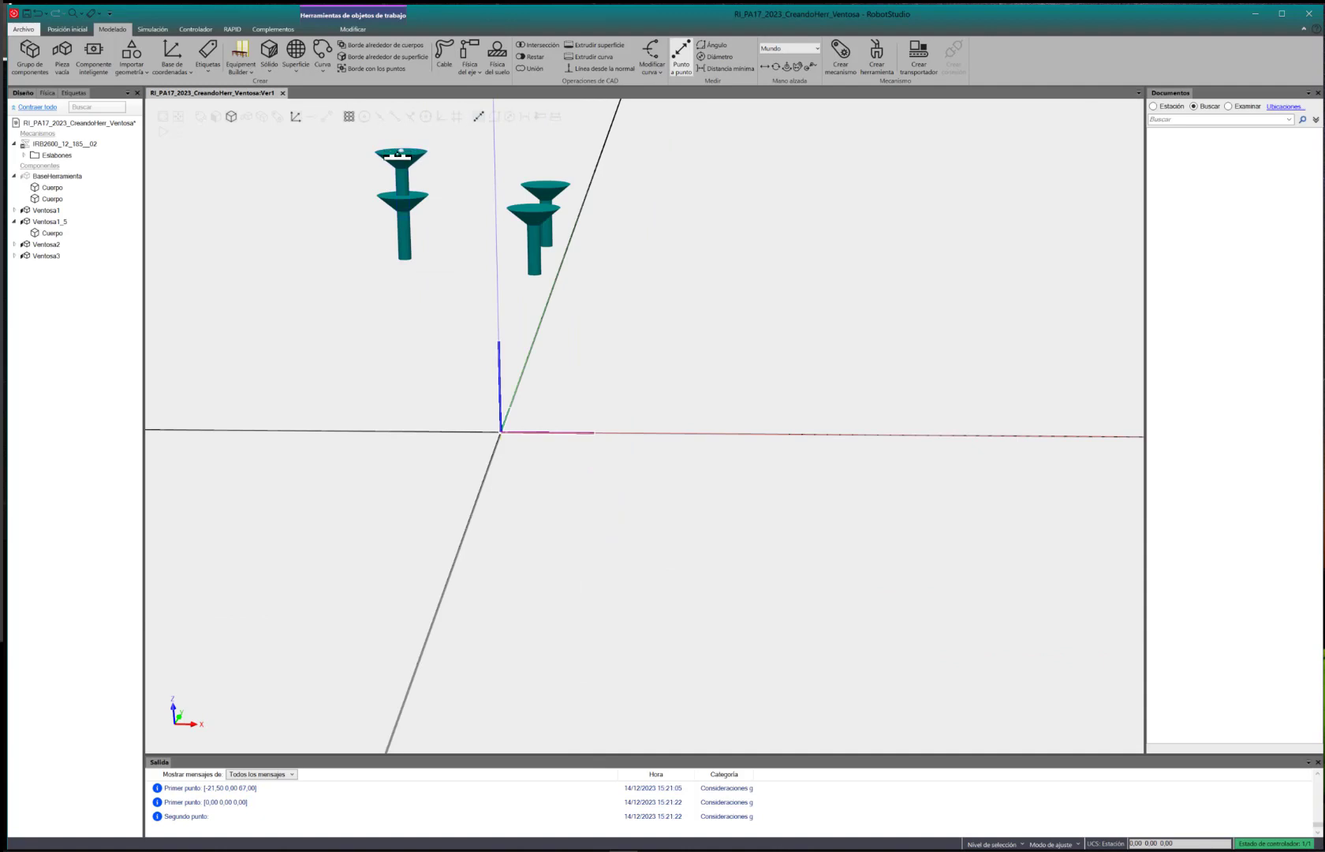
left_click(410, 151)
scroll(517, 408, "up", 5)
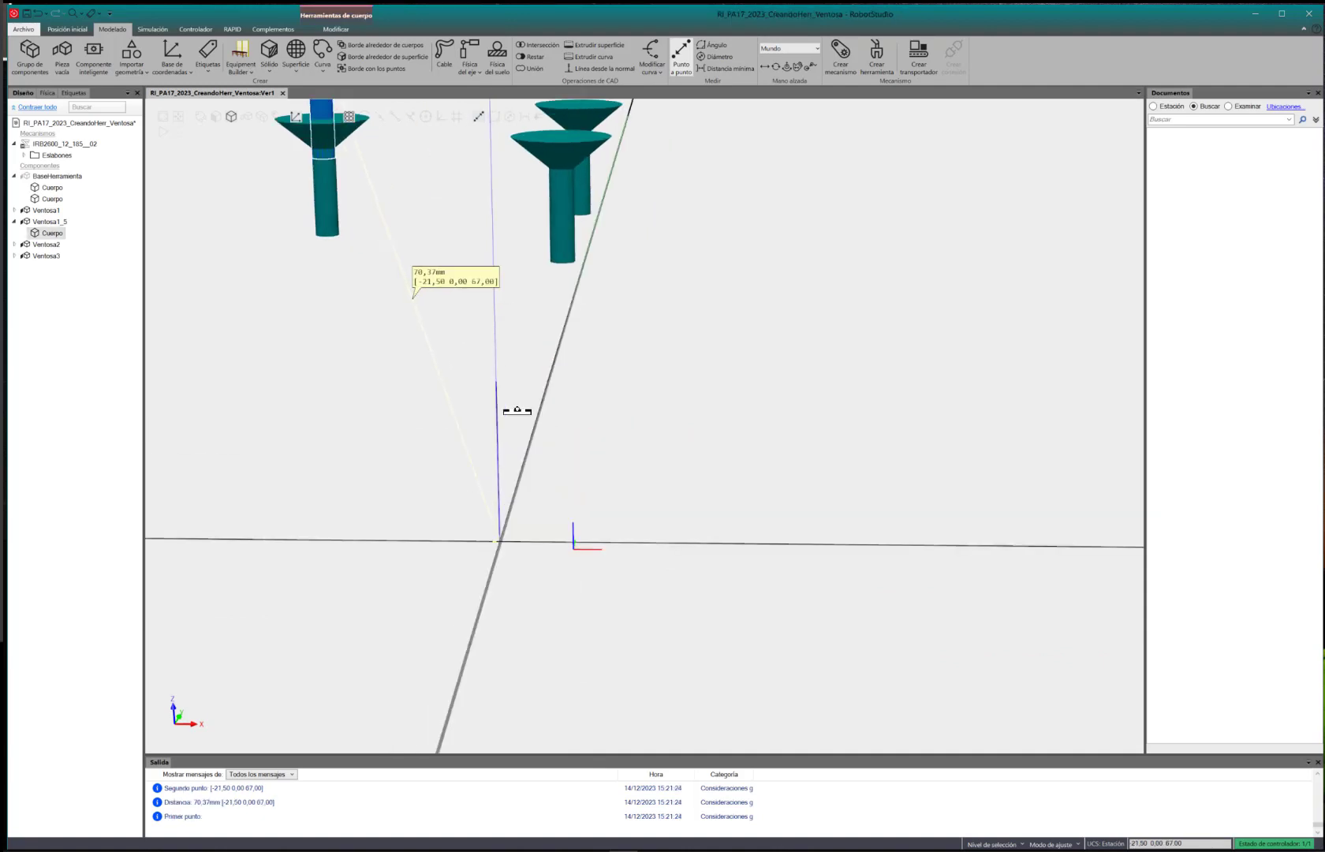
Examine the measured line and its X, Y and Z offsets between the world origin and the raised copy
scroll(488, 558, "down", 5)
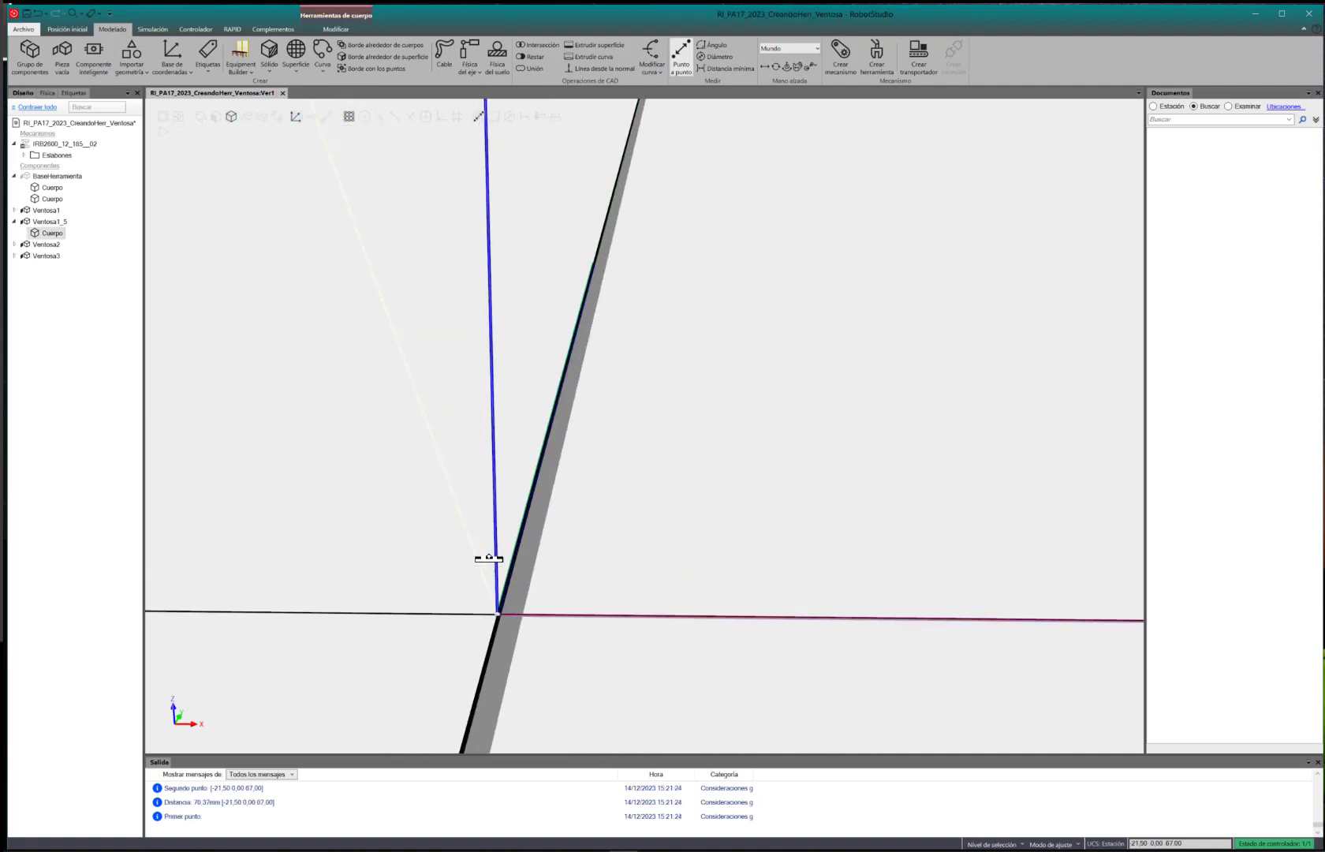
scroll(458, 516, "down", 2)
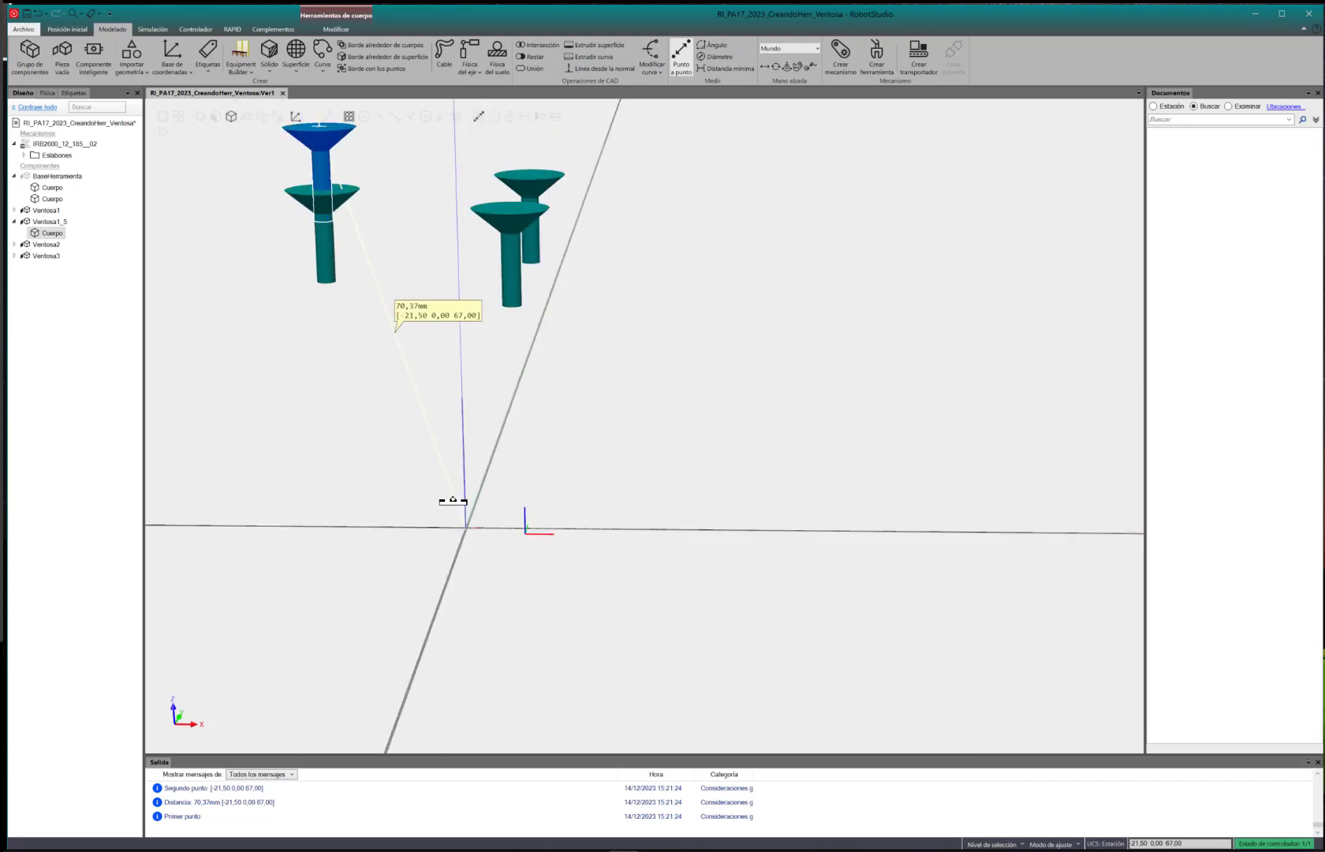
scroll(482, 239, "down", 2)
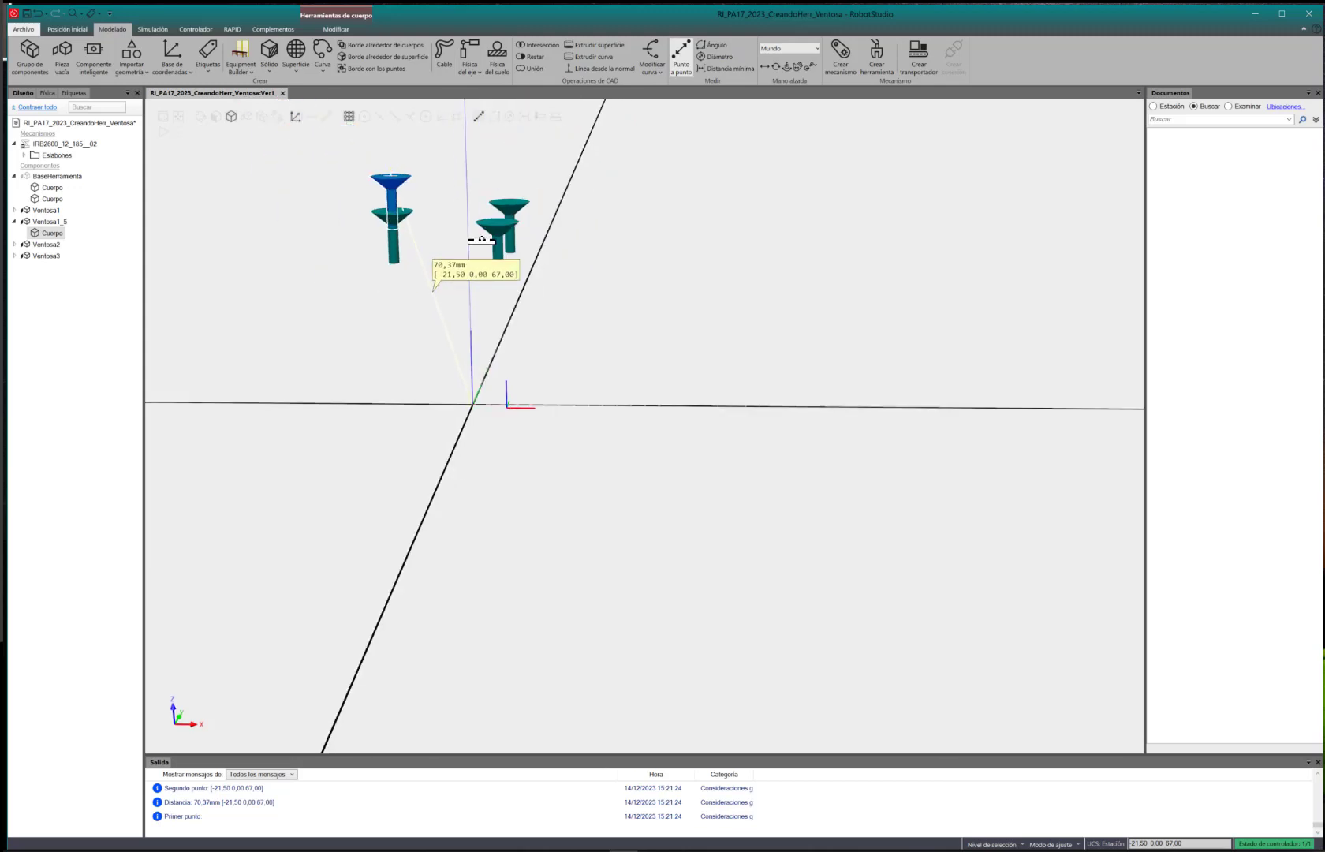
scroll(391, 191, "up", 2)
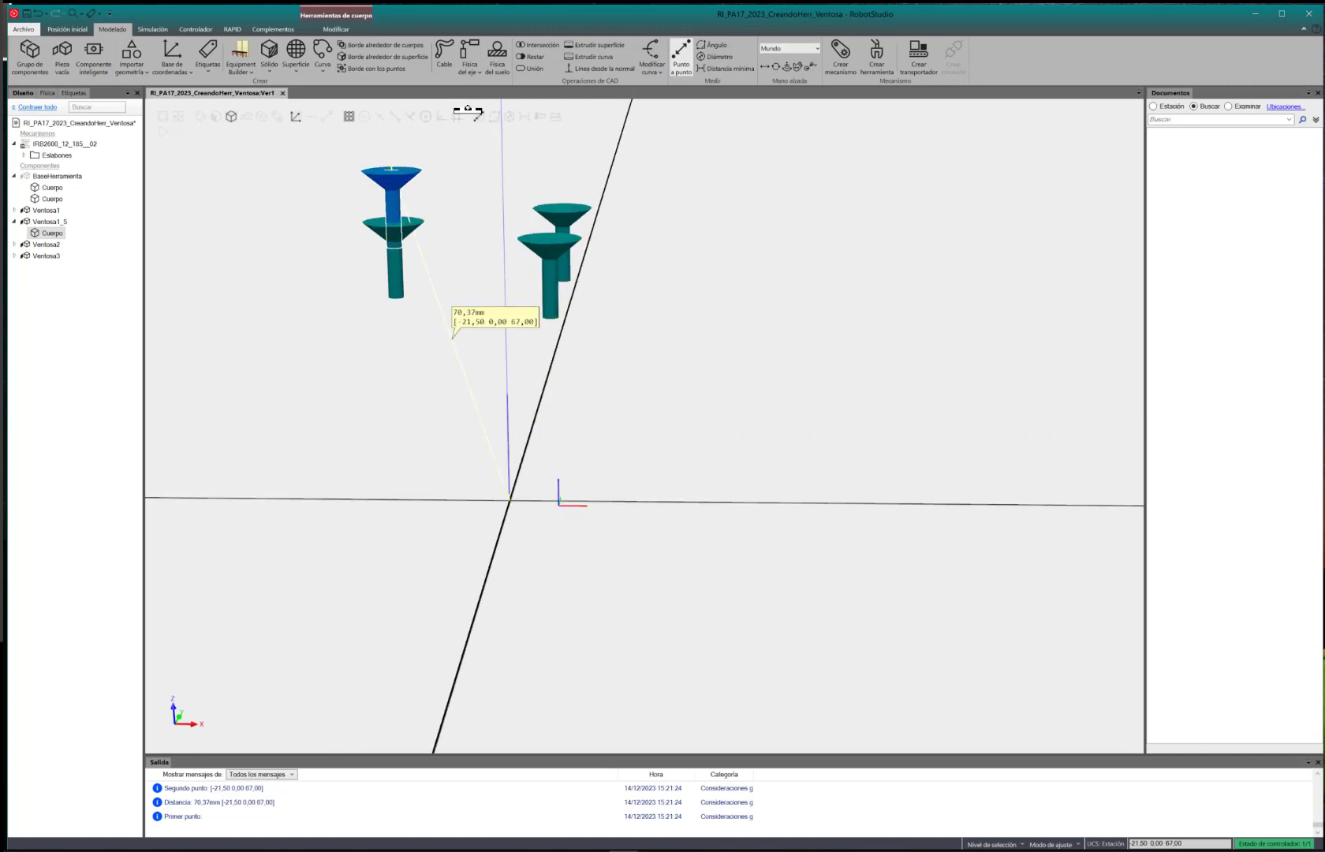
scroll(391, 176, "up", 3)
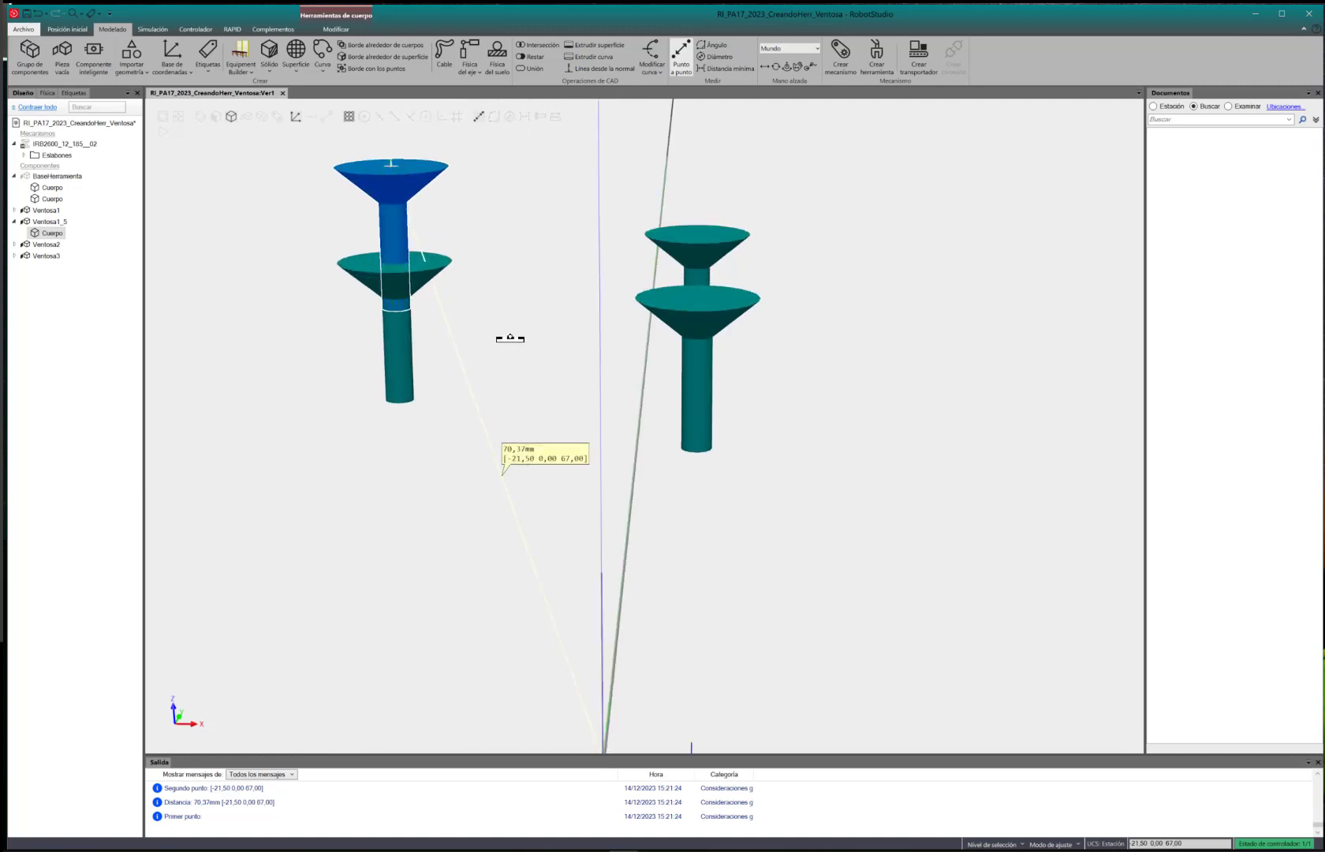
key("Escape")
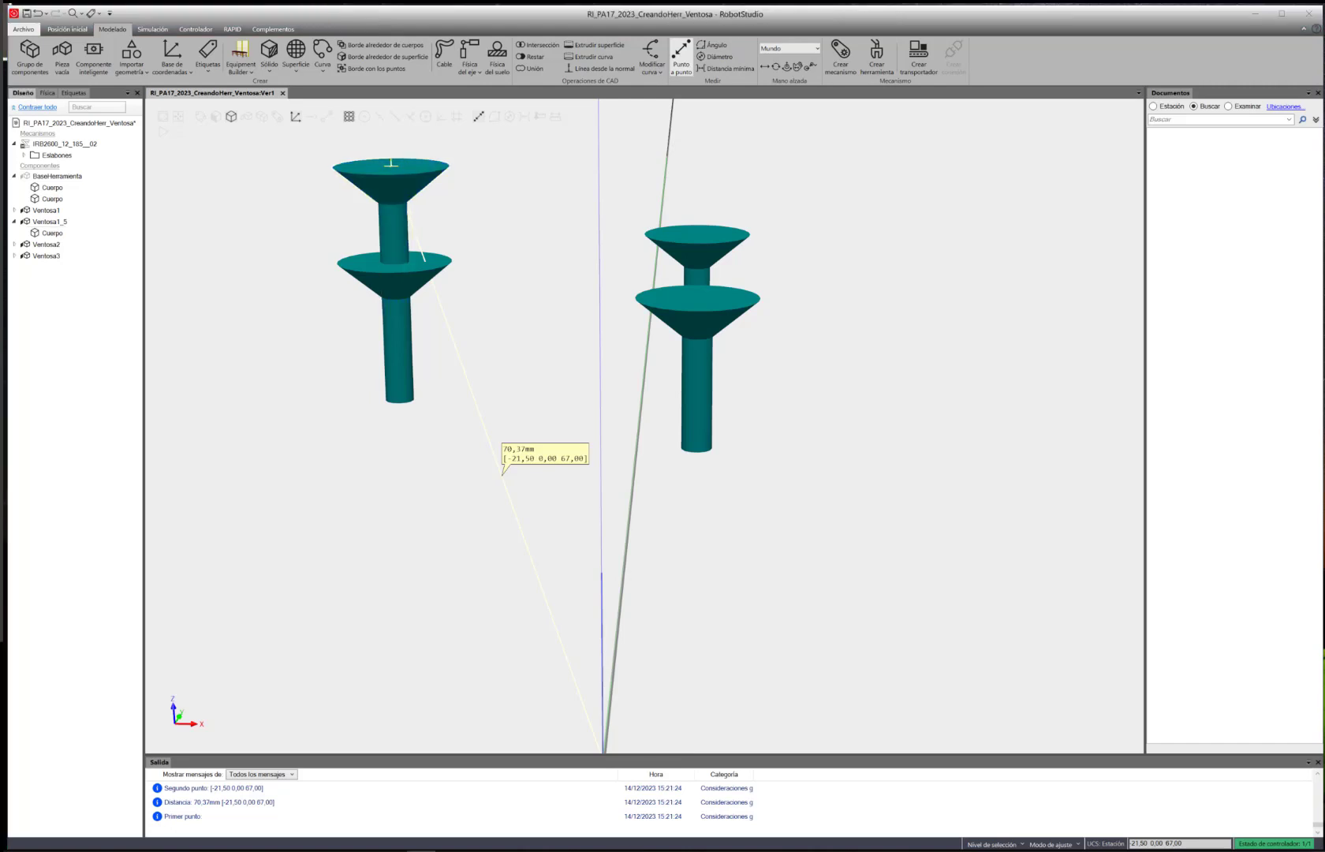
scroll(483, 284, "down", 3)
scroll(483, 284, "down", 2)
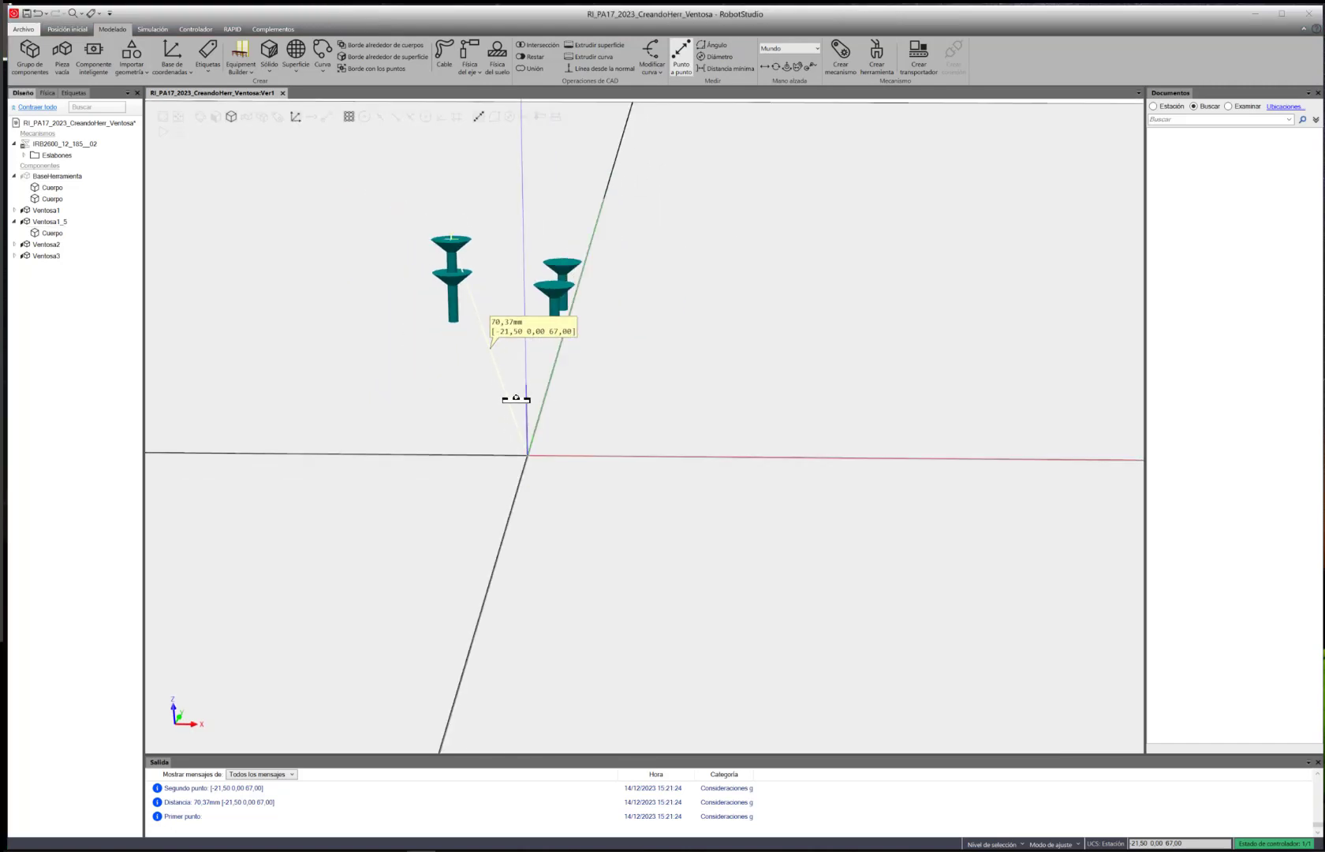
scroll(511, 364, "up", 4)
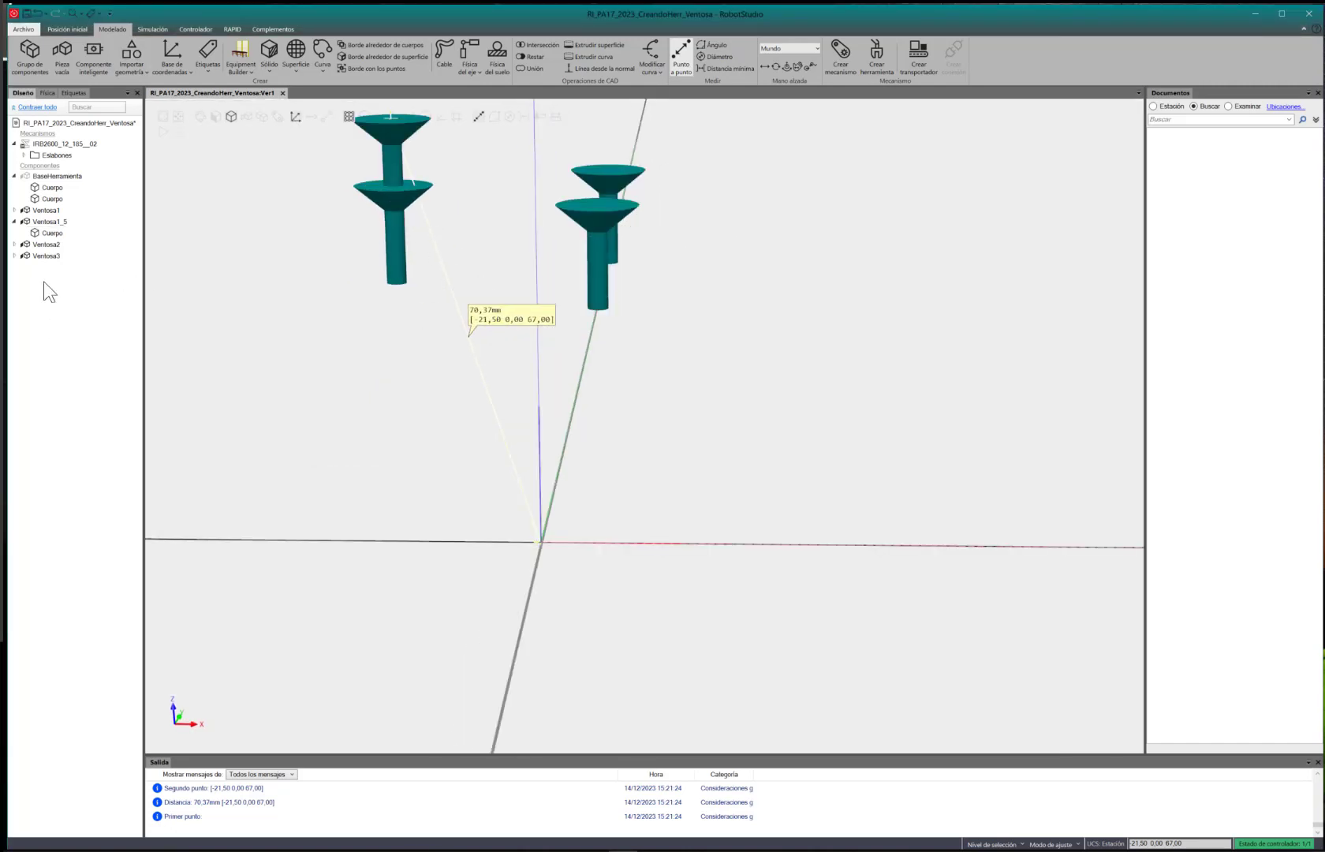
Delete Ventosa1_5, the raised copy of Ventosa1
left_click(46, 255)
left_click(46, 244)
left_click(45, 210)
left_click(45, 222)
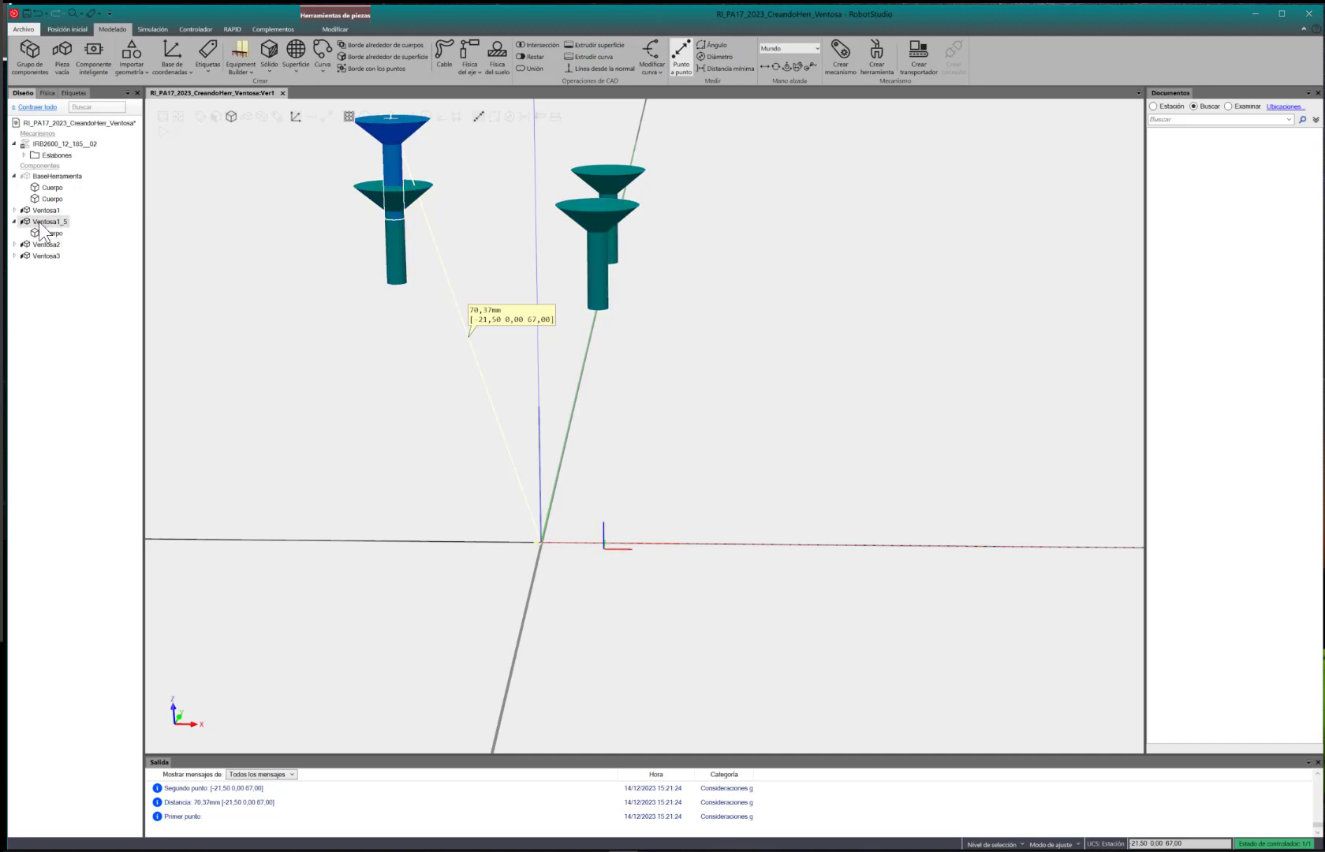
key("Delete")
Make BaseHerramienta visible again and bring the whole tool with its three suction cups into view
scroll(623, 347, "down", 2)
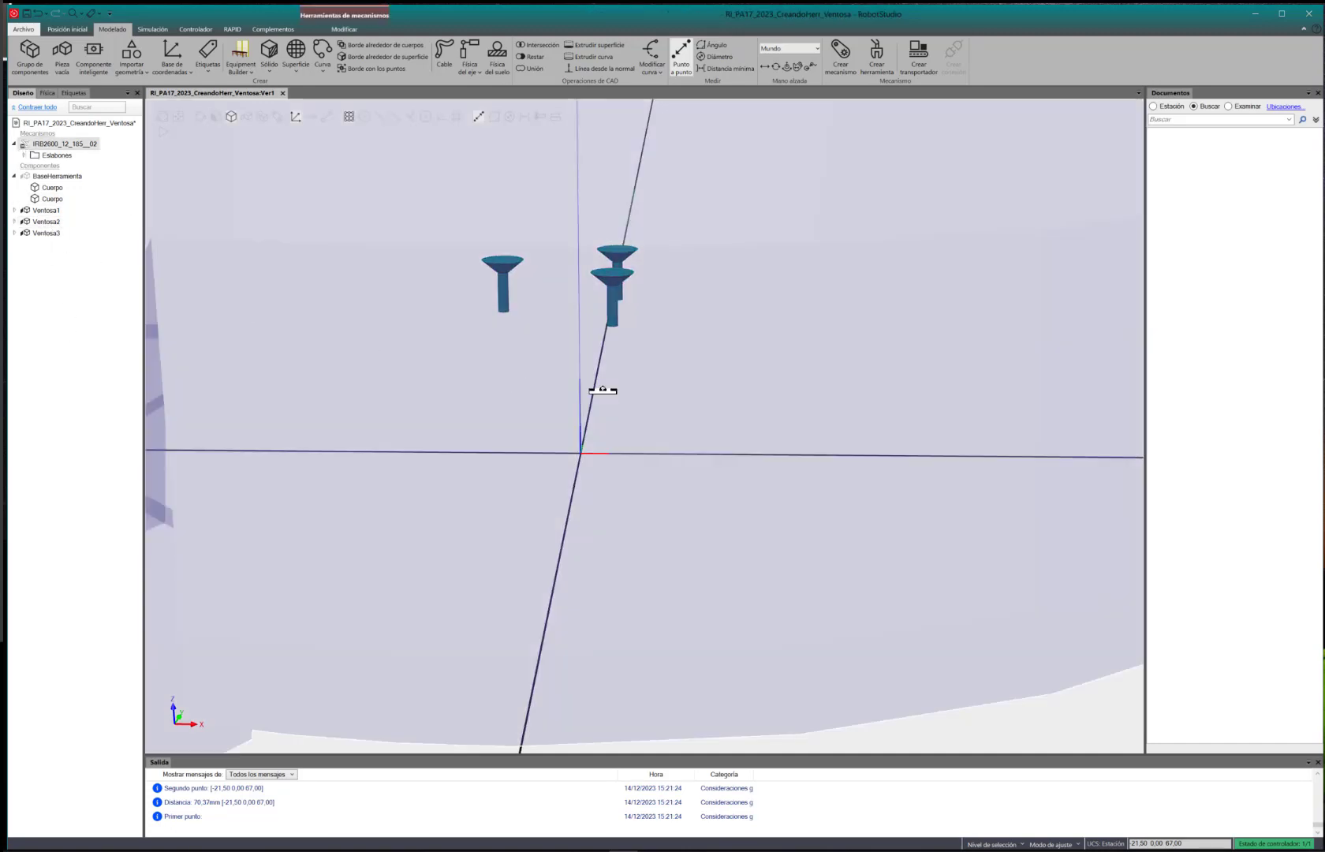
left_click(597, 387)
scroll(467, 384, "down", 3)
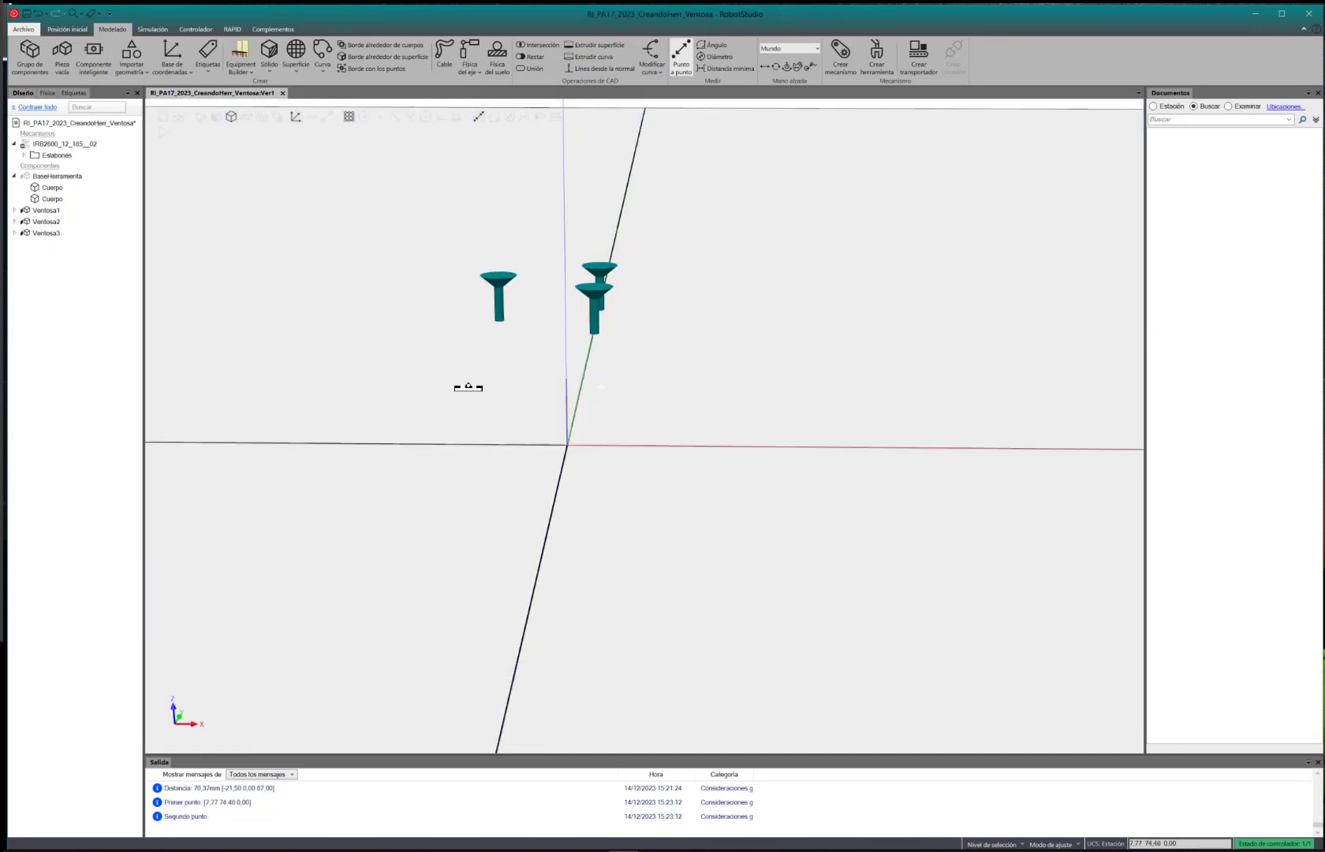
scroll(365, 347, "up", 3)
left_click(57, 178)
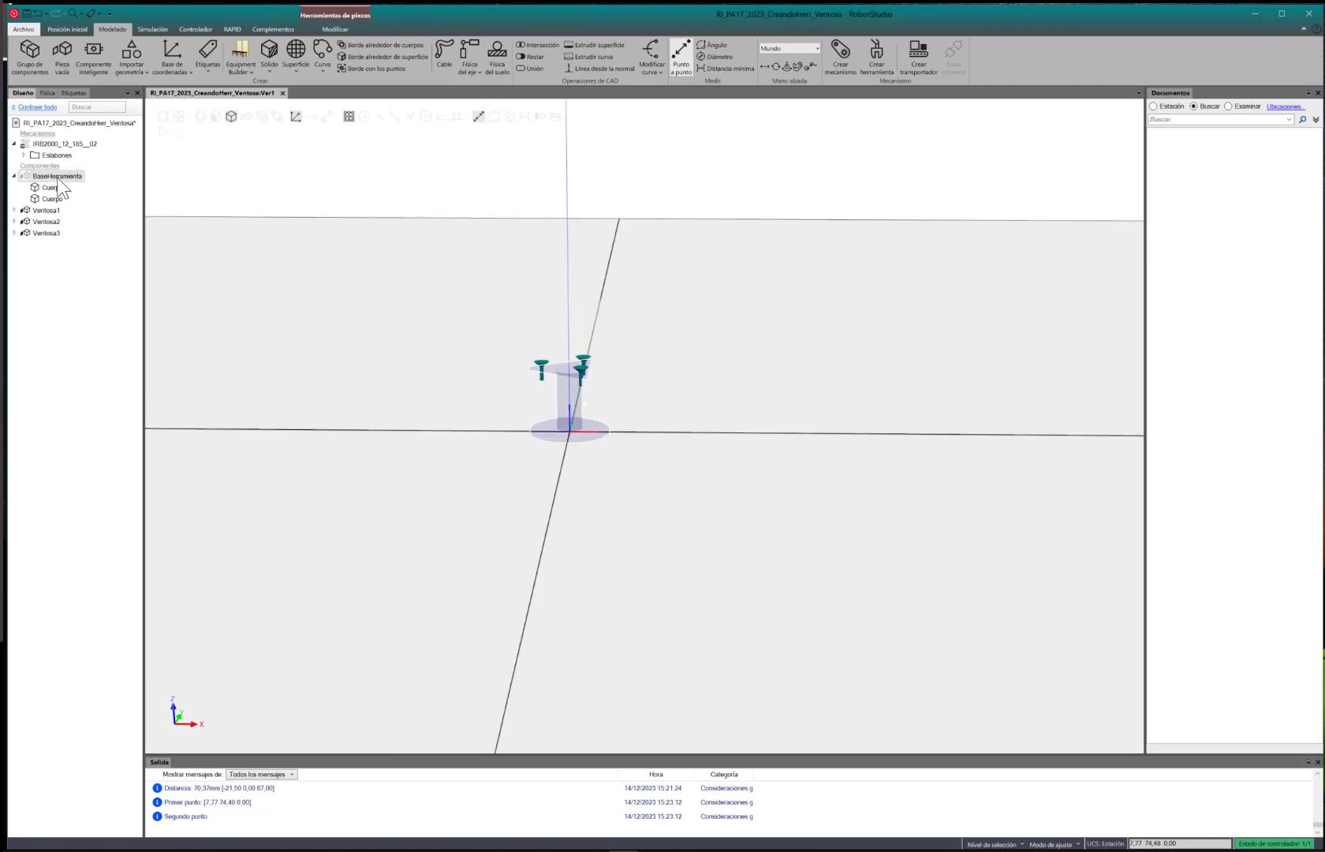
scroll(714, 432, "up", 5)
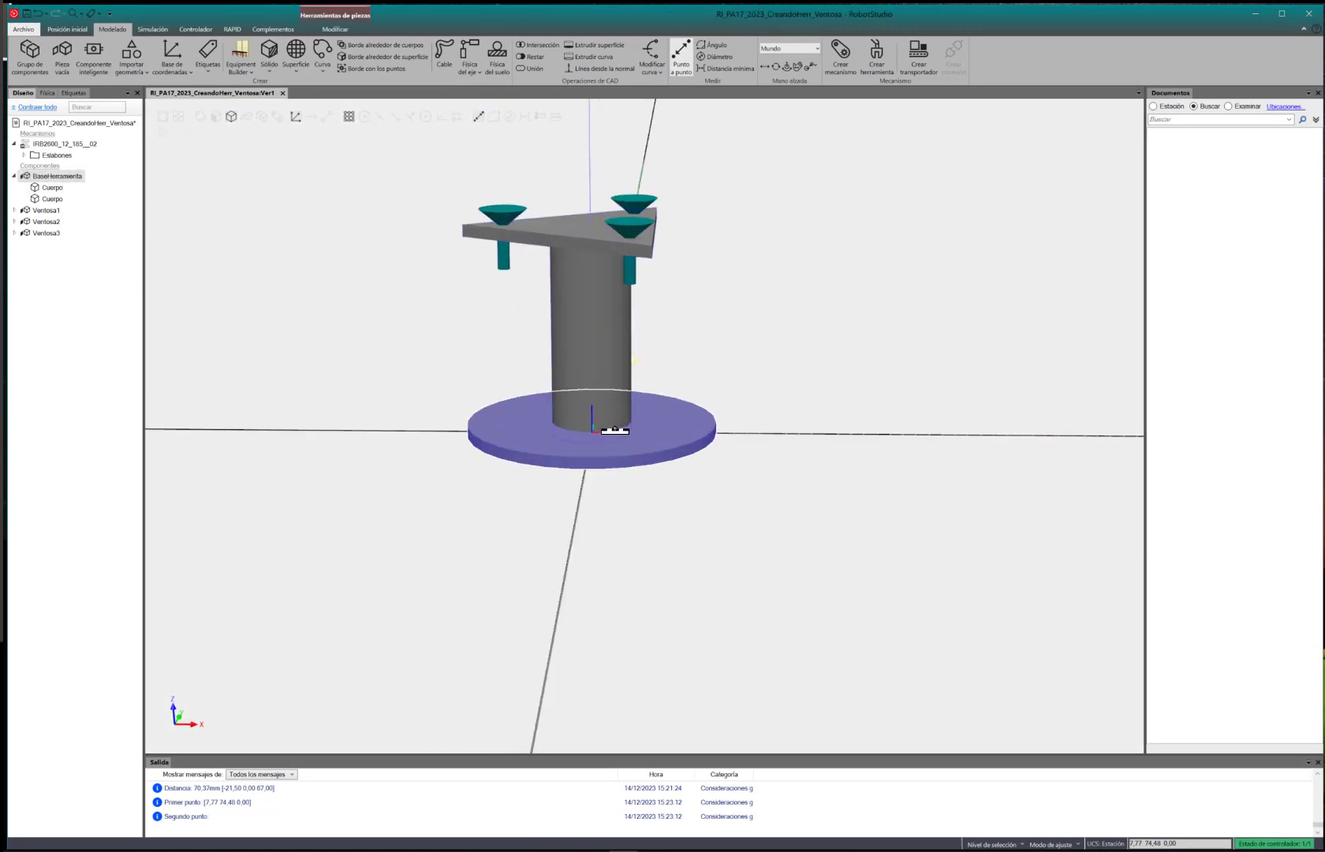
scroll(714, 434, "up", 2)
left_click_drag(746, 412, 730, 431, "ctrl+shift")
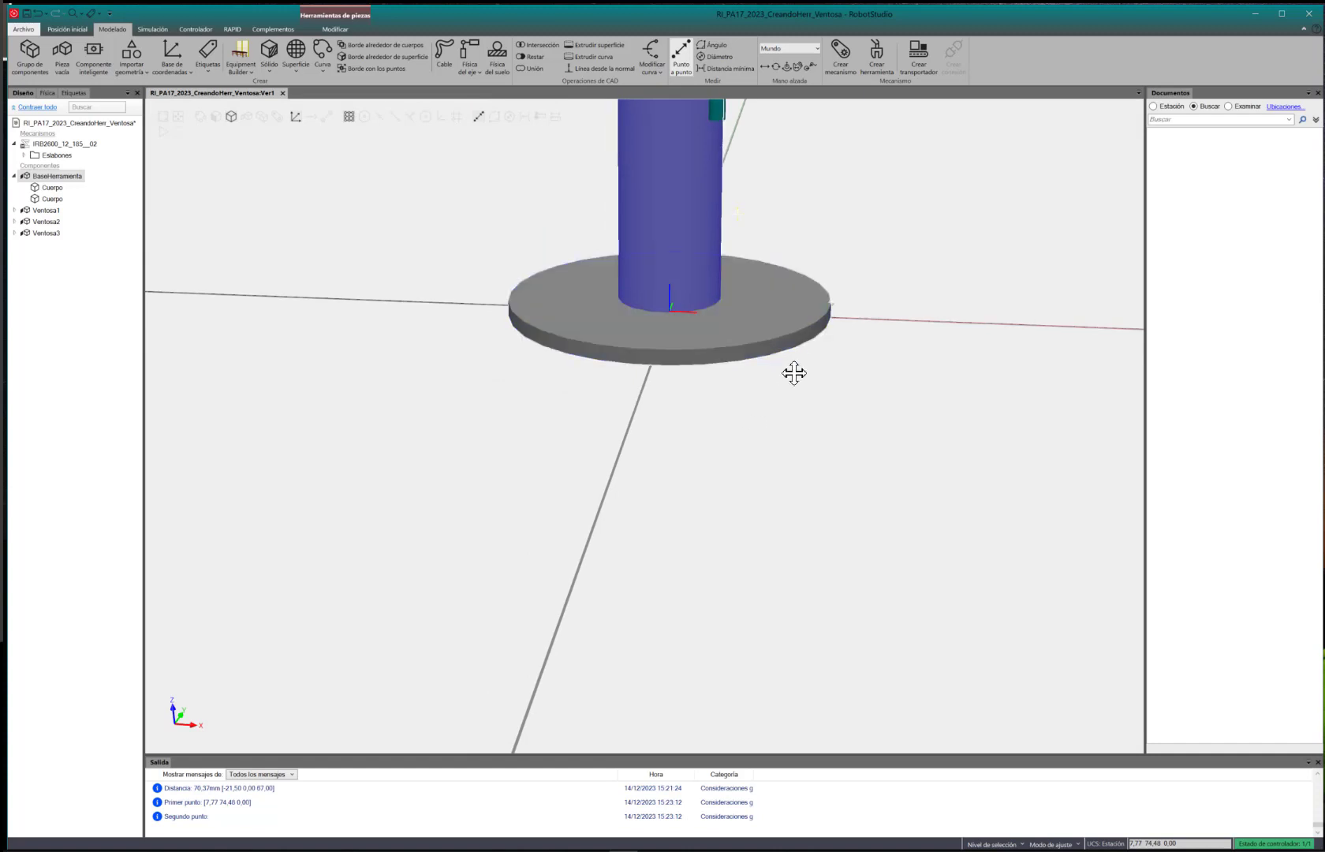
left_click_drag(793, 373, 772, 458, "ctrl")
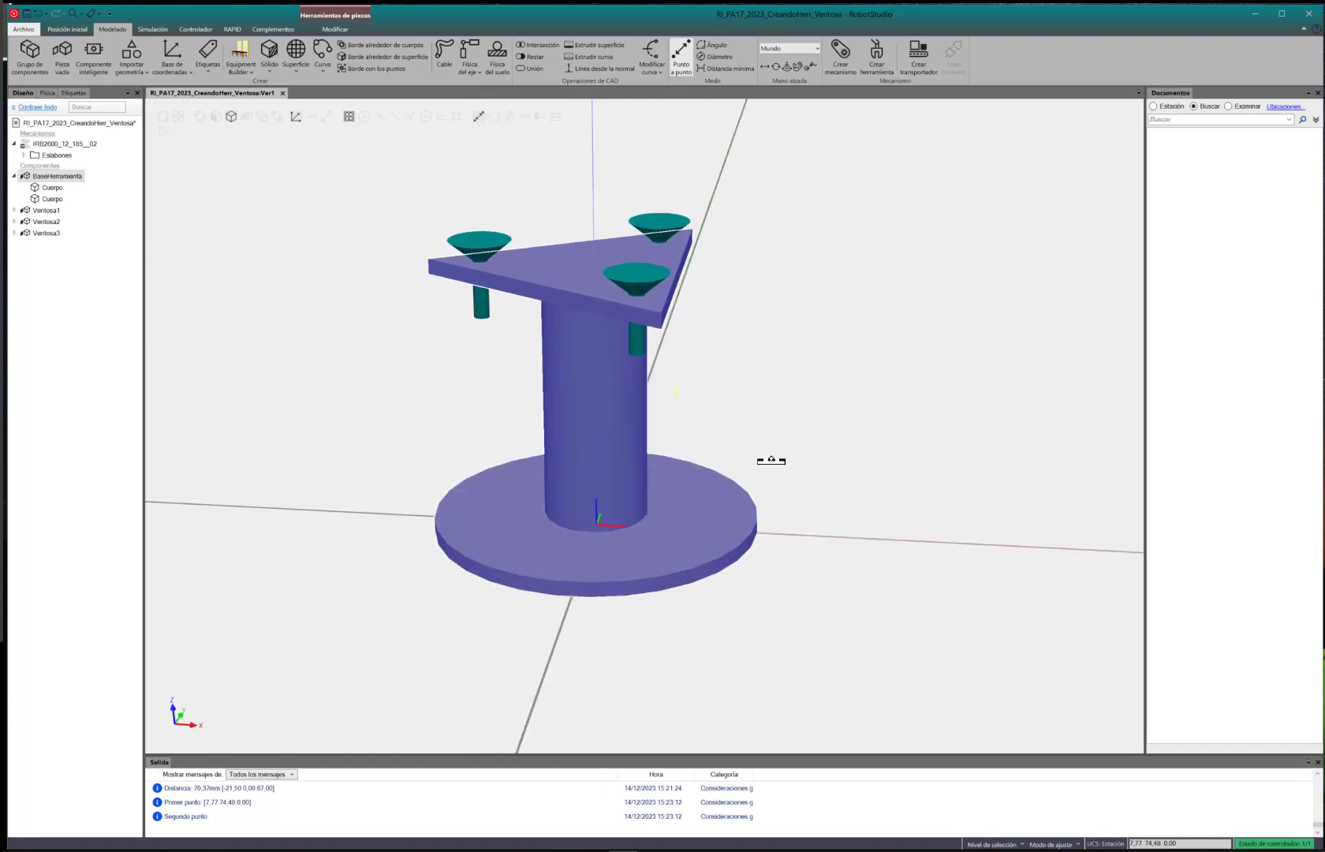
left_click(880, 60)
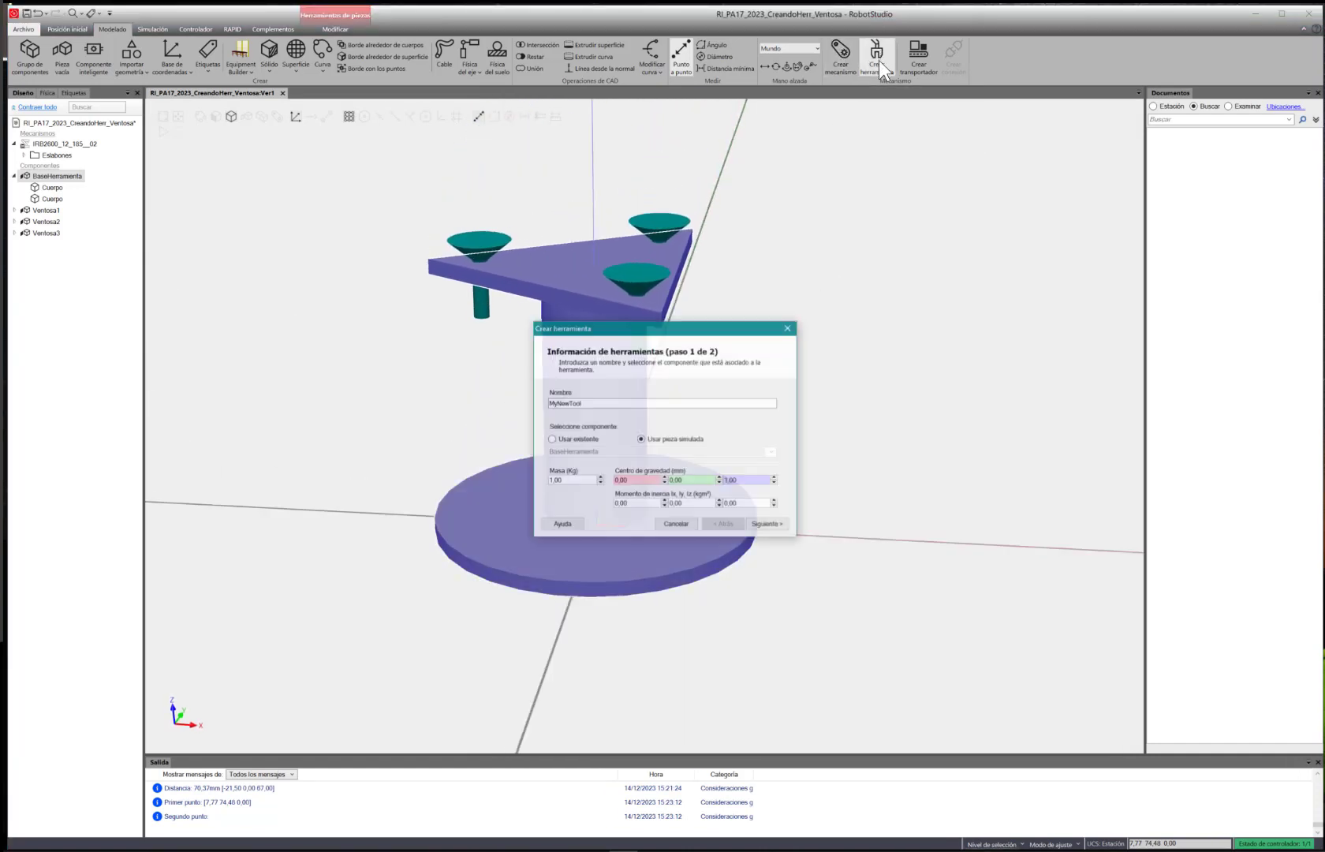
left_click(592, 402)
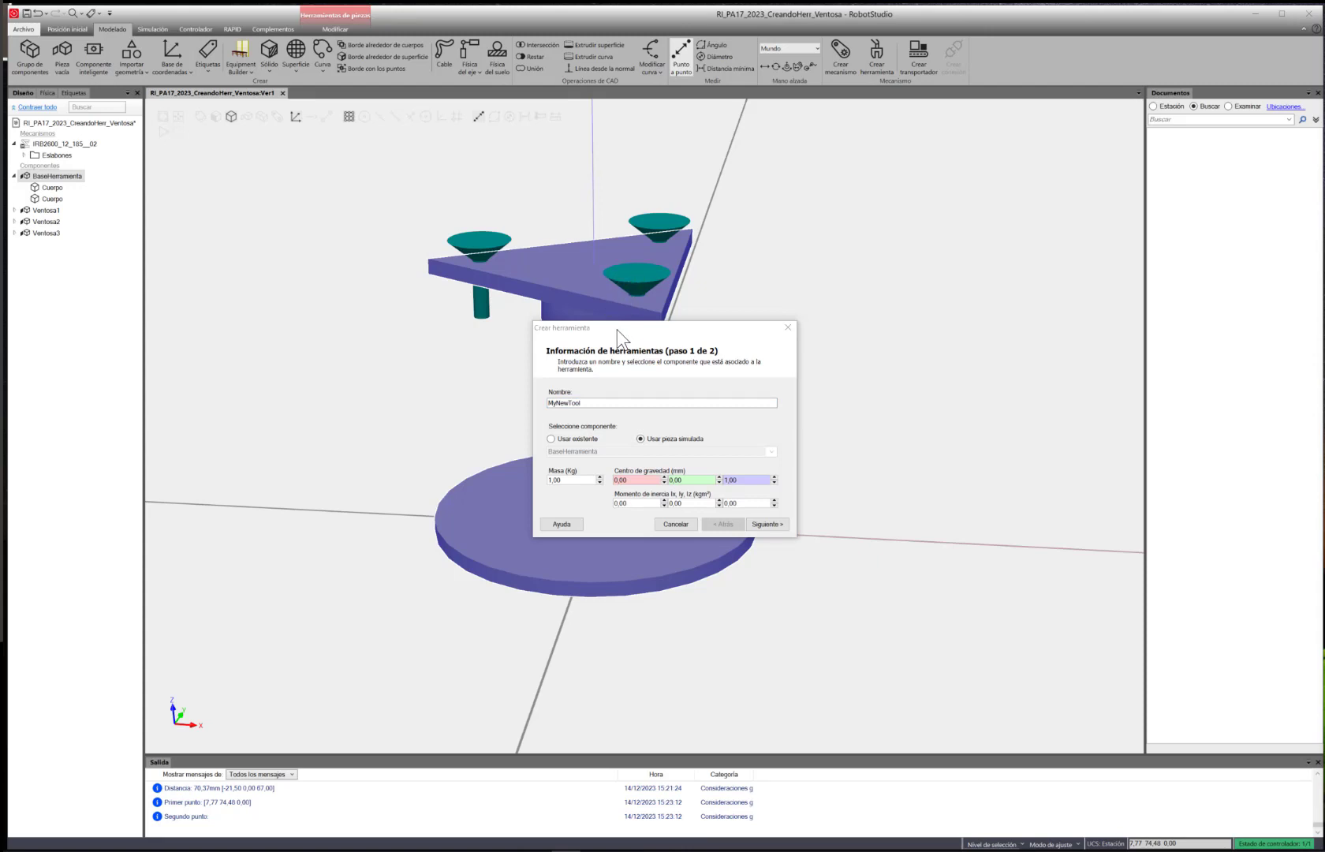
left_click_drag(617, 329, 510, 322)
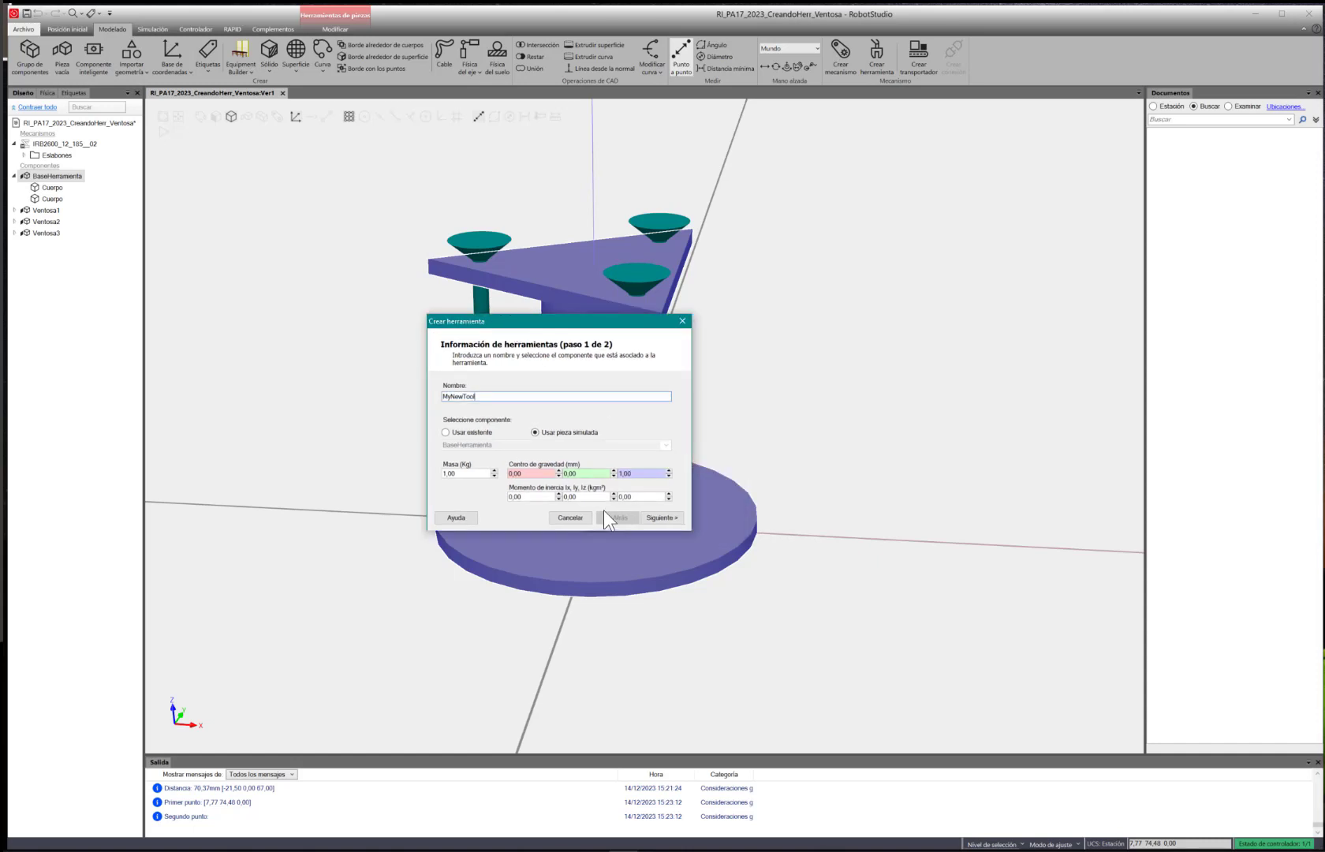
left_click(682, 321)
Create a component group in the station and name it VENTOSA
left_click(13, 176)
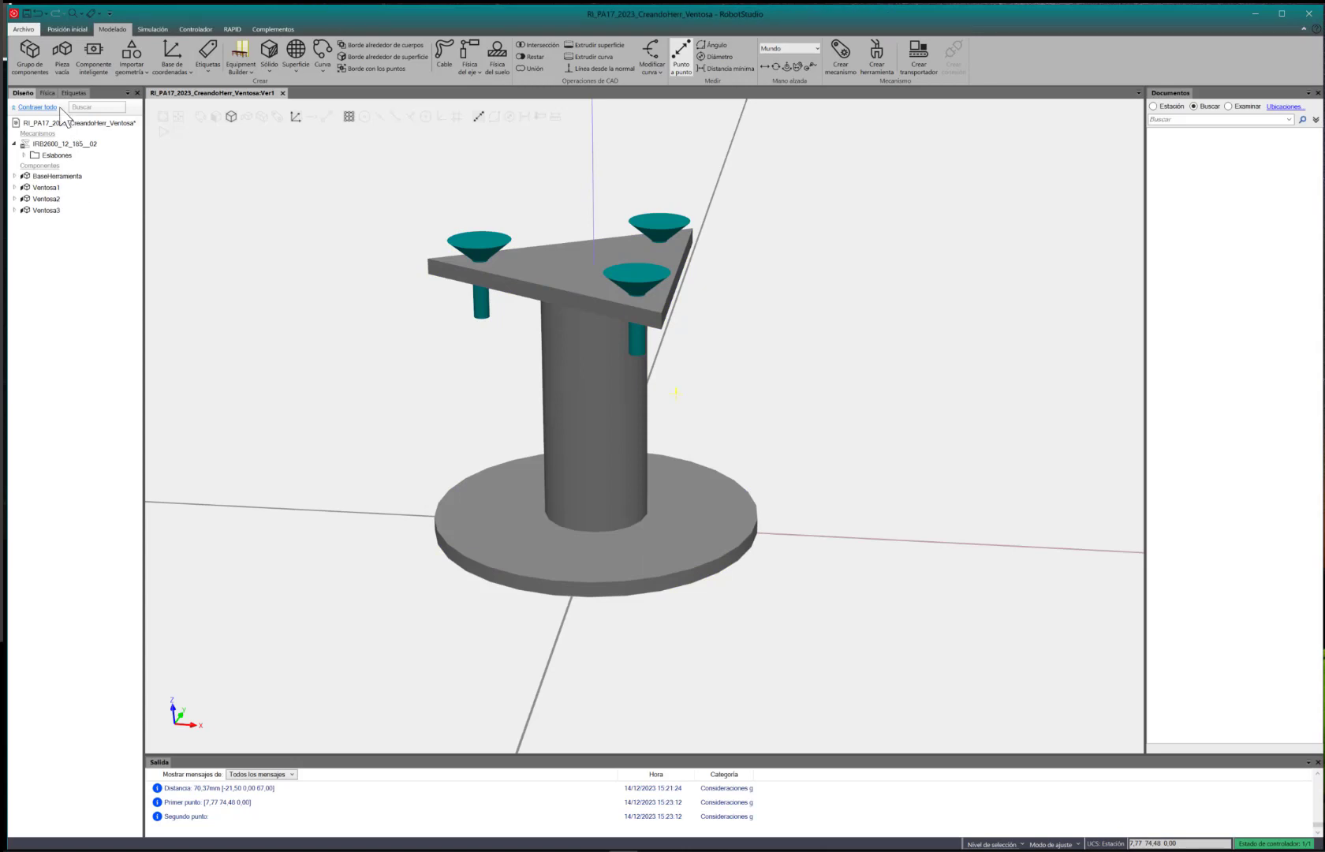
left_click(26, 69)
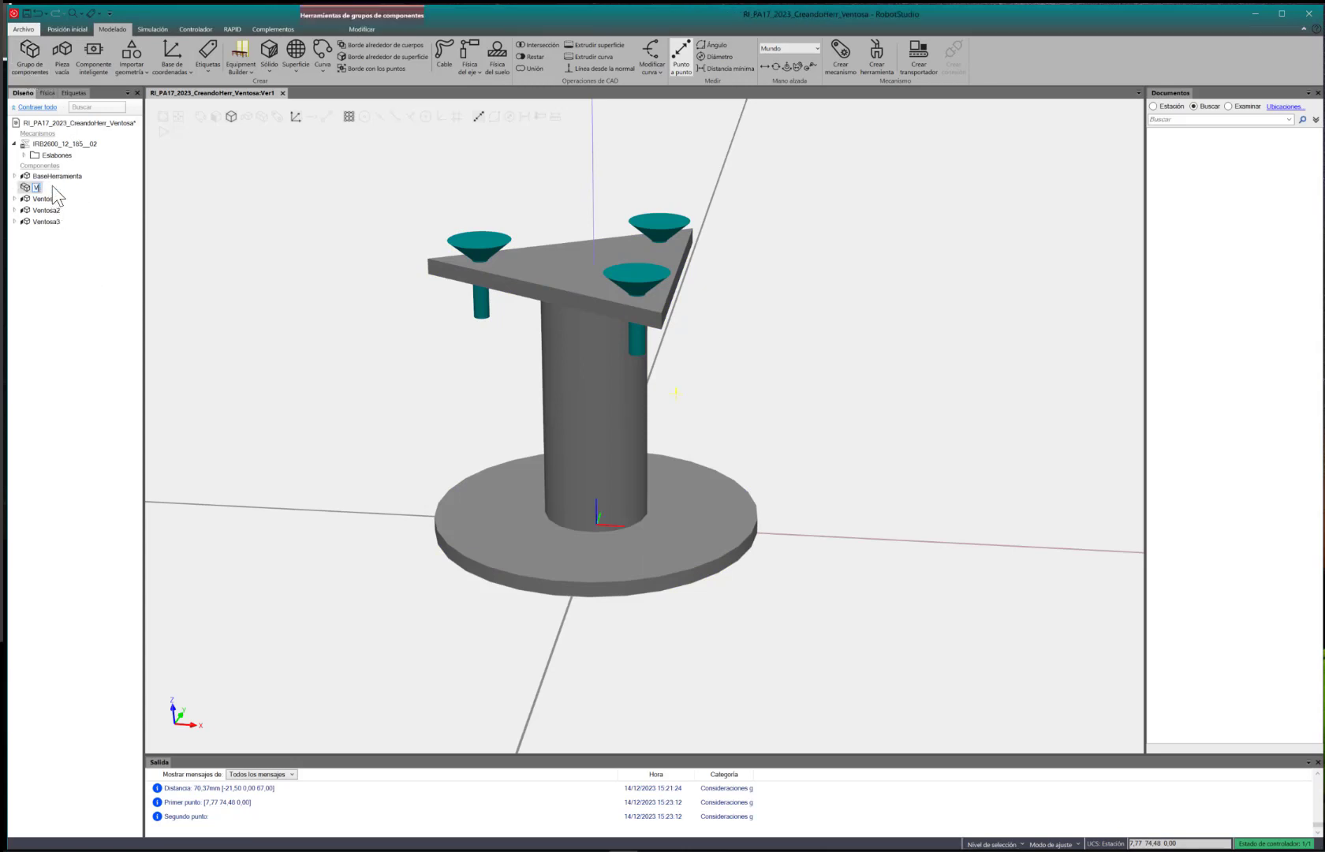
type("ENTO")
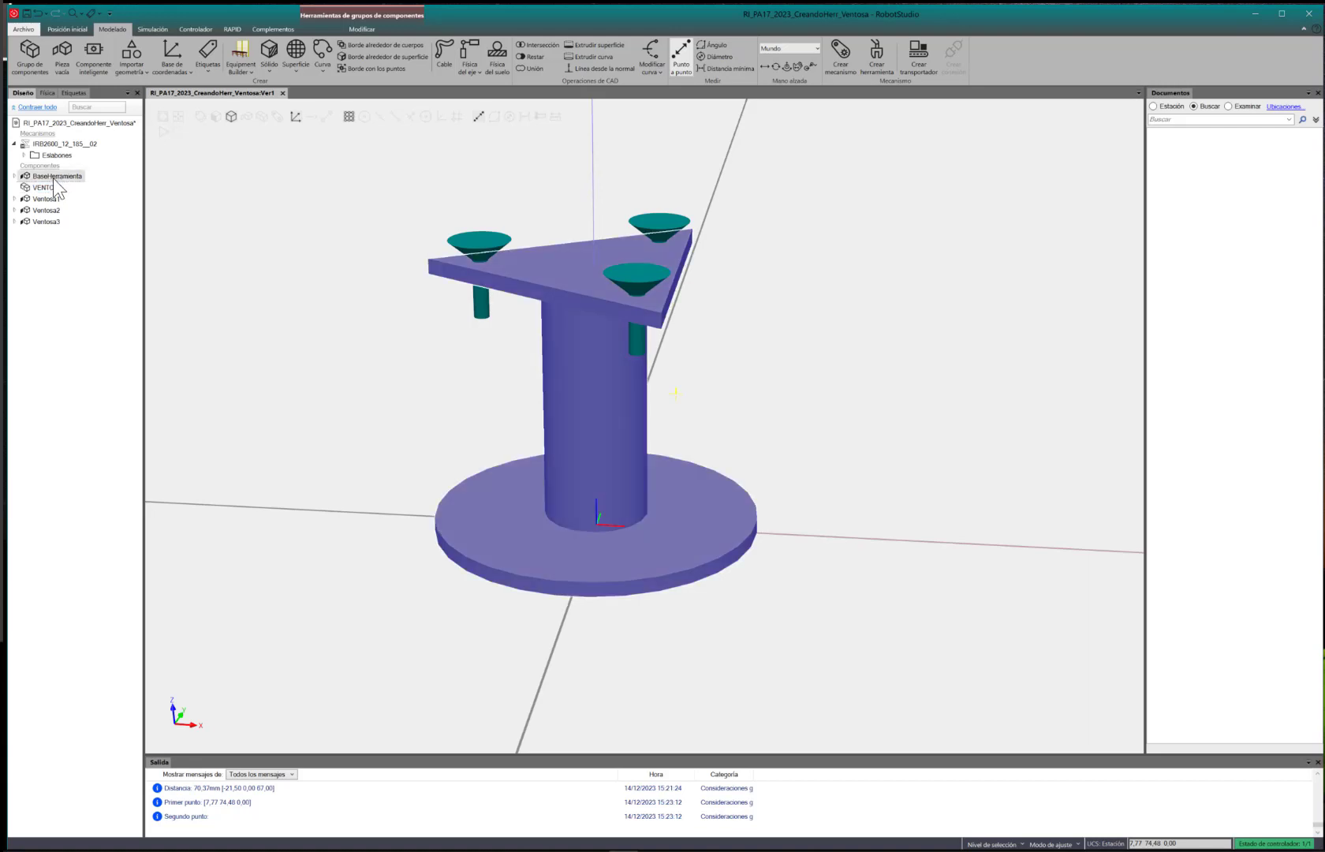
type("SA")
key("Return")
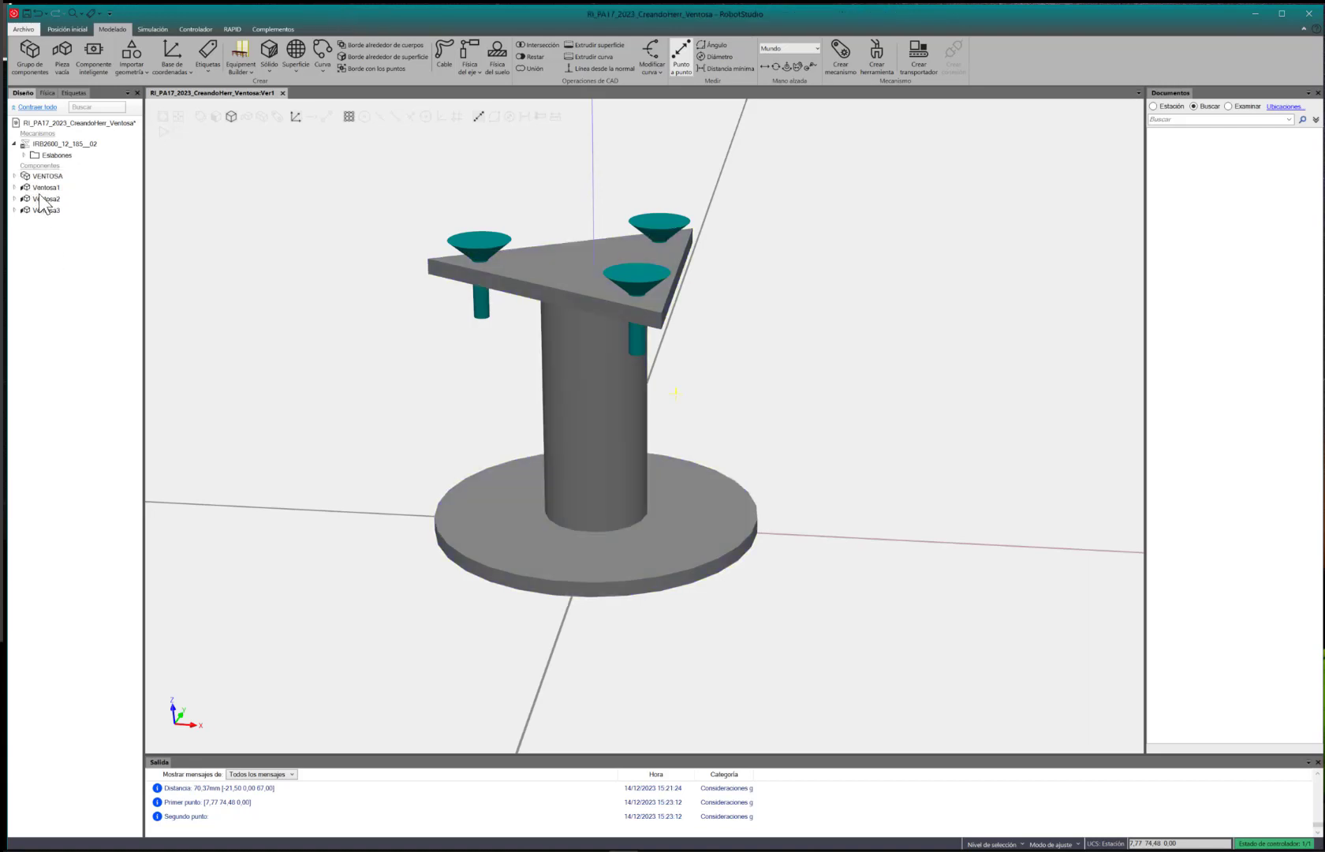
Move BaseHerramienta, Ventosa1, Ventosa2 and Ventosa3 into the VENTOSA group and check the group's contents
left_click_drag(40, 198, 41, 178)
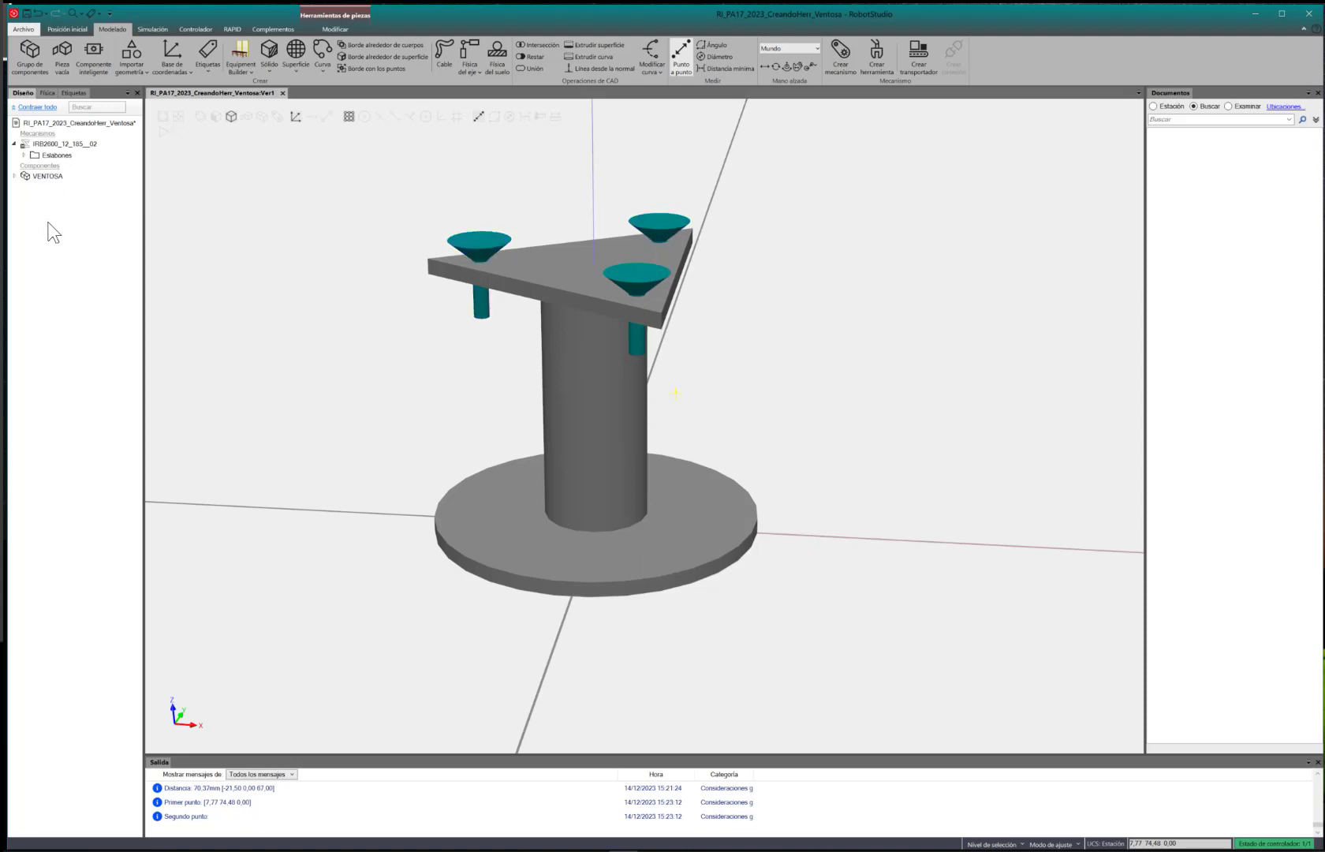
left_click(14, 176)
left_click(24, 187)
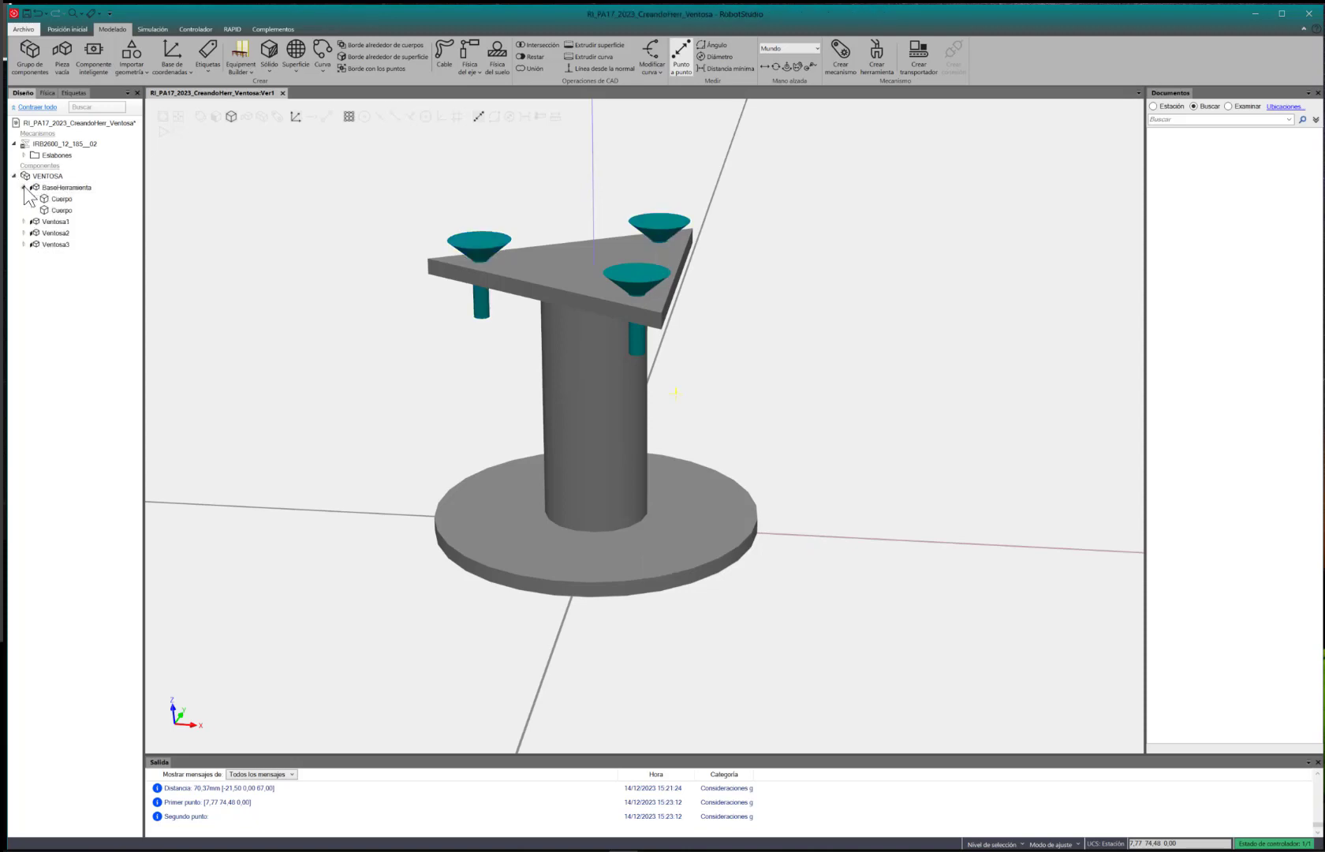
left_click(24, 221)
left_click(23, 266)
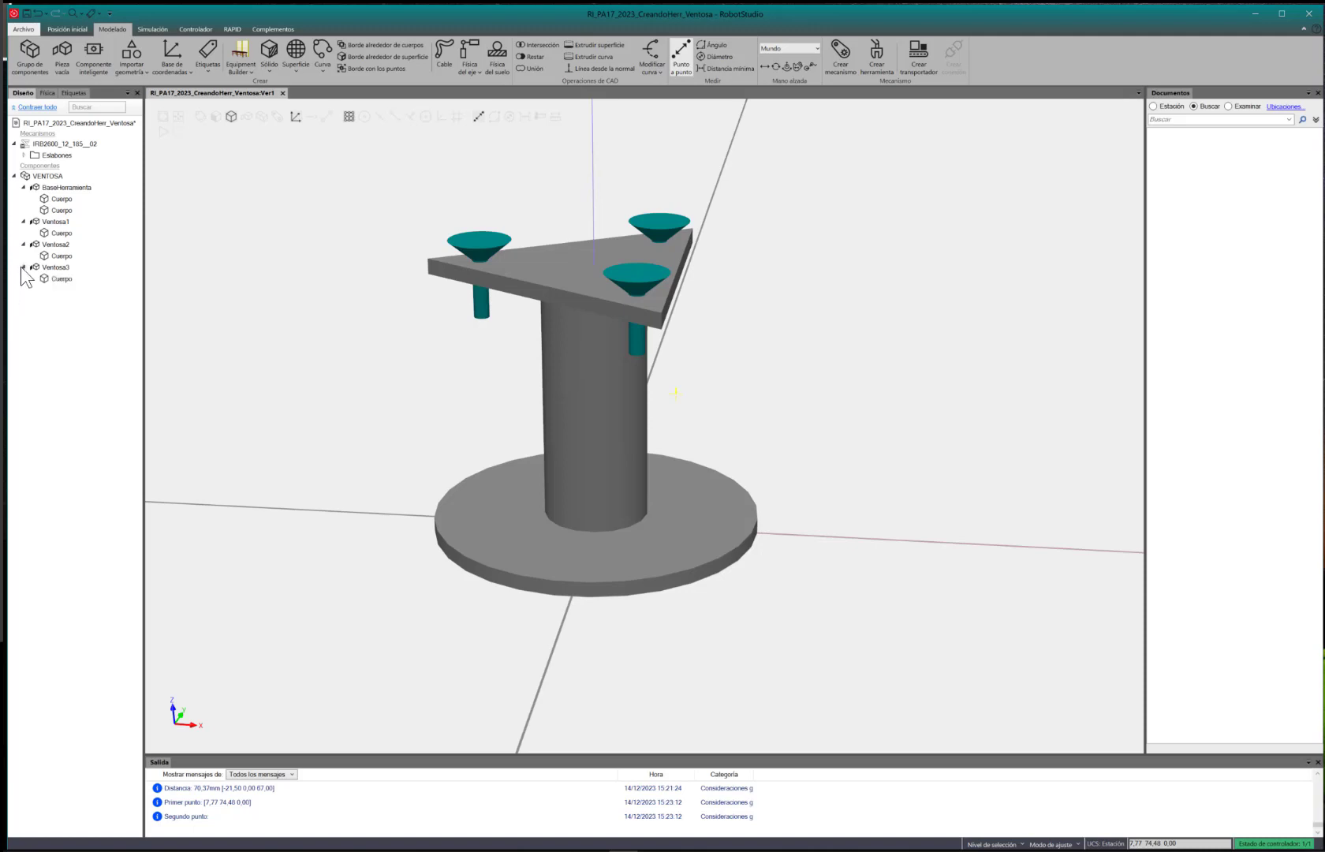
left_click(14, 176)
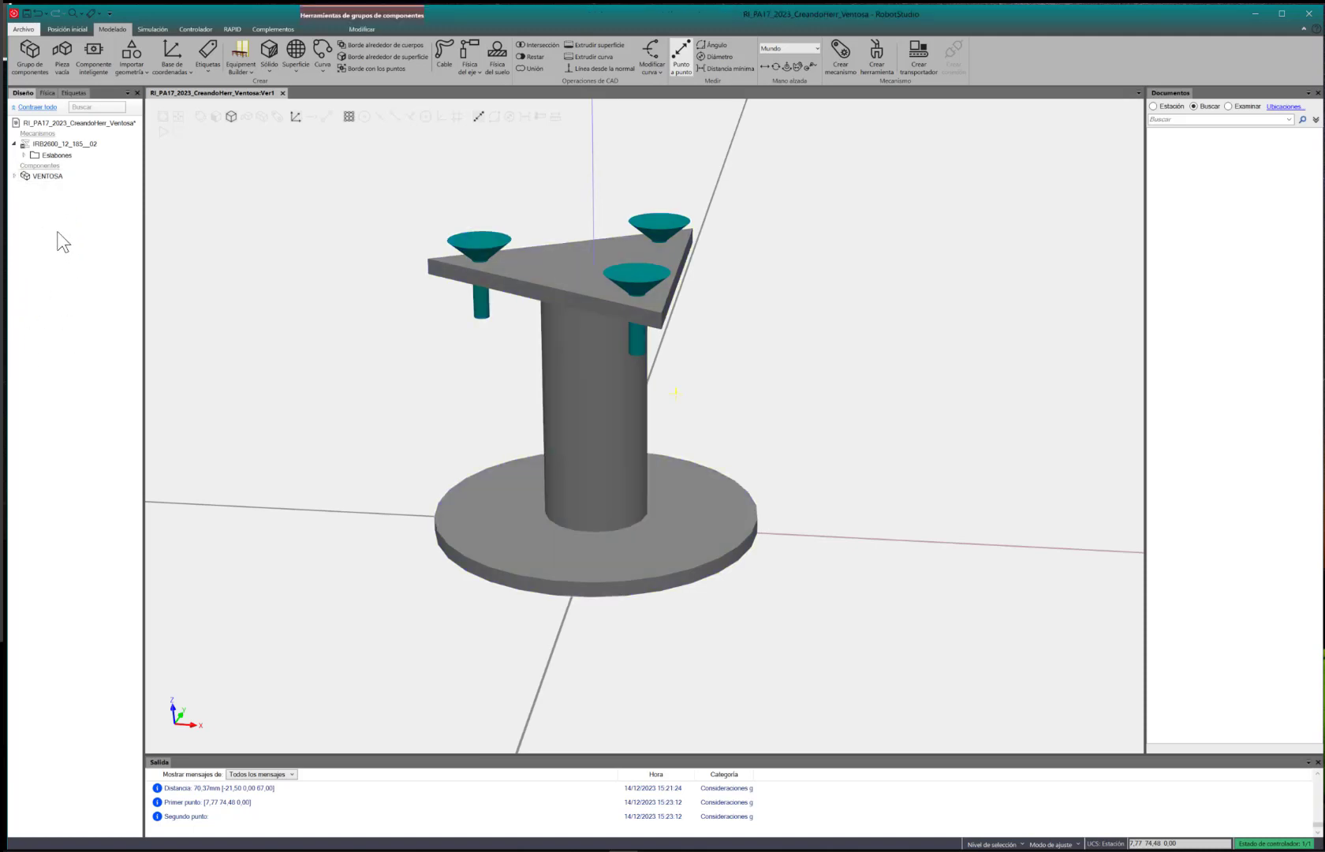
Start creating a tool named MyVENTOSA and set it to use an existing component
scroll(560, 254, "up", 1)
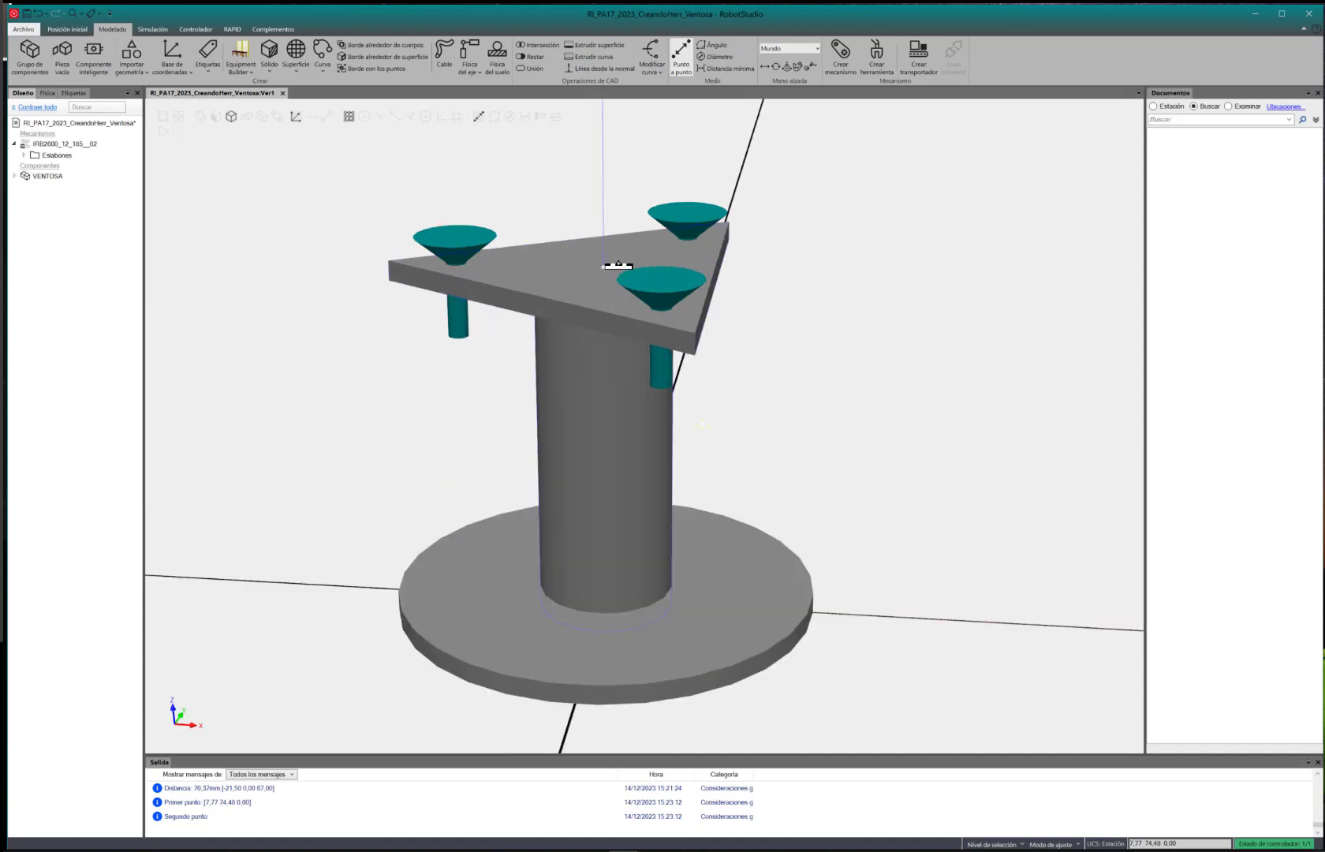
left_click_drag(617, 252, 594, 306, "ctrl")
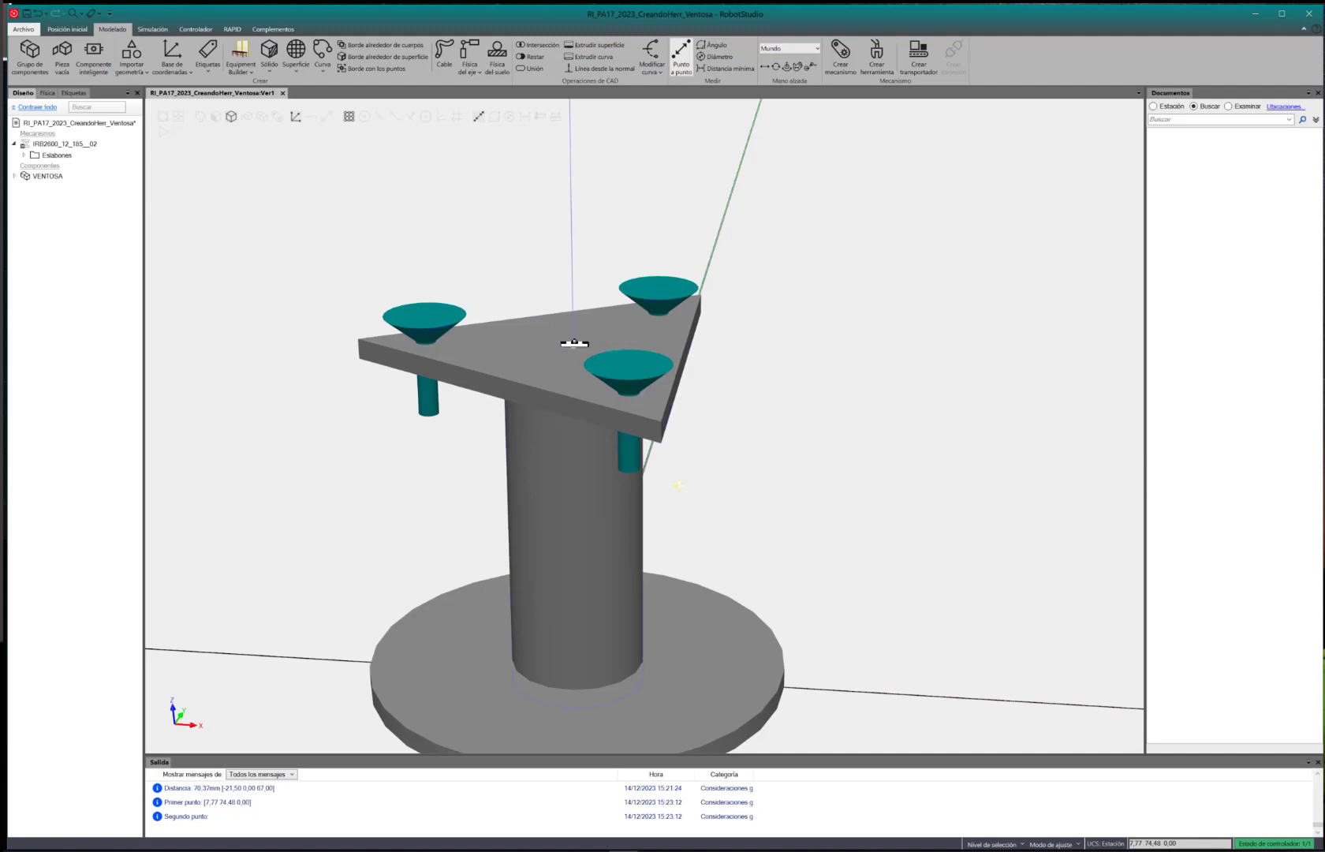
scroll(552, 378, "down", 3)
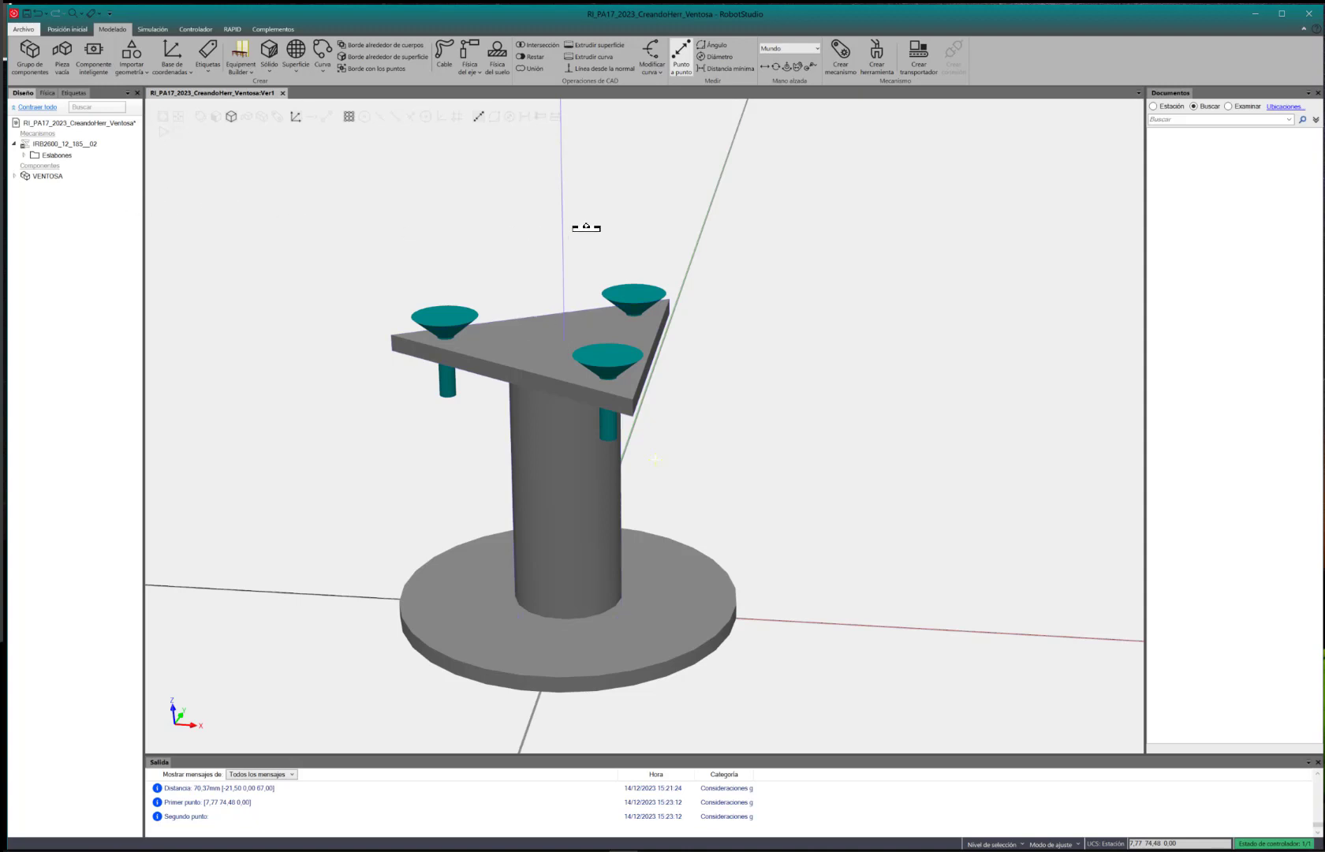
left_click(14, 176)
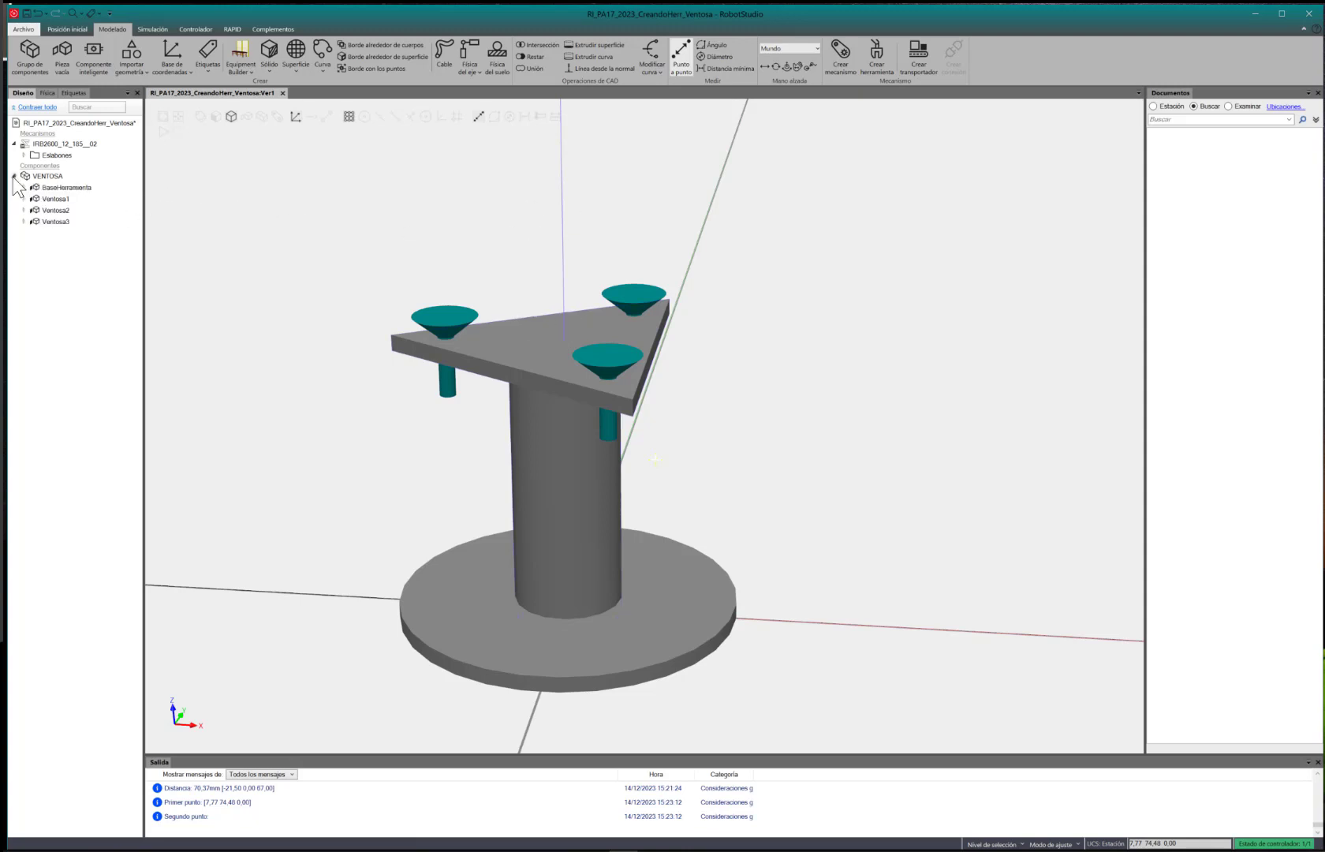
left_click(14, 176)
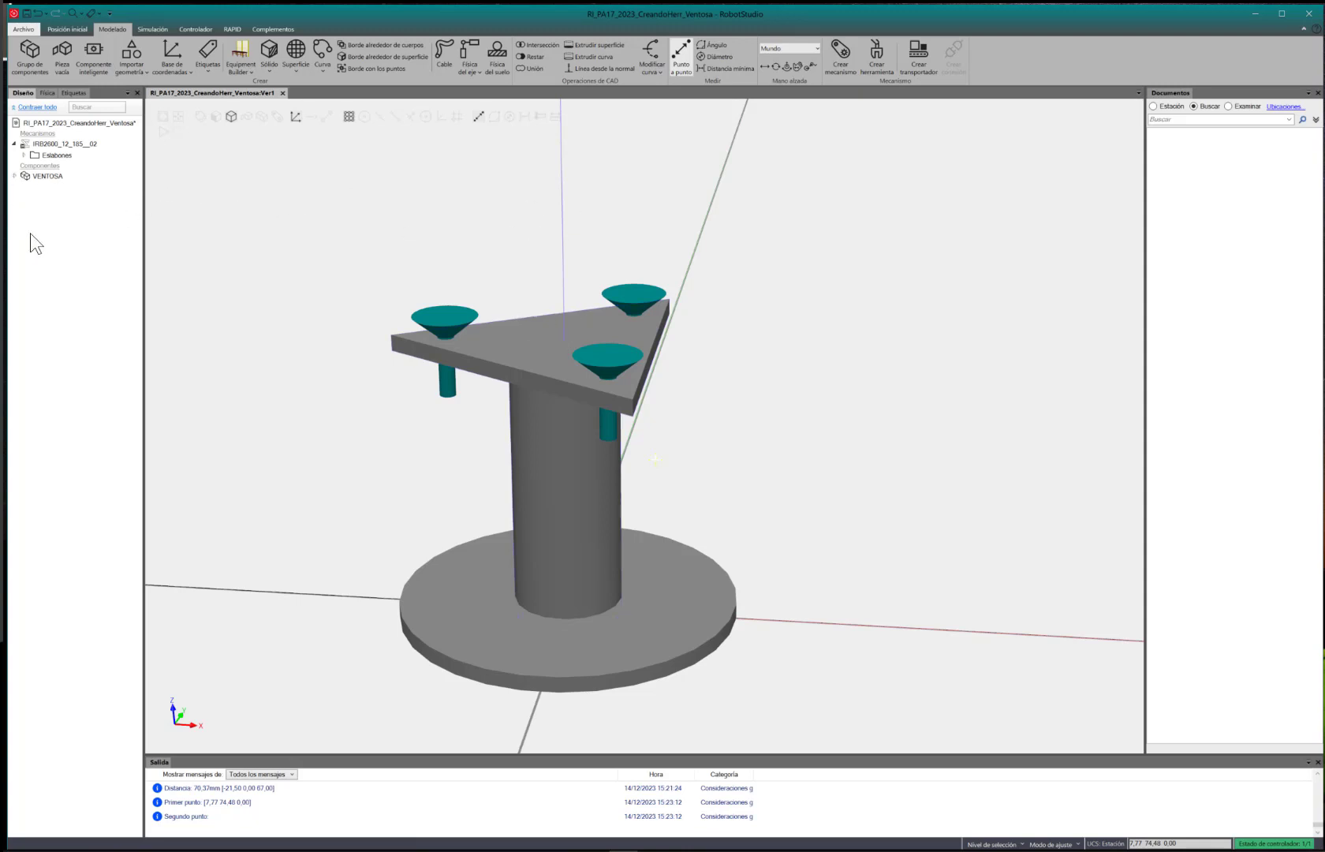
left_click(875, 60)
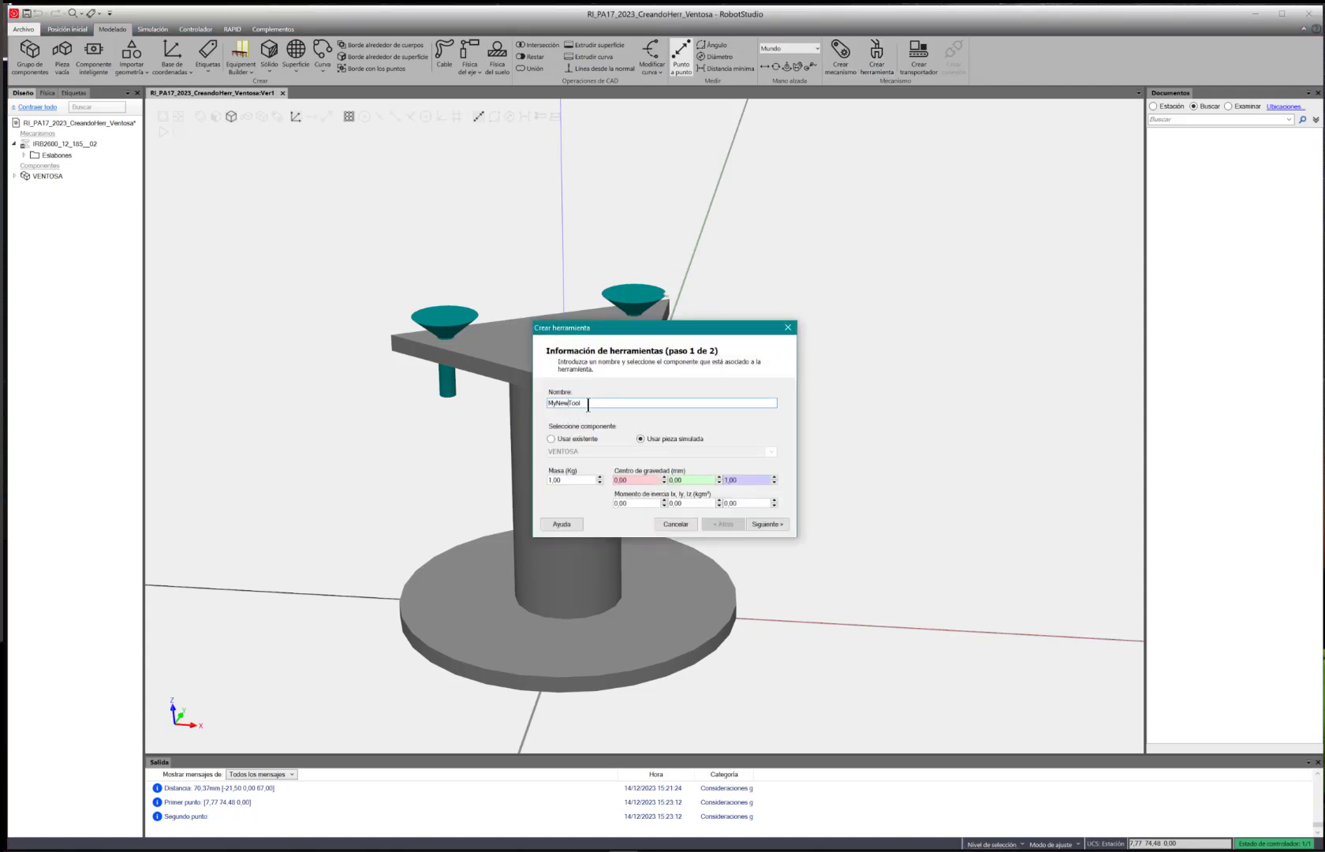
left_click_drag(556, 404, 616, 405)
type("VENTOSA")
left_click(570, 440)
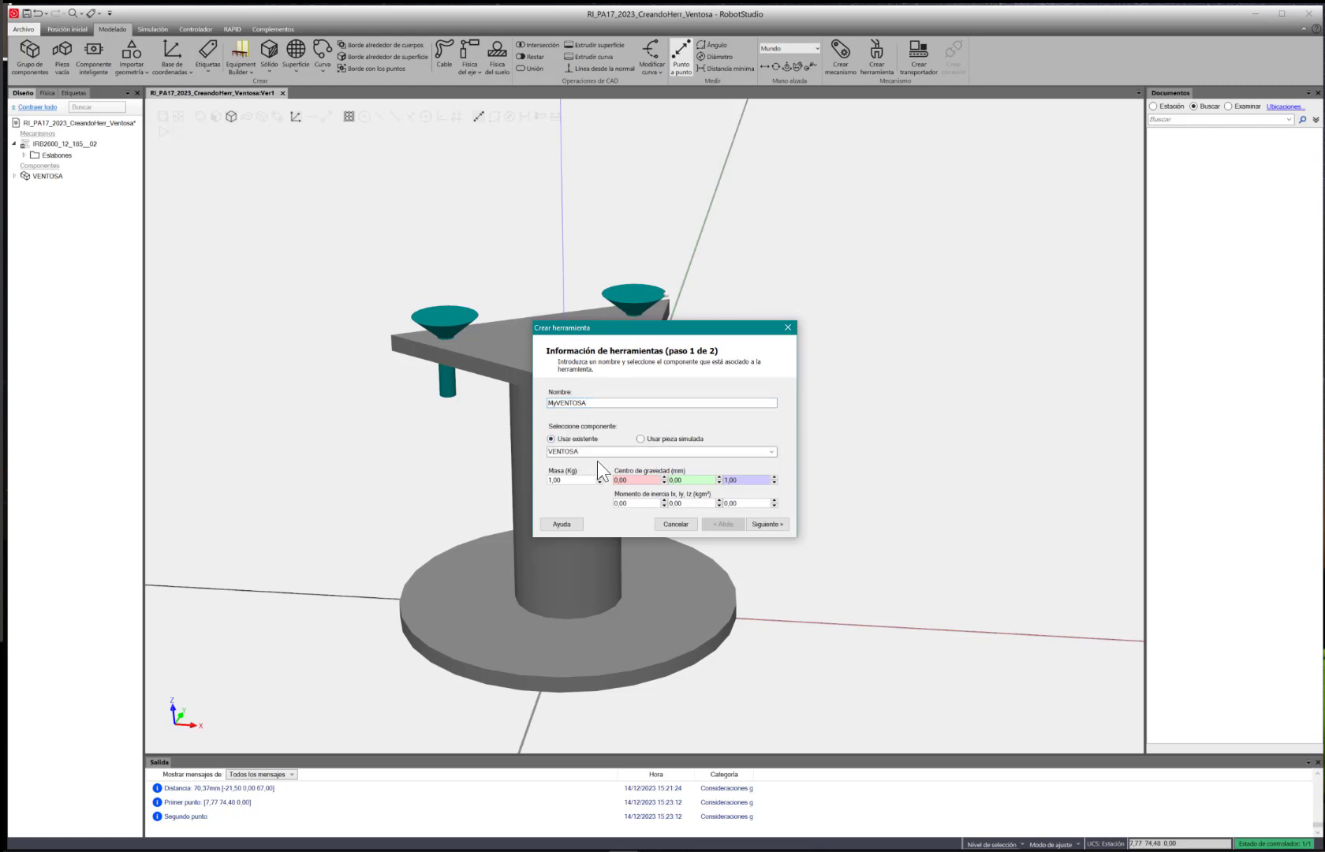
Assign the VENTOSA group as the tool's component, set its mass to 0,7 kg and continue to the TCP information
double_click(607, 452)
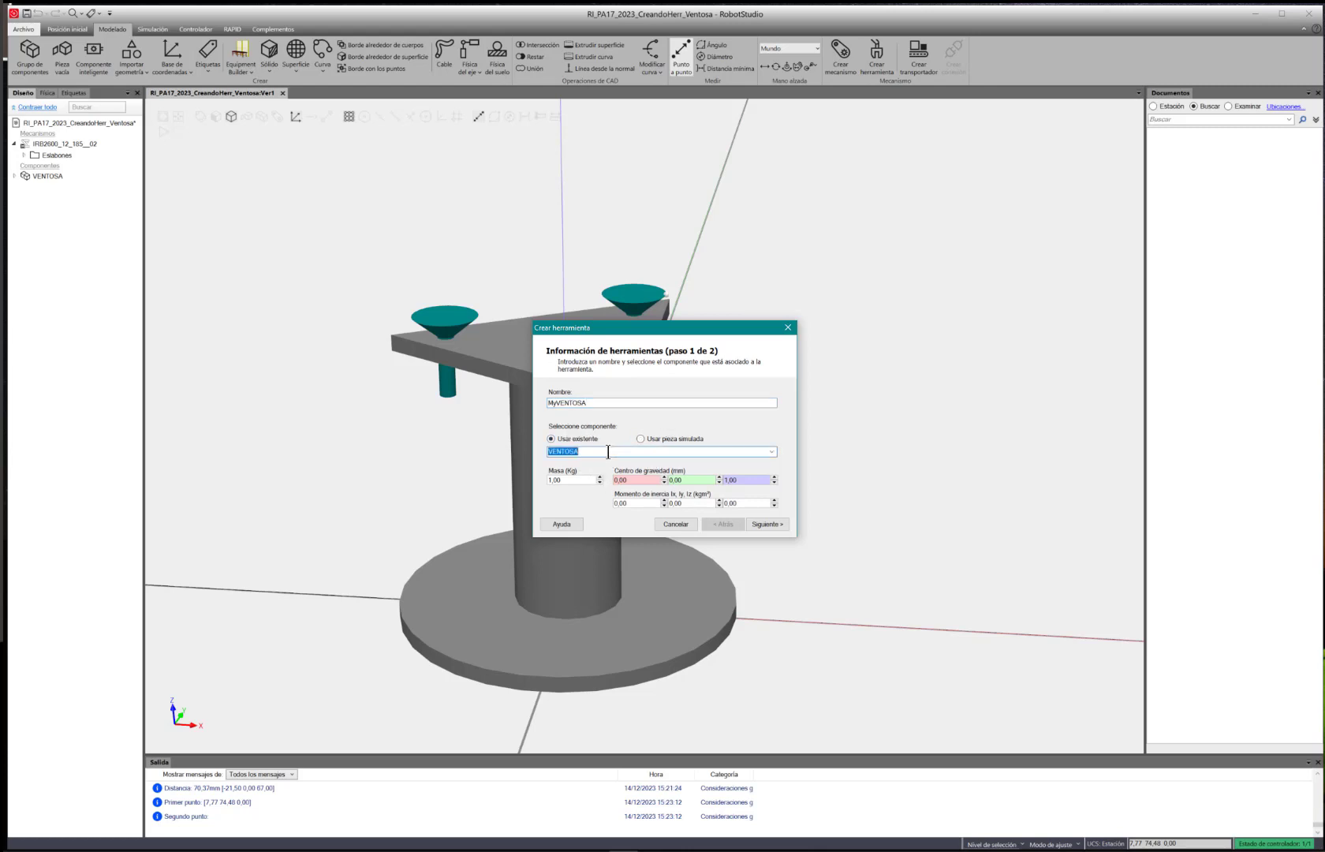
left_click(771, 453)
left_click(771, 452)
left_click(771, 453)
left_click(771, 453)
left_click(772, 452)
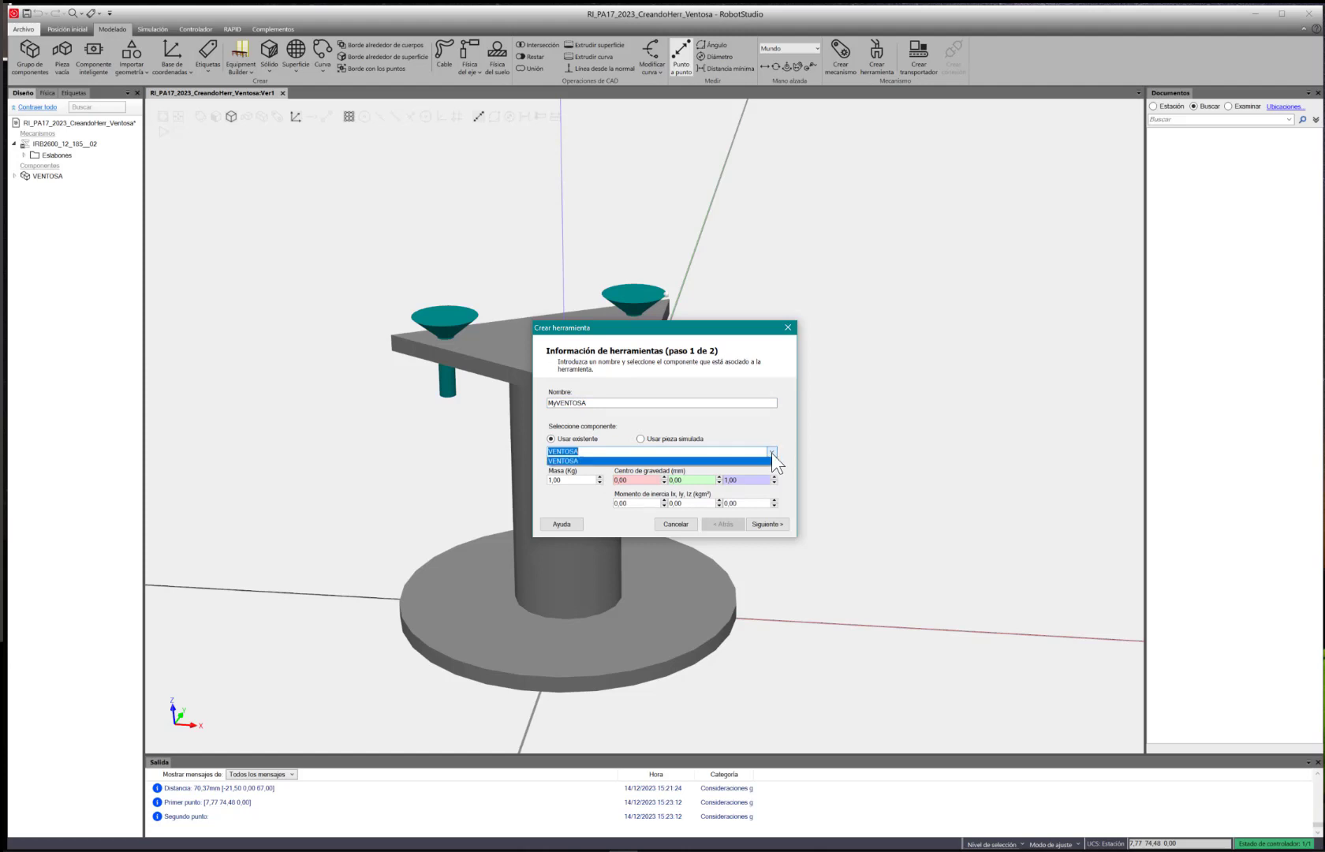
left_click(771, 453)
left_click(771, 453)
left_click(772, 453)
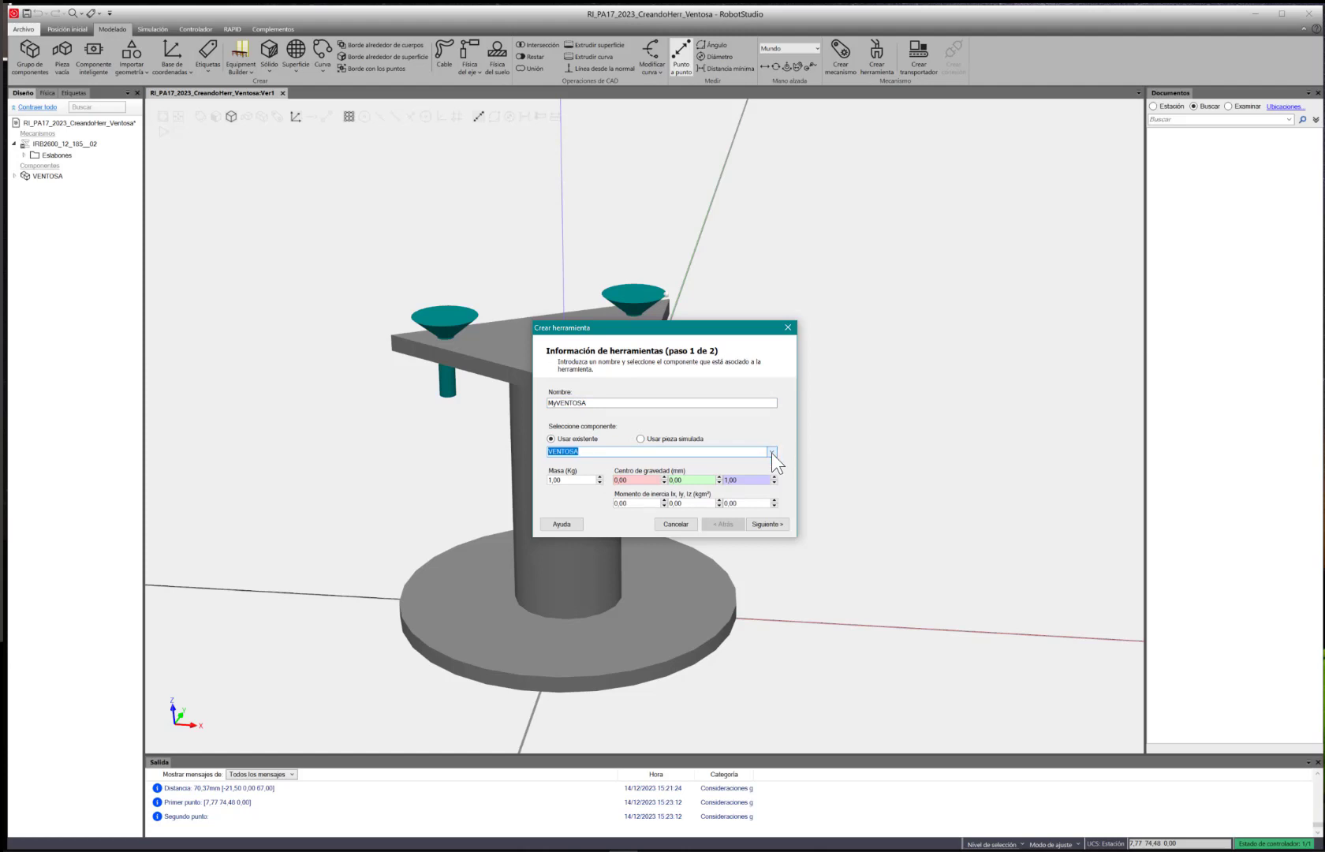
left_click(771, 453)
left_click(771, 453)
left_click(771, 452)
left_click(771, 453)
left_click(599, 483)
type("0,7")
left_click(764, 524)
Keep MyVENTOSA_TCP as the TCP name and set its position to X 0, Y 0 and Z 67 mm
left_click_drag(682, 328, 830, 278)
left_click(746, 357)
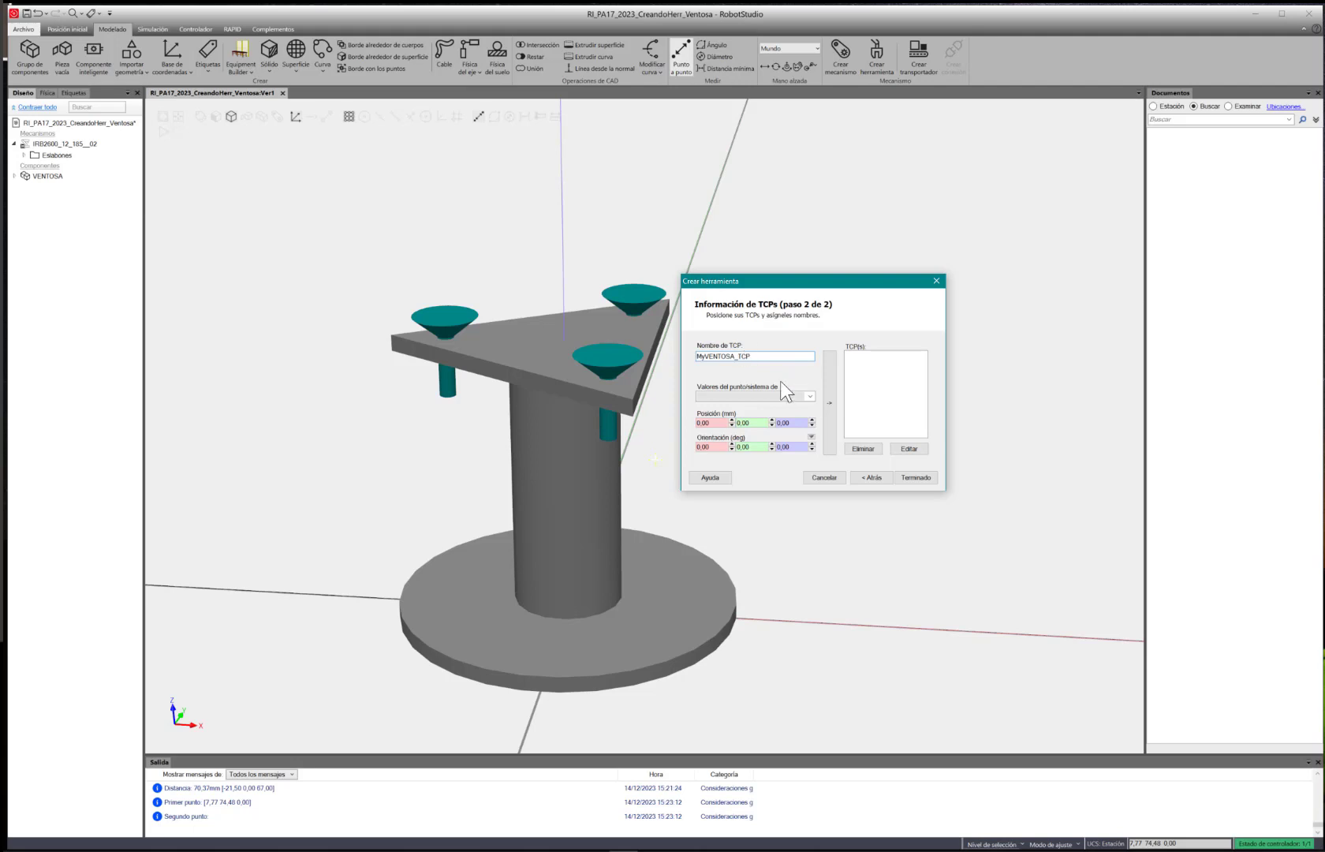
left_click(722, 356)
left_click_drag(712, 356, 769, 357)
left_click(769, 356)
left_click_drag(746, 279, 790, 260)
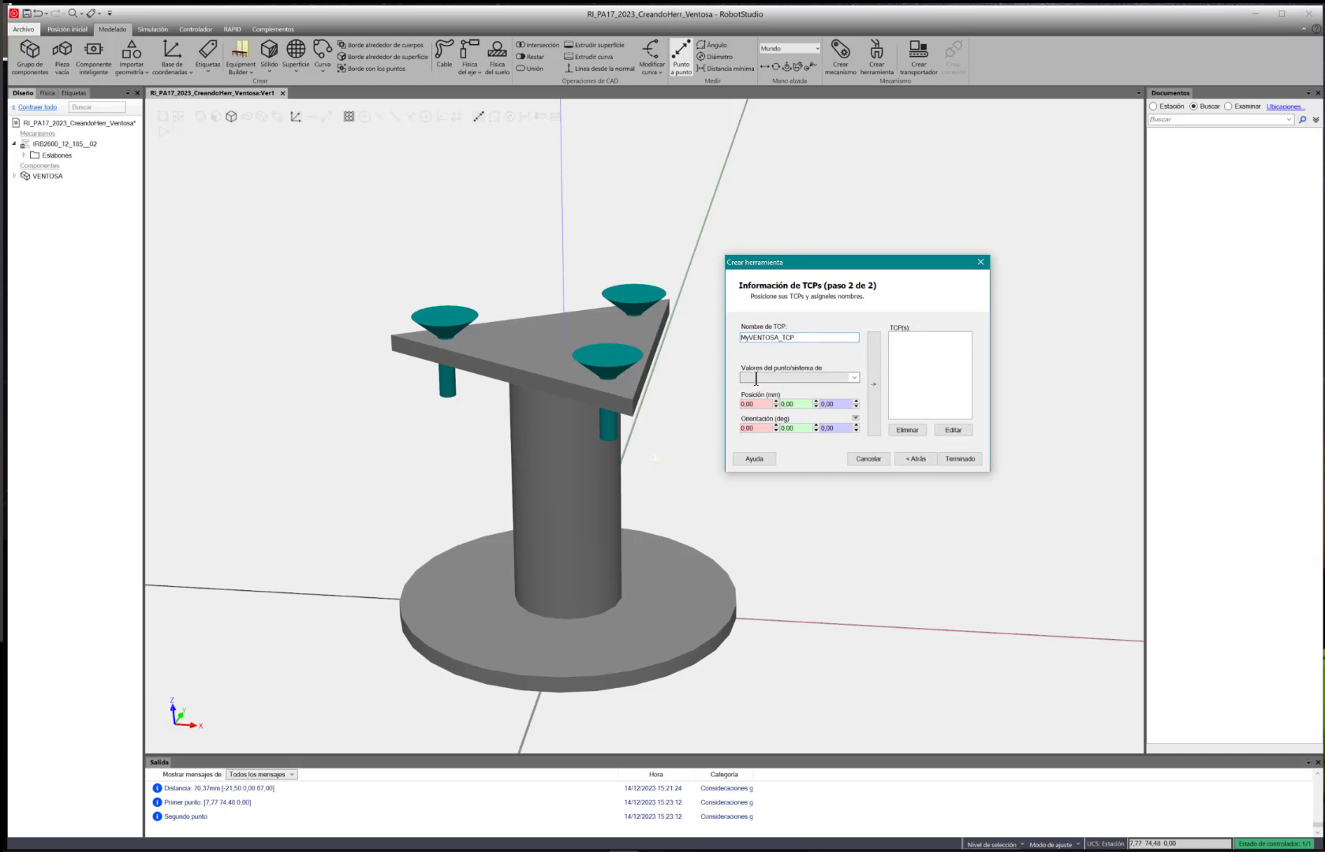
left_click(753, 403)
left_click(836, 405)
Set the TCP orientation to 0 on all axes, add it to the tool's TCP list and finish creating the tool
left_click(794, 426)
left_click_drag(864, 261, 843, 252)
scroll(566, 413, "down", 2)
scroll(567, 416, "up", 1)
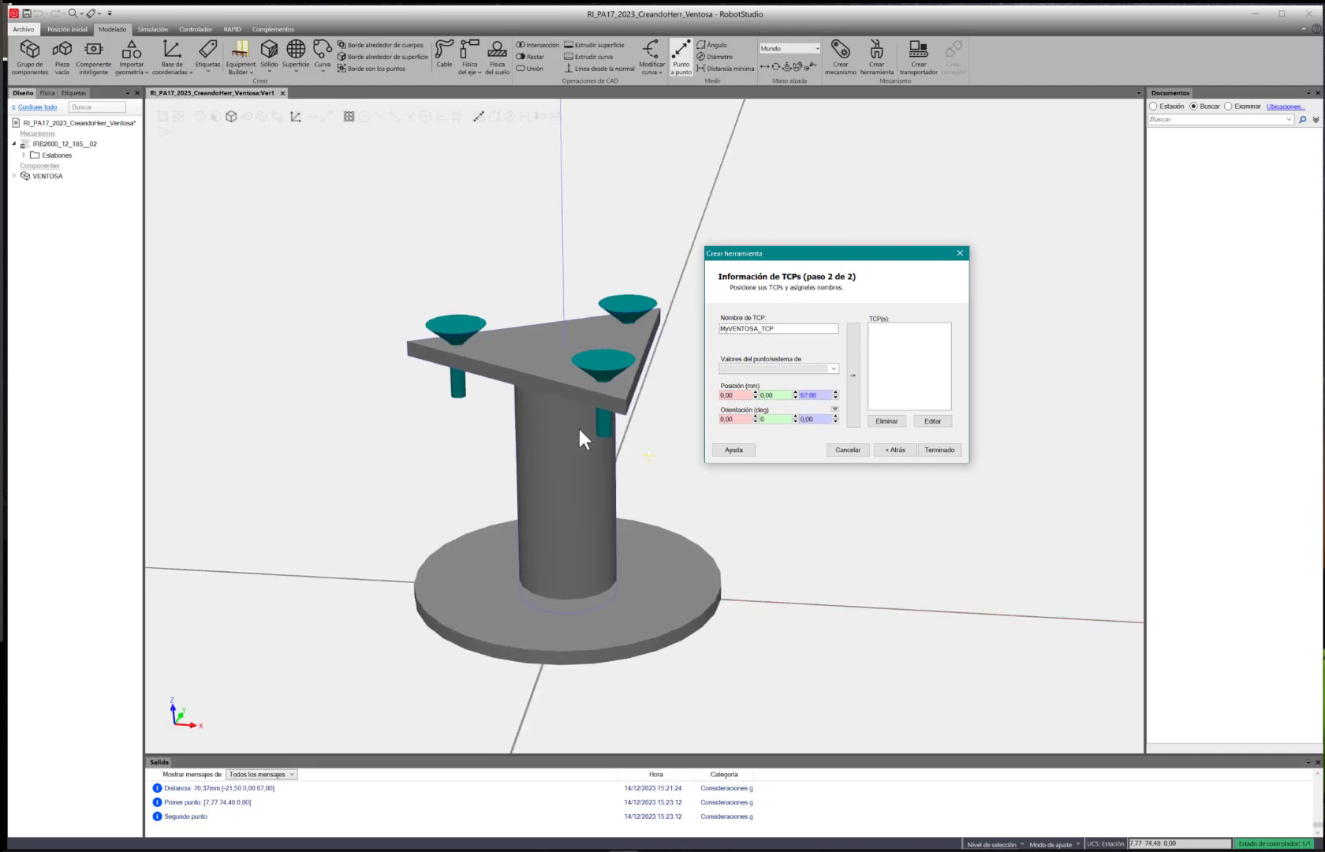
left_click_drag(580, 428, 564, 442, "ctrl")
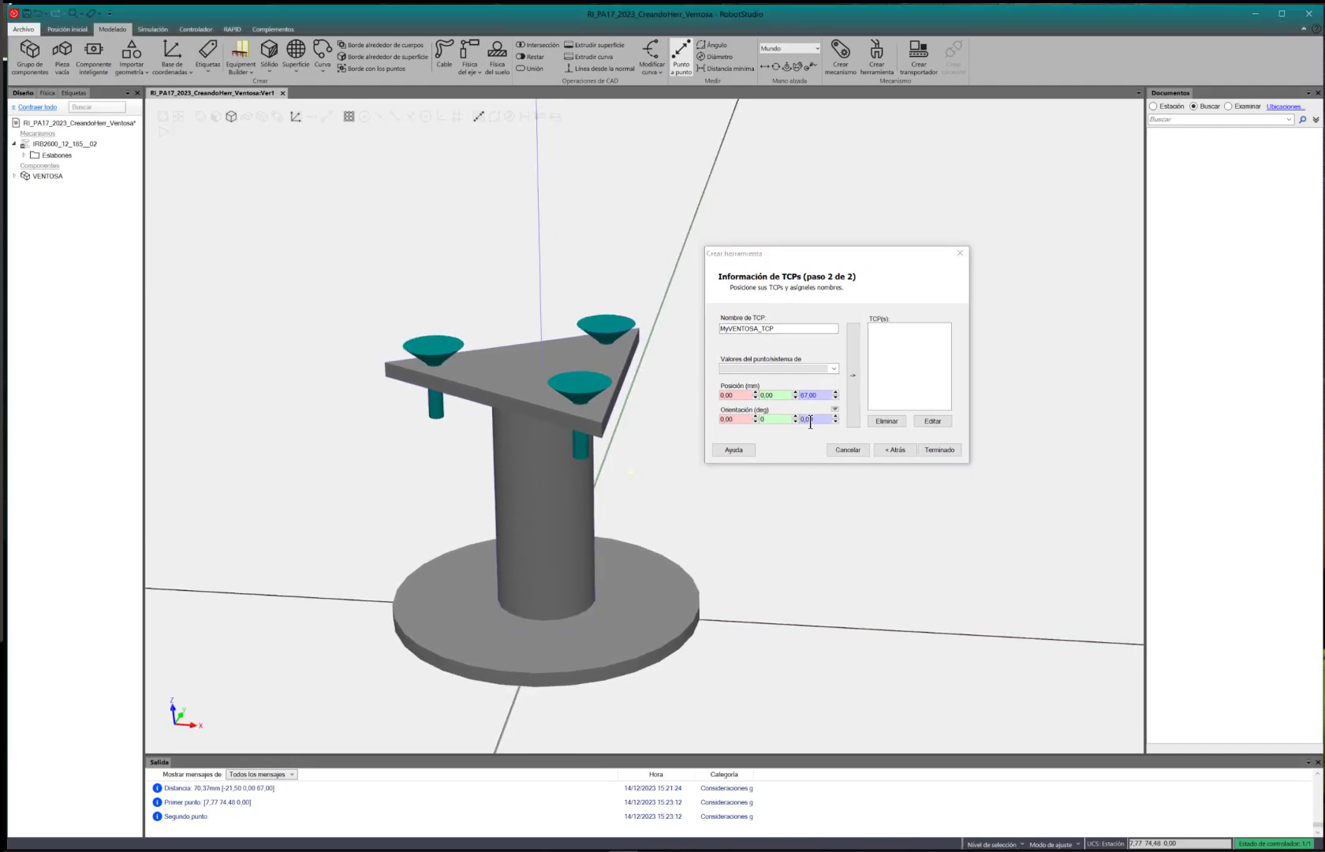
left_click(812, 420)
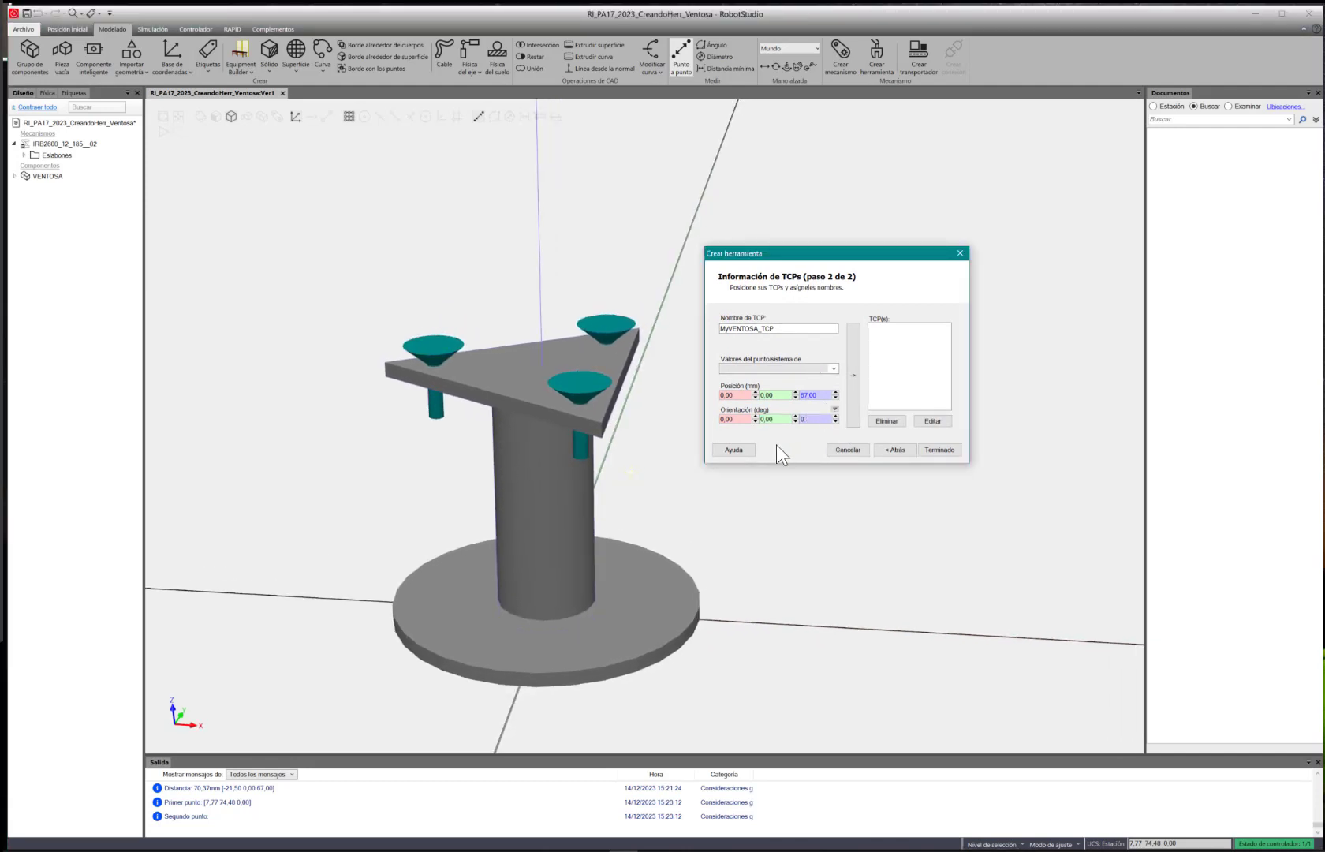
left_click(854, 372)
left_click(935, 449)
Examine the TCP frame above the suction cups and the MyVENTOSA structure down to the parts of its VENTOSA link
scroll(719, 339, "up", 2)
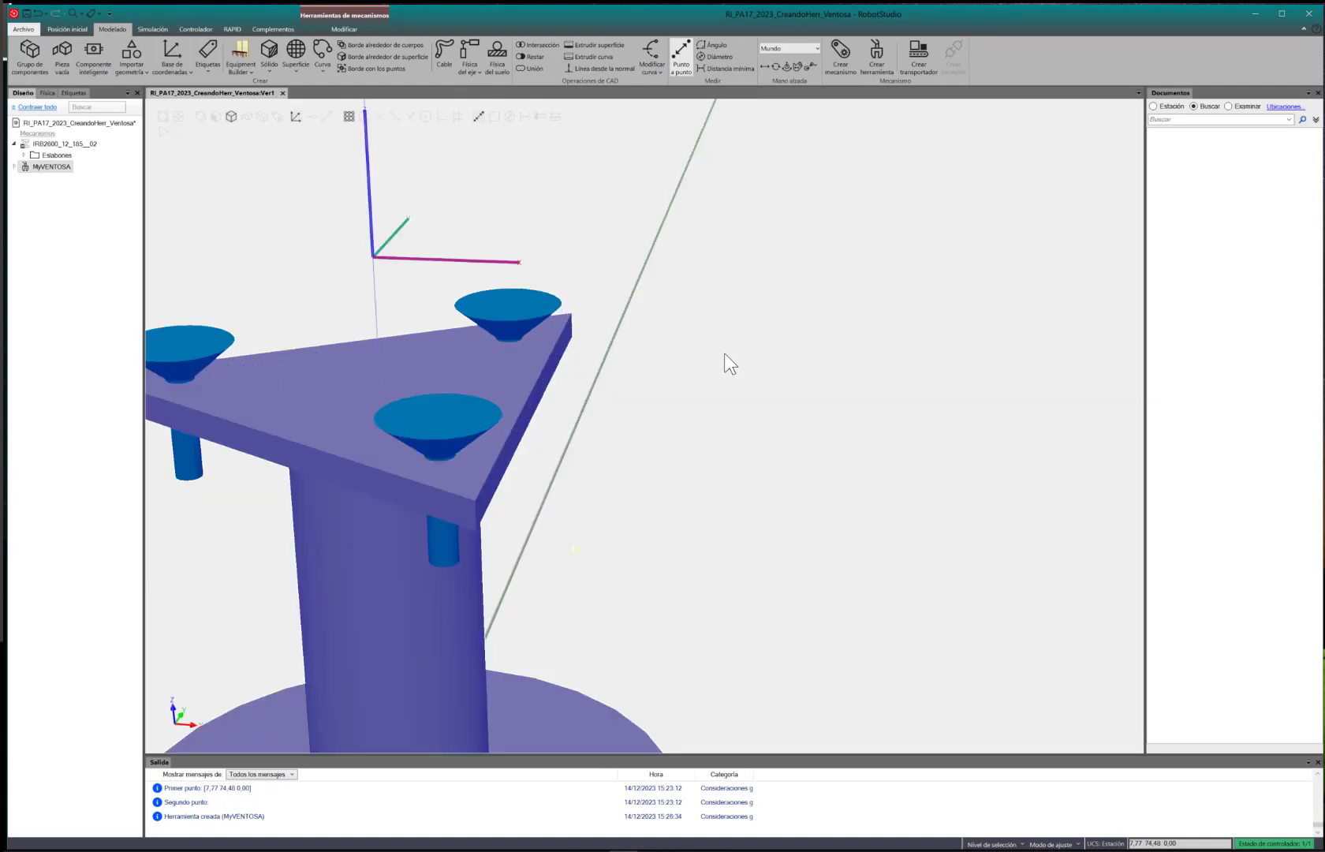
scroll(617, 445, "down", 4)
left_click(536, 405)
scroll(704, 362, "up", 1)
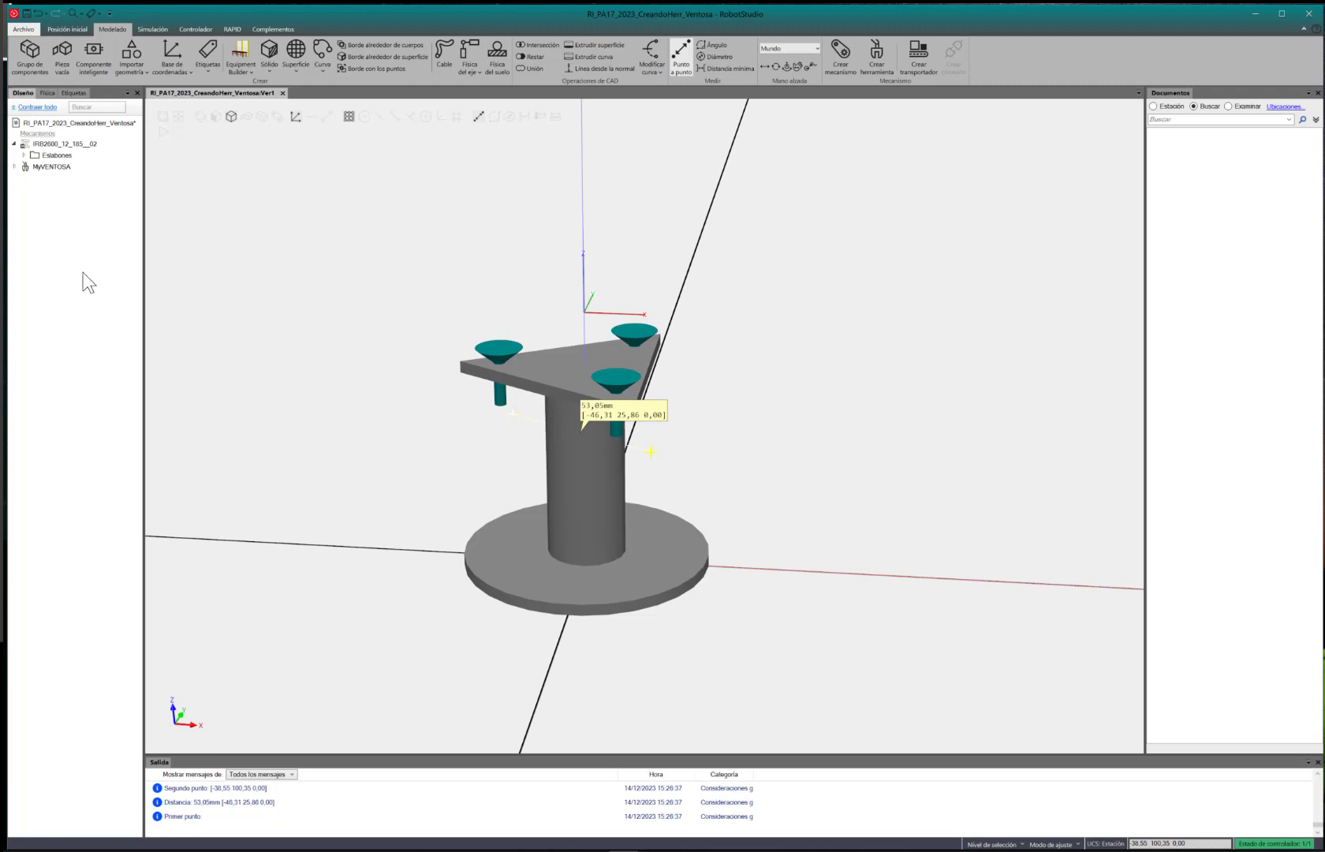
left_click(14, 166)
scroll(573, 358, "up", 5)
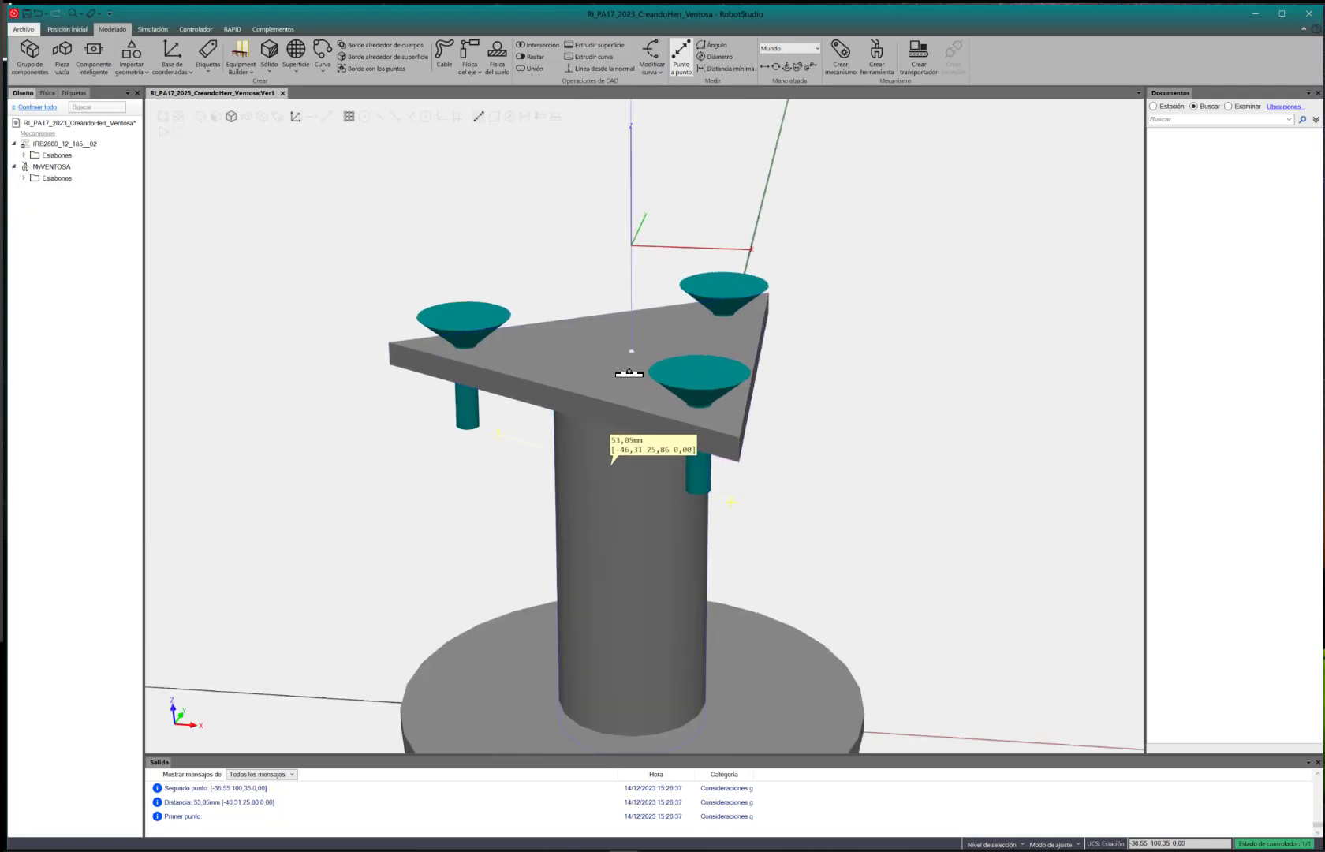
left_click_drag(608, 444, 620, 398, "ctrl+shift")
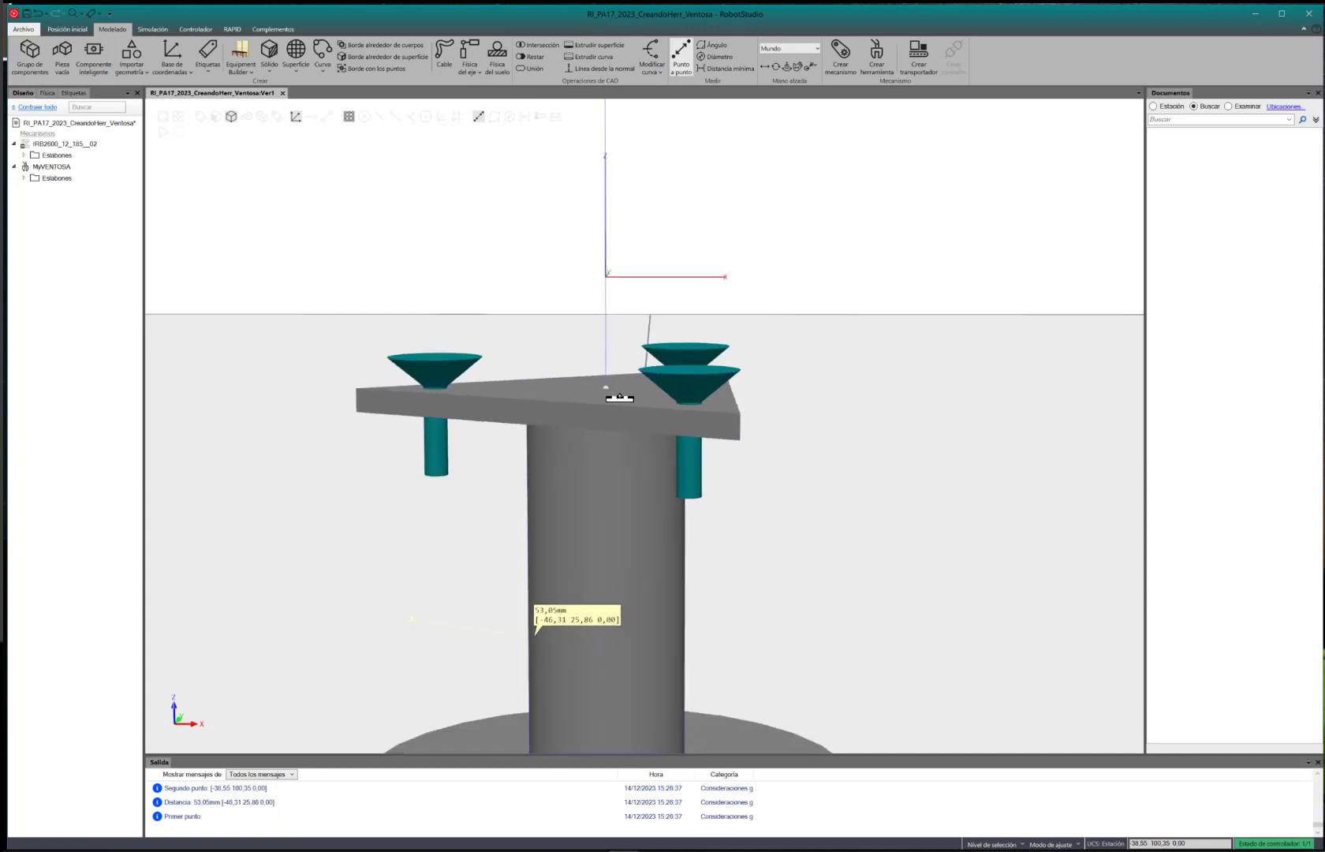
left_click(24, 177)
left_click(32, 189)
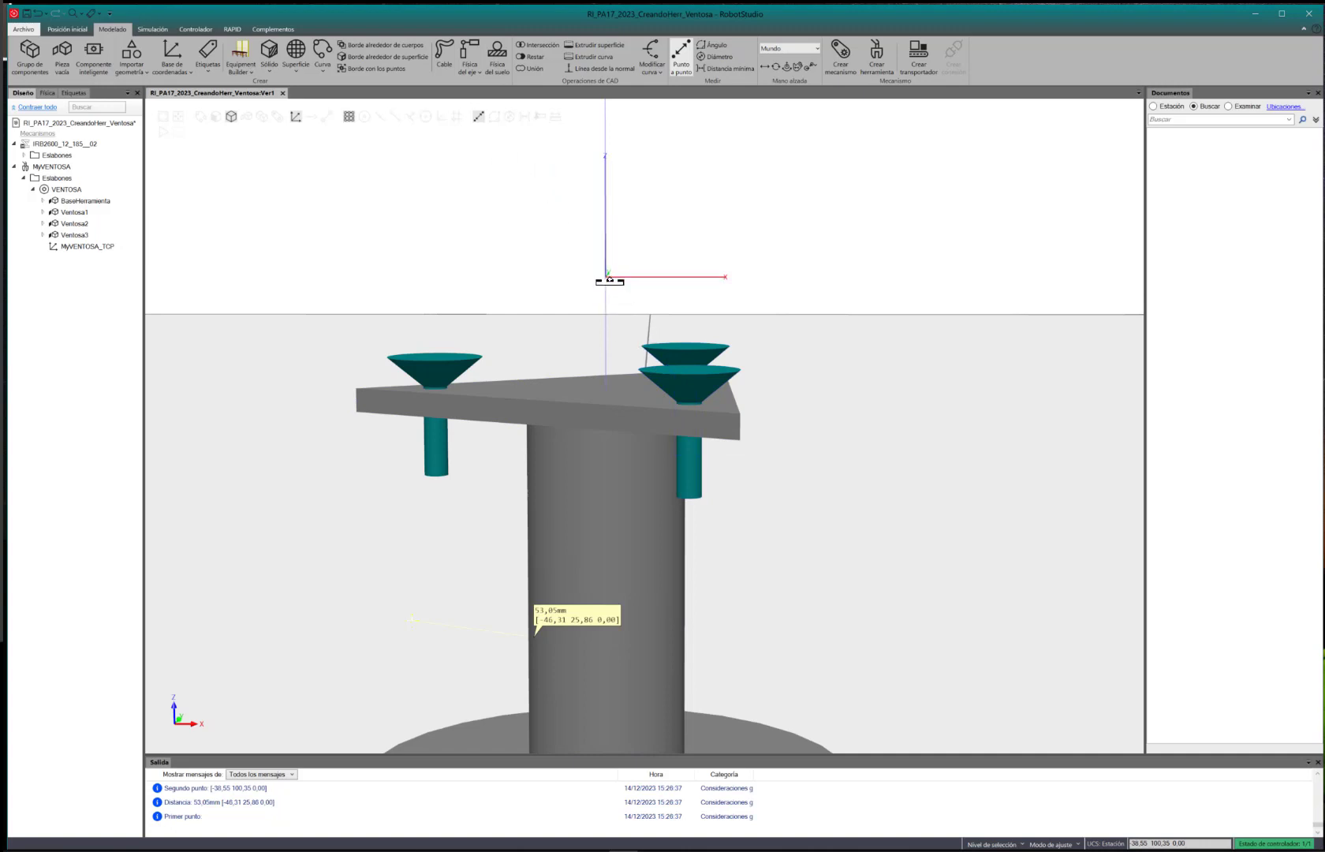
Measure the distance from the tool's TCP to the upper centre of the Ventosa2 suction cup and end the measurement
left_click(605, 276)
left_click(688, 367)
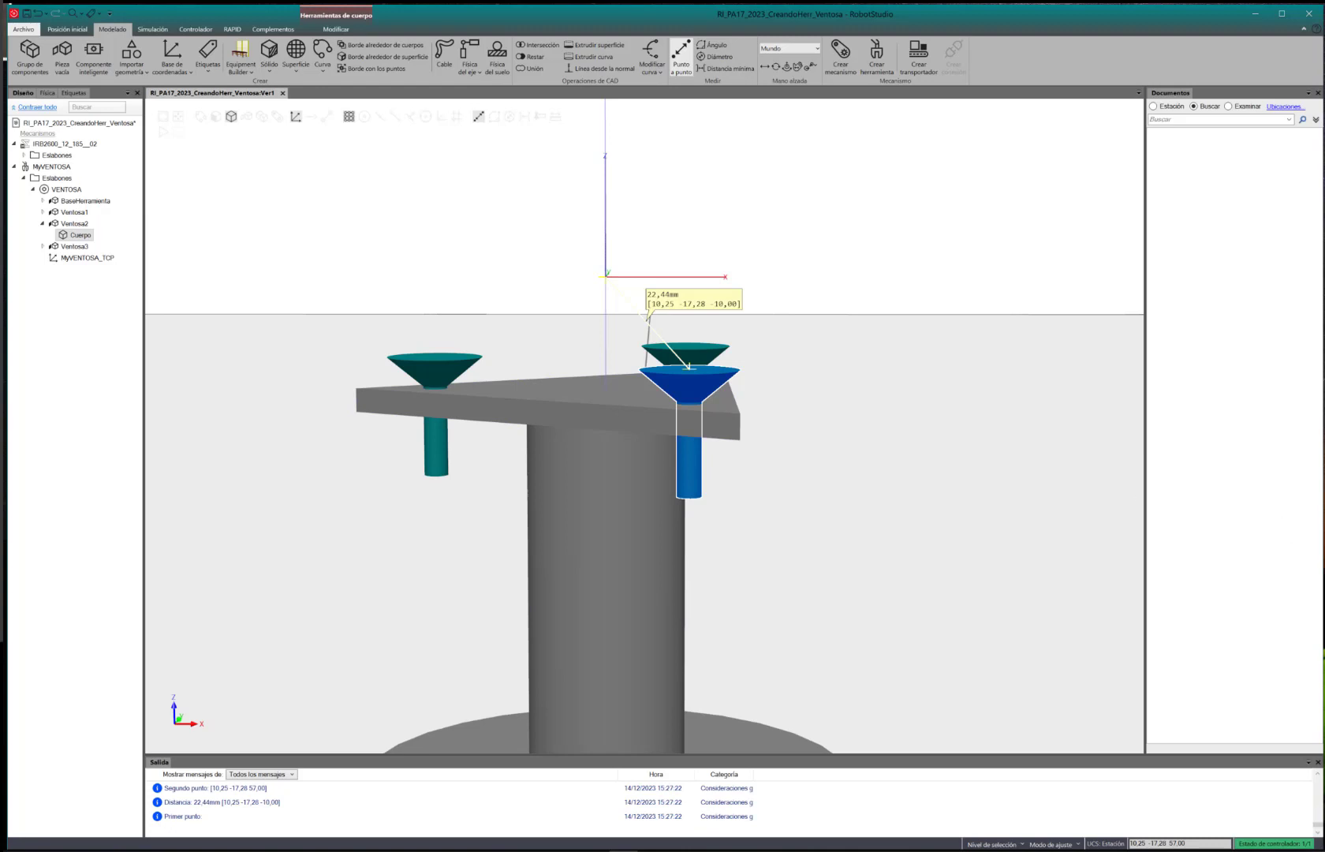
left_click_drag(615, 335, 653, 453, "ctrl+shift")
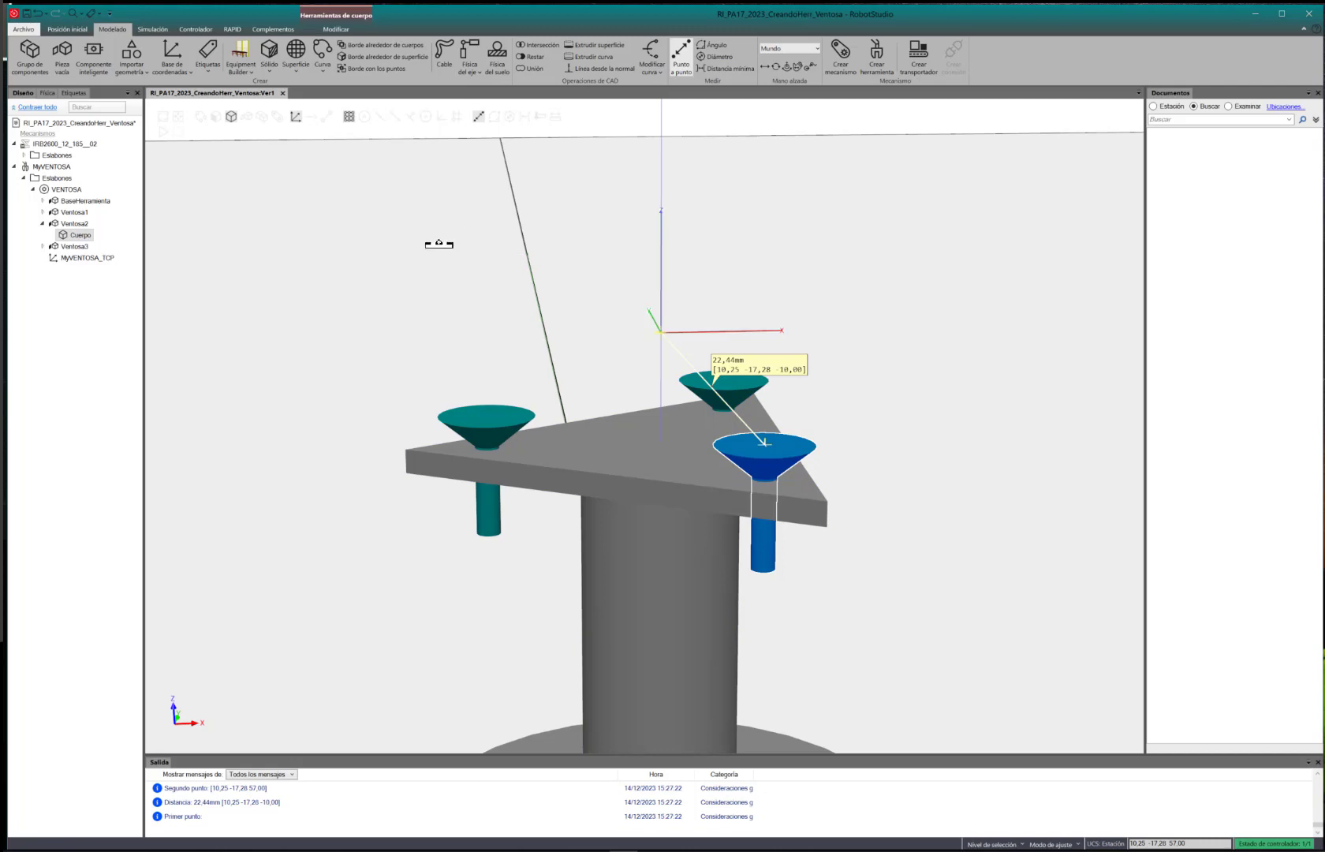
left_click_drag(367, 211, 892, 600)
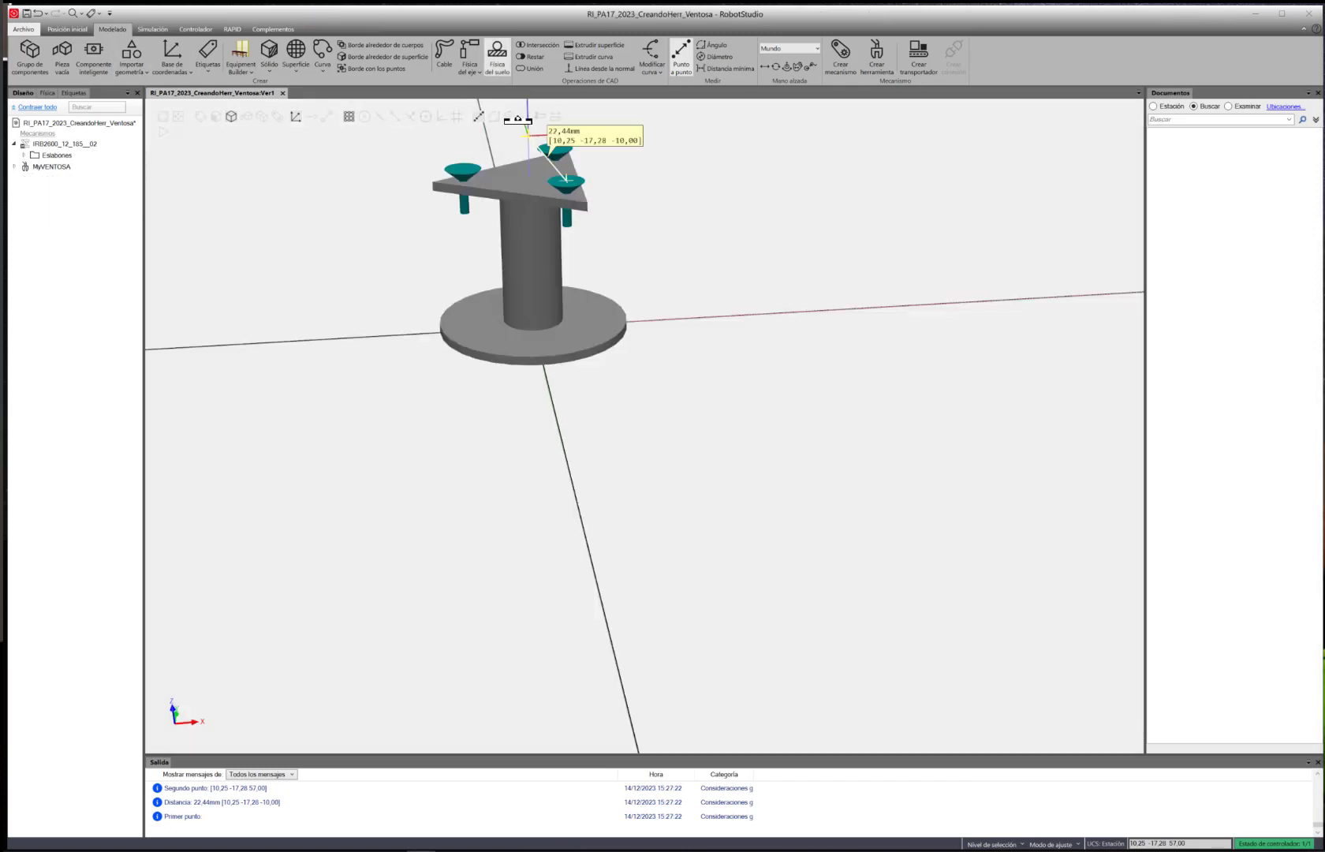
scroll(583, 289, "down", 1)
left_click_drag(557, 268, 573, 432, "ctrl")
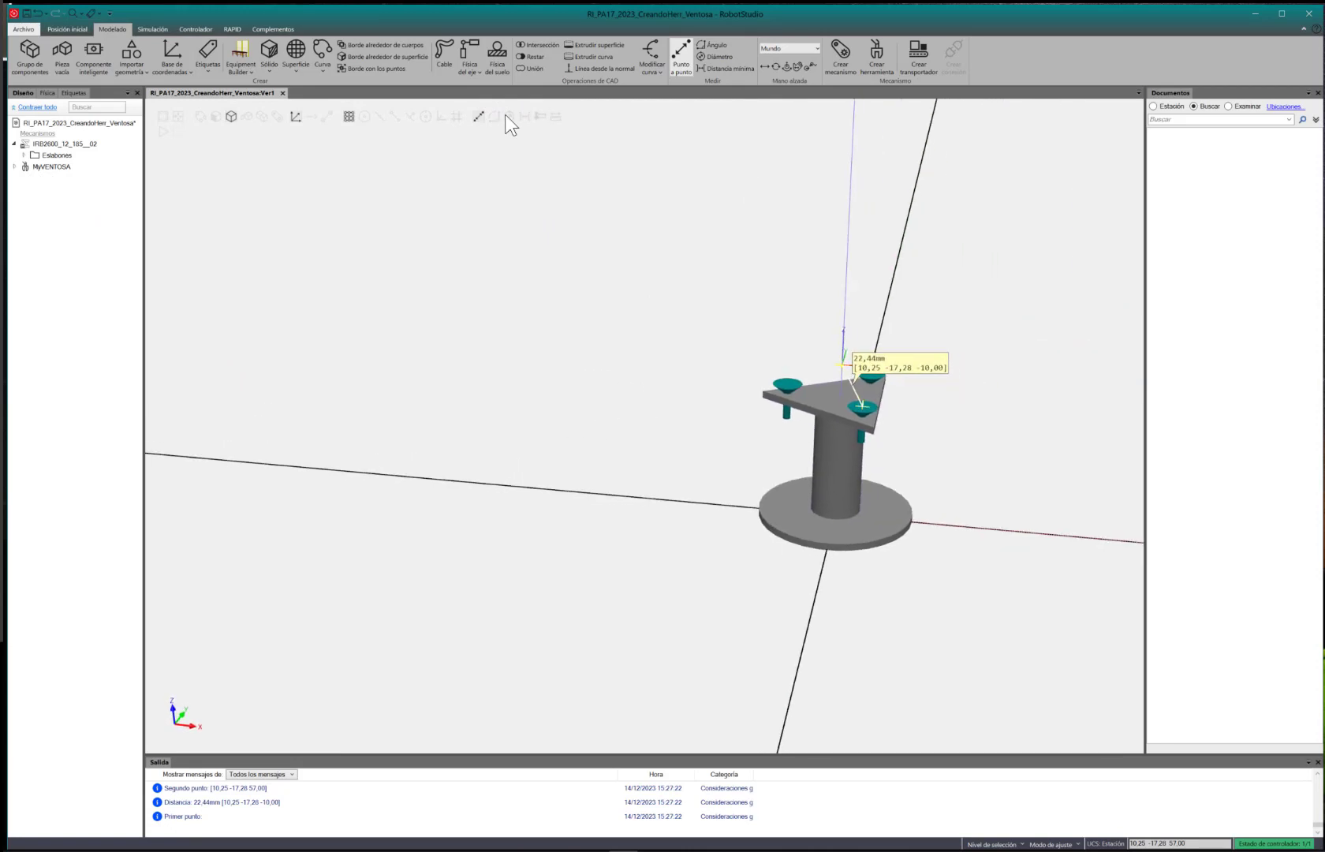
key("Escape")
Make the IRB2600 robot visible again and bring the whole robot into view
scroll(952, 459, "down", 2)
left_click_drag(952, 458, 817, 457, "ctrl+shift")
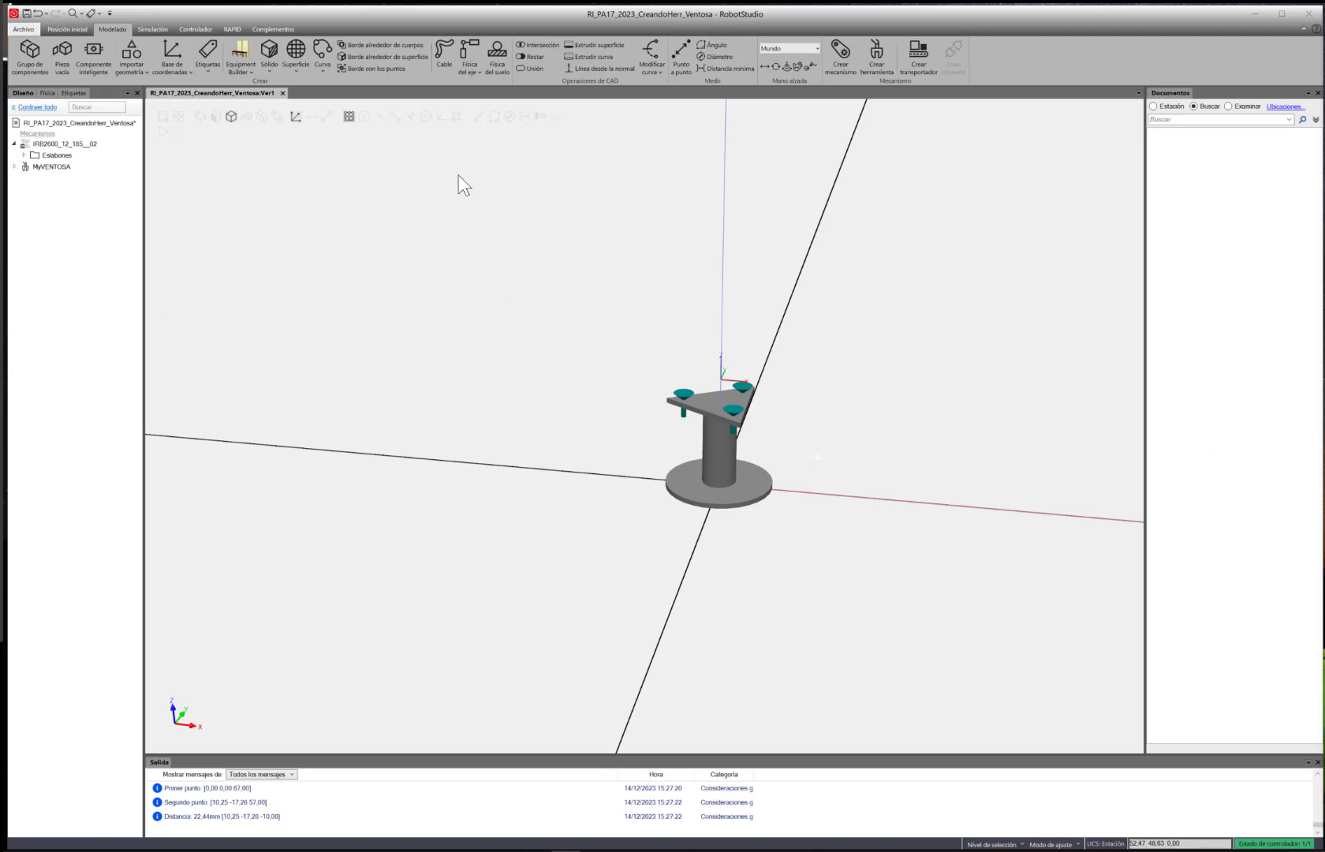
scroll(801, 482, "down", 2)
middle_click_drag(813, 429, 676, 457)
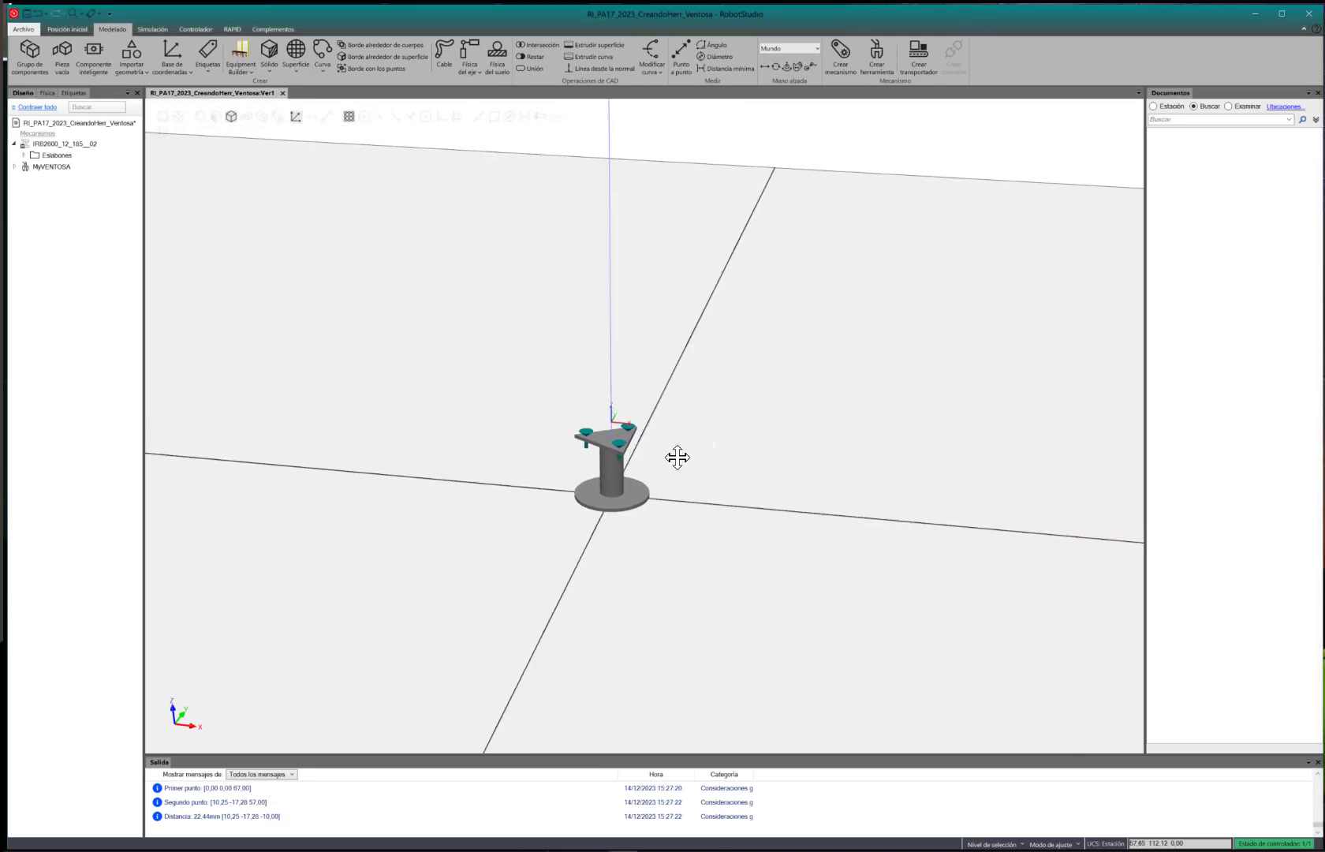
scroll(630, 520, "down", 3)
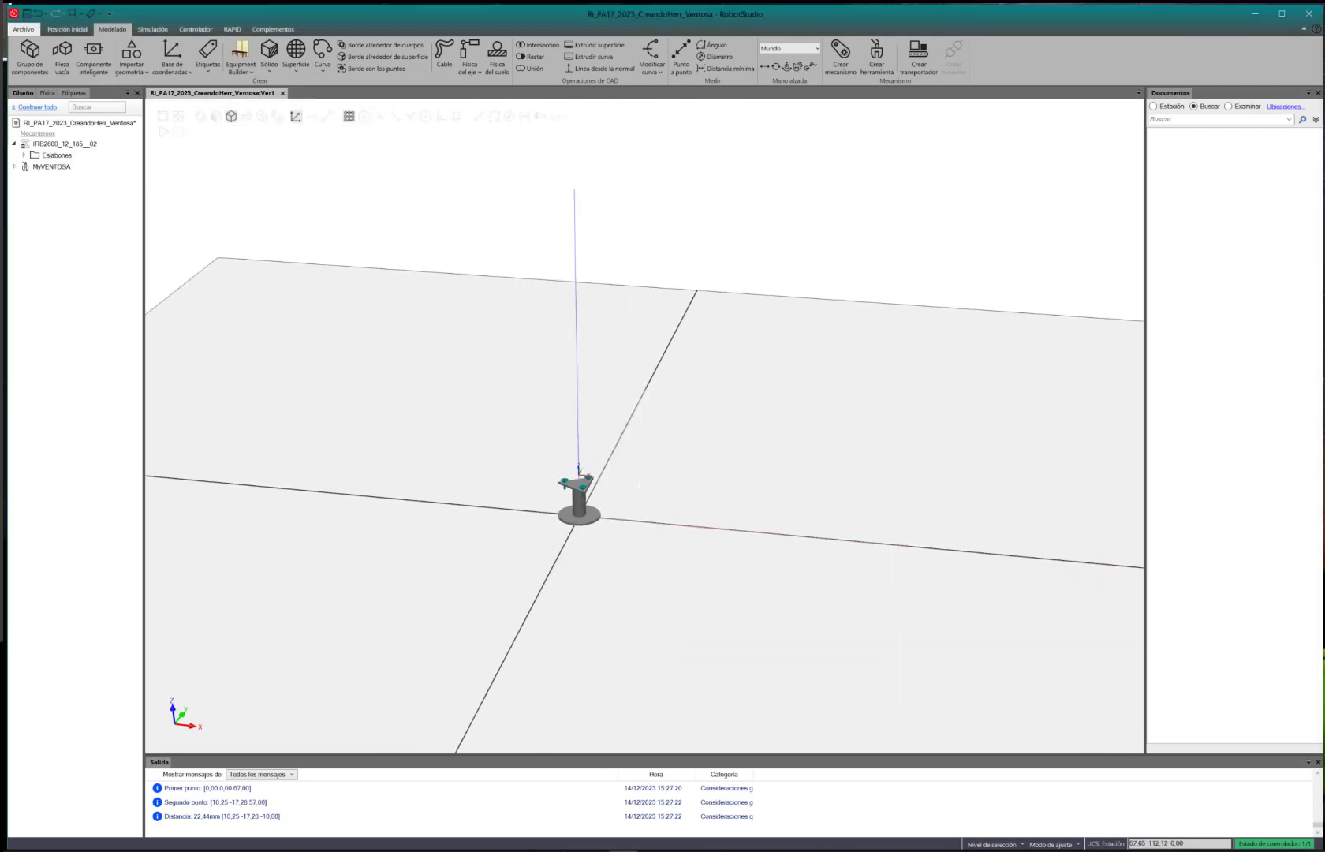
left_click(51, 167)
left_click(46, 145)
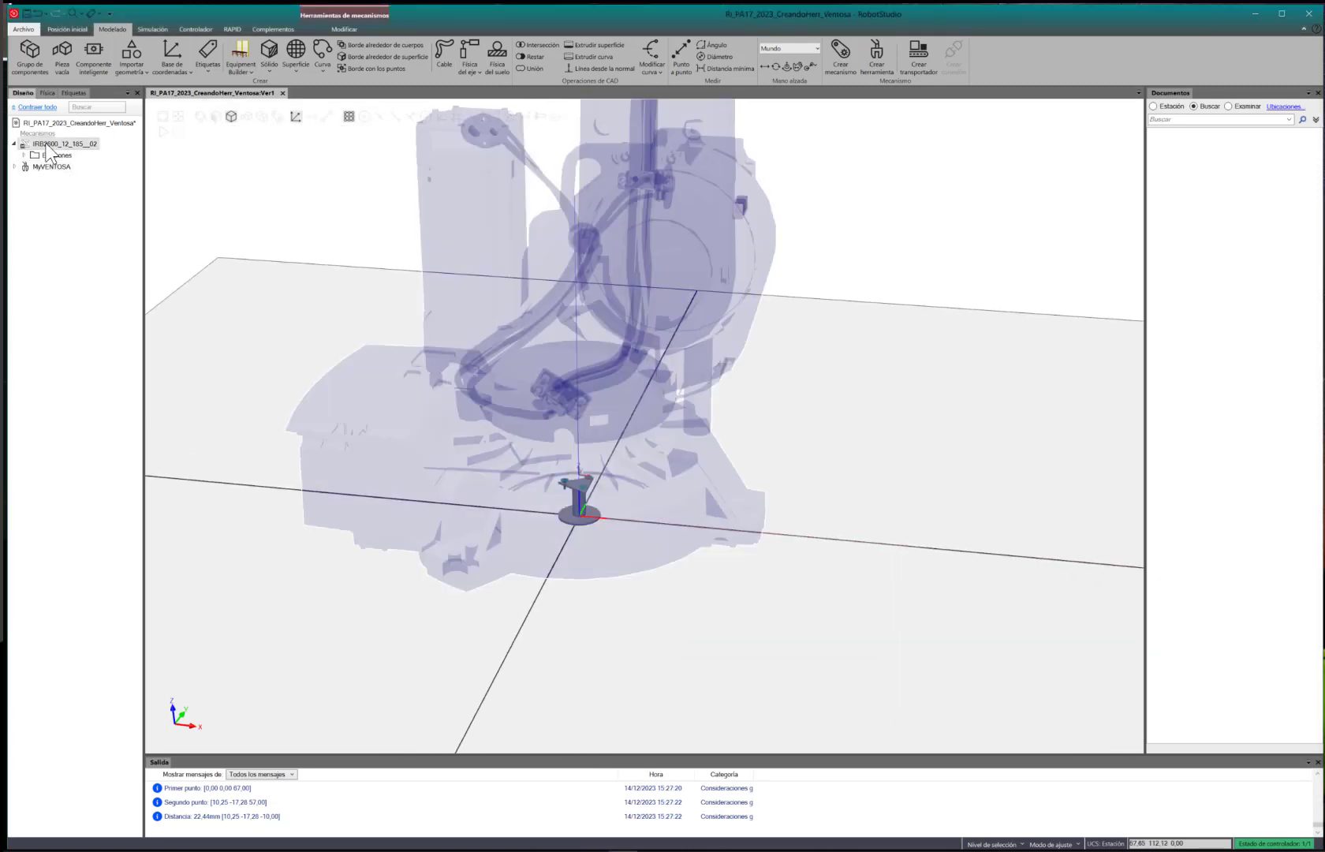
scroll(589, 362, "down", 5)
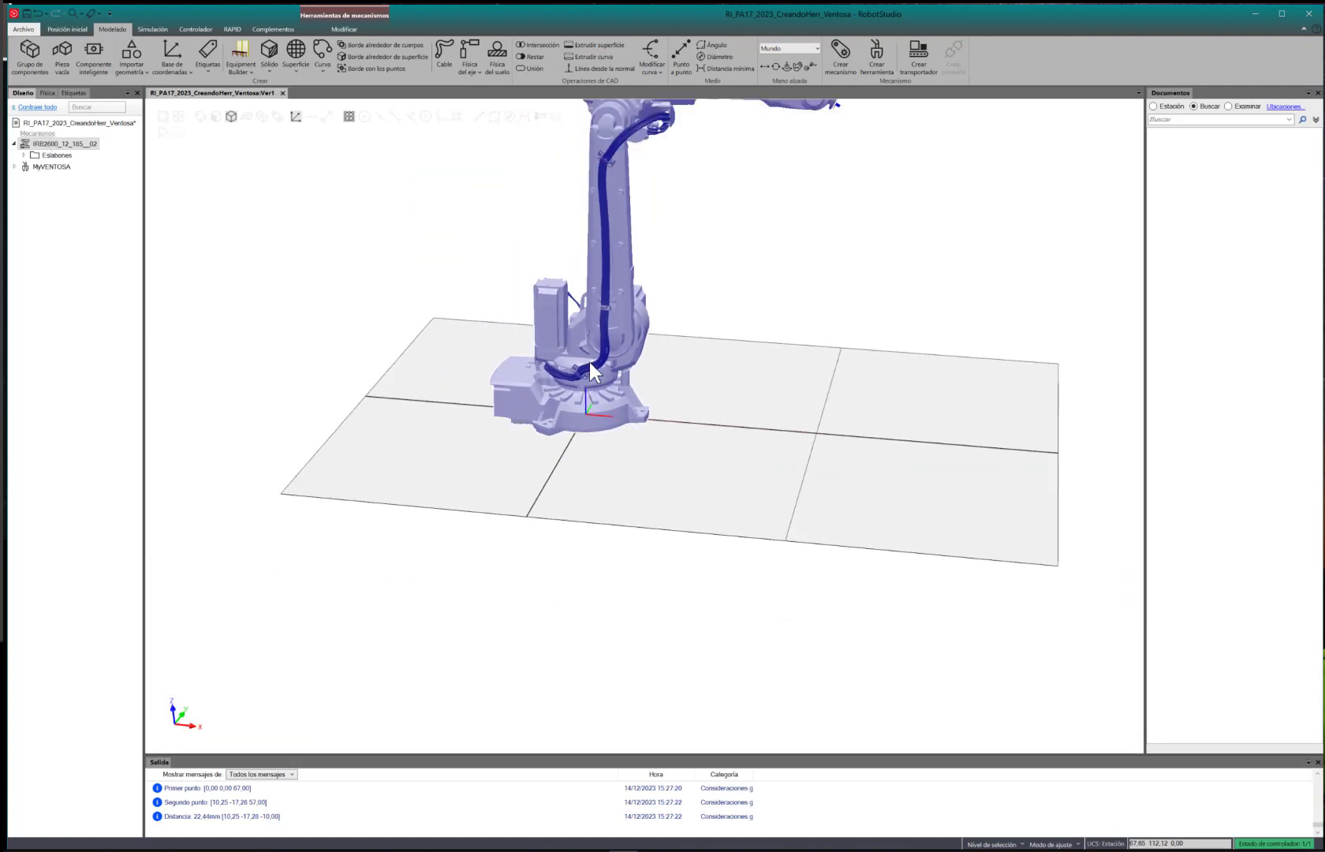
left_click_drag(684, 300, 623, 347, "ctrl")
Examine the MyVENTOSA tool's structure, checking BaseHerramienta, Ventosa1, Ventosa2 and Ventosa3, and select the tool itself
left_click(14, 167)
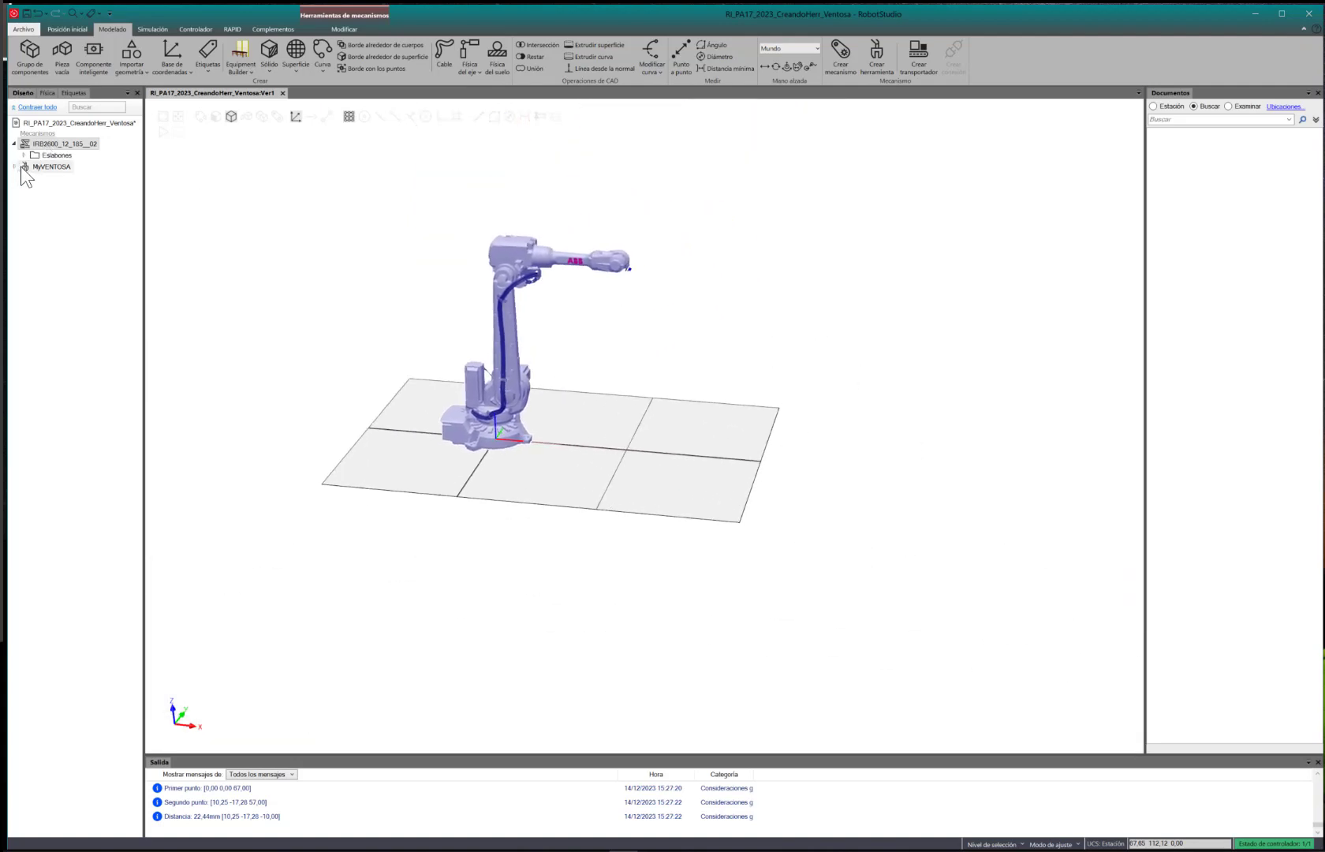
left_click(11, 213)
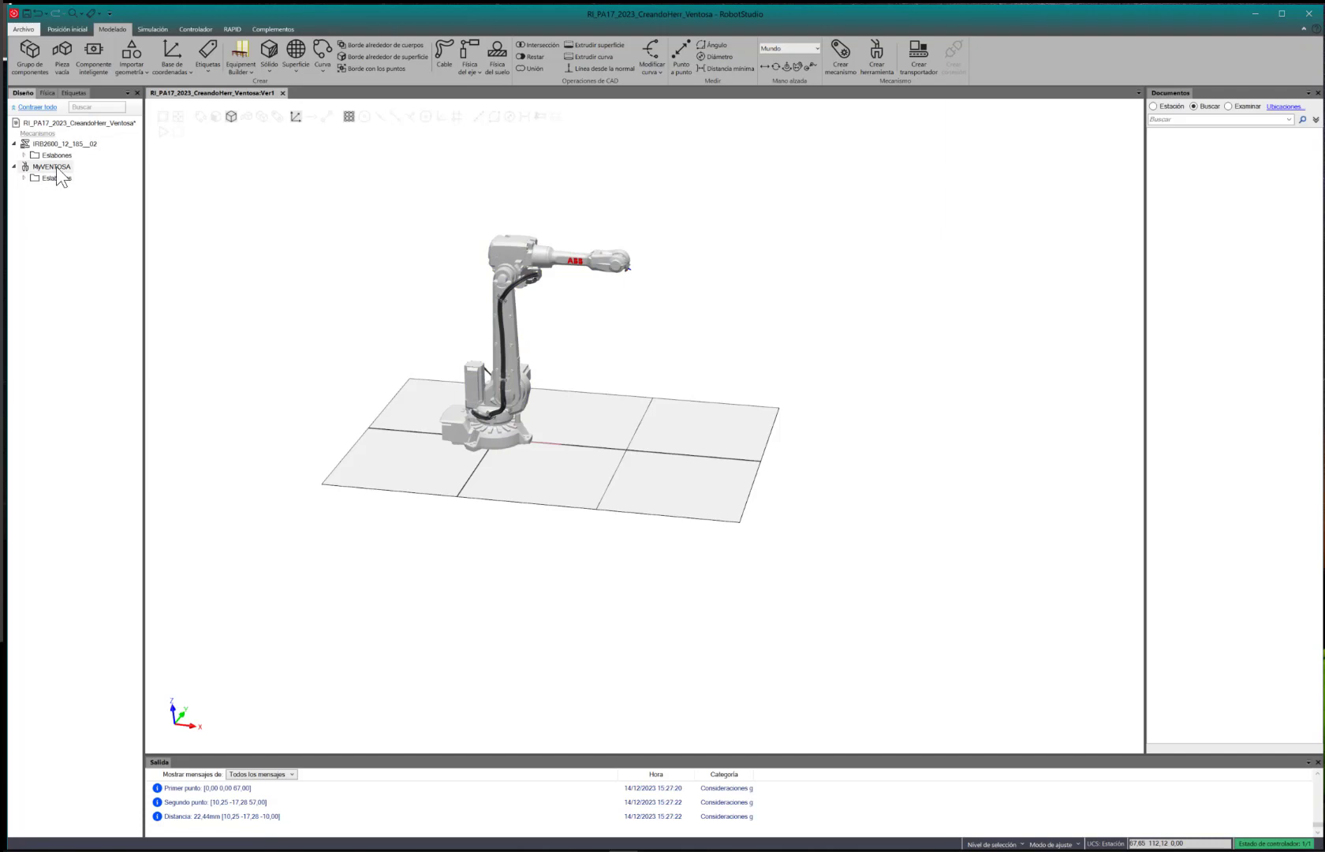
left_click(31, 168)
left_click(35, 208)
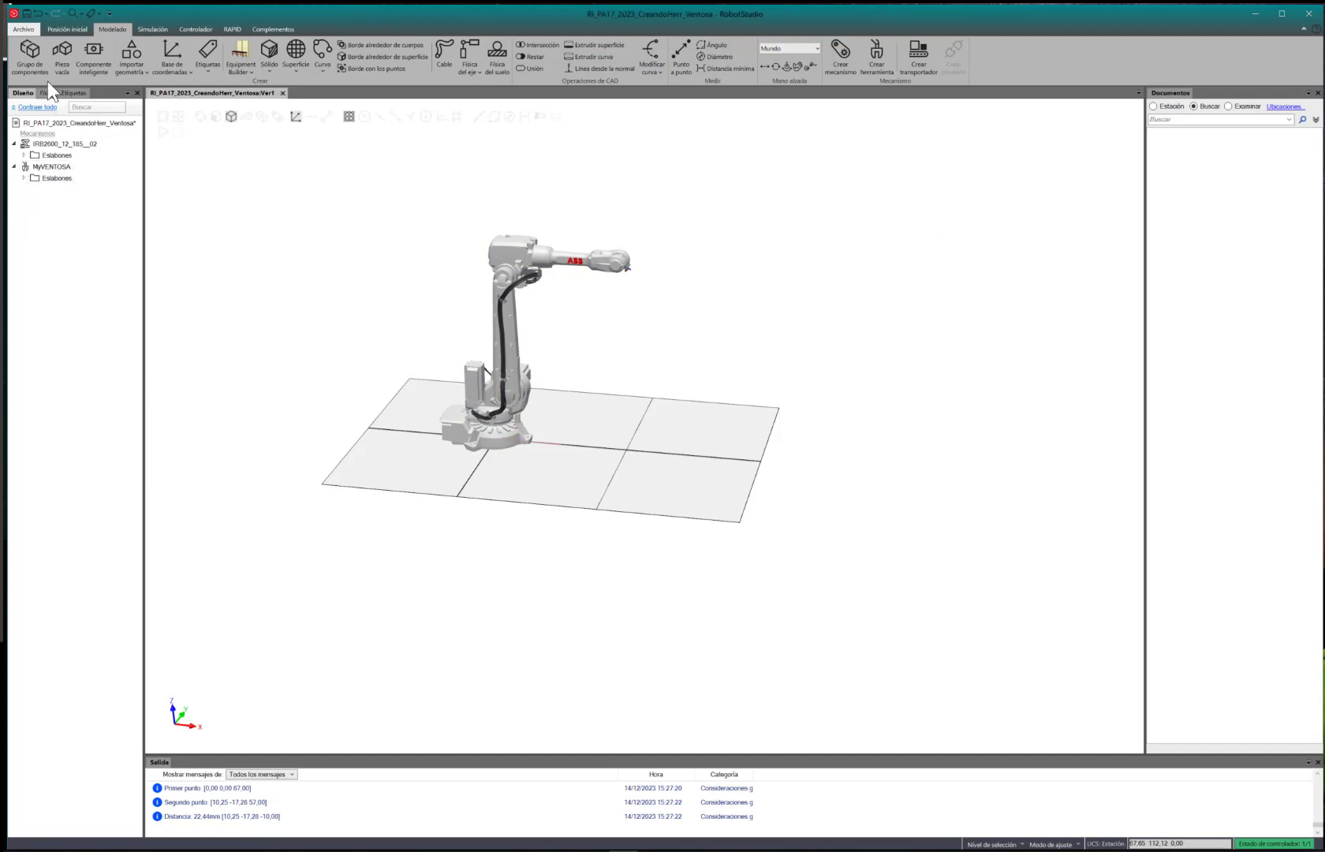
left_click(24, 177)
left_click(33, 190)
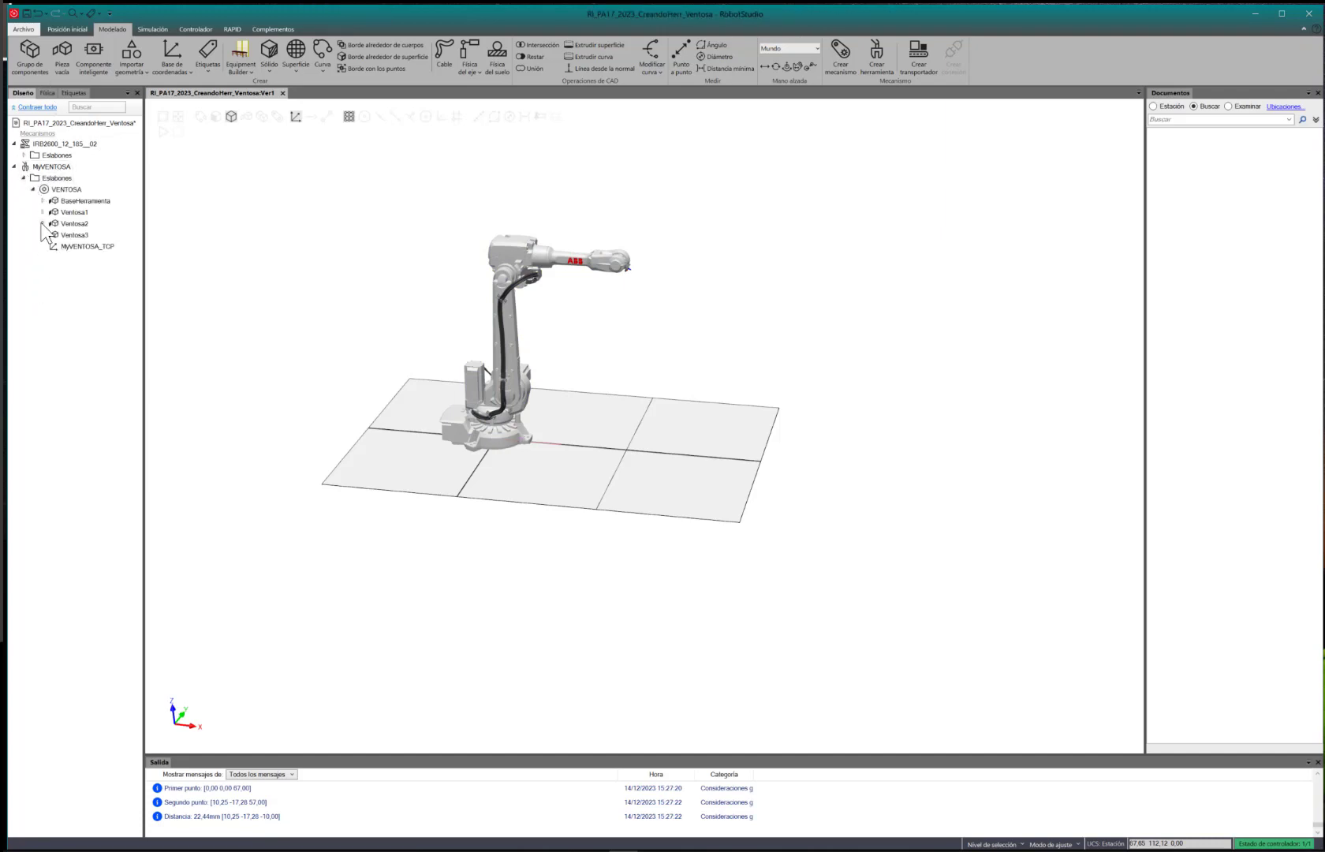
left_click(66, 202)
left_click(66, 212)
left_click(67, 222)
left_click(67, 232)
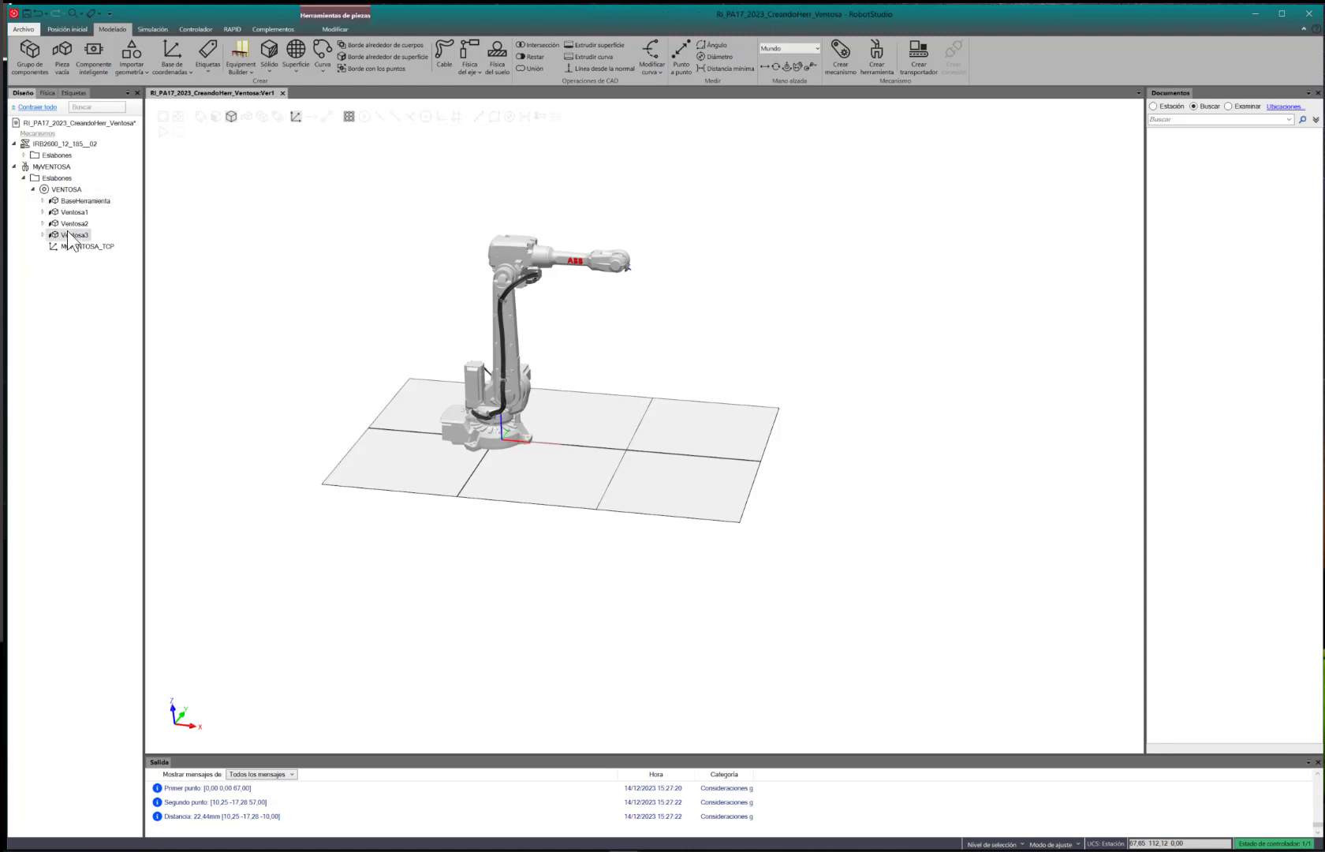
right_click(52, 167)
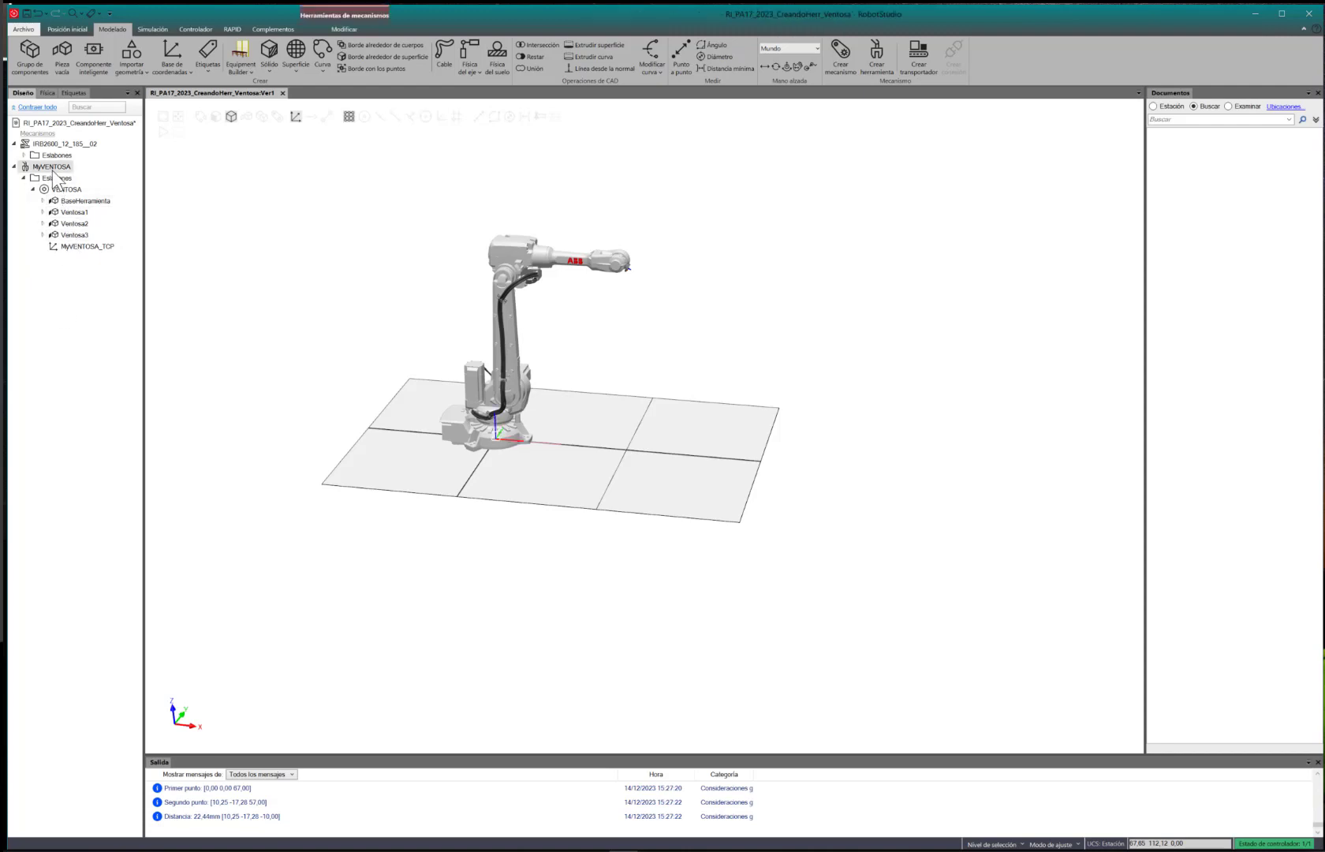
Attach MyVENTOSA to the IRB2600_12_185__02 (T_ROB1) robot, updating the tool's position, and inspect it on the flange
mouse_move(130, 522)
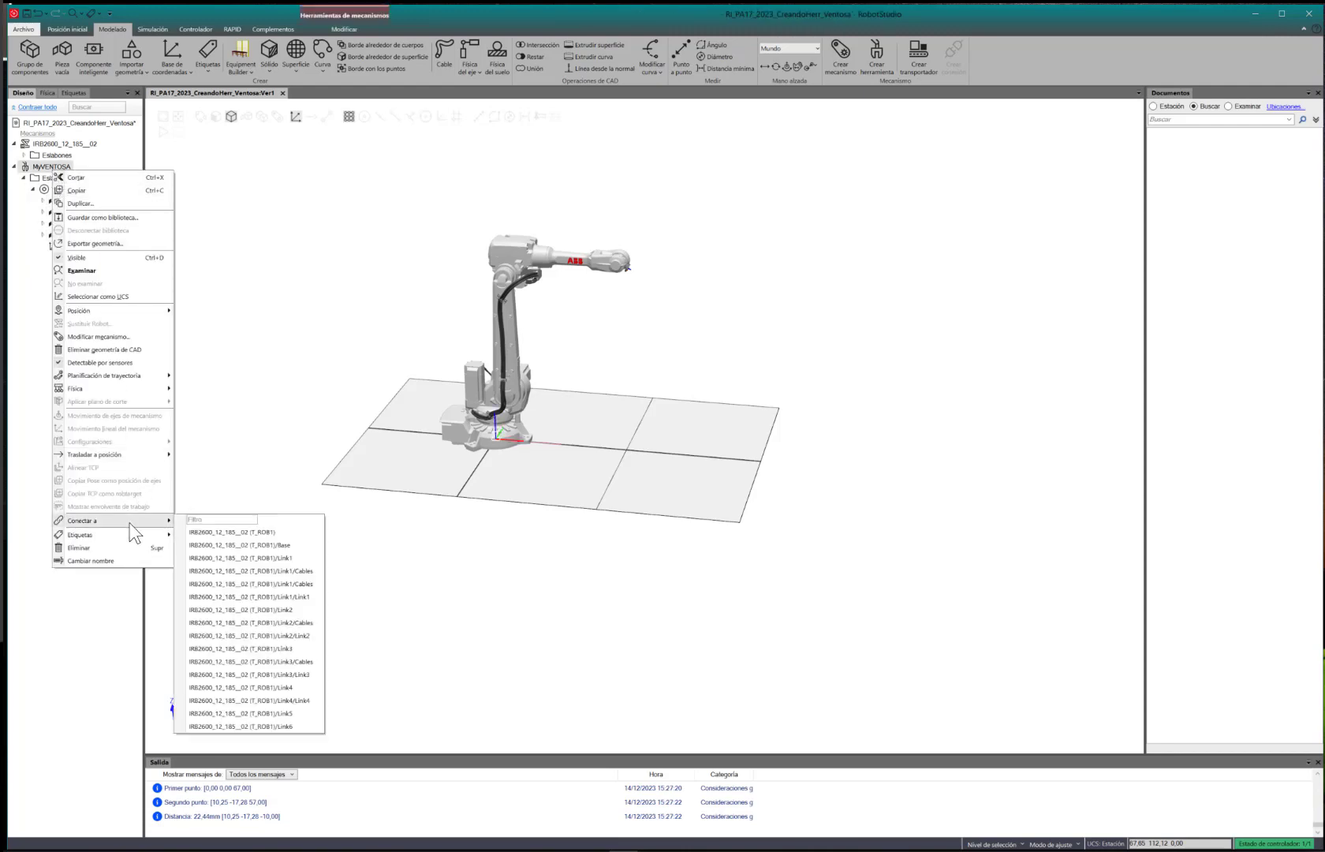
left_click(268, 532)
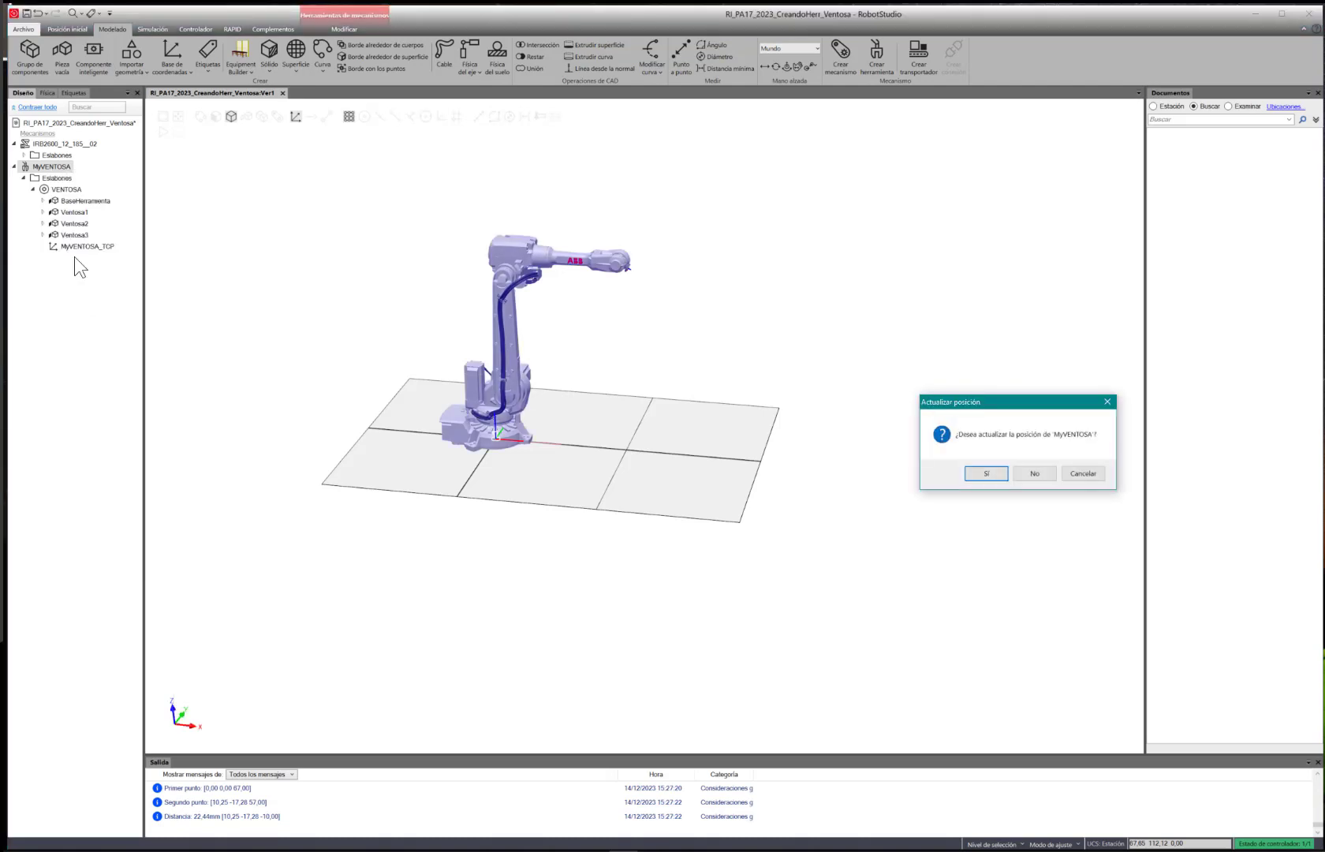
left_click(985, 473)
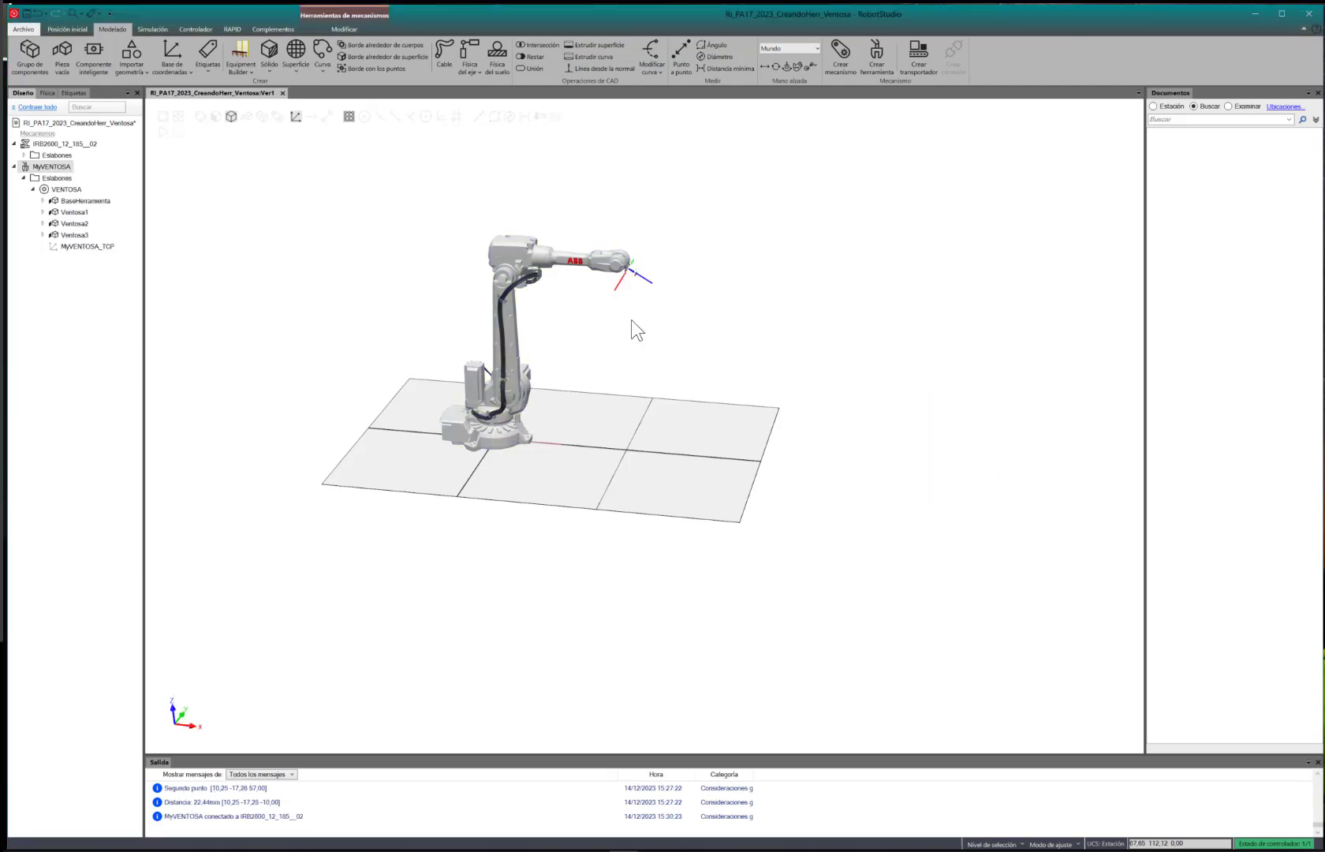
scroll(676, 271, "up", 2)
scroll(678, 273, "up", 2)
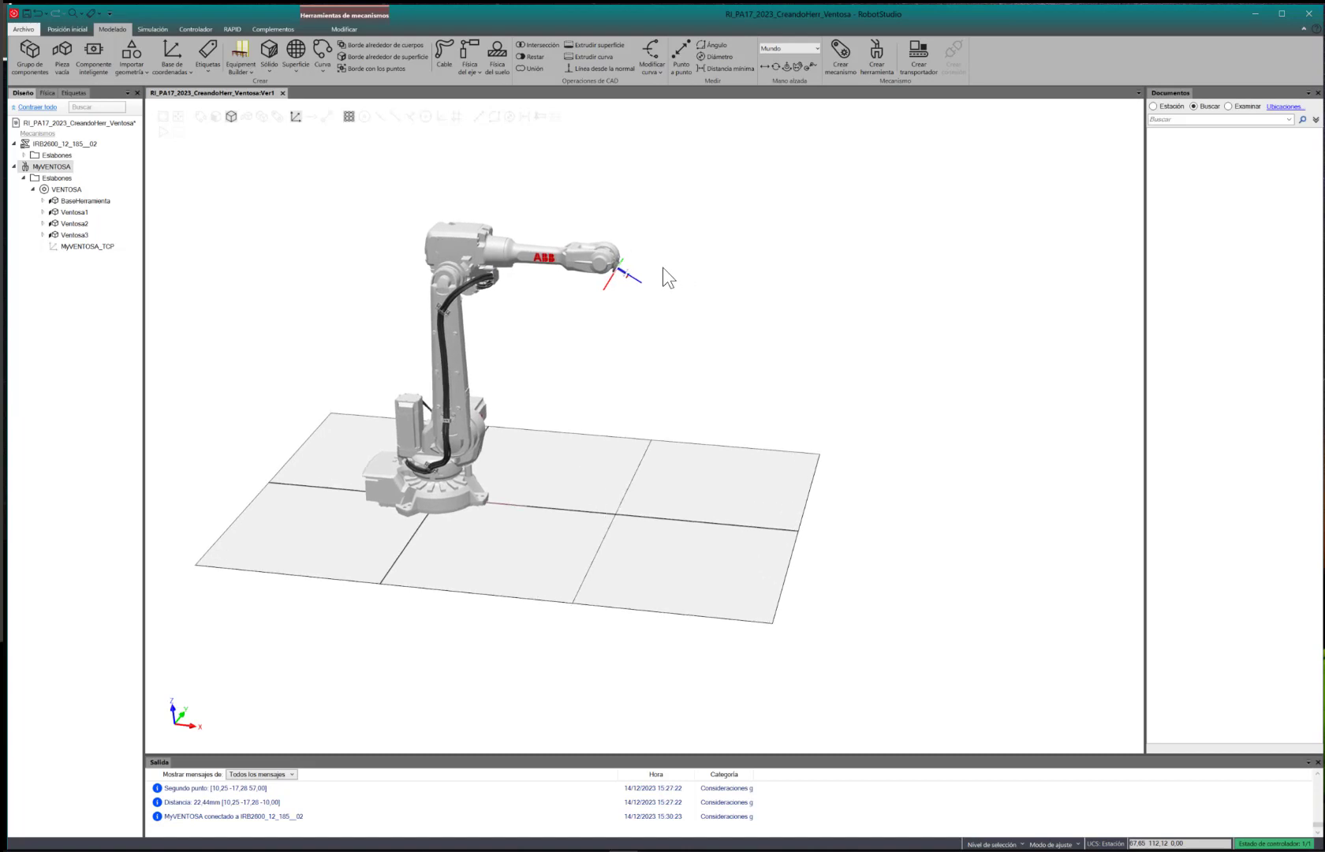
left_click(651, 314)
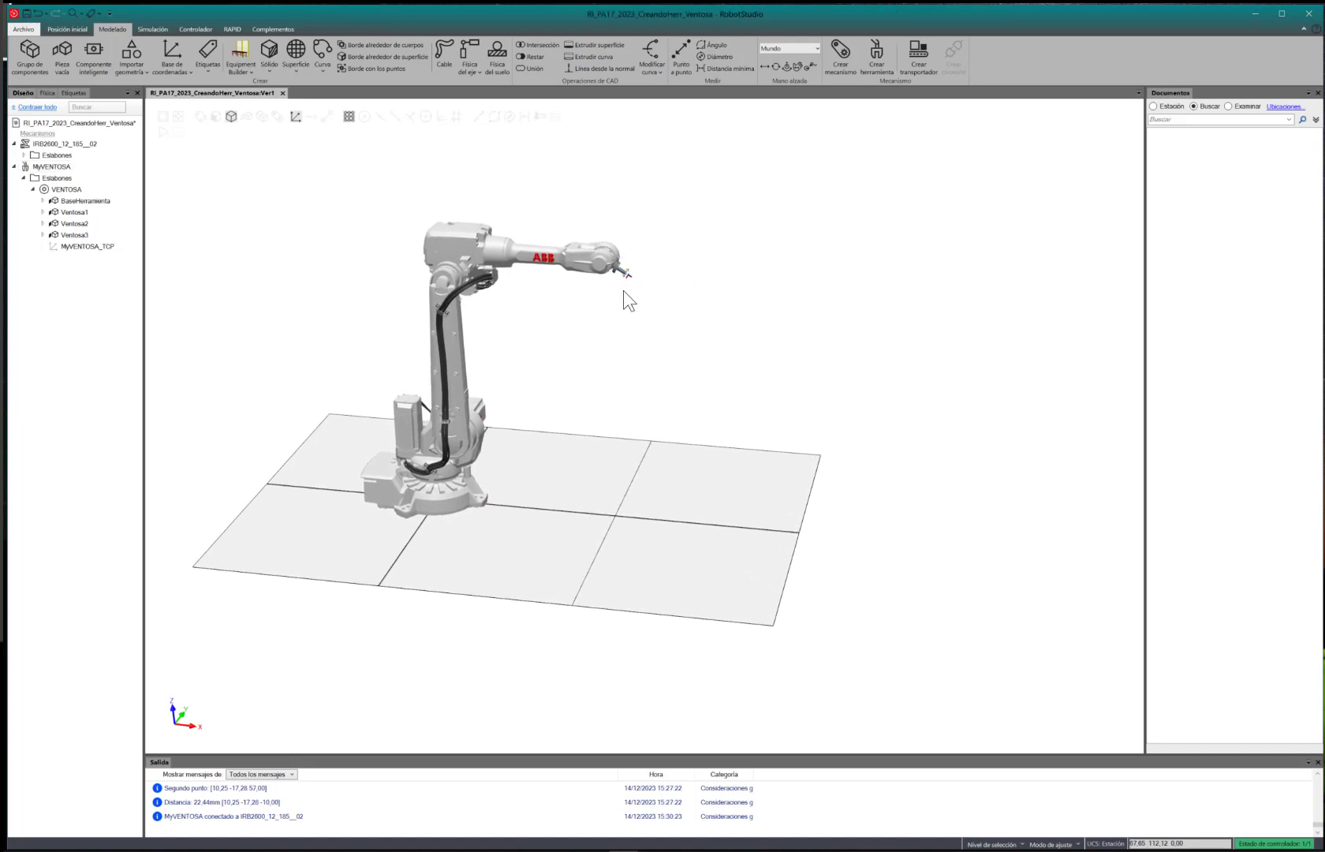
scroll(607, 266, "up", 2)
scroll(607, 264, "up", 5)
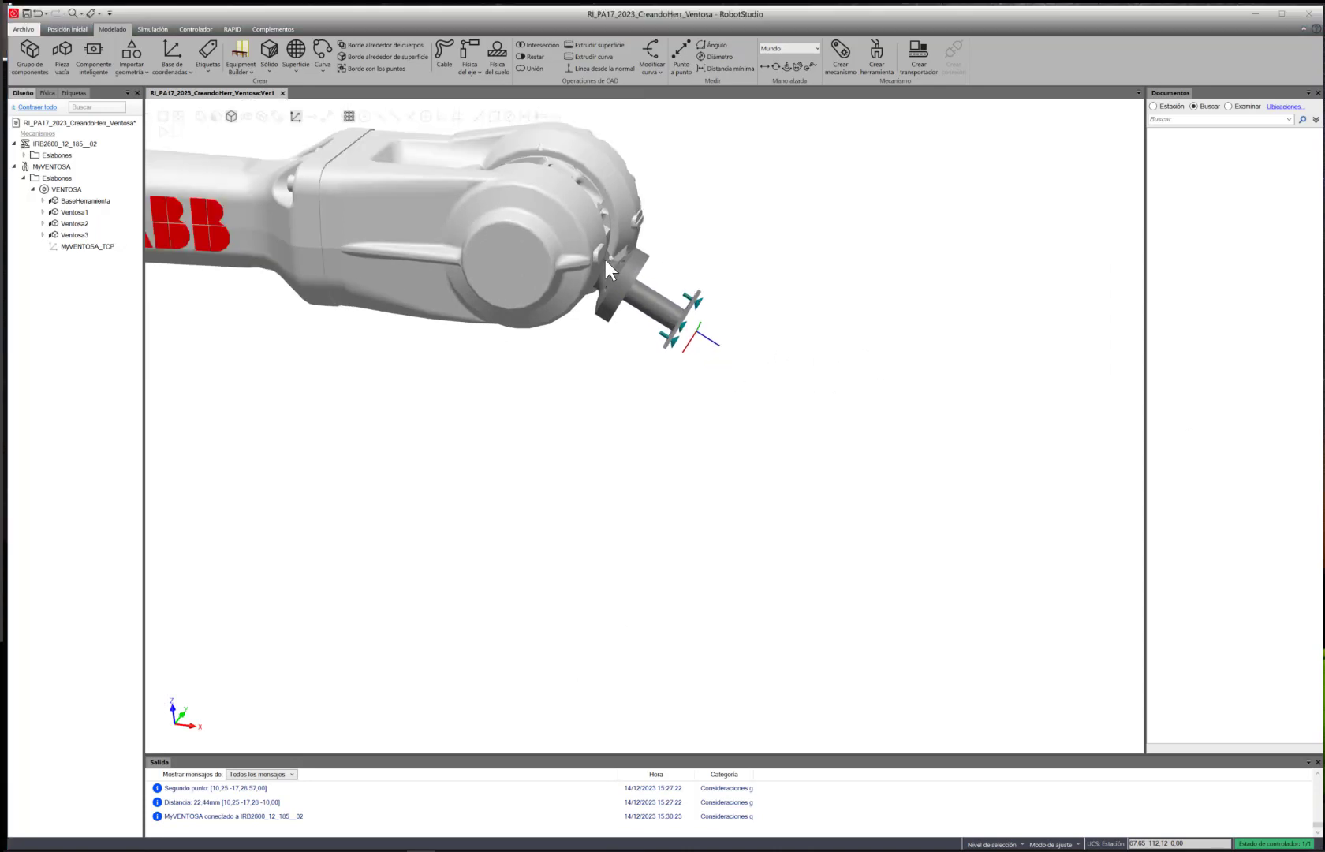
scroll(606, 261, "down", 5)
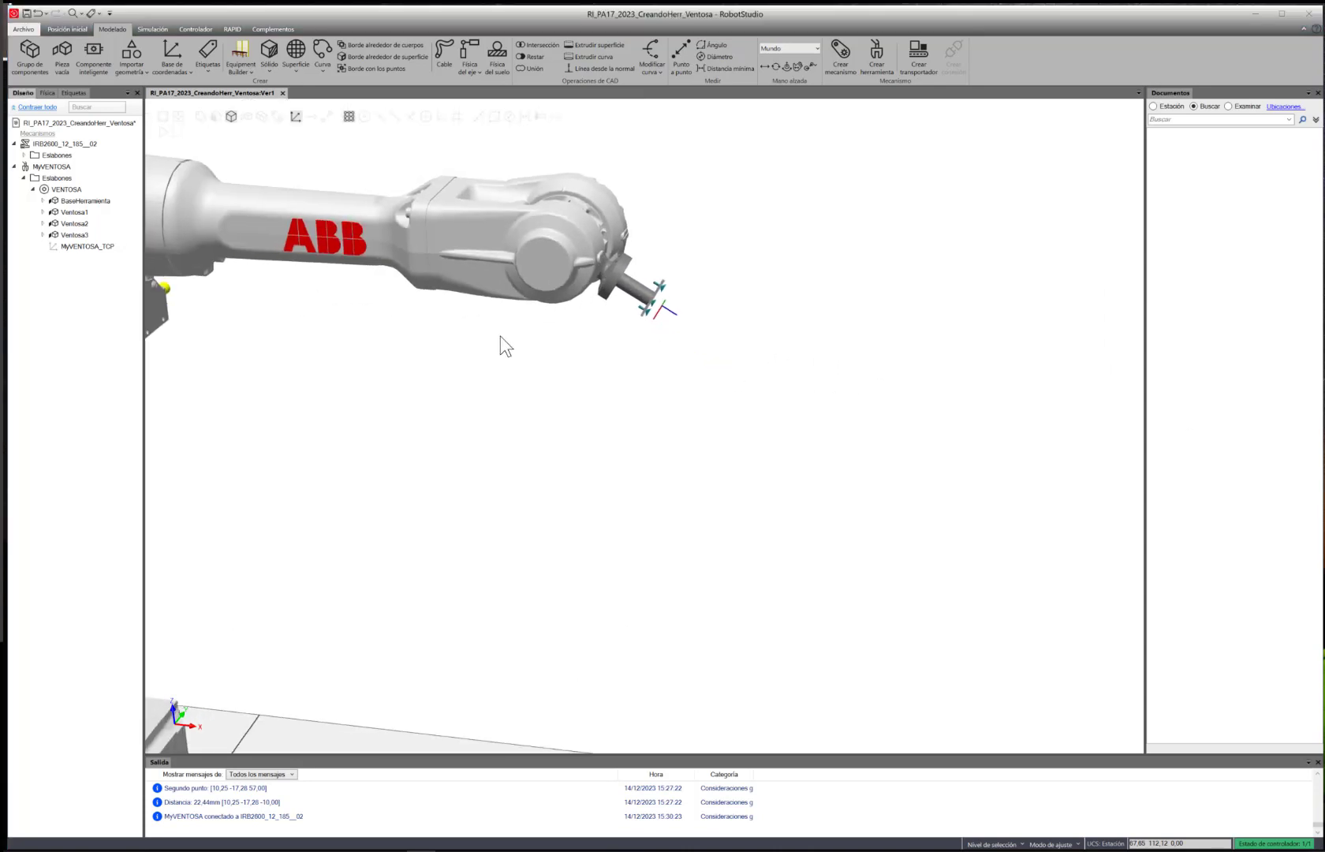
left_click(522, 384)
scroll(437, 359, "down", 1)
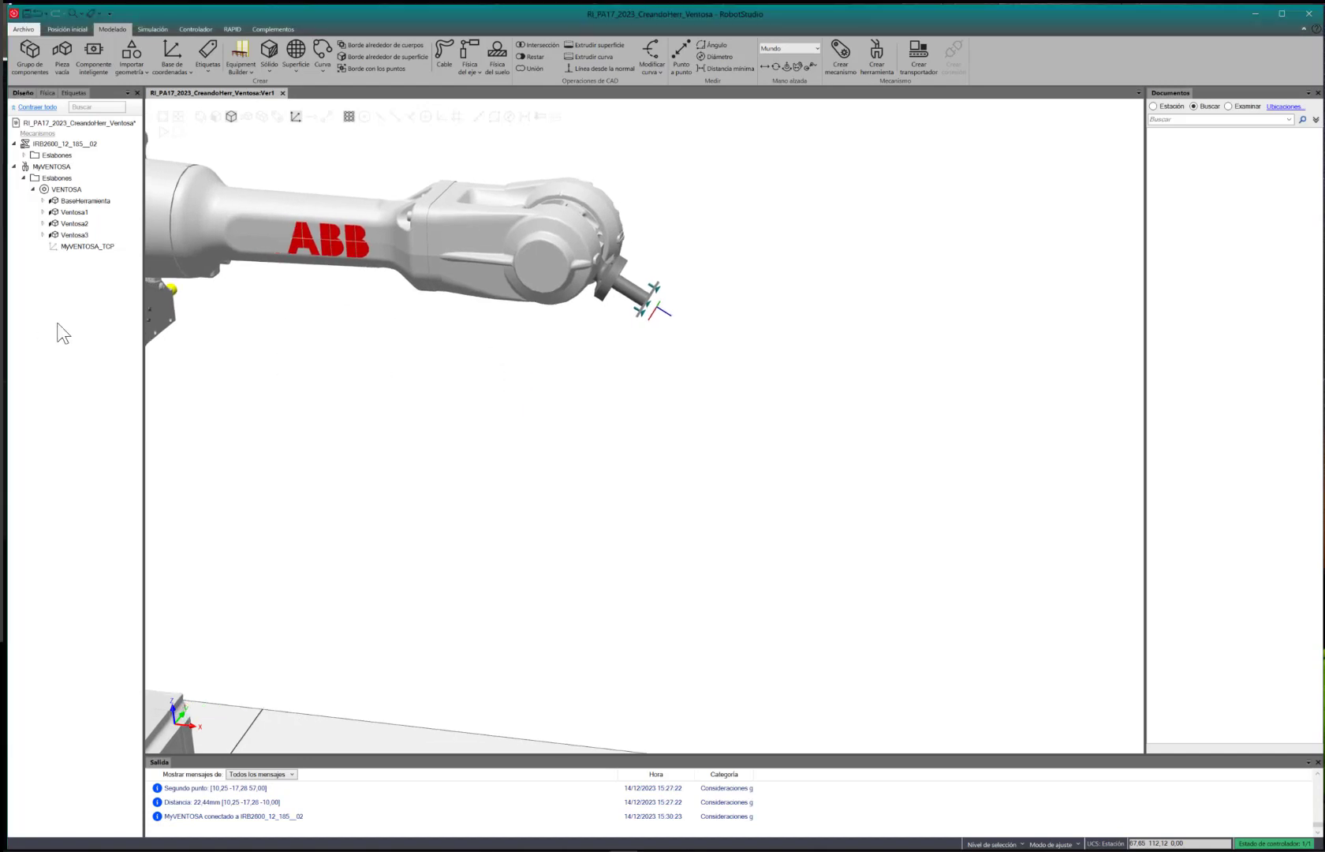
Detach MyVENTOSA from the robot, restoring the tool's original position
right_click(41, 166)
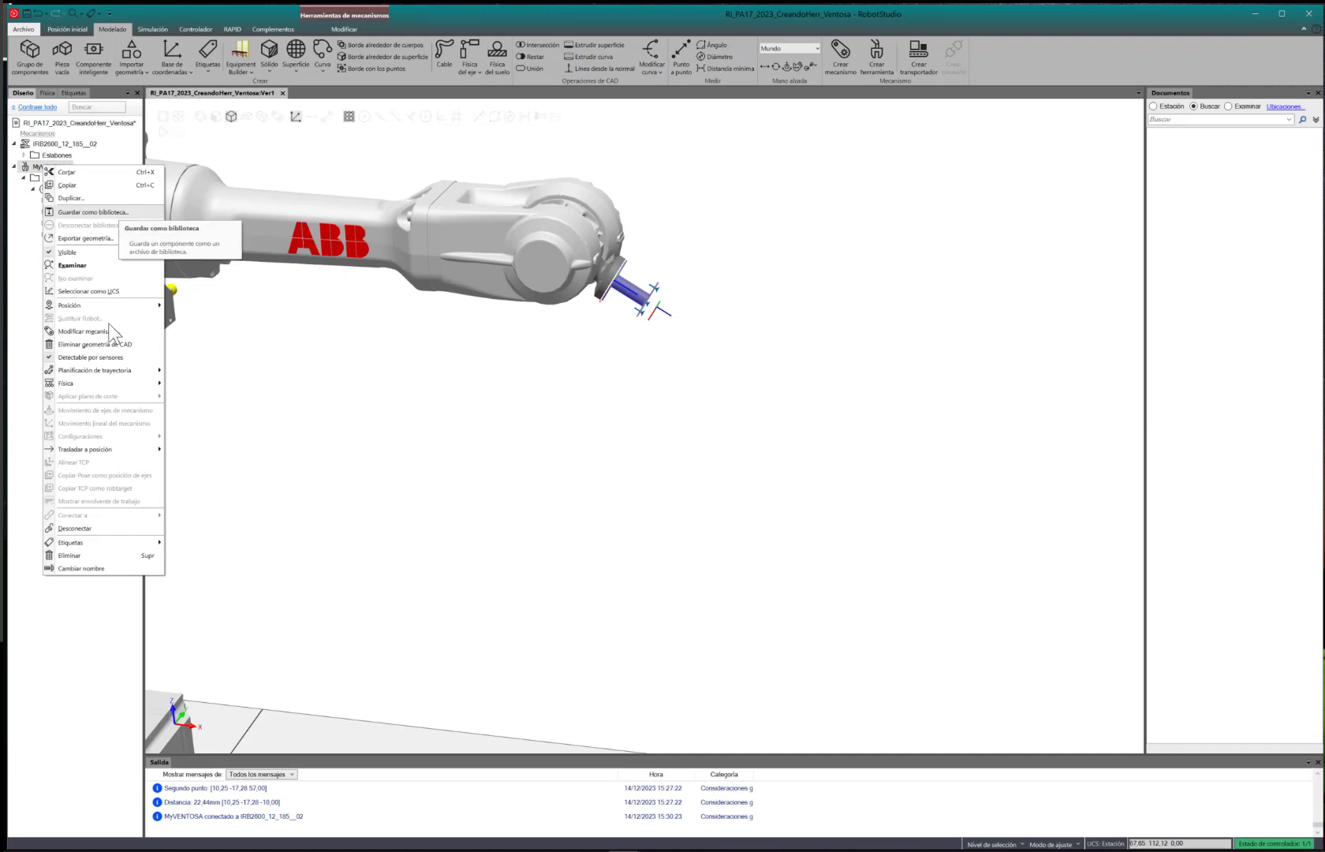
left_click(74, 527)
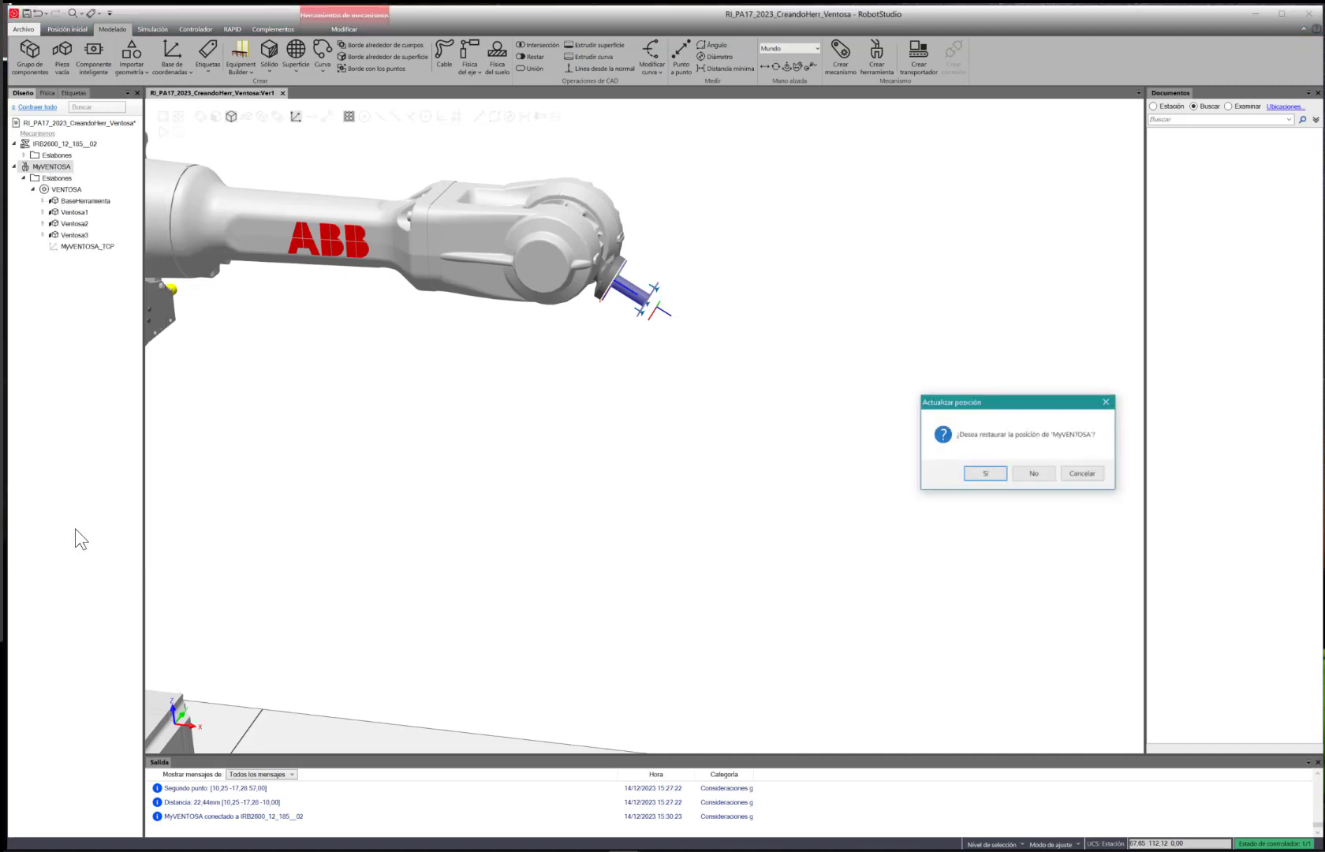
left_click(992, 475)
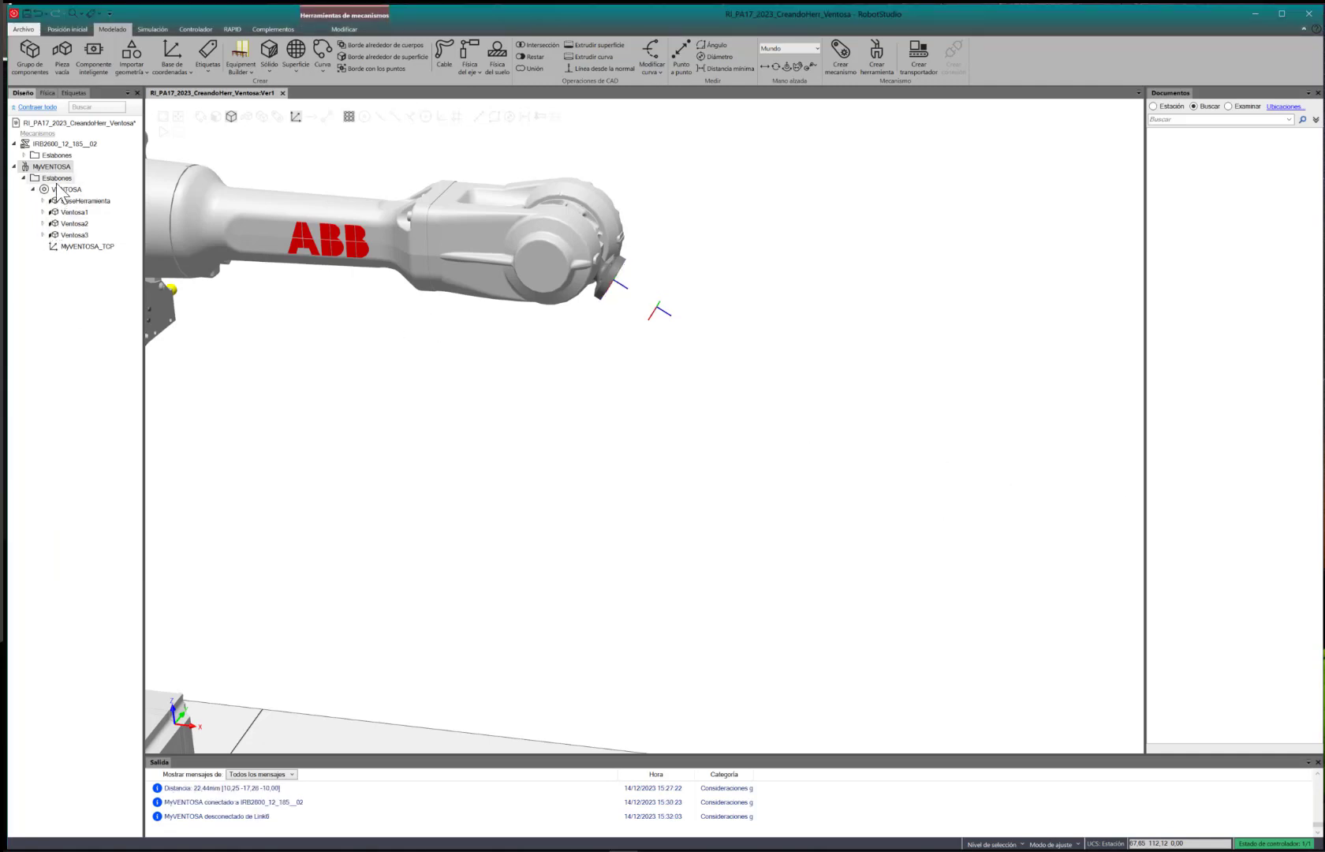
left_click(91, 369)
left_click(56, 247)
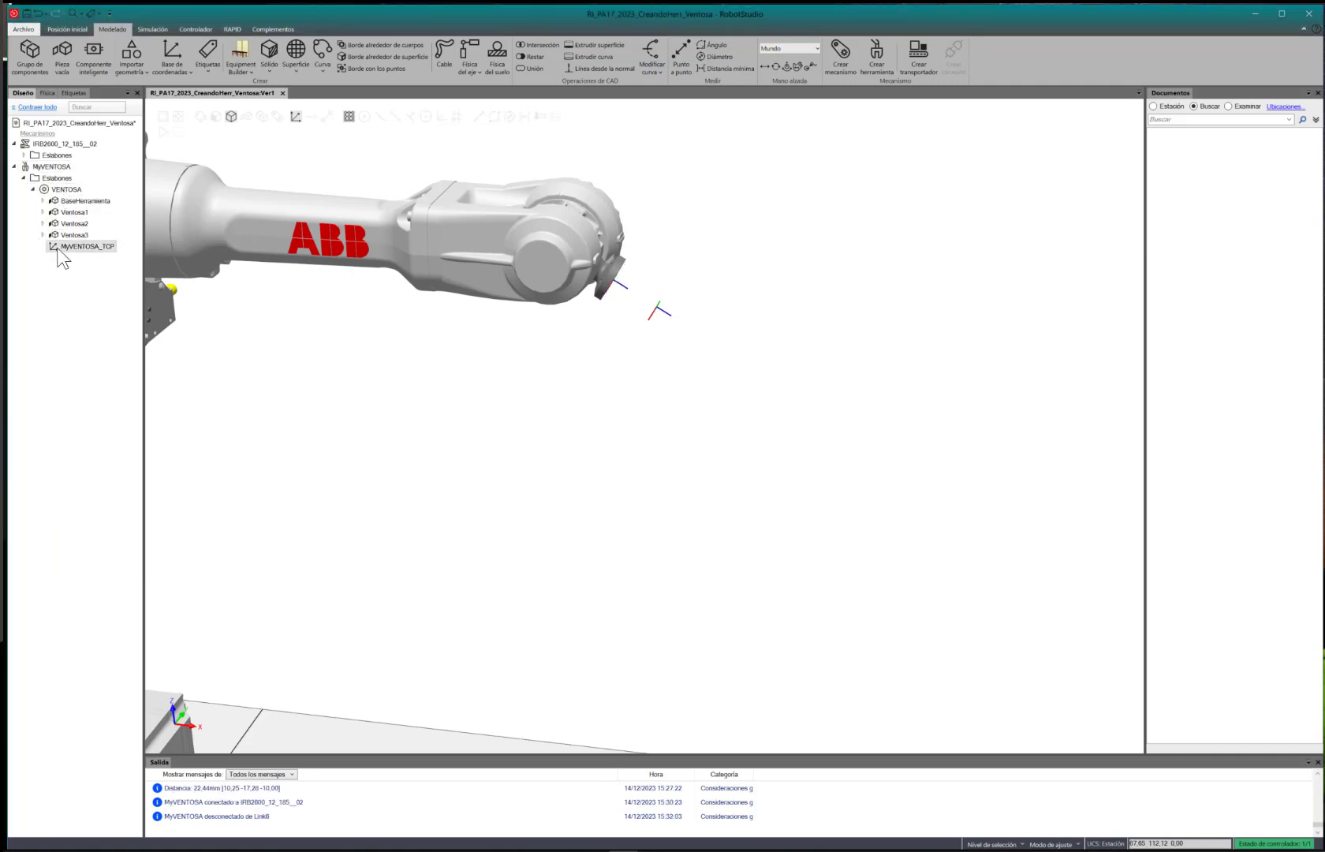
Hide the IRB2600 robot and bring the MyVENTOSA tool at the station origin into close view
left_click(620, 301)
scroll(669, 302, "down", 2)
scroll(558, 385, "down", 4)
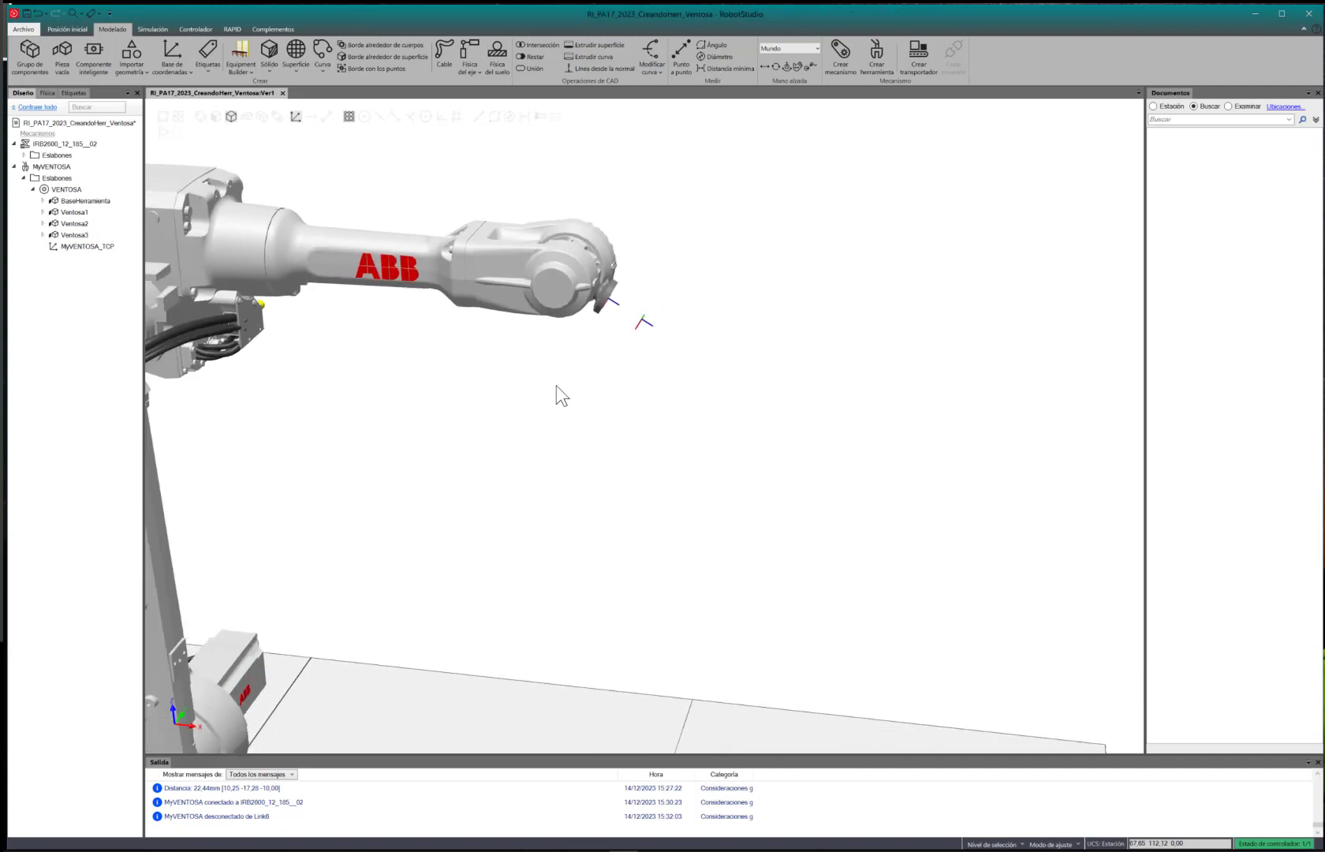
scroll(513, 410, "down", 3)
left_click_drag(410, 464, 464, 395, "ctrl")
left_click(45, 144)
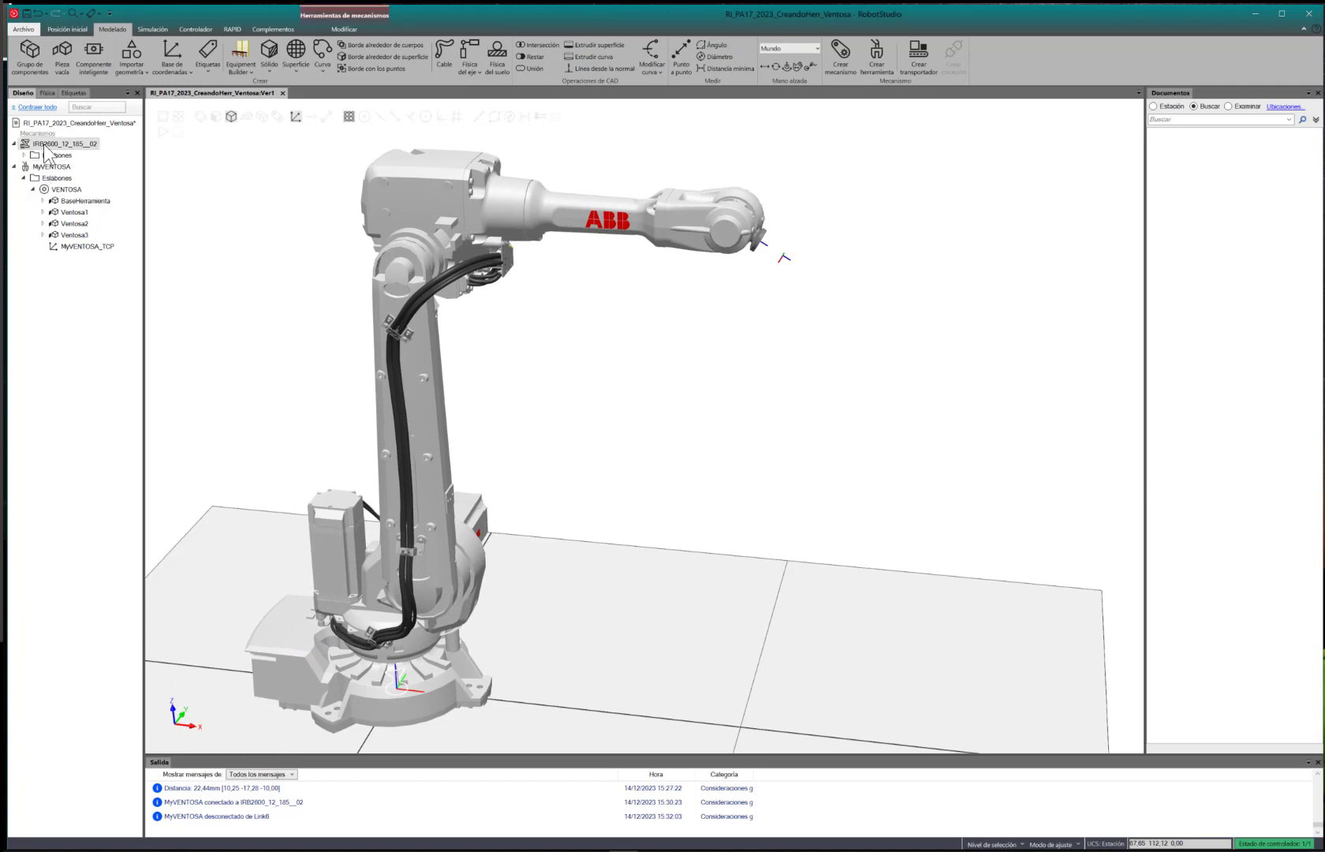
key("ctrl+d")
left_click(521, 611)
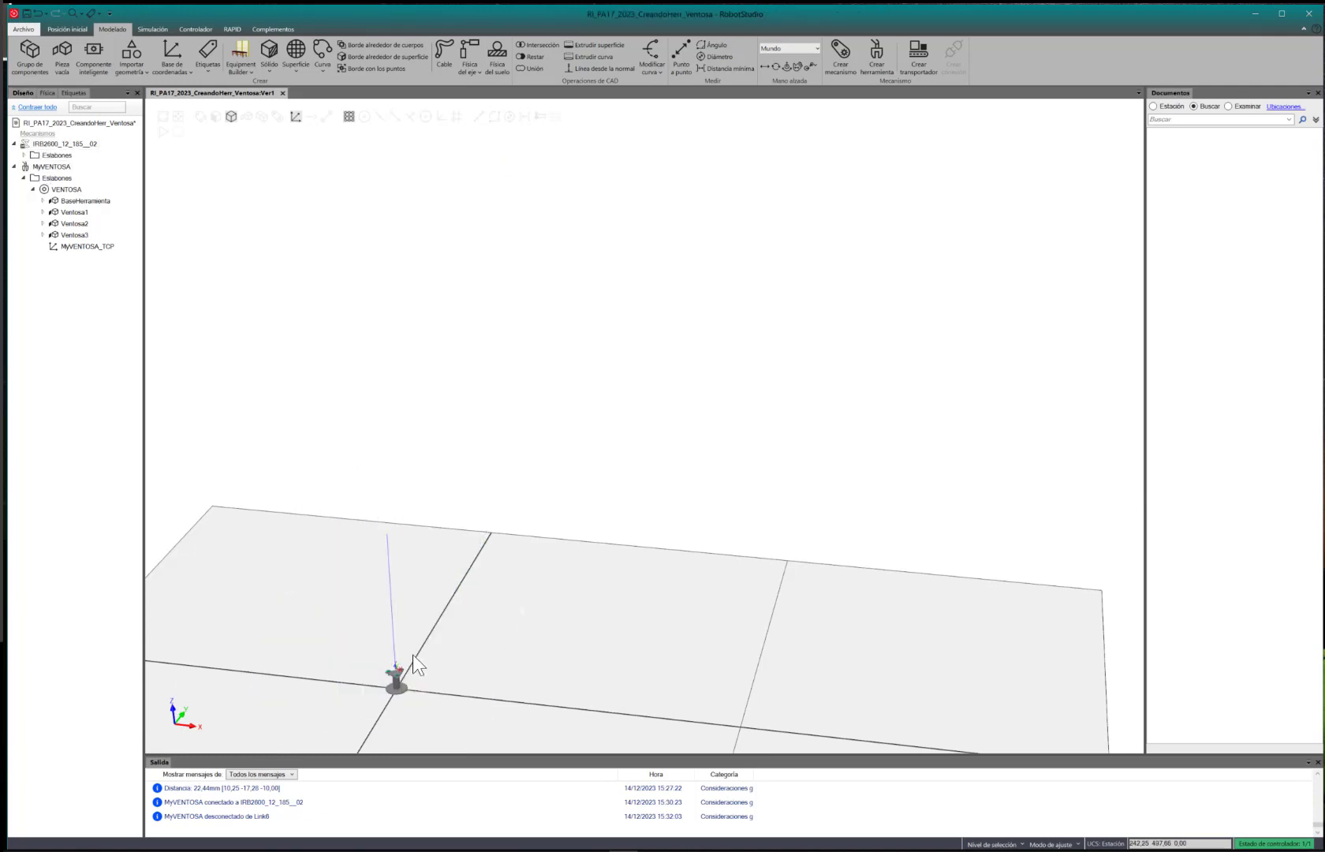
scroll(395, 684, "up", 6)
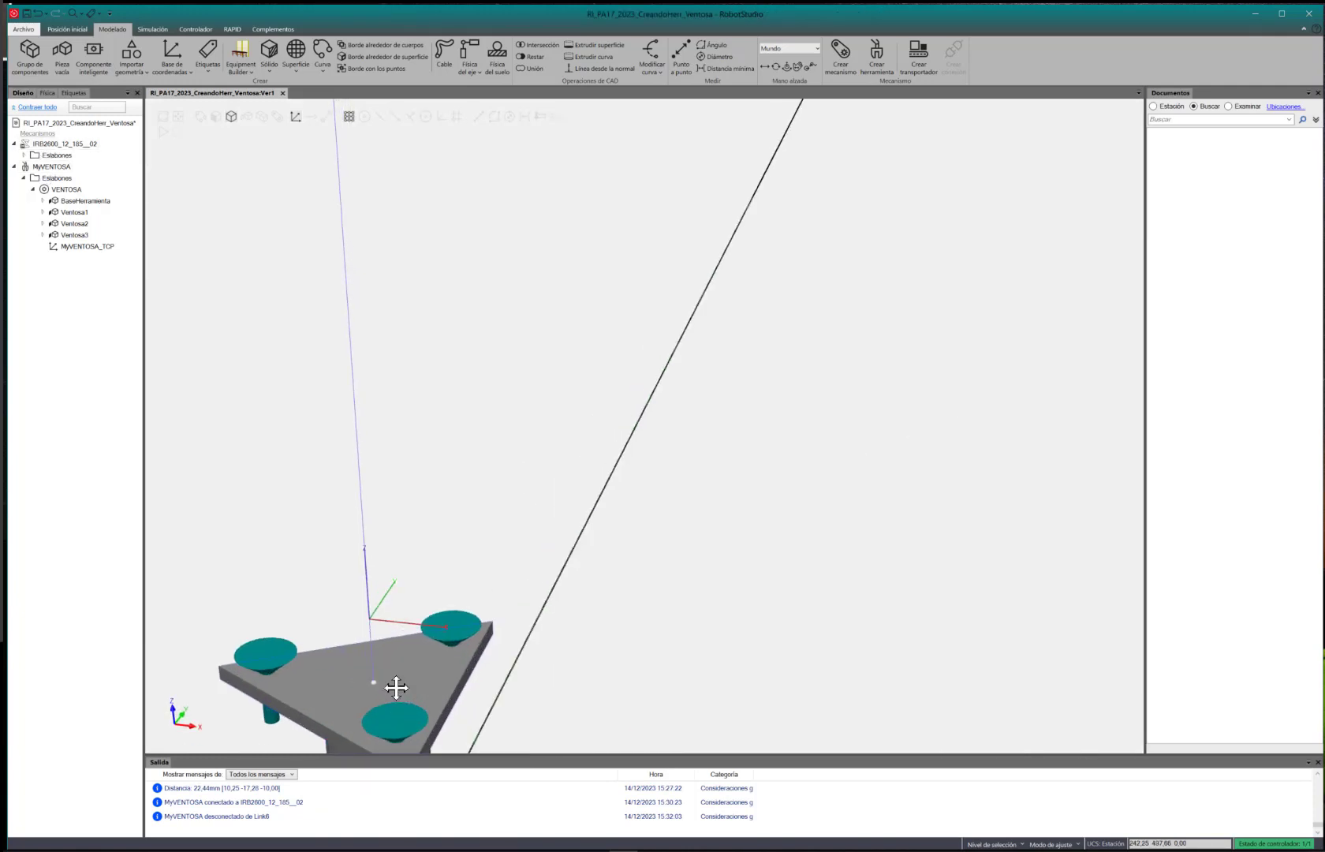
left_click_drag(396, 687, 429, 568, "ctrl")
left_click_drag(436, 654, 457, 444, "ctrl")
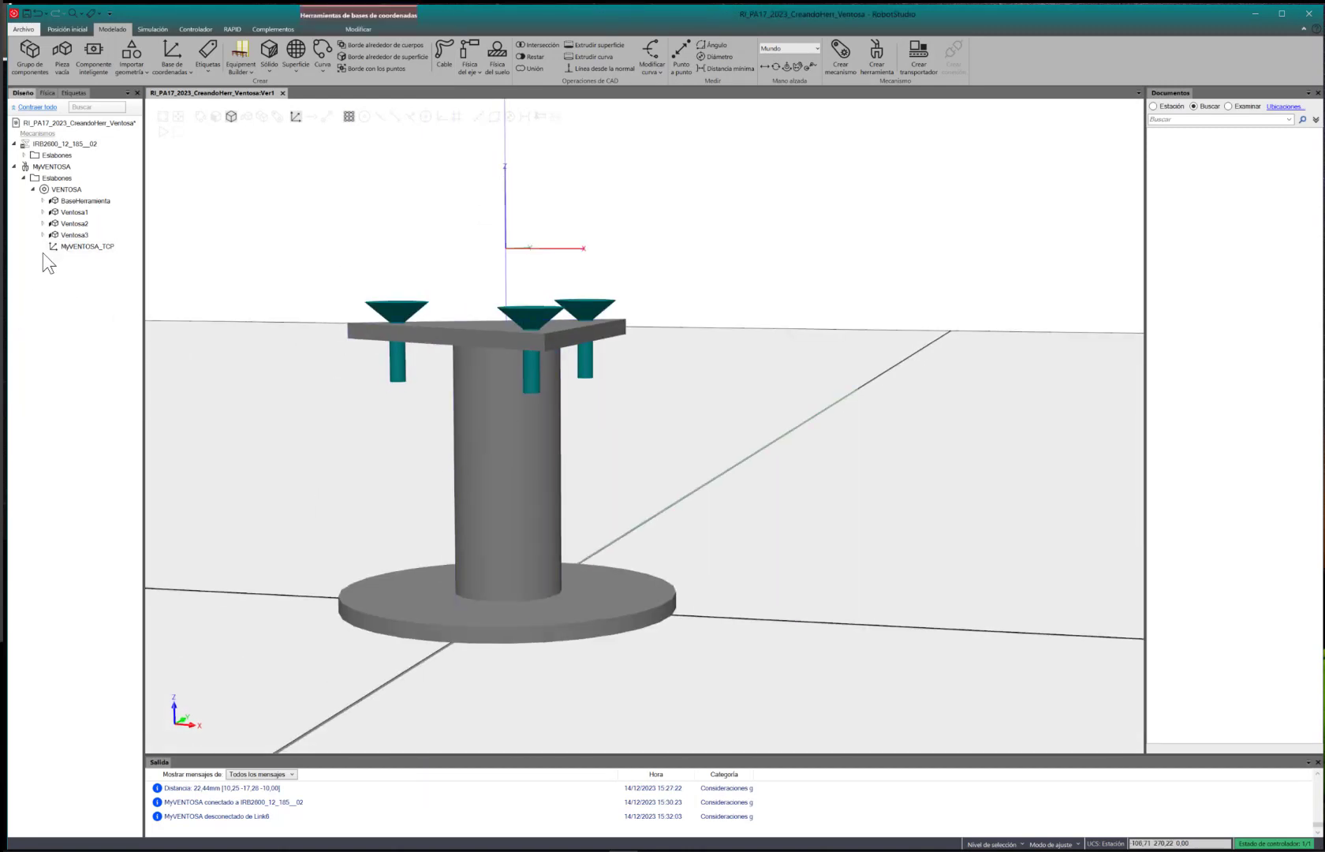
Save the MyVENTOSA tool as a library file (*.rslib) named MyVENTOSA in the project's Components folder
left_click(14, 166)
left_click(41, 164)
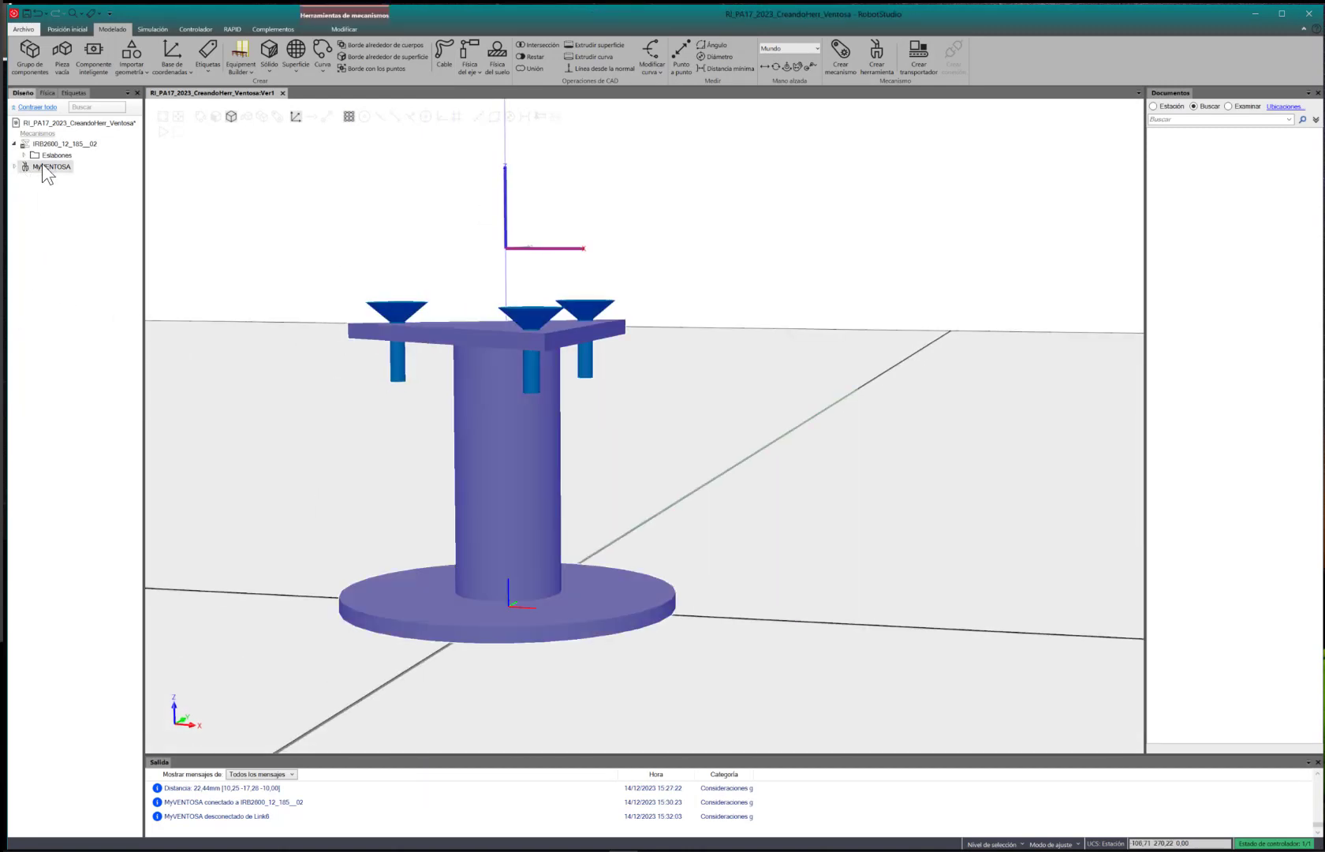
right_click(41, 164)
left_click(117, 209)
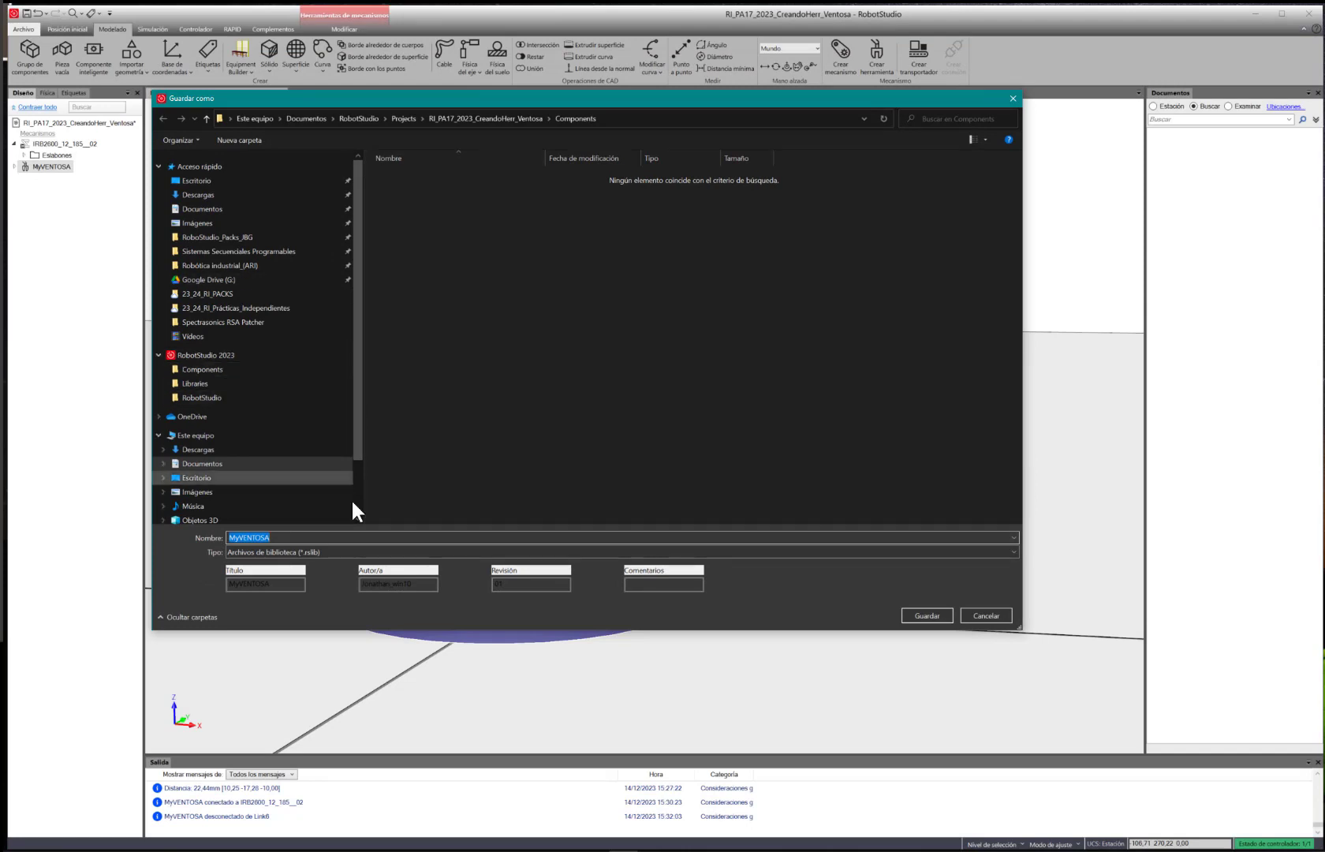
left_click(334, 552)
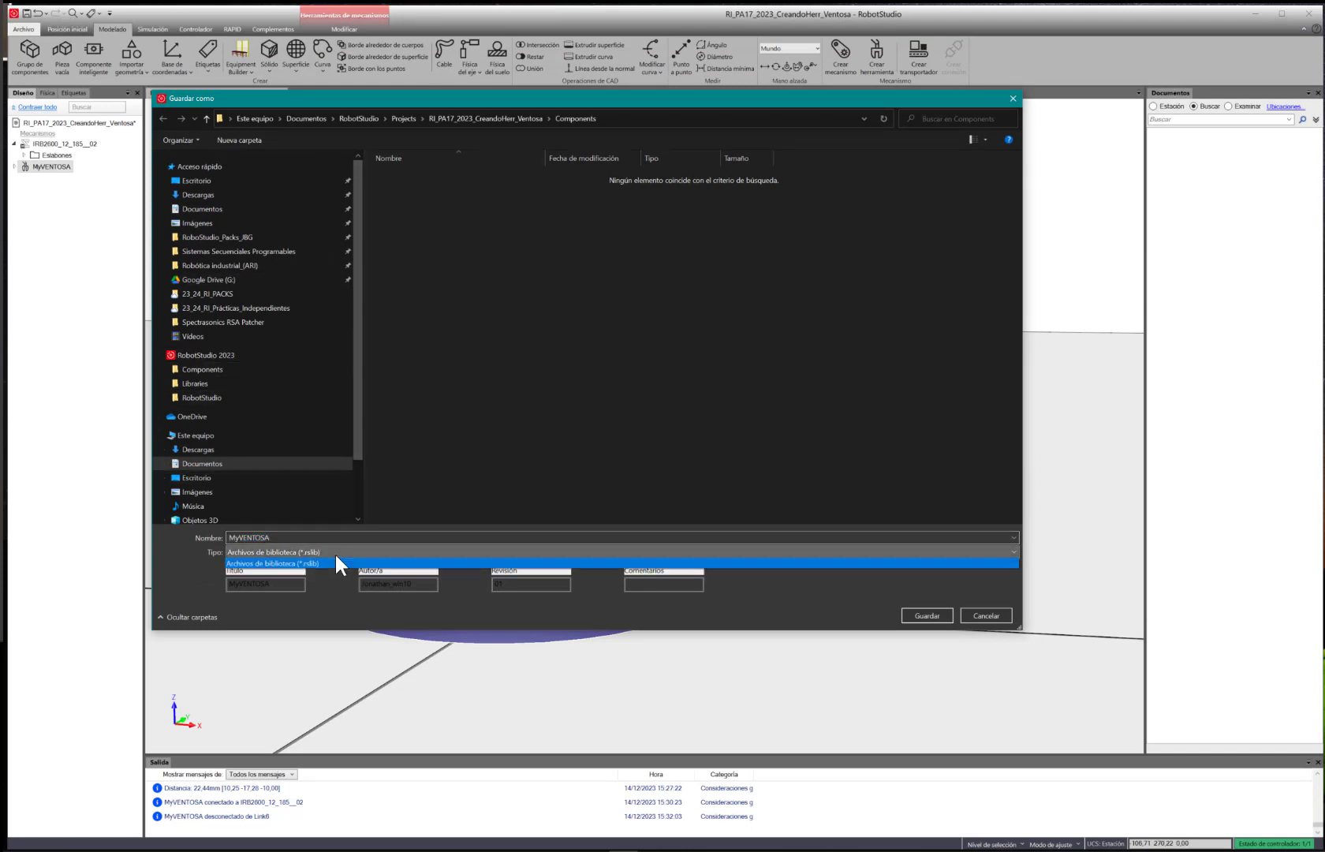
left_click(335, 556)
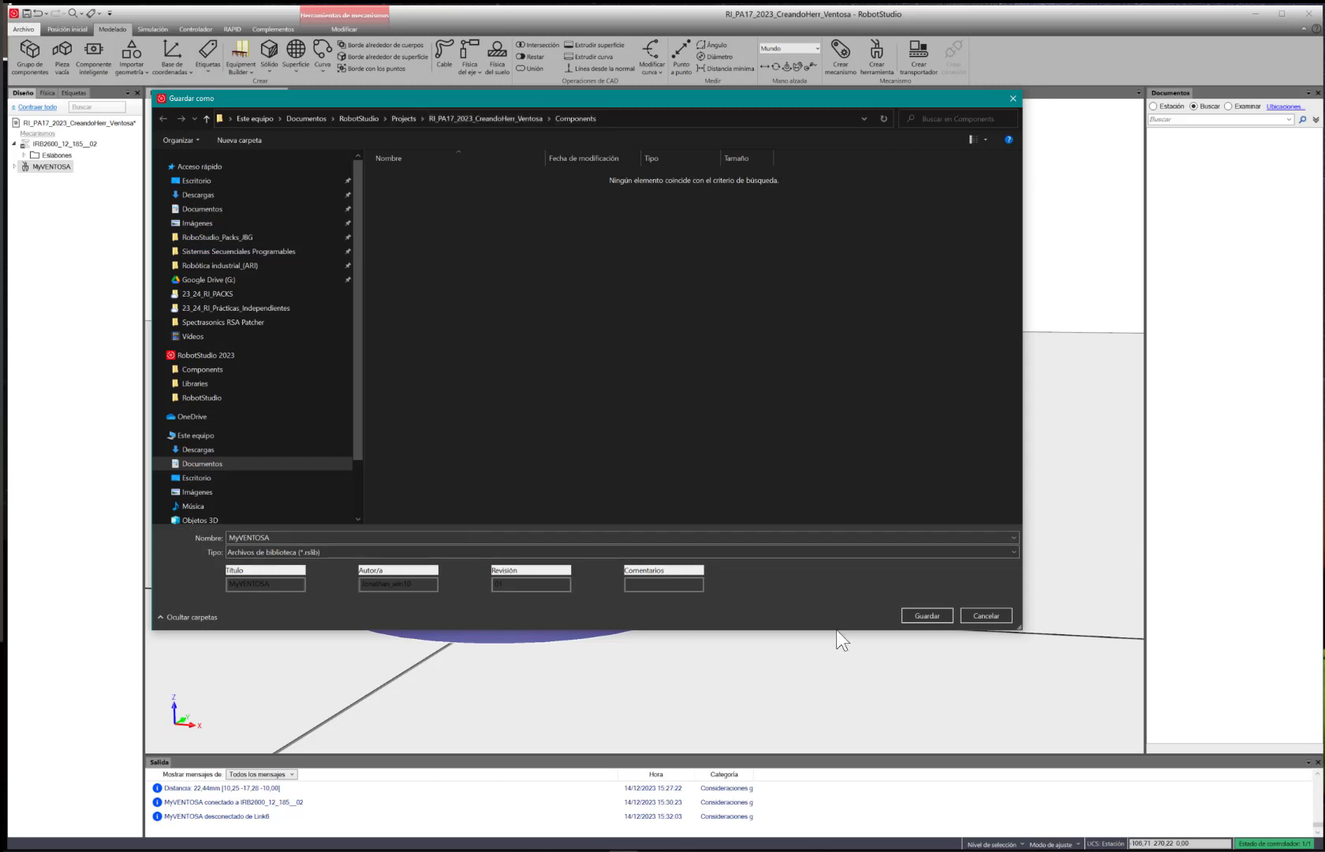
left_click(940, 616)
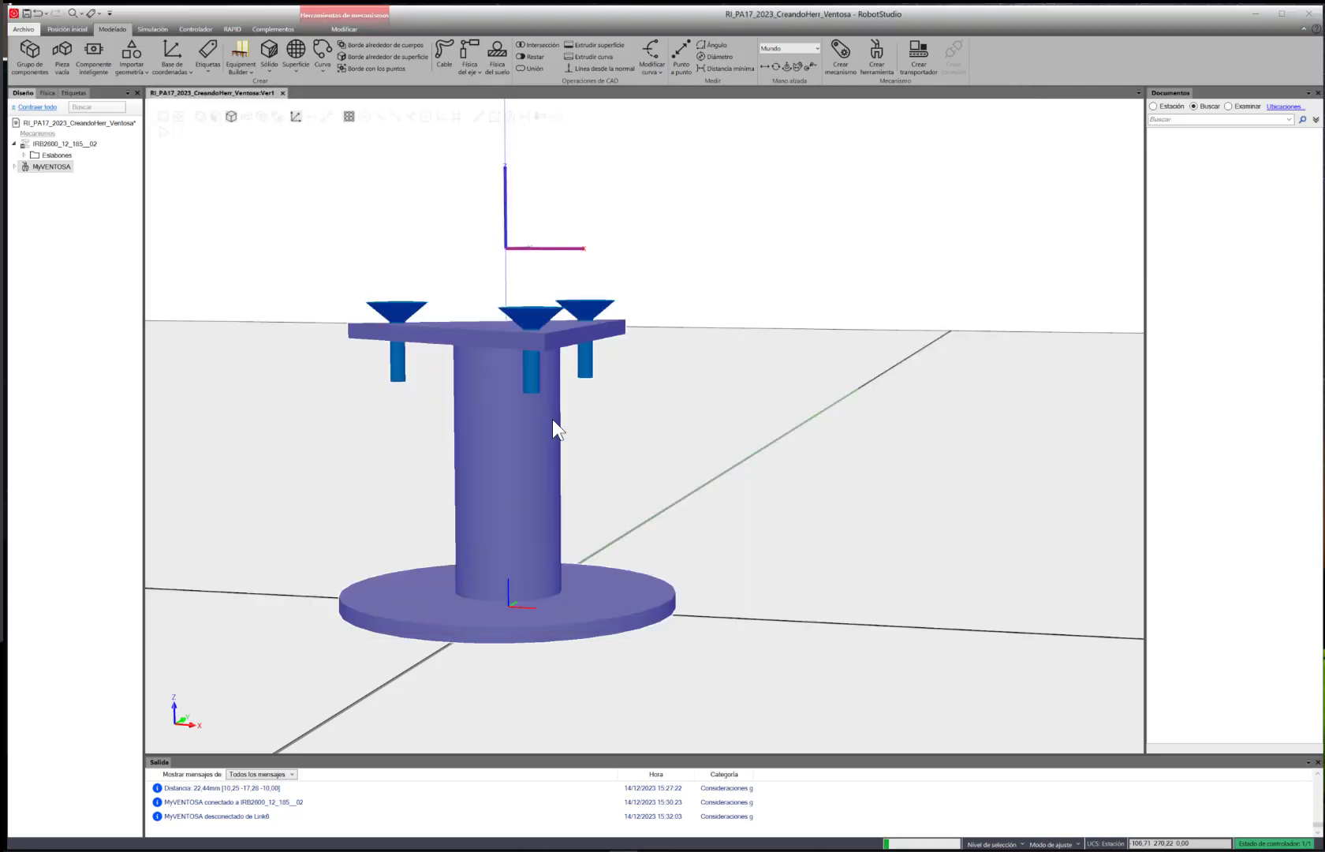
left_click(14, 167)
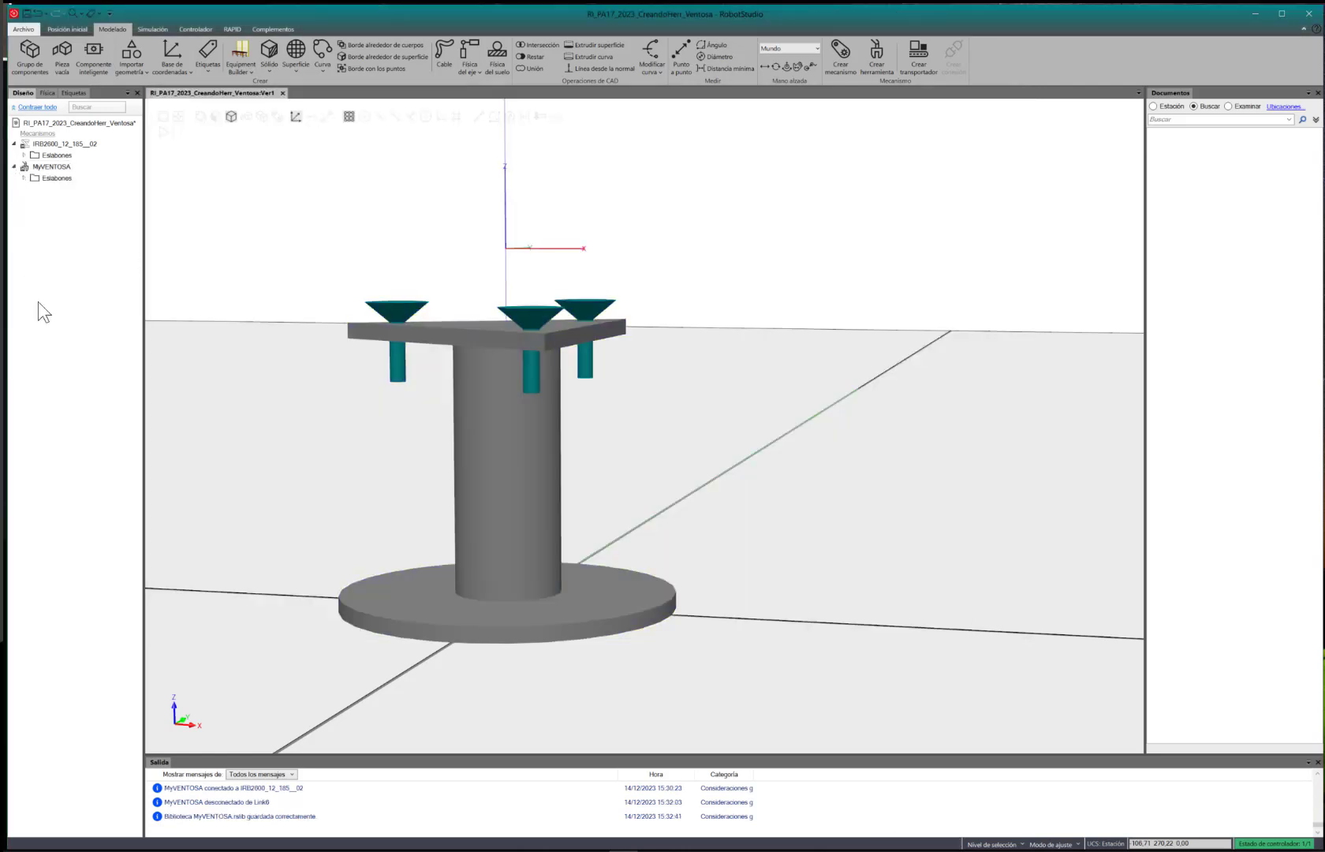